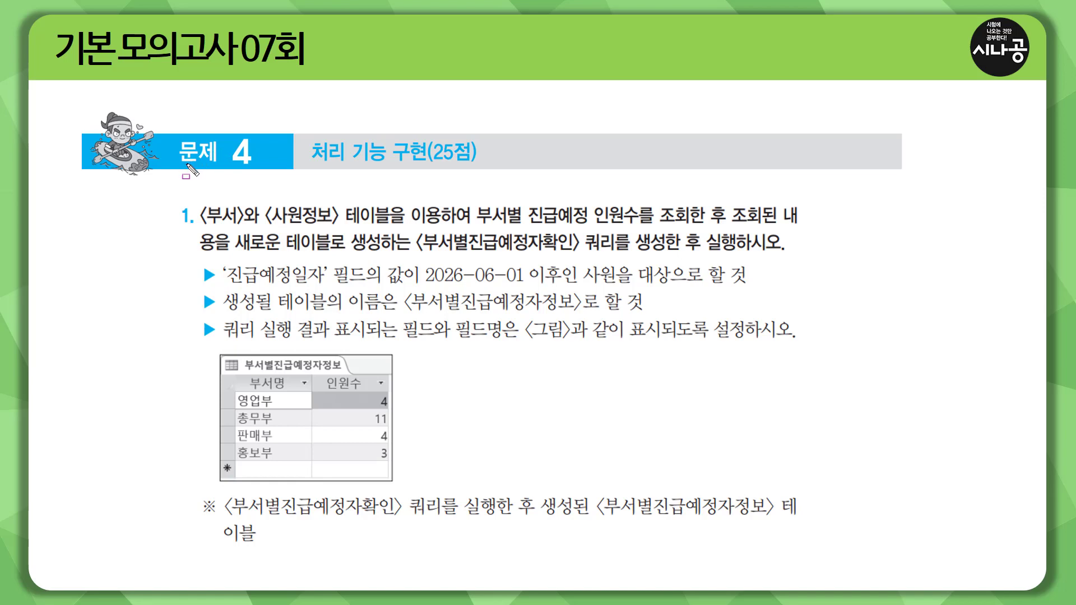
{"action": "left_click_drag", "start_coordinate": [309, 164], "coordinate": [479, 168]}
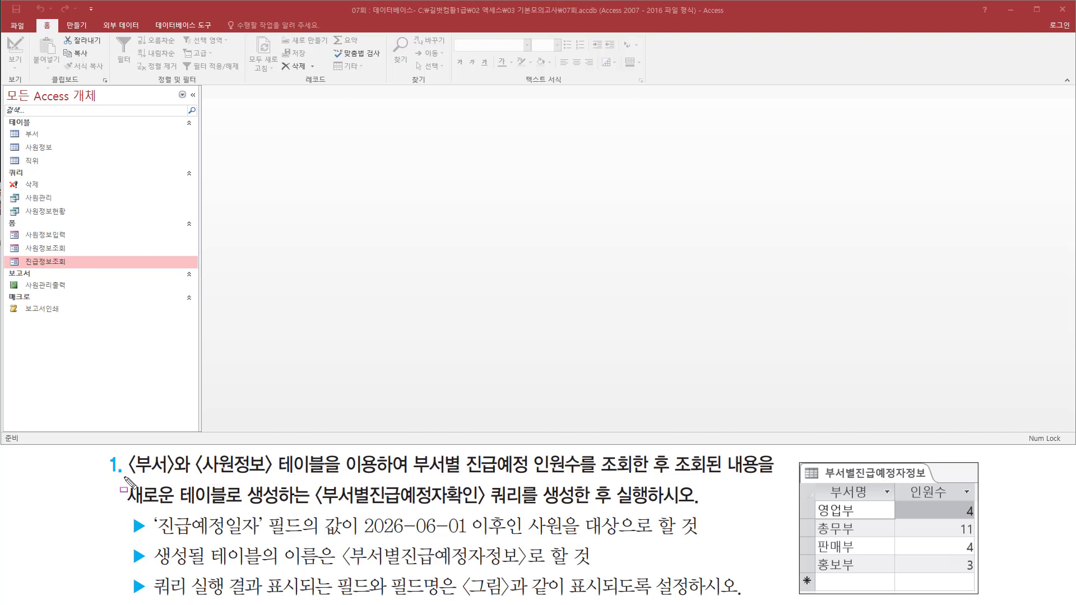
{"action": "left_click_drag", "start_coordinate": [123, 478], "coordinate": [577, 480]}
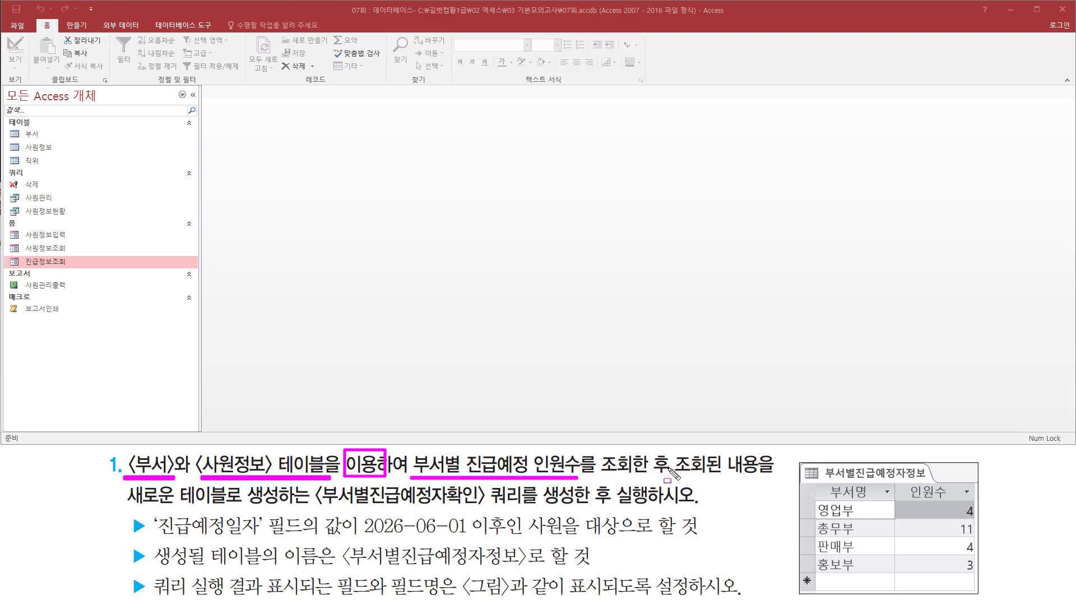
{"action": "mouse_move", "coordinate": [674, 477]}
{"action": "left_mouse_down"}
{"action": "mouse_move", "coordinate": [828, 477]}
{"action": "mouse_move", "coordinate": [780, 477]}
{"action": "left_mouse_up"}
{"action": "left_click_drag", "start_coordinate": [122, 507], "coordinate": [483, 506]}
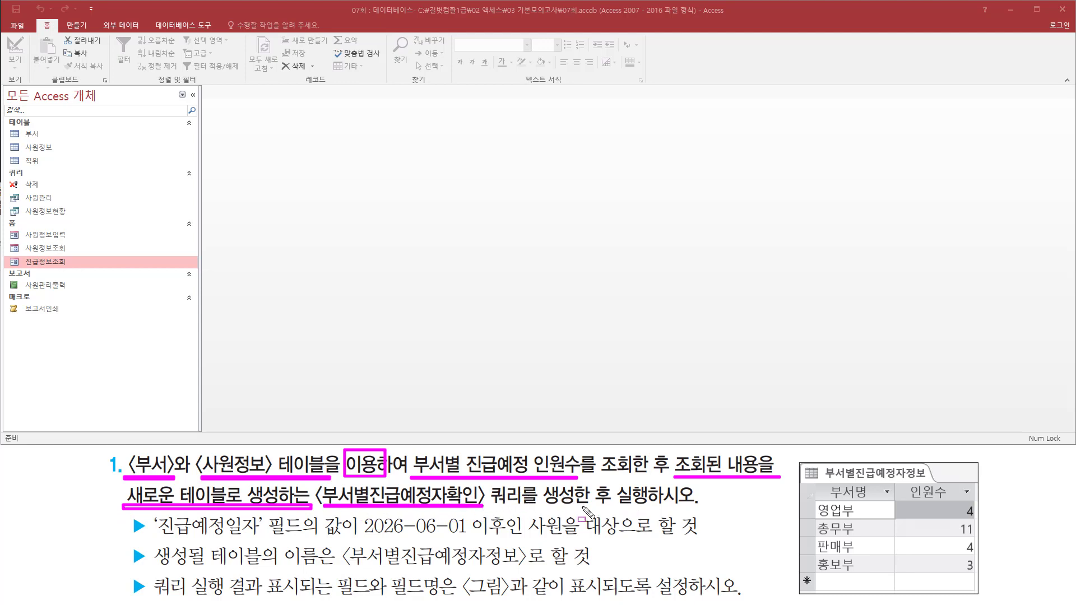
{"action": "left_click_drag", "start_coordinate": [544, 507], "coordinate": [698, 504]}
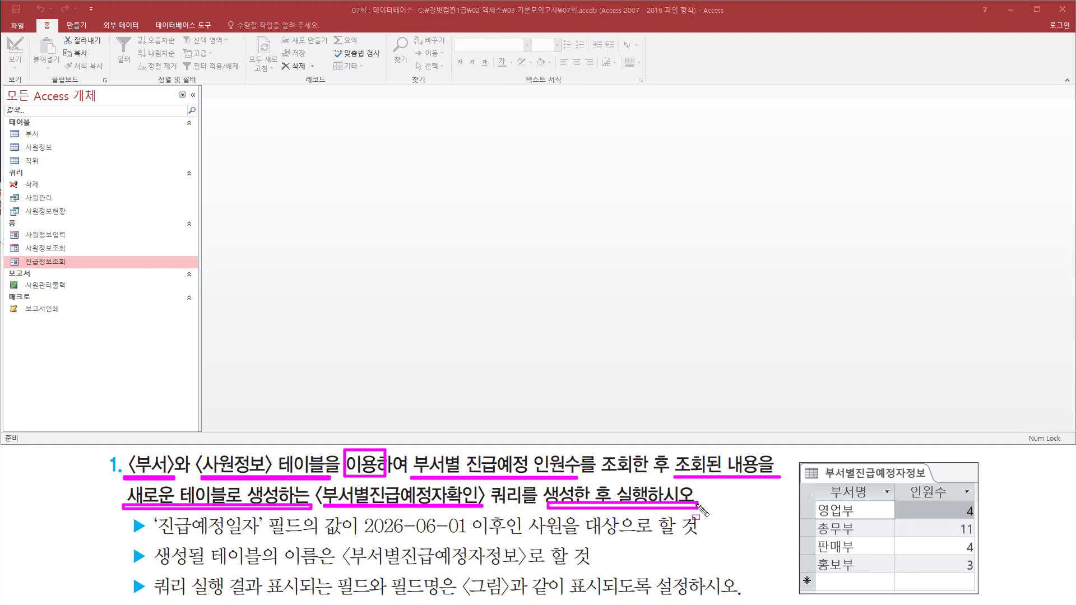
{"action": "key", "text": "Escape"}
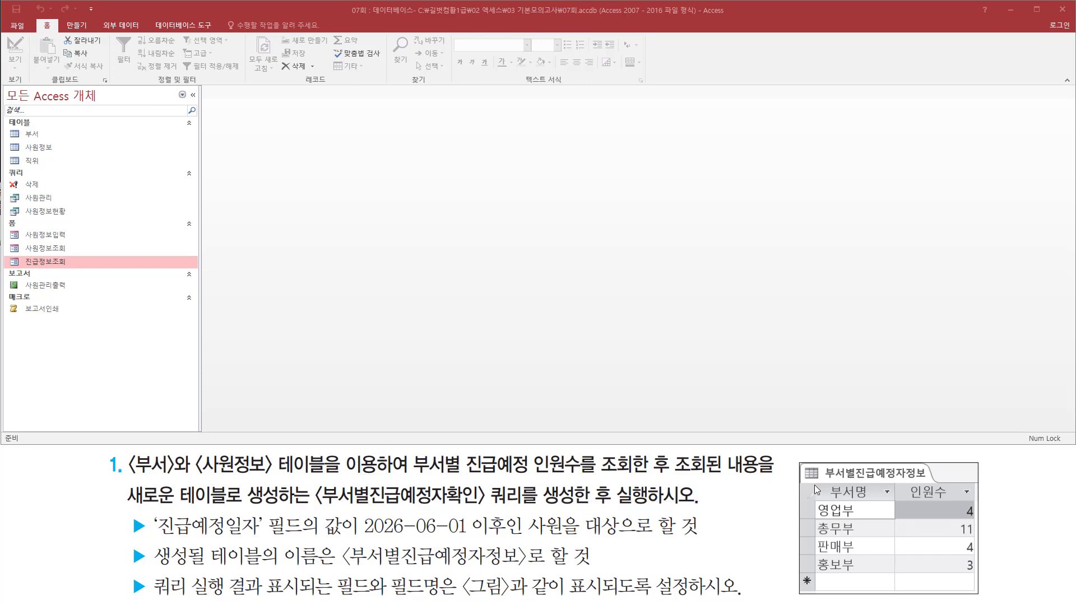
{"action": "mouse_move", "coordinate": [816, 483]}
{"action": "left_mouse_down"}
{"action": "mouse_move", "coordinate": [839, 565]}
{"action": "mouse_move", "coordinate": [987, 590]}
{"action": "mouse_move", "coordinate": [979, 578]}
{"action": "left_mouse_up"}
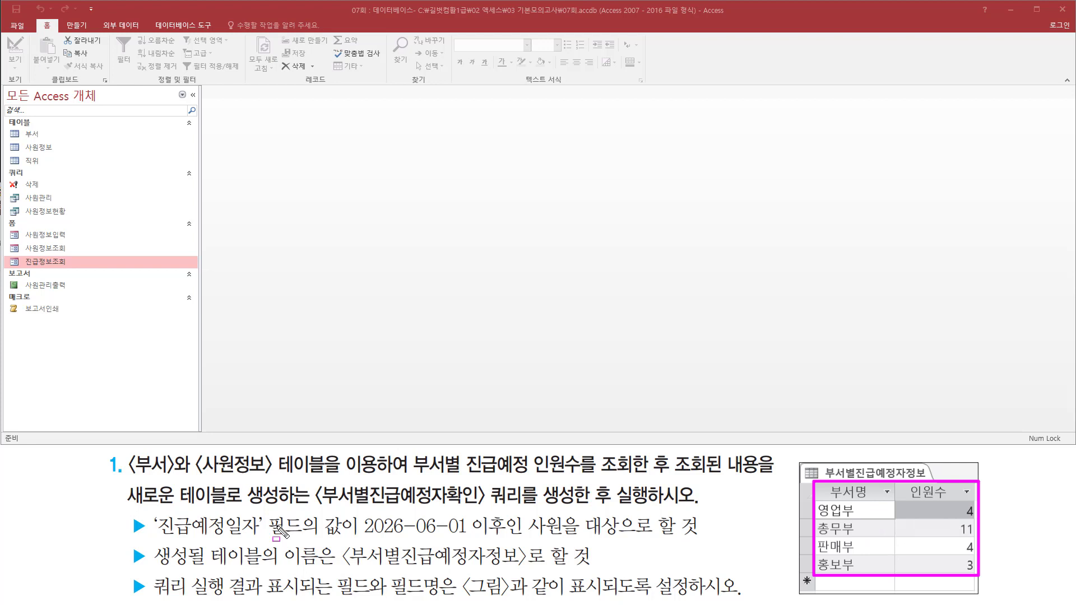
{"action": "key", "text": "Escape"}
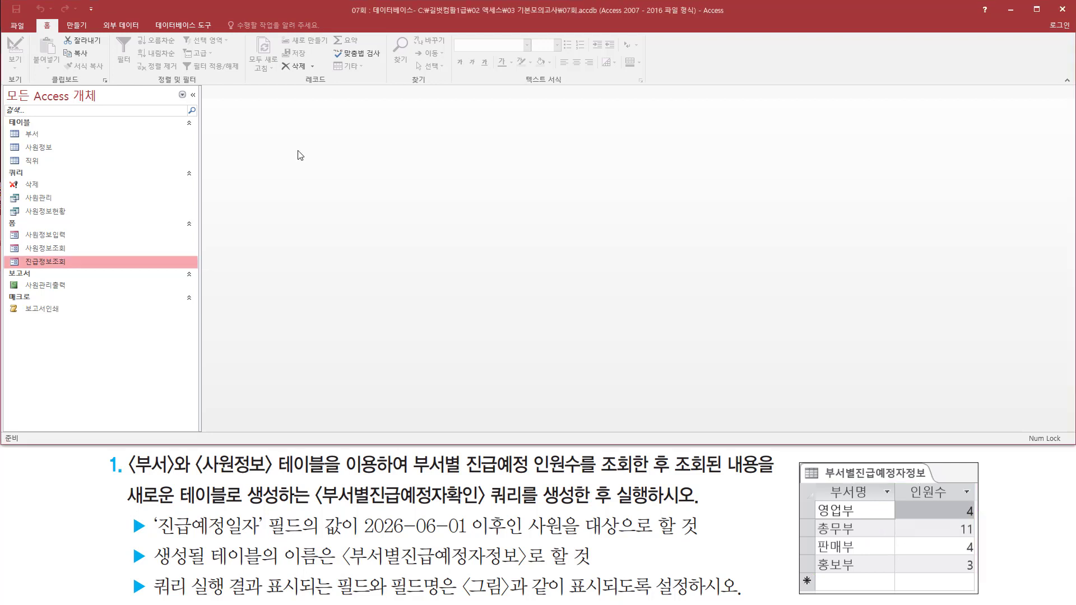
- Create a new query in Design view
{"action": "left_click", "coordinate": [81, 27]}
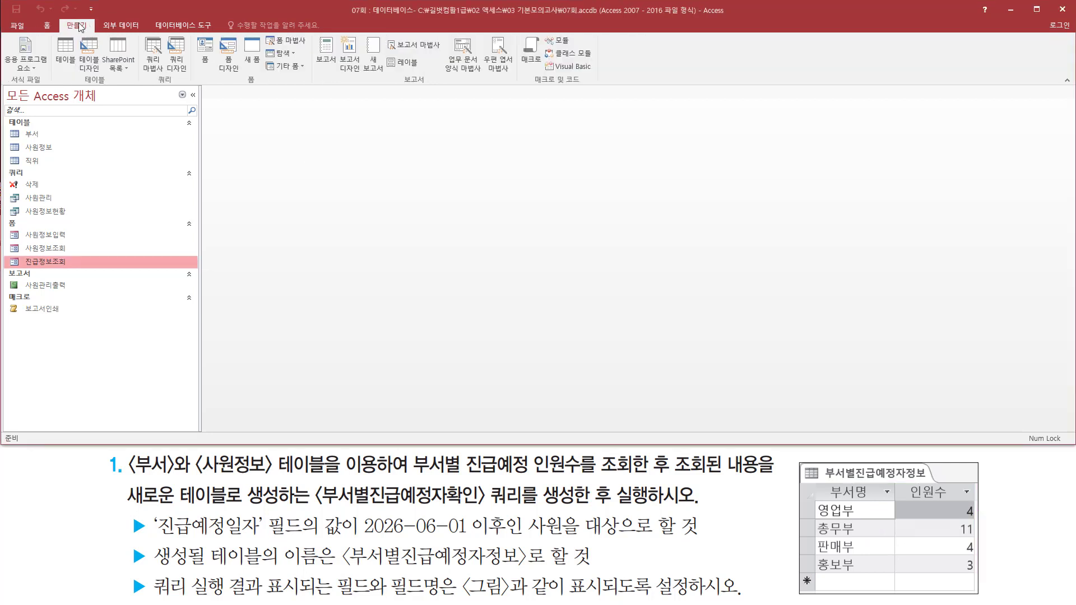
{"action": "left_click", "coordinate": [47, 26]}
{"action": "left_click", "coordinate": [79, 27]}
{"action": "key", "text": "ctrl+2"}
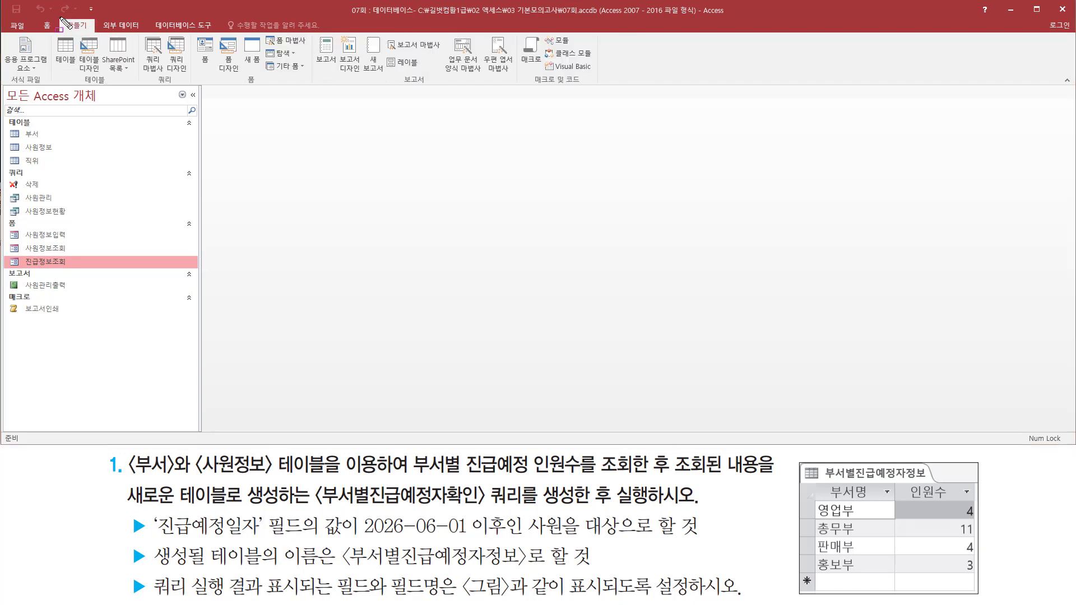
{"action": "left_click_drag", "start_coordinate": [61, 18], "coordinate": [94, 34]}
{"action": "left_click_drag", "start_coordinate": [167, 28], "coordinate": [160, 57]}
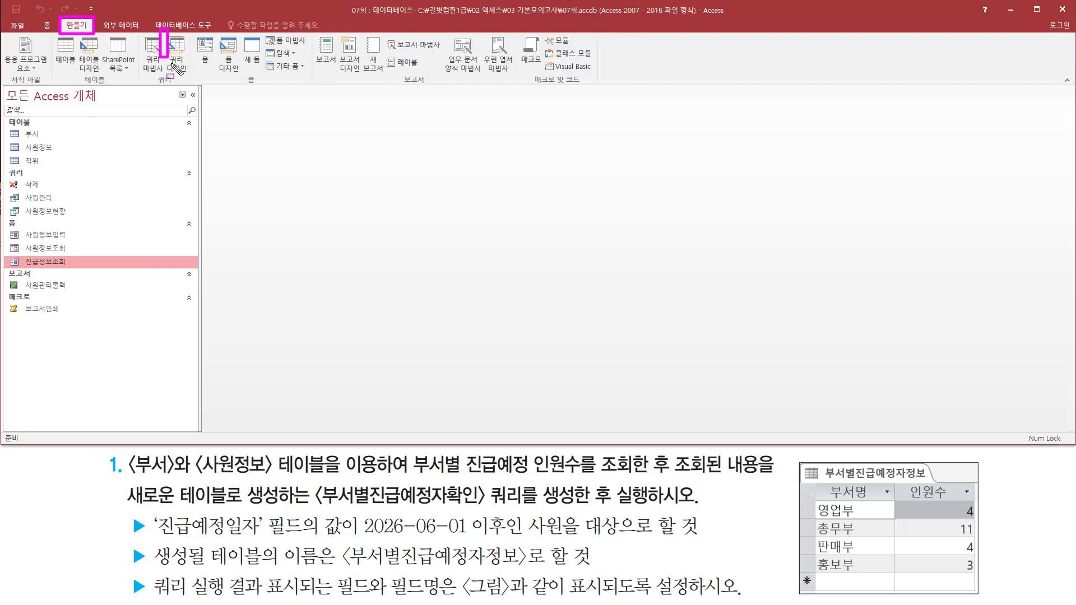
{"action": "key", "text": "Escape"}
{"action": "left_click", "coordinate": [176, 56]}
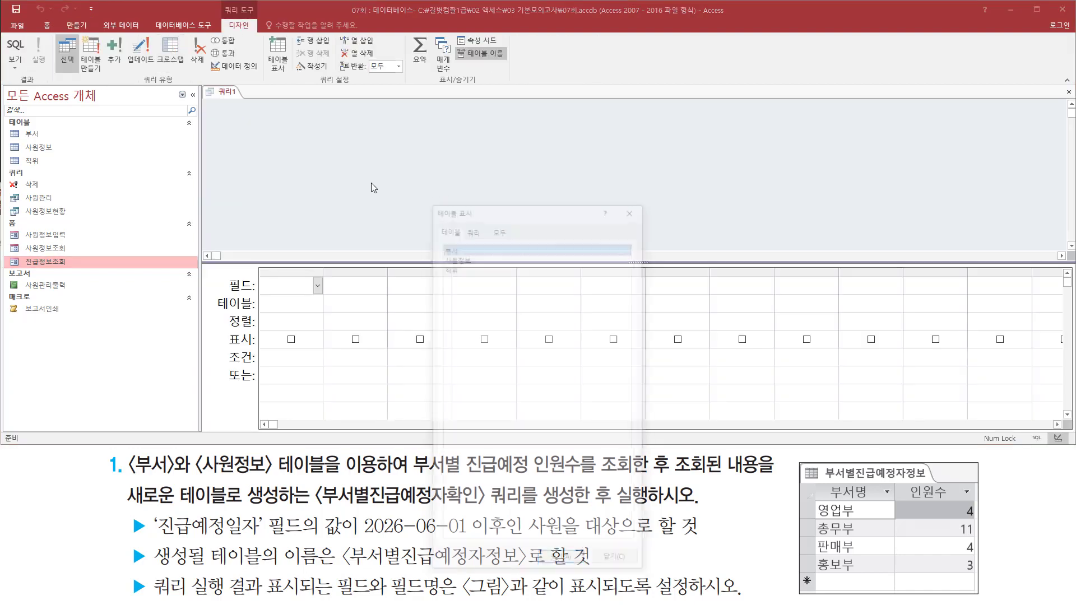
- Add the 부서 and 사원정보 tables to the query and close the table selection dialog
{"action": "left_click_drag", "start_coordinate": [485, 213], "coordinate": [538, 125]}
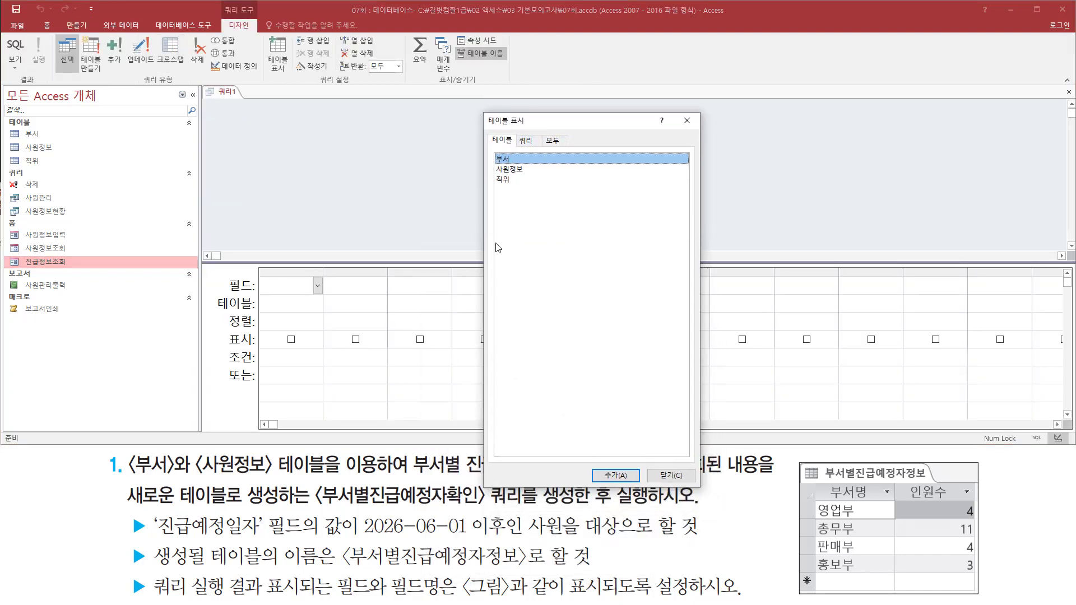
{"action": "left_click_drag", "start_coordinate": [128, 478], "coordinate": [278, 478]}
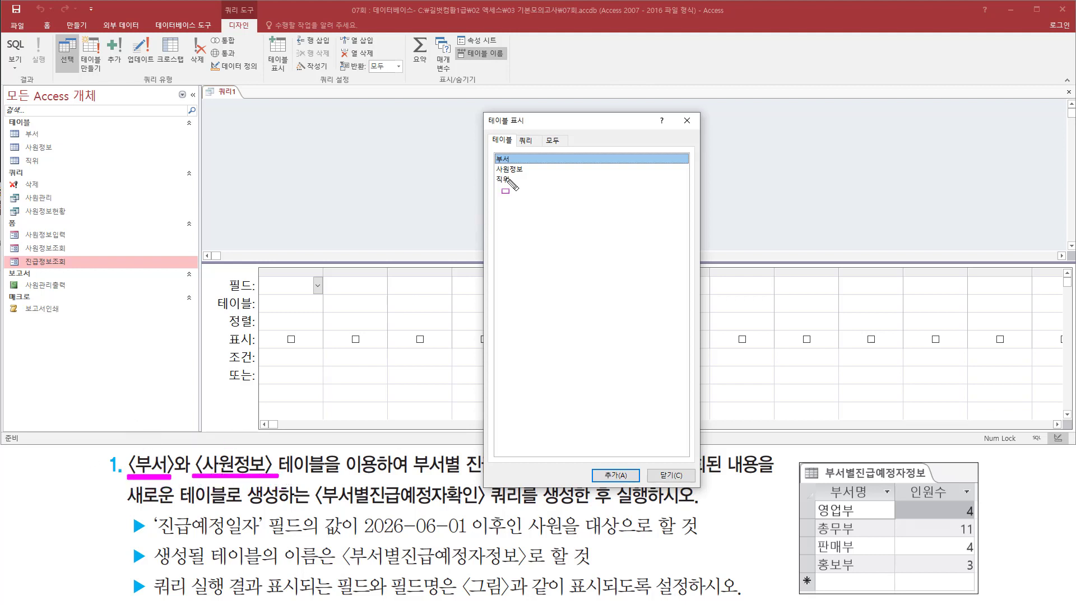
{"action": "key", "text": "Escape"}
{"action": "double_click", "coordinate": [512, 159]}
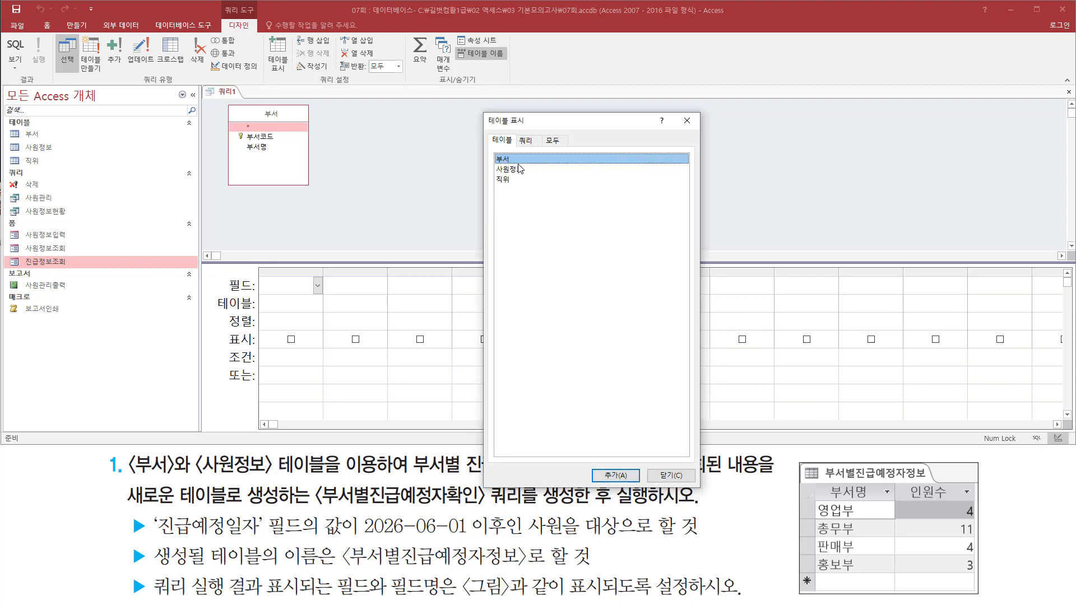
{"action": "left_click", "coordinate": [521, 170]}
{"action": "double_click", "coordinate": [521, 172]}
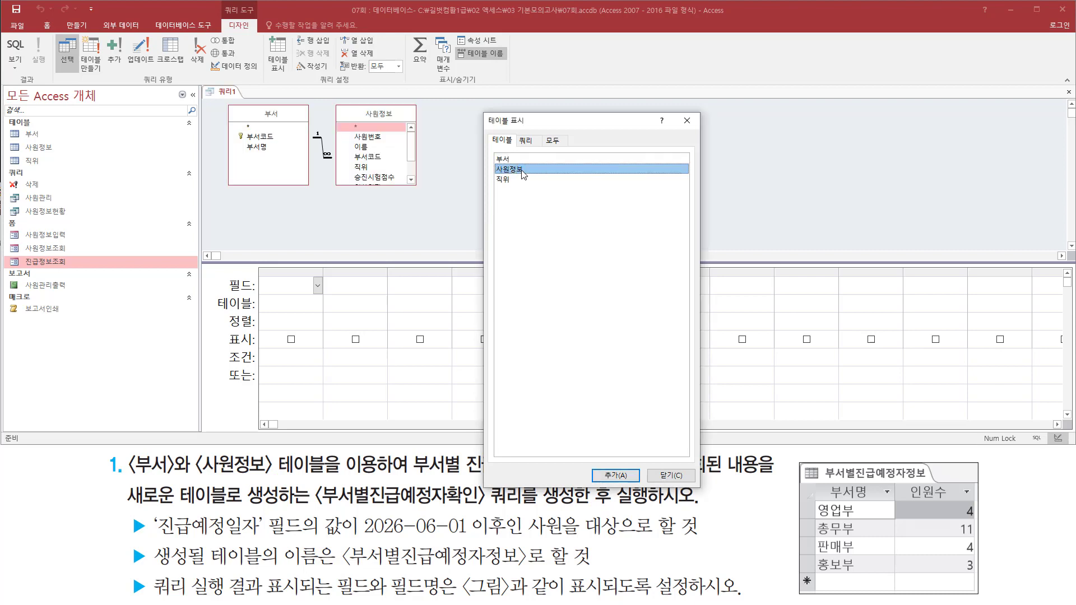
{"action": "mouse_move", "coordinate": [218, 102]}
{"action": "left_mouse_down"}
{"action": "mouse_move", "coordinate": [301, 184]}
{"action": "mouse_move", "coordinate": [429, 197]}
{"action": "left_mouse_up"}
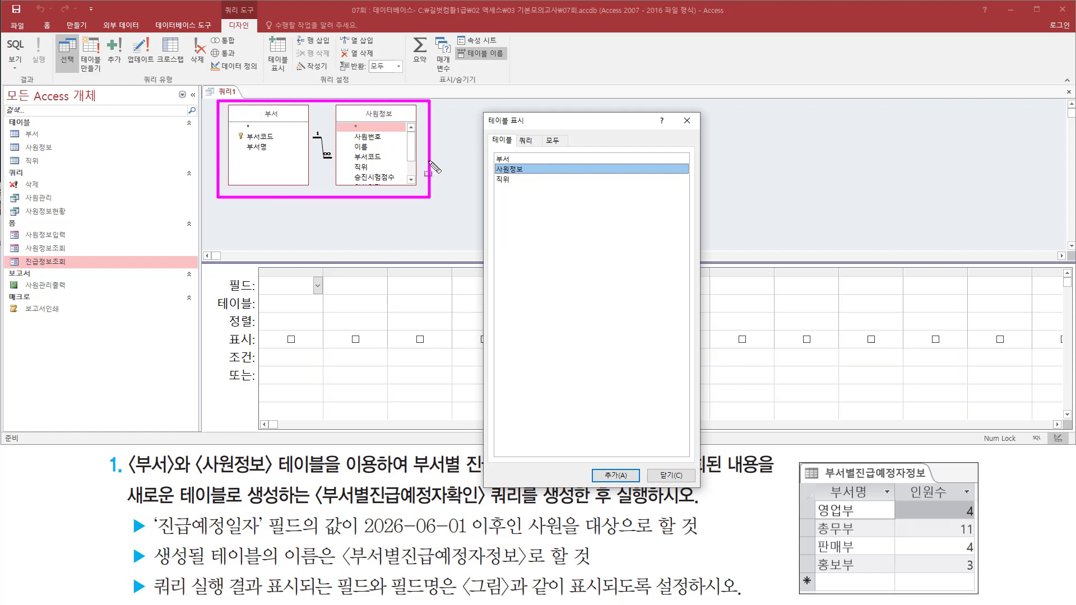
{"action": "left_click_drag", "start_coordinate": [674, 108], "coordinate": [693, 130]}
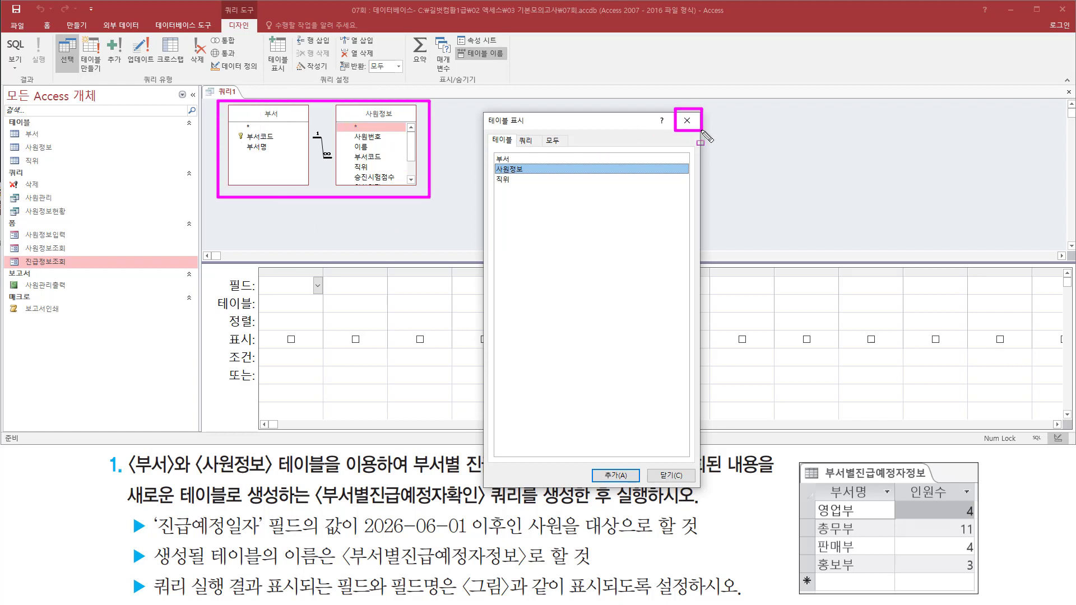
{"action": "key", "text": "Escape"}
{"action": "left_click", "coordinate": [686, 123]}
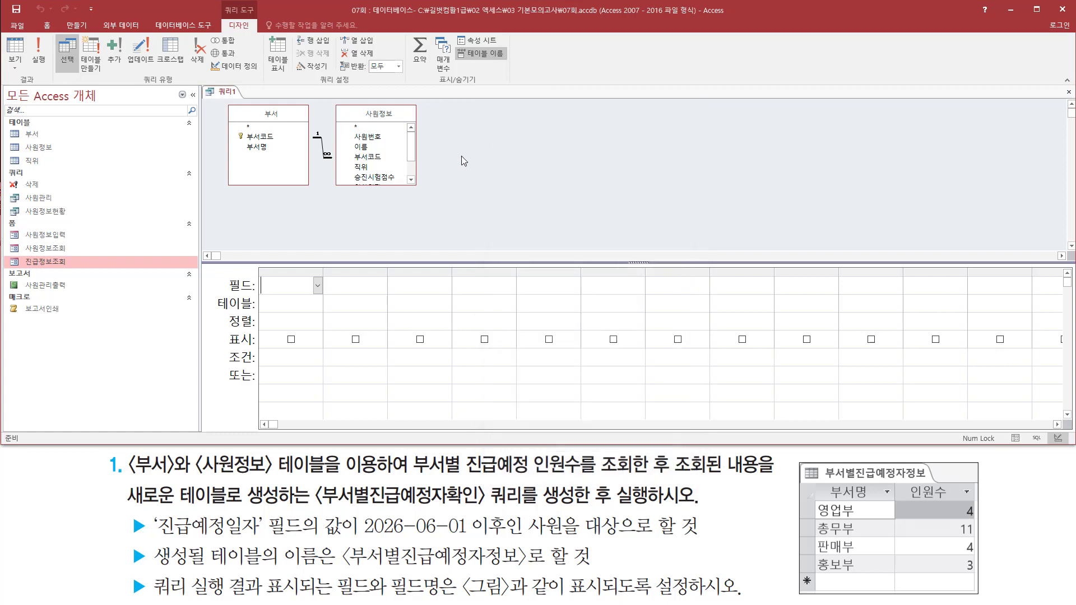
- Add the 부서명 field from the 부서 table to the first column of the query grid
{"action": "mouse_move", "coordinate": [812, 491]}
{"action": "left_mouse_down"}
{"action": "mouse_move", "coordinate": [830, 504]}
{"action": "mouse_move", "coordinate": [977, 510]}
{"action": "mouse_move", "coordinate": [986, 593]}
{"action": "mouse_move", "coordinate": [982, 576]}
{"action": "left_mouse_up"}
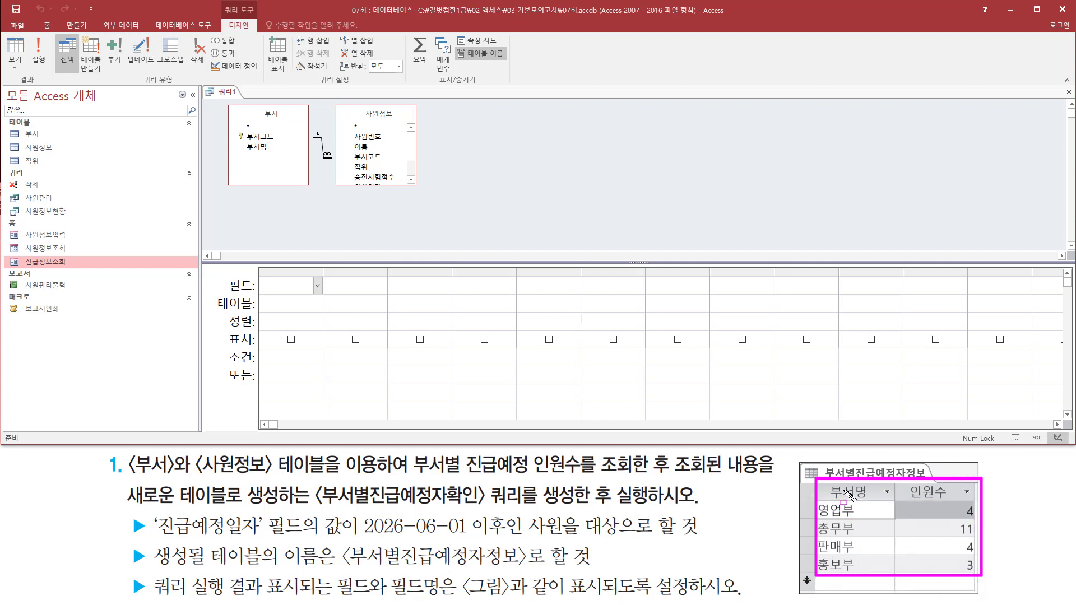
{"action": "mouse_move", "coordinate": [828, 484]}
{"action": "left_mouse_down"}
{"action": "mouse_move", "coordinate": [872, 503]}
{"action": "mouse_move", "coordinate": [989, 508]}
{"action": "mouse_move", "coordinate": [959, 501]}
{"action": "left_mouse_up"}
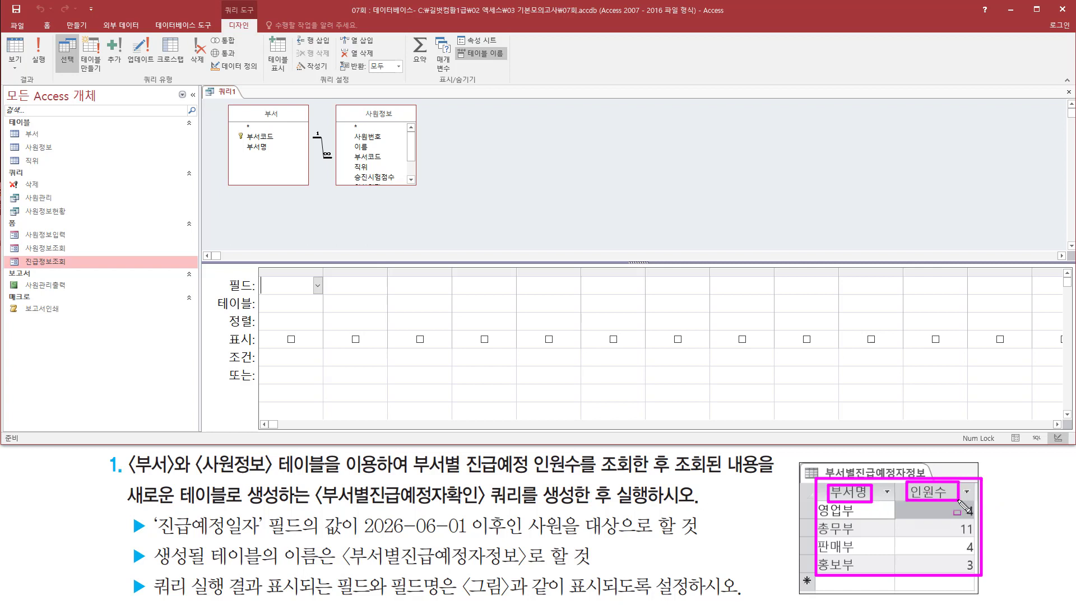
{"action": "key", "text": "Escape"}
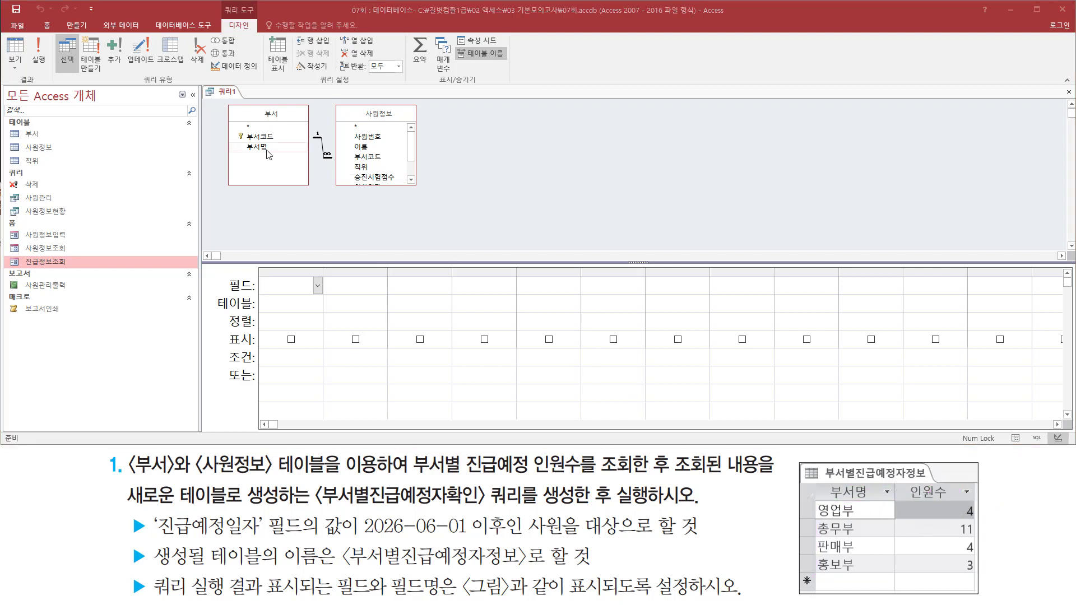
{"action": "left_click", "coordinate": [267, 148]}
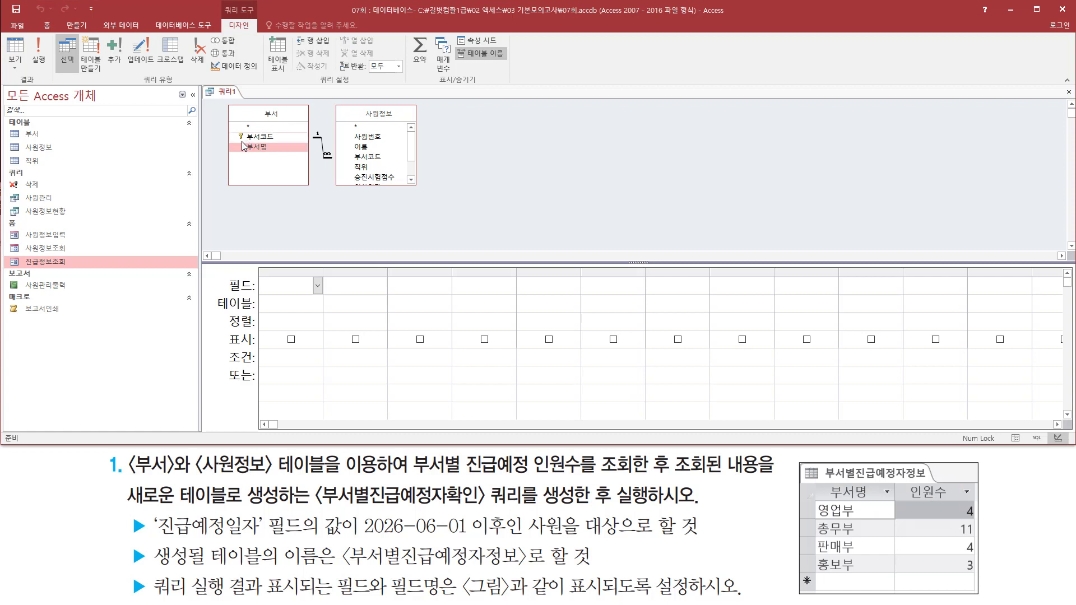
{"action": "left_click_drag", "start_coordinate": [239, 138], "coordinate": [272, 160]}
{"action": "key", "text": "Escape"}
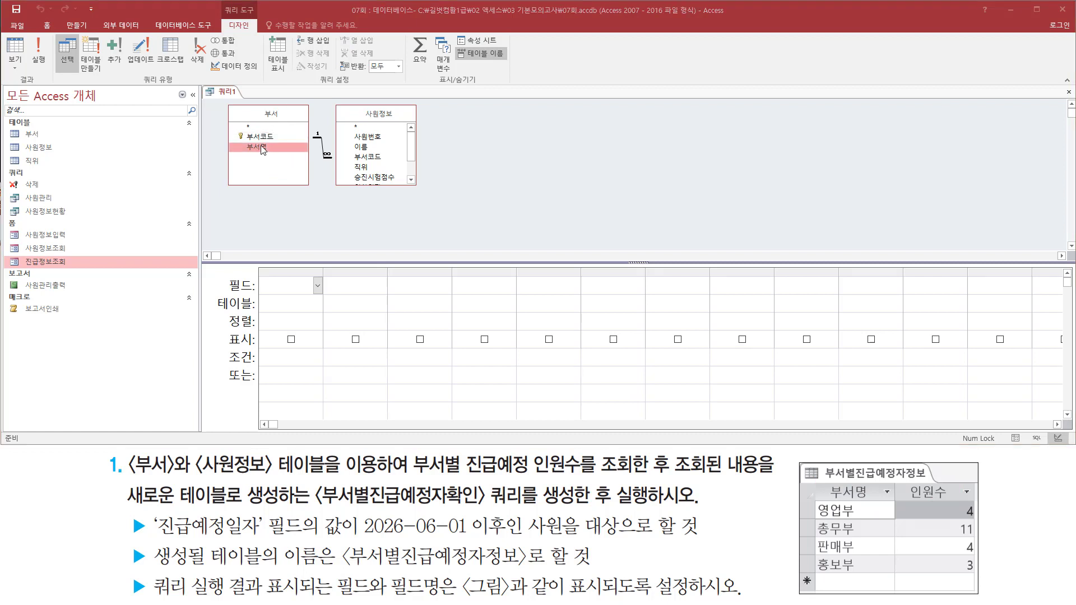
{"action": "double_click", "coordinate": [261, 146]}
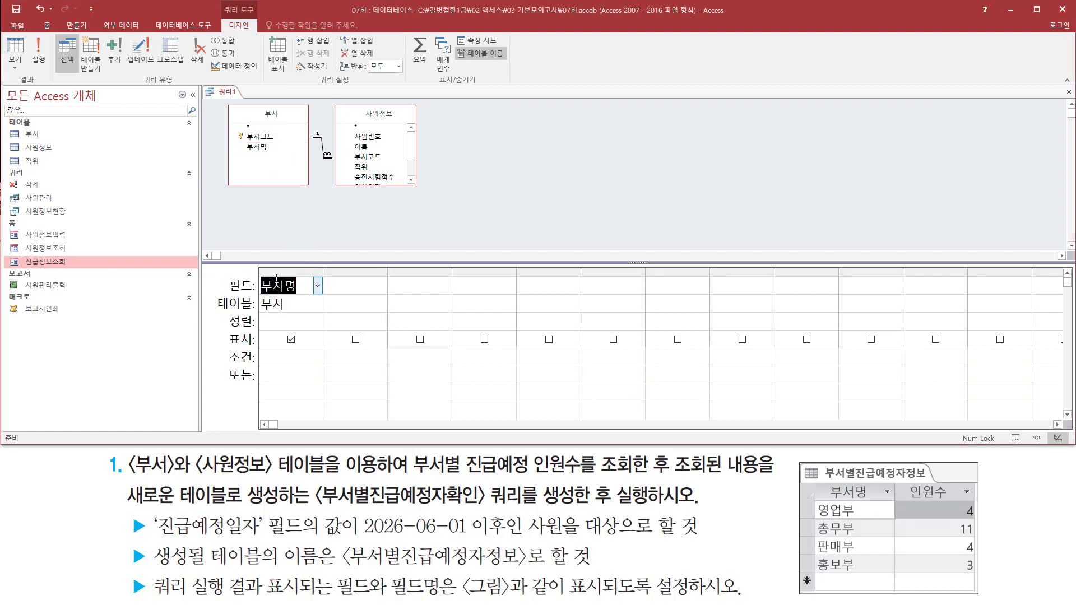
{"action": "mouse_move", "coordinate": [258, 269]}
{"action": "left_mouse_down"}
{"action": "mouse_move", "coordinate": [275, 321]}
{"action": "mouse_move", "coordinate": [327, 322]}
{"action": "left_mouse_up"}
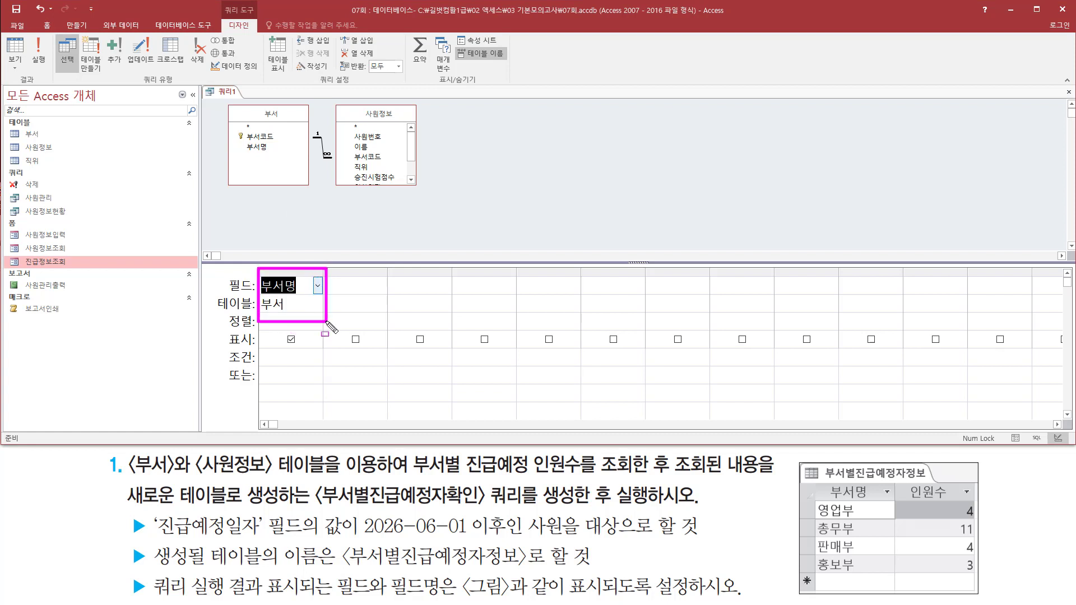
{"action": "left_click_drag", "start_coordinate": [900, 483], "coordinate": [959, 501]}
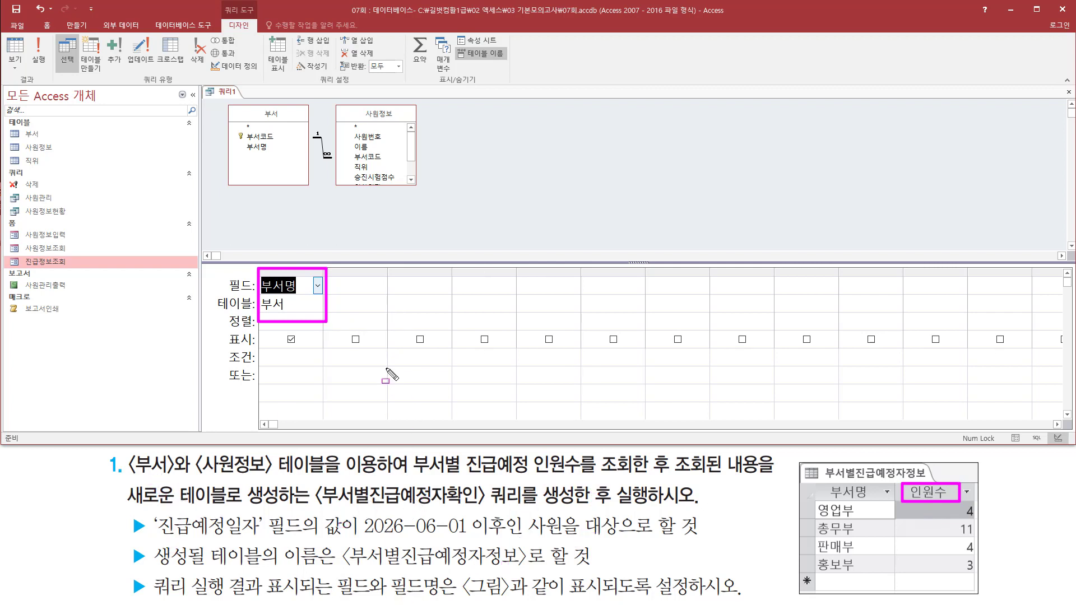
{"action": "key", "text": "Escape"}
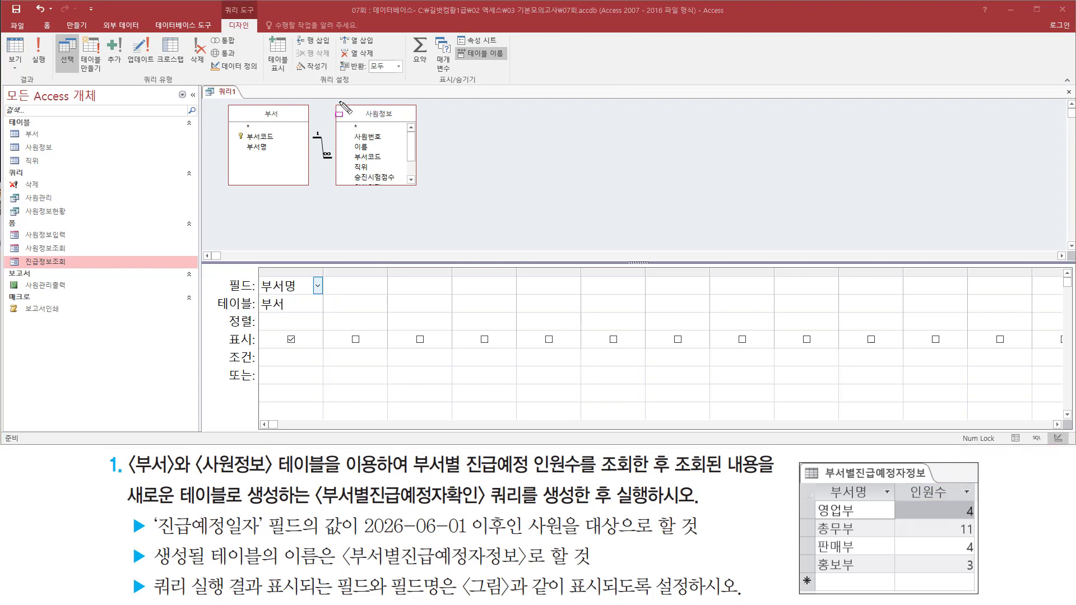
- Open the 사원정보 table in Datasheet view and look through the records in its 이름 column
{"action": "left_click_drag", "start_coordinate": [339, 107], "coordinate": [432, 202]}
{"action": "key", "text": "Escape"}
{"action": "left_click", "coordinate": [54, 147]}
{"action": "double_click", "coordinate": [54, 147]}
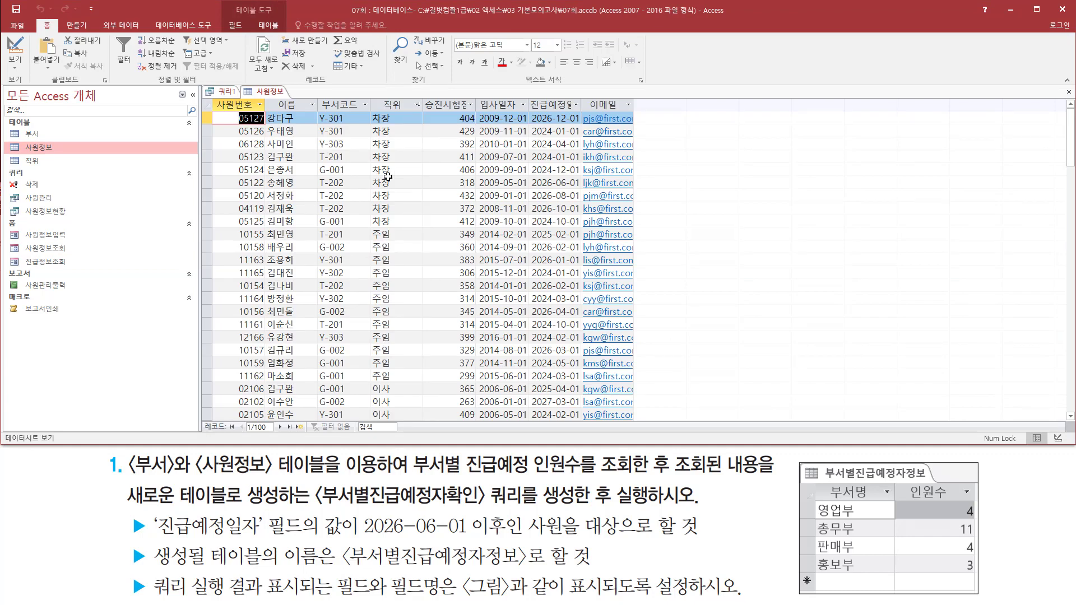
{"action": "mouse_move", "coordinate": [268, 97]}
{"action": "left_mouse_down"}
{"action": "mouse_move", "coordinate": [314, 443]}
{"action": "mouse_move", "coordinate": [306, 412]}
{"action": "left_mouse_up"}
{"action": "key", "text": "Escape"}
{"action": "scroll", "coordinate": [306, 335], "scroll_direction": "down", "scroll_amount": 5}
{"action": "scroll", "coordinate": [307, 339], "scroll_direction": "down", "scroll_amount": 5}
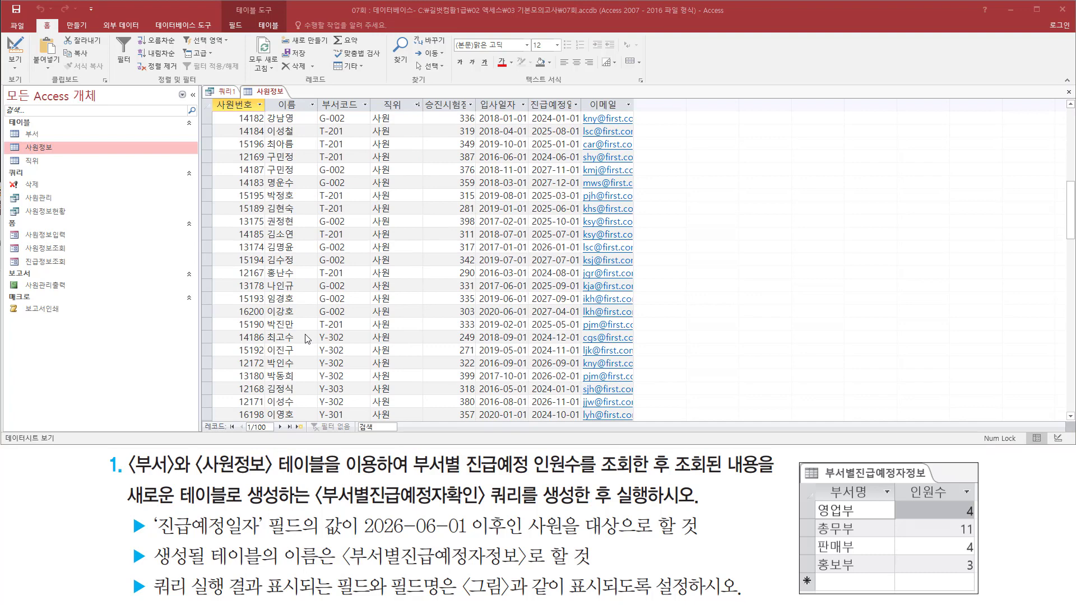
{"action": "scroll", "coordinate": [285, 163], "scroll_direction": "up", "scroll_amount": 5}
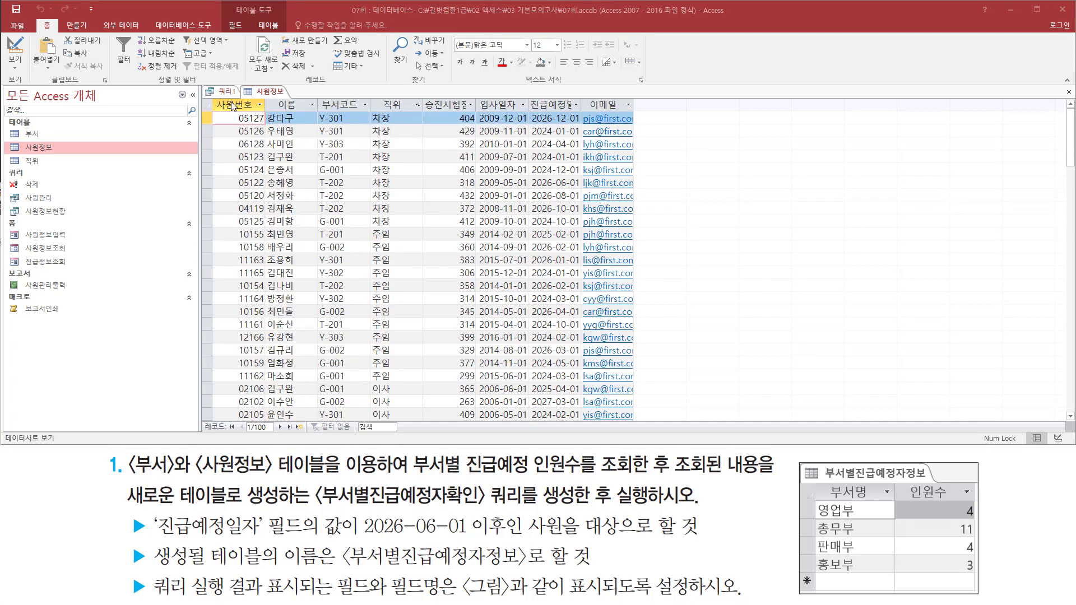
- Examine the 사원번호 and 직위 columns of the 사원정보 table down to its last records for blank entries, and close the table
{"action": "mouse_move", "coordinate": [216, 96]}
{"action": "left_mouse_down"}
{"action": "mouse_move", "coordinate": [246, 378]}
{"action": "mouse_move", "coordinate": [261, 401]}
{"action": "left_mouse_up"}
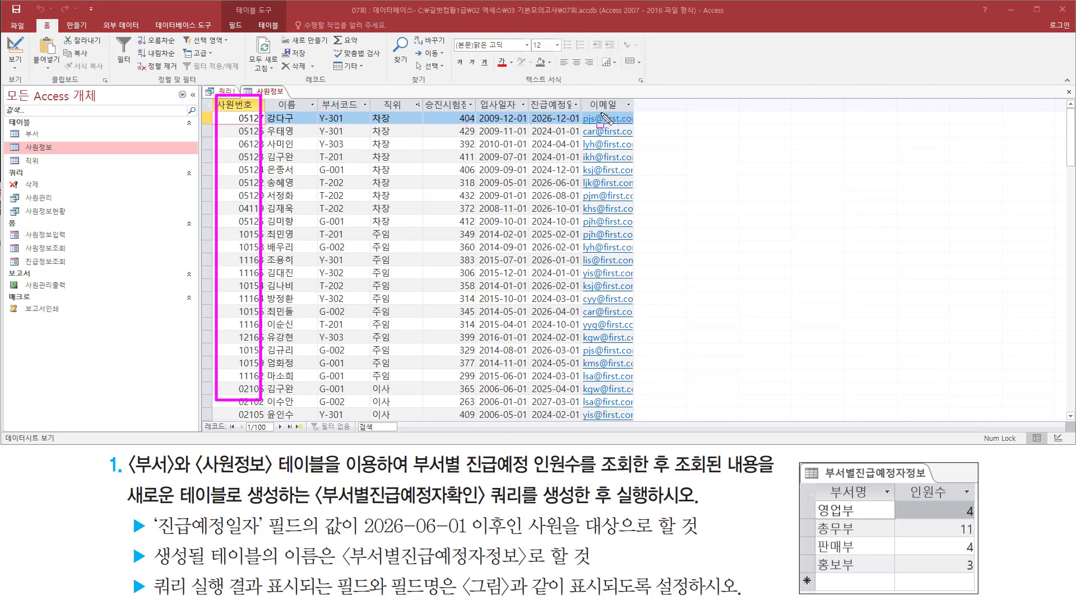
{"action": "key", "text": "Escape"}
{"action": "scroll", "coordinate": [352, 198], "scroll_direction": "down", "scroll_amount": 20}
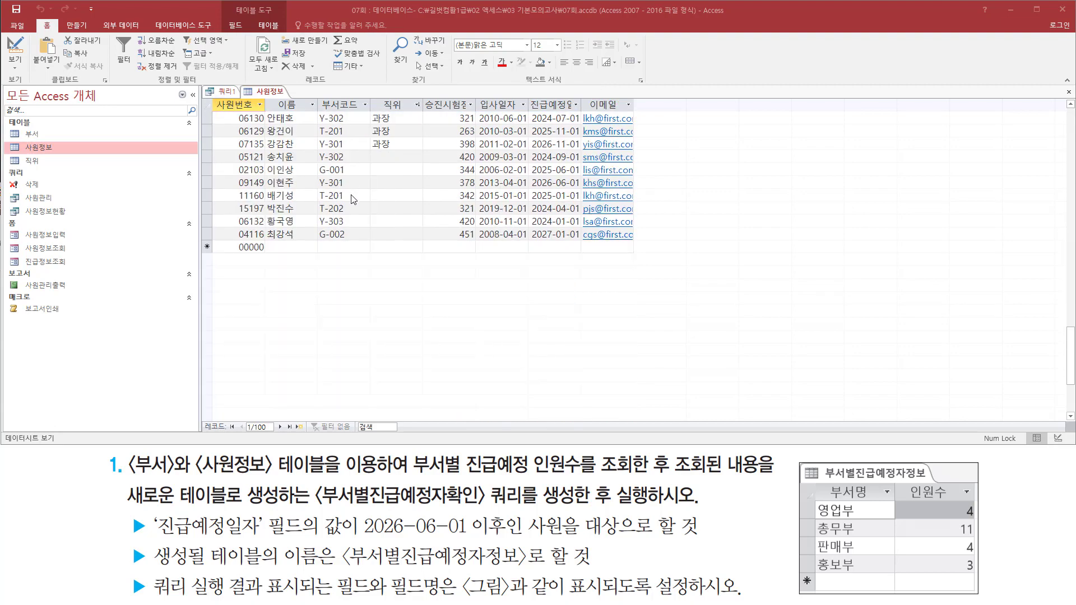
{"action": "scroll", "coordinate": [353, 197], "scroll_direction": "up", "scroll_amount": 3}
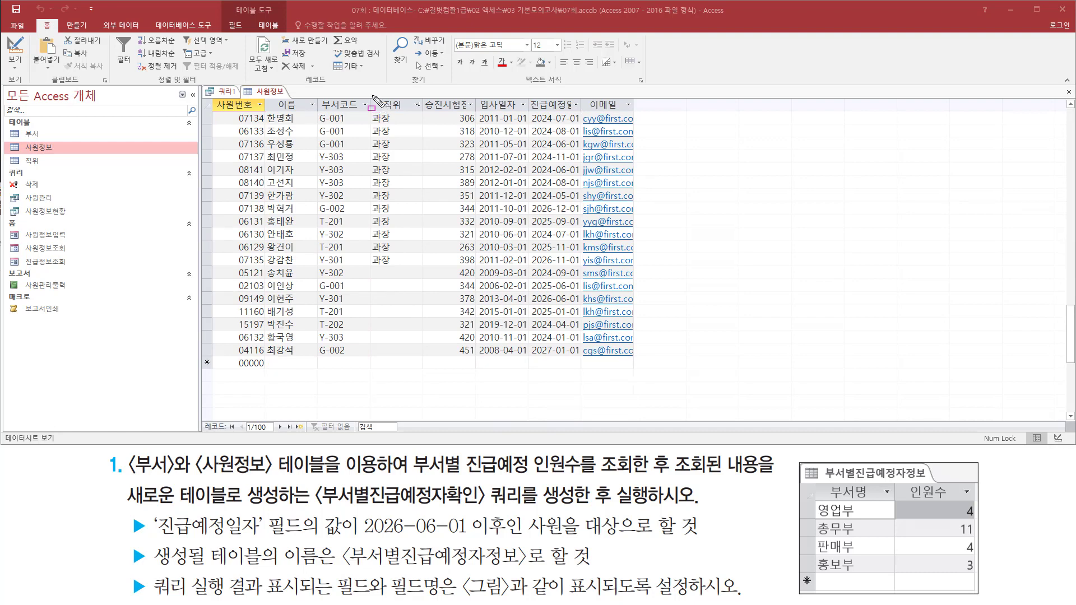
{"action": "left_click_drag", "start_coordinate": [373, 96], "coordinate": [422, 354]}
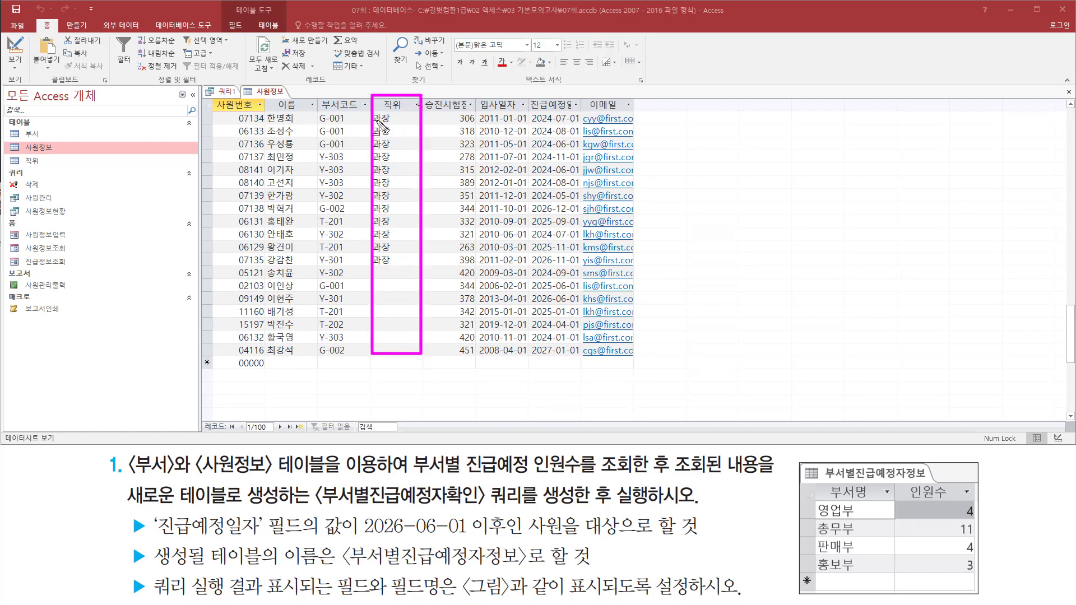
{"action": "mouse_move", "coordinate": [374, 109]}
{"action": "left_mouse_down"}
{"action": "mouse_move", "coordinate": [411, 372]}
{"action": "mouse_move", "coordinate": [404, 358]}
{"action": "left_mouse_up"}
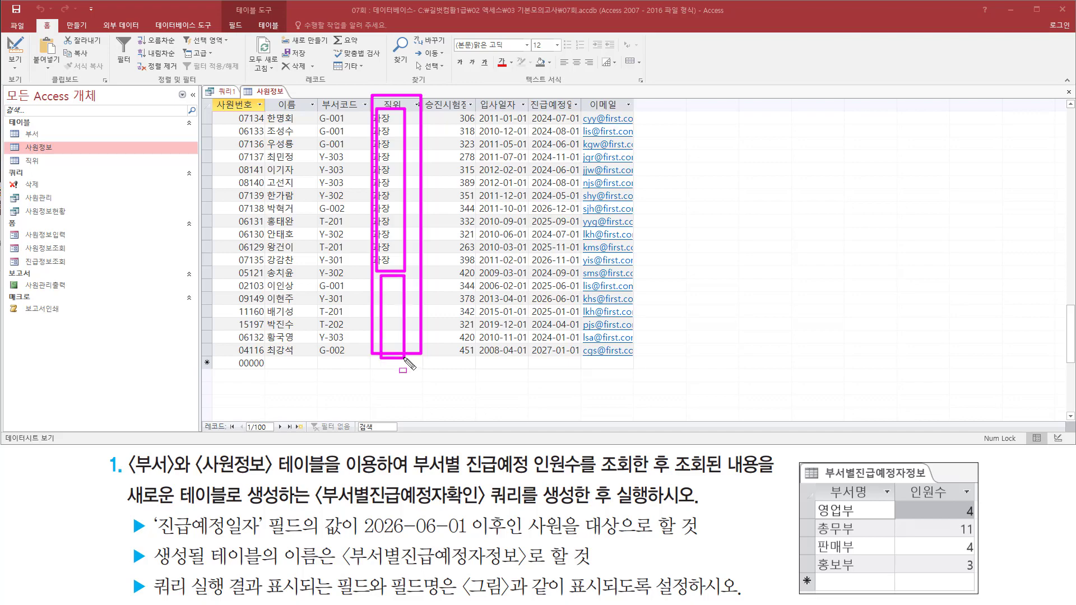
{"action": "key", "text": "Escape"}
{"action": "scroll", "coordinate": [423, 236], "scroll_direction": "up", "scroll_amount": 10}
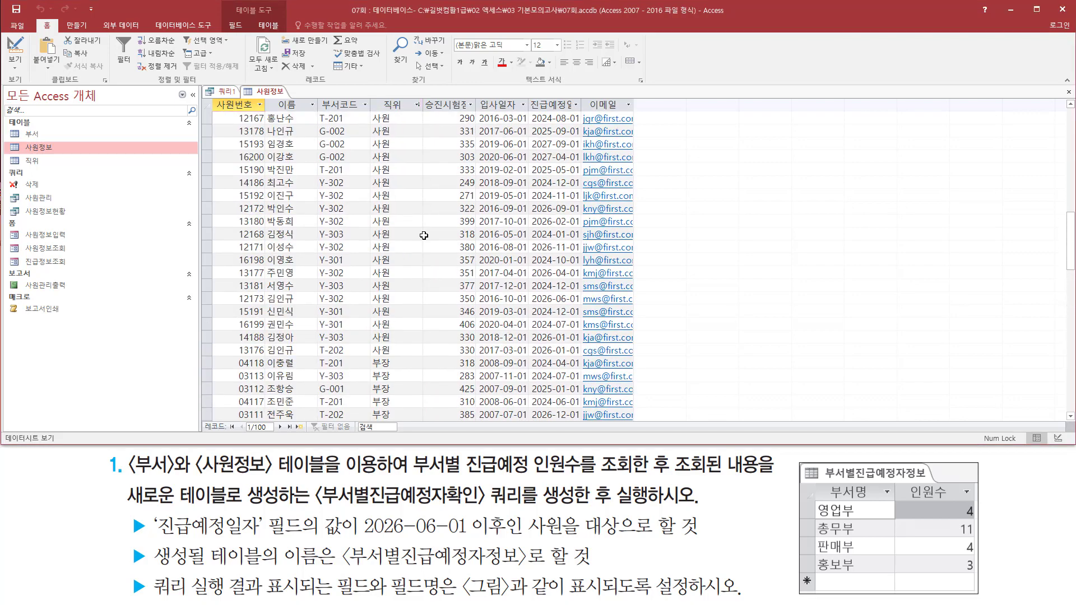
{"action": "scroll", "coordinate": [424, 235], "scroll_direction": "down", "scroll_amount": 8}
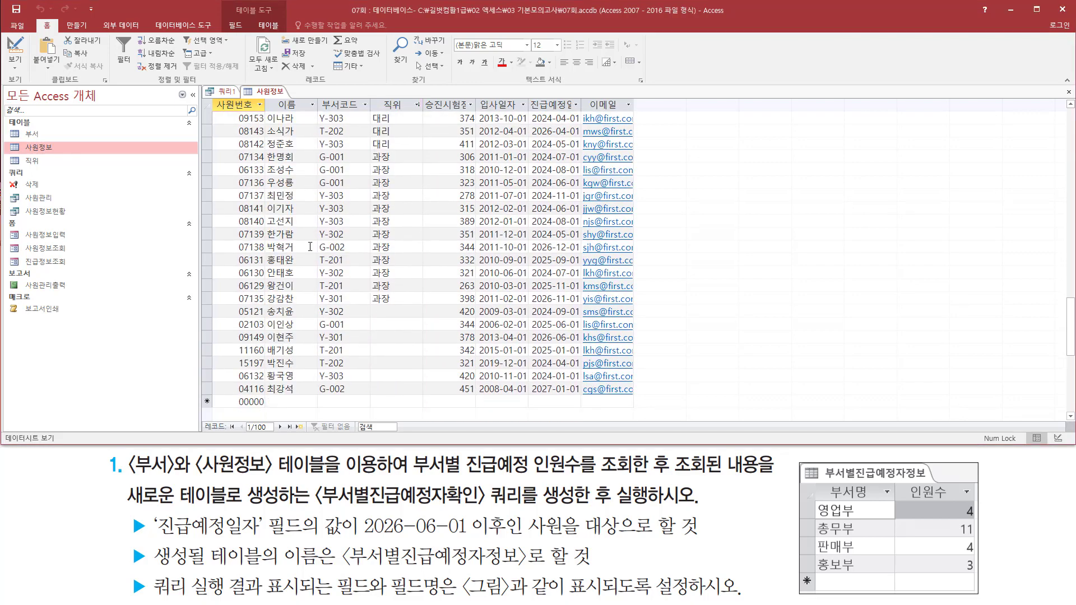
{"action": "mouse_move", "coordinate": [216, 99]}
{"action": "left_mouse_down"}
{"action": "mouse_move", "coordinate": [247, 145]}
{"action": "mouse_move", "coordinate": [265, 396]}
{"action": "left_mouse_up"}
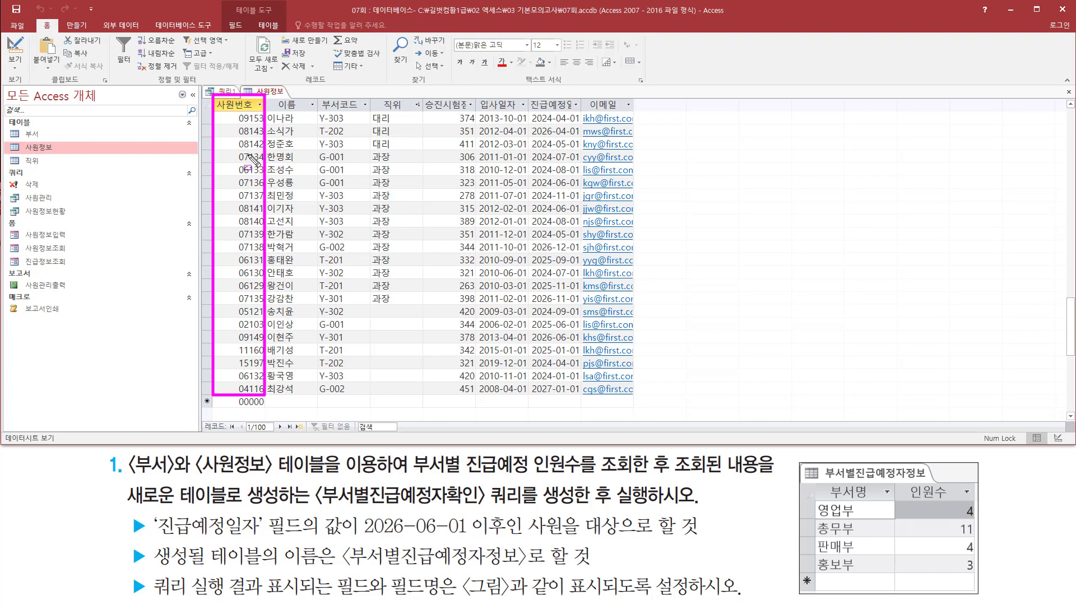
{"action": "key", "text": "Escape"}
{"action": "scroll", "coordinate": [271, 165], "scroll_direction": "up", "scroll_amount": 15}
{"action": "scroll", "coordinate": [270, 165], "scroll_direction": "up", "scroll_amount": 10}
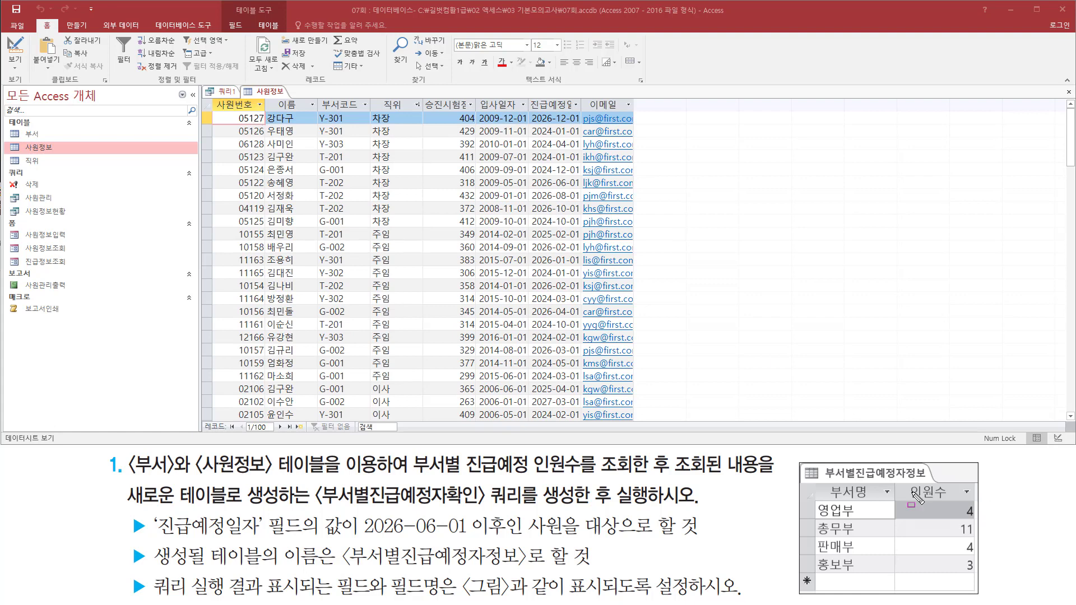
{"action": "left_click_drag", "start_coordinate": [904, 477], "coordinate": [963, 503]}
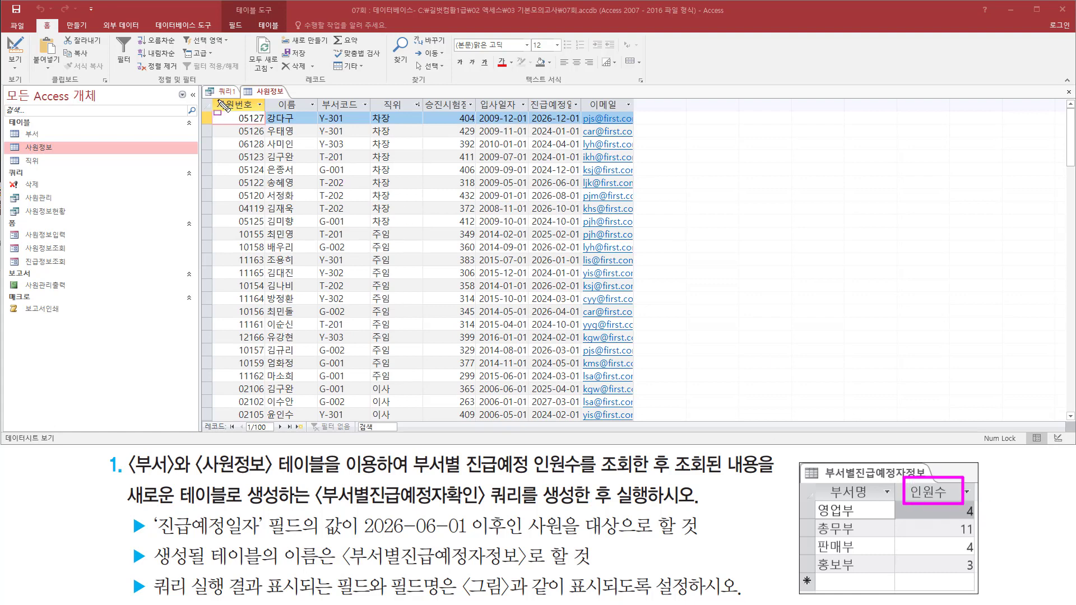
{"action": "left_click_drag", "start_coordinate": [218, 96], "coordinate": [259, 117]}
{"action": "key", "text": "Escape"}
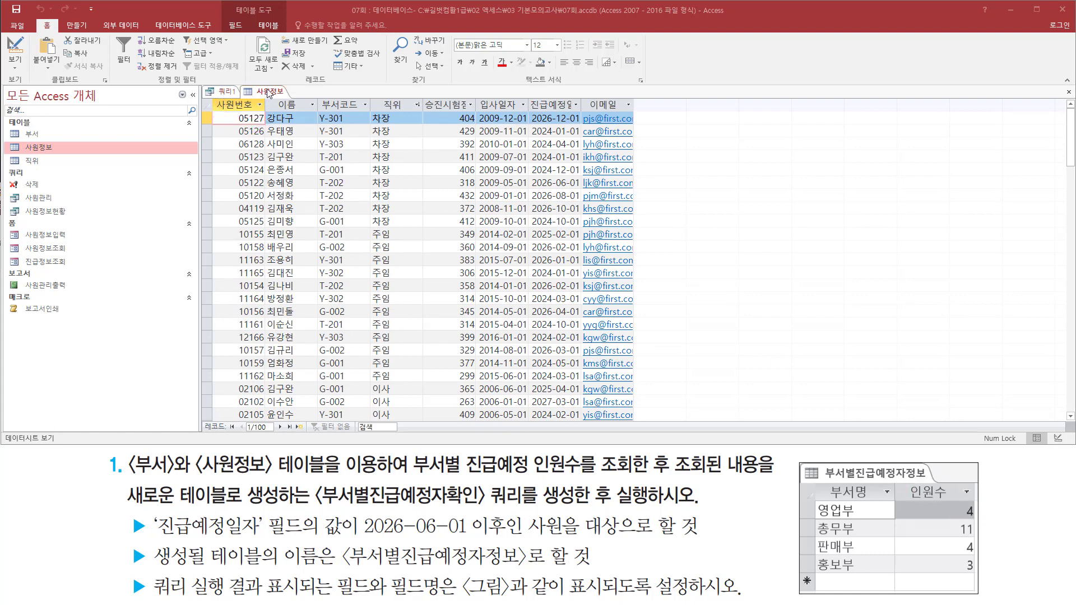
{"action": "right_click", "coordinate": [269, 93]}
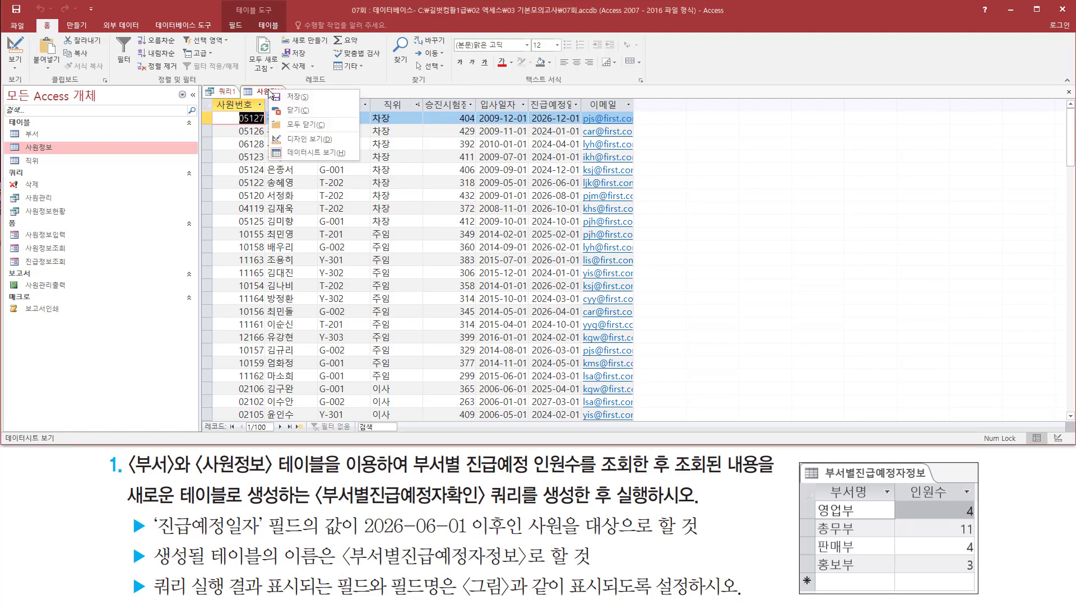
{"action": "left_click", "coordinate": [291, 112]}
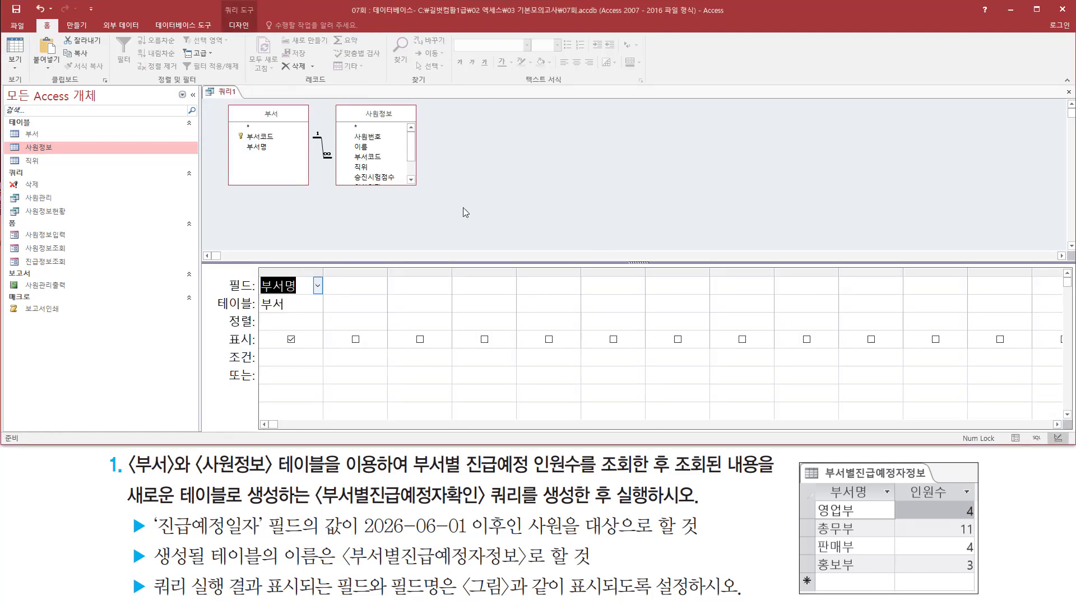
- Add the 사원번호 field from the 사원정보 table to the second column of the query grid
{"action": "left_click", "coordinate": [378, 138]}
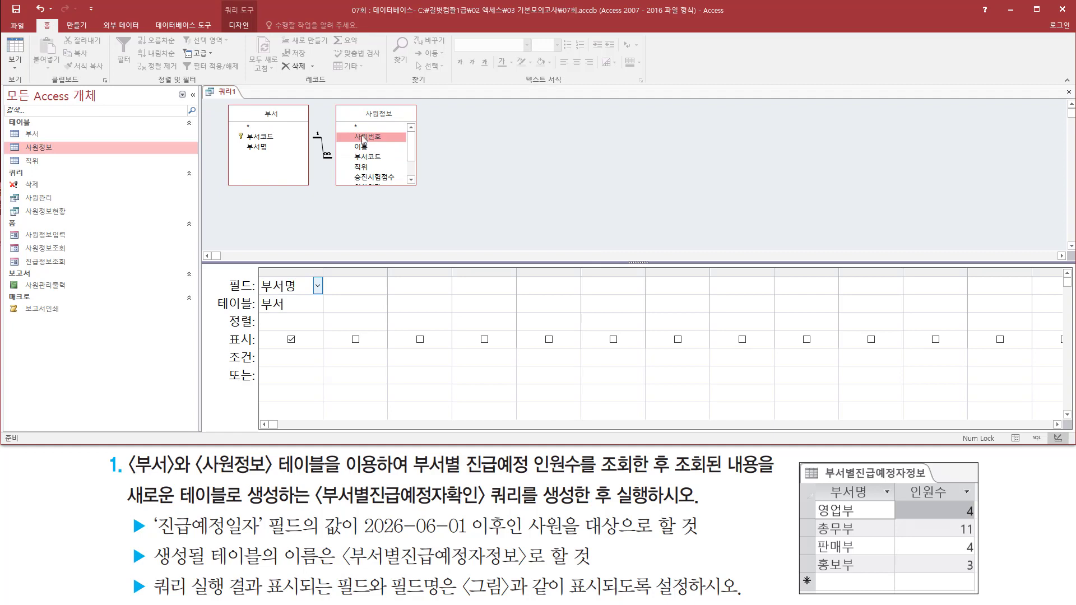
{"action": "left_click_drag", "start_coordinate": [352, 132], "coordinate": [385, 142]}
{"action": "key", "text": "Escape"}
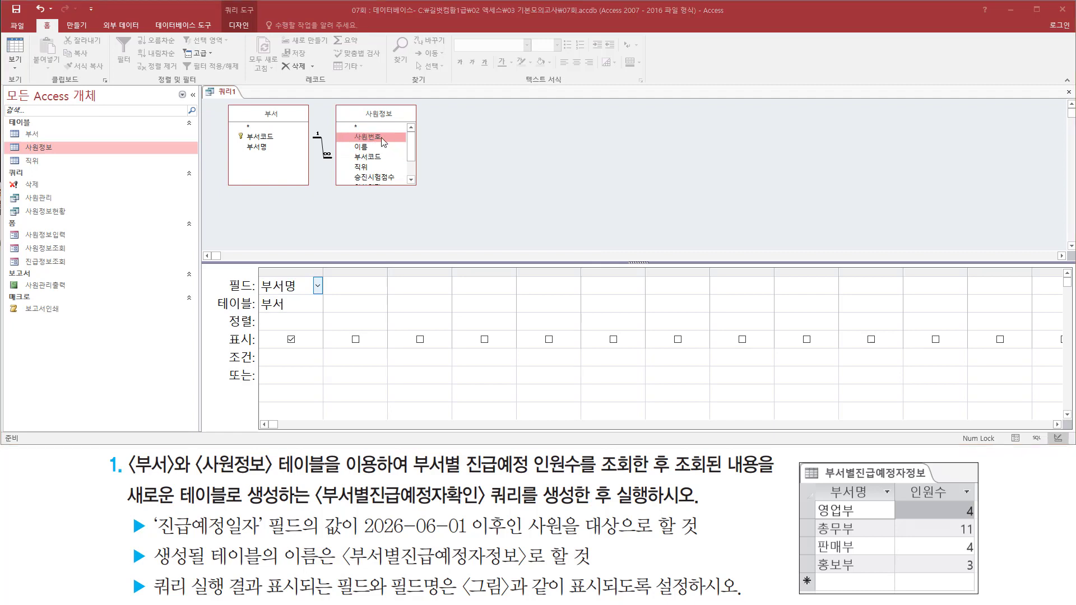
{"action": "double_click", "coordinate": [381, 137]}
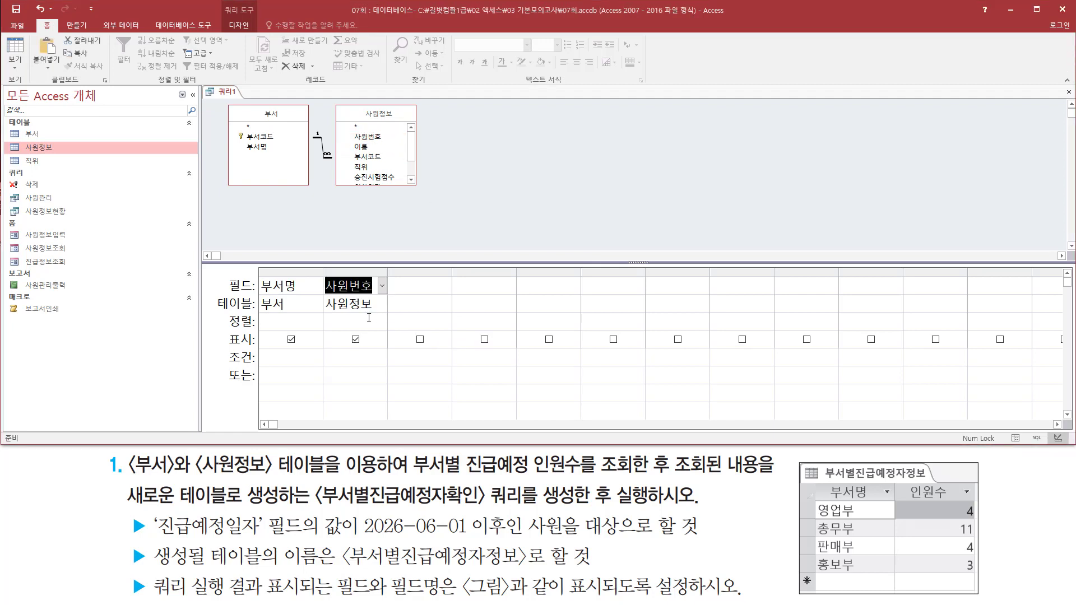
{"action": "left_click_drag", "start_coordinate": [327, 272], "coordinate": [381, 313]}
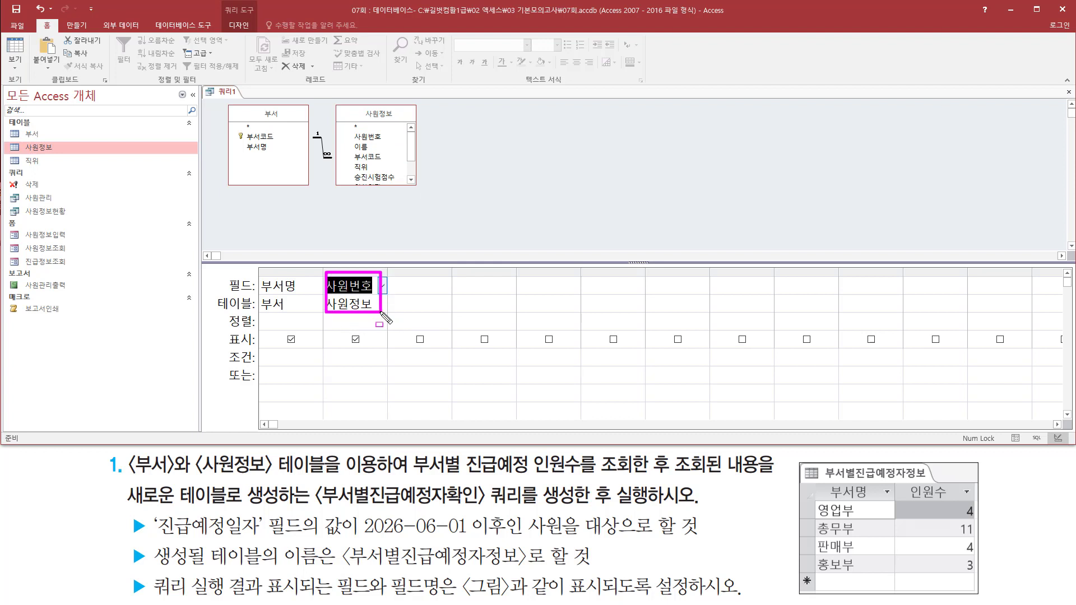
{"action": "left_click_drag", "start_coordinate": [902, 481], "coordinate": [956, 499]}
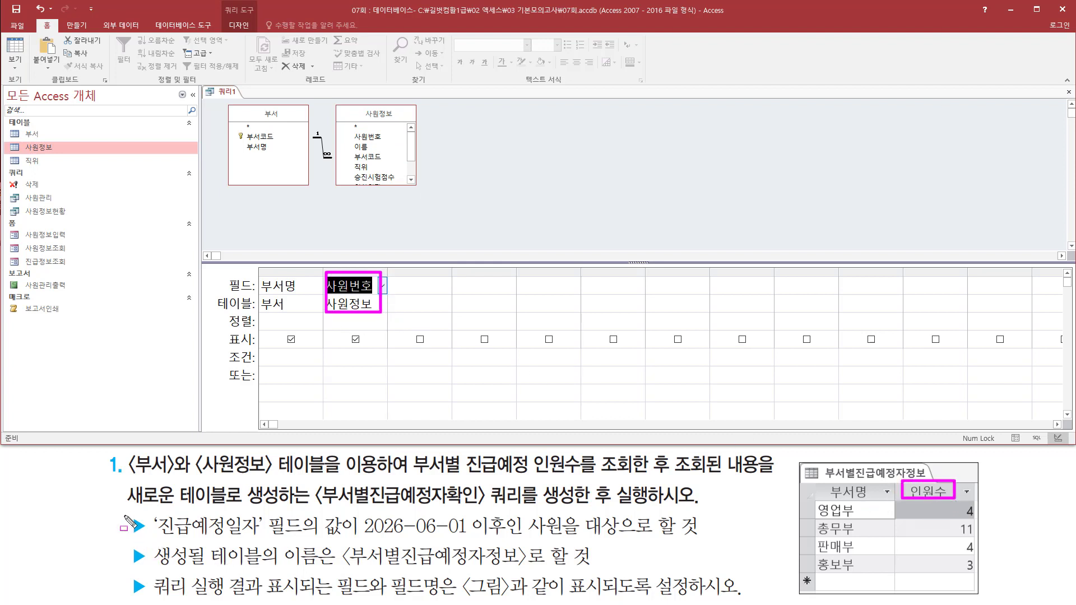
{"action": "mouse_move", "coordinate": [124, 511]}
{"action": "left_mouse_down"}
{"action": "mouse_move", "coordinate": [150, 541]}
{"action": "mouse_move", "coordinate": [263, 542]}
{"action": "left_mouse_up"}
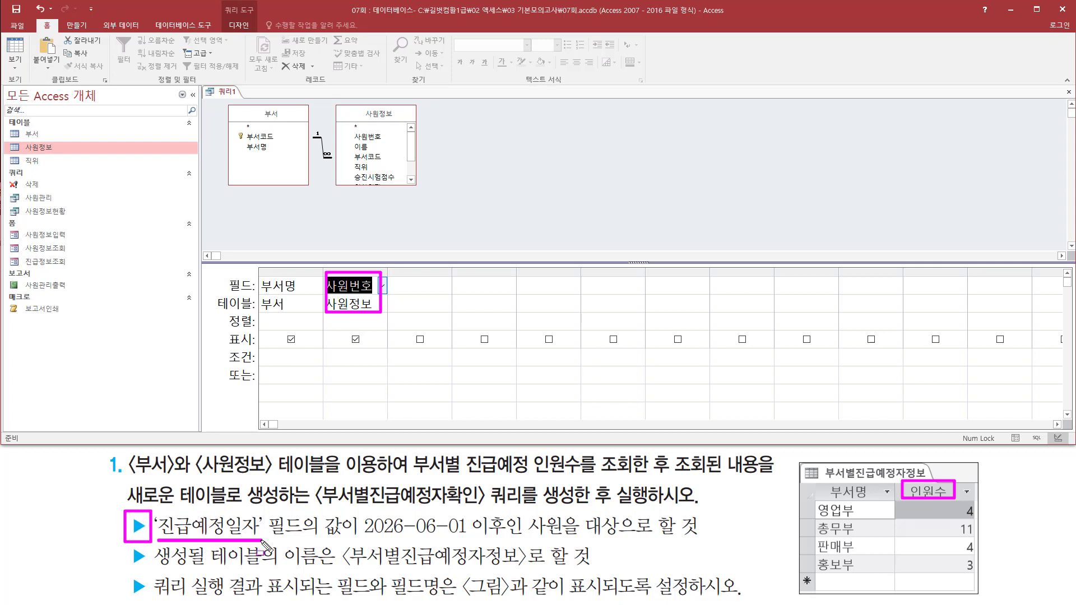
{"action": "mouse_move", "coordinate": [359, 511]}
{"action": "left_mouse_down"}
{"action": "mouse_move", "coordinate": [359, 527]}
{"action": "mouse_move", "coordinate": [423, 541]}
{"action": "mouse_move", "coordinate": [703, 541]}
{"action": "left_mouse_up"}
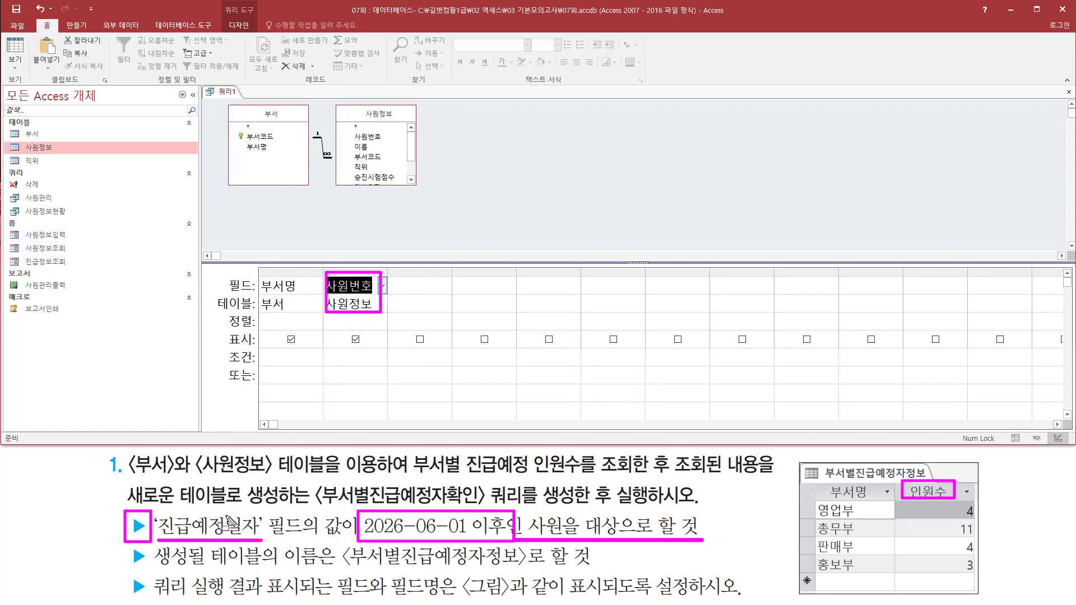
- Add the 진급예정일자 field from the 사원정보 table to the third column of the query grid
{"action": "key", "text": "Escape"}
{"action": "left_click_drag", "start_coordinate": [329, 99], "coordinate": [421, 190]}
{"action": "key", "text": "Escape"}
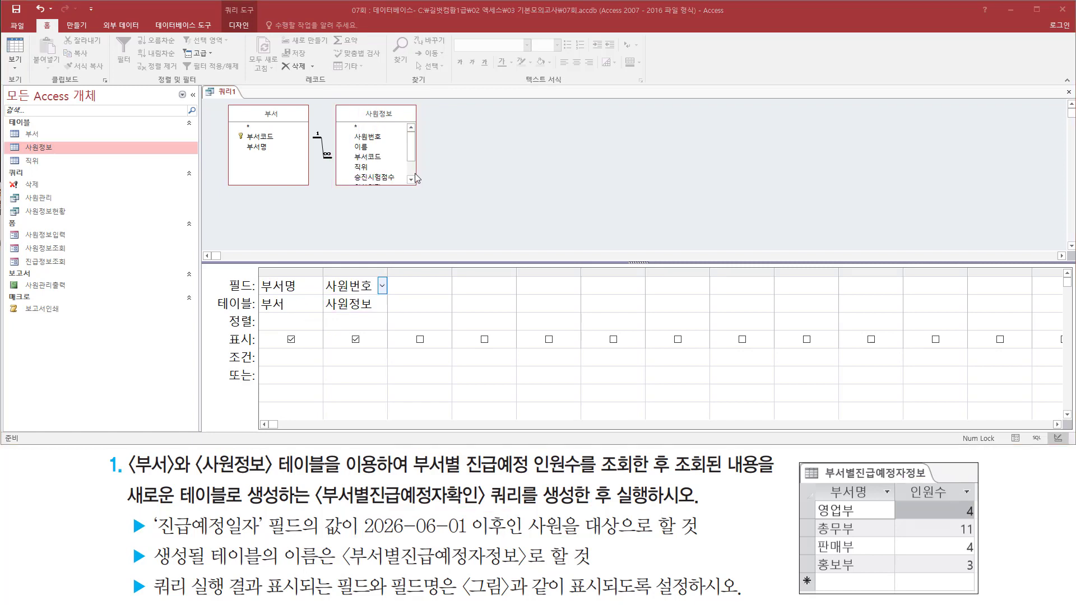
{"action": "scroll", "coordinate": [401, 158], "scroll_direction": "down", "scroll_amount": 1}
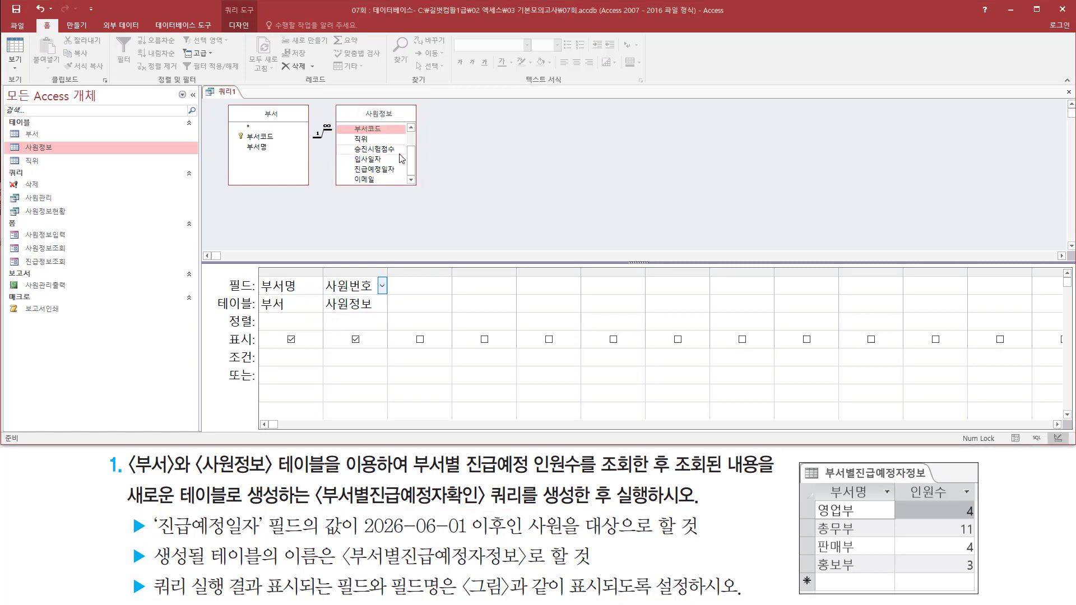
{"action": "left_click", "coordinate": [380, 171]}
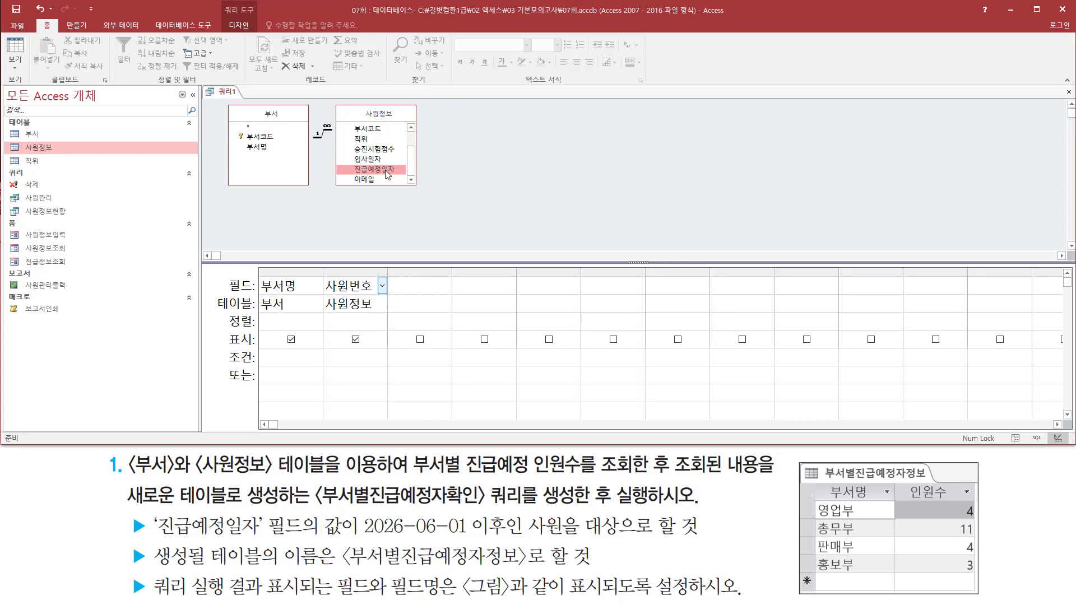
{"action": "double_click", "coordinate": [387, 170]}
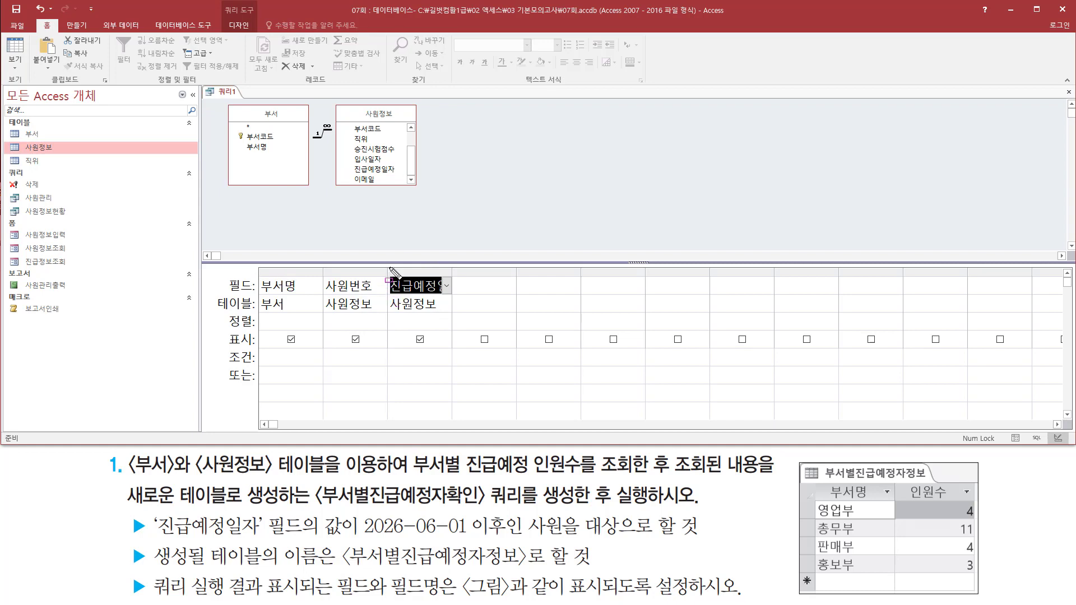
{"action": "mouse_move", "coordinate": [385, 268]}
{"action": "left_mouse_down"}
{"action": "mouse_move", "coordinate": [427, 324]}
{"action": "mouse_move", "coordinate": [454, 323]}
{"action": "left_mouse_up"}
{"action": "key", "text": "Escape"}
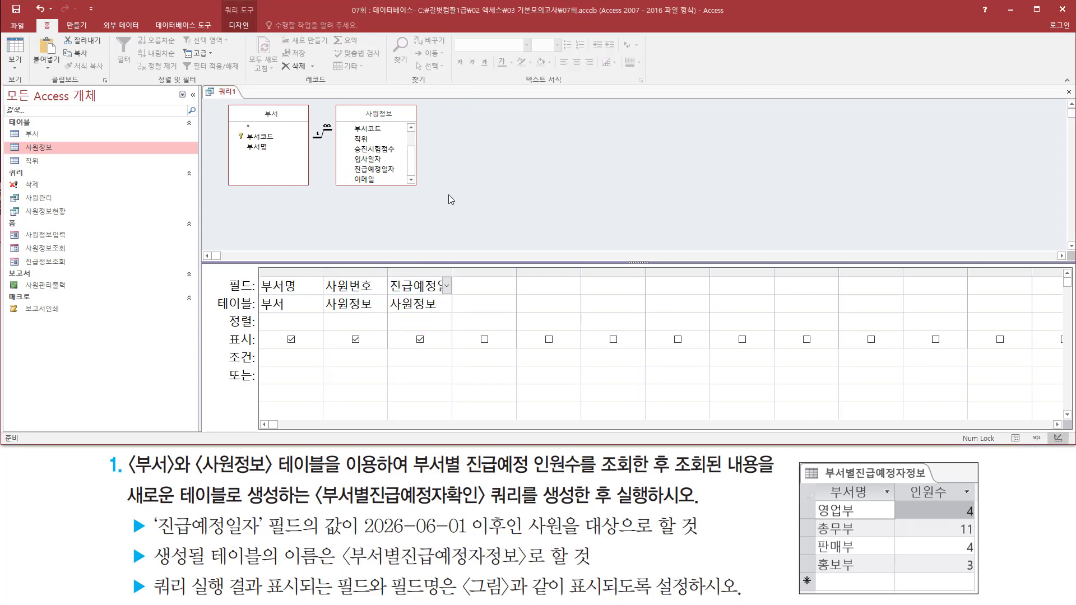
- Run the select query to list its 부서명, 사원번호 and 진급예정일자 records
{"action": "left_click", "coordinate": [77, 25]}
{"action": "left_click", "coordinate": [248, 27]}
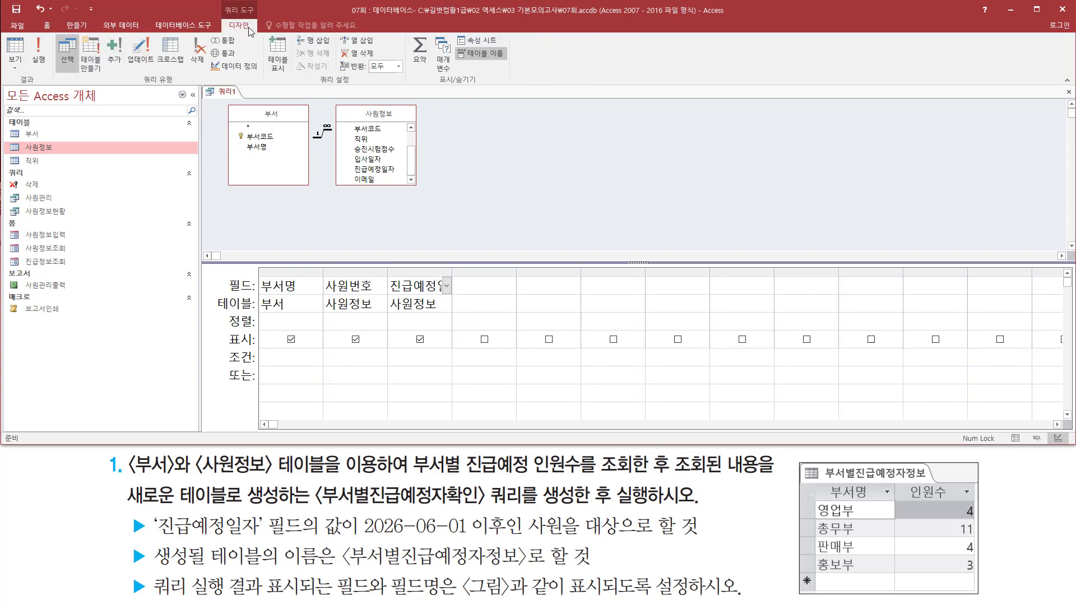
{"action": "mouse_move", "coordinate": [220, 3]}
{"action": "left_mouse_down"}
{"action": "mouse_move", "coordinate": [263, 29]}
{"action": "mouse_move", "coordinate": [258, 39]}
{"action": "left_mouse_up"}
{"action": "left_click_drag", "start_coordinate": [25, 35], "coordinate": [50, 73]}
{"action": "key", "text": "Escape"}
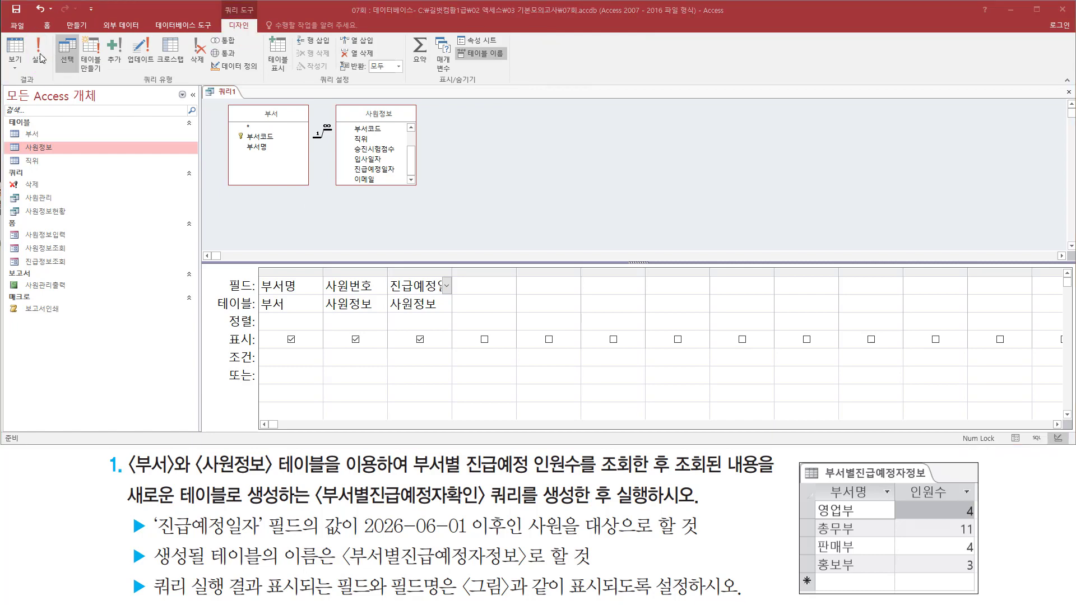
{"action": "left_click", "coordinate": [39, 54]}
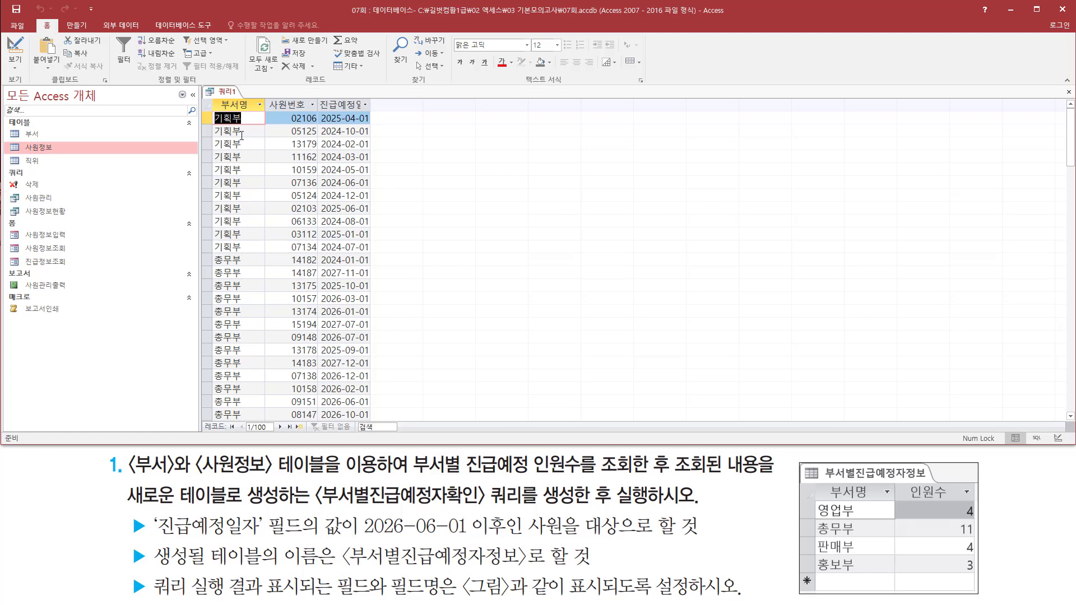
- Look through the query results, checking the 진급예정일자 column against the 2026-06-01 condition, and return to Design view
{"action": "scroll", "coordinate": [233, 337], "scroll_direction": "down", "scroll_amount": 5}
{"action": "scroll", "coordinate": [233, 332], "scroll_direction": "up", "scroll_amount": 5}
{"action": "scroll", "coordinate": [297, 119], "scroll_direction": "down", "scroll_amount": 5}
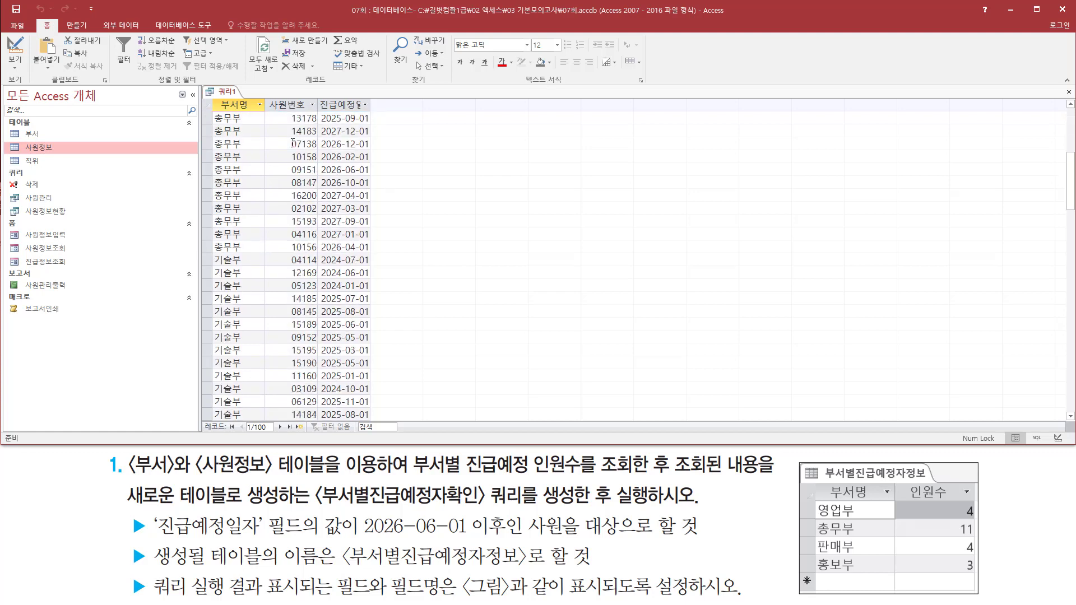
{"action": "scroll", "coordinate": [292, 144], "scroll_direction": "up", "scroll_amount": 5}
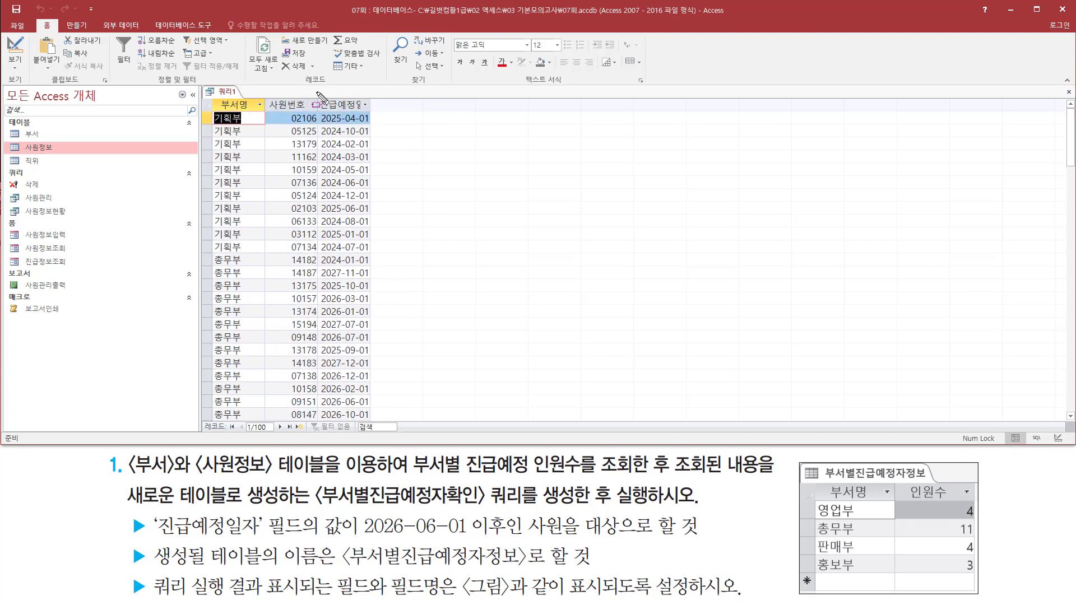
{"action": "mouse_move", "coordinate": [316, 92]}
{"action": "left_mouse_down"}
{"action": "mouse_move", "coordinate": [392, 381]}
{"action": "mouse_move", "coordinate": [382, 421]}
{"action": "left_mouse_up"}
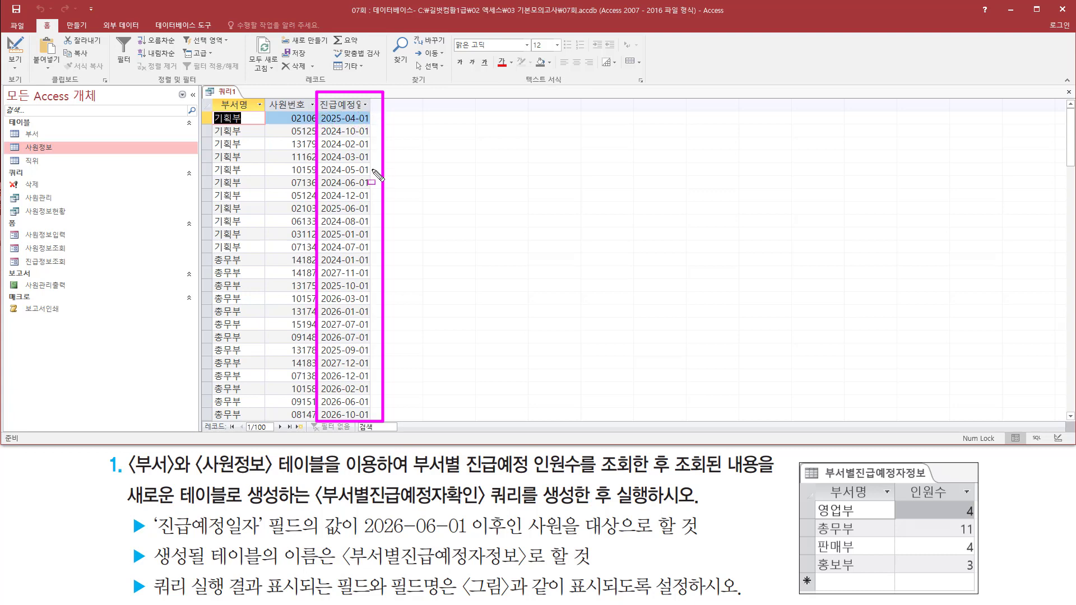
{"action": "left_click_drag", "start_coordinate": [359, 539], "coordinate": [506, 539]}
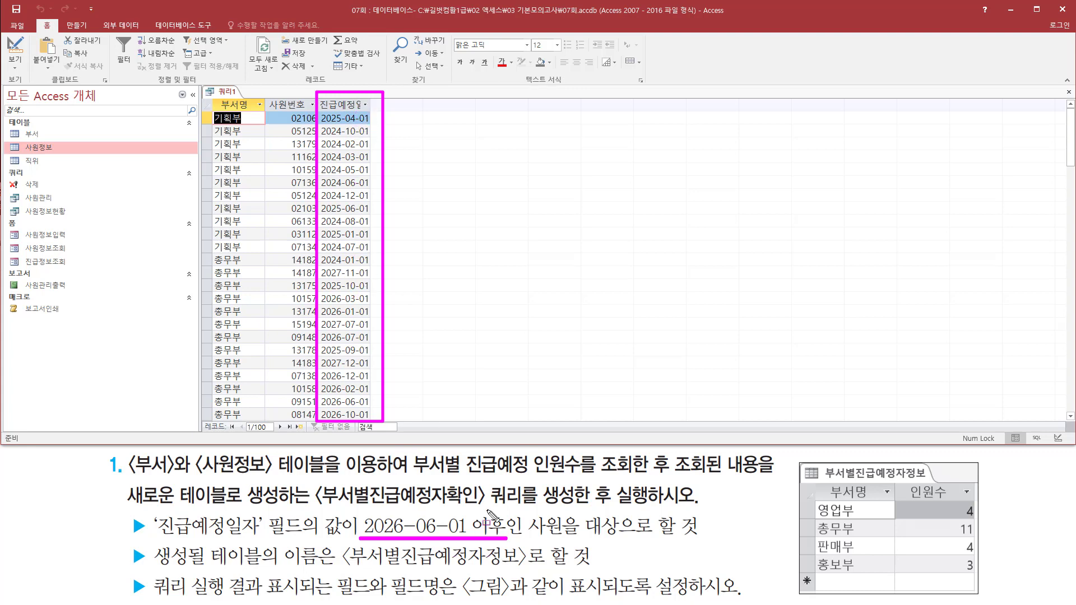
{"action": "key", "text": "Escape"}
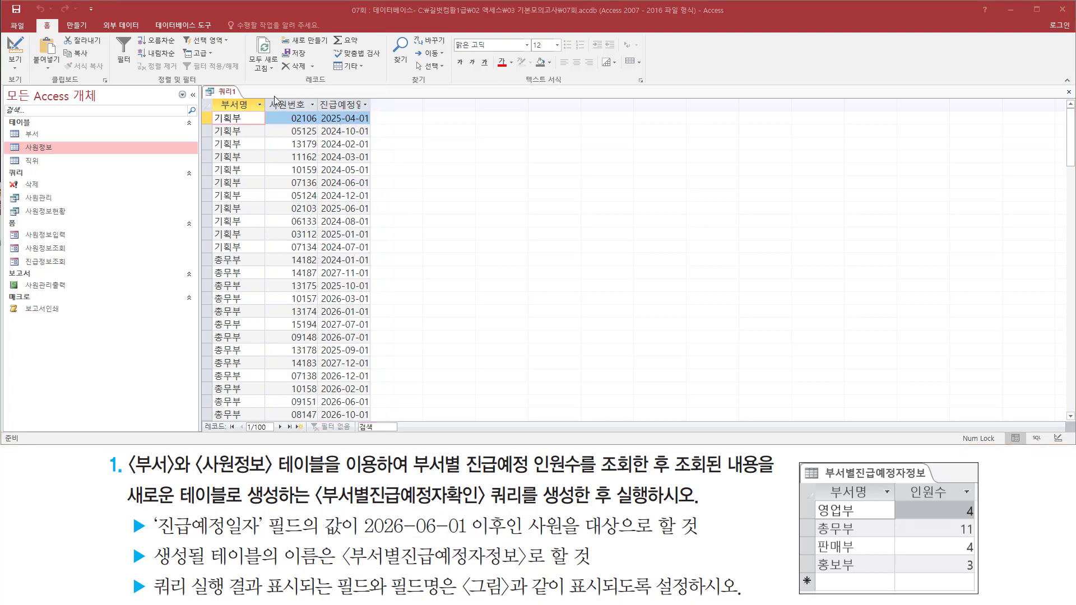
{"action": "right_click", "coordinate": [236, 95]}
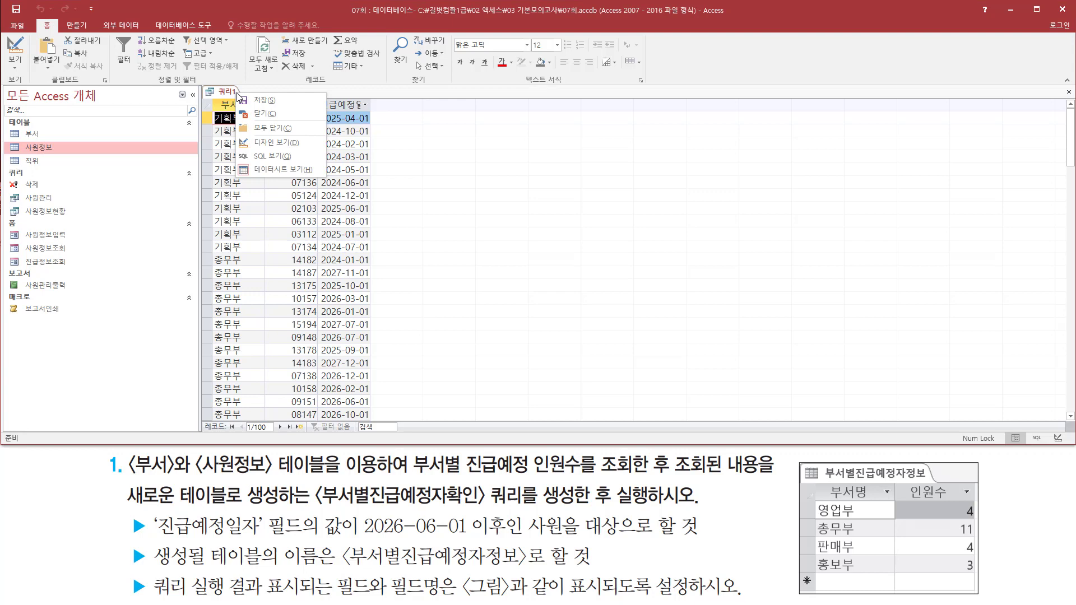
{"action": "left_click", "coordinate": [277, 143]}
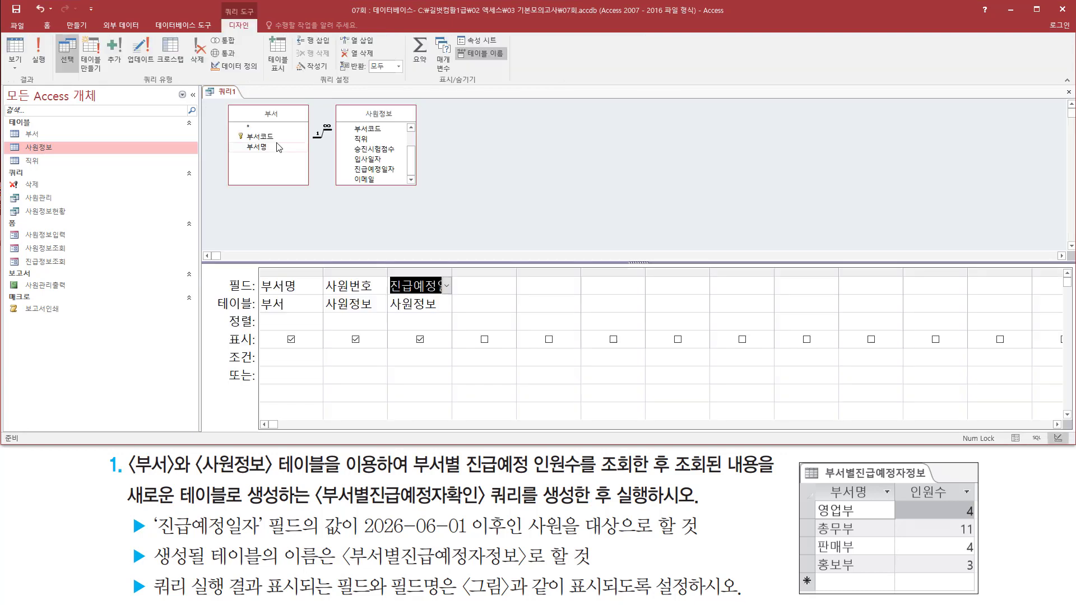
- Widen the 진급예정일자 column in the query grid so its full field name fits
{"action": "left_click", "coordinate": [454, 273]}
{"action": "left_click_drag", "start_coordinate": [451, 271], "coordinate": [514, 275]}
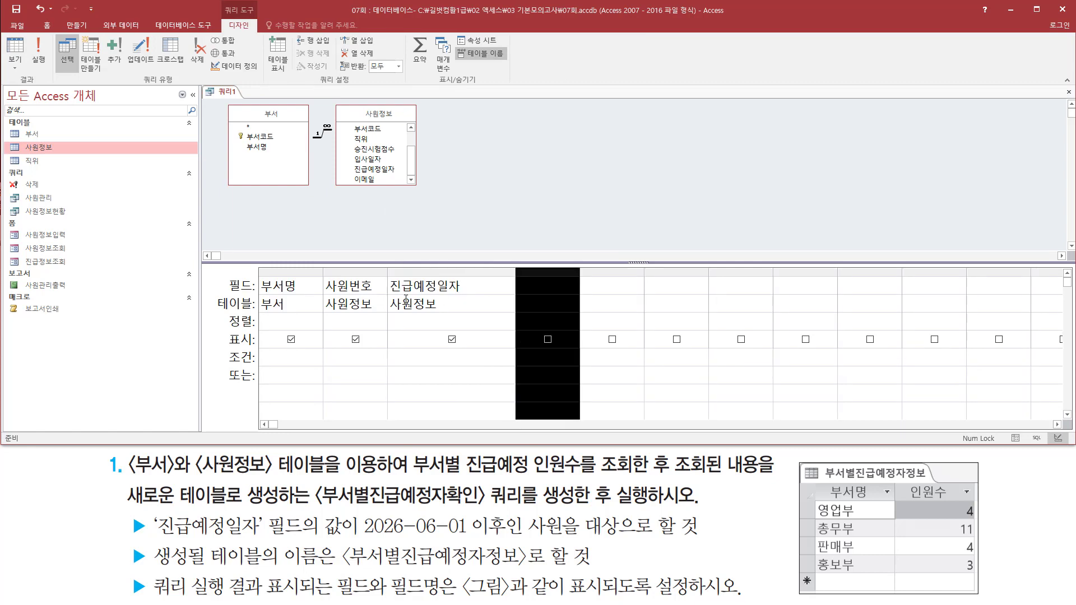
{"action": "left_click_drag", "start_coordinate": [386, 295], "coordinate": [476, 295]}
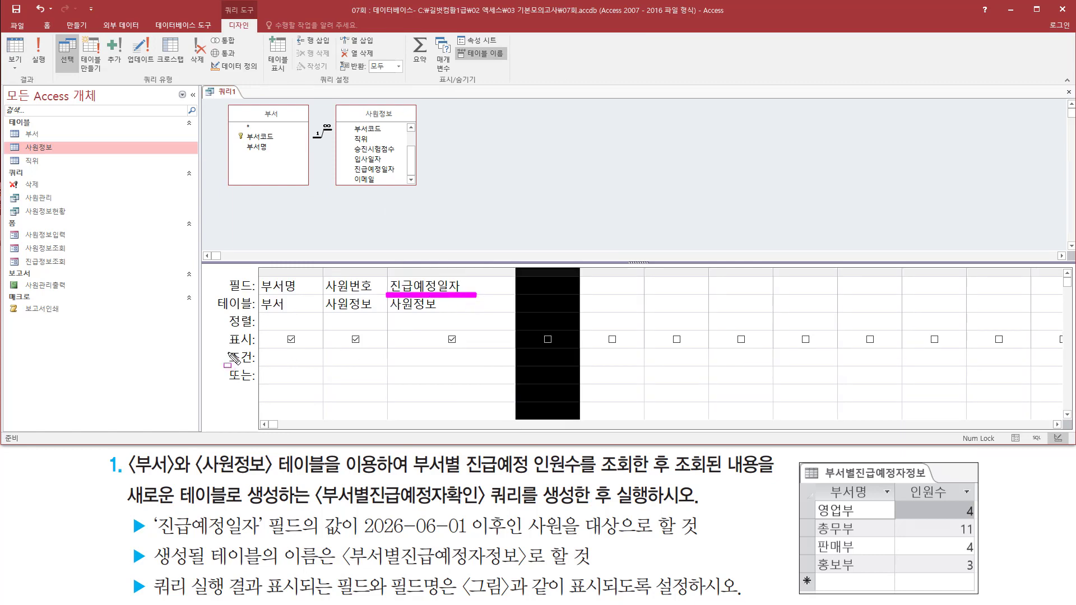
{"action": "left_click_drag", "start_coordinate": [226, 346], "coordinate": [253, 368]}
{"action": "left_click_drag", "start_coordinate": [388, 347], "coordinate": [508, 364]}
{"action": "key", "text": "Escape"}
- Enter the criterion >=#2026-06-01# for the 진급예정일자 field in the query grid
{"action": "left_click", "coordinate": [449, 358]}
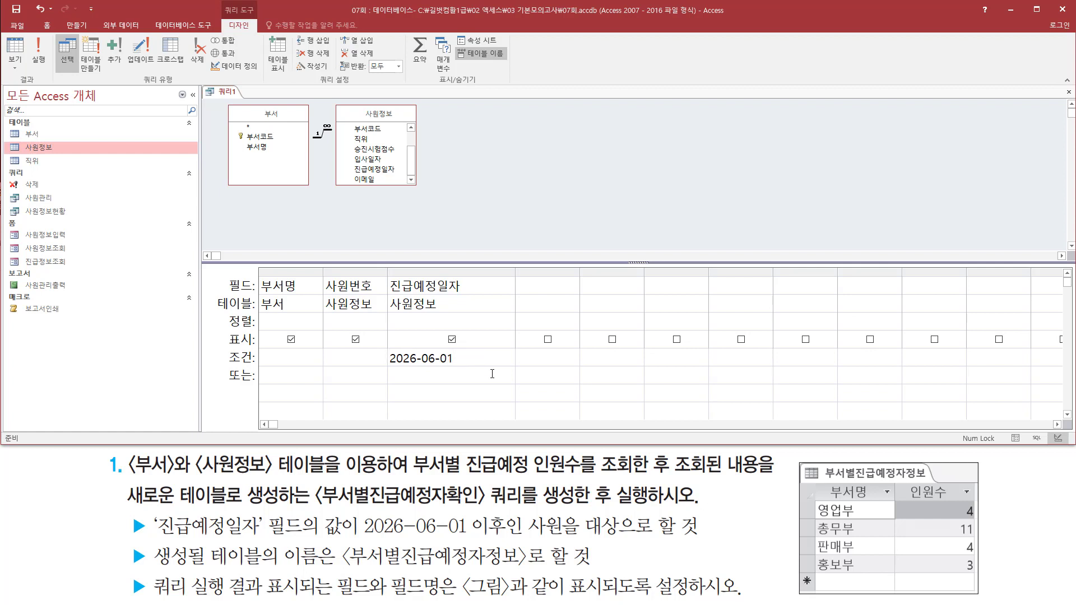
{"action": "type", "text": "#"}
{"action": "key", "text": "shift+Home"}
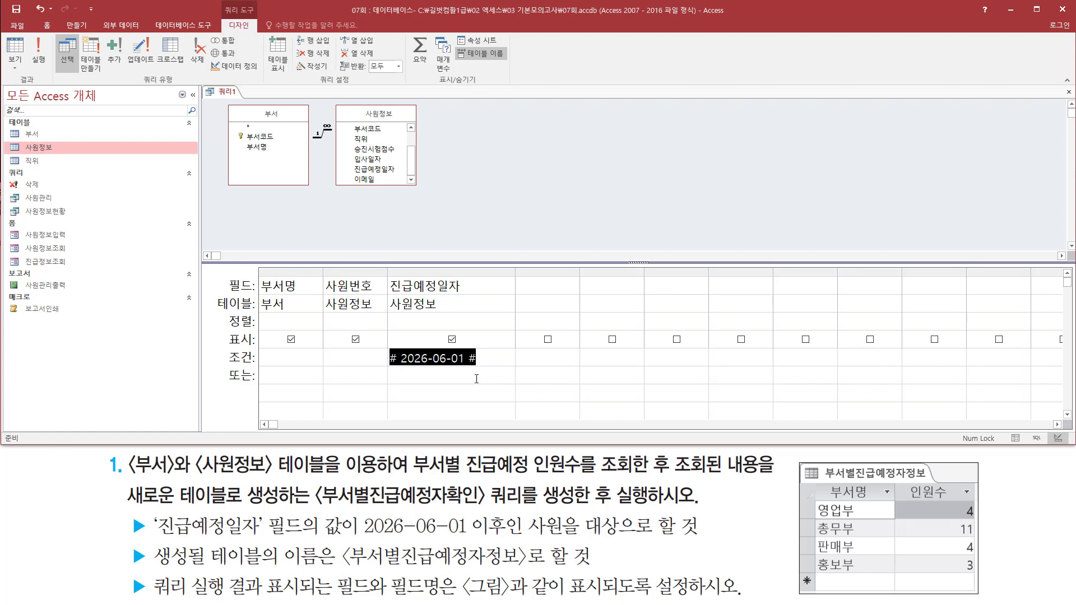
{"action": "left_click", "coordinate": [399, 358]}
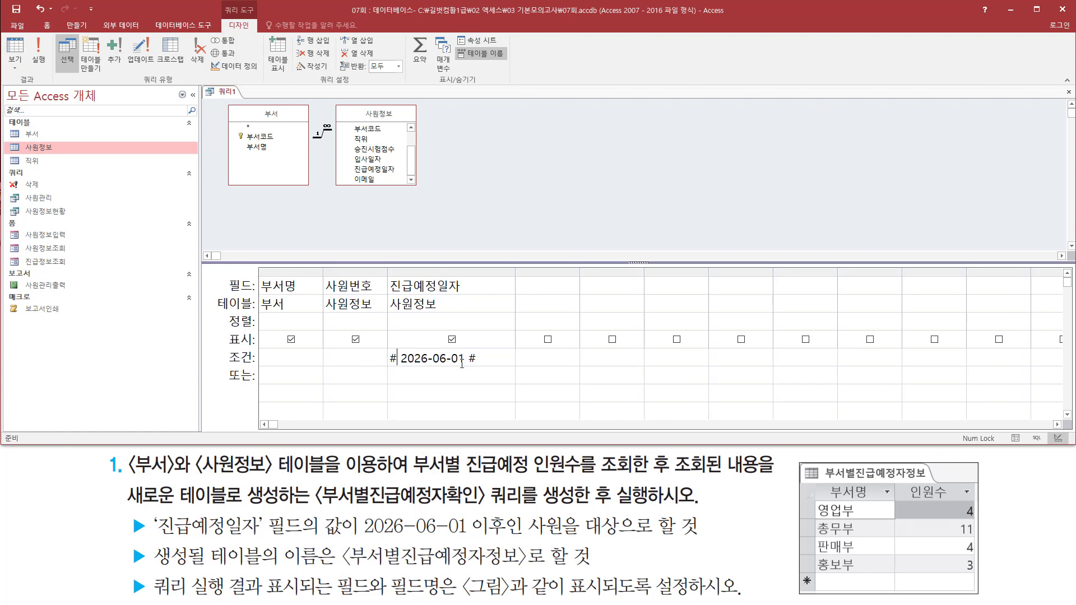
{"action": "type", "text": ">="}
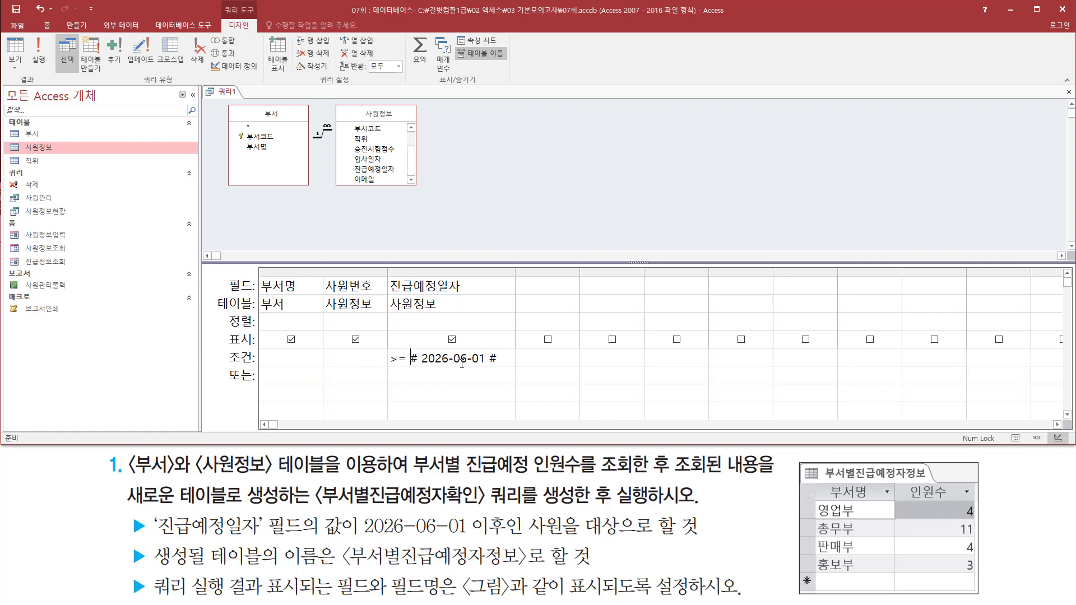
{"action": "left_click_drag", "start_coordinate": [365, 533], "coordinate": [508, 539]}
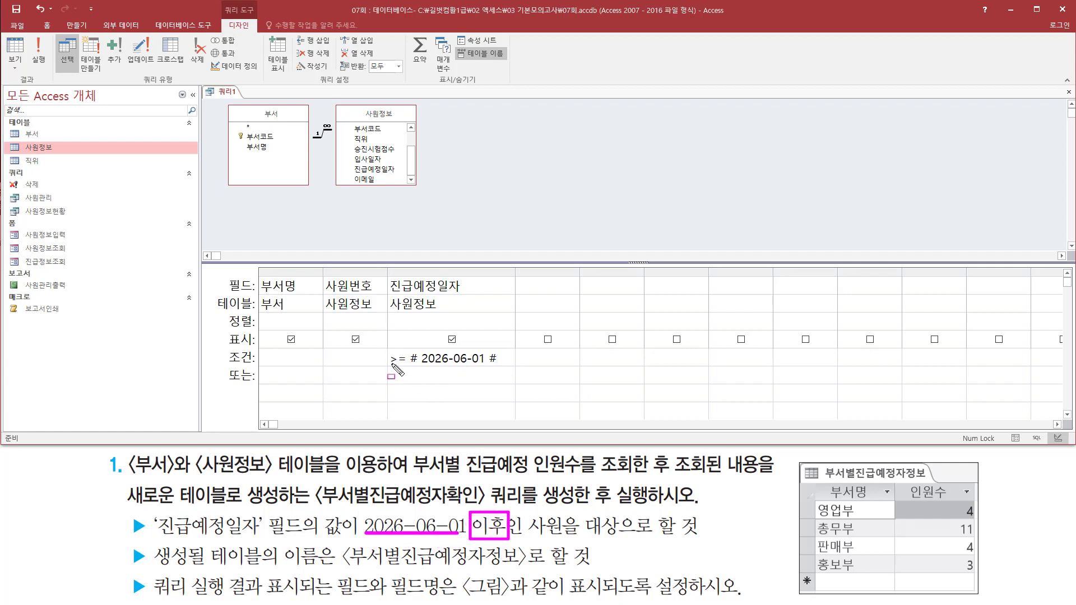
{"action": "left_click_drag", "start_coordinate": [385, 363], "coordinate": [407, 365]}
{"action": "left_click_drag", "start_coordinate": [419, 365], "coordinate": [487, 365]}
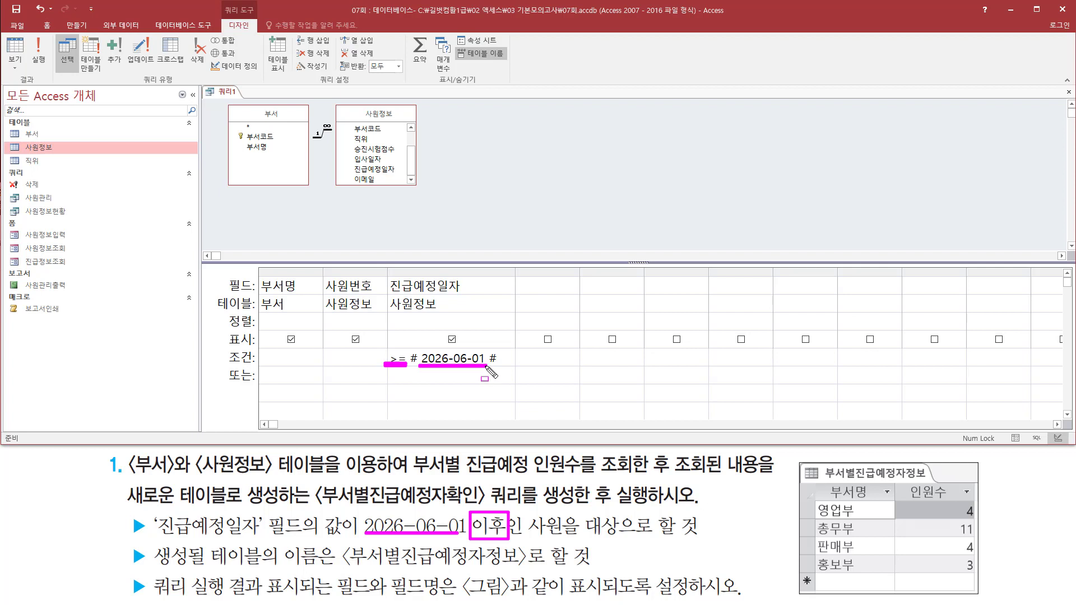
{"action": "left_click_drag", "start_coordinate": [413, 350], "coordinate": [414, 345]}
{"action": "left_click_drag", "start_coordinate": [492, 351], "coordinate": [492, 347]}
{"action": "key", "text": "Escape"}
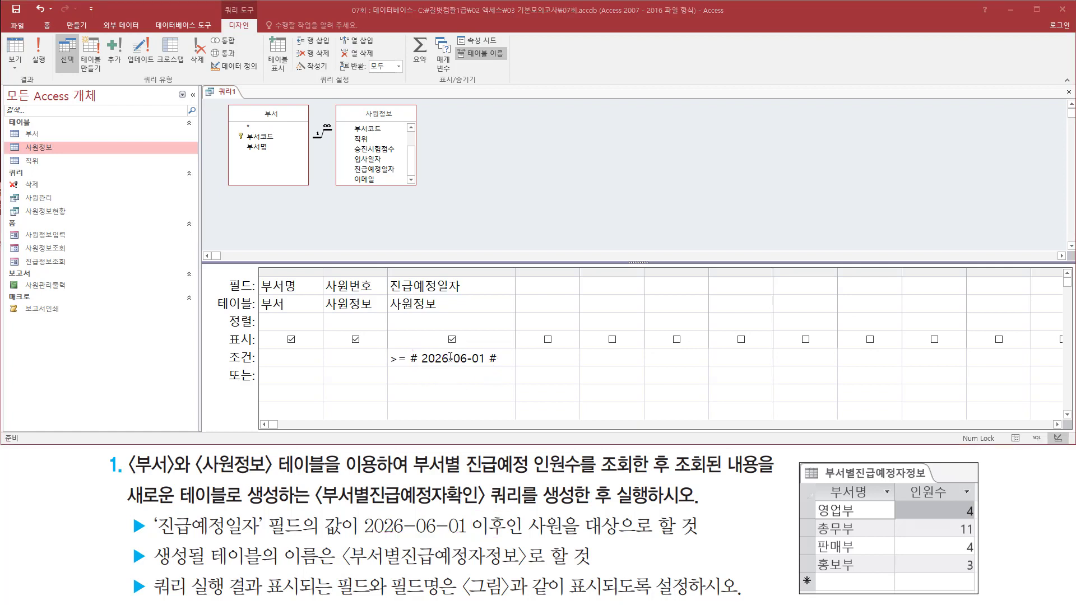
- Run the select query to list the records that meet the 진급예정일자 criterion
{"action": "left_click", "coordinate": [450, 358]}
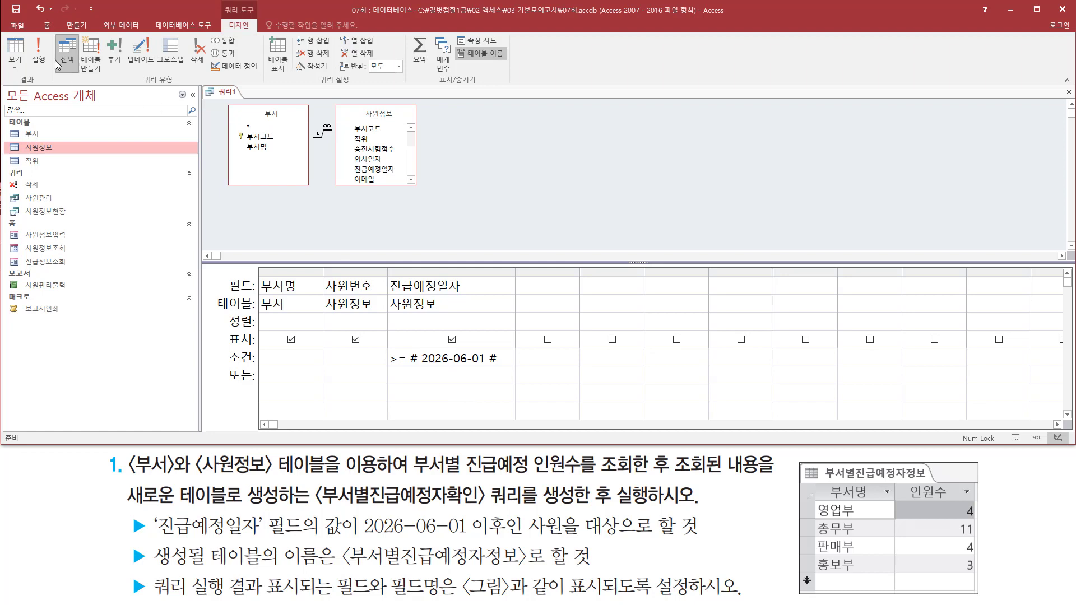
{"action": "key", "text": "ctrl+2"}
{"action": "left_click_drag", "start_coordinate": [30, 33], "coordinate": [50, 71]}
{"action": "key", "text": "Escape"}
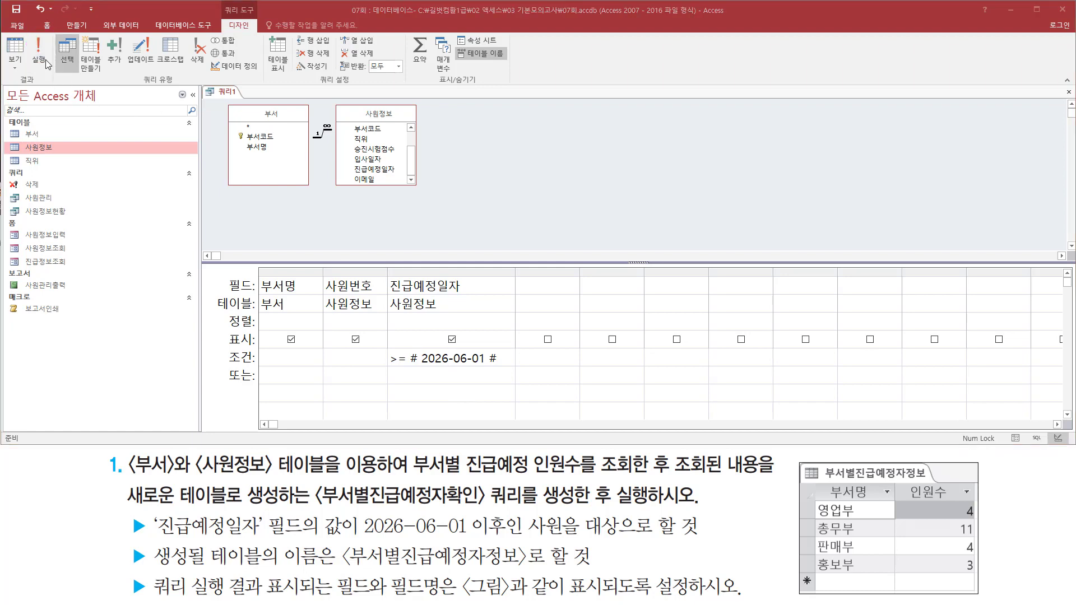
{"action": "left_click", "coordinate": [45, 58]}
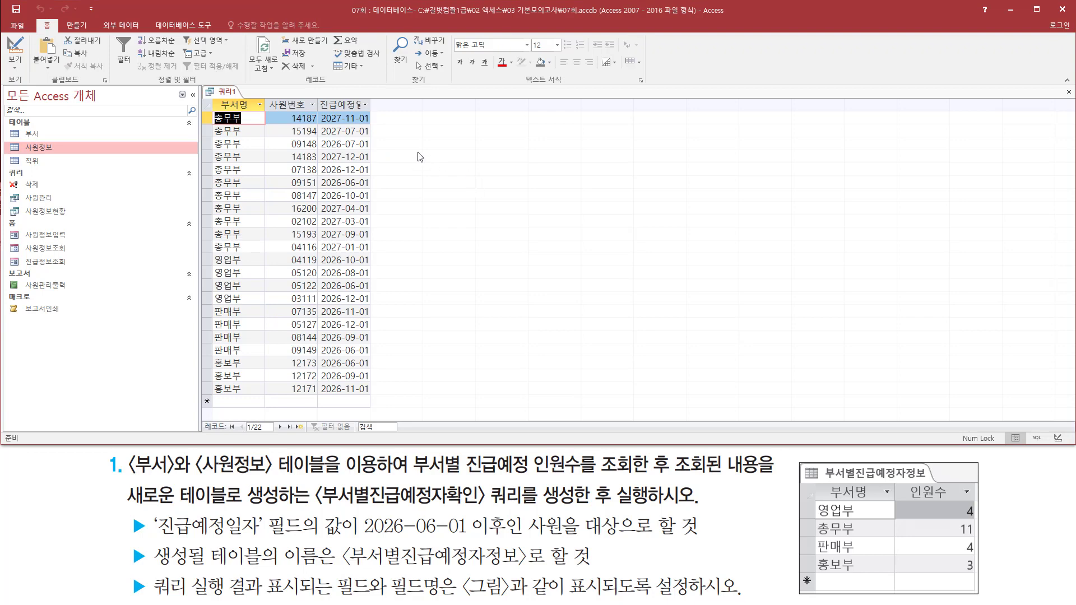
- Check the listed 진급예정일자 dates against the 2026-06-01 condition and the records per 부서명, and return to Design view
{"action": "key", "text": "ctrl+2"}
{"action": "left_click_drag", "start_coordinate": [319, 110], "coordinate": [372, 403]}
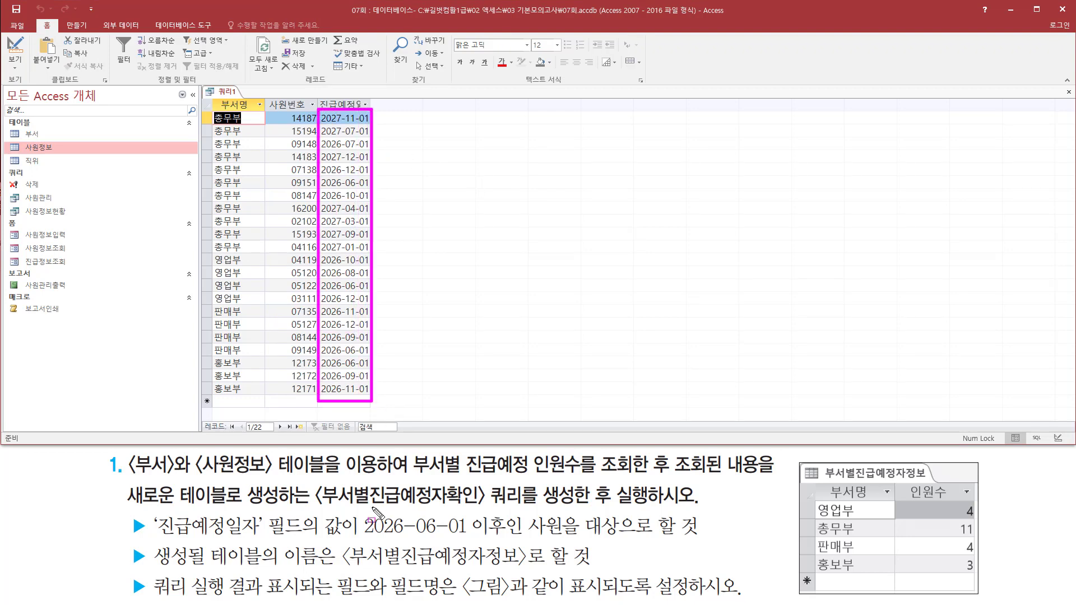
{"action": "left_click_drag", "start_coordinate": [357, 529], "coordinate": [466, 530]}
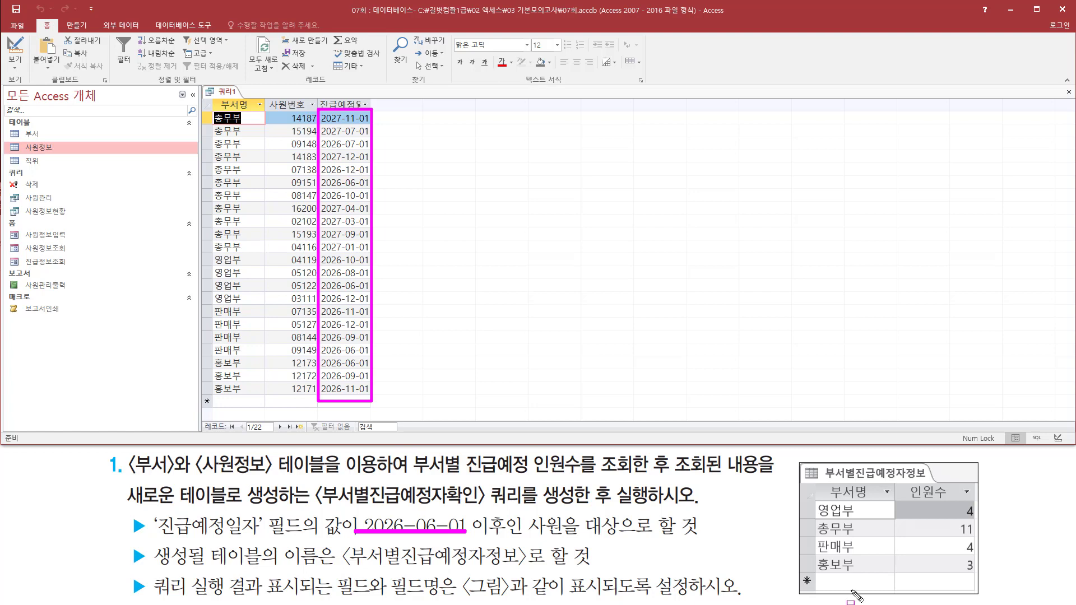
{"action": "left_click_drag", "start_coordinate": [410, 453], "coordinate": [465, 477]}
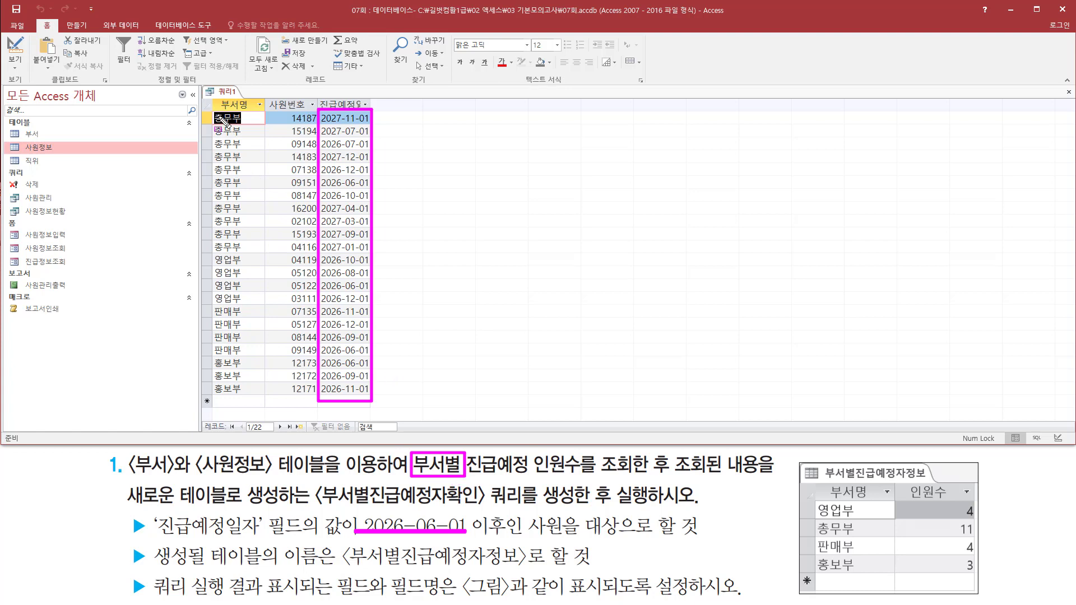
{"action": "mouse_move", "coordinate": [211, 110]}
{"action": "left_mouse_down"}
{"action": "mouse_move", "coordinate": [260, 215]}
{"action": "mouse_move", "coordinate": [256, 250]}
{"action": "mouse_move", "coordinate": [217, 312]}
{"action": "mouse_move", "coordinate": [256, 314]}
{"action": "mouse_move", "coordinate": [259, 299]}
{"action": "mouse_move", "coordinate": [231, 343]}
{"action": "mouse_move", "coordinate": [259, 353]}
{"action": "mouse_move", "coordinate": [249, 396]}
{"action": "left_mouse_up"}
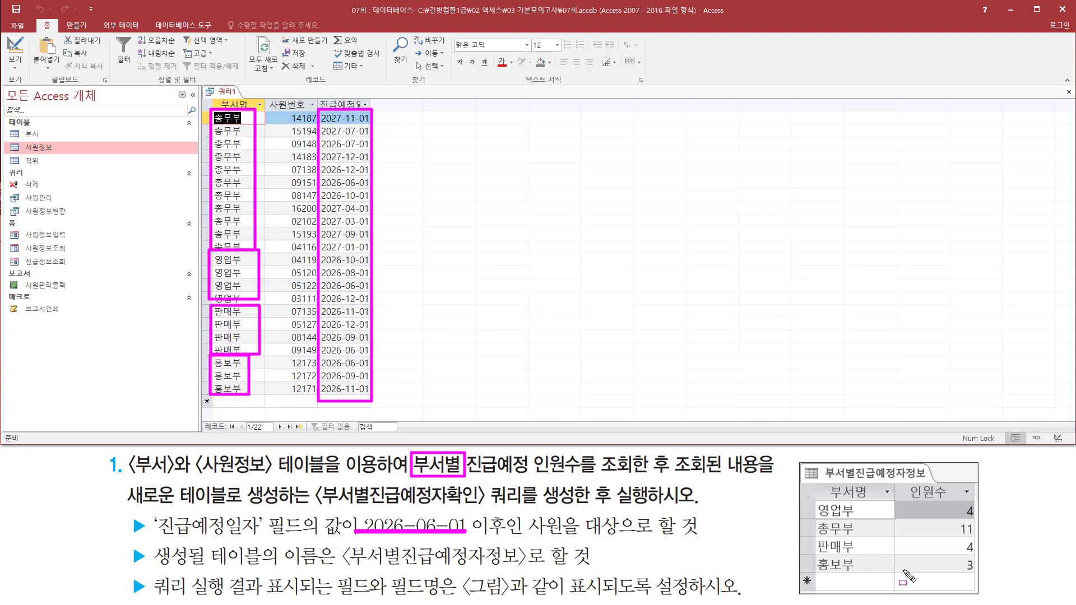
{"action": "mouse_move", "coordinate": [815, 499]}
{"action": "left_mouse_down"}
{"action": "mouse_move", "coordinate": [862, 524]}
{"action": "mouse_move", "coordinate": [861, 578]}
{"action": "left_mouse_up"}
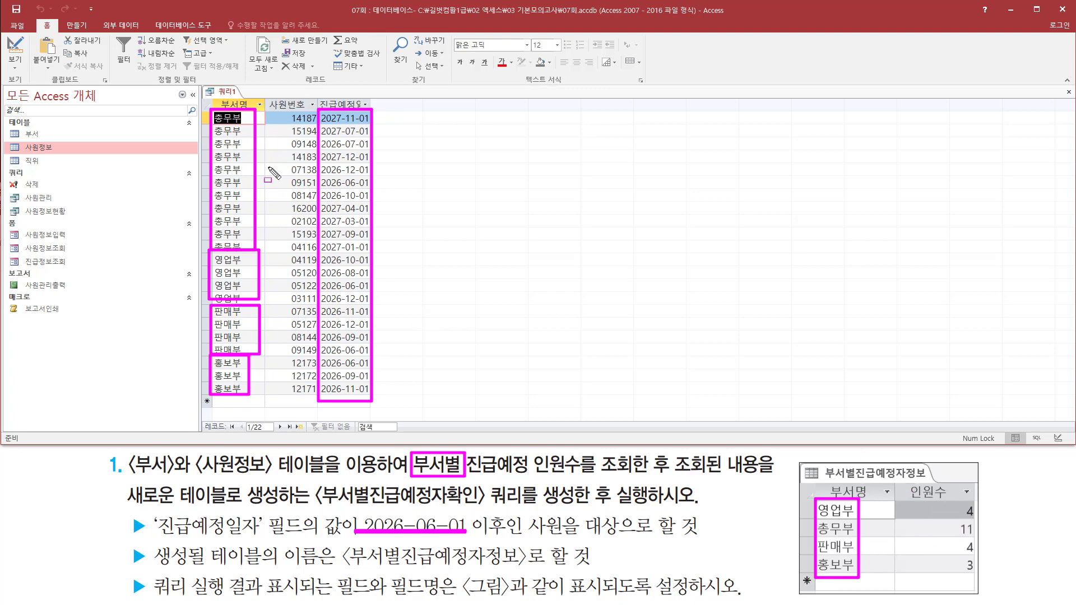
{"action": "key", "text": "Escape"}
{"action": "right_click", "coordinate": [230, 93]}
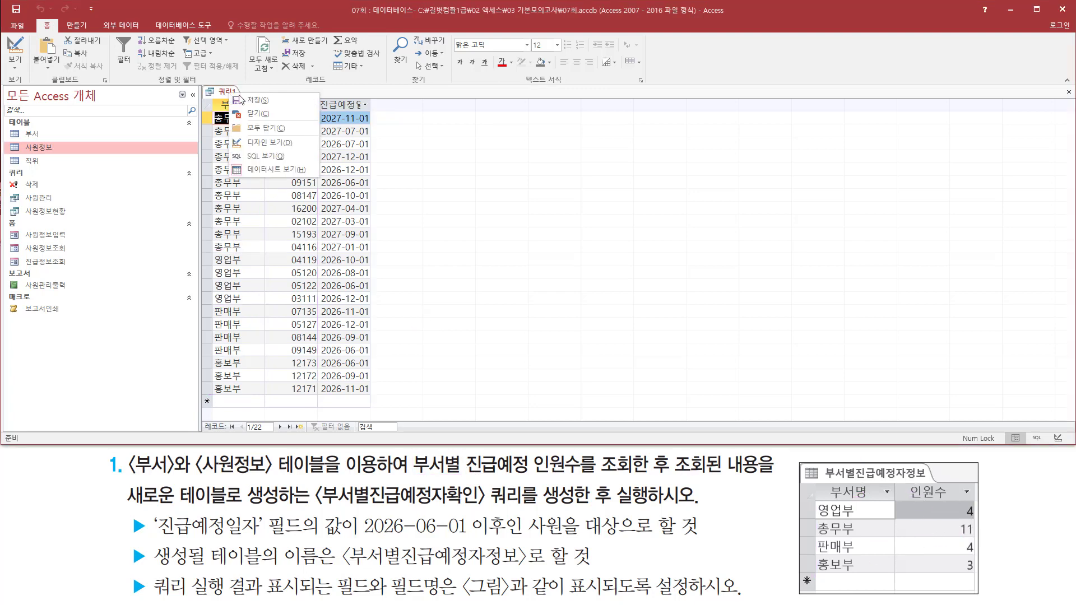
{"action": "left_click", "coordinate": [268, 143]}
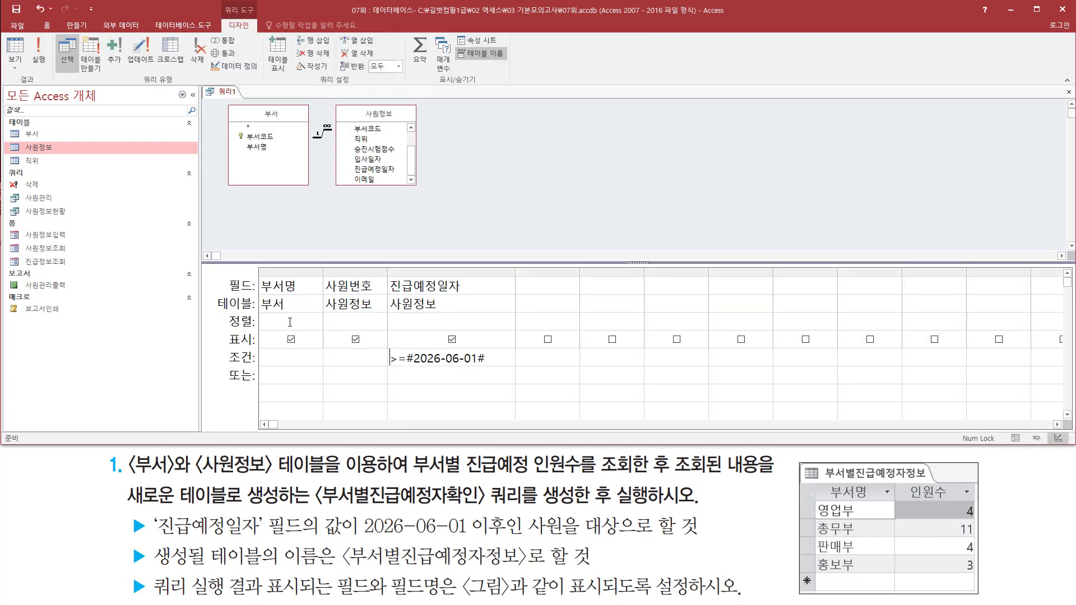
- Turn on the 요약 row in the query grid so that the fields can be grouped and aggregated
{"action": "left_click", "coordinate": [290, 321]}
{"action": "key", "text": "ctrl+shift+d"}
{"action": "mouse_move", "coordinate": [408, 34]}
{"action": "left_mouse_down"}
{"action": "mouse_move", "coordinate": [415, 69]}
{"action": "mouse_move", "coordinate": [430, 68]}
{"action": "left_mouse_up"}
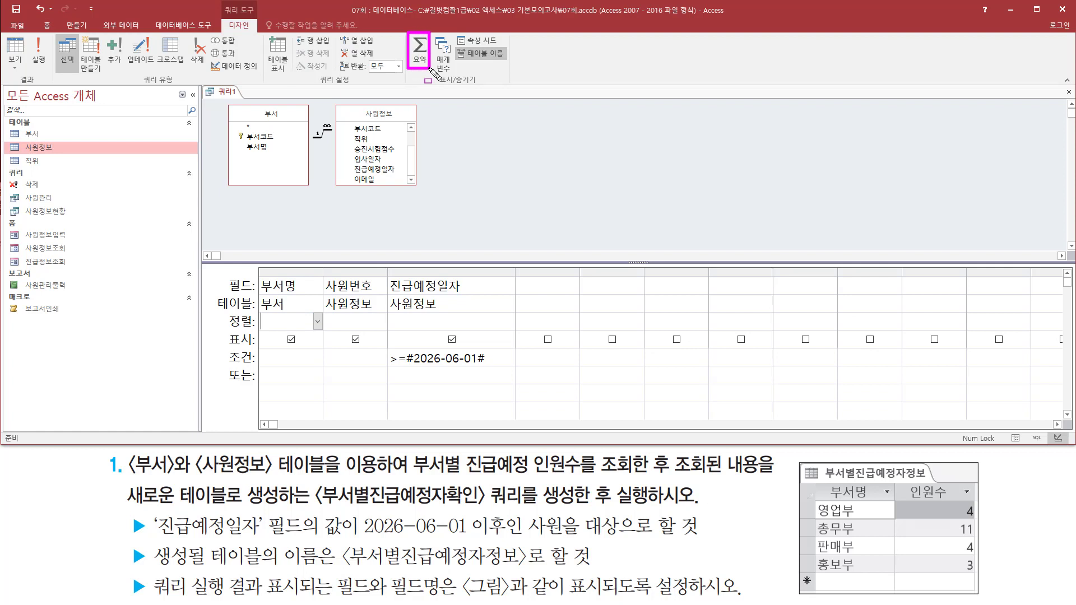
{"action": "key", "text": "Escape"}
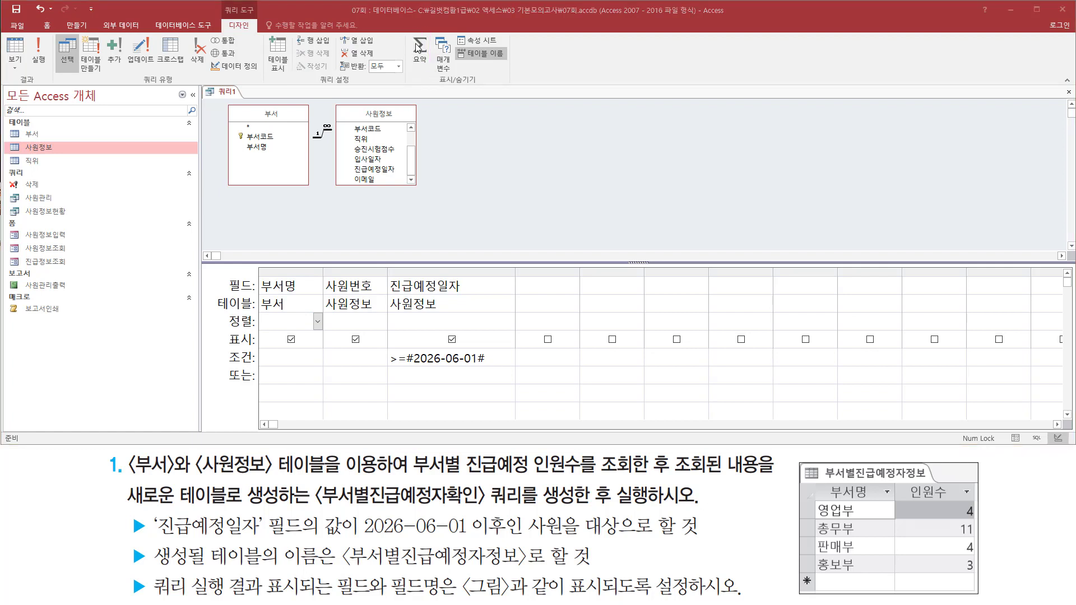
{"action": "left_click", "coordinate": [417, 49]}
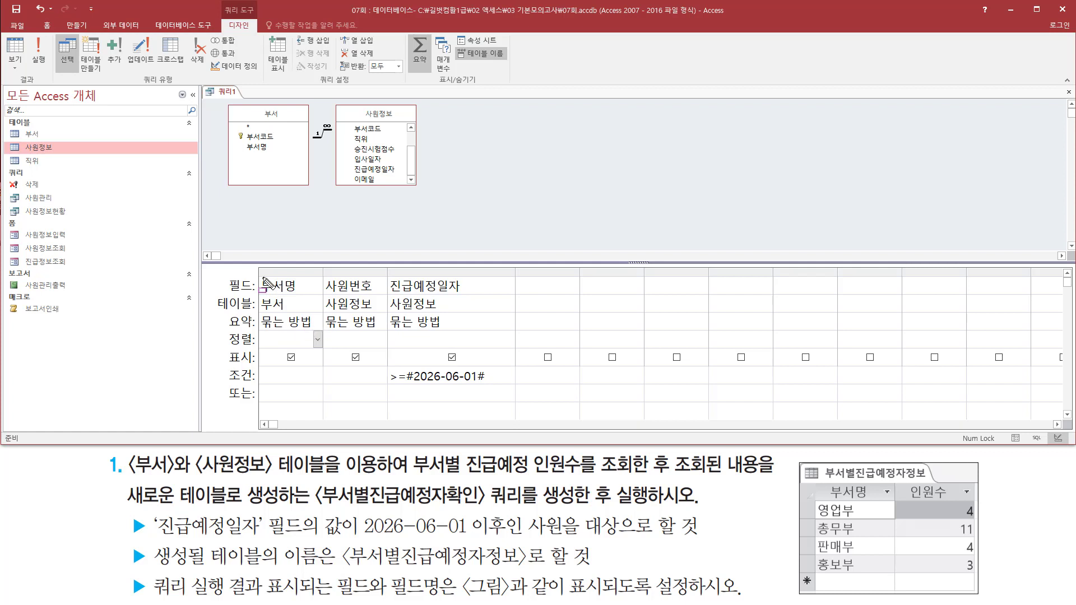
- Keep 부서명 as the grouping field and set the 요약 function of 사원번호 to 개수
{"action": "left_click_drag", "start_coordinate": [260, 273], "coordinate": [301, 294]}
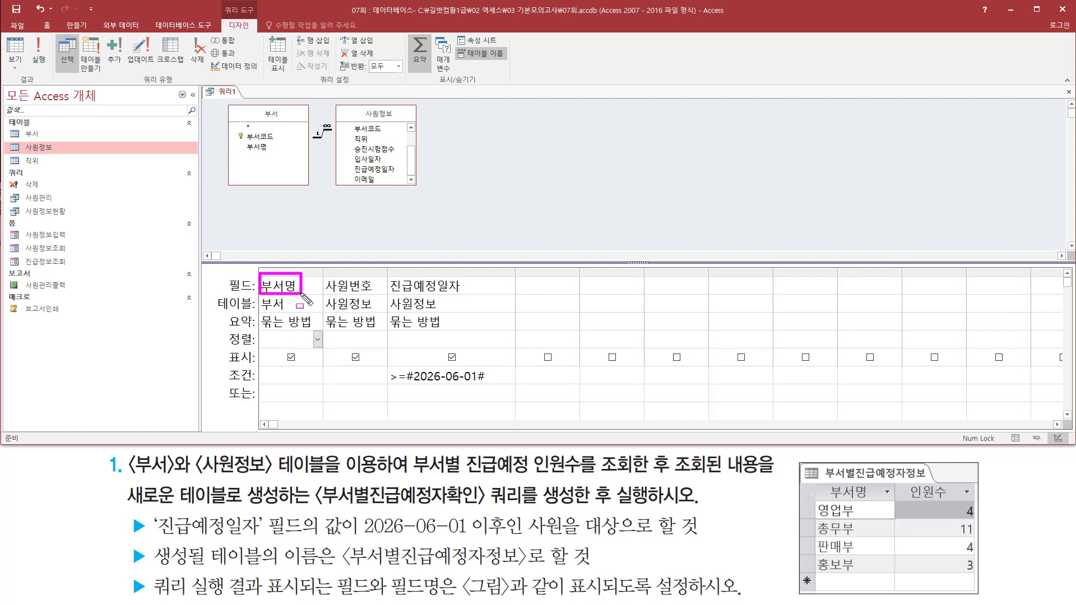
{"action": "left_click_drag", "start_coordinate": [261, 329], "coordinate": [308, 331]}
{"action": "key", "text": "Escape"}
{"action": "left_click", "coordinate": [363, 321]}
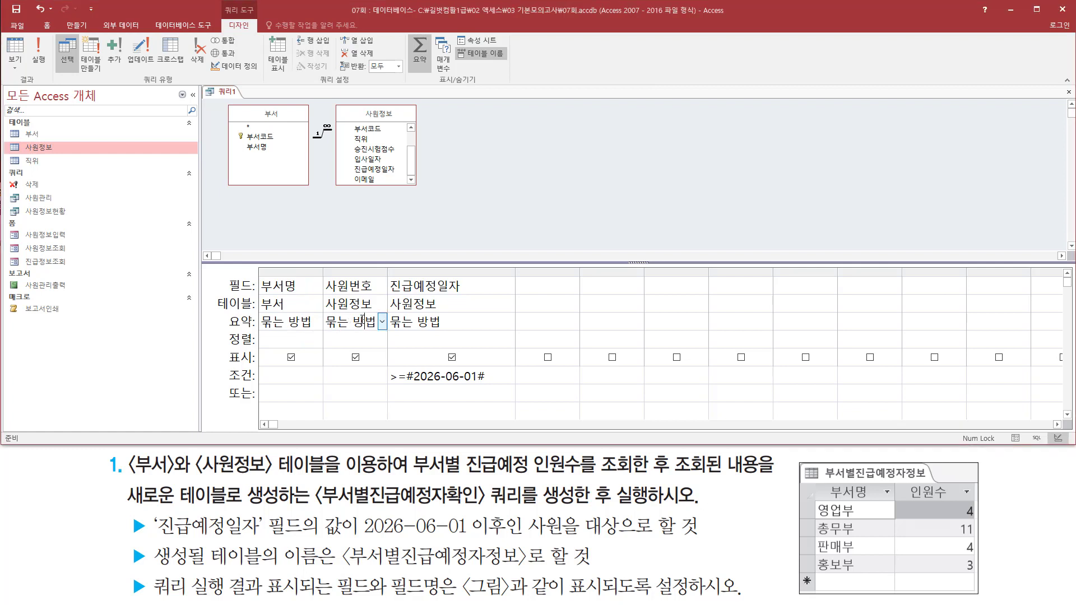
{"action": "left_click", "coordinate": [382, 322]}
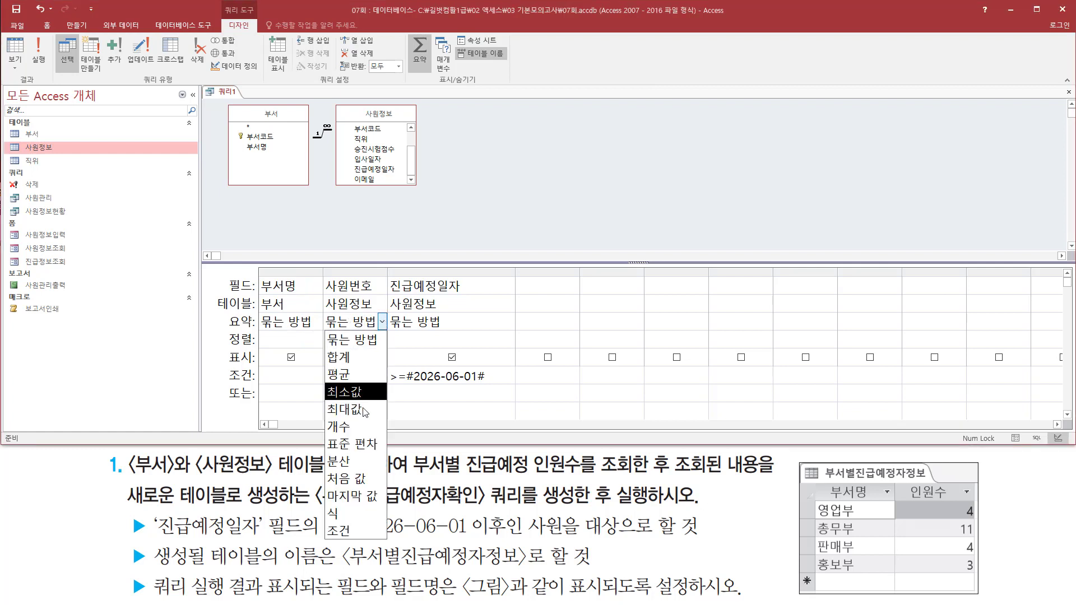
{"action": "left_click", "coordinate": [353, 427]}
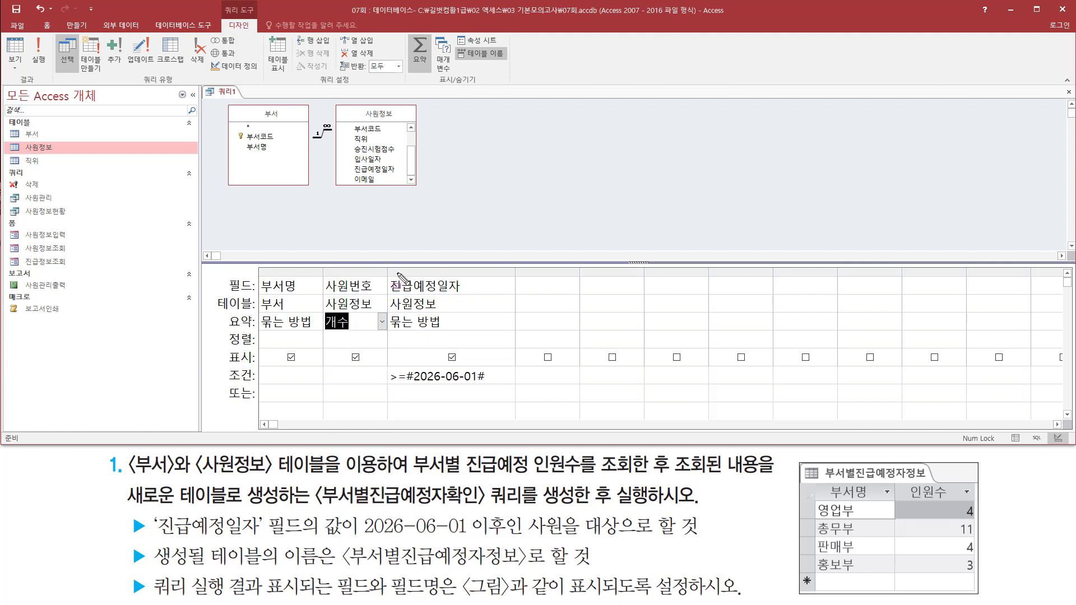
- Set the 요약 option of the 진급예정일자 field to 조건 so it only filters and is not displayed
{"action": "left_click_drag", "start_coordinate": [390, 271], "coordinate": [516, 393]}
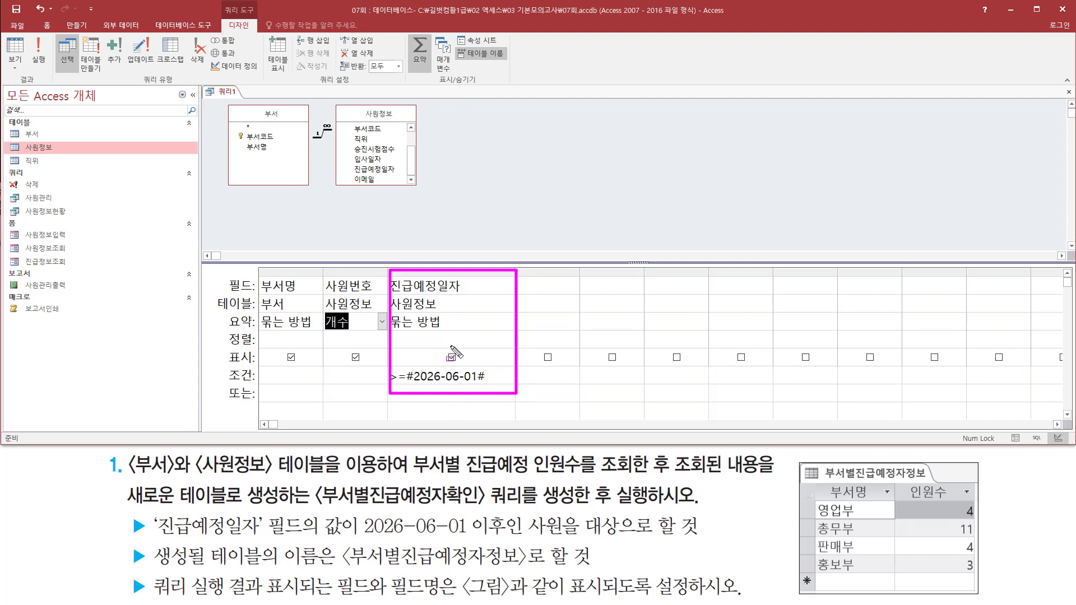
{"action": "key", "text": "Escape"}
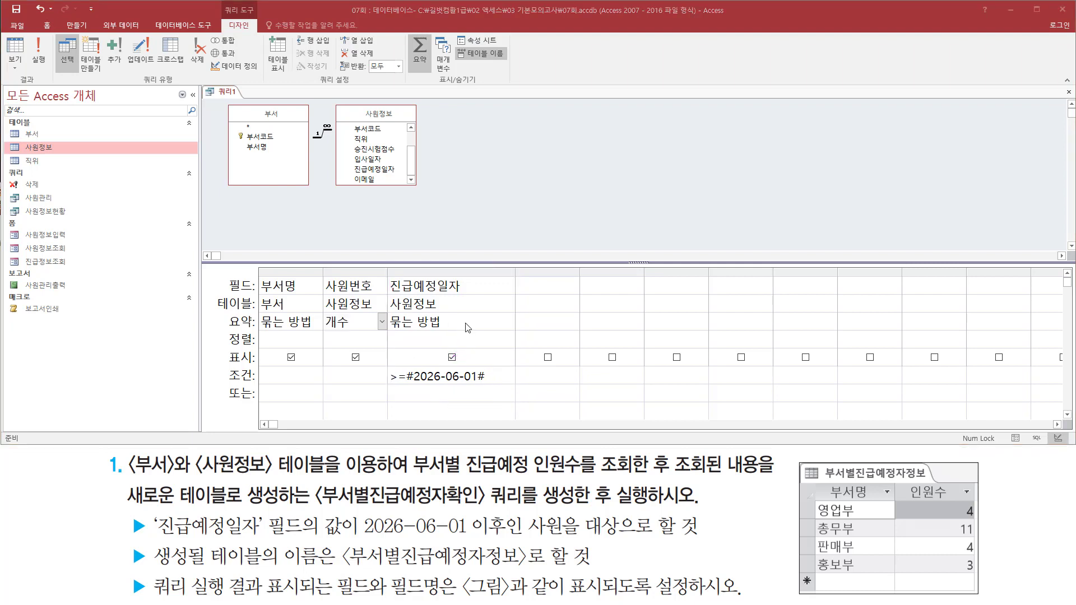
{"action": "left_click", "coordinate": [476, 320]}
{"action": "left_click", "coordinate": [510, 323]}
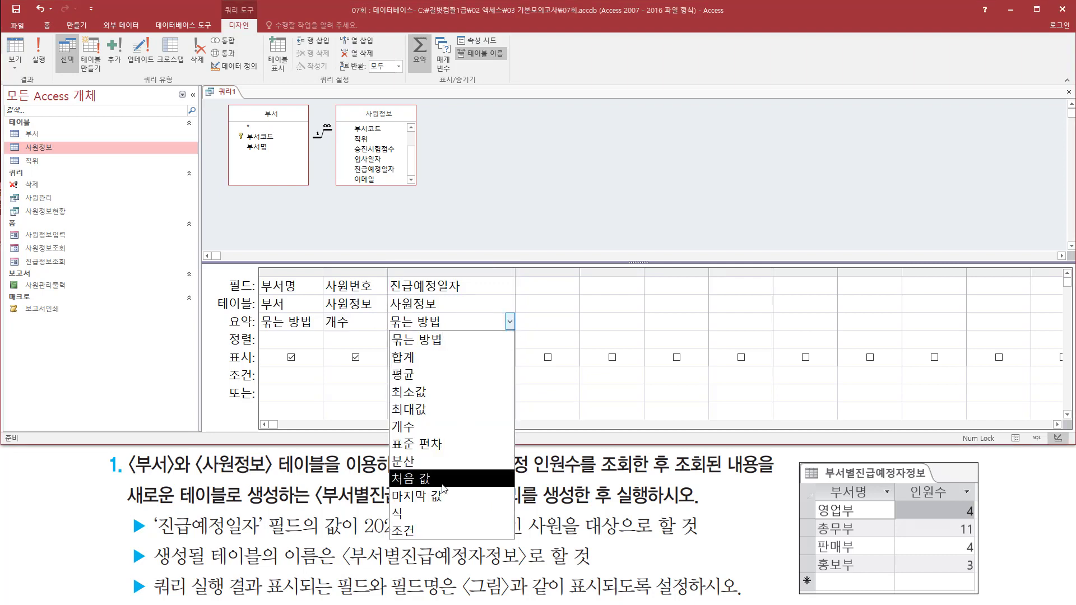
{"action": "left_click", "coordinate": [431, 524]}
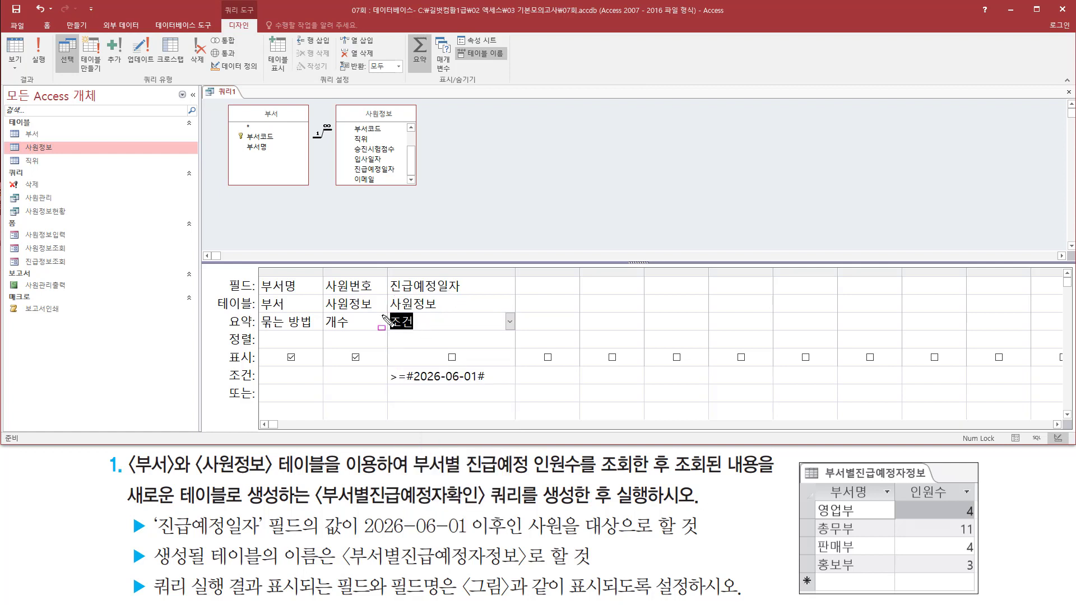
{"action": "left_click_drag", "start_coordinate": [386, 310], "coordinate": [437, 330]}
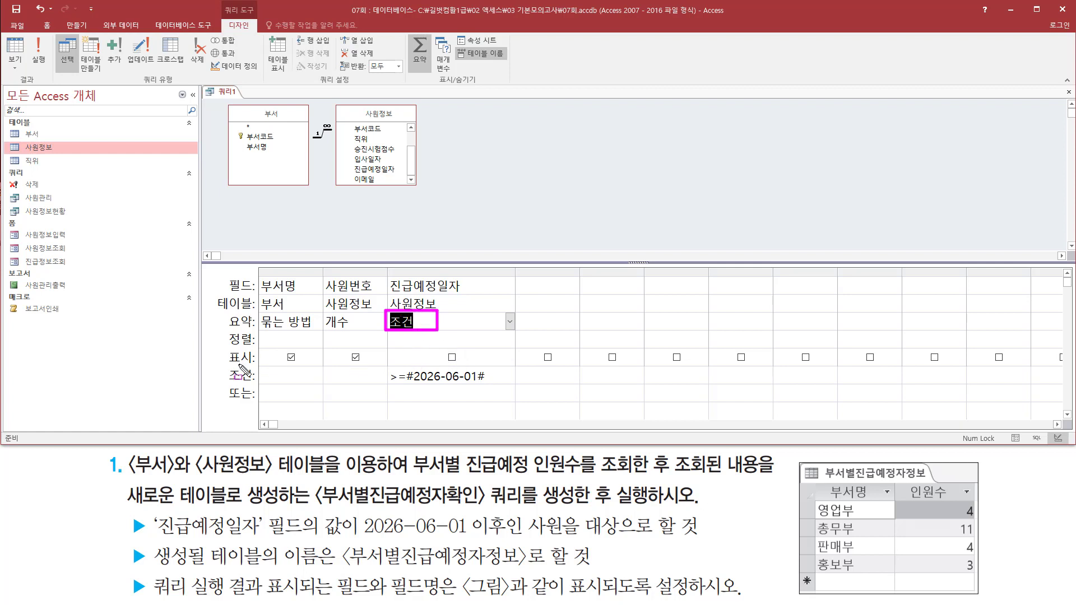
{"action": "left_click_drag", "start_coordinate": [225, 363], "coordinate": [257, 363]}
{"action": "left_click_drag", "start_coordinate": [442, 345], "coordinate": [471, 368]}
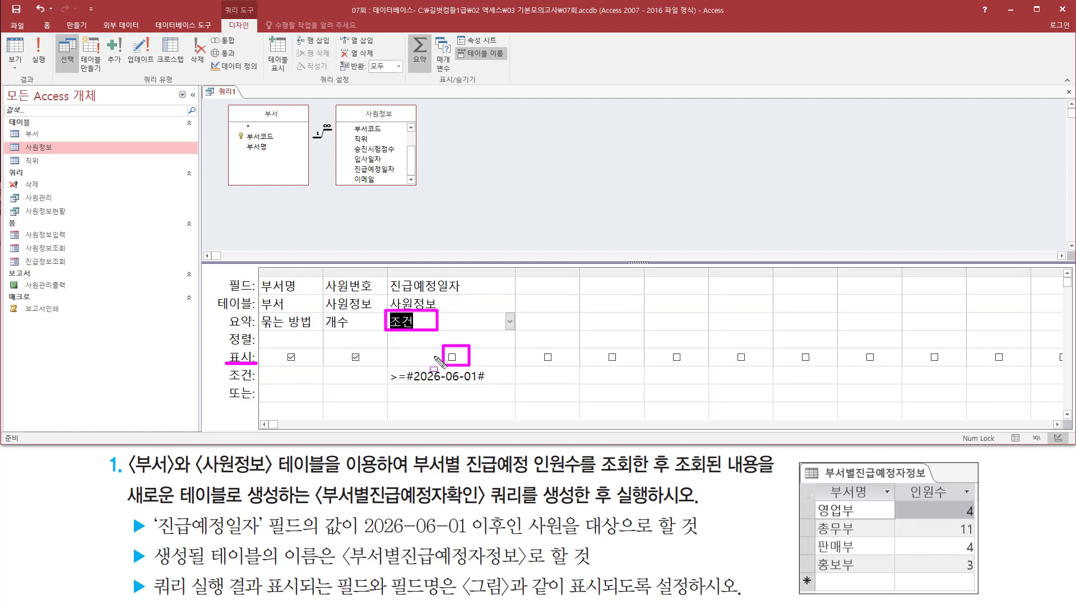
{"action": "key", "text": "Escape"}
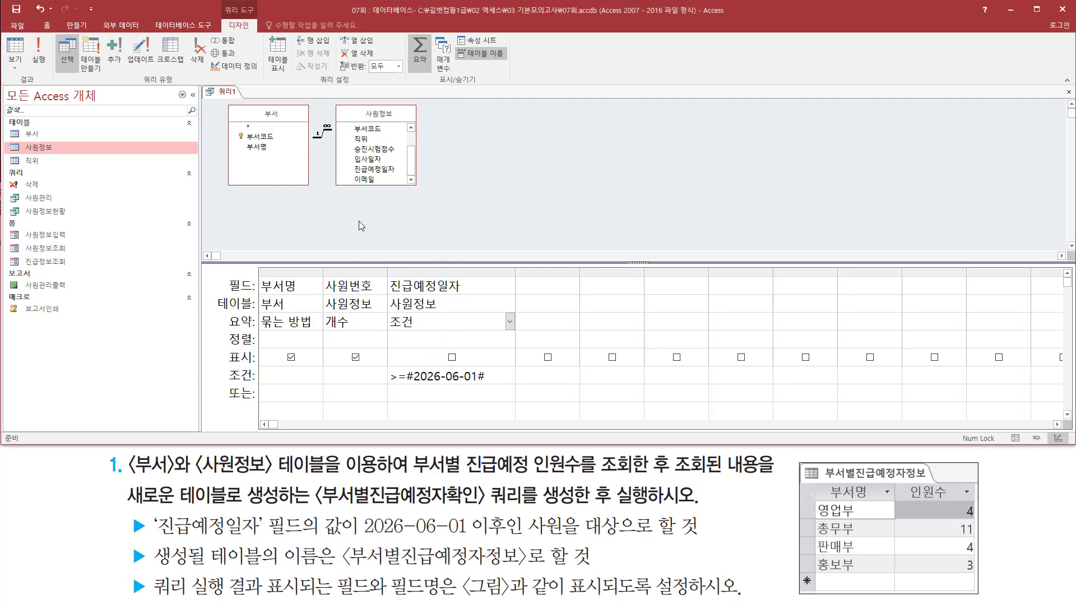
- Run the summary query and compare the employee count per 부서명 with the required result table
{"action": "left_click", "coordinate": [38, 61]}
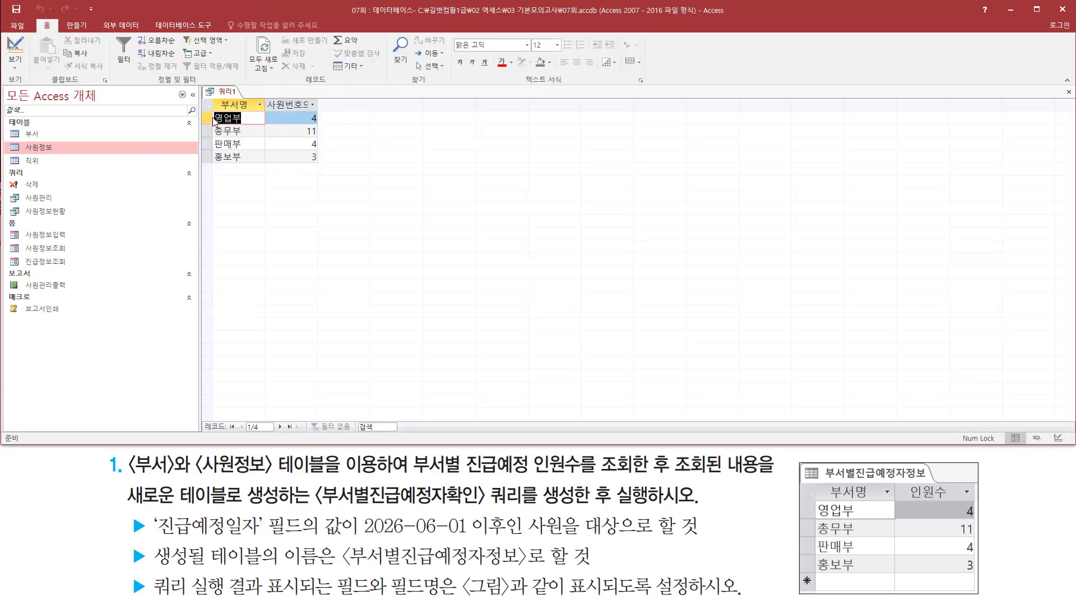
{"action": "key", "text": "ctrl+2"}
{"action": "left_click_drag", "start_coordinate": [209, 95], "coordinate": [323, 170]}
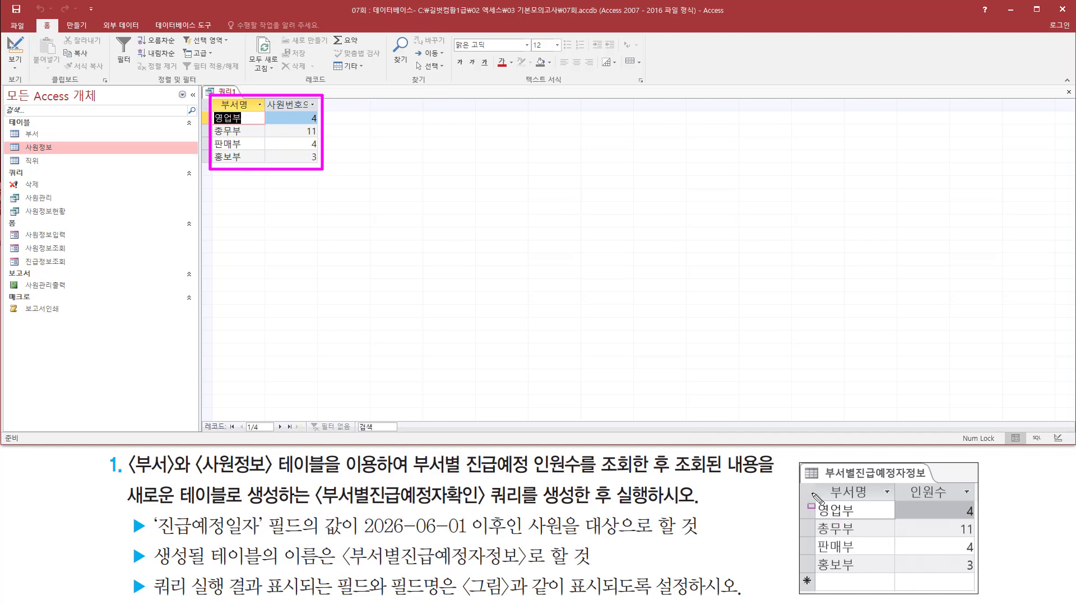
- Compare the 부서명 rows, the counts and the column headings of the query result with the required result table
{"action": "mouse_move", "coordinate": [811, 502]}
{"action": "left_mouse_down"}
{"action": "mouse_move", "coordinate": [869, 540]}
{"action": "mouse_move", "coordinate": [865, 574]}
{"action": "left_mouse_up"}
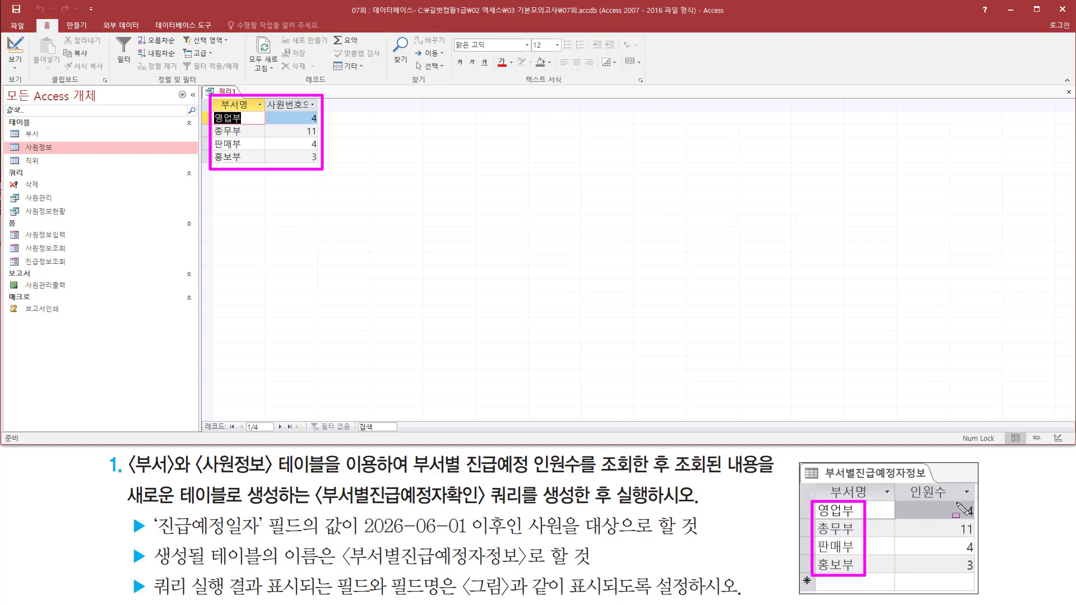
{"action": "mouse_move", "coordinate": [957, 503]}
{"action": "left_mouse_down"}
{"action": "mouse_move", "coordinate": [984, 523]}
{"action": "mouse_move", "coordinate": [981, 580]}
{"action": "left_mouse_up"}
{"action": "mouse_move", "coordinate": [305, 108]}
{"action": "left_mouse_down"}
{"action": "mouse_move", "coordinate": [325, 138]}
{"action": "mouse_move", "coordinate": [327, 172]}
{"action": "left_mouse_up"}
{"action": "key", "text": "e"}
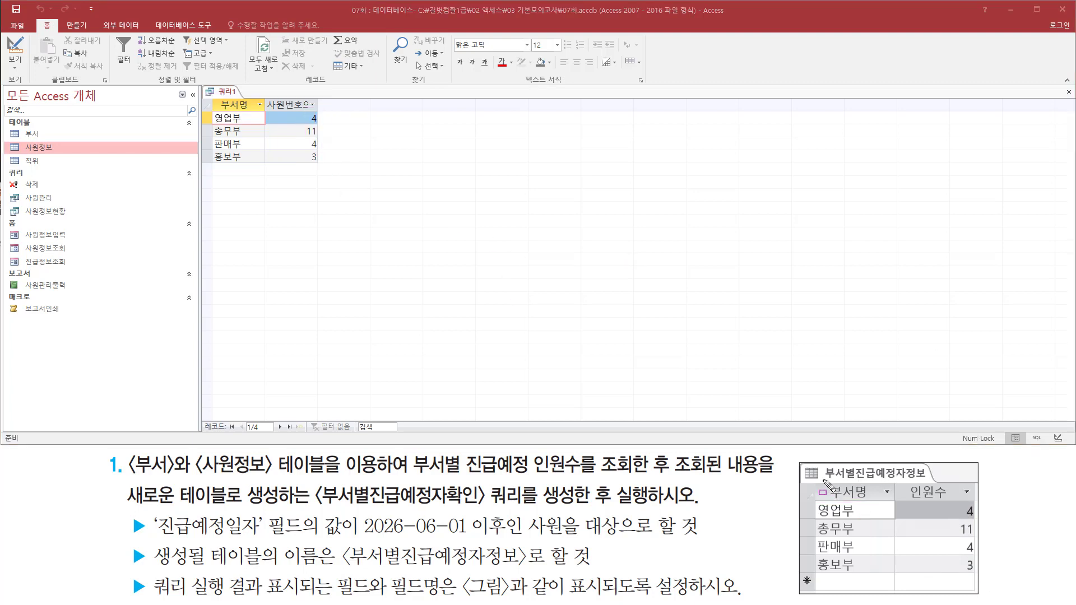
{"action": "mouse_move", "coordinate": [821, 476]}
{"action": "left_mouse_down"}
{"action": "mouse_move", "coordinate": [890, 506]}
{"action": "mouse_move", "coordinate": [980, 510]}
{"action": "mouse_move", "coordinate": [973, 504]}
{"action": "left_mouse_up"}
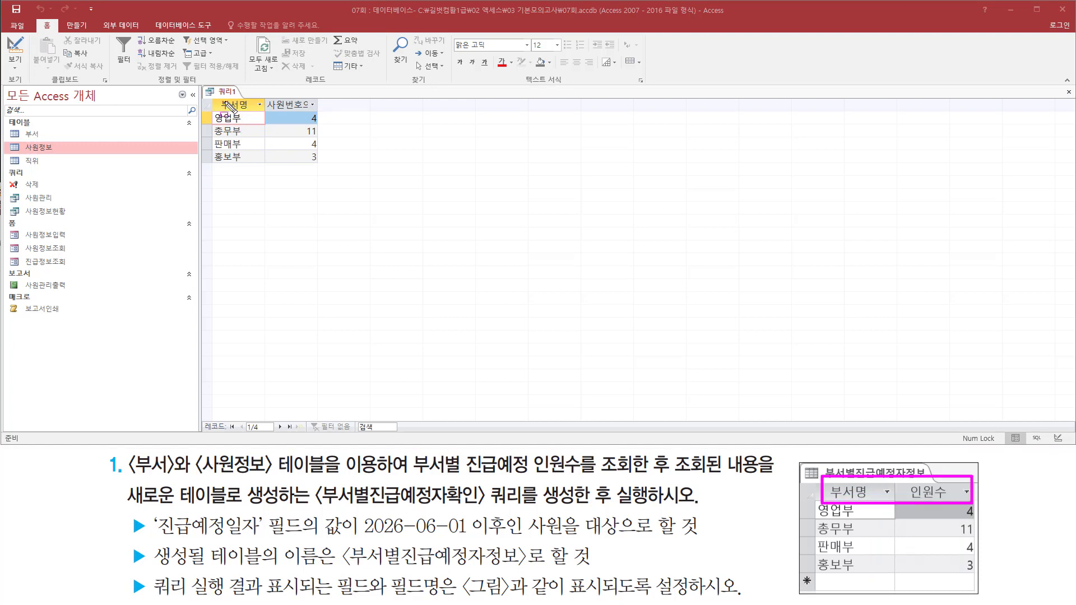
{"action": "mouse_move", "coordinate": [218, 94]}
{"action": "left_mouse_down"}
{"action": "mouse_move", "coordinate": [255, 115]}
{"action": "mouse_move", "coordinate": [321, 114]}
{"action": "left_mouse_up"}
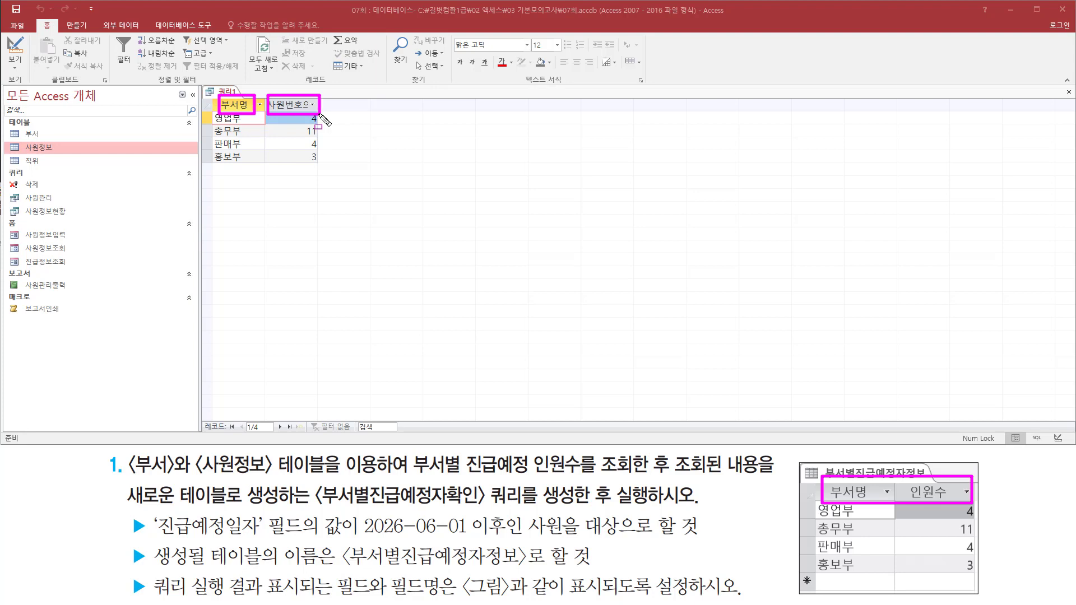
{"action": "key", "text": "Escape"}
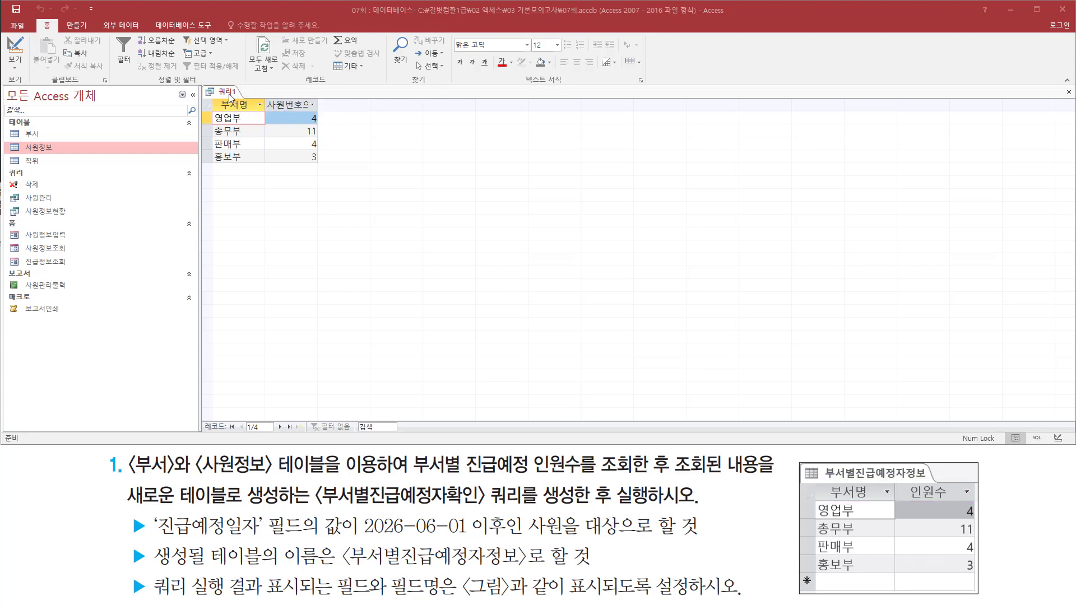
- Return the query to design view and give the counted 사원번호 field the alias 인원수
{"action": "right_click", "coordinate": [229, 94]}
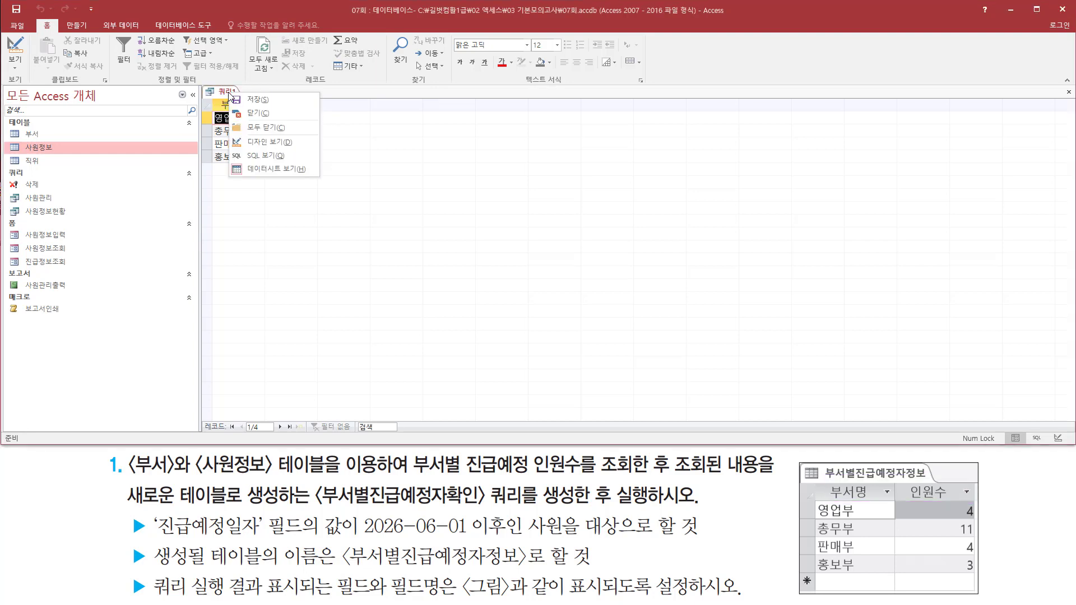
{"action": "left_click", "coordinate": [269, 144]}
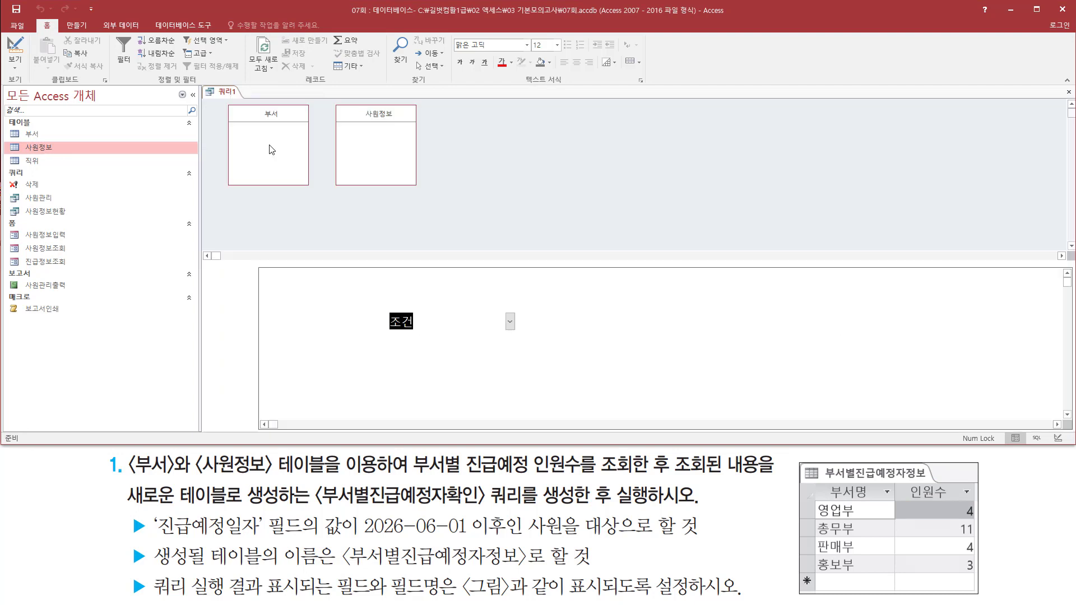
{"action": "left_click_drag", "start_coordinate": [388, 272], "coordinate": [500, 272]}
{"action": "left_click", "coordinate": [431, 294]}
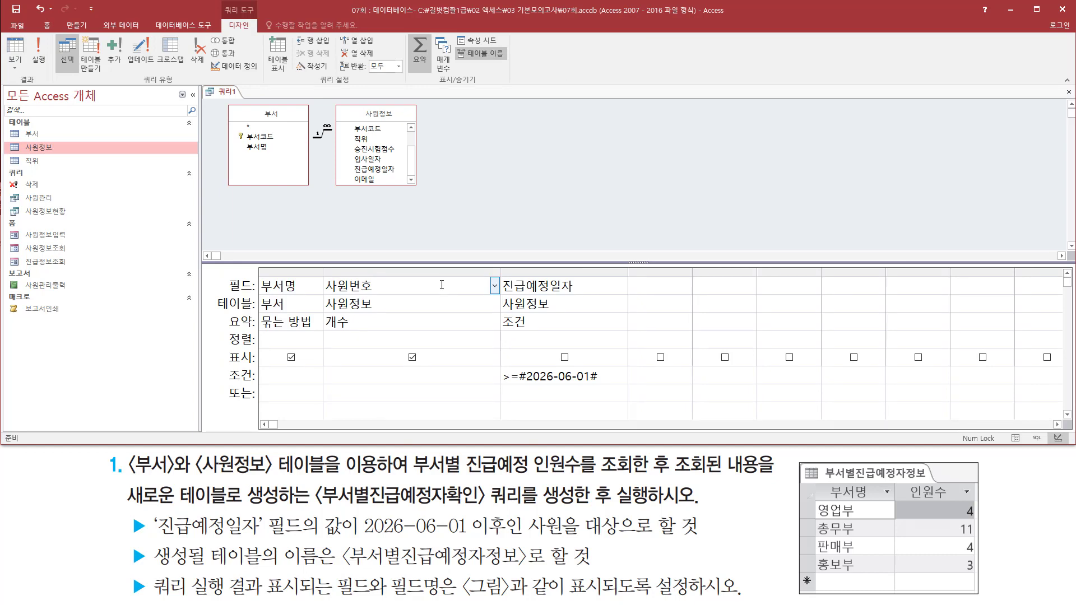
{"action": "type", "text": "인우ㄴ수"}
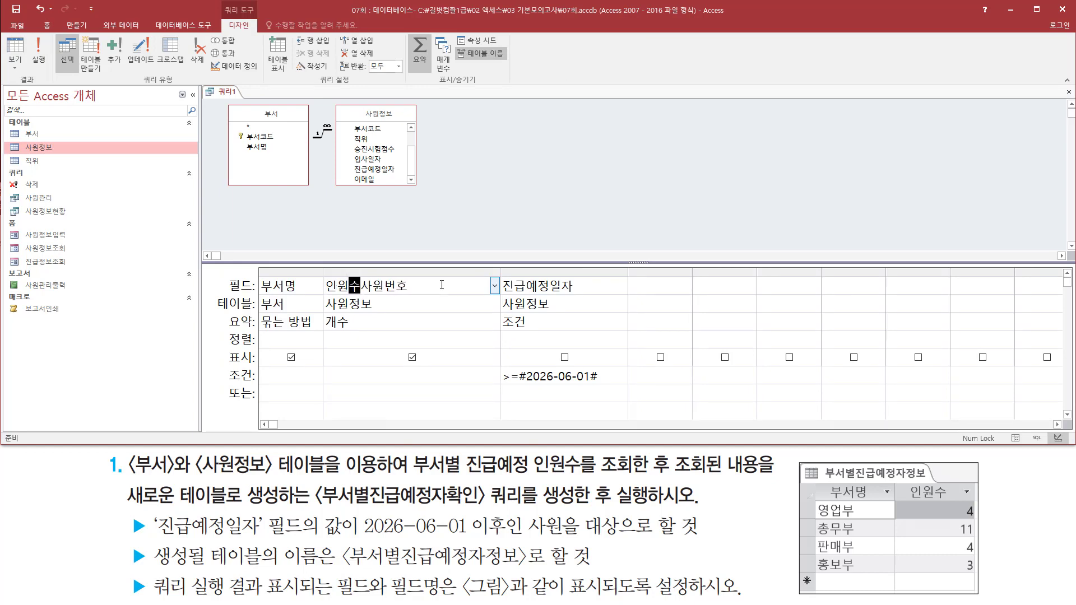
{"action": "type", "text": ":"}
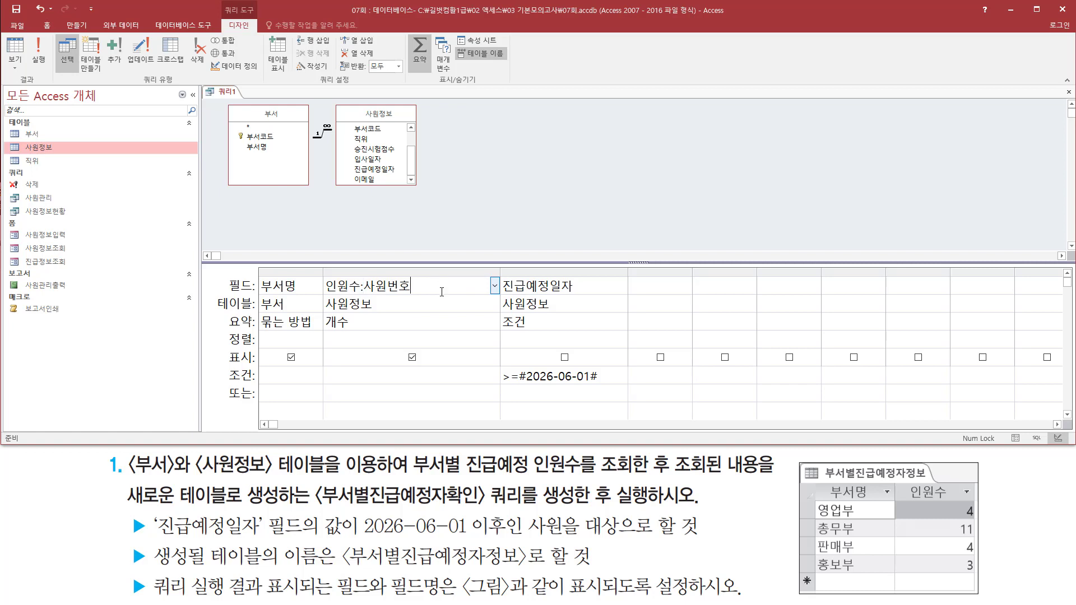
- Run the query and compare its 부서명 and 인원수 columns with the required result table
{"action": "left_click", "coordinate": [38, 53]}
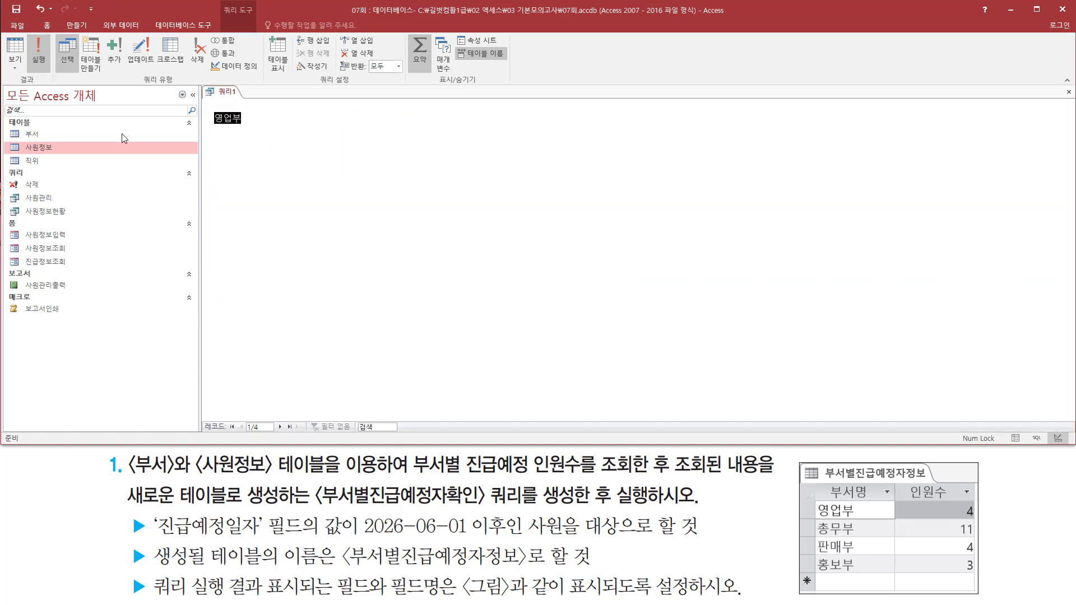
{"action": "left_click_drag", "start_coordinate": [212, 95], "coordinate": [326, 171]}
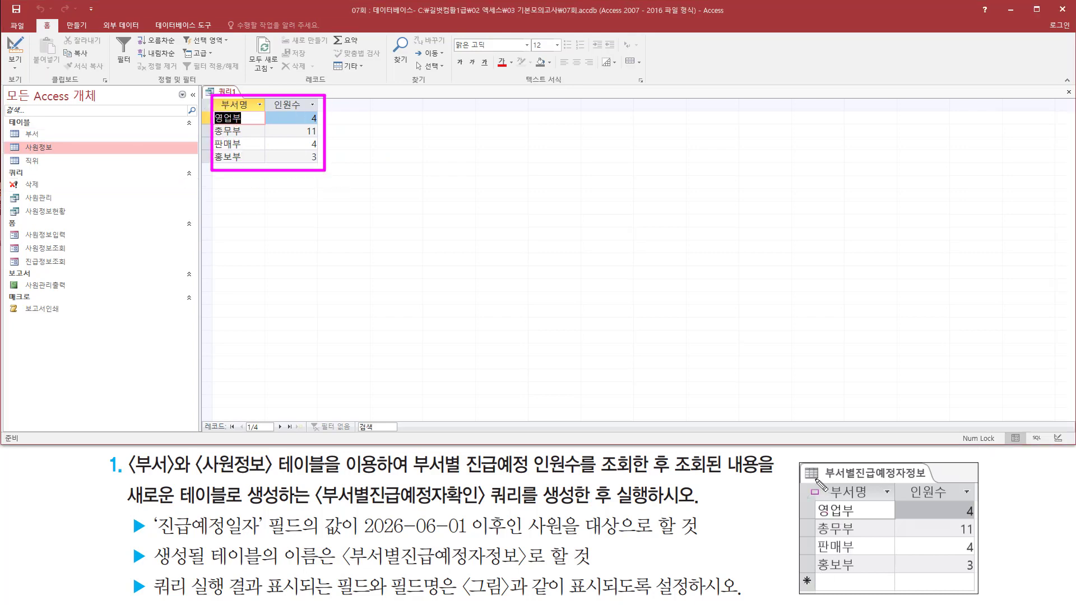
{"action": "mouse_move", "coordinate": [815, 479]}
{"action": "left_mouse_down"}
{"action": "mouse_move", "coordinate": [959, 576]}
{"action": "mouse_move", "coordinate": [982, 578]}
{"action": "left_mouse_up"}
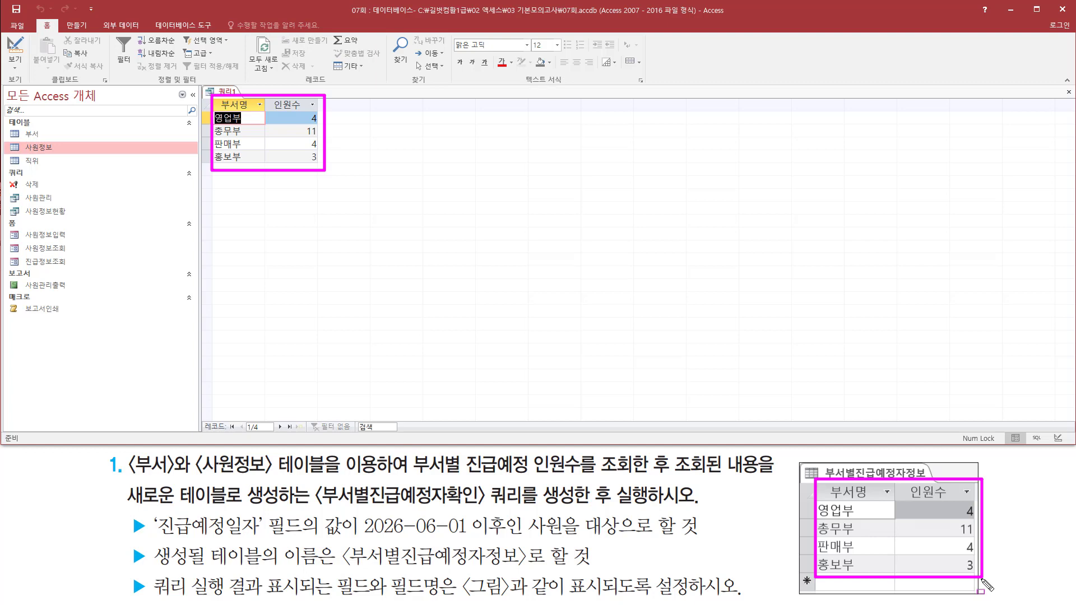
{"action": "key", "text": "Escape"}
- Return the query to design view, then open the 사원정보 table and examine its fields for blank values, especially 직위
{"action": "right_click", "coordinate": [224, 92]}
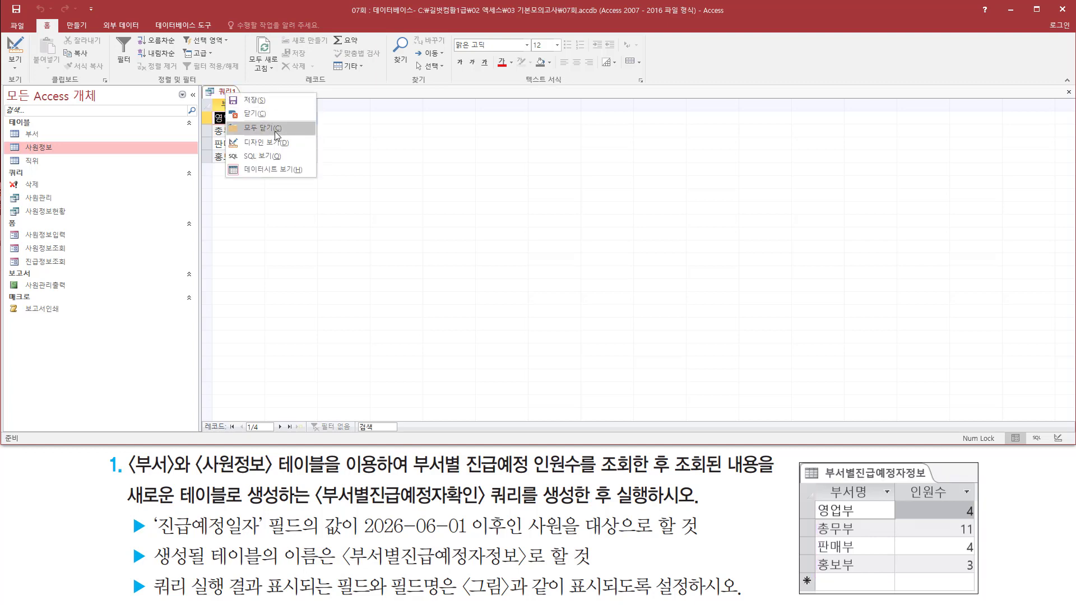
{"action": "left_click", "coordinate": [275, 146]}
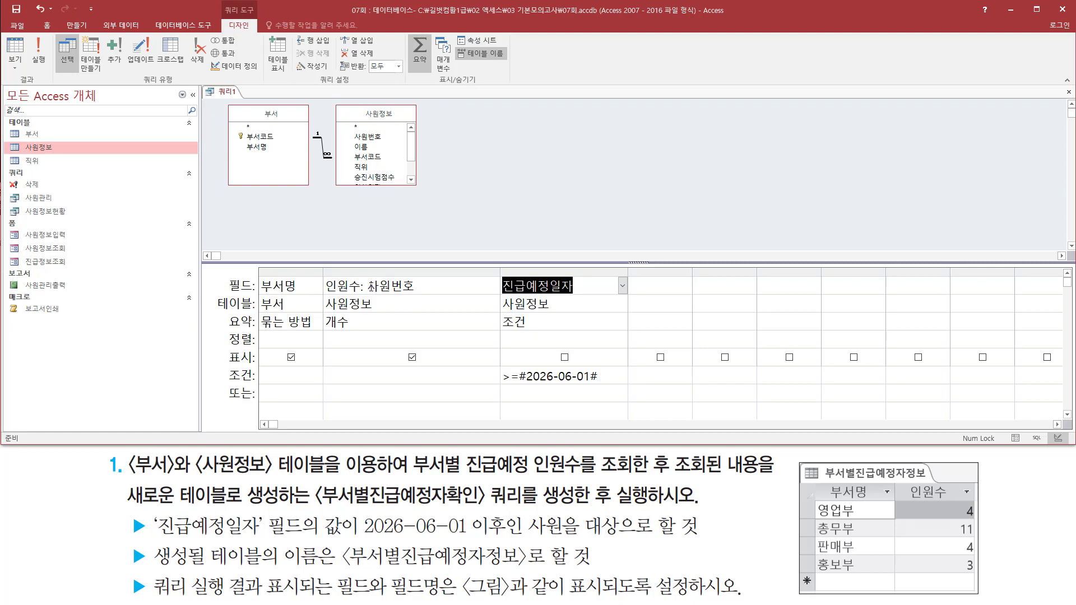
{"action": "double_click", "coordinate": [390, 286]}
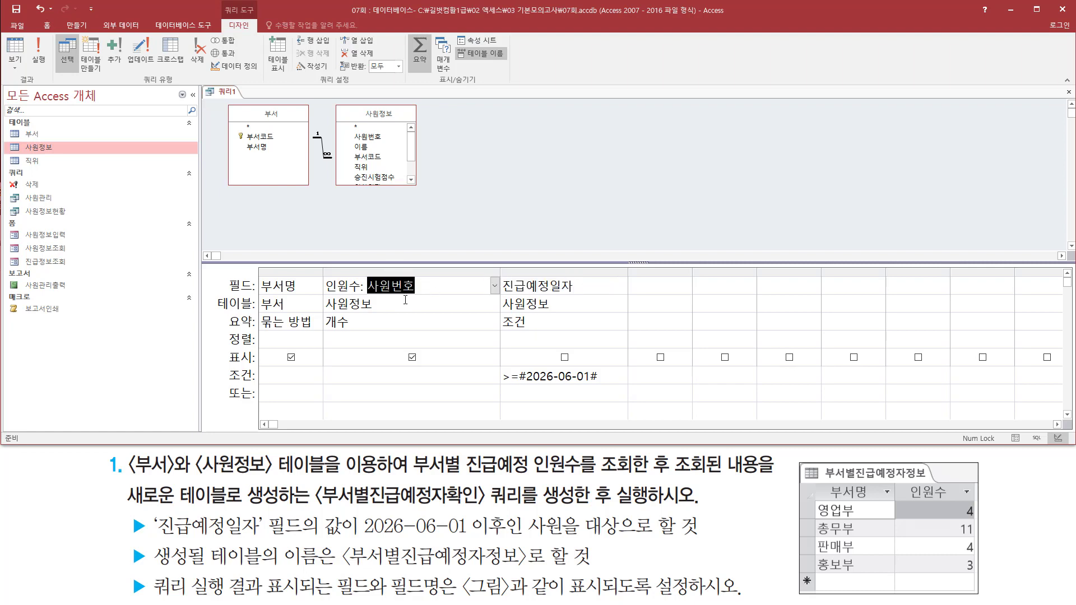
{"action": "double_click", "coordinate": [55, 148]}
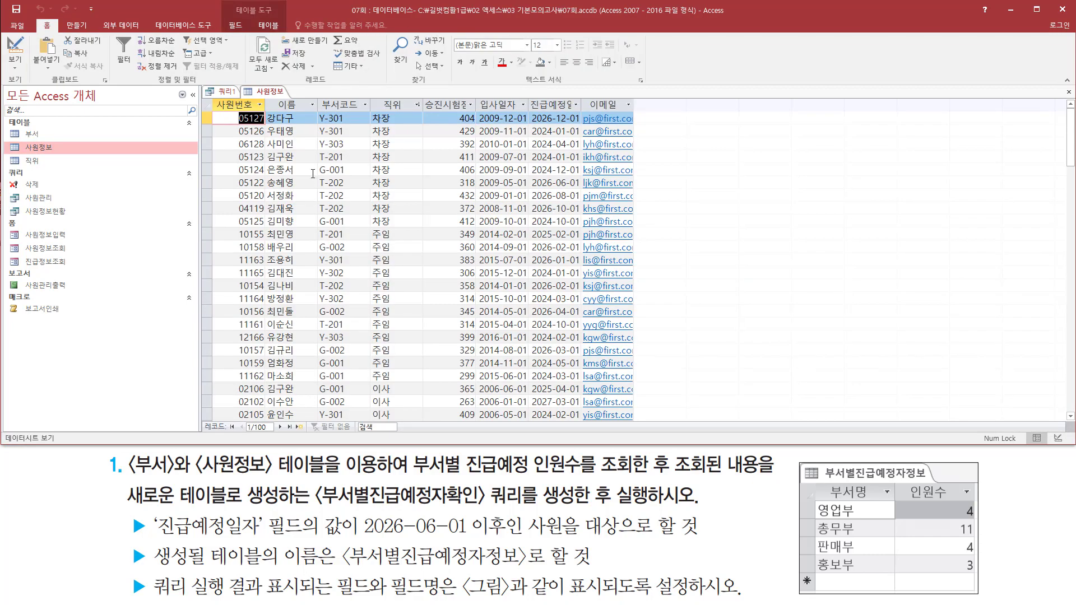
{"action": "scroll", "coordinate": [241, 158], "scroll_direction": "down", "scroll_amount": 12}
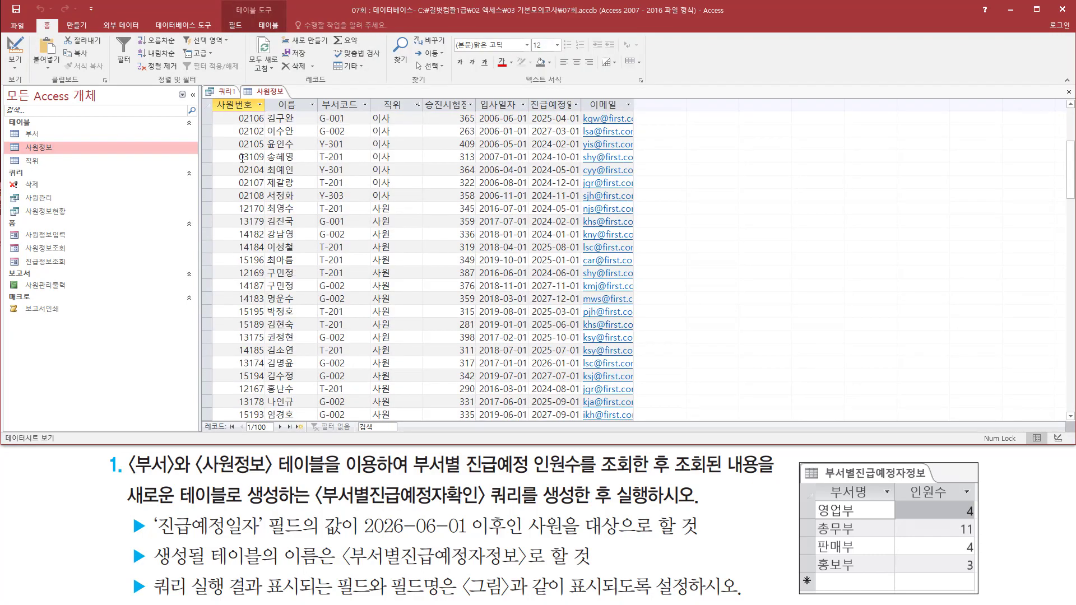
{"action": "scroll", "coordinate": [241, 158], "scroll_direction": "down", "scroll_amount": 8}
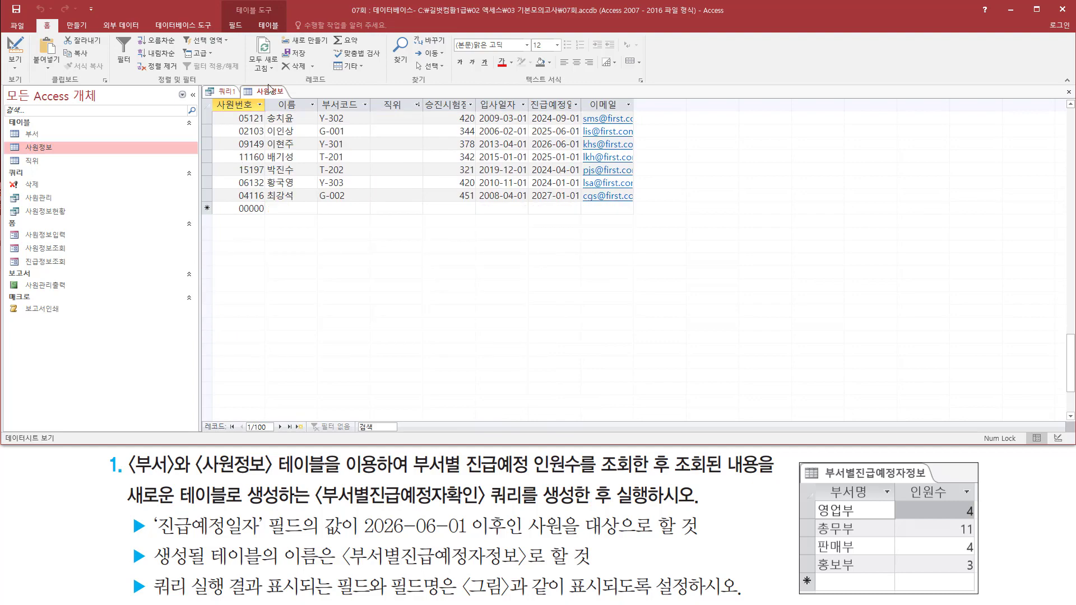
{"action": "scroll", "coordinate": [263, 185], "scroll_direction": "up", "scroll_amount": 6}
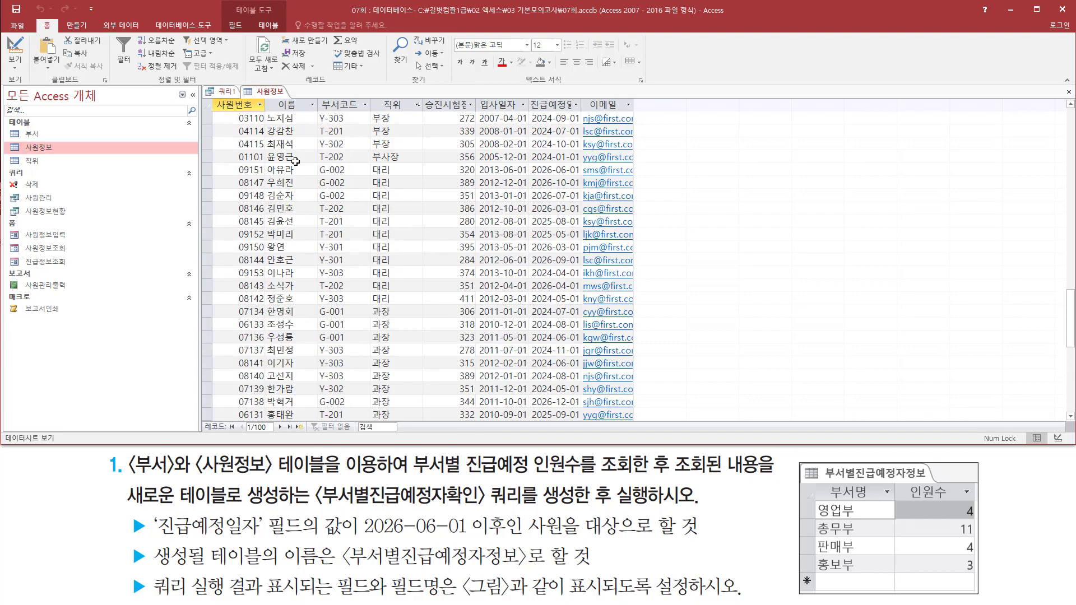
{"action": "scroll", "coordinate": [291, 166], "scroll_direction": "down", "scroll_amount": 6}
{"action": "scroll", "coordinate": [295, 161], "scroll_direction": "up", "scroll_amount": 3}
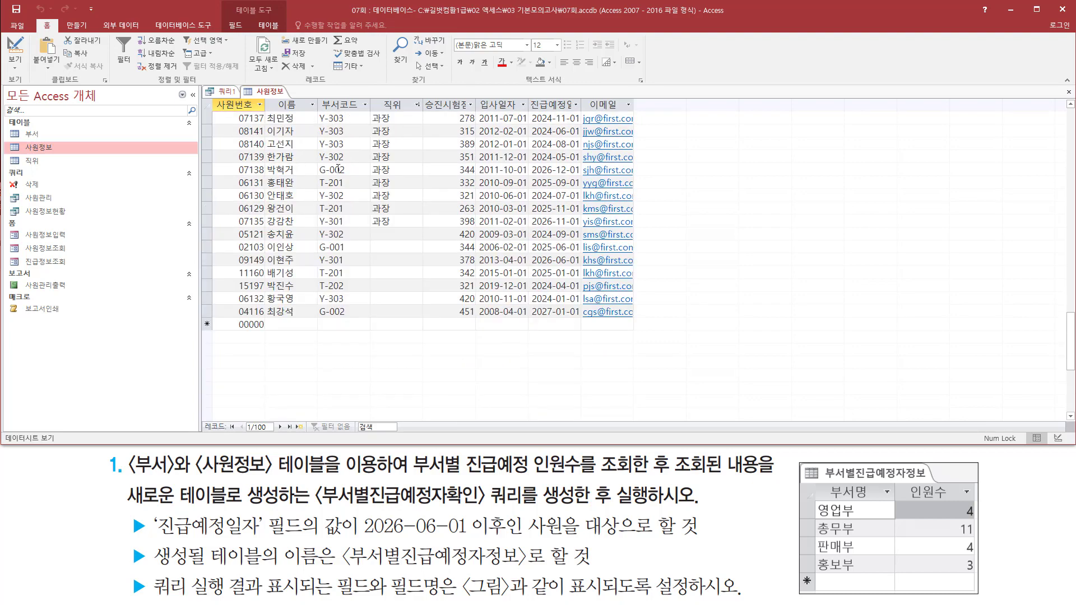
{"action": "scroll", "coordinate": [339, 169], "scroll_direction": "up", "scroll_amount": 12}
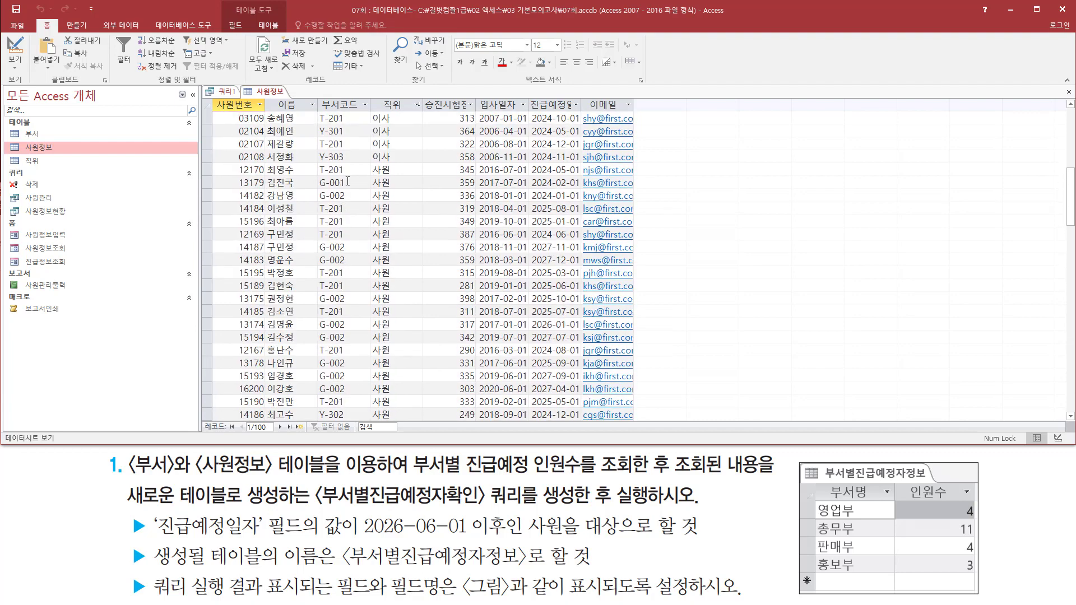
{"action": "scroll", "coordinate": [345, 157], "scroll_direction": "down", "scroll_amount": 11}
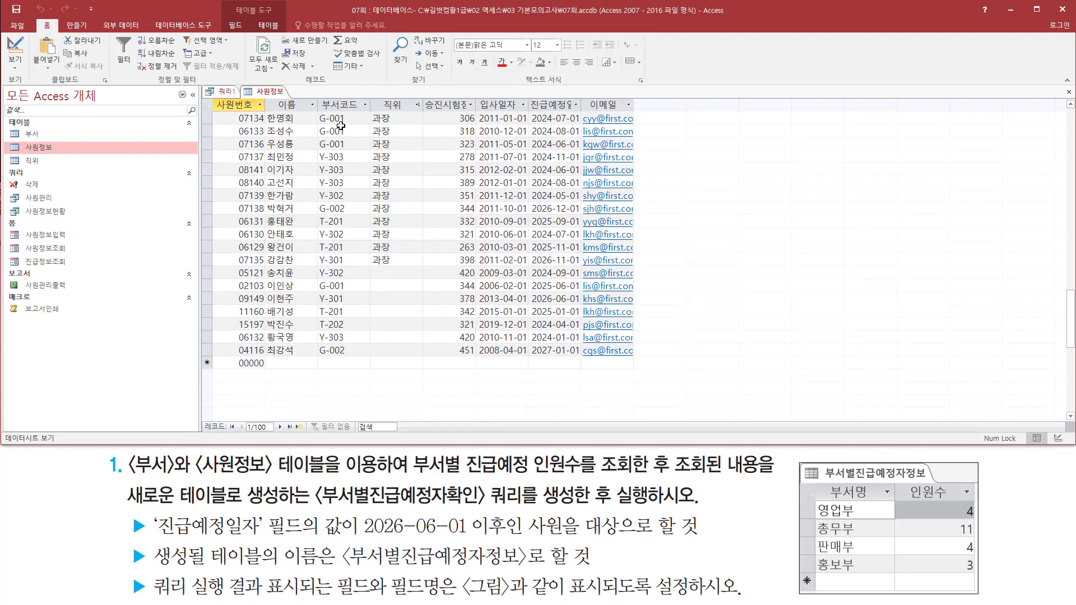
{"action": "scroll", "coordinate": [341, 125], "scroll_direction": "down", "scroll_amount": 1}
{"action": "key", "text": "ctrl+2"}
{"action": "left_click_drag", "start_coordinate": [371, 229], "coordinate": [423, 320]}
{"action": "key", "text": "Escape"}
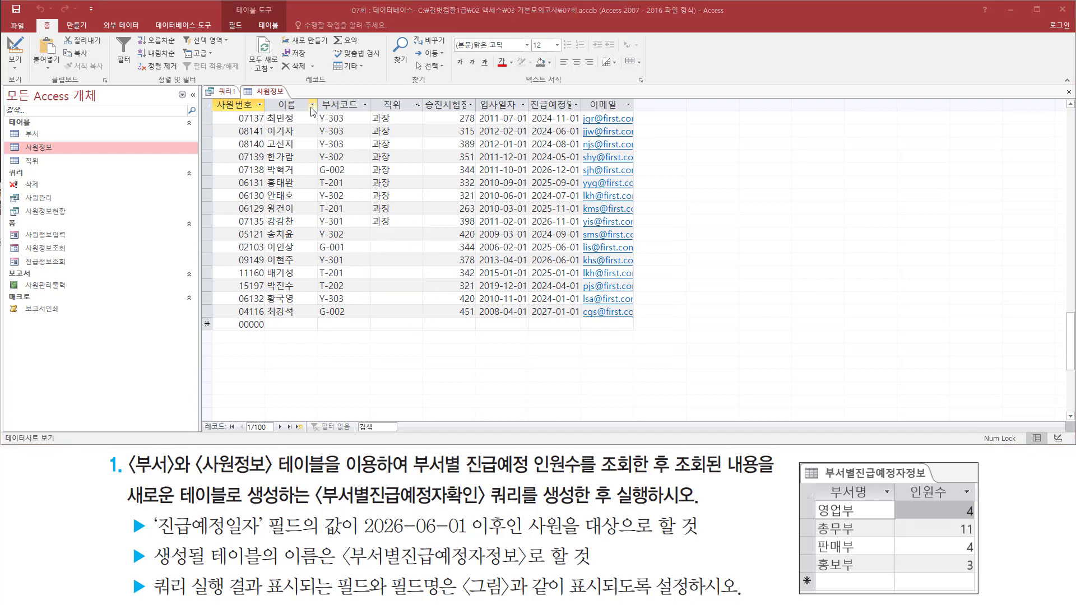
- Back in the query design, replace 사원번호 with 이름 as the field counted under the alias 인원수
{"action": "left_click", "coordinate": [225, 91]}
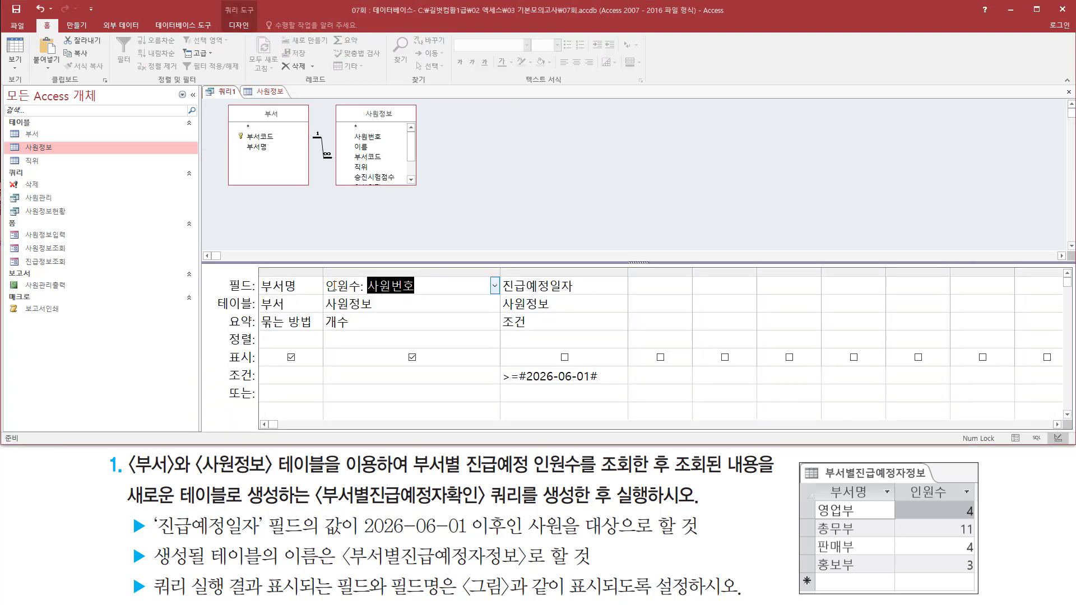
{"action": "key", "text": "ctrl+2"}
{"action": "left_click_drag", "start_coordinate": [318, 269], "coordinate": [430, 339]}
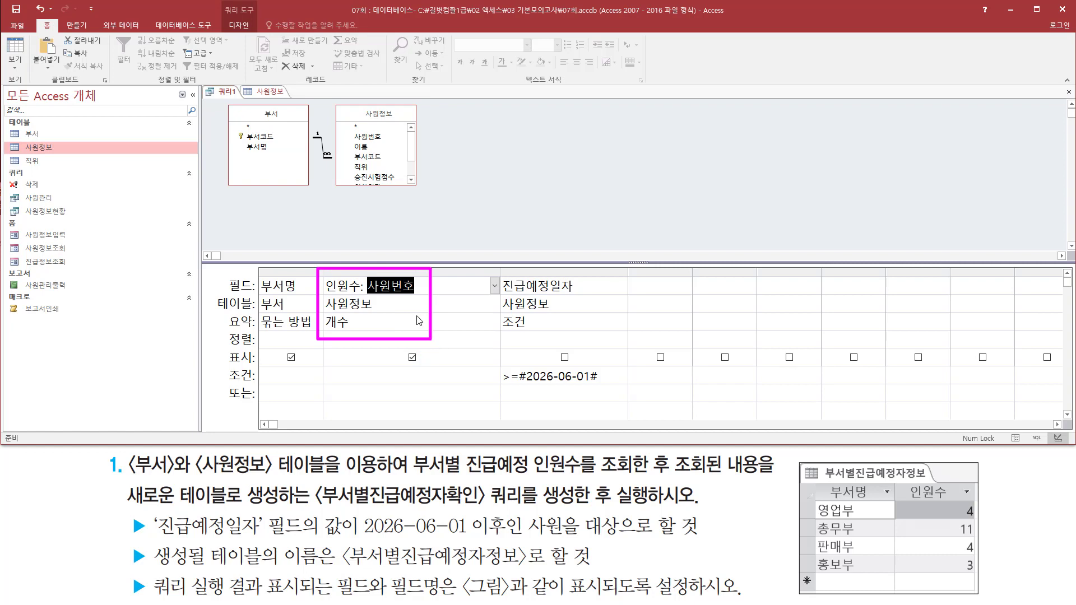
{"action": "key", "text": "Escape"}
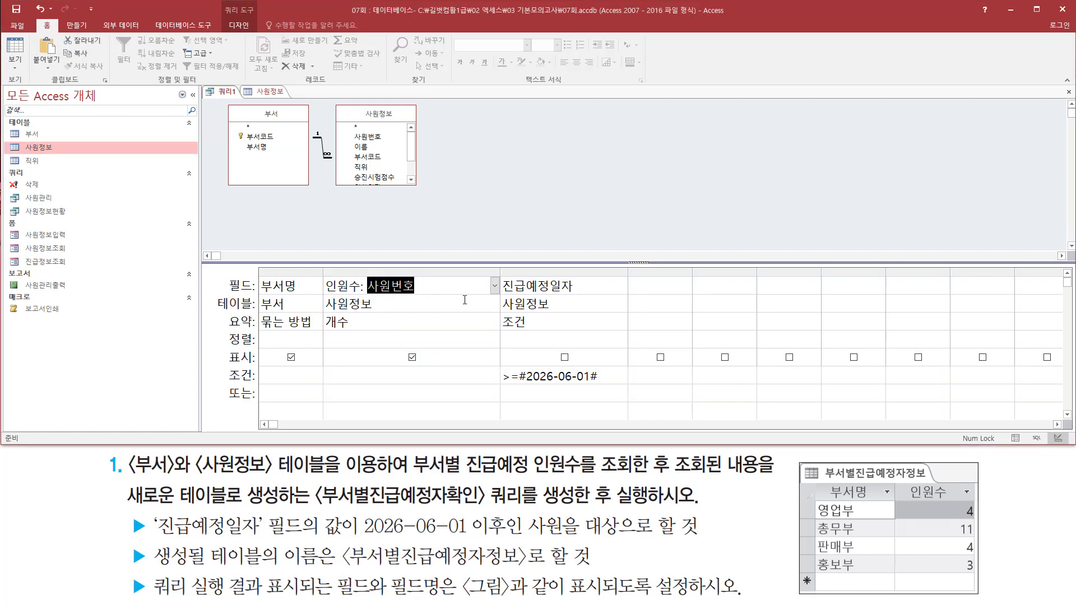
{"action": "type", "text": "dl"}
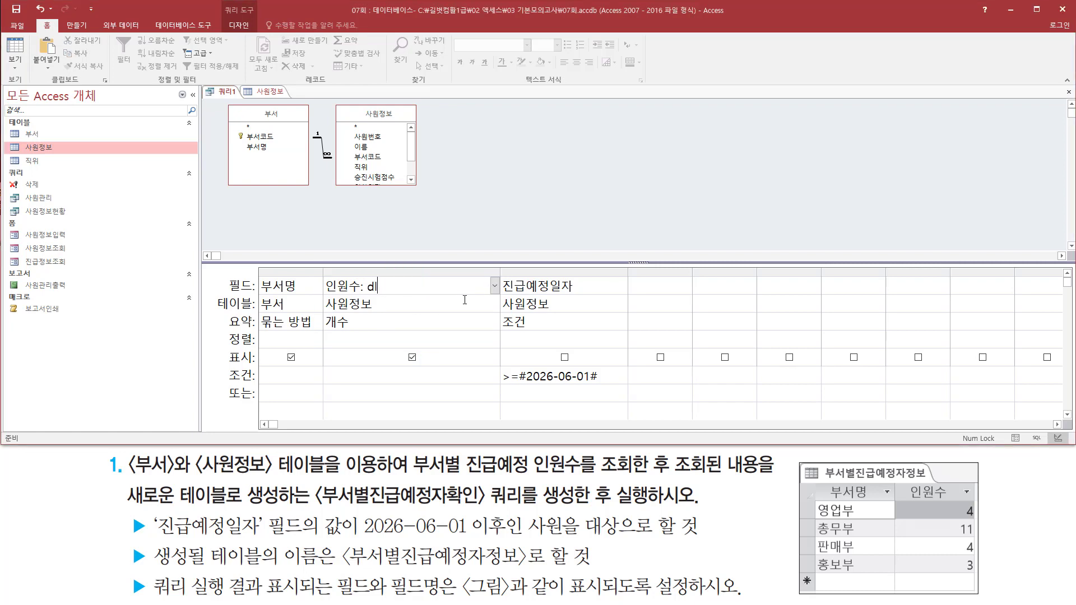
{"action": "key", "text": "BackSpace"}
{"action": "type", "text": "ㅇ"}
{"action": "type", "text": "름"}
{"action": "left_click", "coordinate": [464, 300]}
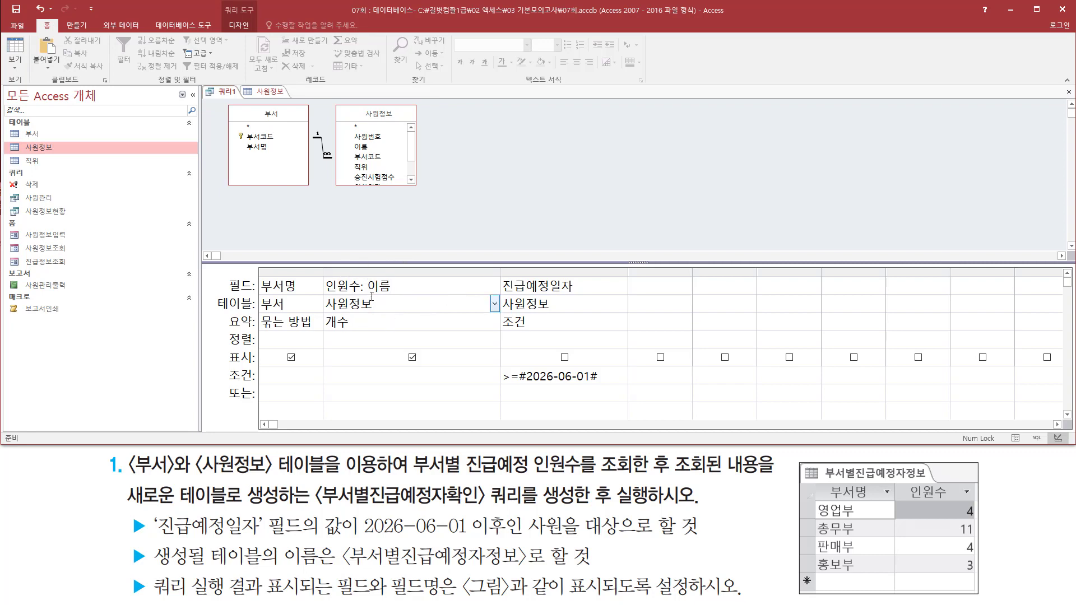
- Run the query with 이름 as the counted field and check the 인원수 values per department
{"action": "left_click", "coordinate": [245, 27]}
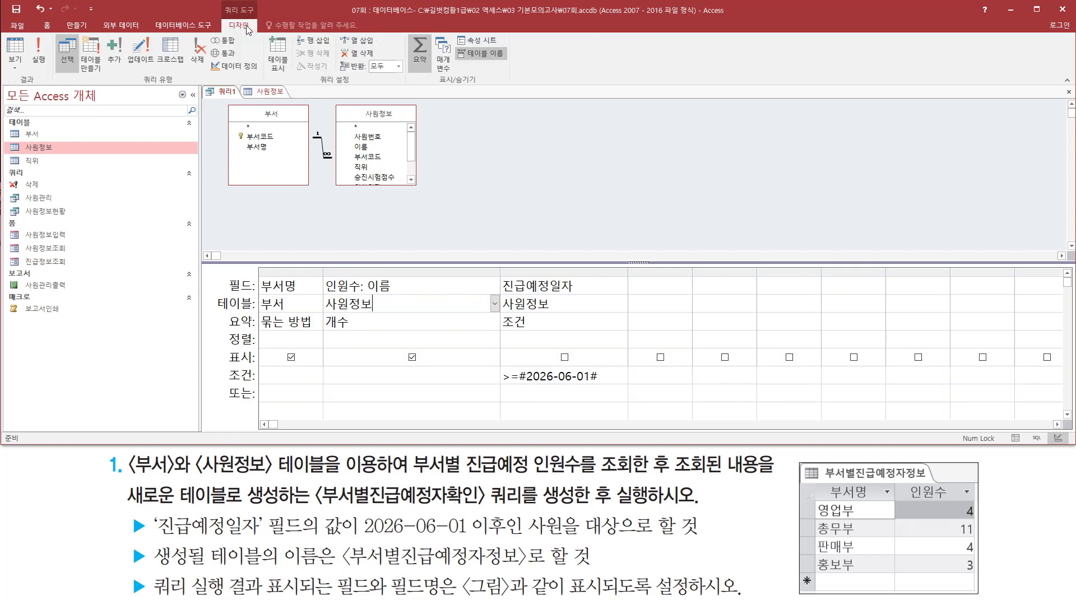
{"action": "left_click", "coordinate": [37, 55]}
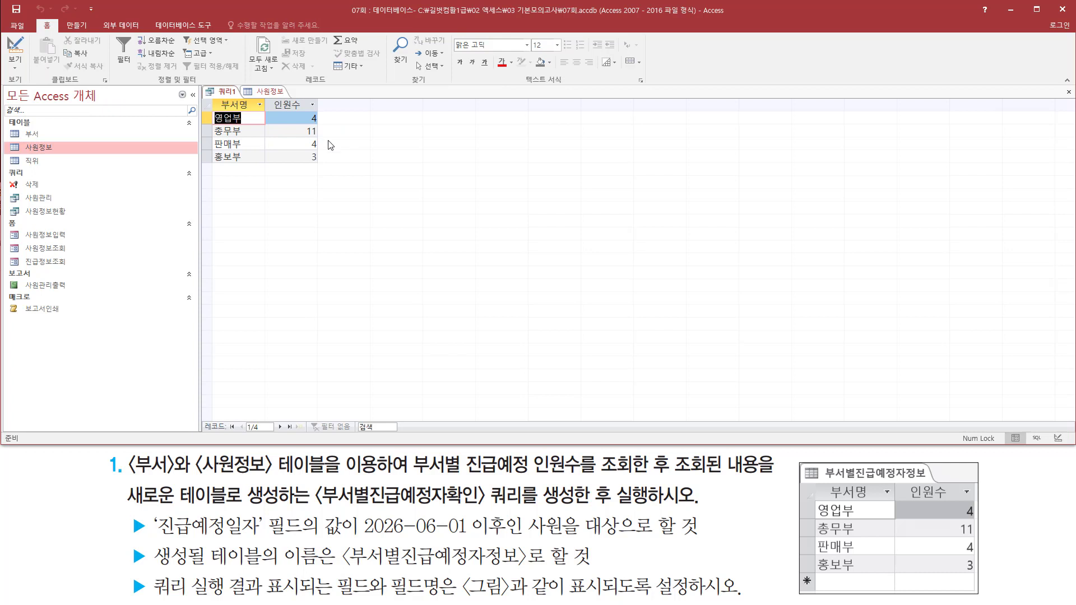
{"action": "left_click_drag", "start_coordinate": [213, 108], "coordinate": [327, 167]}
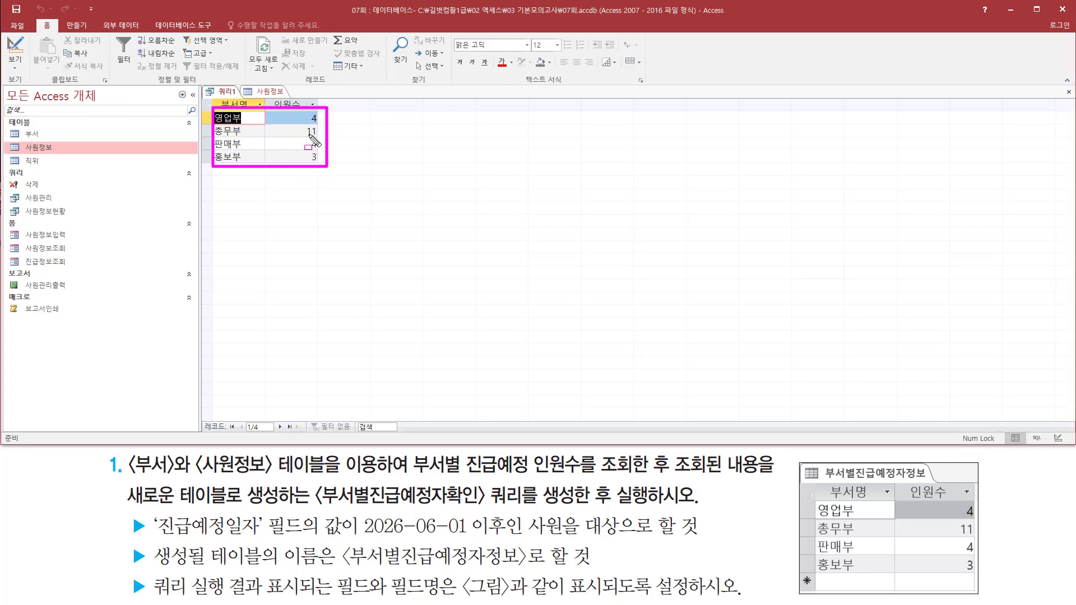
{"action": "key", "text": "Escape"}
- Return the query to design view and replace 이름 with 부서코드 as the field counted under the alias 인원수
{"action": "right_click", "coordinate": [224, 94]}
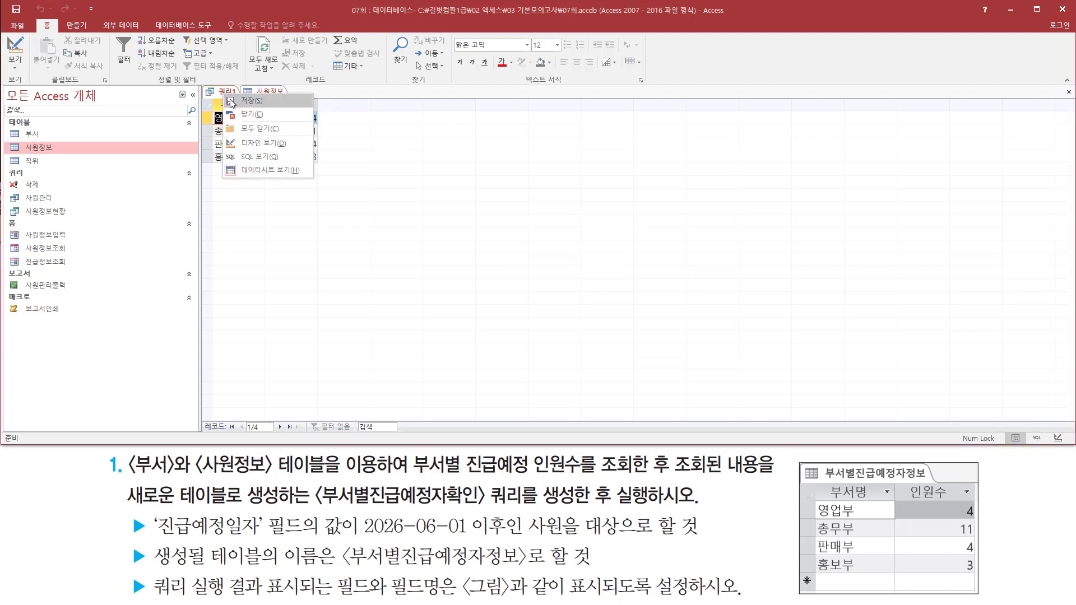
{"action": "left_click", "coordinate": [265, 143]}
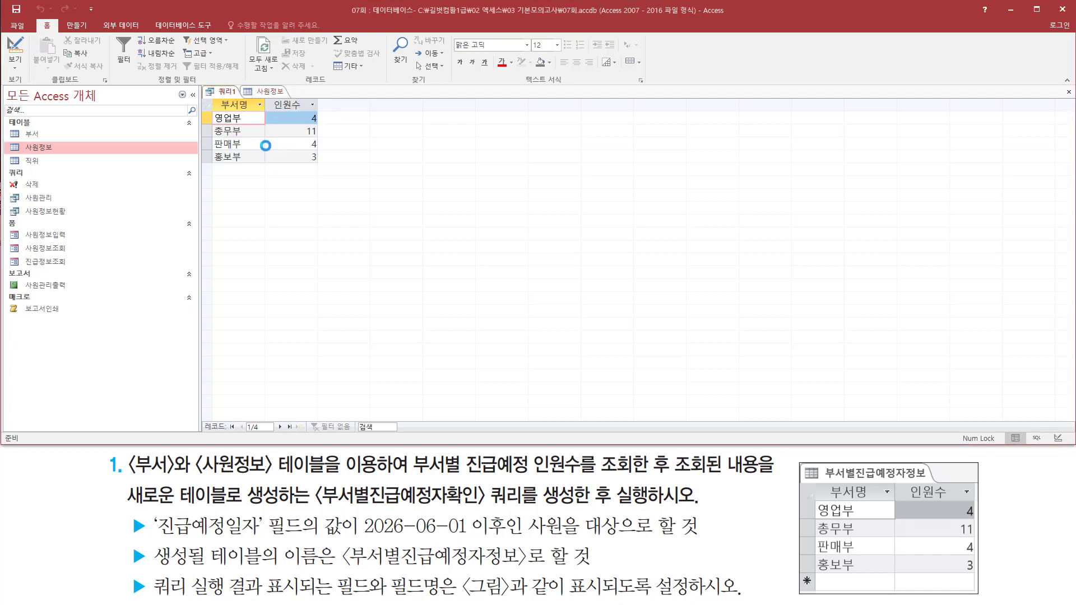
{"action": "double_click", "coordinate": [405, 287]}
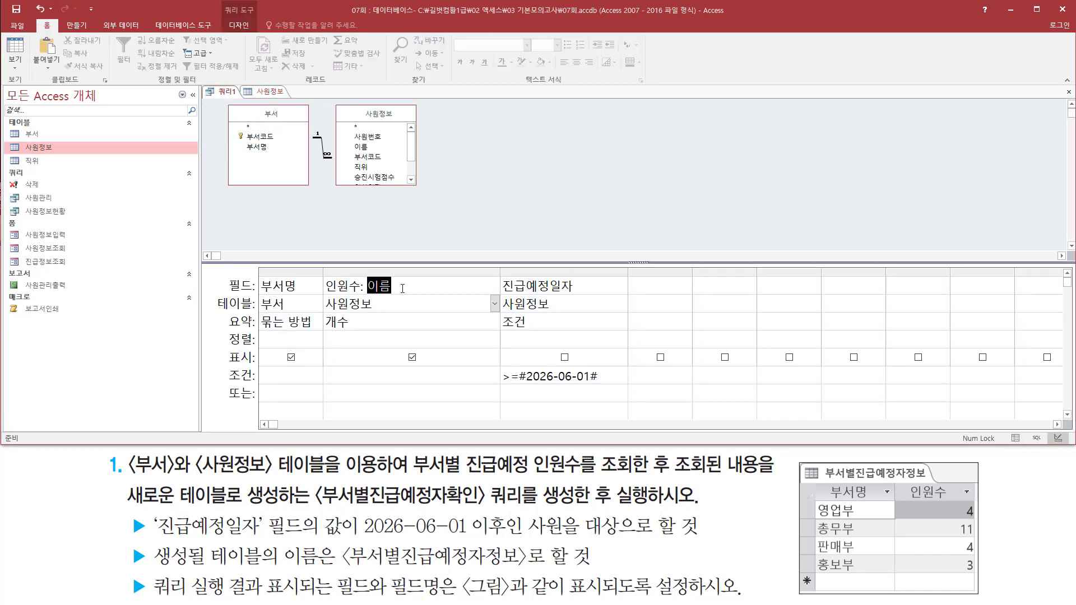
{"action": "type", "text": "부서코드"}
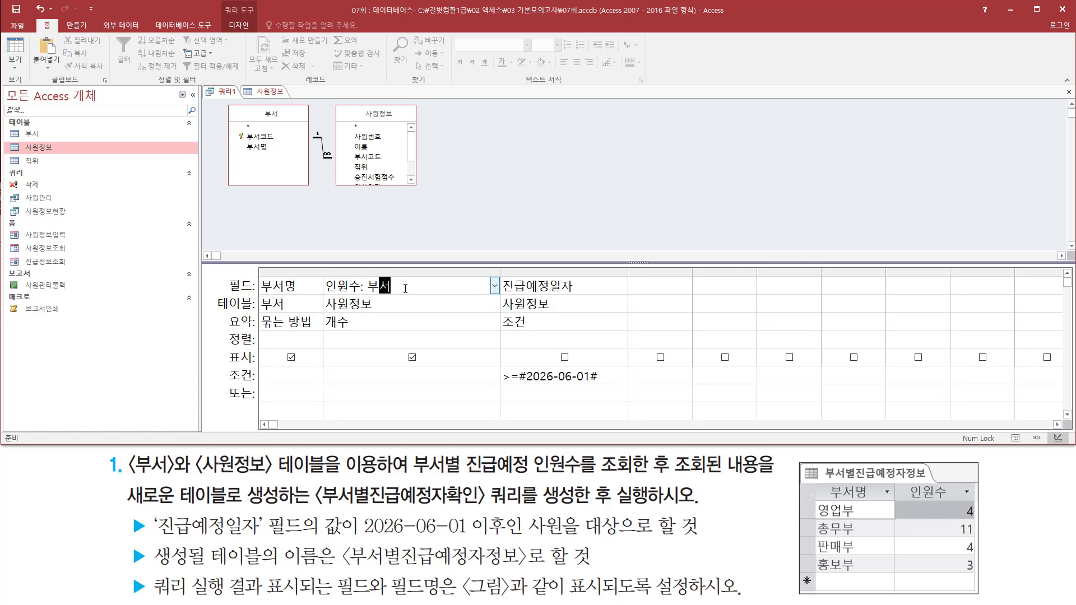
{"action": "left_click", "coordinate": [427, 303]}
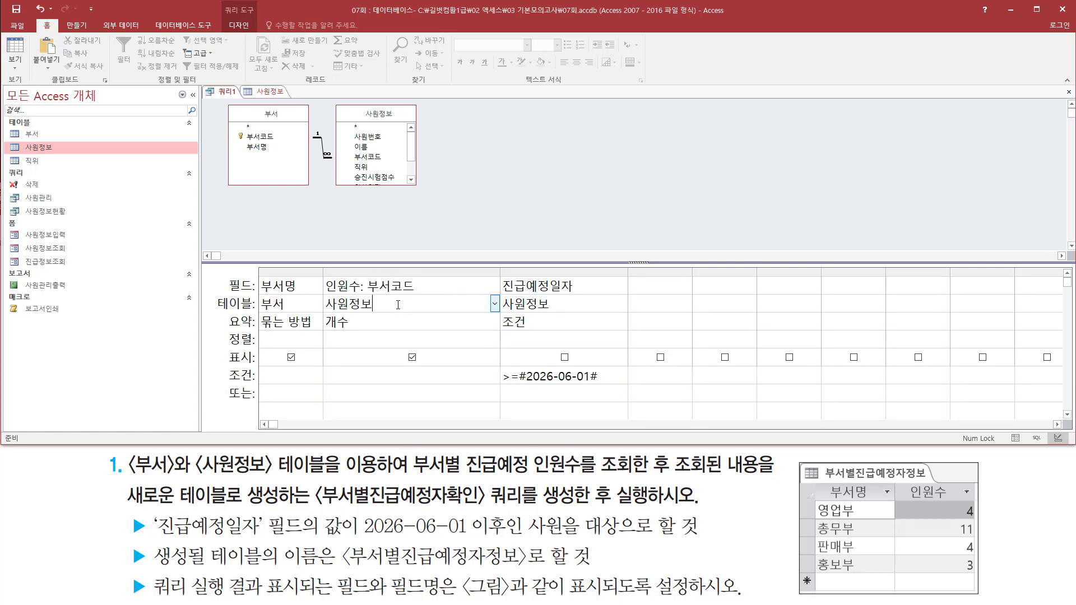
- Run the query with 부서코드 as the counted field and check the 인원수 values per department
{"action": "left_click", "coordinate": [240, 25]}
{"action": "left_click", "coordinate": [35, 52]}
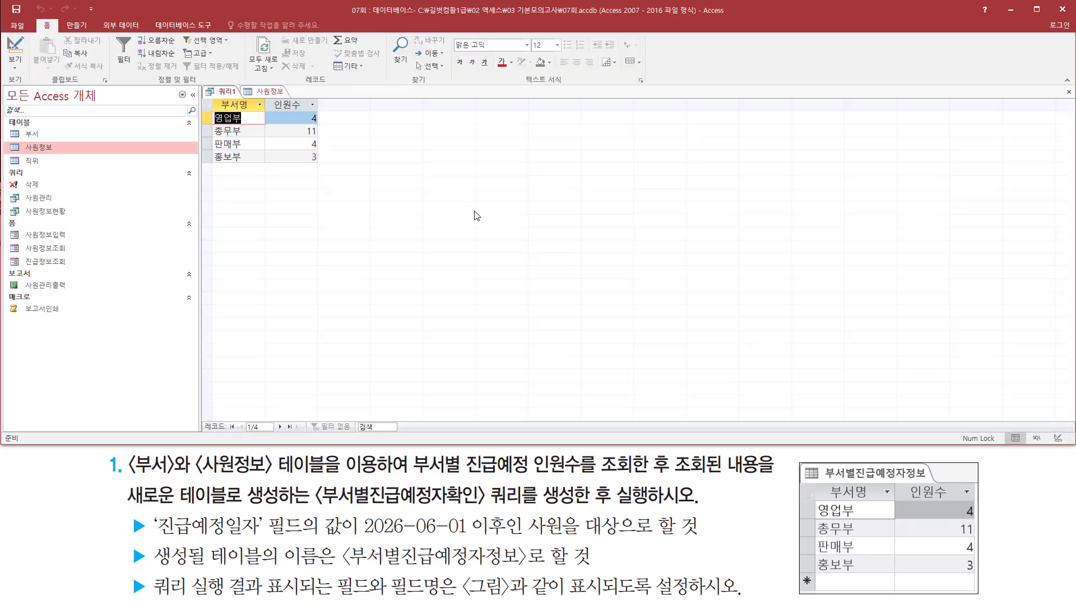
{"action": "left_click_drag", "start_coordinate": [296, 111], "coordinate": [330, 169]}
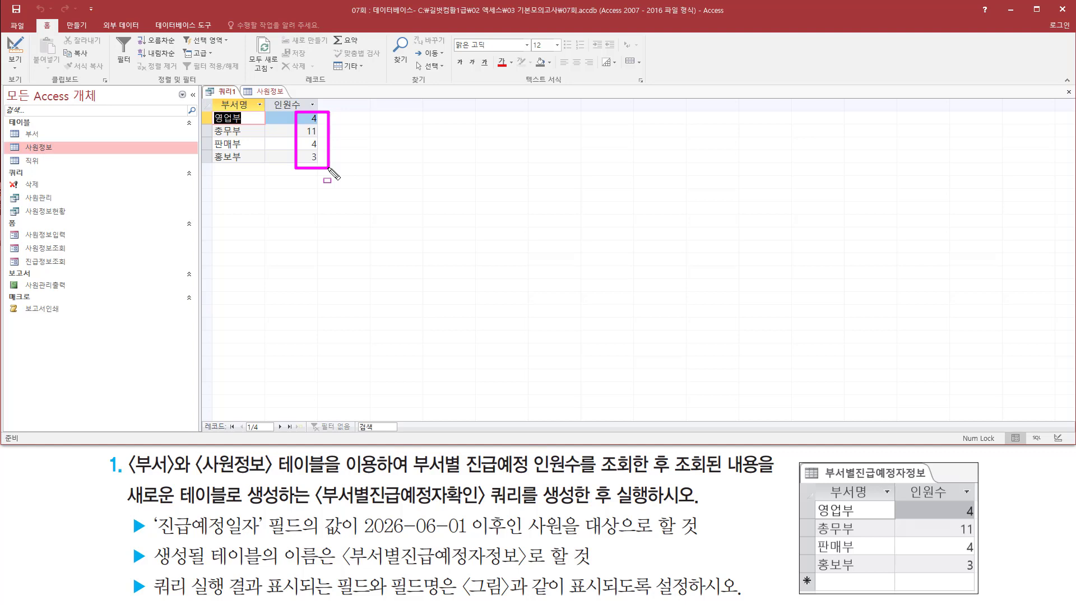
{"action": "key", "text": "Escape"}
- Return the query to design view and replace 부서코드 with 직위 as the field counted under the alias 인원수
{"action": "right_click", "coordinate": [210, 101]}
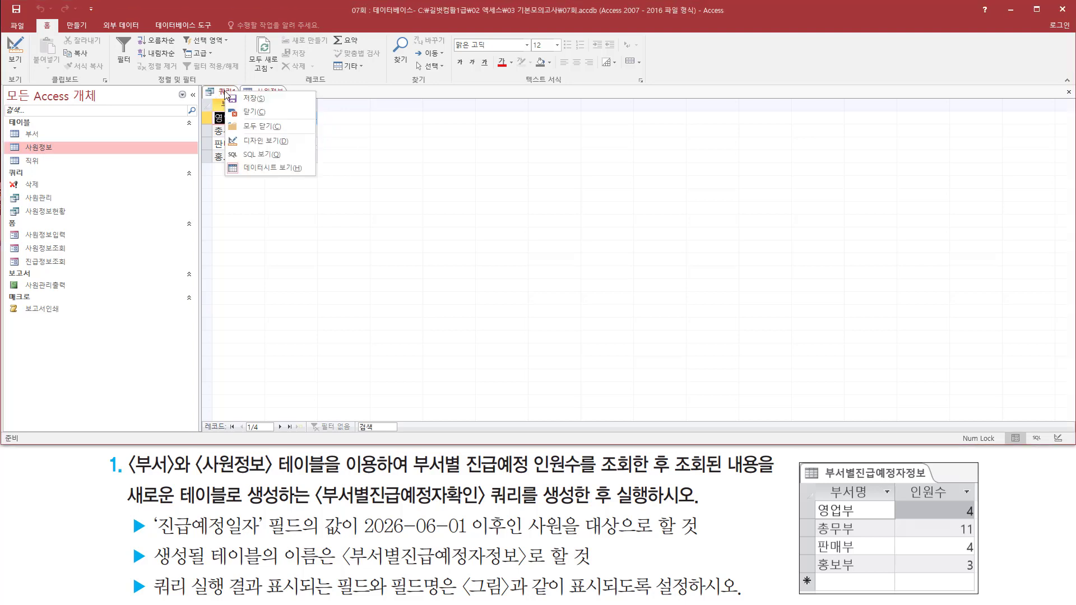
{"action": "left_click", "coordinate": [258, 139]}
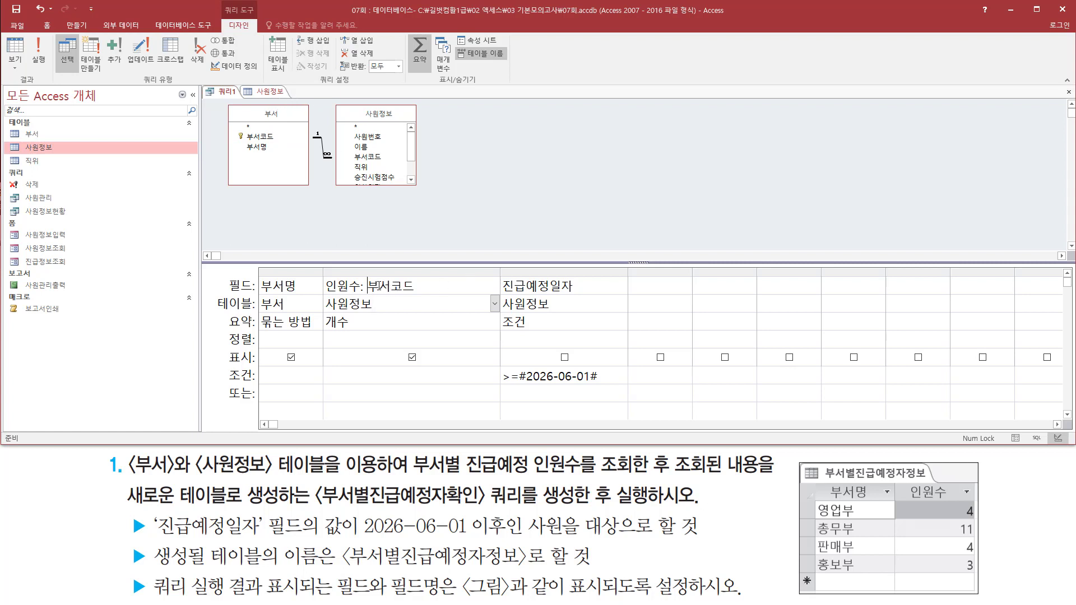
{"action": "double_click", "coordinate": [373, 286]}
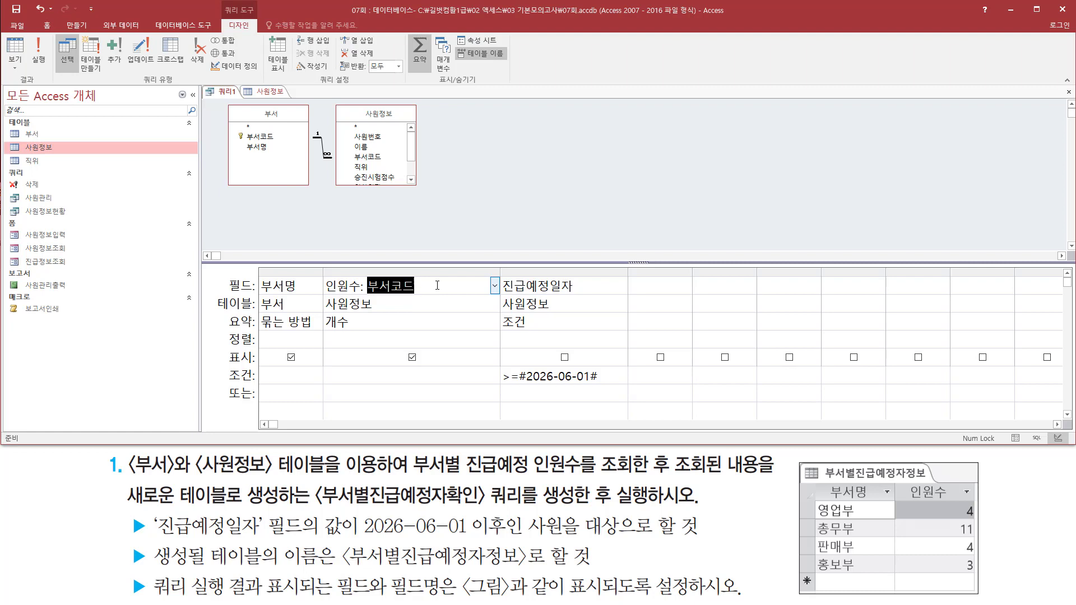
{"action": "type", "text": "직위"}
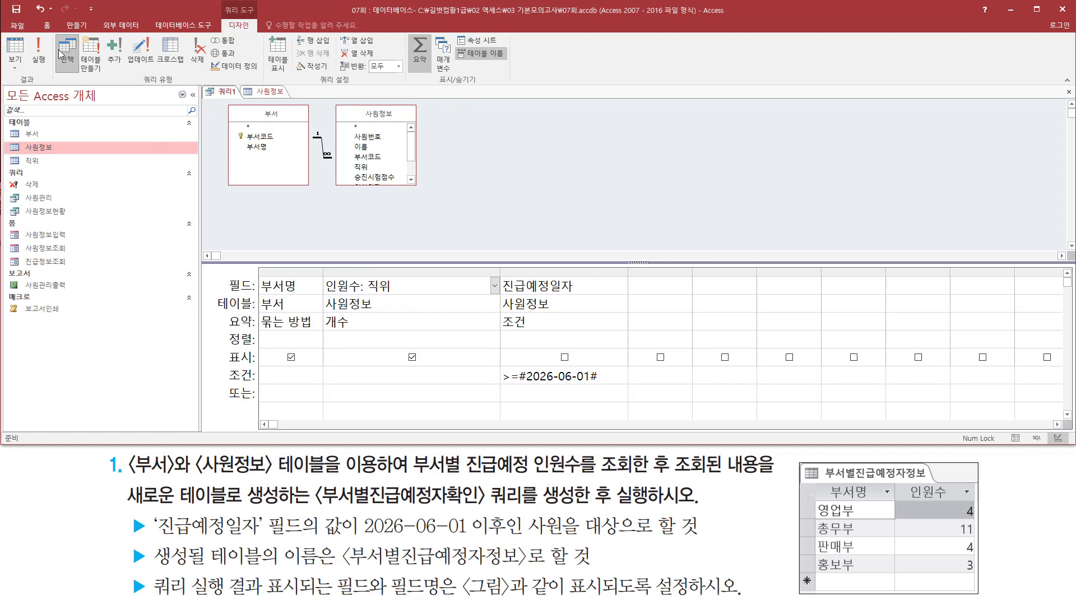
- Run the query with 직위 as the counted field and compare its 인원수 values with the required result table
{"action": "left_click", "coordinate": [38, 54]}
{"action": "key", "text": "ctrl+shift+d"}
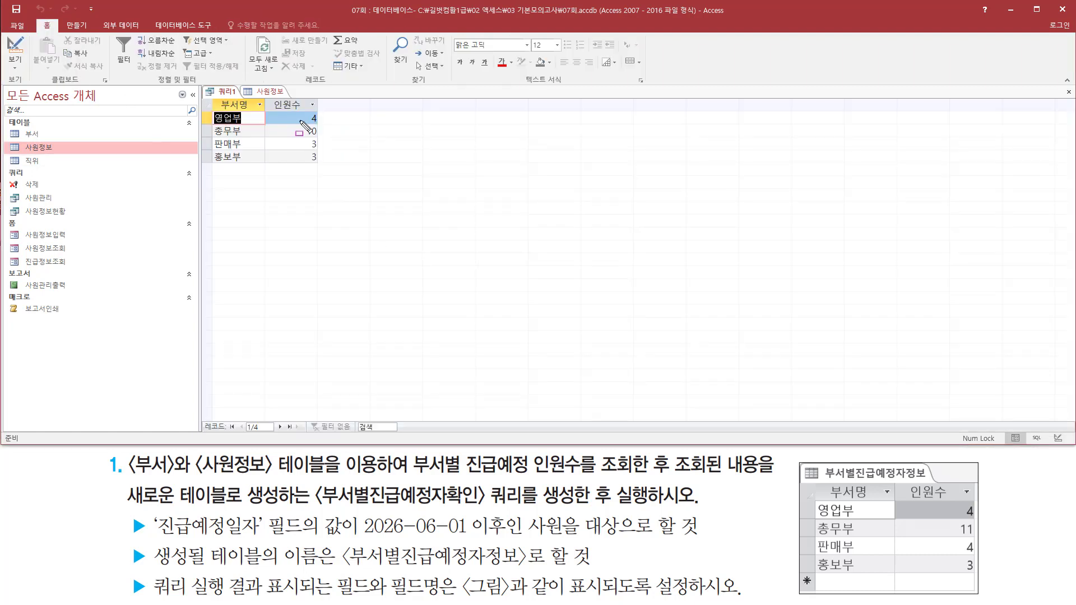
{"action": "left_click_drag", "start_coordinate": [299, 109], "coordinate": [331, 177]}
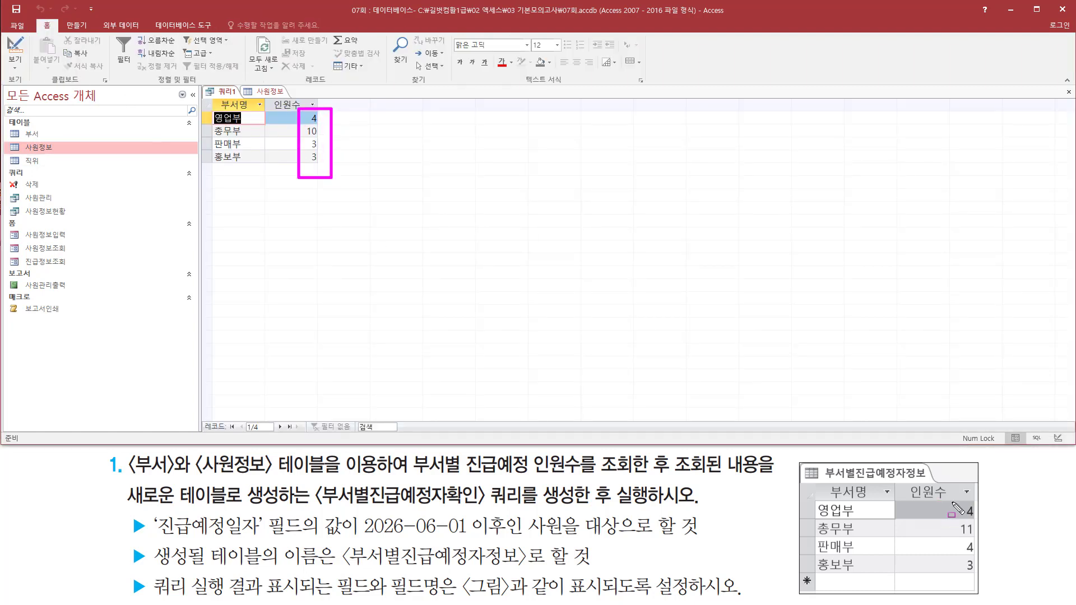
{"action": "left_click_drag", "start_coordinate": [951, 500], "coordinate": [986, 576]}
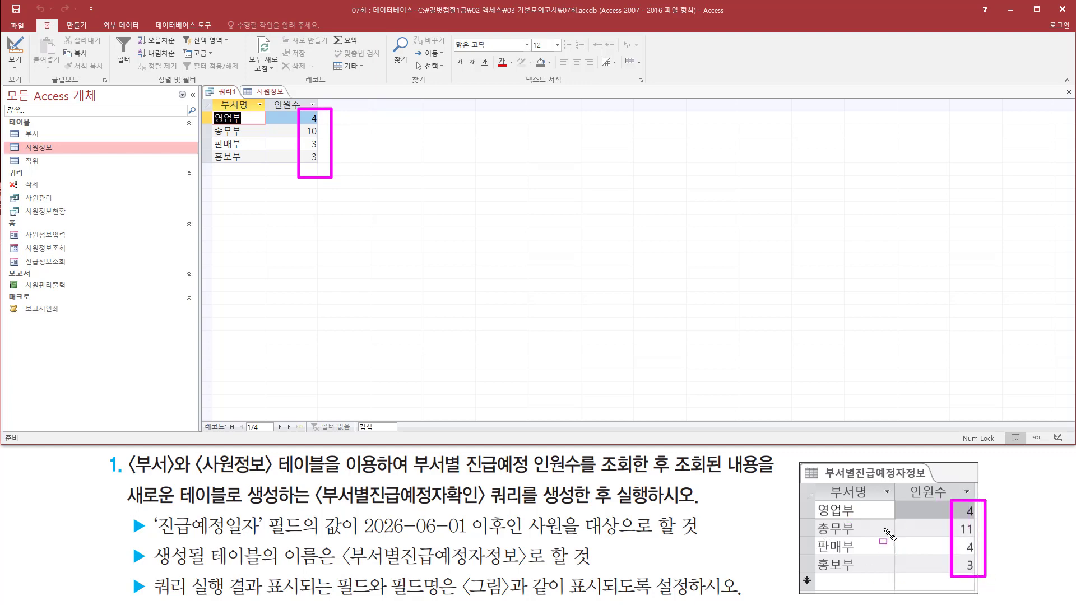
{"action": "key", "text": "Escape"}
{"action": "left_click_drag", "start_coordinate": [912, 494], "coordinate": [951, 481]}
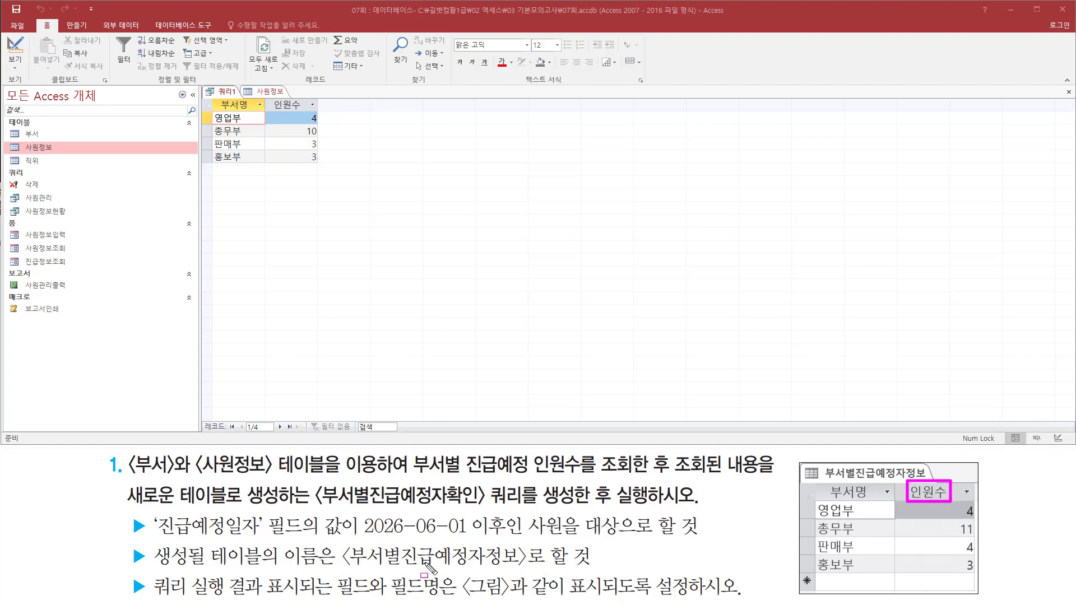
{"action": "key", "text": "Escape"}
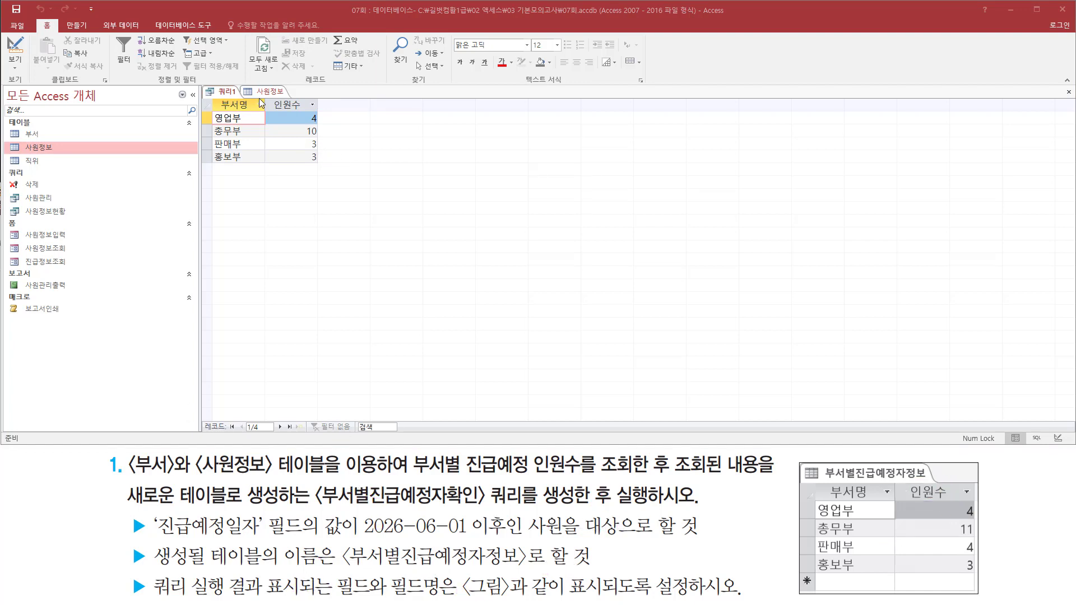
- Examine the 사원정보 table for blank values in 직위 and in the fields from 승진시험점수 to 이메일
{"action": "left_click", "coordinate": [269, 92]}
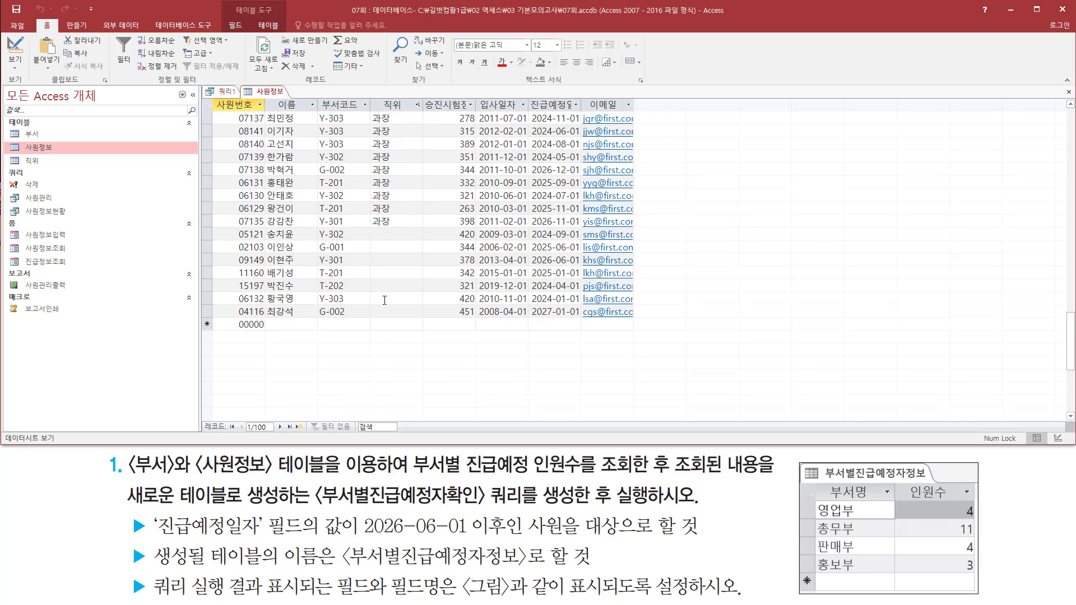
{"action": "scroll", "coordinate": [385, 300], "scroll_direction": "up", "scroll_amount": 3}
{"action": "scroll", "coordinate": [369, 219], "scroll_direction": "down", "scroll_amount": 3}
{"action": "mouse_move", "coordinate": [426, 95]}
{"action": "left_mouse_down"}
{"action": "mouse_move", "coordinate": [443, 112]}
{"action": "mouse_move", "coordinate": [621, 115]}
{"action": "mouse_move", "coordinate": [631, 124]}
{"action": "mouse_move", "coordinate": [649, 326]}
{"action": "left_mouse_up"}
{"action": "key", "text": "Escape"}
{"action": "scroll", "coordinate": [542, 196], "scroll_direction": "up", "scroll_amount": 20}
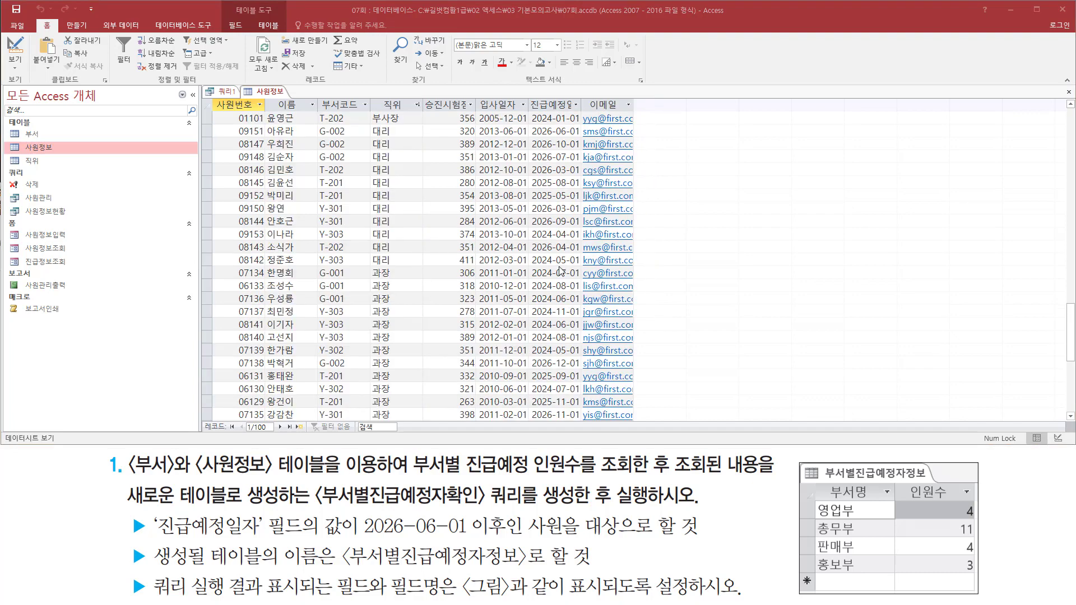
{"action": "scroll", "coordinate": [541, 196], "scroll_direction": "down", "scroll_amount": 10}
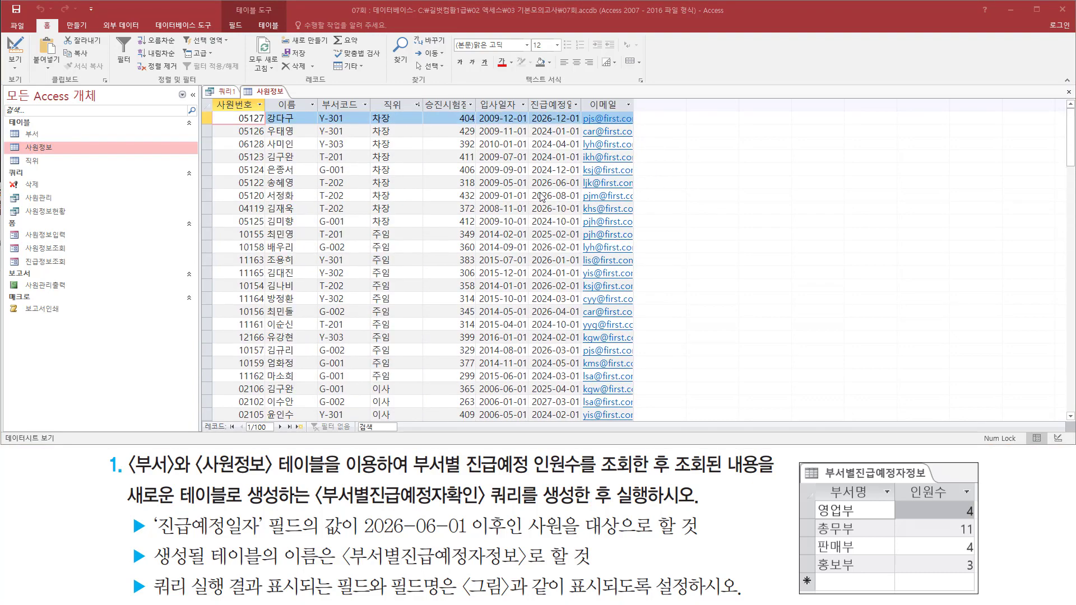
- Back in the query design, replace 직위 with 승진시험점수 as the field counted under the alias 인원수
{"action": "left_click", "coordinate": [227, 91]}
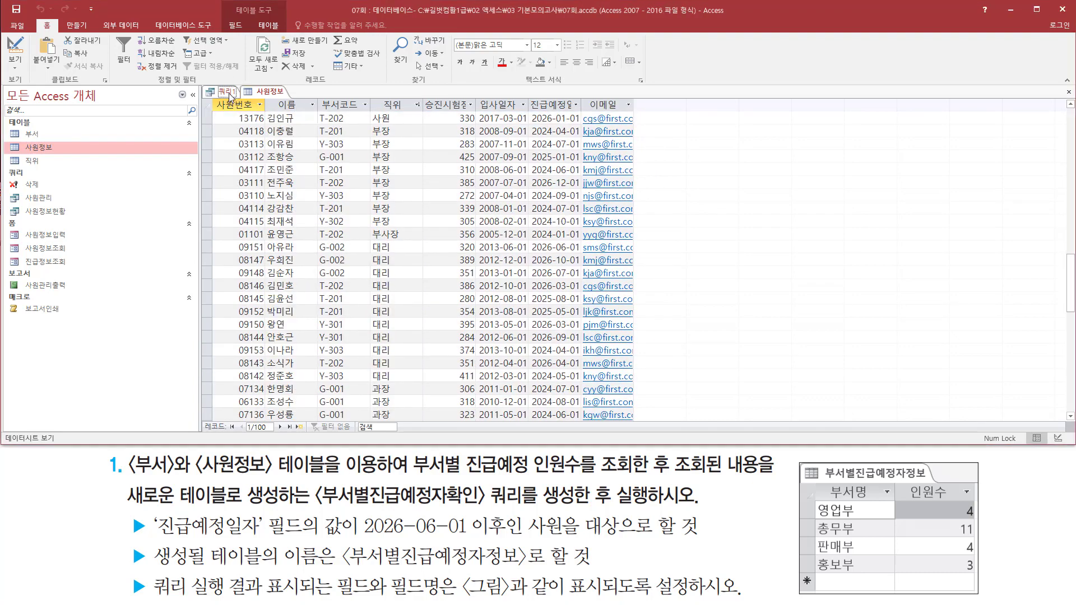
{"action": "left_click_drag", "start_coordinate": [366, 286], "coordinate": [391, 286]}
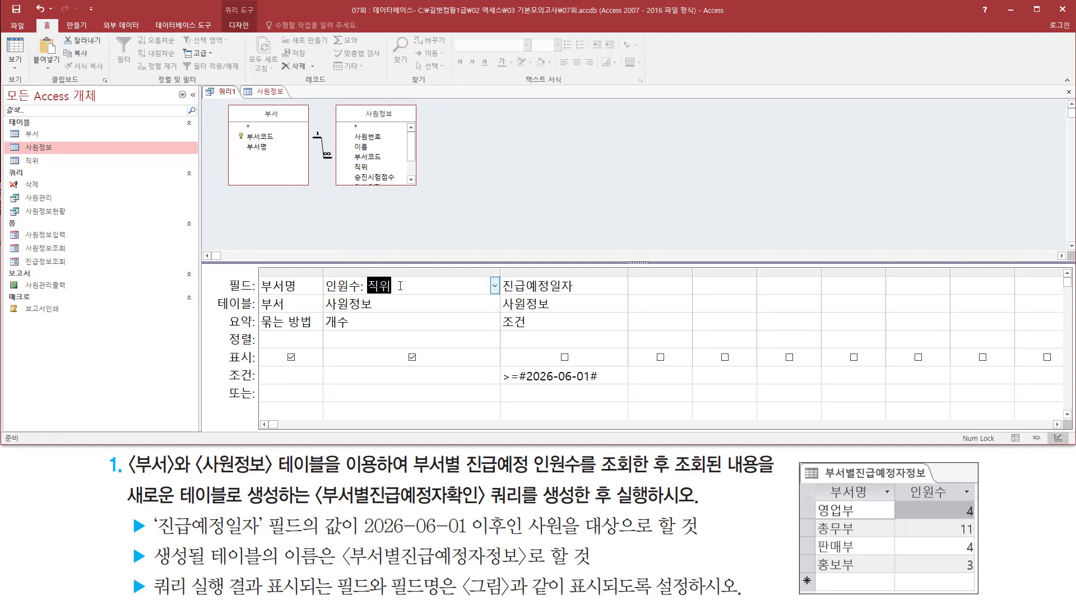
{"action": "type", "text": "승진시"}
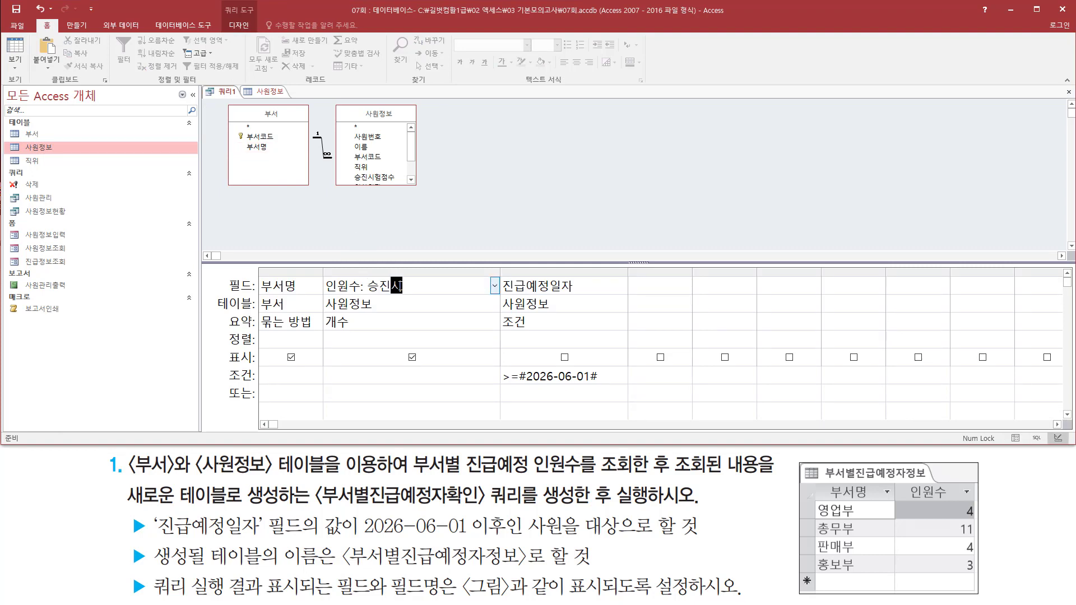
{"action": "type", "text": "험점수"}
{"action": "left_click", "coordinate": [415, 289]}
{"action": "key", "text": "ctrl+2"}
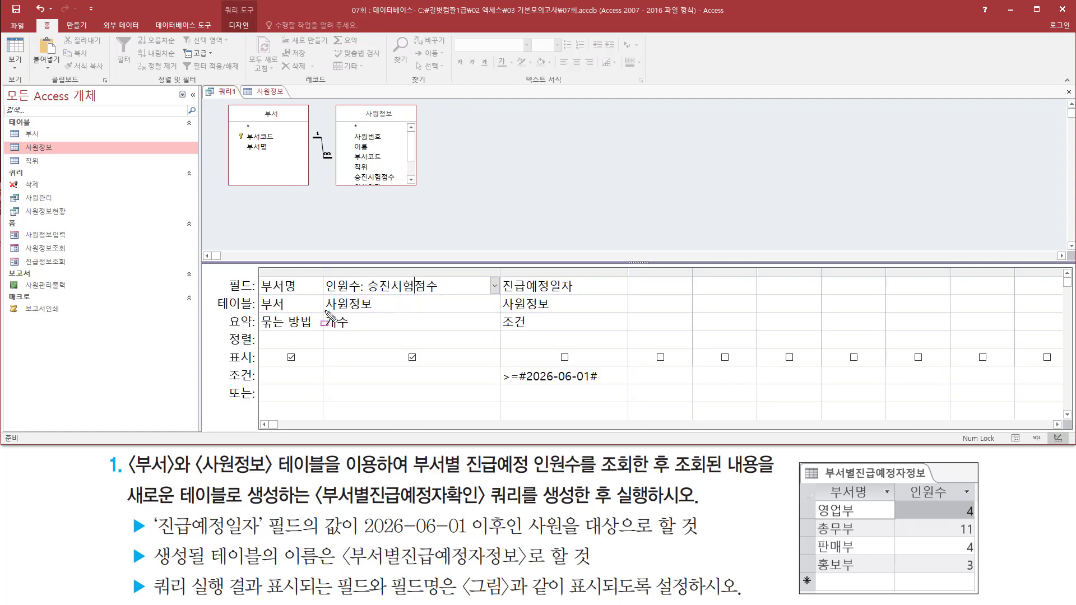
{"action": "left_click_drag", "start_coordinate": [324, 311], "coordinate": [356, 329]}
{"action": "key", "text": "Escape"}
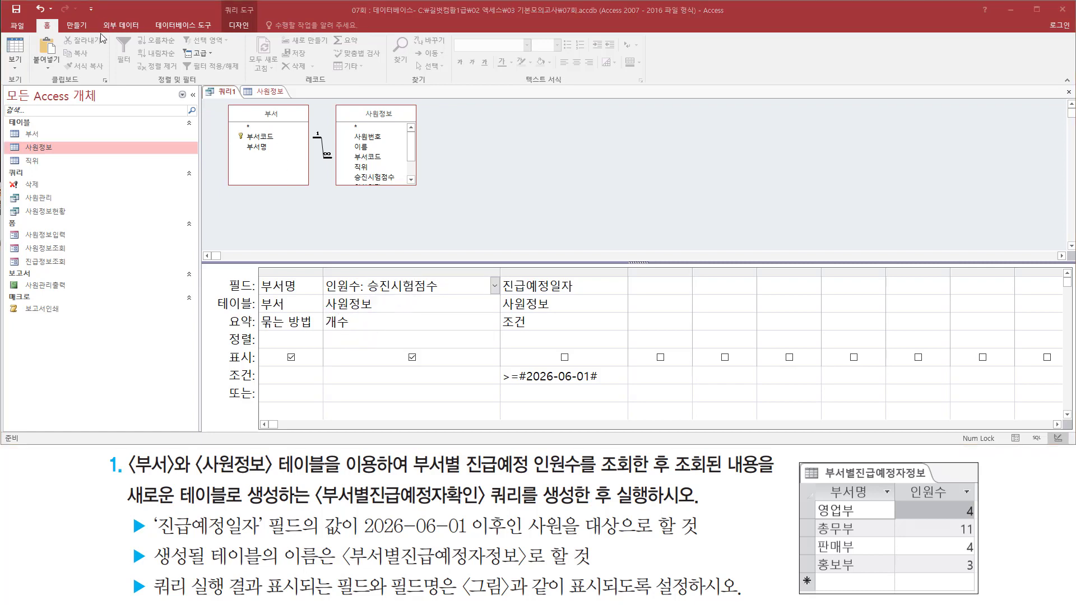
- Run the query with 승진시험점수 as the counted field and check the 인원수 values per department
{"action": "left_click", "coordinate": [237, 25]}
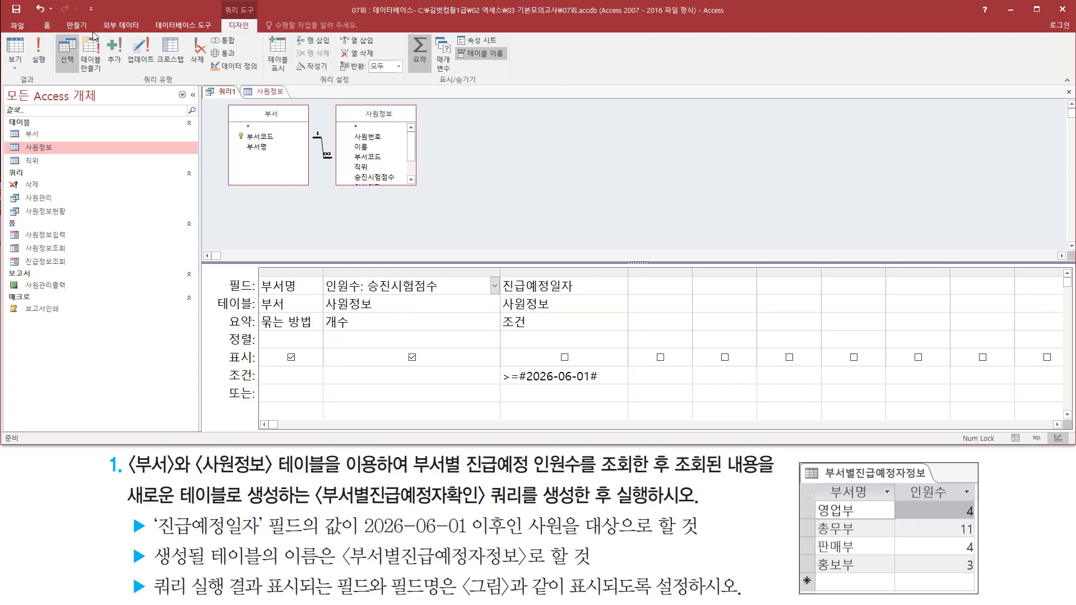
{"action": "left_click", "coordinate": [38, 53]}
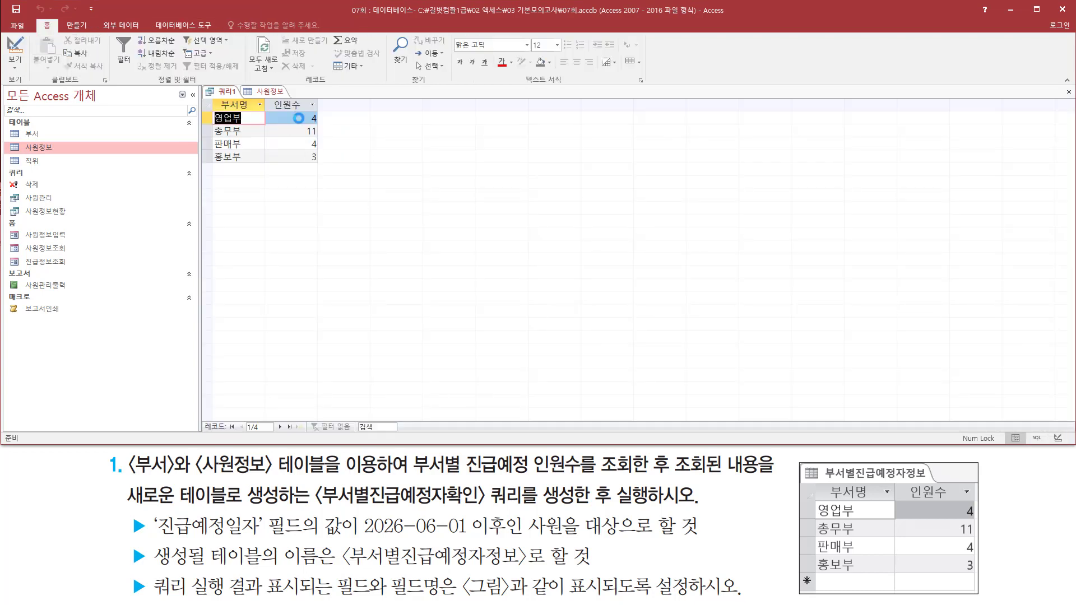
{"action": "left_click_drag", "start_coordinate": [297, 112], "coordinate": [334, 164]}
{"action": "key", "text": "Escape"}
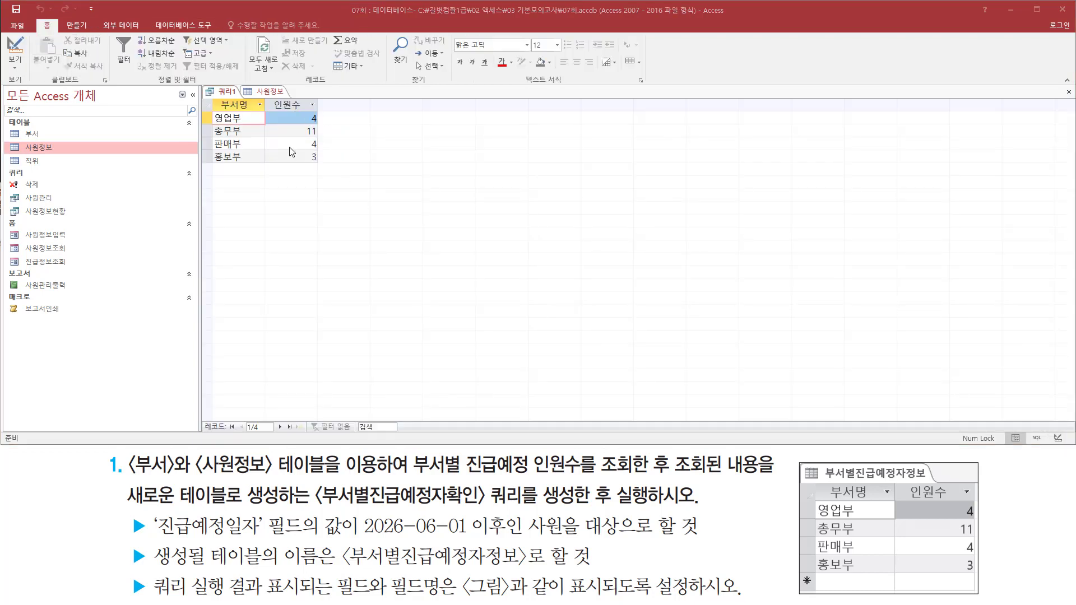
- Return the query to design view and set 사원번호 as the field counted under the alias 인원수
{"action": "right_click", "coordinate": [238, 93]}
{"action": "left_click", "coordinate": [267, 146]}
{"action": "left_click_drag", "start_coordinate": [365, 287], "coordinate": [439, 287]}
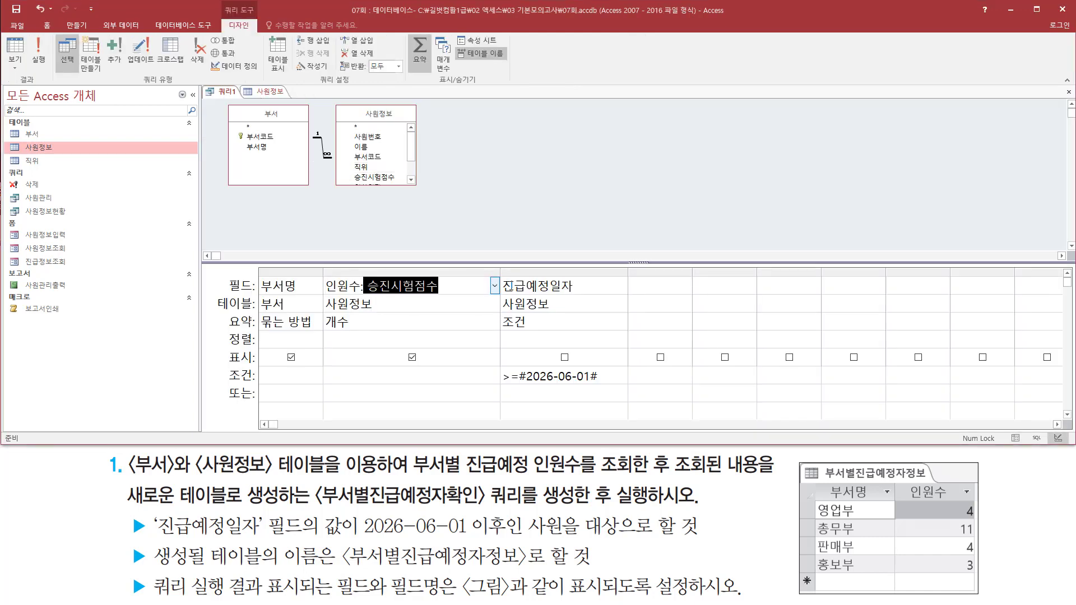
{"action": "key", "text": "BackSpace"}
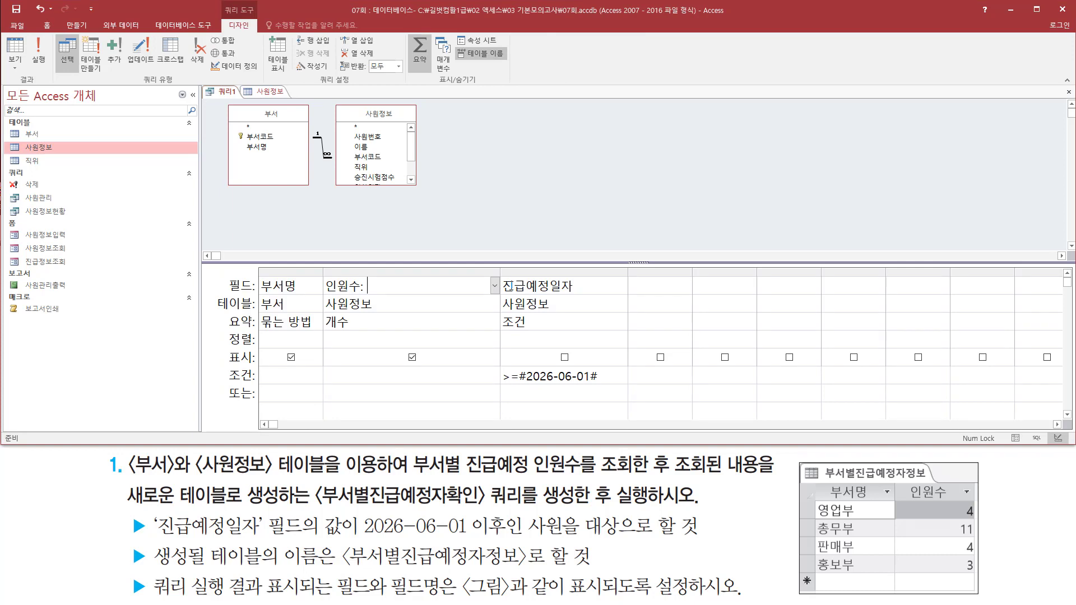
{"action": "type", "text": "사원번호"}
{"action": "key", "text": "Tab"}
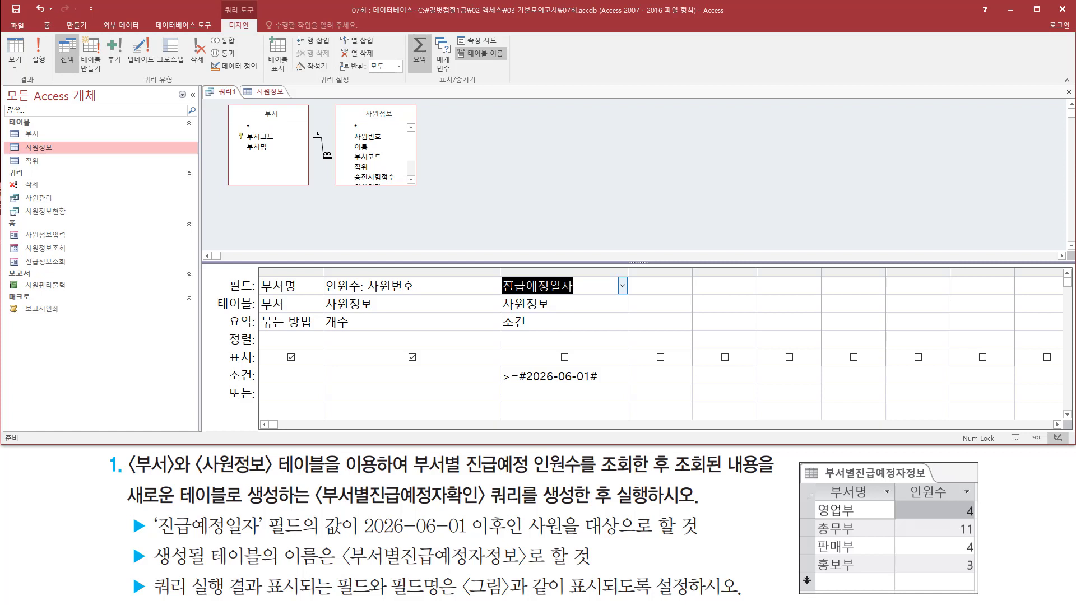
{"action": "mouse_move", "coordinate": [319, 274]}
{"action": "left_mouse_down"}
{"action": "mouse_move", "coordinate": [439, 337]}
{"action": "mouse_move", "coordinate": [429, 336]}
{"action": "left_mouse_up"}
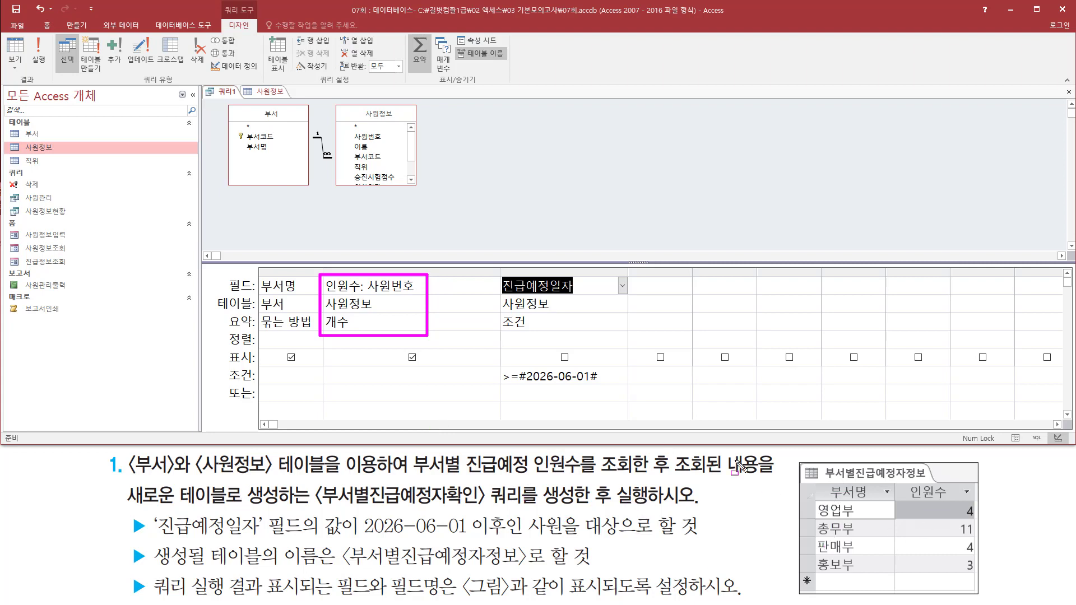
{"action": "left_click_drag", "start_coordinate": [678, 477], "coordinate": [768, 477]}
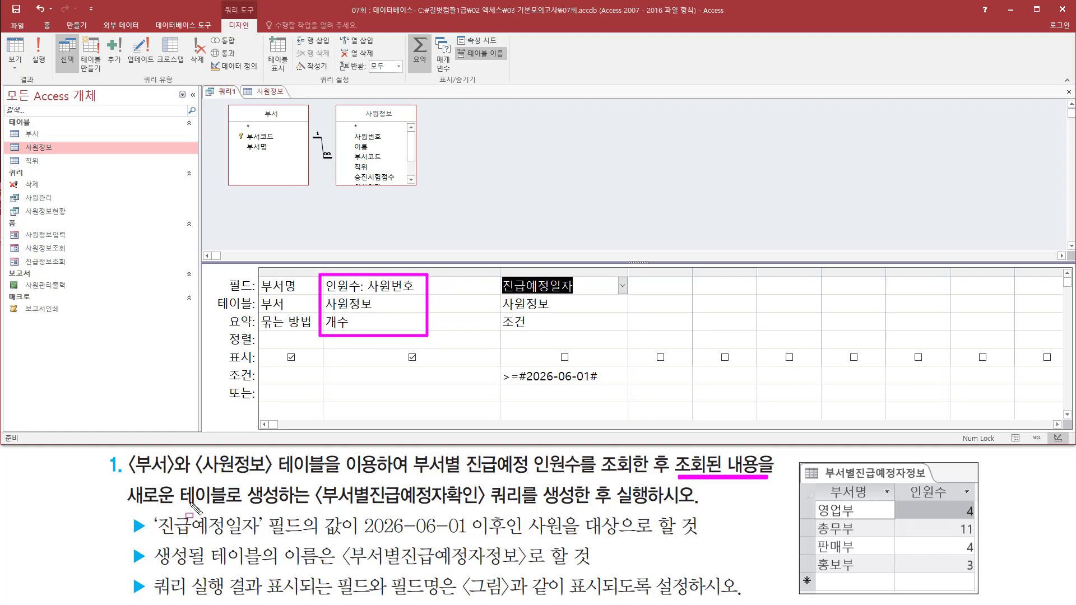
{"action": "mouse_move", "coordinate": [121, 485]}
{"action": "left_mouse_down"}
{"action": "mouse_move", "coordinate": [147, 507]}
{"action": "mouse_move", "coordinate": [285, 511]}
{"action": "left_mouse_up"}
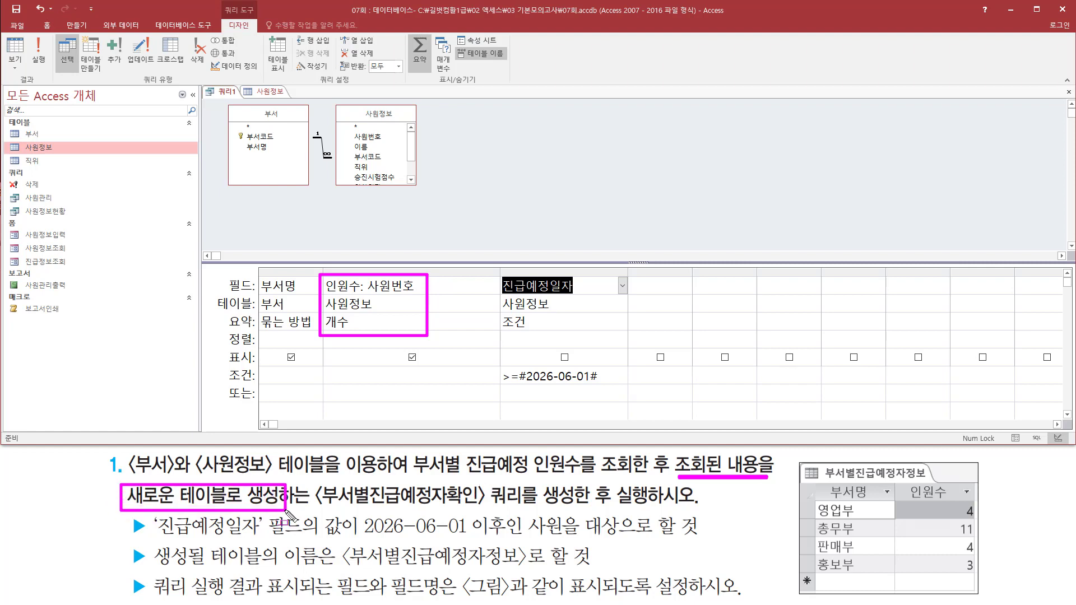
{"action": "key", "text": "Escape"}
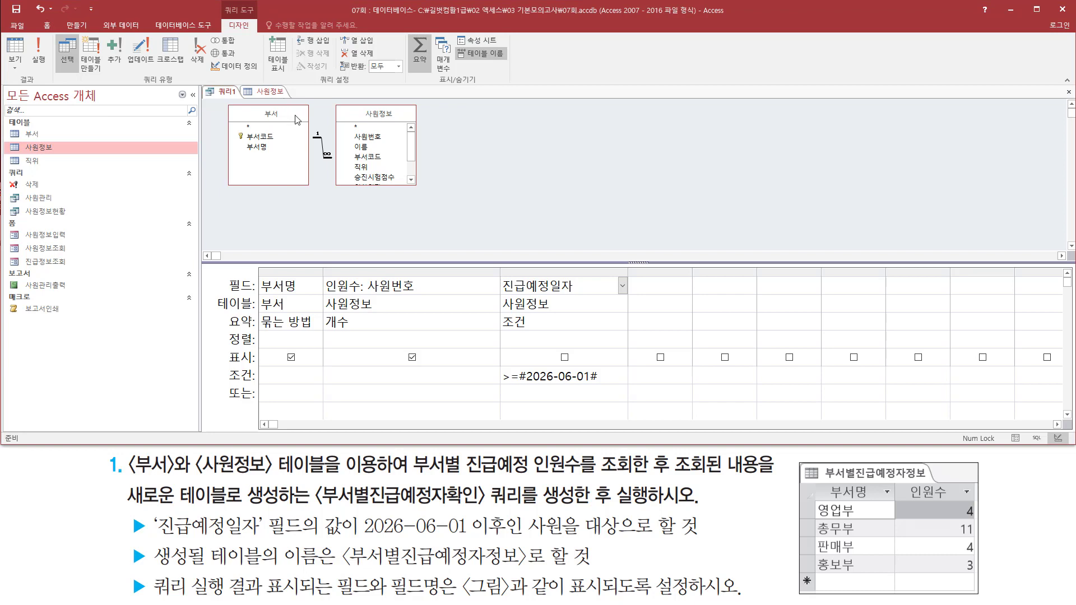
{"action": "key", "text": "ctrl+shift+d"}
{"action": "mouse_move", "coordinate": [220, 0]}
{"action": "left_mouse_down"}
{"action": "mouse_move", "coordinate": [255, 16]}
{"action": "mouse_move", "coordinate": [253, 32]}
{"action": "left_mouse_up"}
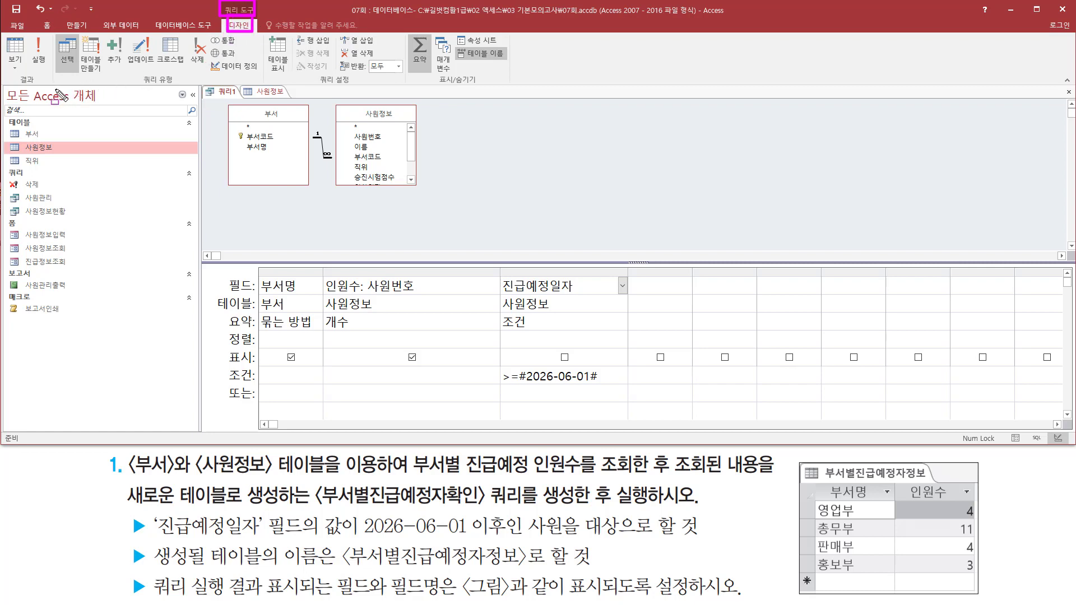
- Convert the query to a make-table query that creates 부서별진급예정자정보 in the current database
{"action": "mouse_move", "coordinate": [53, 88]}
{"action": "left_mouse_down"}
{"action": "mouse_move", "coordinate": [254, 88]}
{"action": "mouse_move", "coordinate": [265, 30]}
{"action": "left_mouse_up"}
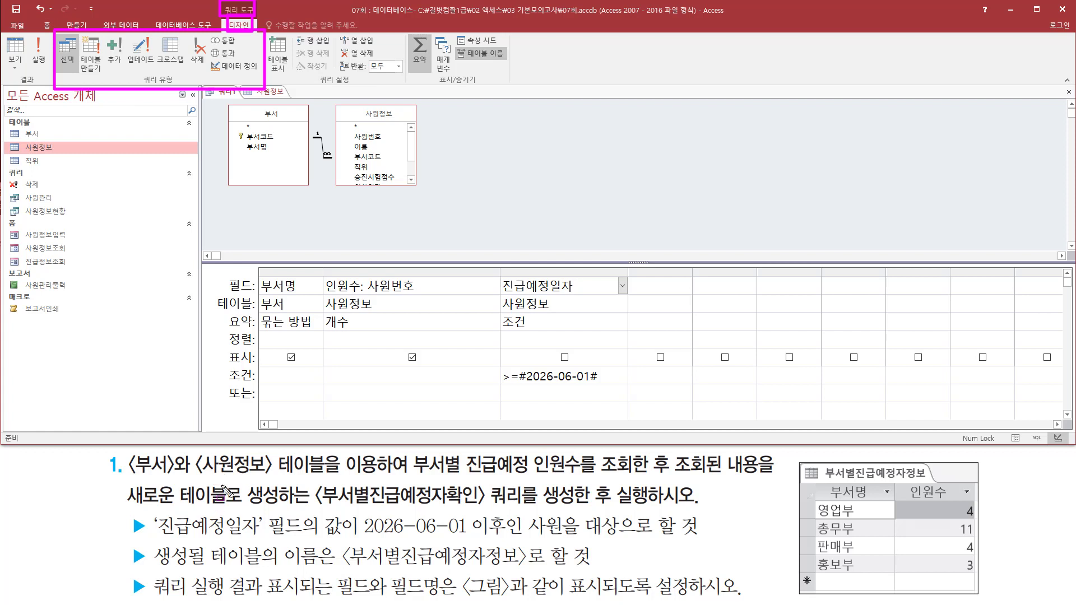
{"action": "left_click_drag", "start_coordinate": [82, 35], "coordinate": [103, 73]}
{"action": "left_click", "coordinate": [91, 53]}
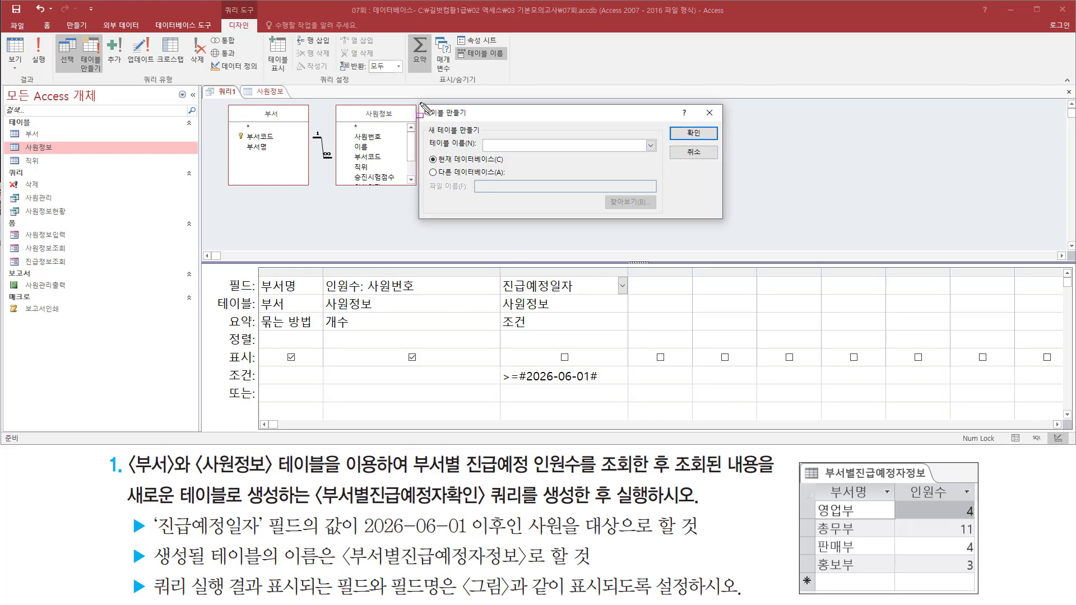
{"action": "mouse_move", "coordinate": [420, 102]}
{"action": "left_mouse_down"}
{"action": "mouse_move", "coordinate": [425, 158]}
{"action": "mouse_move", "coordinate": [594, 206]}
{"action": "mouse_move", "coordinate": [729, 229]}
{"action": "left_mouse_up"}
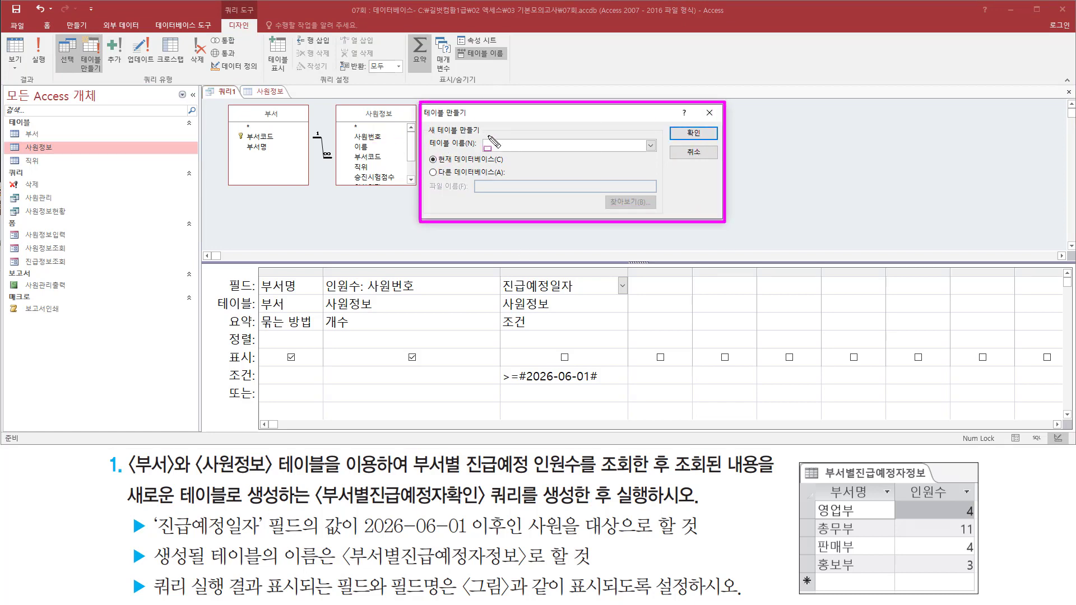
{"action": "left_click_drag", "start_coordinate": [427, 151], "coordinate": [652, 153]}
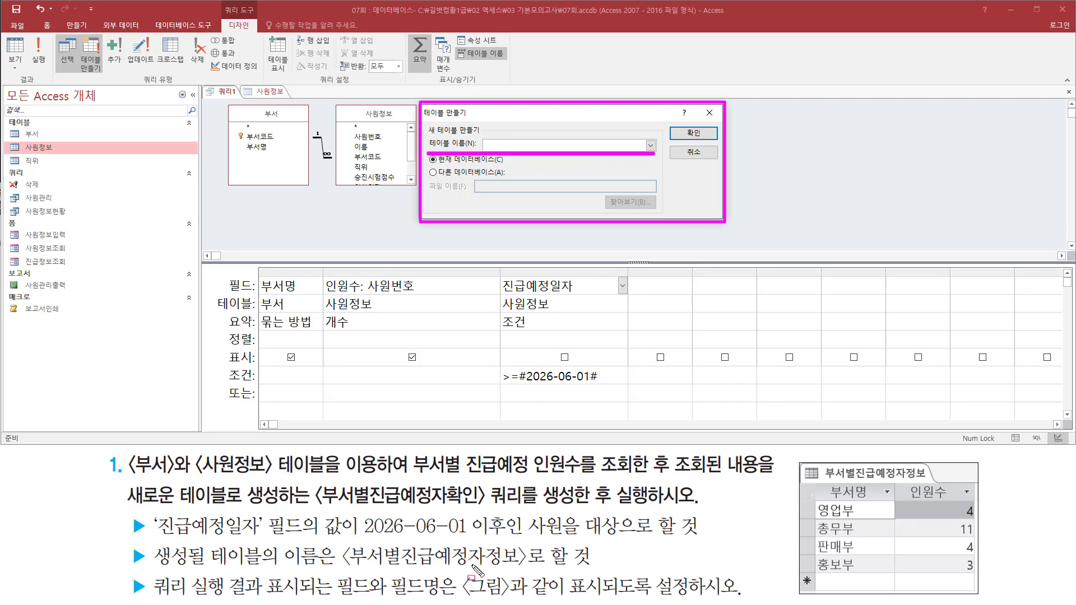
{"action": "mouse_move", "coordinate": [150, 568]}
{"action": "left_mouse_down"}
{"action": "mouse_move", "coordinate": [330, 568]}
{"action": "mouse_move", "coordinate": [356, 543]}
{"action": "mouse_move", "coordinate": [371, 571]}
{"action": "mouse_move", "coordinate": [530, 573]}
{"action": "left_mouse_up"}
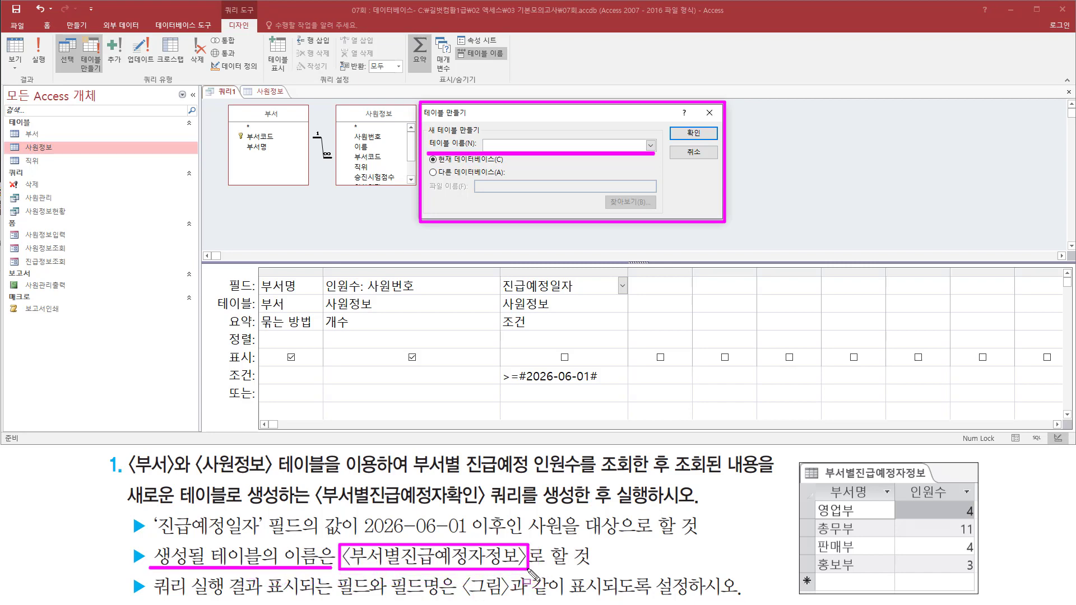
{"action": "key", "text": "Escape"}
{"action": "left_click", "coordinate": [513, 149]}
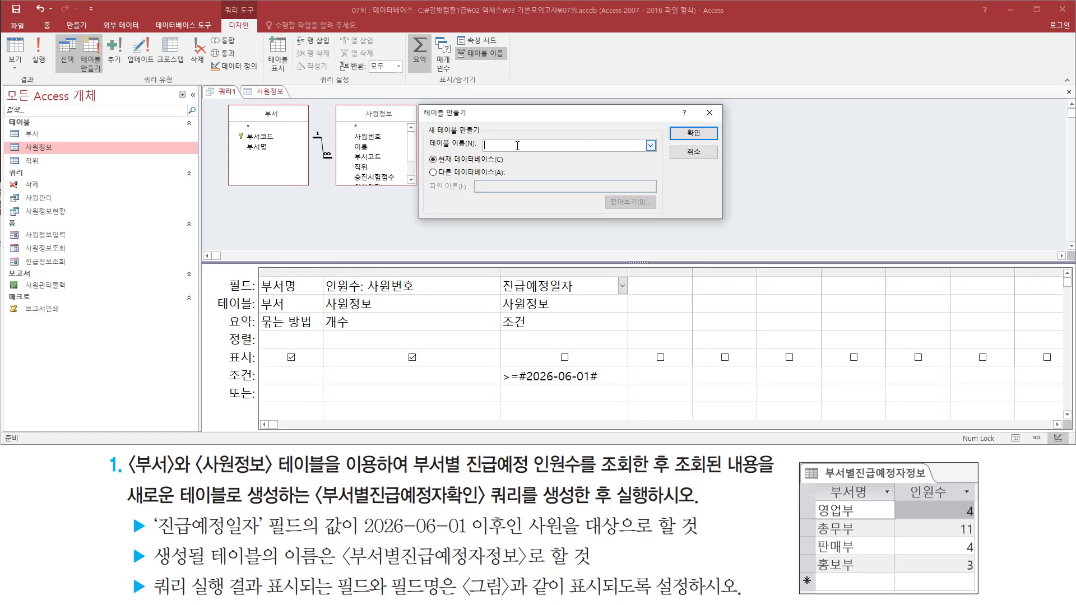
{"action": "type", "text": "부서별진급예정자정보"}
{"action": "left_click_drag", "start_coordinate": [667, 123], "coordinate": [713, 144]}
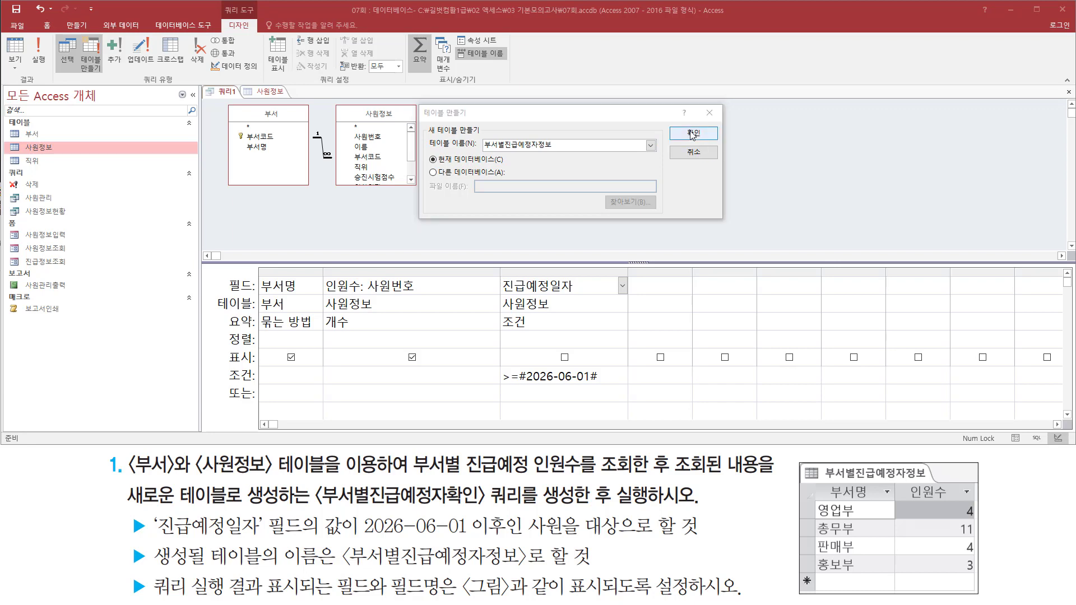
{"action": "left_click", "coordinate": [694, 133]}
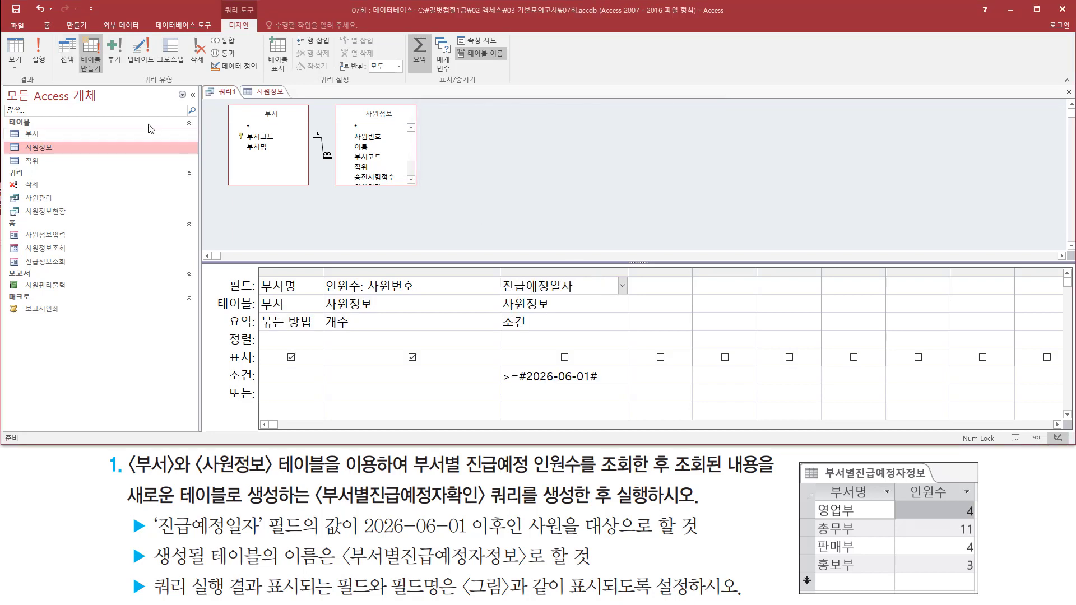
{"action": "left_click_drag", "start_coordinate": [84, 36], "coordinate": [115, 81]}
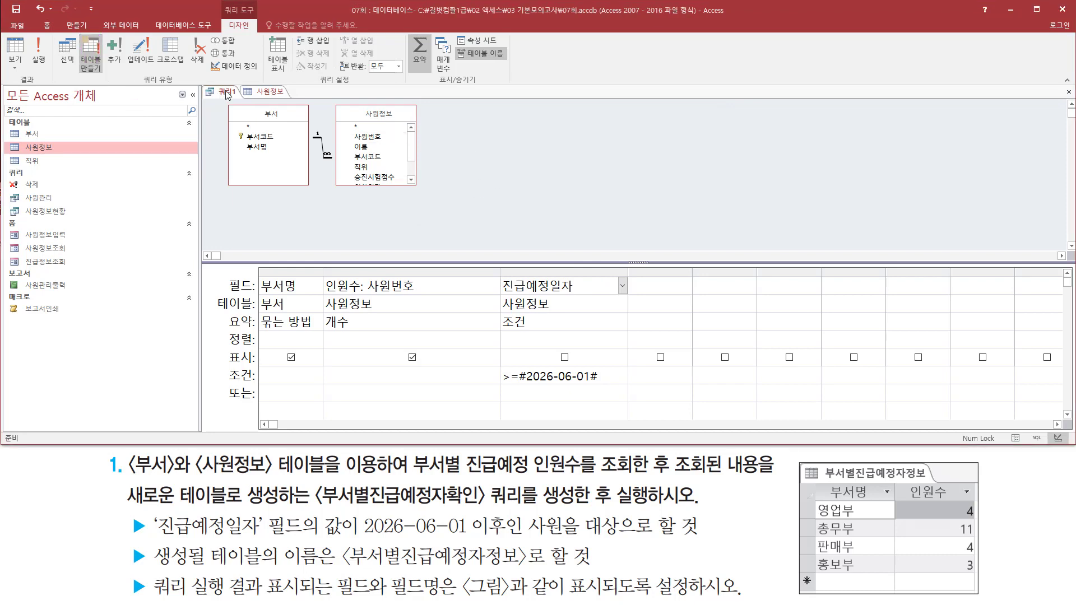
- Close the open 사원정보 table
{"action": "left_click", "coordinate": [271, 92]}
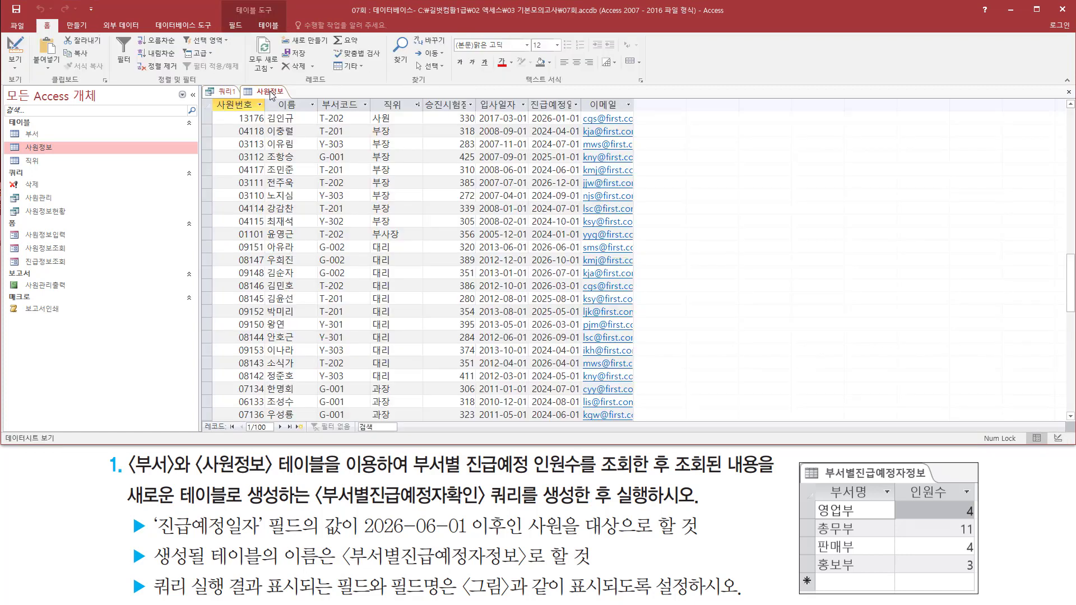
{"action": "right_click", "coordinate": [271, 94]}
{"action": "left_click", "coordinate": [283, 115]}
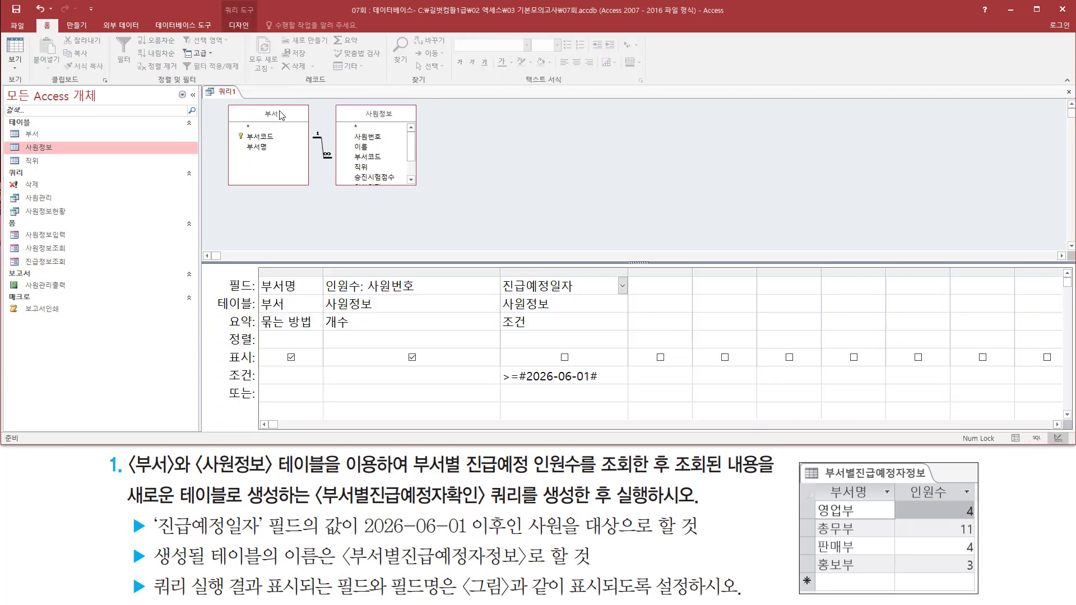
- Close the query design and save the query as 부서별진급예정자확인
{"action": "right_click", "coordinate": [220, 93]}
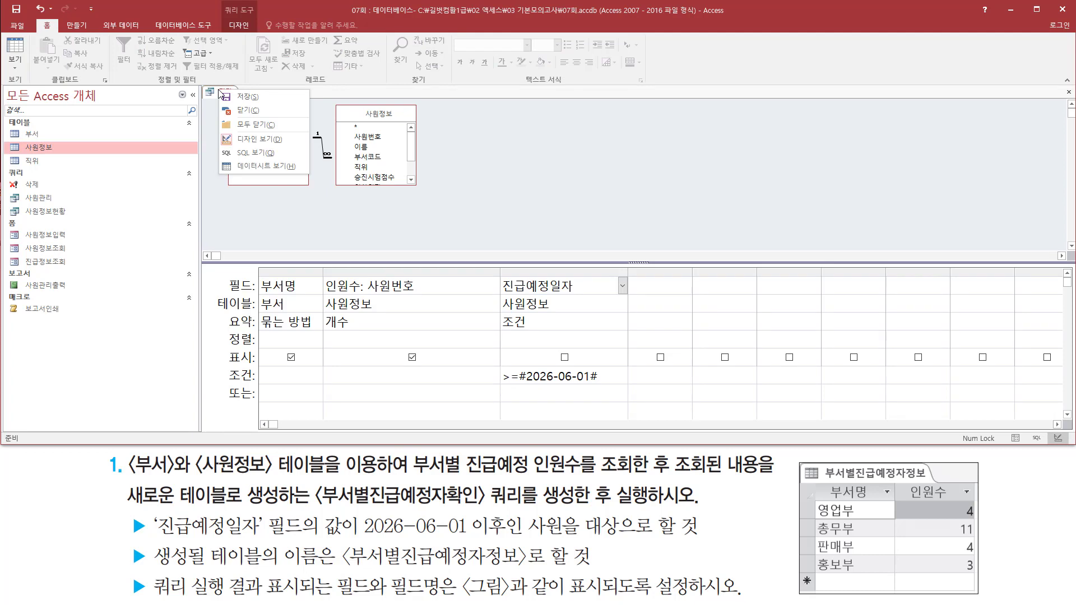
{"action": "left_click", "coordinate": [252, 116]}
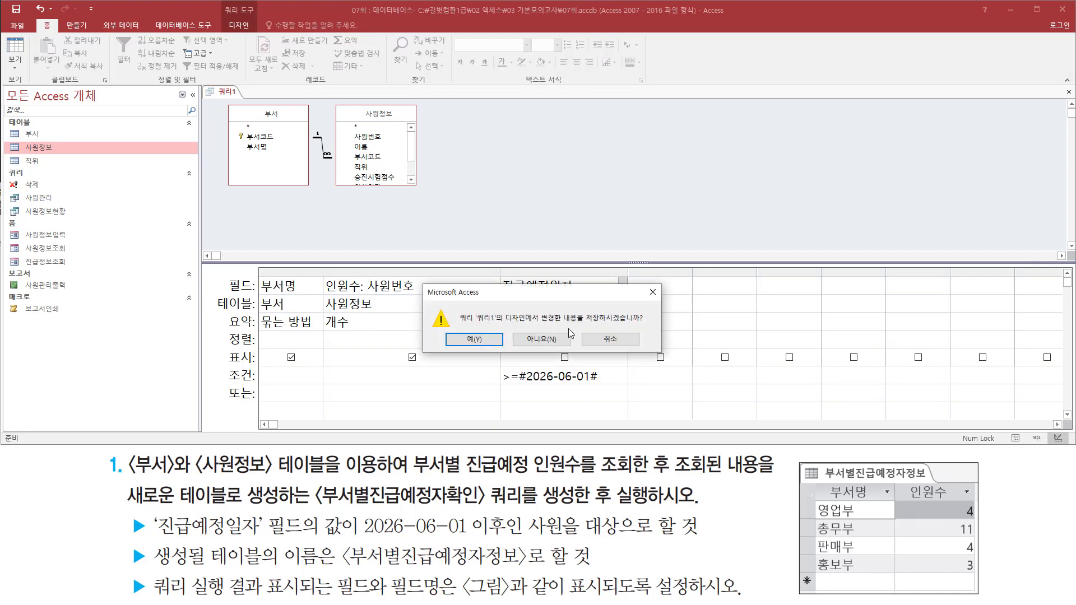
{"action": "left_click", "coordinate": [460, 337]}
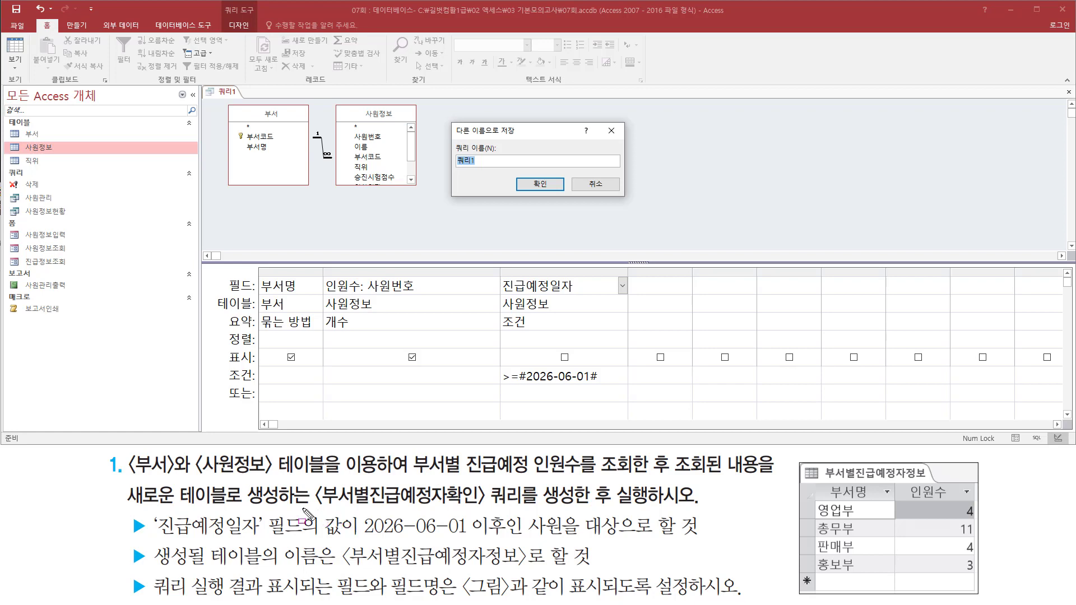
{"action": "left_click_drag", "start_coordinate": [303, 509], "coordinate": [533, 509]}
{"action": "key", "text": "Escape"}
{"action": "left_click", "coordinate": [513, 136]}
{"action": "type", "text": "부서별진급예정자확인"}
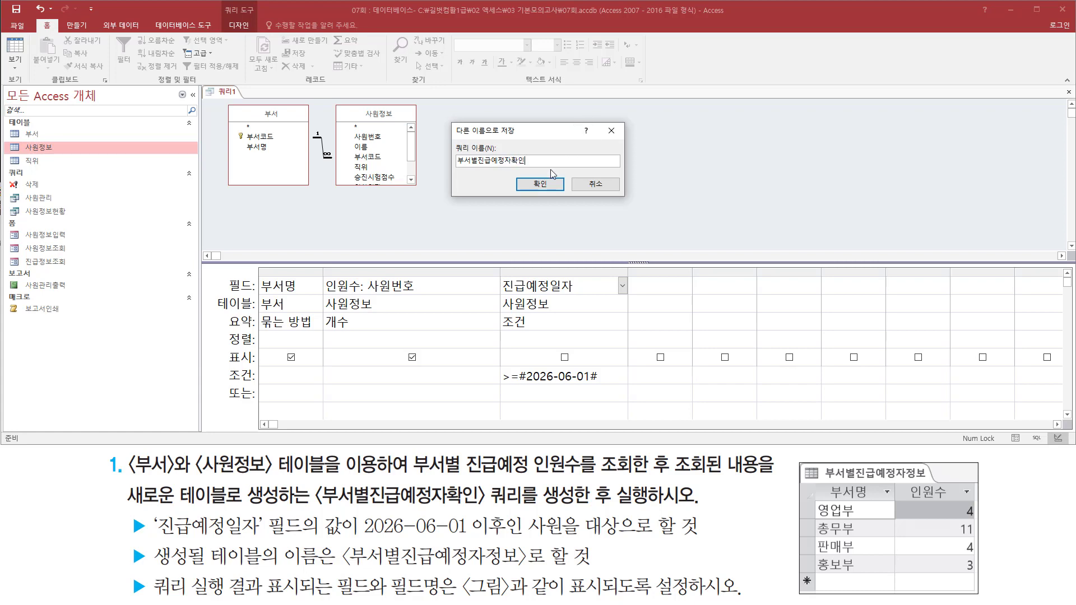
{"action": "left_click_drag", "start_coordinate": [520, 173], "coordinate": [567, 198]}
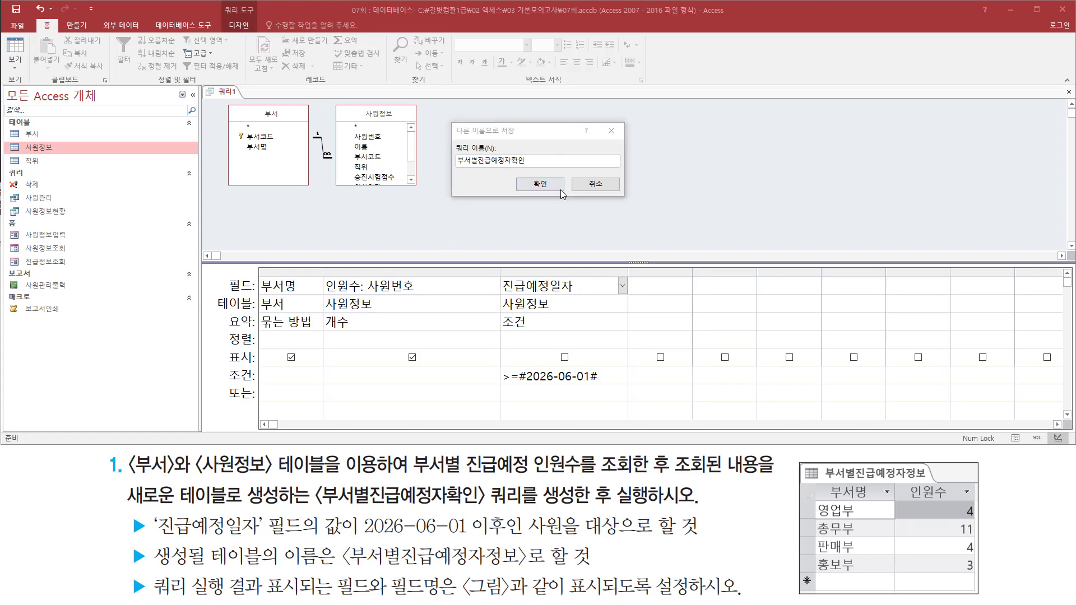
{"action": "left_click", "coordinate": [546, 185]}
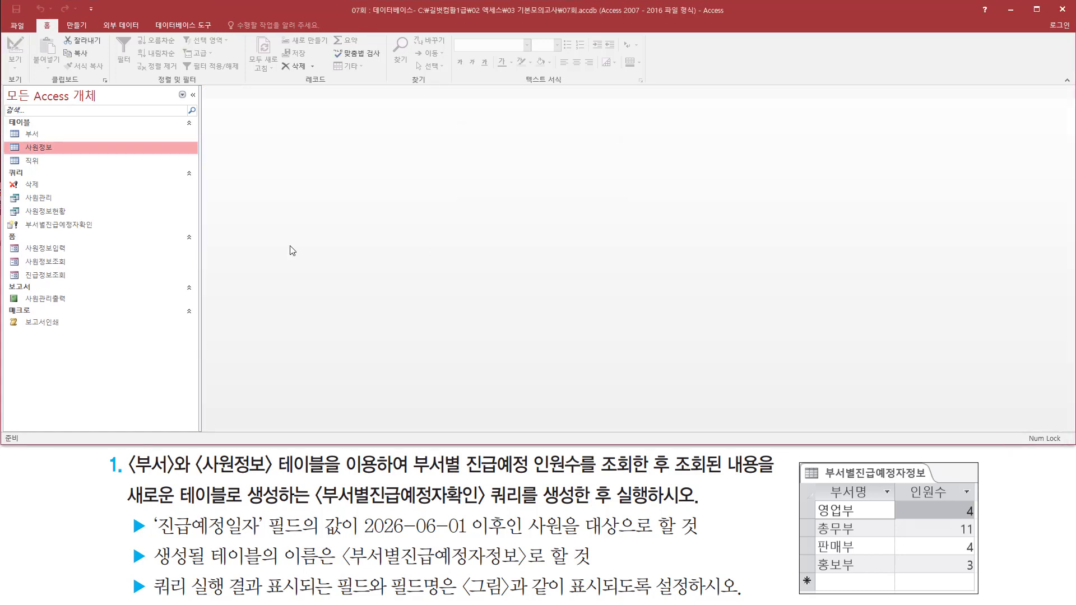
- Run the saved 부서별진급예정자확인 query and accept both confirmations so that it creates the new table
{"action": "left_click_drag", "start_coordinate": [19, 231], "coordinate": [93, 232]}
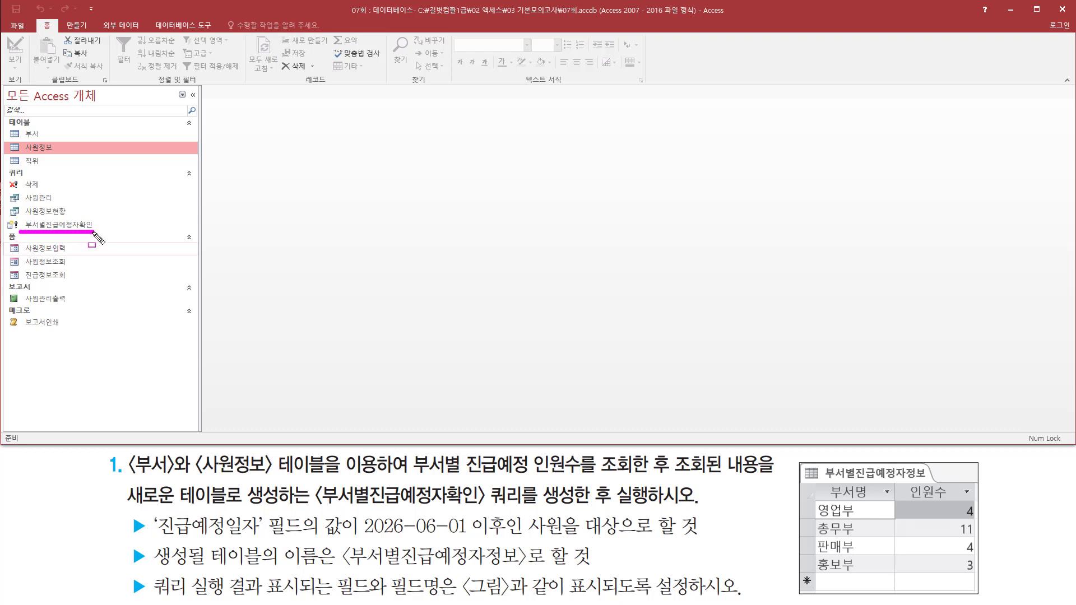
{"action": "left_click_drag", "start_coordinate": [317, 508], "coordinate": [702, 508]}
{"action": "key", "text": "Escape"}
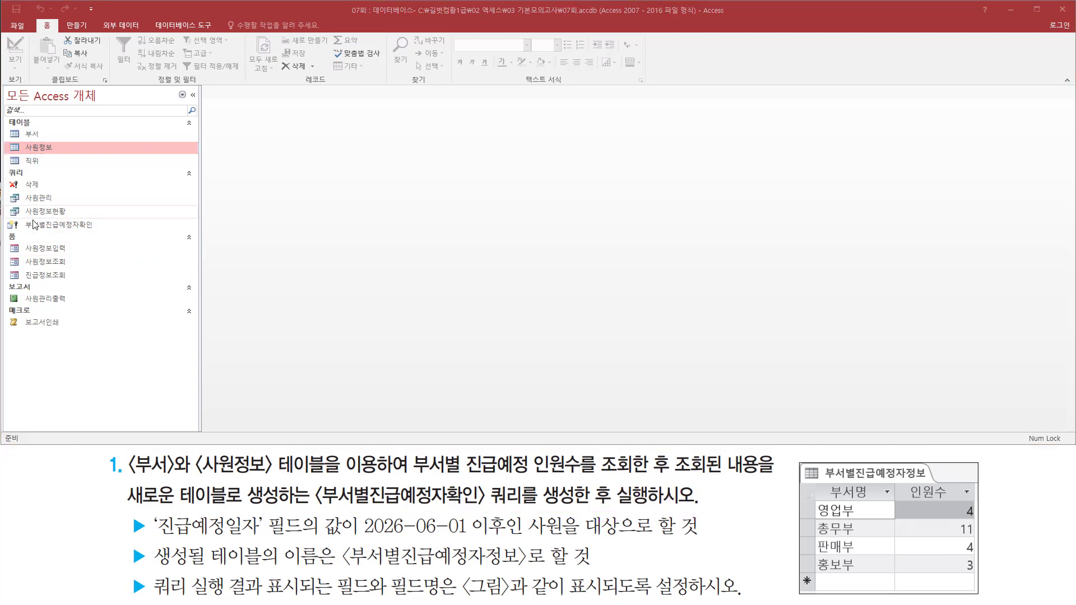
{"action": "left_click", "coordinate": [58, 227]}
{"action": "double_click", "coordinate": [61, 231]}
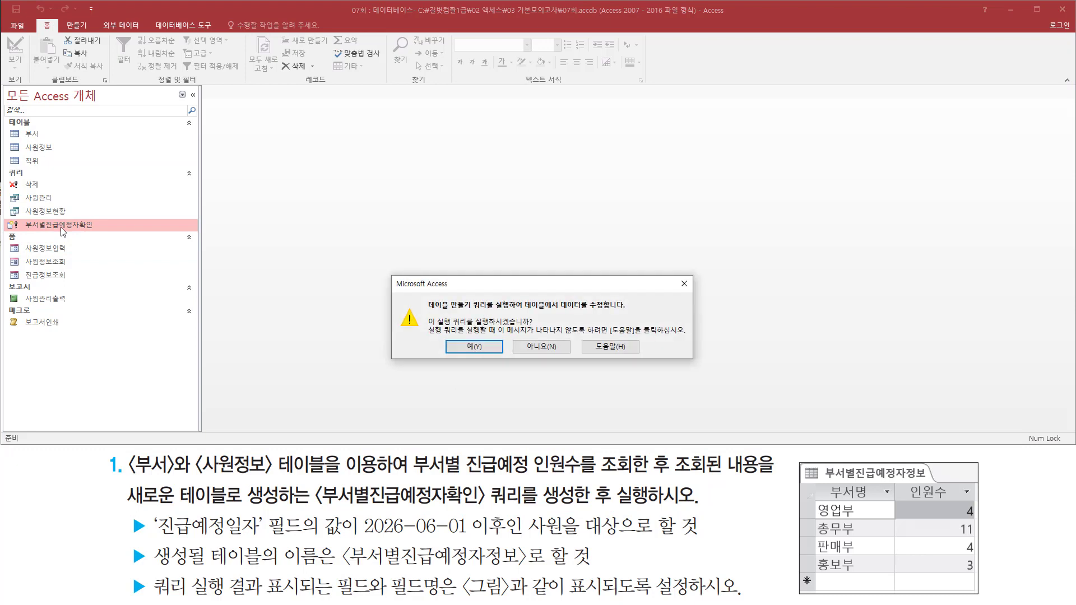
{"action": "key", "text": "ctrl+shift+d"}
{"action": "left_click_drag", "start_coordinate": [432, 315], "coordinate": [641, 317]}
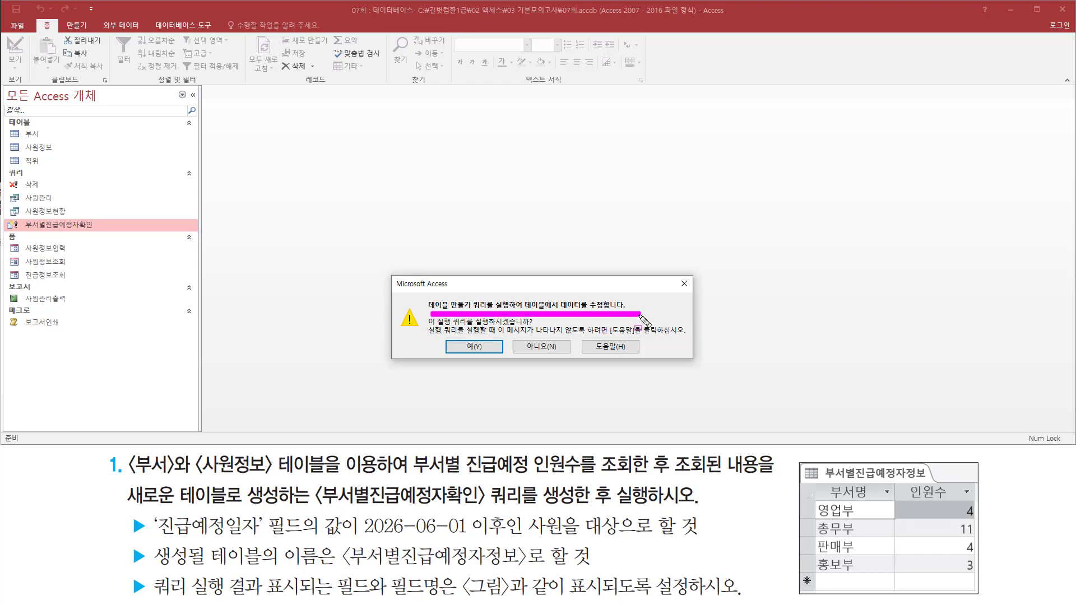
{"action": "left_click_drag", "start_coordinate": [429, 325], "coordinate": [530, 324]}
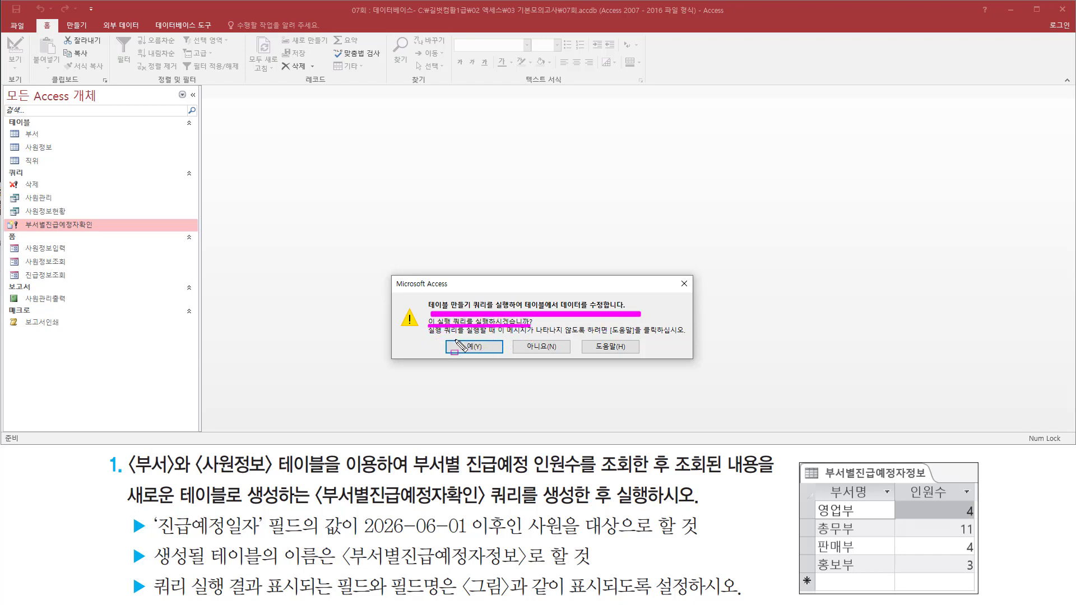
{"action": "left_click_drag", "start_coordinate": [454, 339], "coordinate": [491, 353]}
{"action": "left_click", "coordinate": [483, 347]}
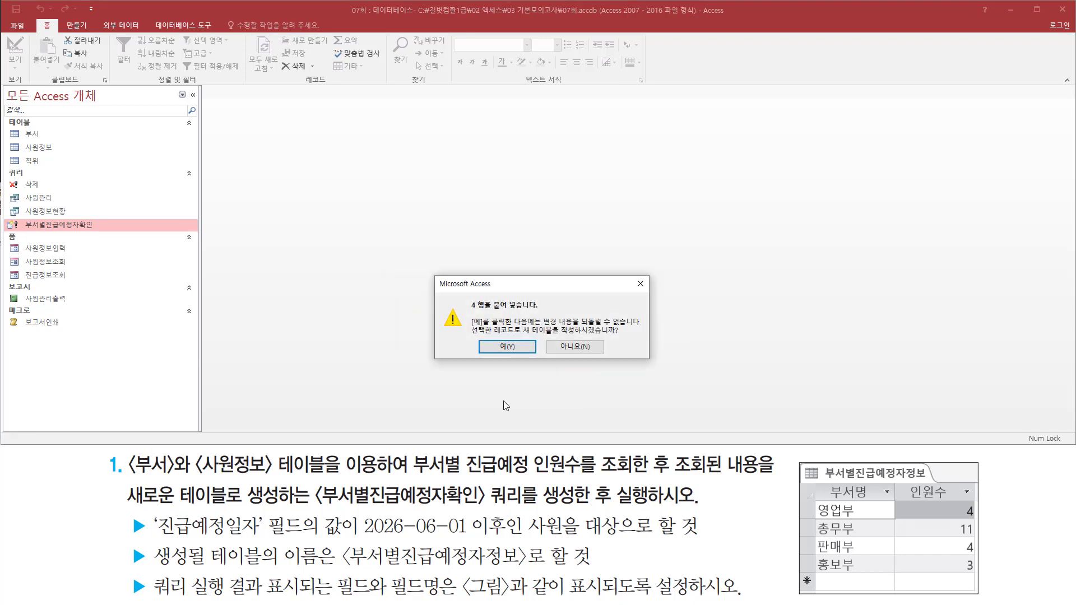
{"action": "left_click_drag", "start_coordinate": [464, 294], "coordinate": [542, 311]}
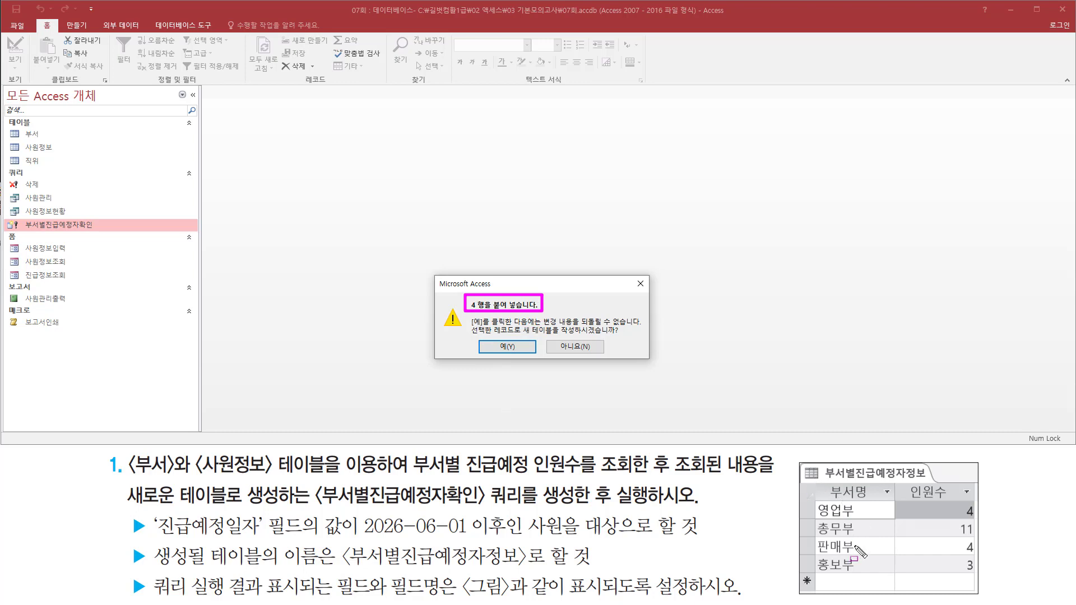
{"action": "mouse_move", "coordinate": [816, 504]}
{"action": "left_mouse_down"}
{"action": "mouse_move", "coordinate": [869, 574]}
{"action": "mouse_move", "coordinate": [978, 586]}
{"action": "mouse_move", "coordinate": [979, 572]}
{"action": "left_mouse_up"}
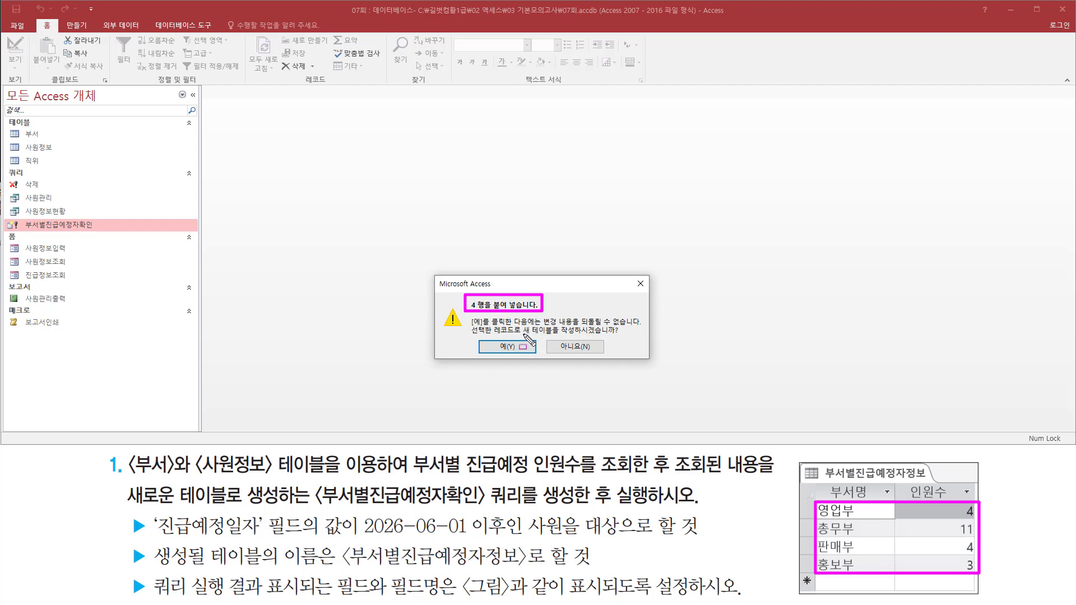
{"action": "left_click_drag", "start_coordinate": [523, 334], "coordinate": [621, 336]}
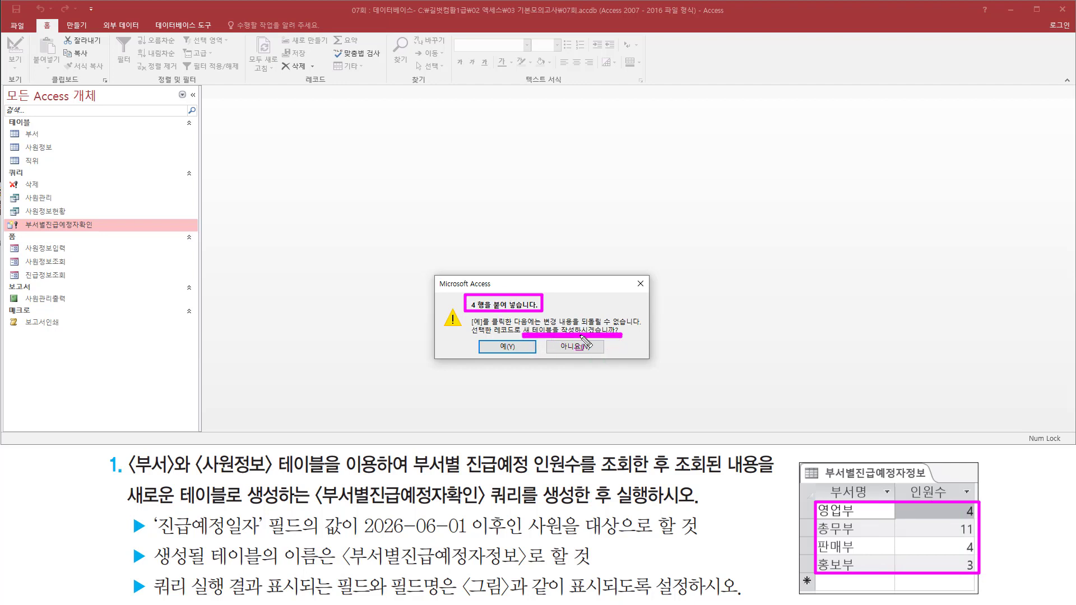
{"action": "left_click_drag", "start_coordinate": [491, 340], "coordinate": [527, 355]}
{"action": "key", "text": "Escape"}
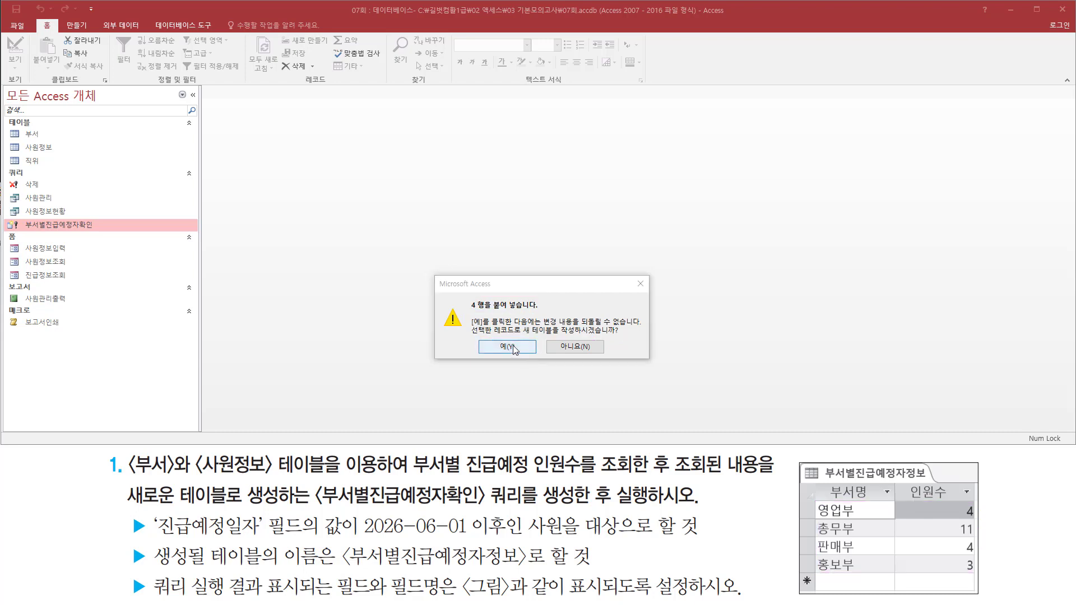
{"action": "left_click", "coordinate": [512, 347]}
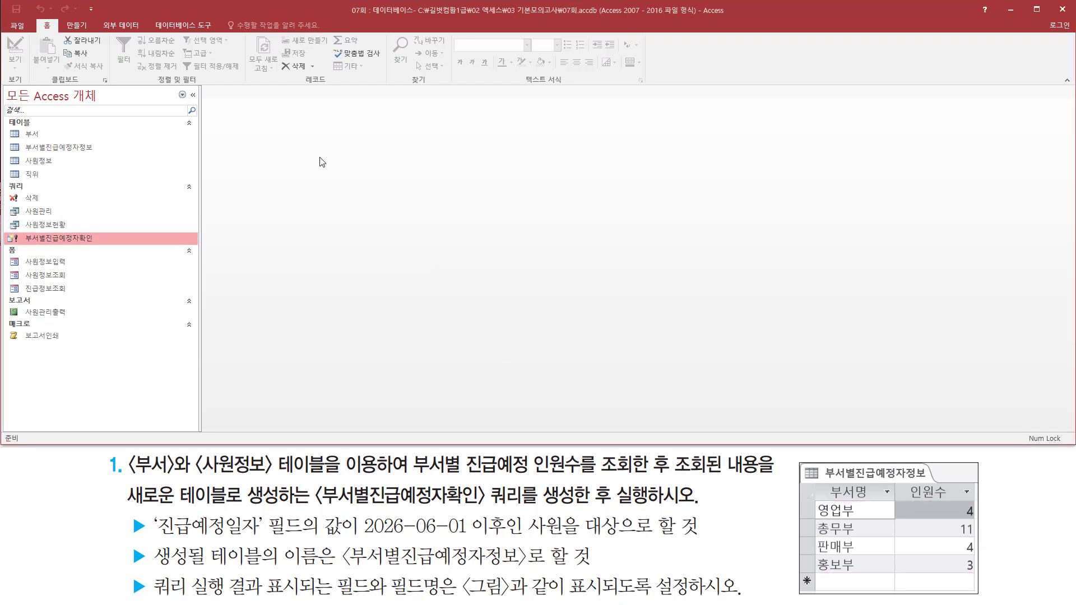
- Open the 부서별진급예정자정보 table, check its 부서명 and 인원수 records against the expected result, and close it
{"action": "key", "text": "ctrl+shift+d"}
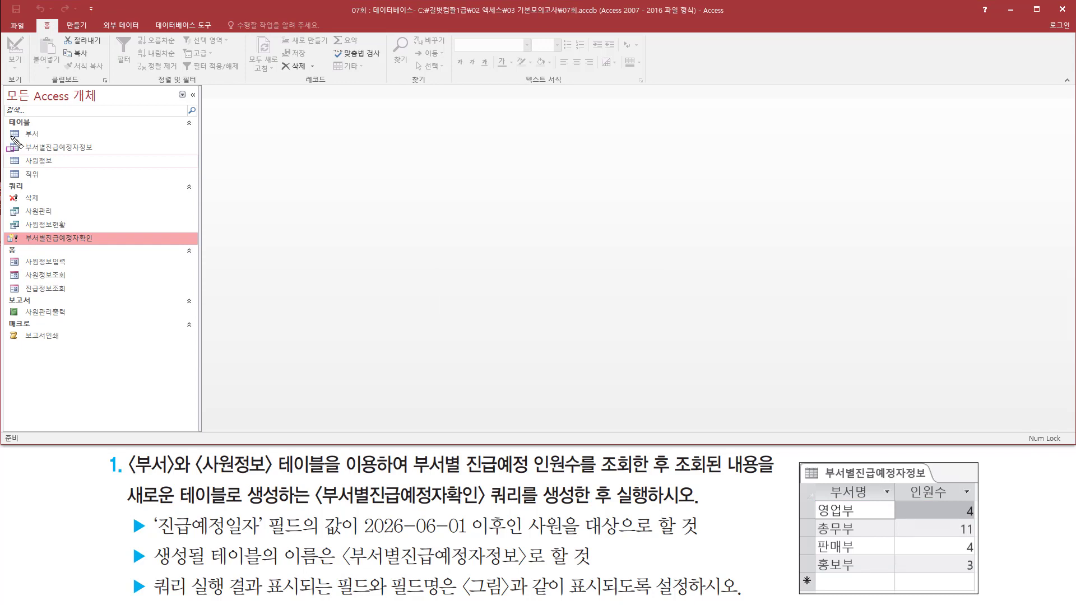
{"action": "mouse_move", "coordinate": [10, 136]}
{"action": "left_mouse_down"}
{"action": "mouse_move", "coordinate": [87, 163]}
{"action": "mouse_move", "coordinate": [107, 156]}
{"action": "left_mouse_up"}
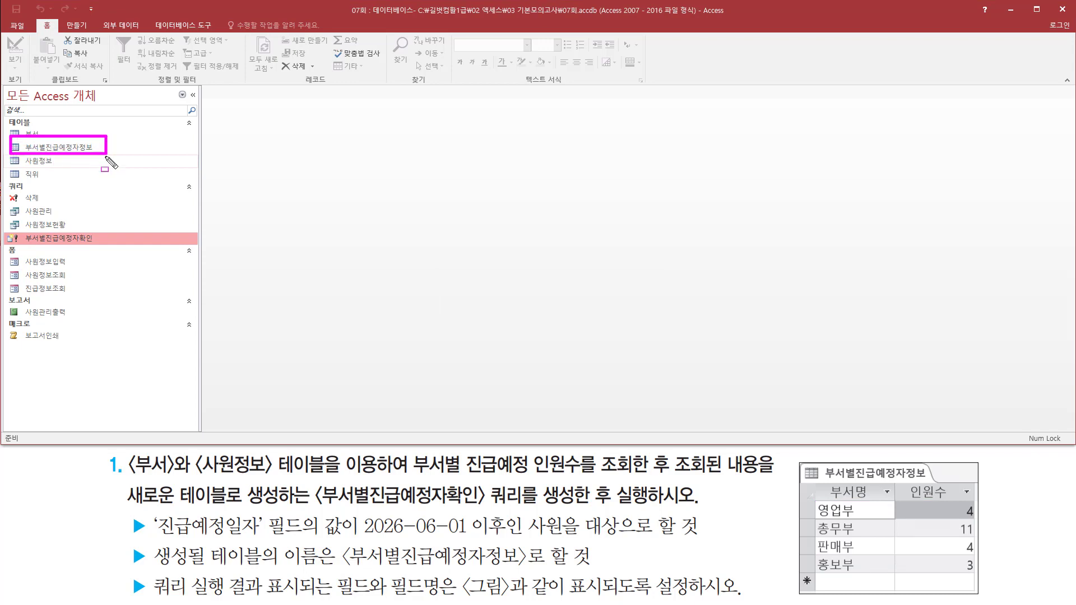
{"action": "key", "text": "Escape"}
{"action": "left_click", "coordinate": [47, 147]}
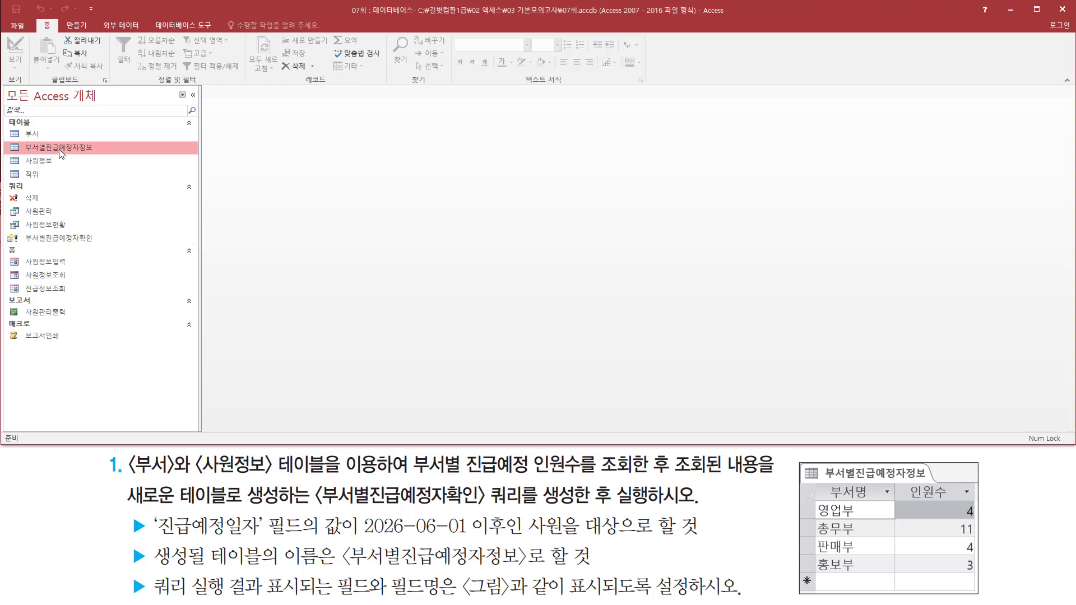
{"action": "double_click", "coordinate": [59, 149]}
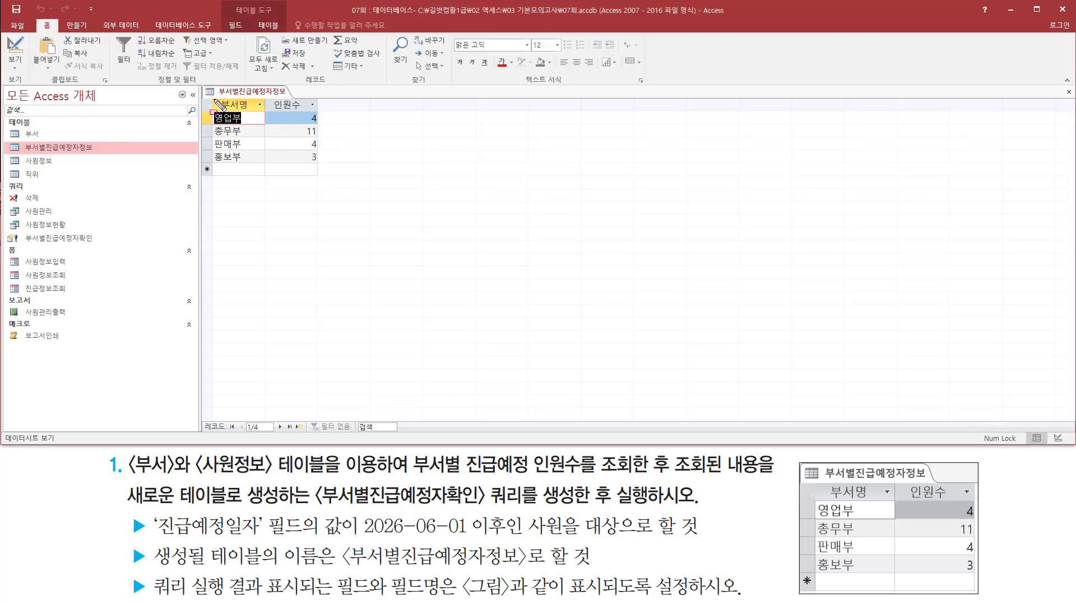
{"action": "key", "text": "ctrl+2"}
{"action": "left_click_drag", "start_coordinate": [210, 97], "coordinate": [327, 171]}
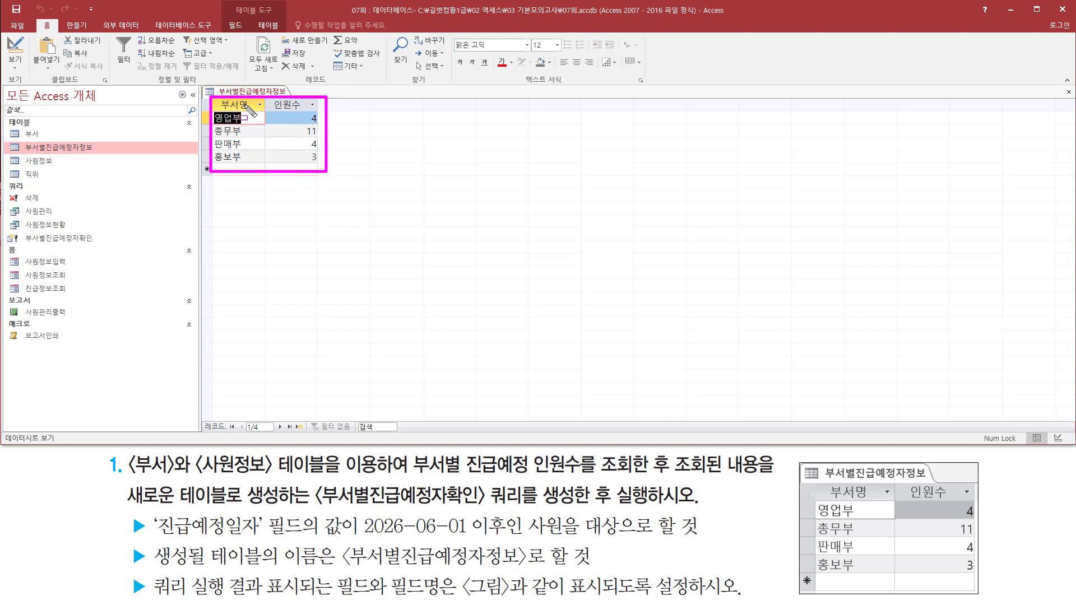
{"action": "key", "text": "Escape"}
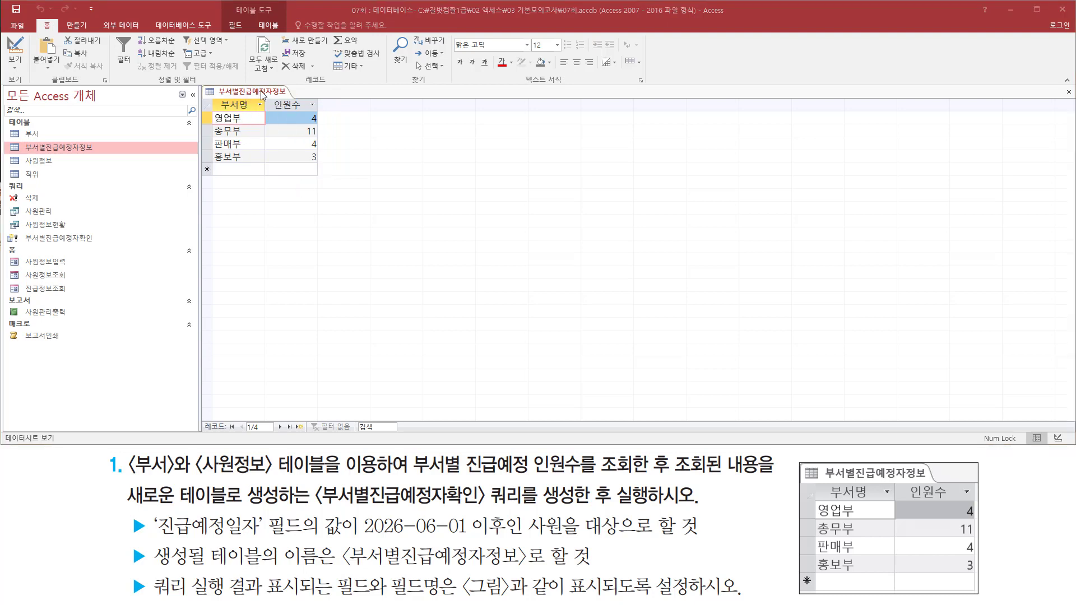
{"action": "right_click", "coordinate": [262, 95]}
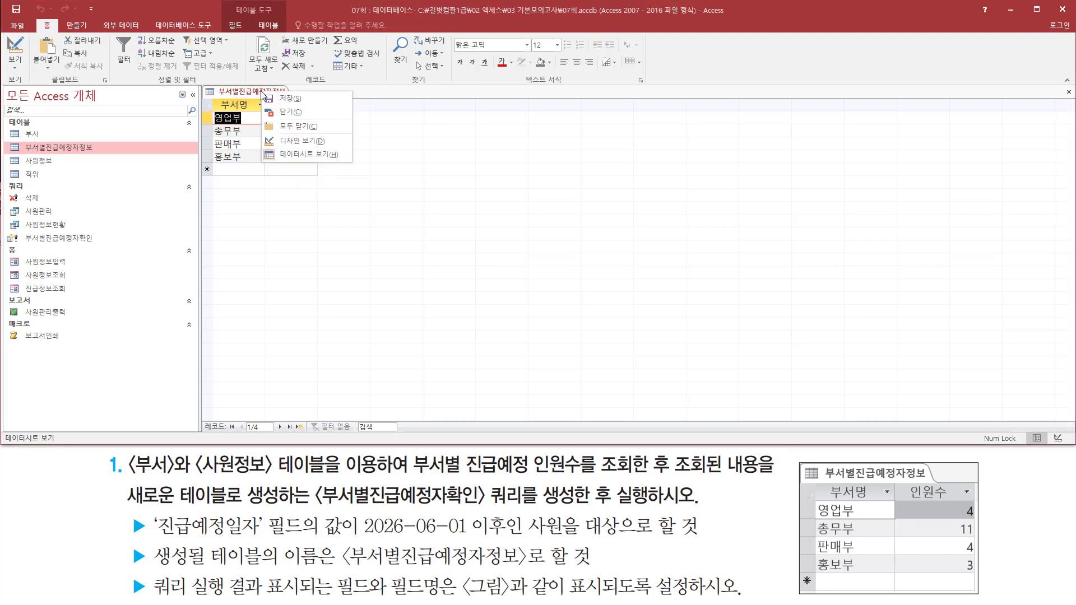
{"action": "left_click", "coordinate": [283, 112]}
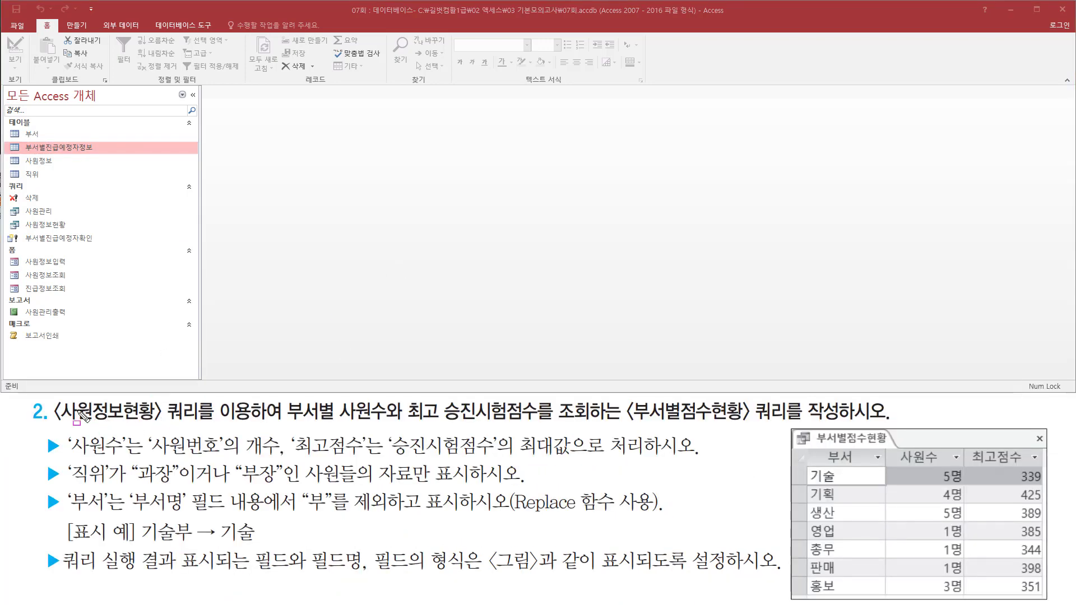
{"action": "mouse_move", "coordinate": [54, 422]}
{"action": "left_mouse_down"}
{"action": "mouse_move", "coordinate": [171, 422]}
{"action": "mouse_move", "coordinate": [202, 414]}
{"action": "mouse_move", "coordinate": [201, 399]}
{"action": "mouse_move", "coordinate": [229, 422]}
{"action": "mouse_move", "coordinate": [251, 420]}
{"action": "mouse_move", "coordinate": [284, 394]}
{"action": "mouse_move", "coordinate": [346, 429]}
{"action": "mouse_move", "coordinate": [539, 427]}
{"action": "left_mouse_up"}
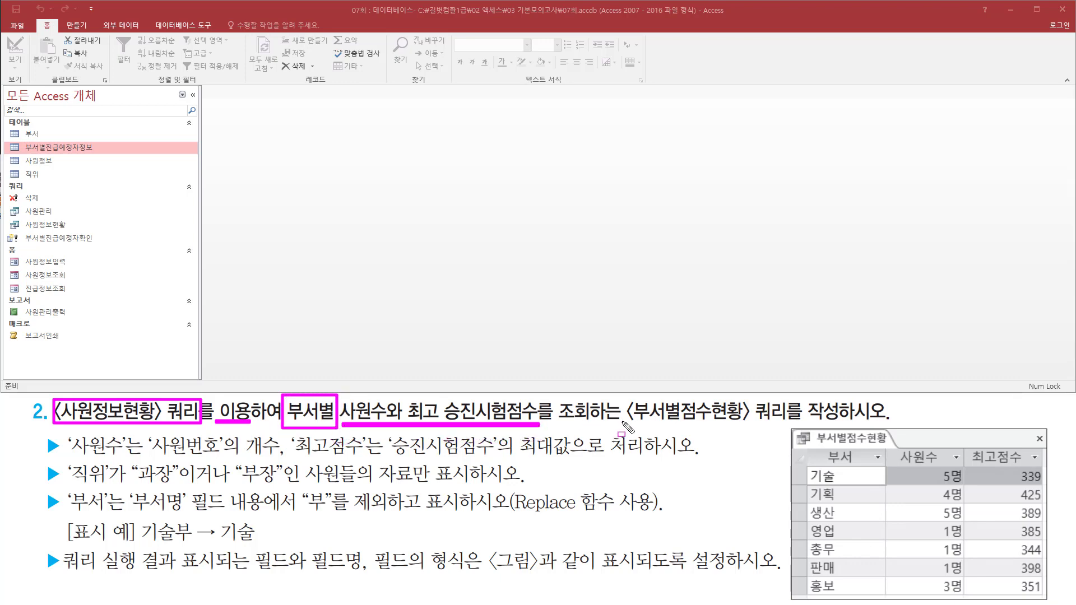
{"action": "left_click_drag", "start_coordinate": [622, 420], "coordinate": [795, 419]}
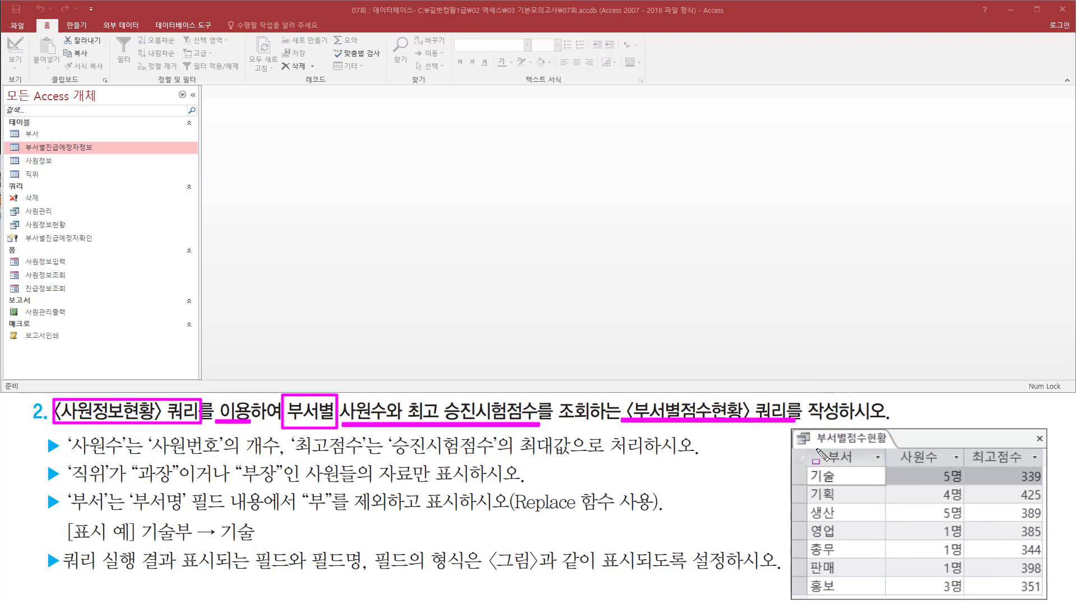
{"action": "mouse_move", "coordinate": [817, 447]}
{"action": "left_mouse_down"}
{"action": "mouse_move", "coordinate": [869, 507]}
{"action": "mouse_move", "coordinate": [879, 586]}
{"action": "left_mouse_up"}
{"action": "left_click_drag", "start_coordinate": [893, 441], "coordinate": [970, 595]}
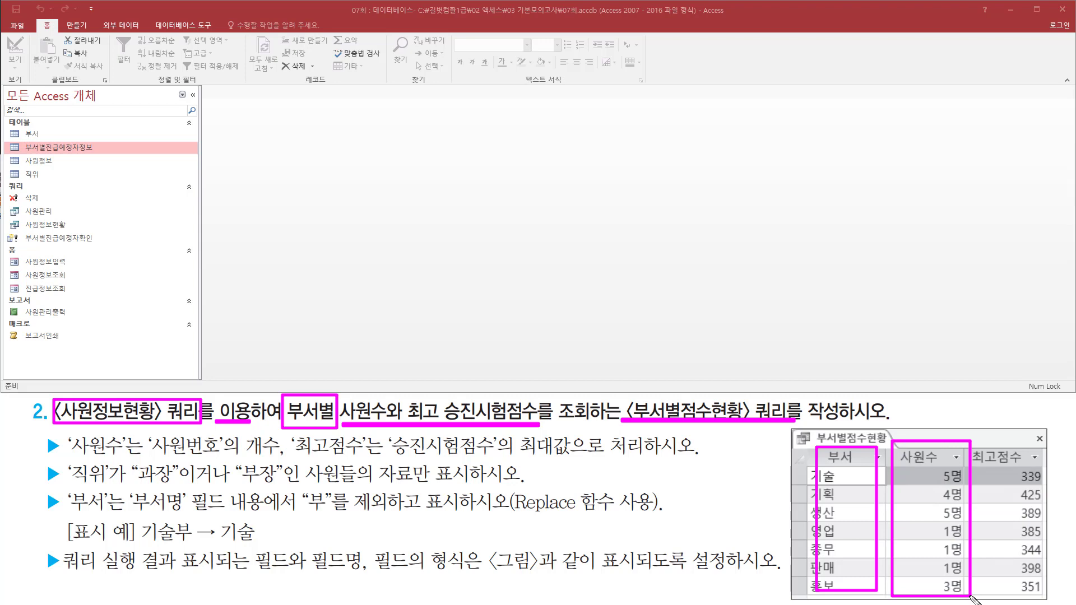
{"action": "left_click_drag", "start_coordinate": [973, 446], "coordinate": [1050, 601]}
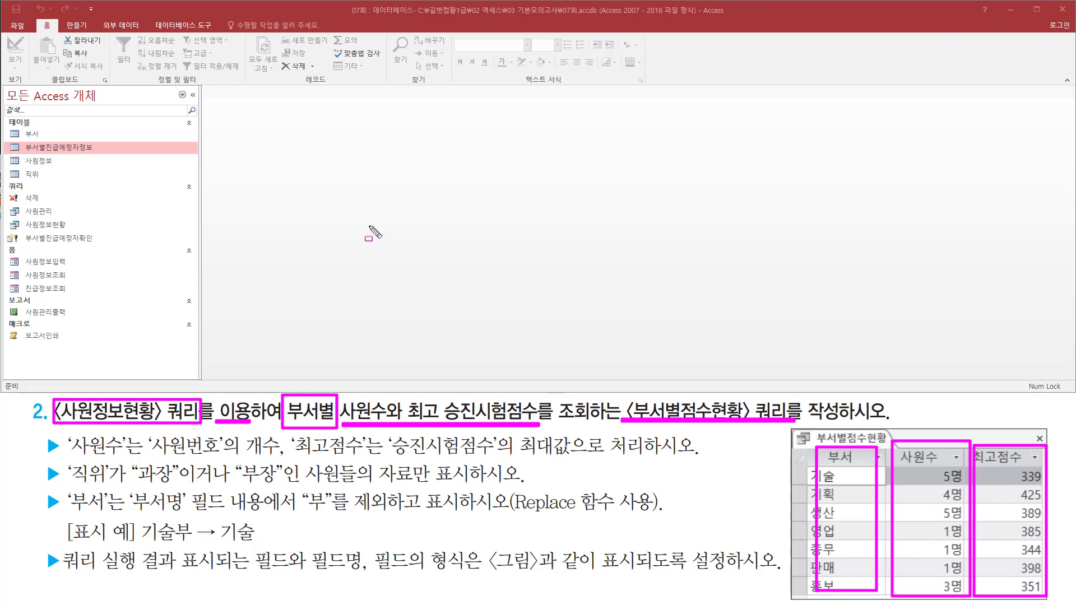
{"action": "key", "text": "Escape"}
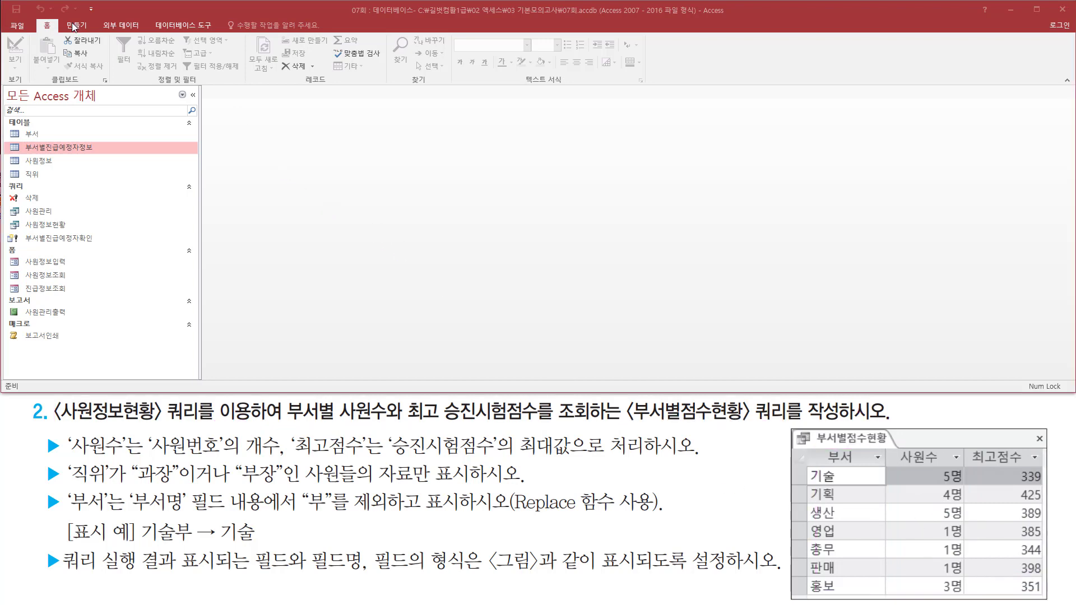
- Create a new query in design view
{"action": "left_click", "coordinate": [74, 25]}
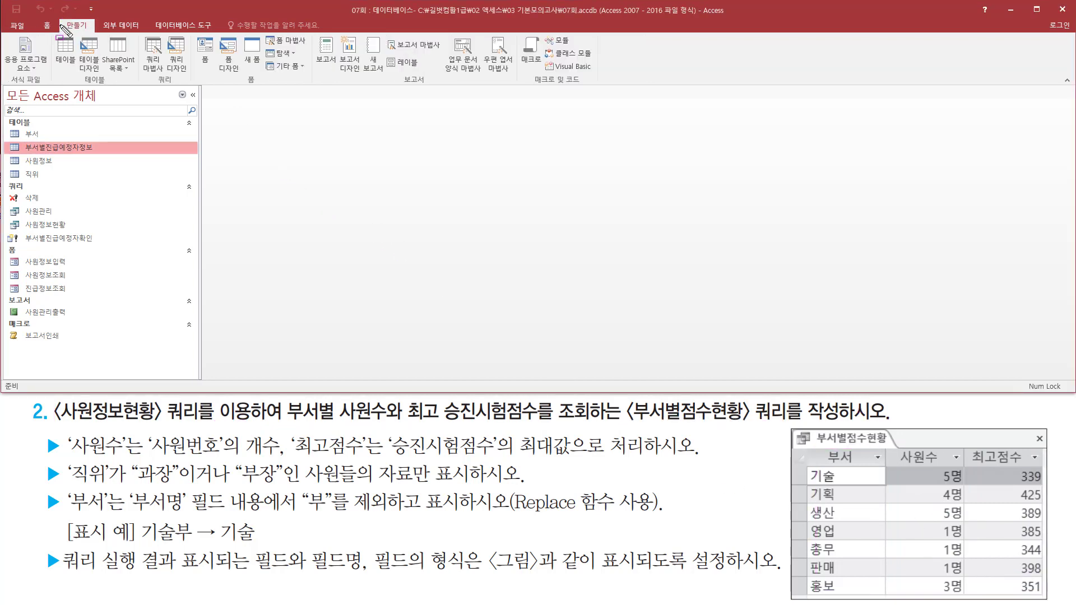
{"action": "left_click_drag", "start_coordinate": [59, 21], "coordinate": [93, 36]}
{"action": "left_click_drag", "start_coordinate": [164, 36], "coordinate": [192, 78]}
{"action": "key", "text": "Escape"}
{"action": "left_click", "coordinate": [177, 54]}
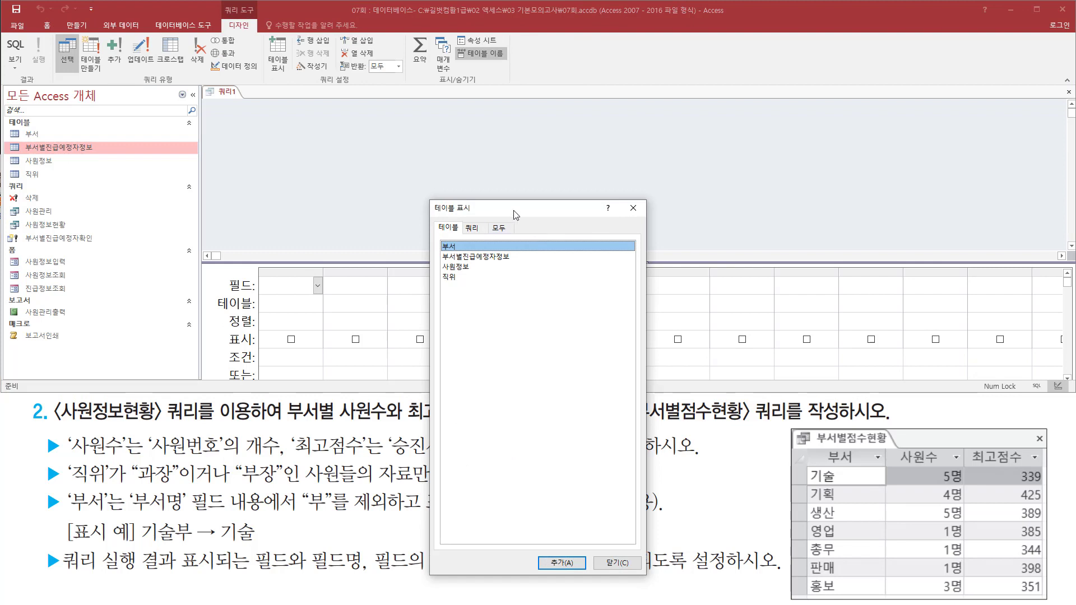
- Add the existing 사원정보현황 query as the new query's source and enlarge its field list to show all fields
{"action": "left_click_drag", "start_coordinate": [516, 215], "coordinate": [558, 119]}
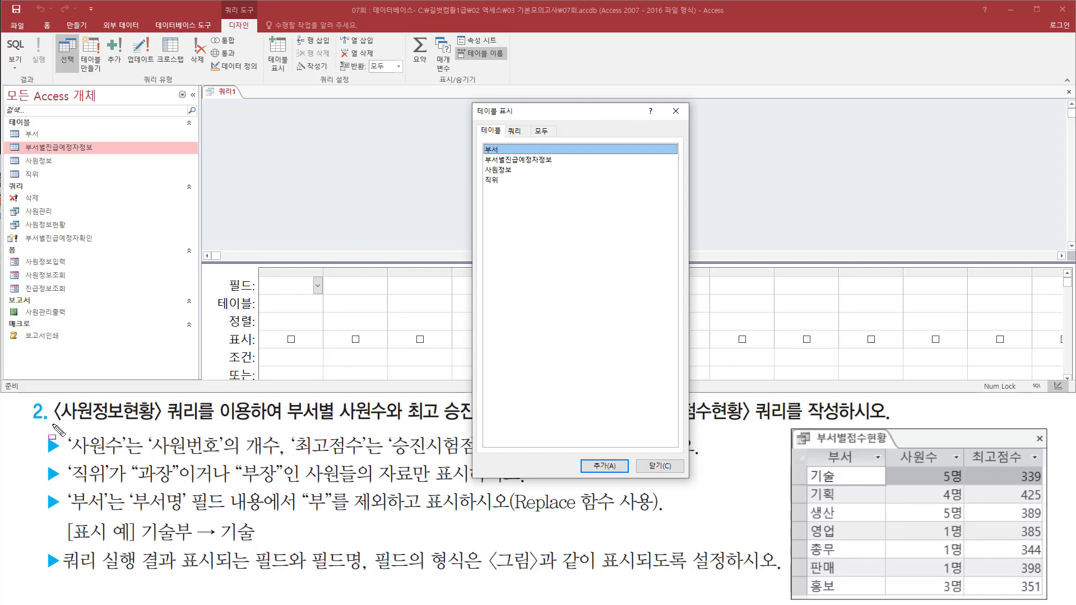
{"action": "mouse_move", "coordinate": [54, 425]}
{"action": "left_mouse_down"}
{"action": "mouse_move", "coordinate": [262, 424]}
{"action": "mouse_move", "coordinate": [252, 424]}
{"action": "left_mouse_up"}
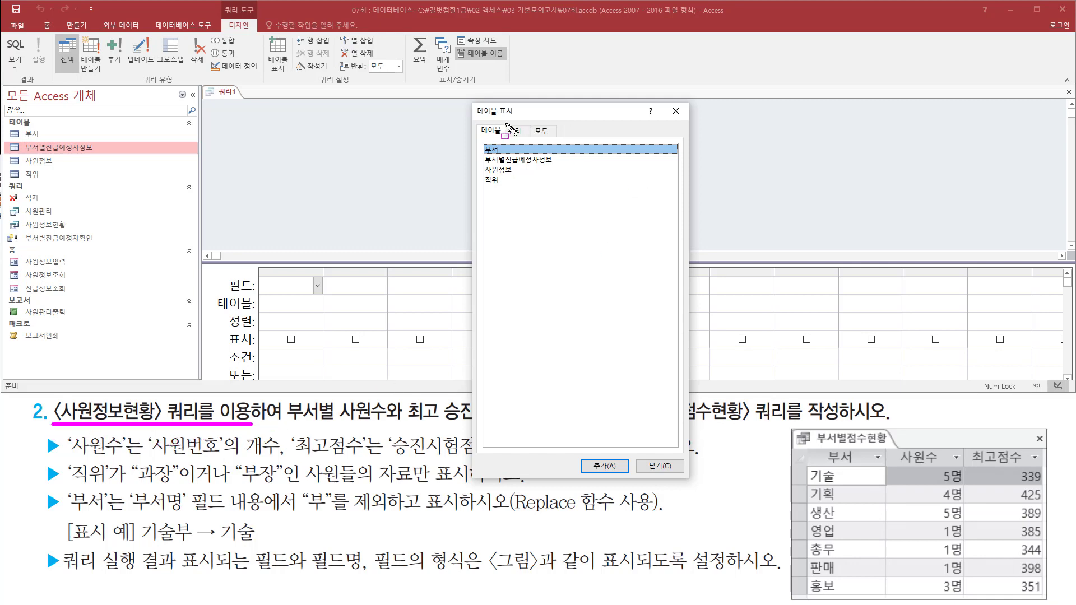
{"action": "left_click_drag", "start_coordinate": [505, 122], "coordinate": [526, 139]}
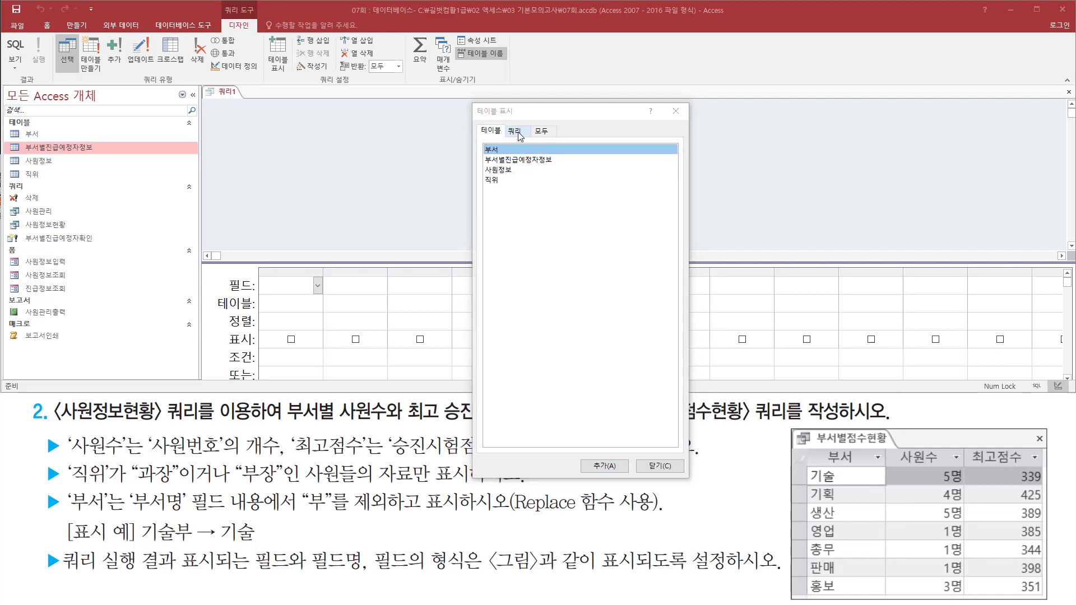
{"action": "left_click", "coordinate": [519, 132]}
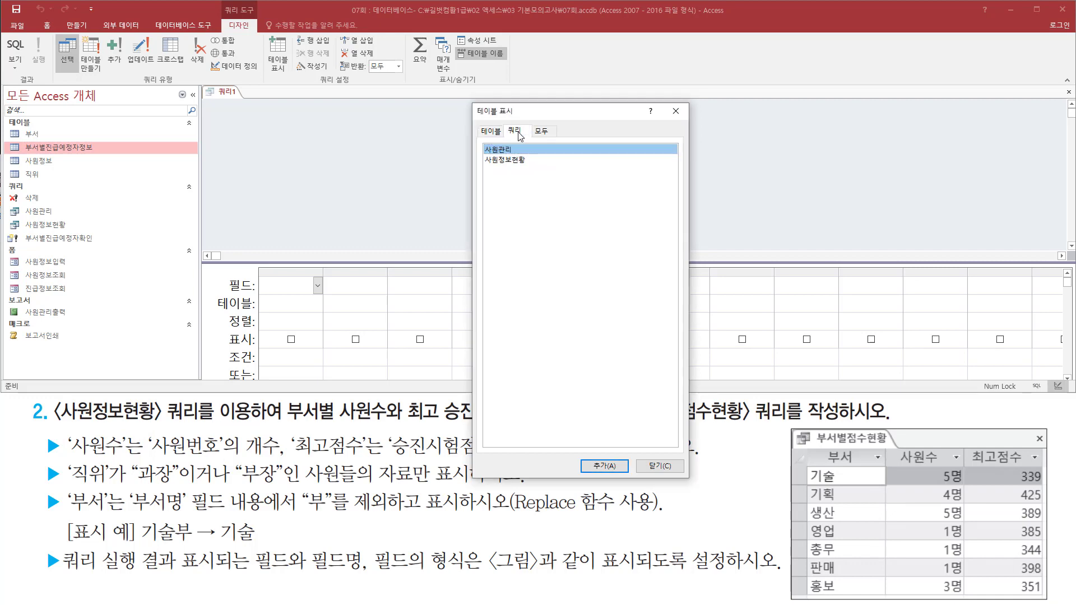
{"action": "left_click", "coordinate": [510, 161]}
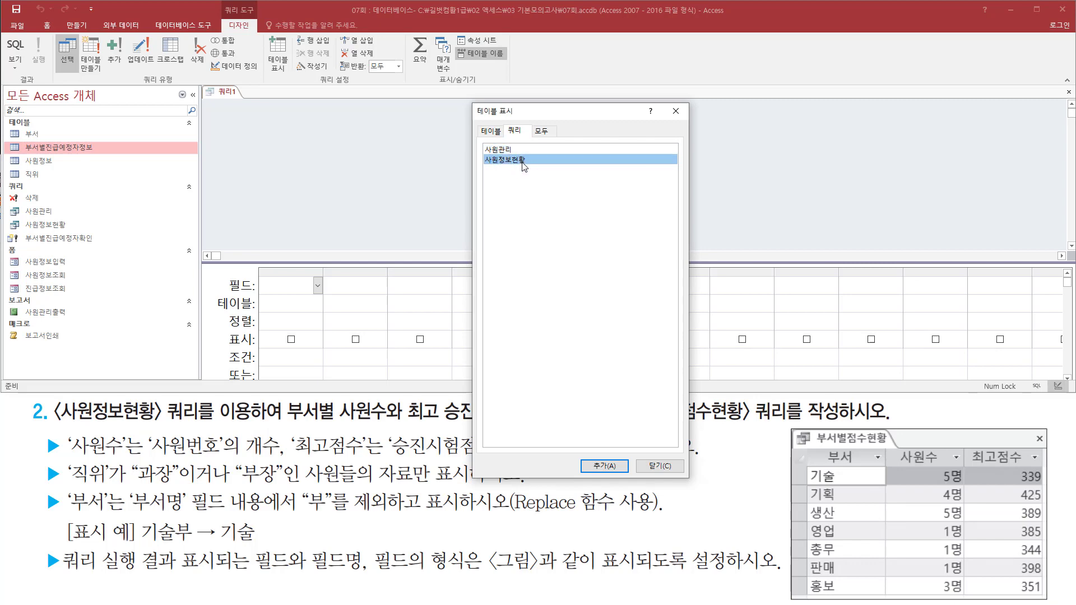
{"action": "double_click", "coordinate": [520, 160]}
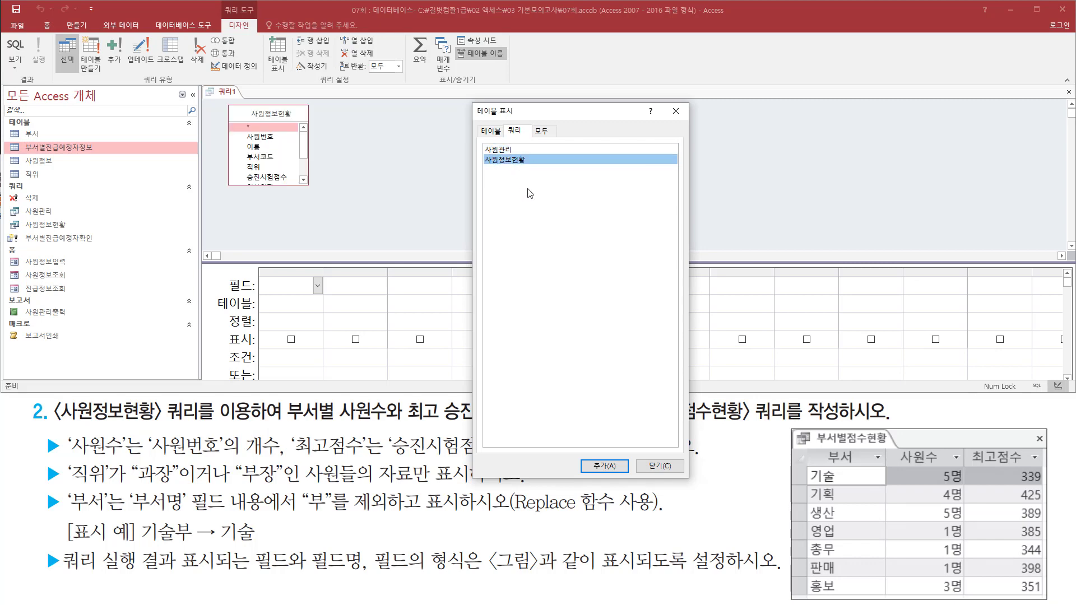
{"action": "mouse_move", "coordinate": [221, 97]}
{"action": "left_mouse_down"}
{"action": "mouse_move", "coordinate": [258, 173]}
{"action": "mouse_move", "coordinate": [326, 200]}
{"action": "left_mouse_up"}
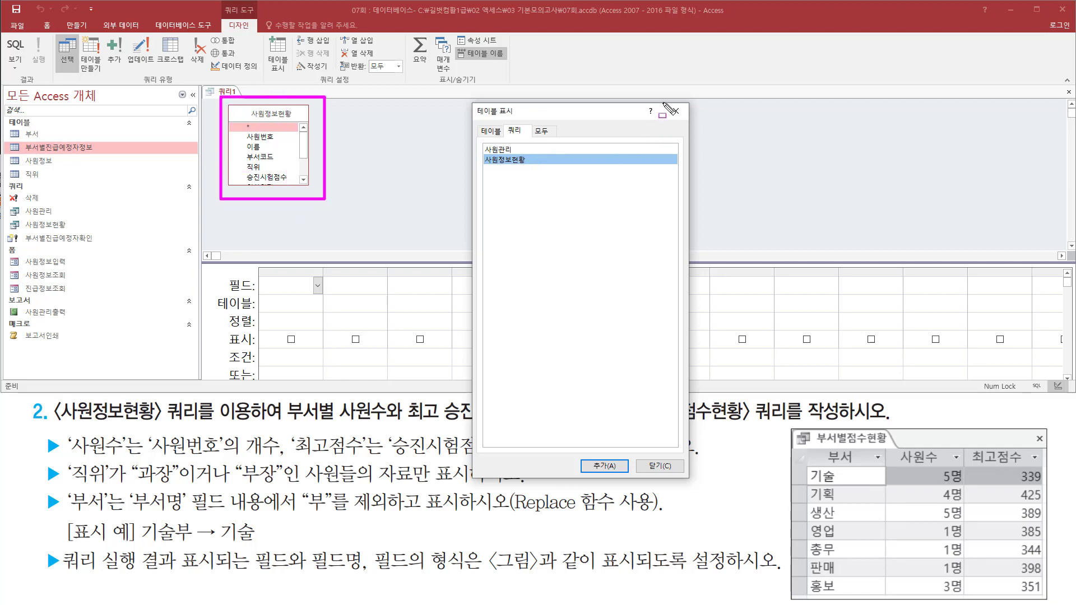
{"action": "left_click_drag", "start_coordinate": [661, 102], "coordinate": [688, 122]}
{"action": "key", "text": "Escape"}
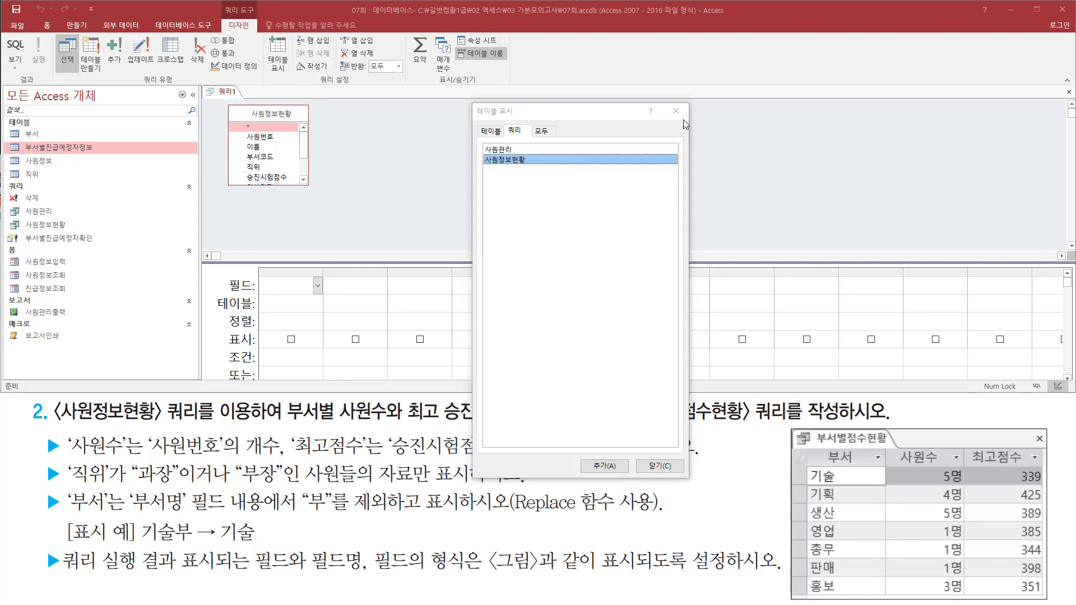
{"action": "left_click", "coordinate": [676, 115]}
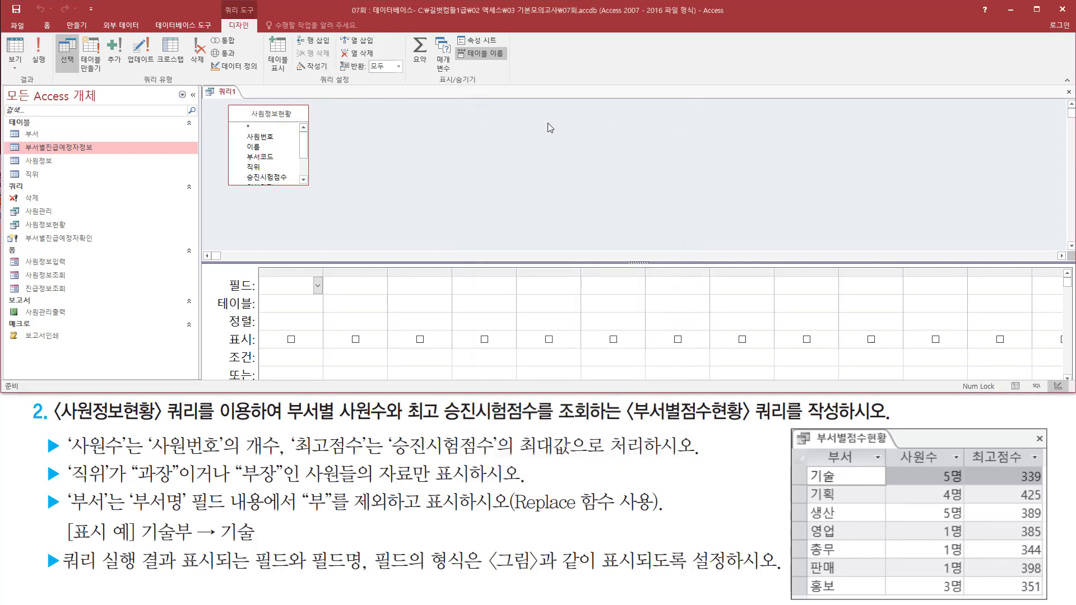
{"action": "left_click", "coordinate": [264, 117]}
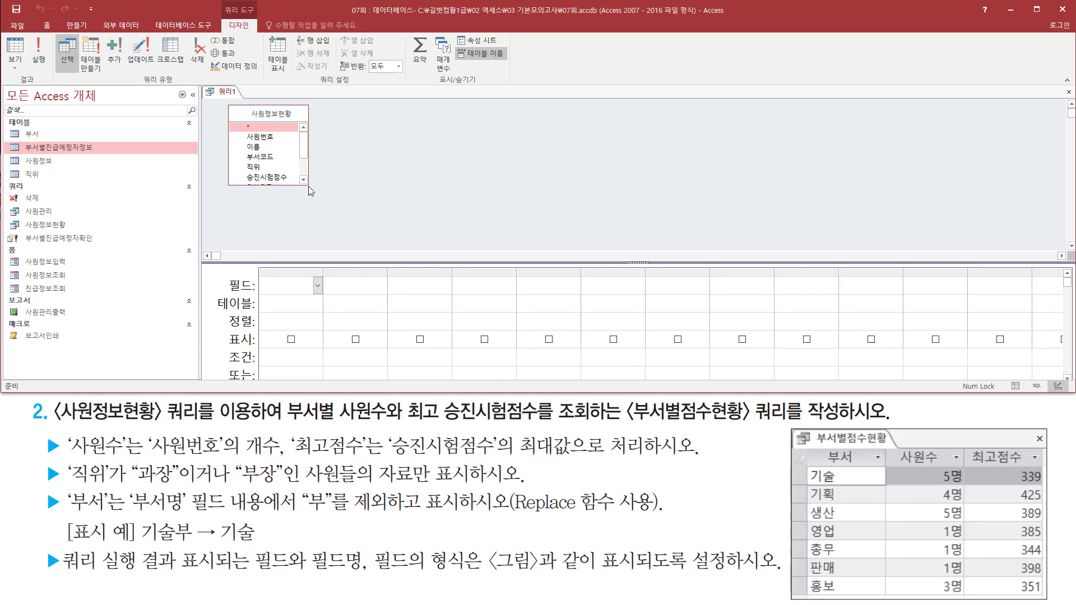
{"action": "left_click_drag", "start_coordinate": [307, 183], "coordinate": [320, 230]}
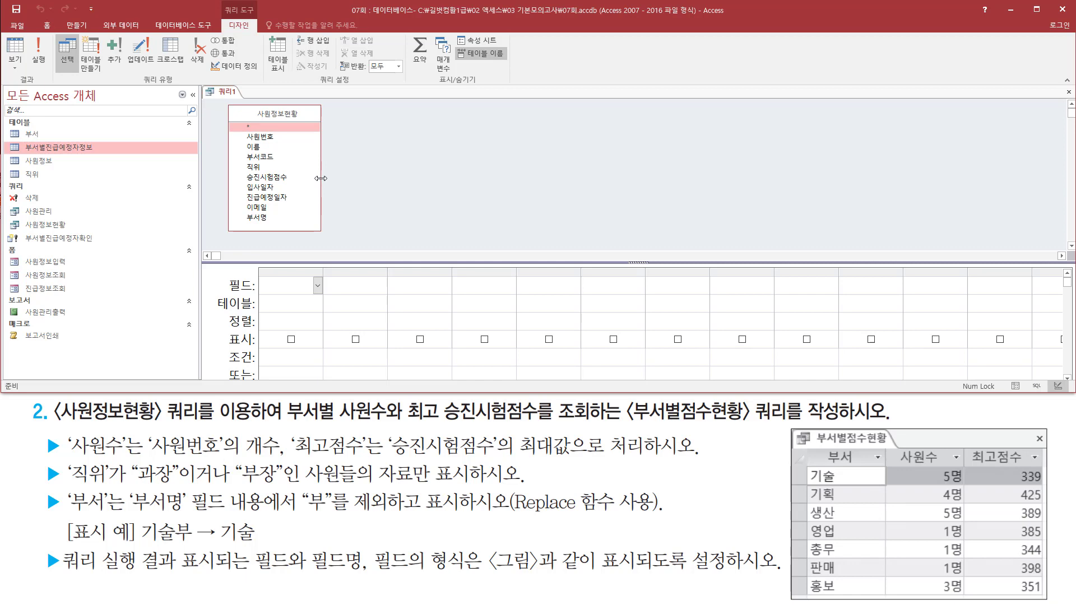
{"action": "left_click_drag", "start_coordinate": [64, 430], "coordinate": [143, 460]}
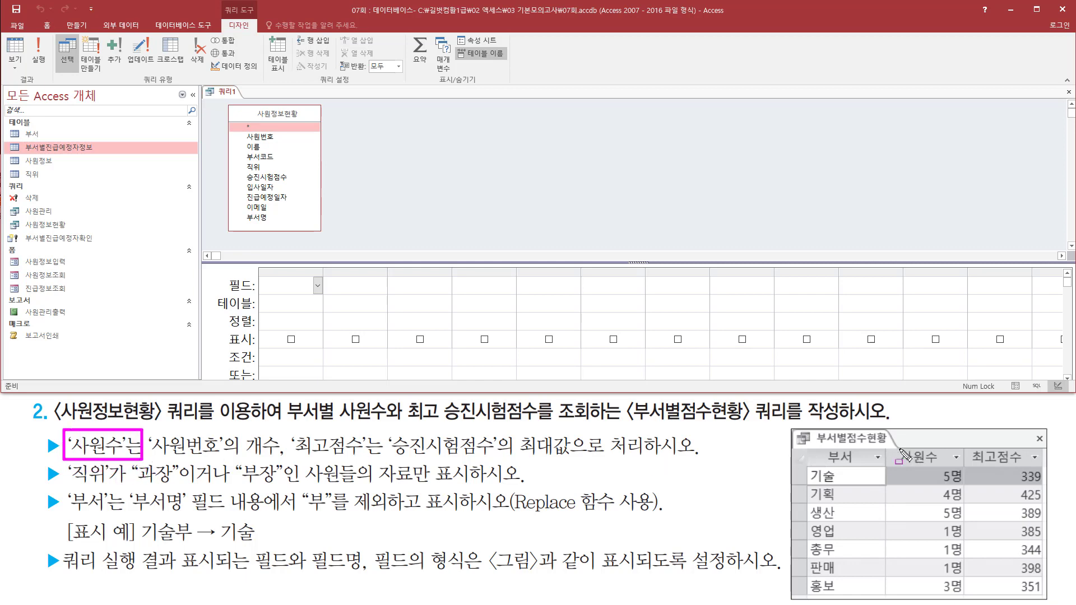
{"action": "left_click_drag", "start_coordinate": [899, 448], "coordinate": [947, 466]}
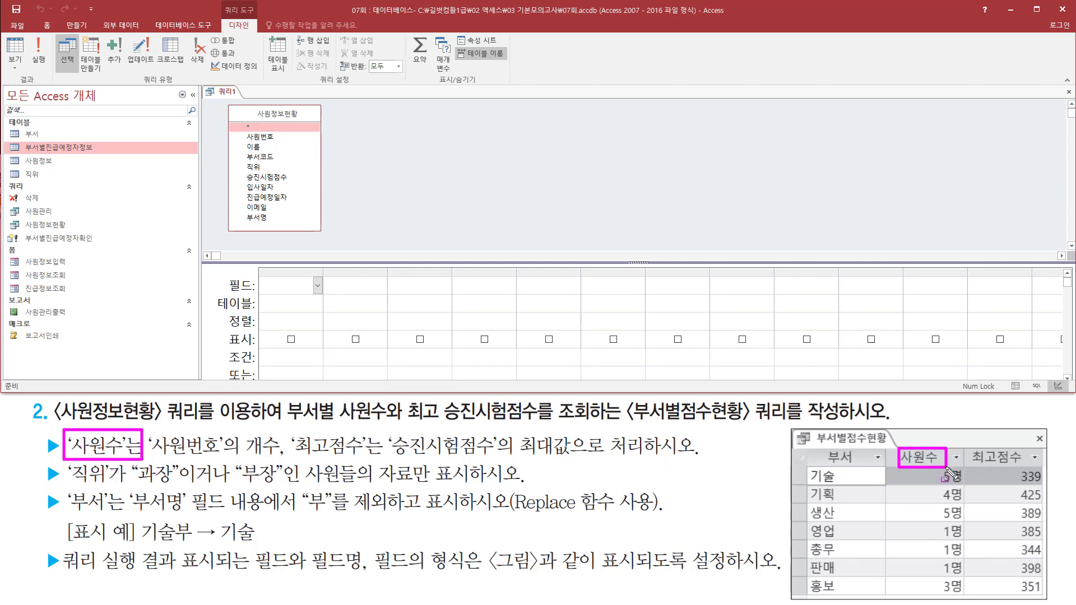
{"action": "mouse_move", "coordinate": [155, 459]}
{"action": "left_mouse_down"}
{"action": "mouse_move", "coordinate": [315, 456]}
{"action": "mouse_move", "coordinate": [368, 474]}
{"action": "mouse_move", "coordinate": [368, 461]}
{"action": "left_mouse_up"}
{"action": "left_click_drag", "start_coordinate": [971, 443], "coordinate": [1030, 469]}
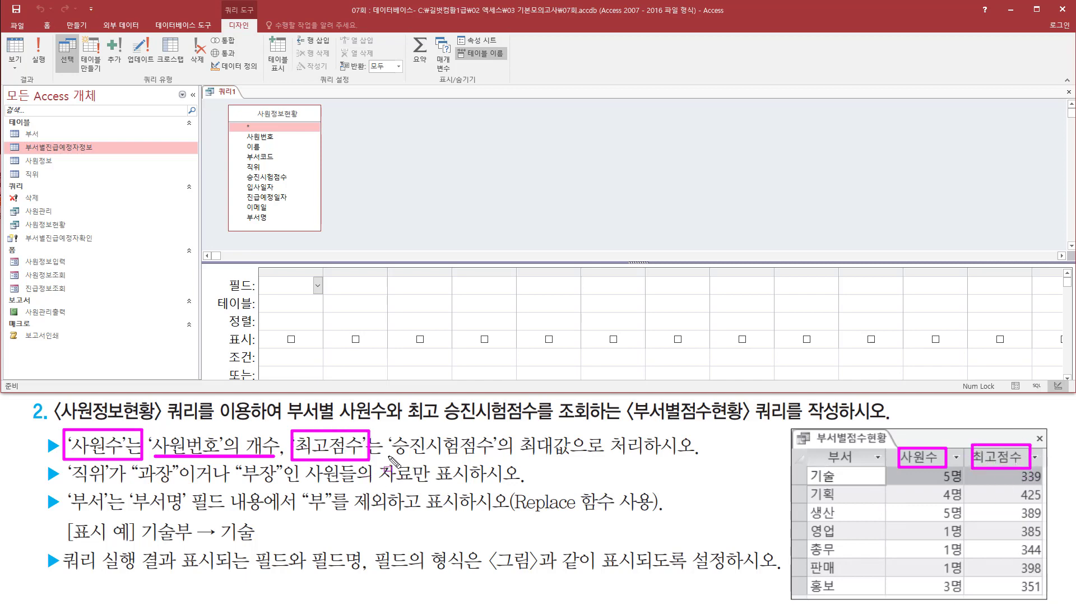
{"action": "left_click_drag", "start_coordinate": [388, 463], "coordinate": [567, 455]}
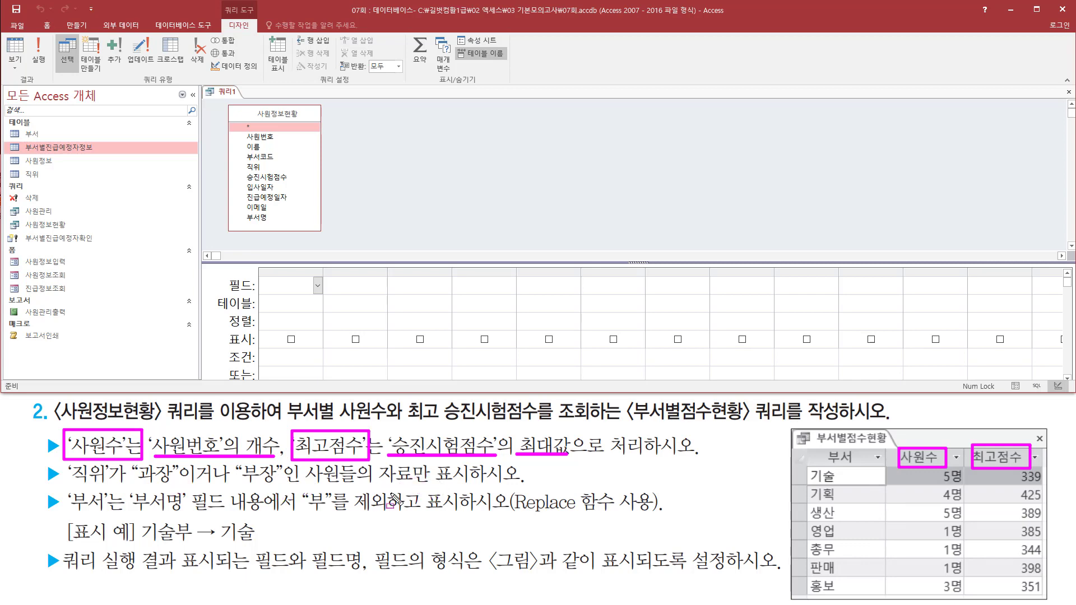
{"action": "left_click_drag", "start_coordinate": [822, 447], "coordinate": [866, 472]}
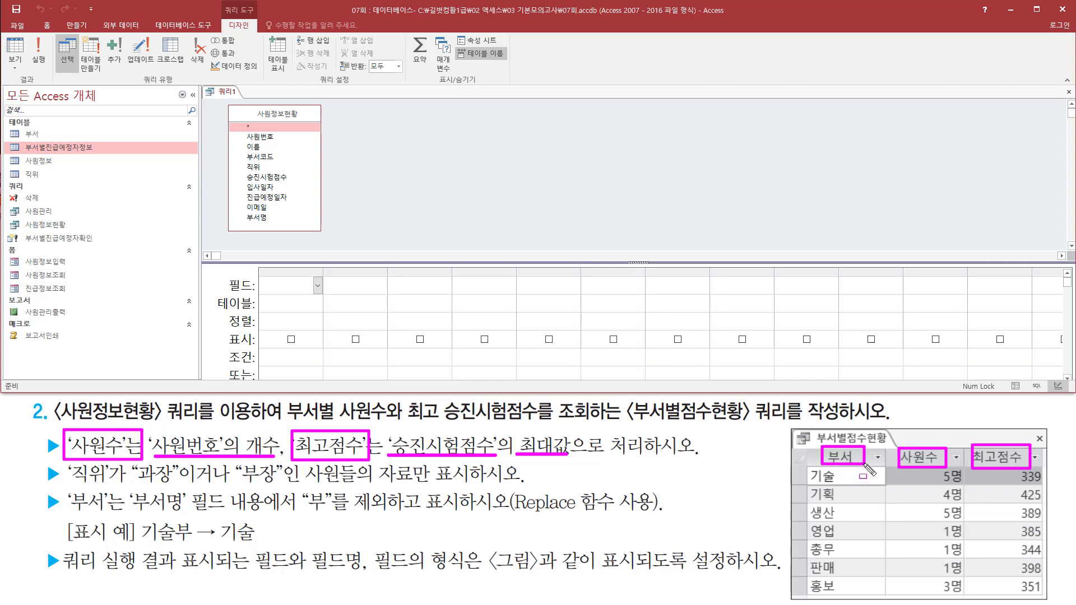
{"action": "mouse_move", "coordinate": [69, 486]}
{"action": "left_mouse_down"}
{"action": "mouse_move", "coordinate": [118, 518]}
{"action": "mouse_move", "coordinate": [496, 516]}
{"action": "left_mouse_up"}
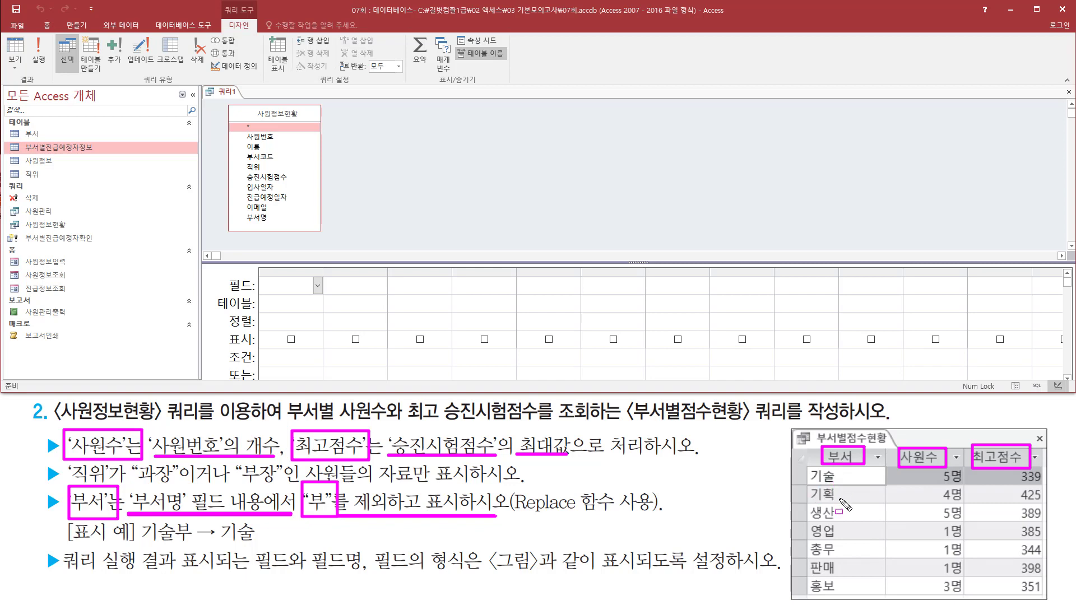
{"action": "left_click_drag", "start_coordinate": [127, 488], "coordinate": [187, 512]}
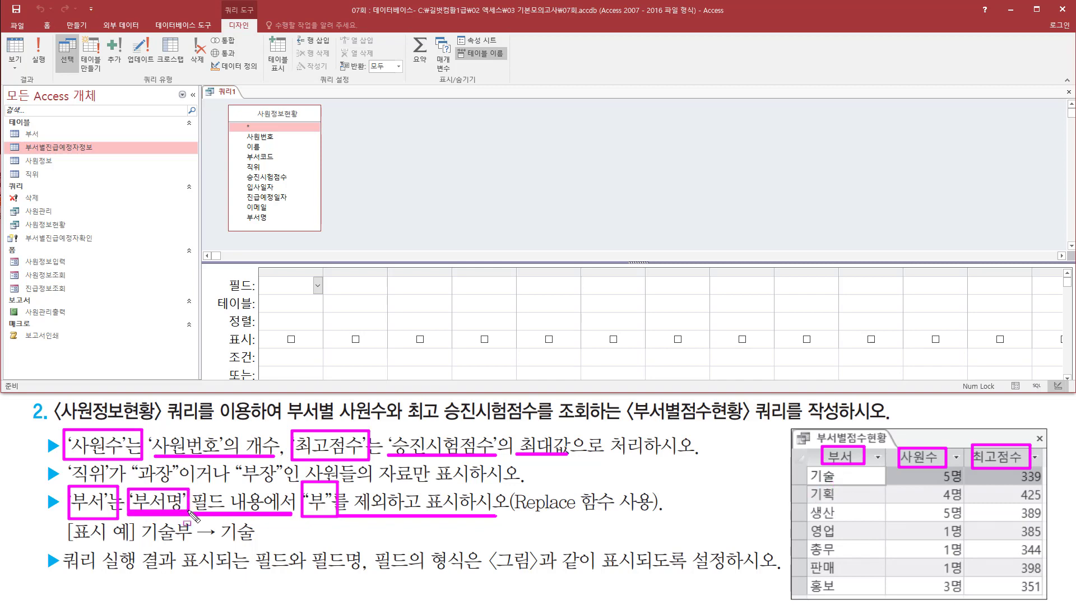
{"action": "key", "text": "Escape"}
- Add the 부서명 field from 사원정보현황 to the first column of the query design grid
{"action": "left_click", "coordinate": [267, 218]}
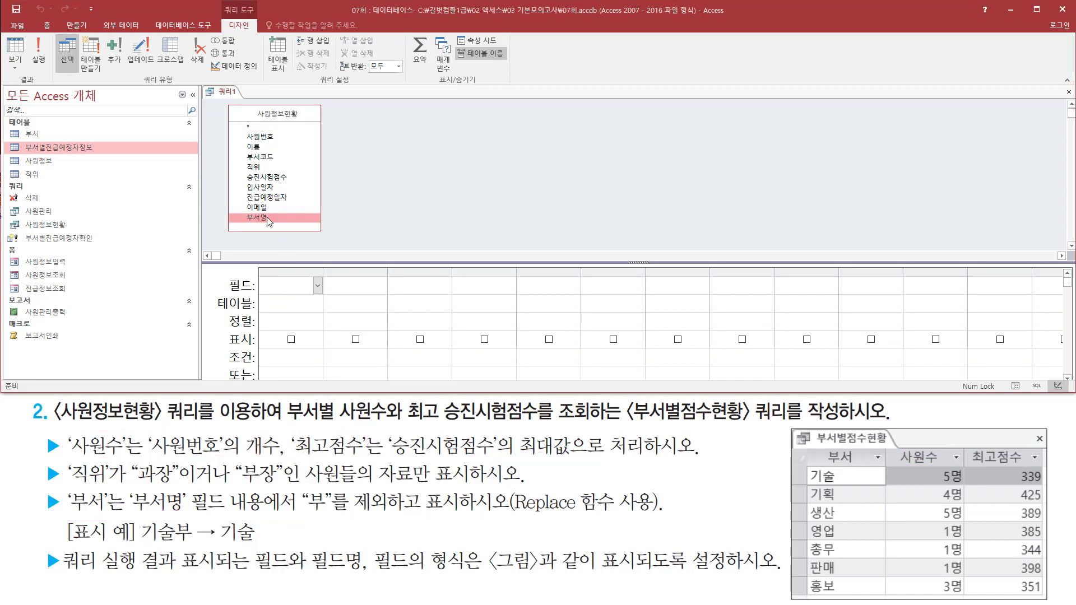
{"action": "double_click", "coordinate": [267, 218]}
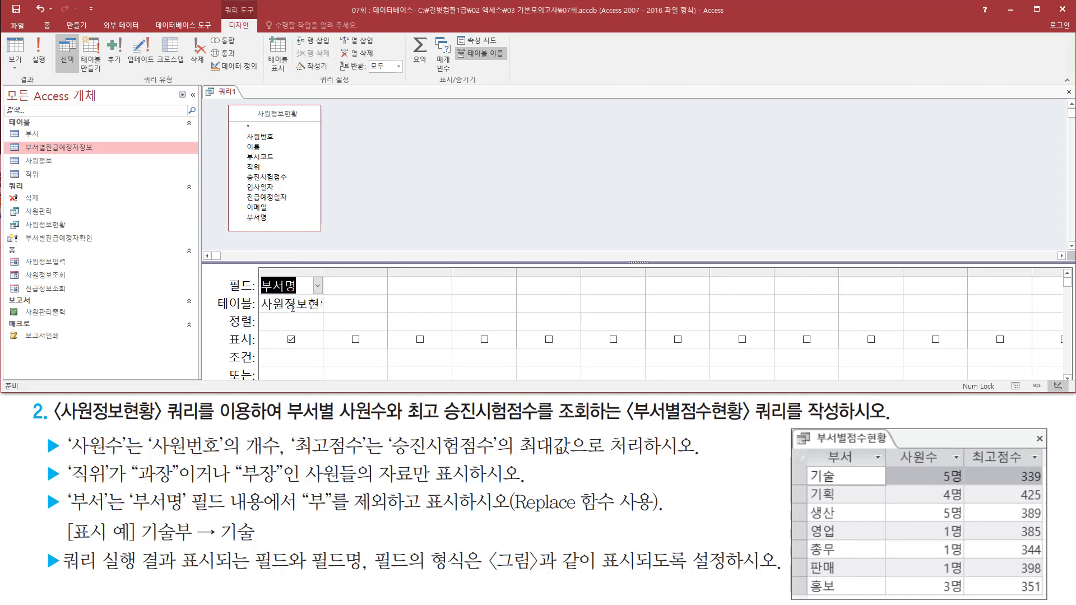
- Add the 사원번호 and 승진시험점수 fields from 사원정보현황 to the second and third columns of the query design grid
{"action": "left_click_drag", "start_coordinate": [895, 448], "coordinate": [946, 469]}
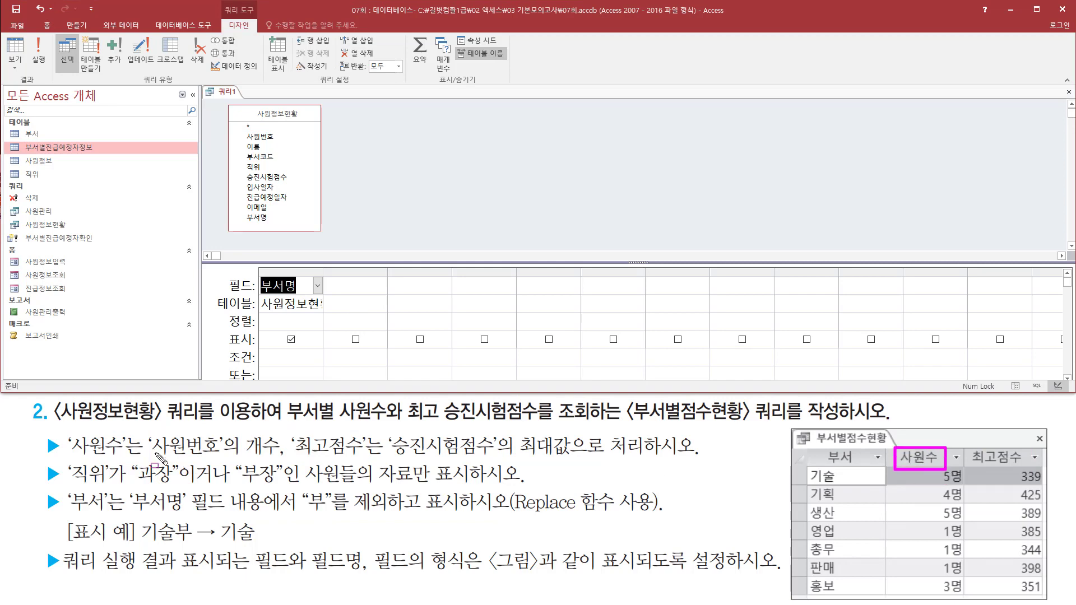
{"action": "mouse_move", "coordinate": [140, 429]}
{"action": "left_mouse_down"}
{"action": "mouse_move", "coordinate": [163, 457]}
{"action": "mouse_move", "coordinate": [281, 459]}
{"action": "left_mouse_up"}
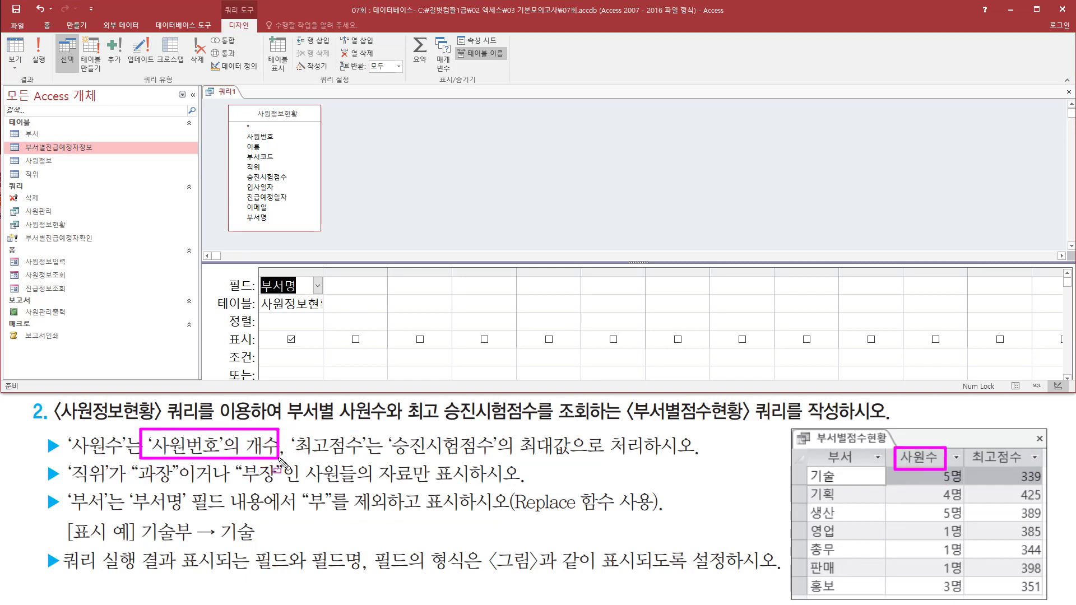
{"action": "key", "text": "Escape"}
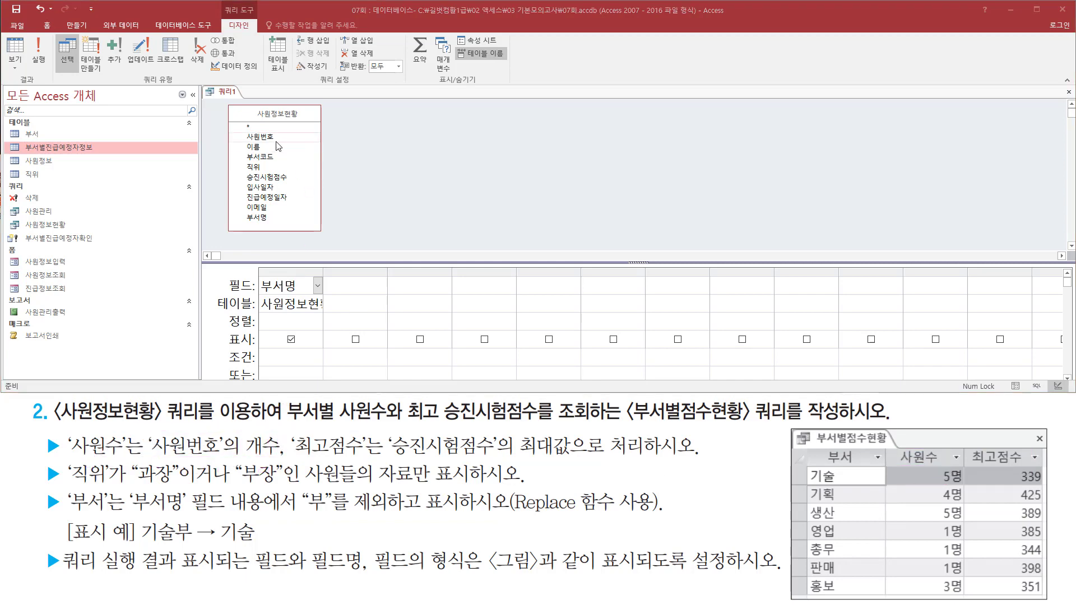
{"action": "double_click", "coordinate": [273, 143]}
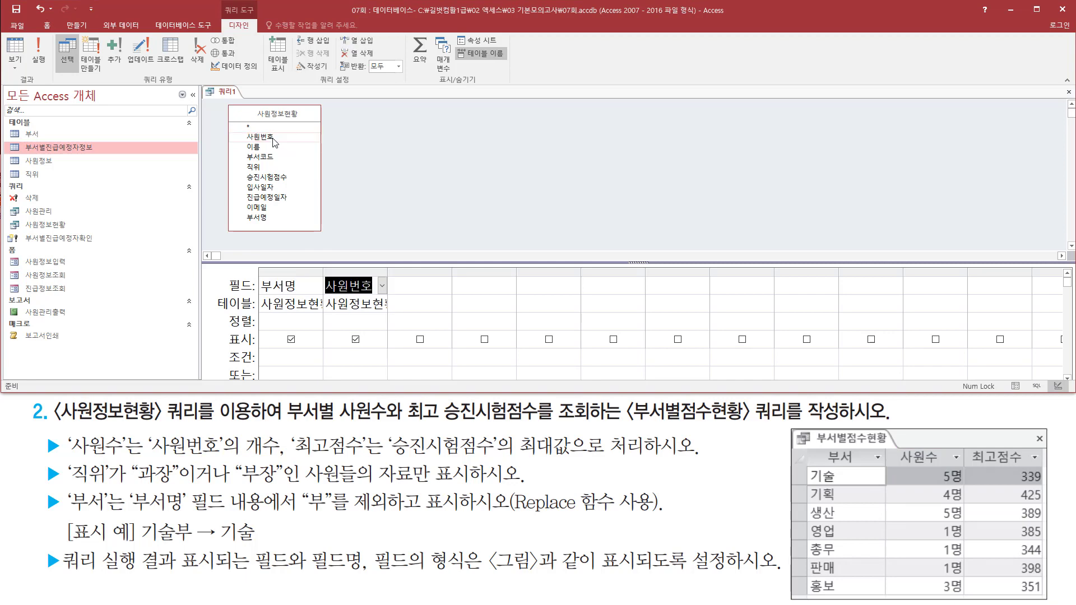
{"action": "left_click_drag", "start_coordinate": [973, 439], "coordinate": [1037, 467]}
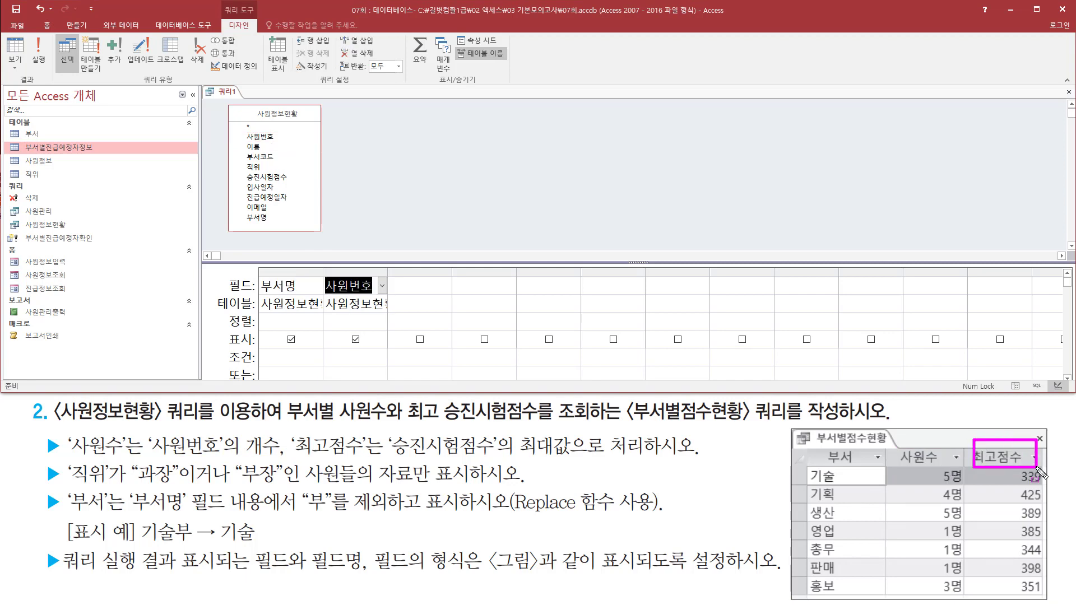
{"action": "mouse_move", "coordinate": [390, 427]}
{"action": "left_mouse_down"}
{"action": "mouse_move", "coordinate": [486, 471]}
{"action": "mouse_move", "coordinate": [496, 459]}
{"action": "left_mouse_up"}
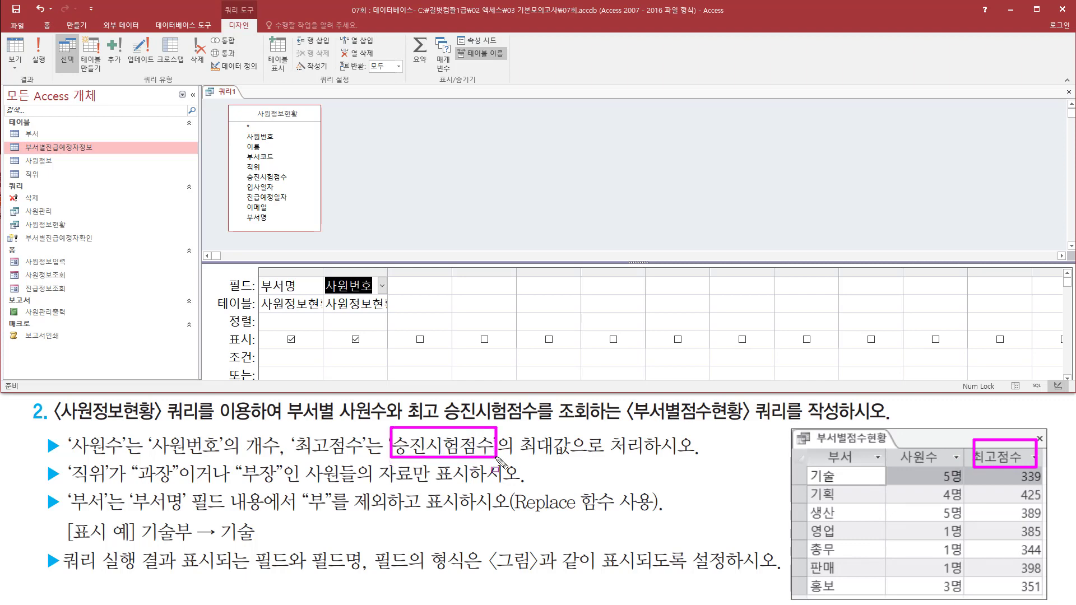
{"action": "key", "text": "Escape"}
{"action": "left_click", "coordinate": [280, 178]}
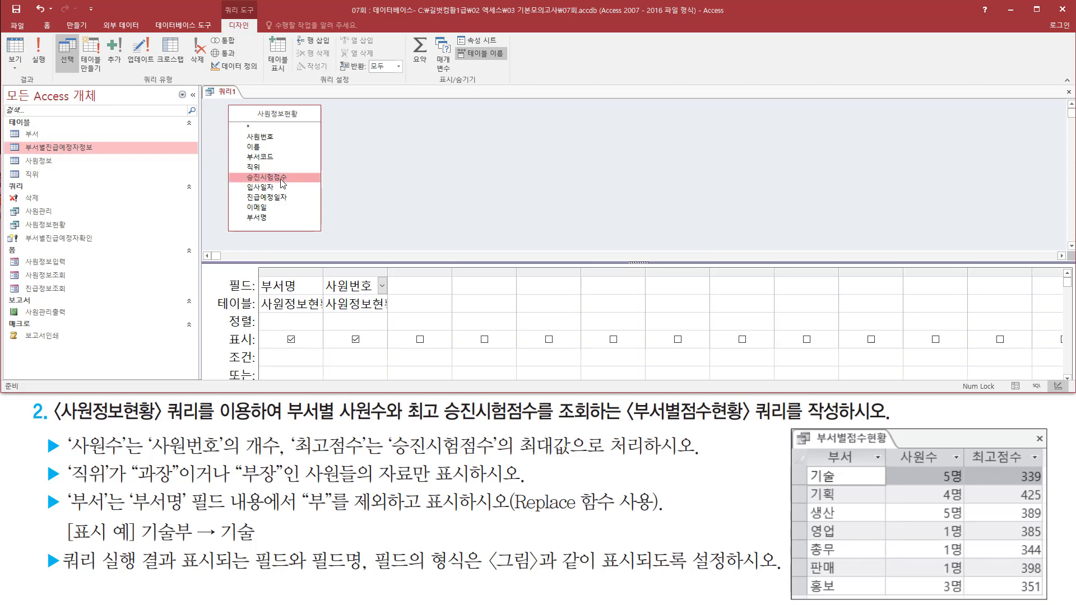
{"action": "double_click", "coordinate": [281, 178]}
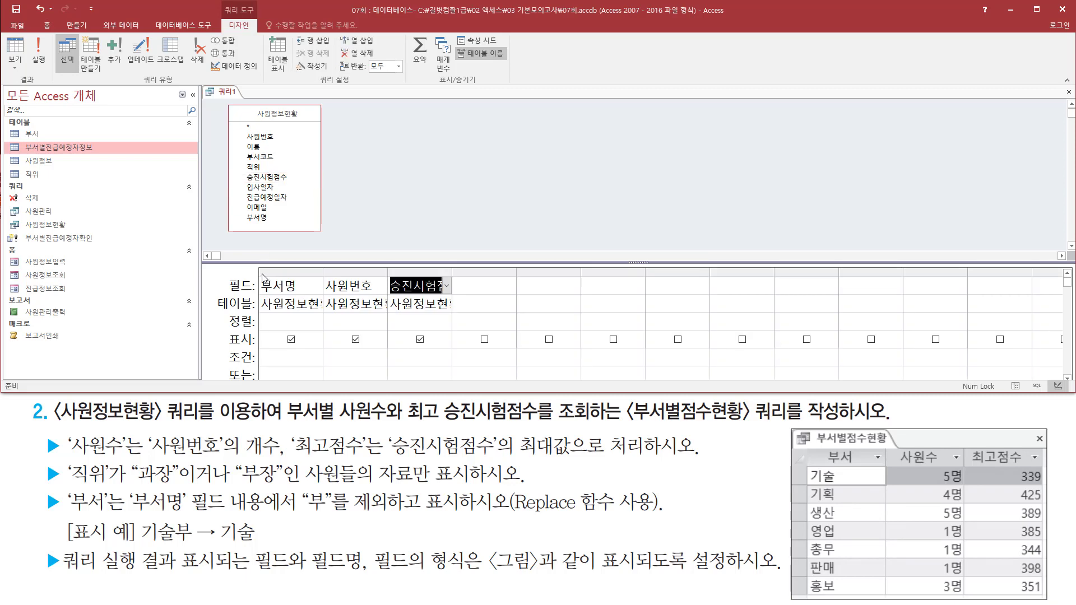
{"action": "mouse_move", "coordinate": [263, 278]}
{"action": "left_mouse_down"}
{"action": "mouse_move", "coordinate": [283, 306]}
{"action": "mouse_move", "coordinate": [460, 274]}
{"action": "left_mouse_up"}
{"action": "key", "text": "Escape"}
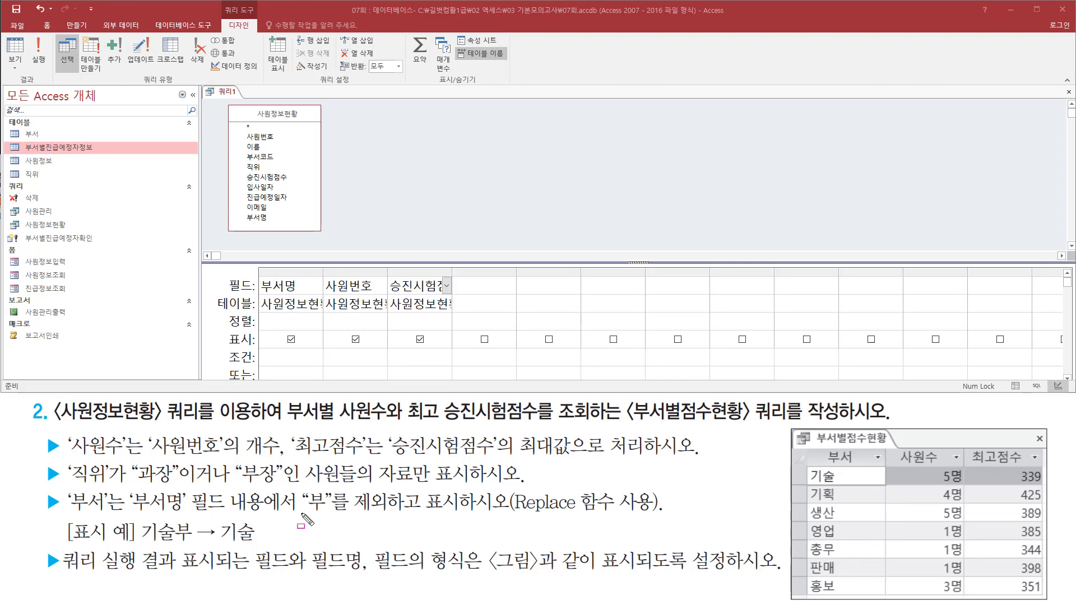
{"action": "left_click_drag", "start_coordinate": [302, 514], "coordinate": [400, 513]}
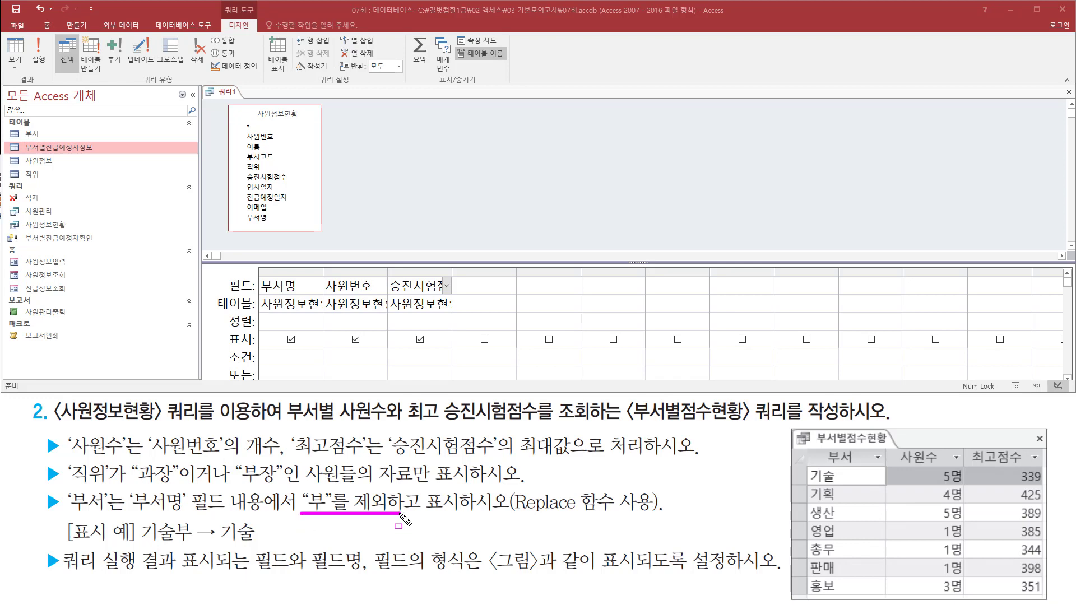
{"action": "left_click_drag", "start_coordinate": [506, 518], "coordinate": [665, 517]}
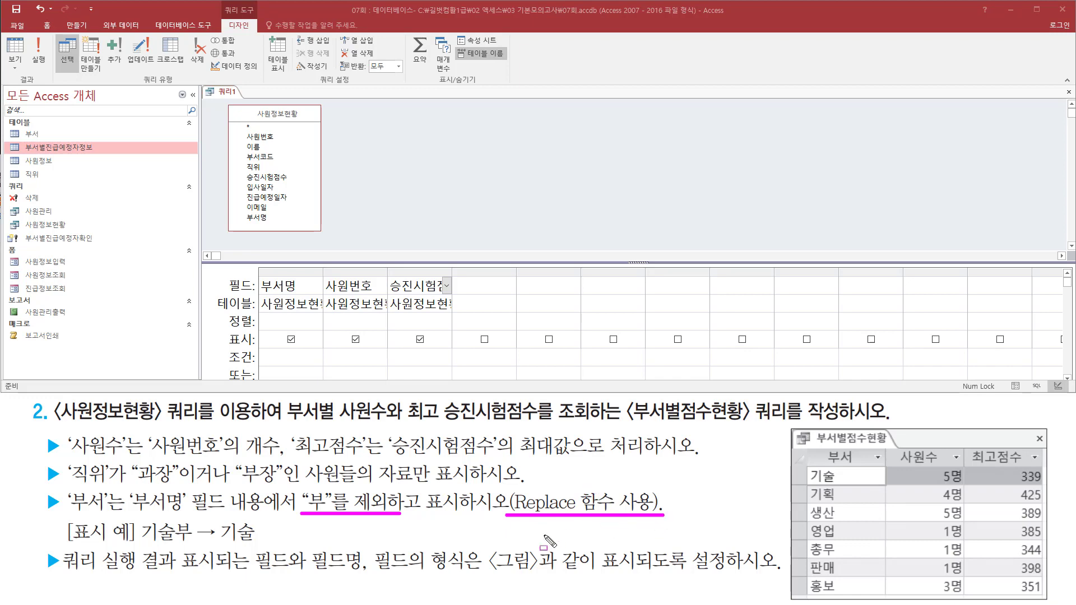
{"action": "mouse_move", "coordinate": [135, 516]}
{"action": "left_mouse_down"}
{"action": "mouse_move", "coordinate": [161, 540]}
{"action": "mouse_move", "coordinate": [253, 545]}
{"action": "left_mouse_up"}
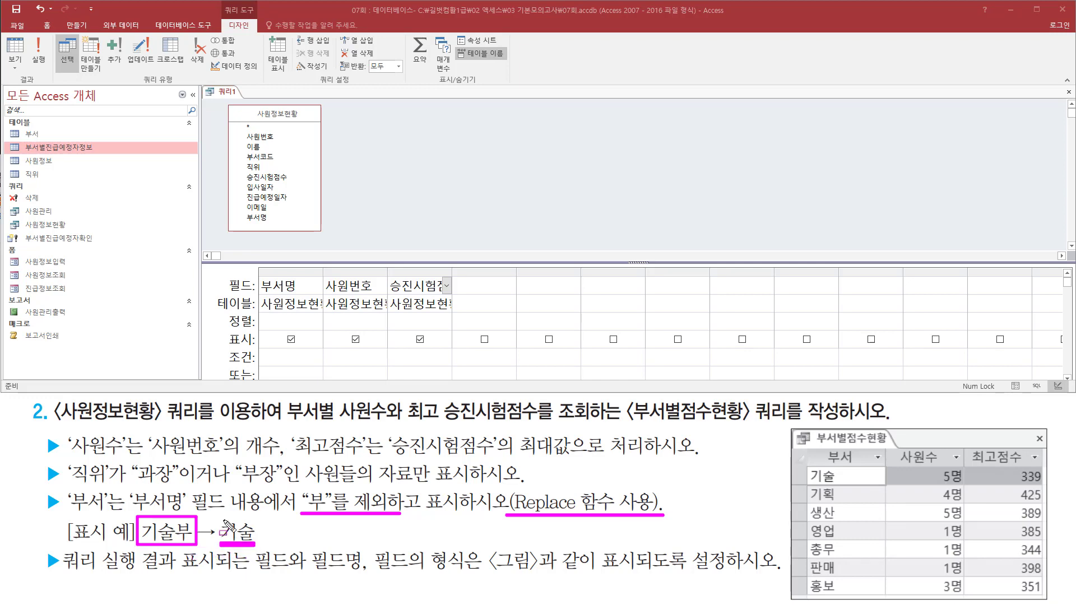
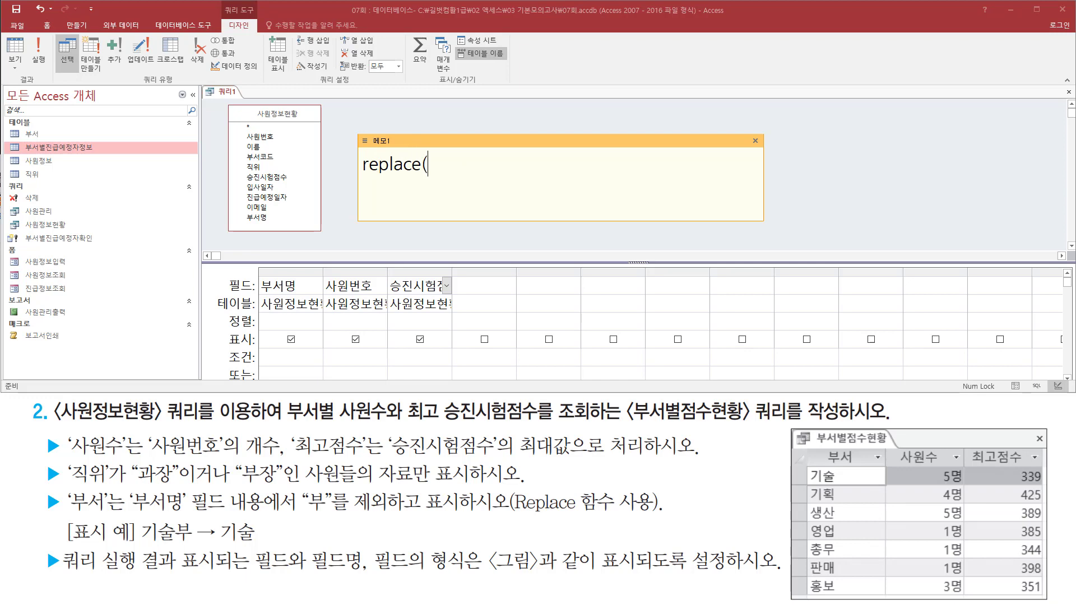
- Complete the Replace function syntax in the memo note as replace( 필드명 , 찾을문자 , 바꿀문자 )
{"action": "type", "text": "ㅍ"}
{"action": "type", "text": "명 ,"}
{"action": "type", "text": " 찾을"}
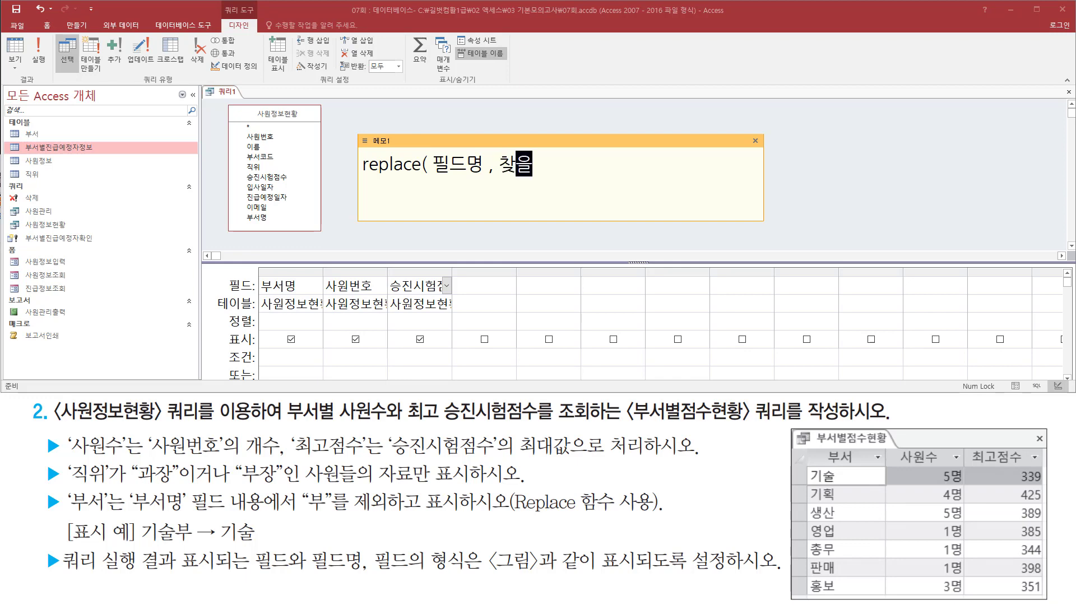
{"action": "type", "text": "문자 , "}
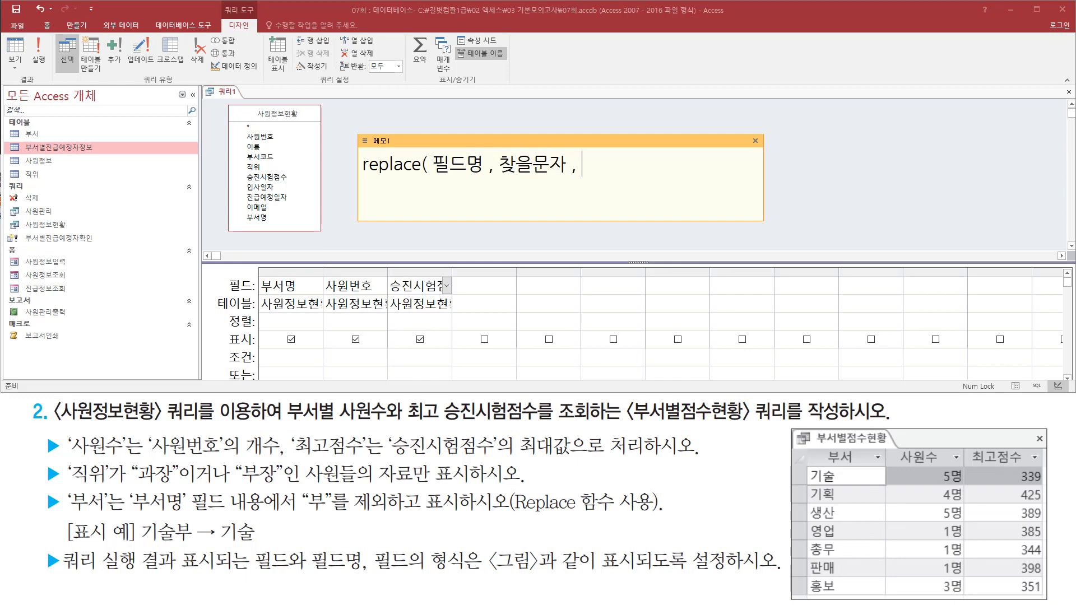
{"action": "type", "text": "바꿀문자"}
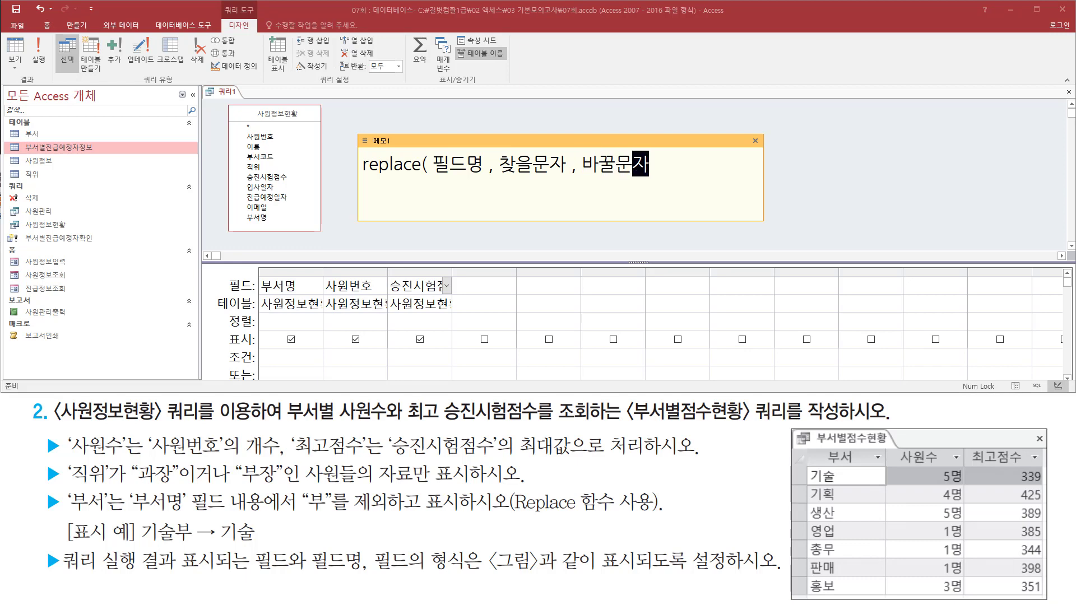
{"action": "type", "text": " )"}
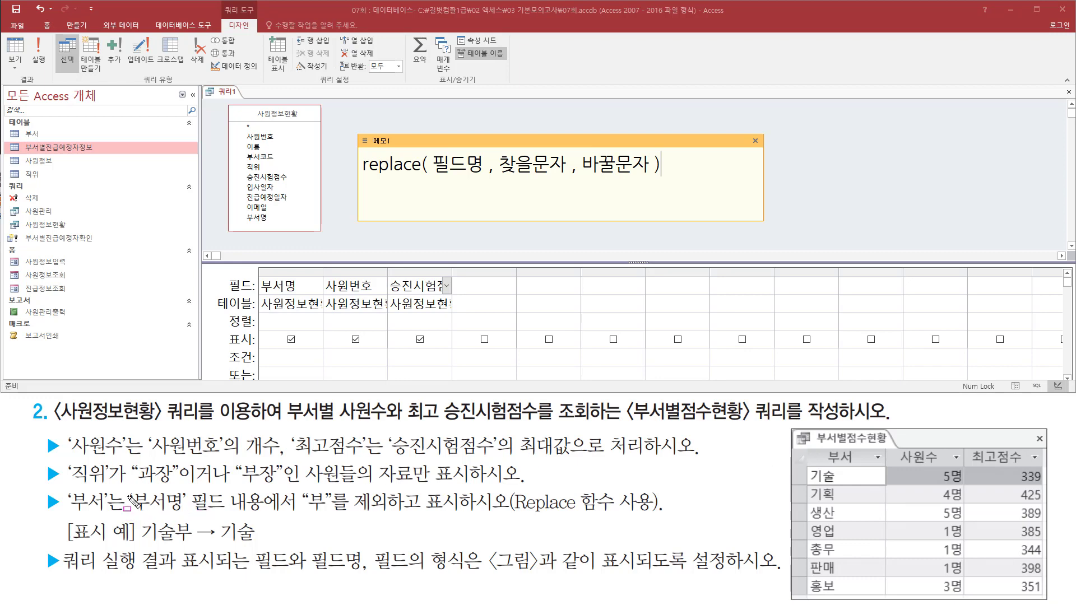
- Draft the expression replace( [부서명], "부", "" ) on the memo's second line, removing "부" from the department name
{"action": "left_click_drag", "start_coordinate": [124, 487], "coordinate": [229, 515]}
{"action": "key", "text": "Escape"}
{"action": "key", "text": "Return"}
{"action": "type", "text": "r"}
{"action": "key", "text": "BackSpace"}
{"action": "type", "text": "replace( [부서명"}
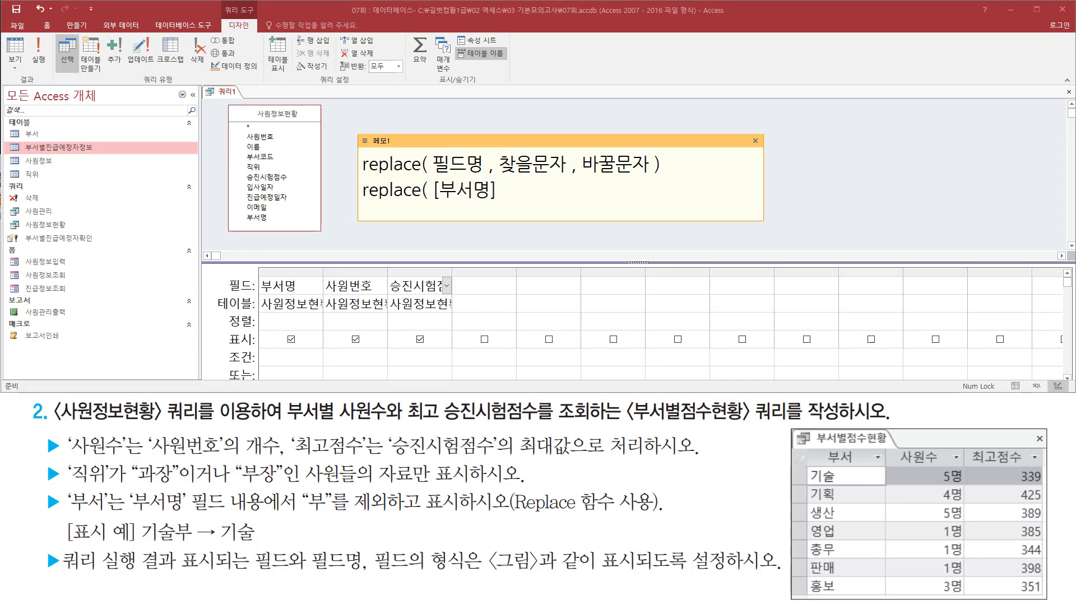
{"action": "type", "text": "],"}
{"action": "mouse_move", "coordinate": [141, 543]}
{"action": "left_mouse_down"}
{"action": "mouse_move", "coordinate": [189, 544]}
{"action": "mouse_move", "coordinate": [188, 533]}
{"action": "mouse_move", "coordinate": [193, 547]}
{"action": "left_mouse_up"}
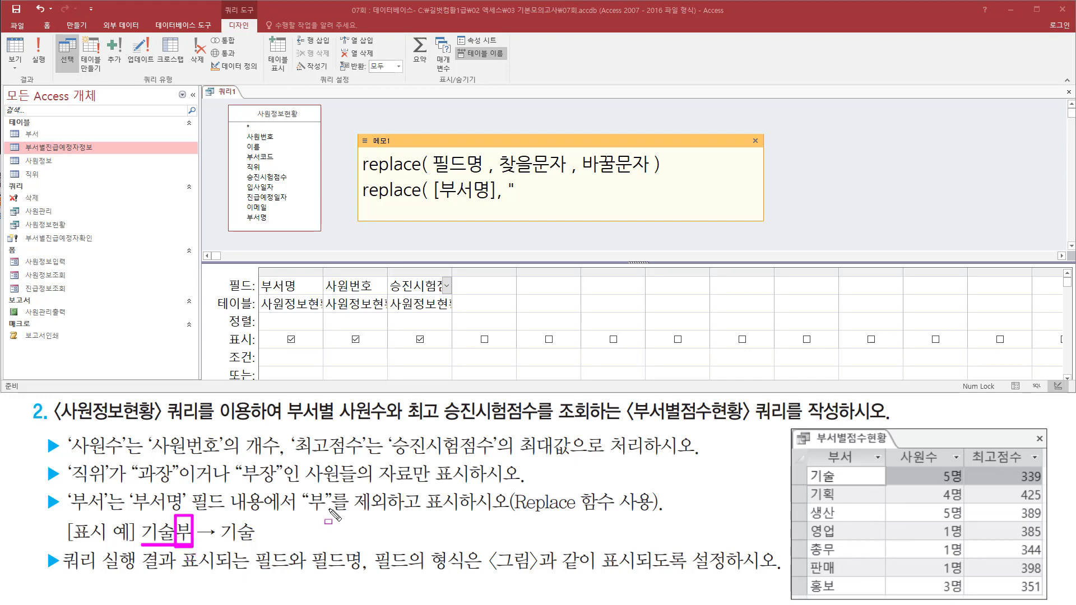
{"action": "left_click_drag", "start_coordinate": [303, 512], "coordinate": [402, 512]}
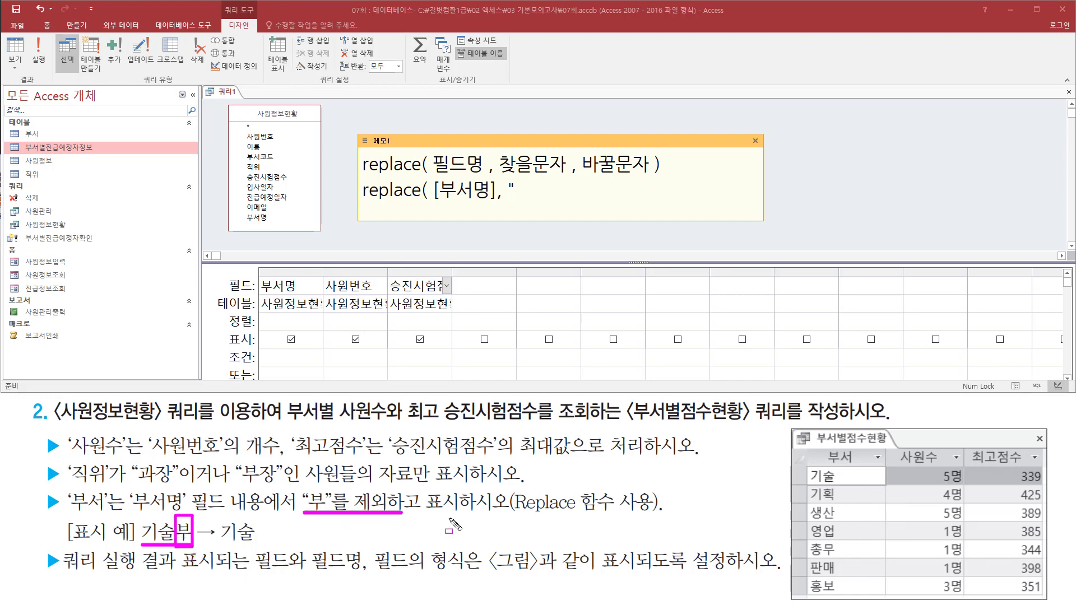
{"action": "key", "text": "Escape"}
{"action": "left_click", "coordinate": [538, 192]}
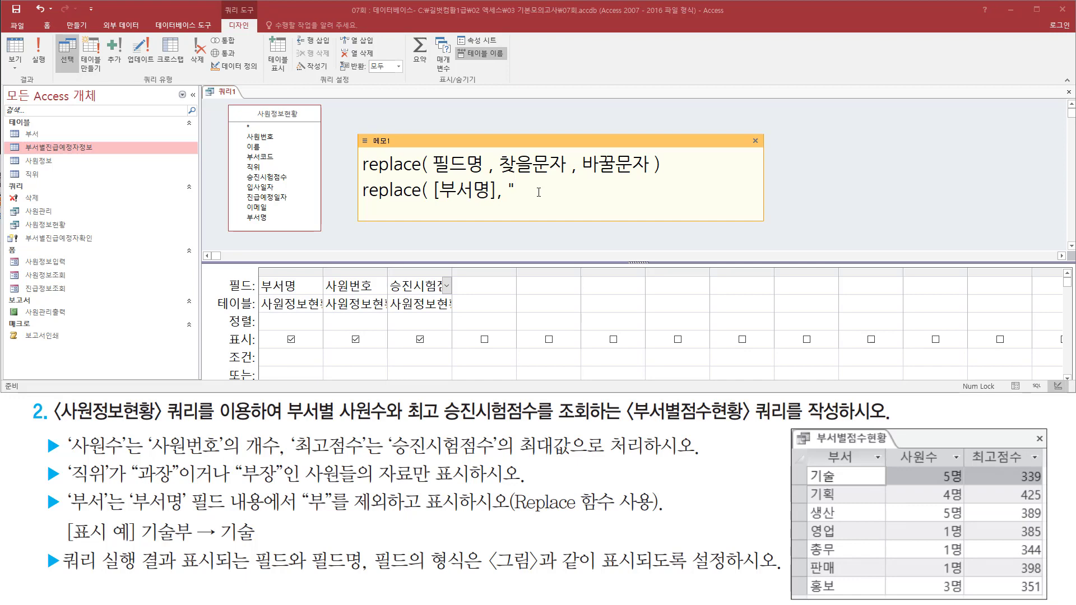
{"action": "type", "text": "부\", \"\" )"}
- Widen the 부서명 column in the design grid and change its field to 부서:replace( [부서명], "부", "" )
{"action": "left_click", "coordinate": [315, 272]}
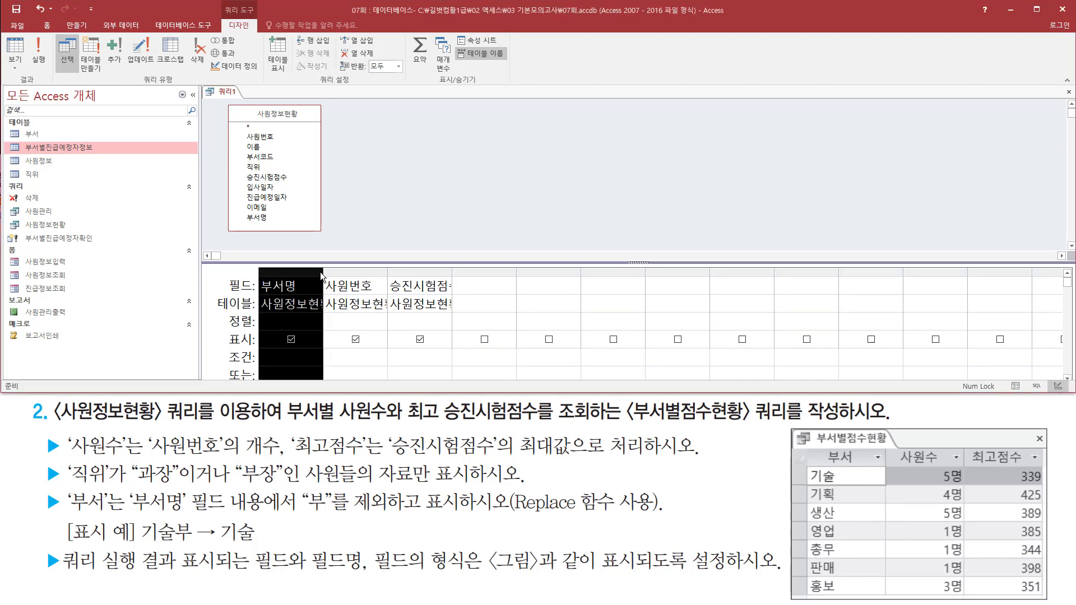
{"action": "left_click_drag", "start_coordinate": [323, 273], "coordinate": [515, 273]}
{"action": "left_click", "coordinate": [395, 283]}
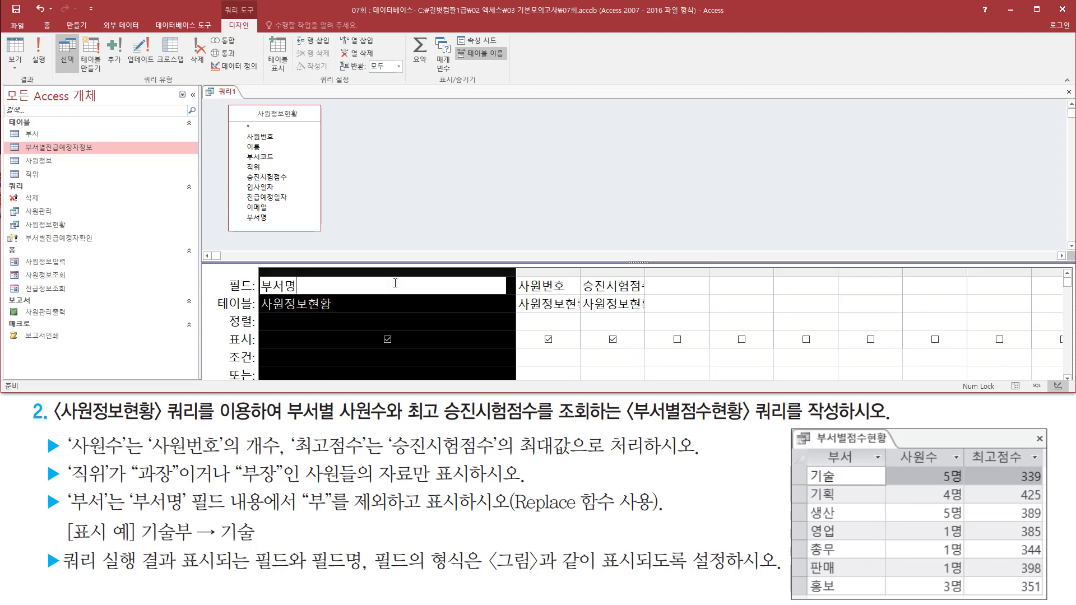
{"action": "double_click", "coordinate": [395, 283]}
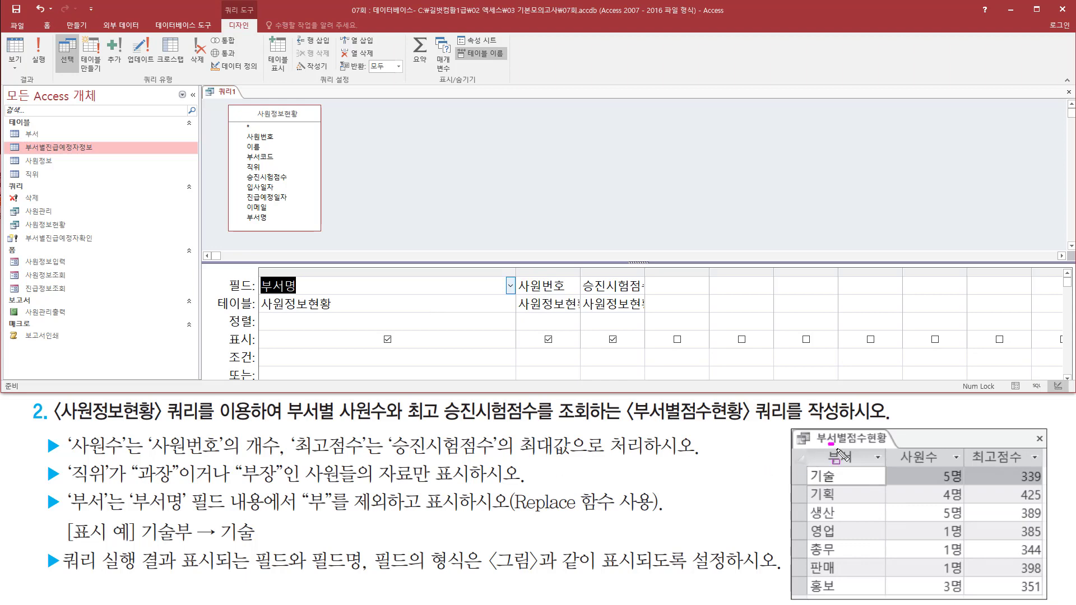
{"action": "left_click_drag", "start_coordinate": [829, 444], "coordinate": [857, 466]}
{"action": "left_click", "coordinate": [324, 285]}
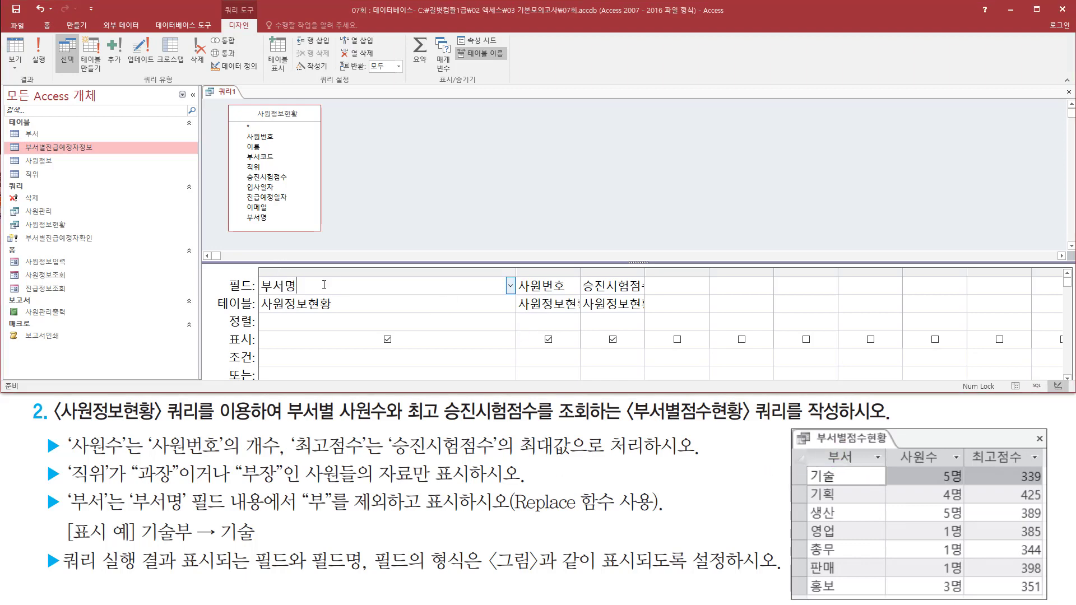
{"action": "key", "text": "BackSpace"}
{"action": "left_click_drag", "start_coordinate": [334, 295], "coordinate": [418, 292]}
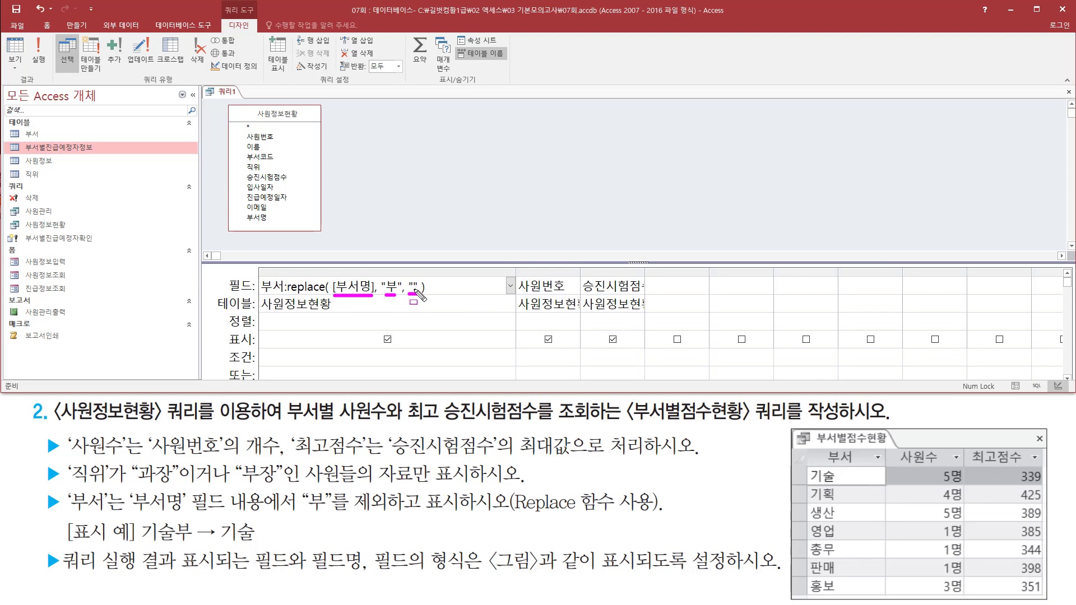
{"action": "left_click_drag", "start_coordinate": [139, 544], "coordinate": [256, 543]}
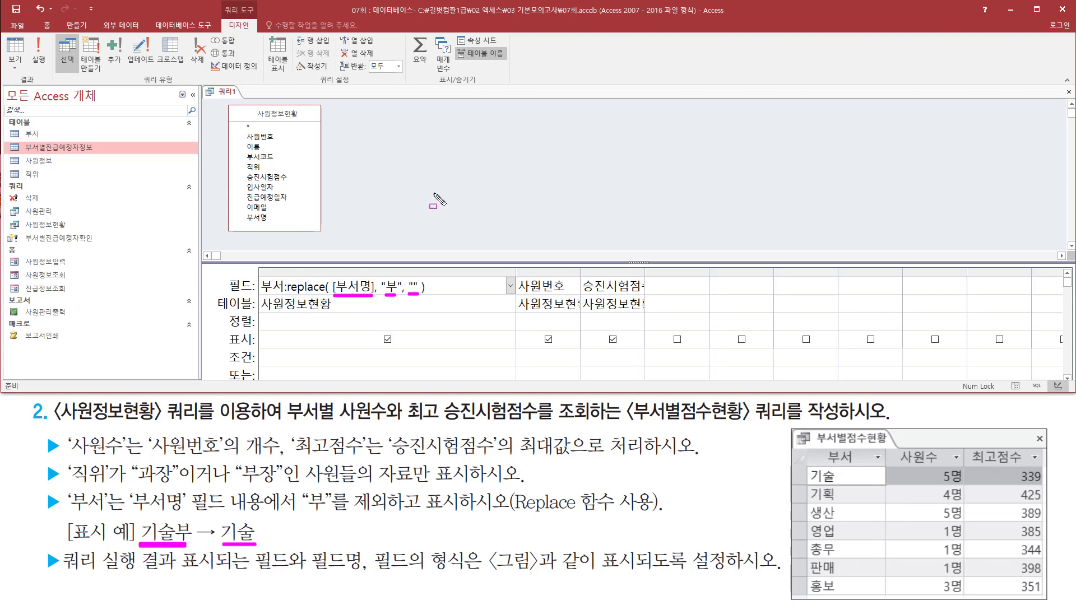
{"action": "key", "text": "Escape"}
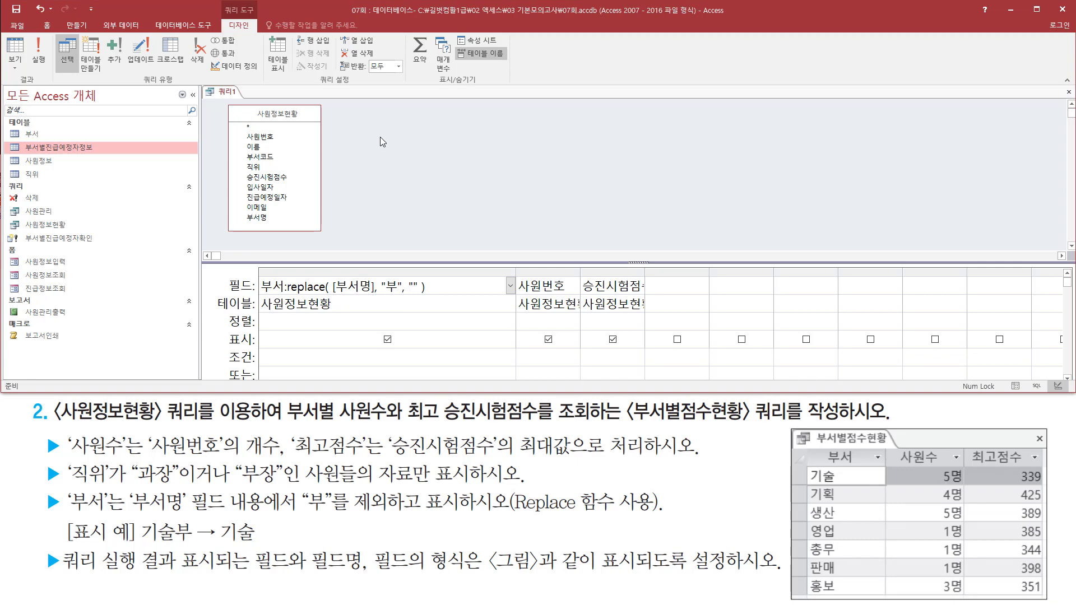
- Run the query, check the 부서 values throughout the records for the removed "부", and return to design view
{"action": "left_click_drag", "start_coordinate": [27, 32], "coordinate": [53, 66]}
{"action": "key", "text": "Escape"}
{"action": "left_click", "coordinate": [38, 49]}
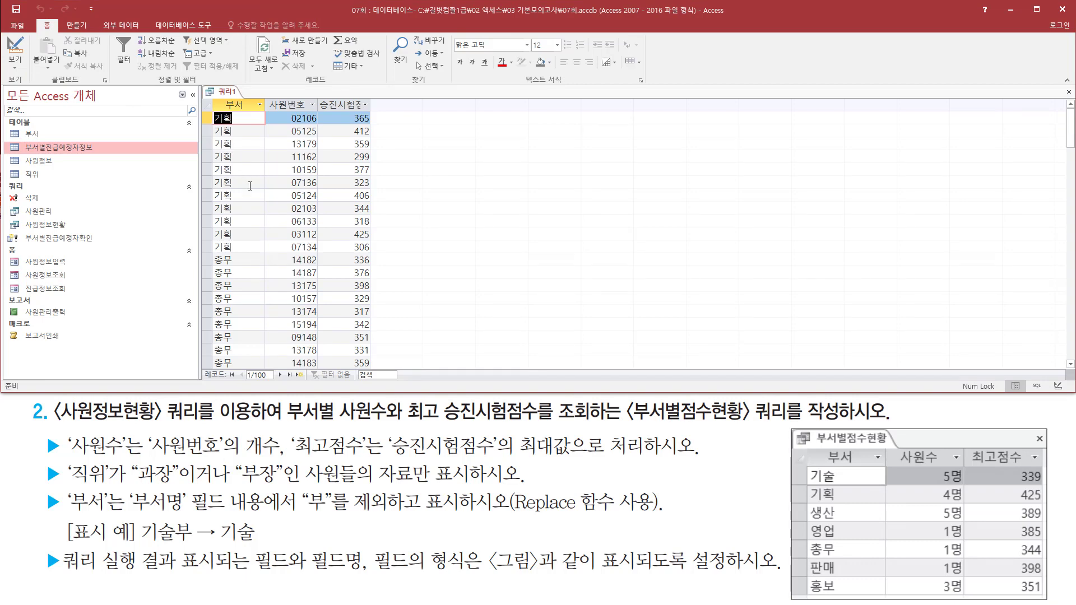
{"action": "scroll", "coordinate": [250, 186], "scroll_direction": "down", "scroll_amount": 10}
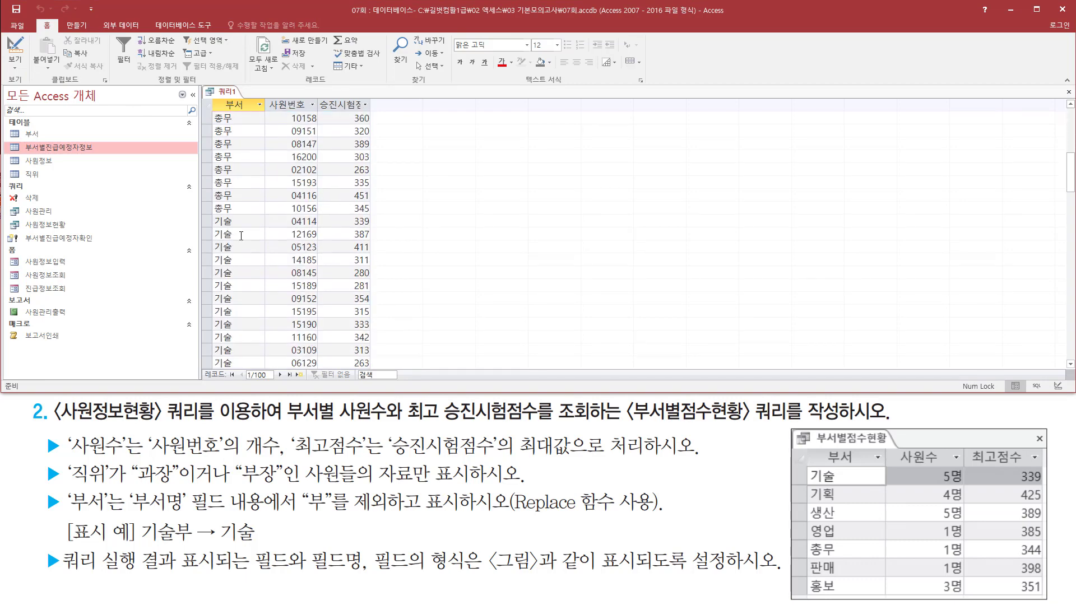
{"action": "scroll", "coordinate": [241, 236], "scroll_direction": "down", "scroll_amount": 14}
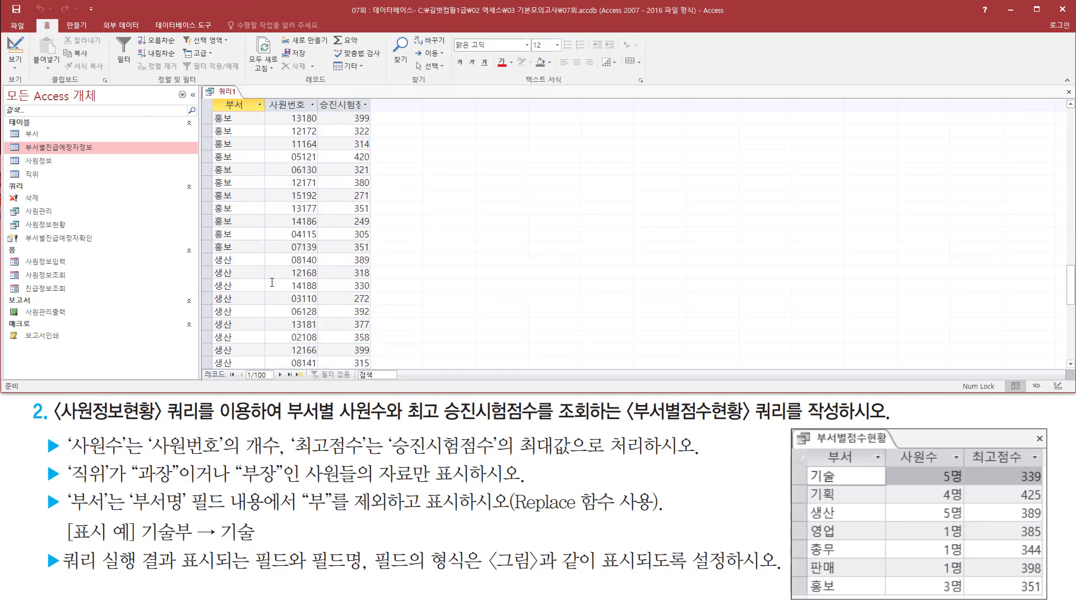
{"action": "scroll", "coordinate": [272, 283], "scroll_direction": "up", "scroll_amount": 15}
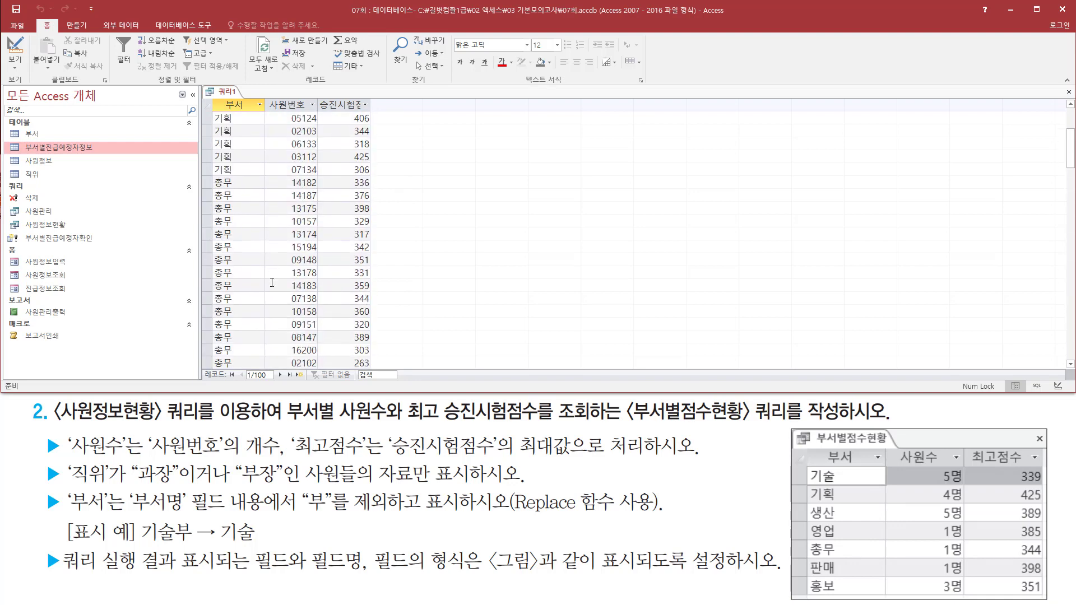
{"action": "scroll", "coordinate": [272, 282], "scroll_direction": "up", "scroll_amount": 2}
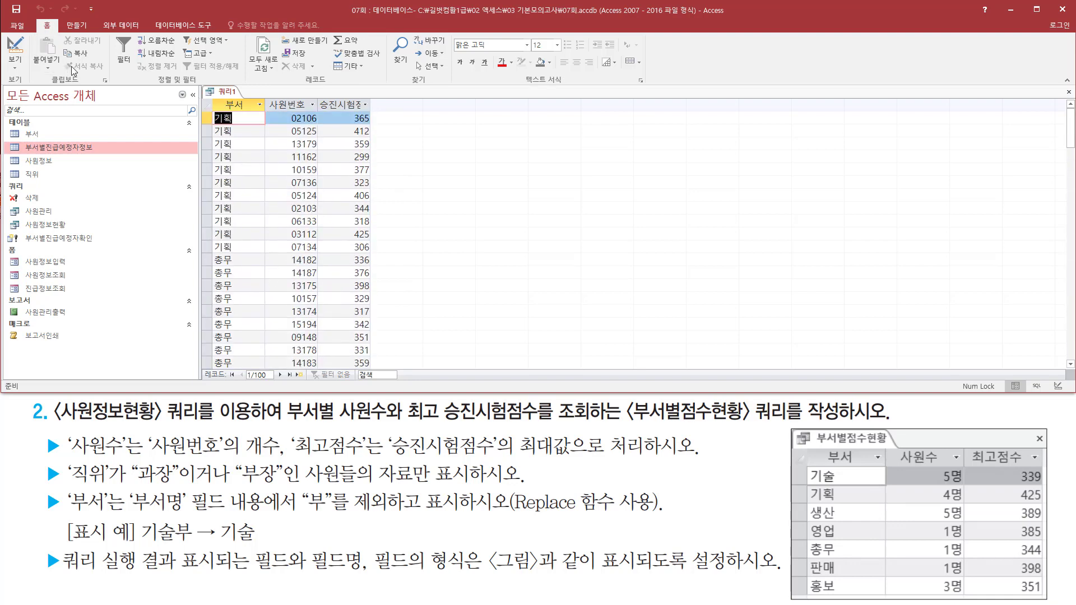
{"action": "right_click", "coordinate": [226, 92]}
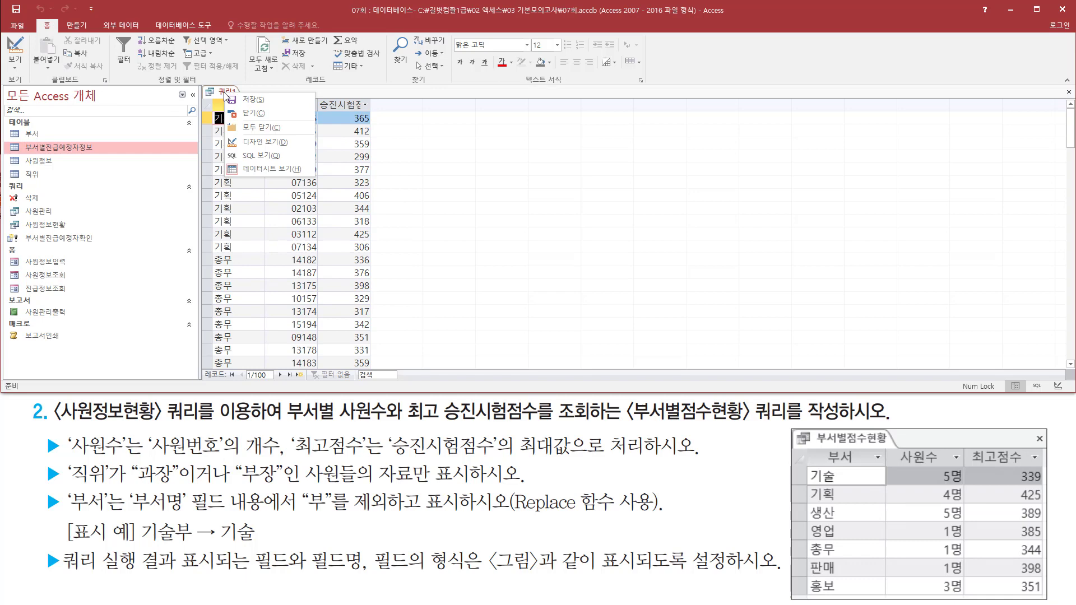
{"action": "left_click", "coordinate": [261, 143]}
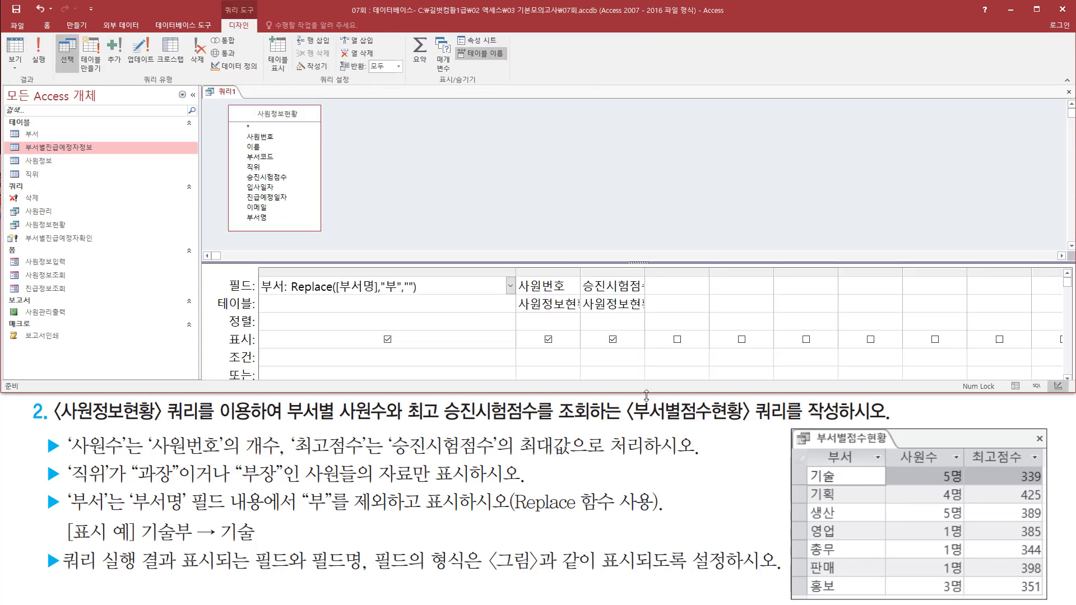
{"action": "left_click_drag", "start_coordinate": [895, 445], "coordinate": [948, 466]}
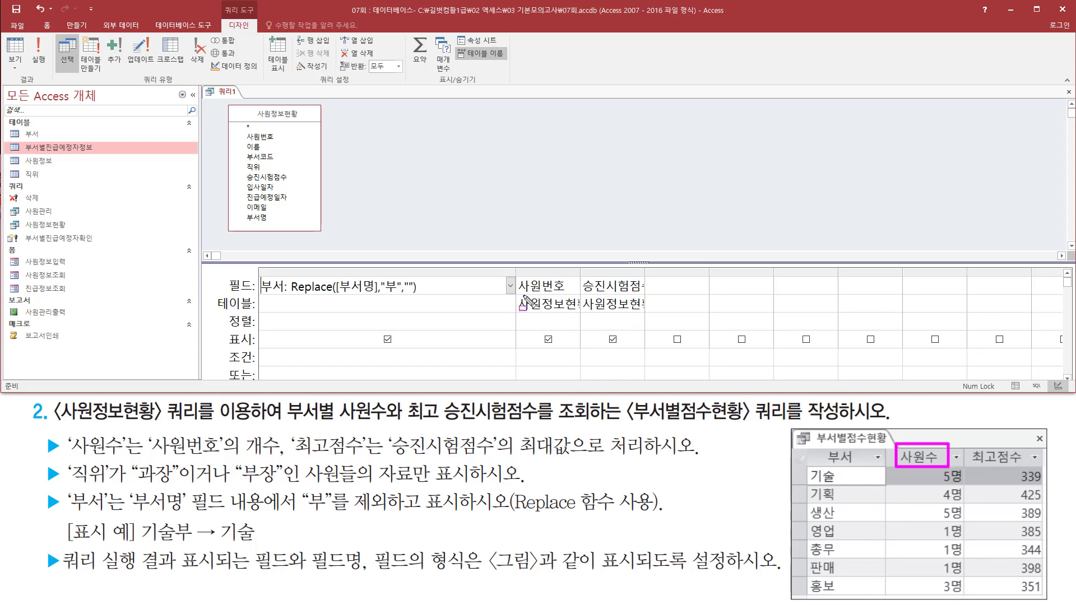
{"action": "left_click_drag", "start_coordinate": [518, 293], "coordinate": [563, 294]}
{"action": "key", "text": "Escape"}
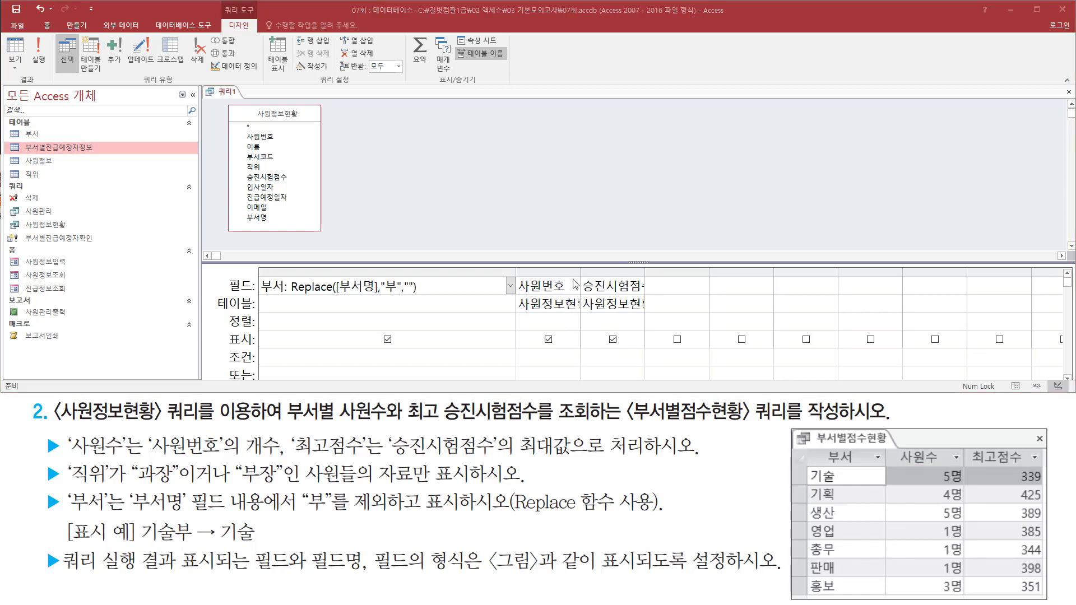
{"action": "left_click", "coordinate": [569, 288]}
{"action": "left_click_drag", "start_coordinate": [520, 276], "coordinate": [568, 294]}
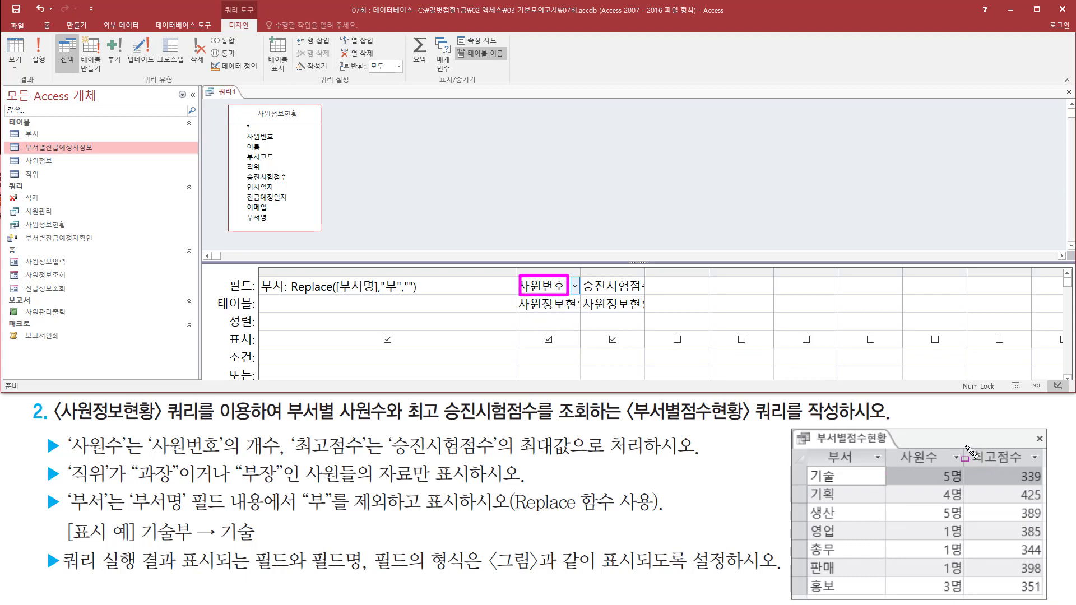
{"action": "left_click_drag", "start_coordinate": [965, 445], "coordinate": [1037, 471]}
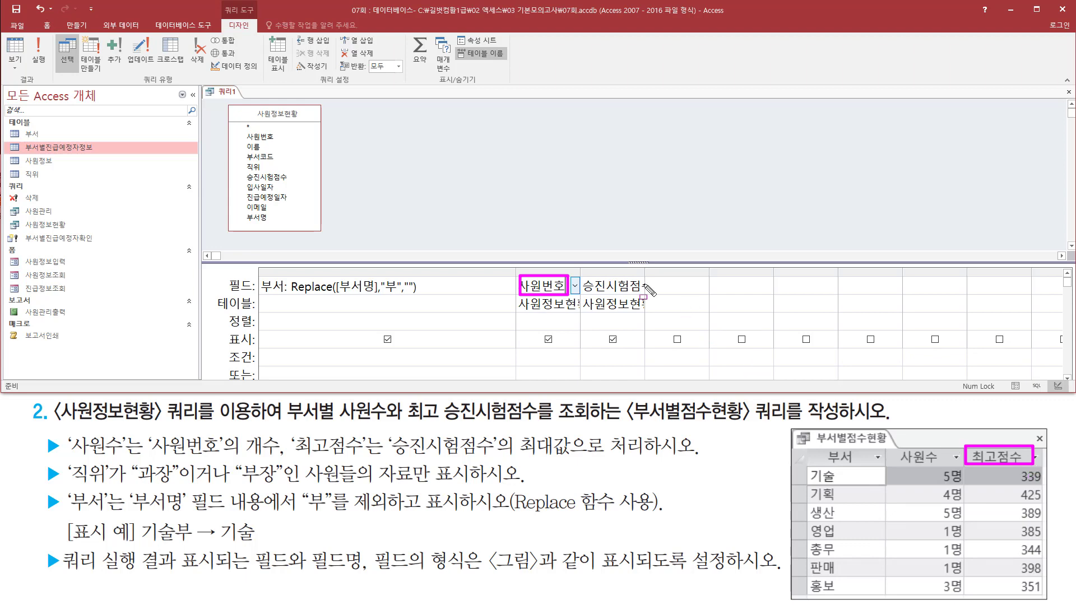
{"action": "left_click_drag", "start_coordinate": [586, 276], "coordinate": [636, 295]}
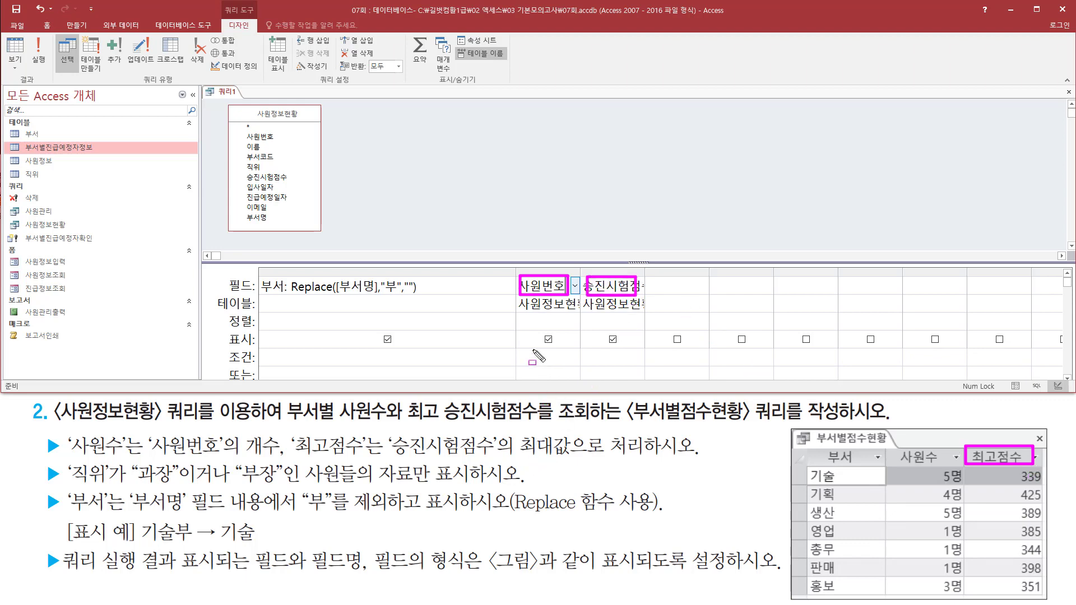
{"action": "key", "text": "Escape"}
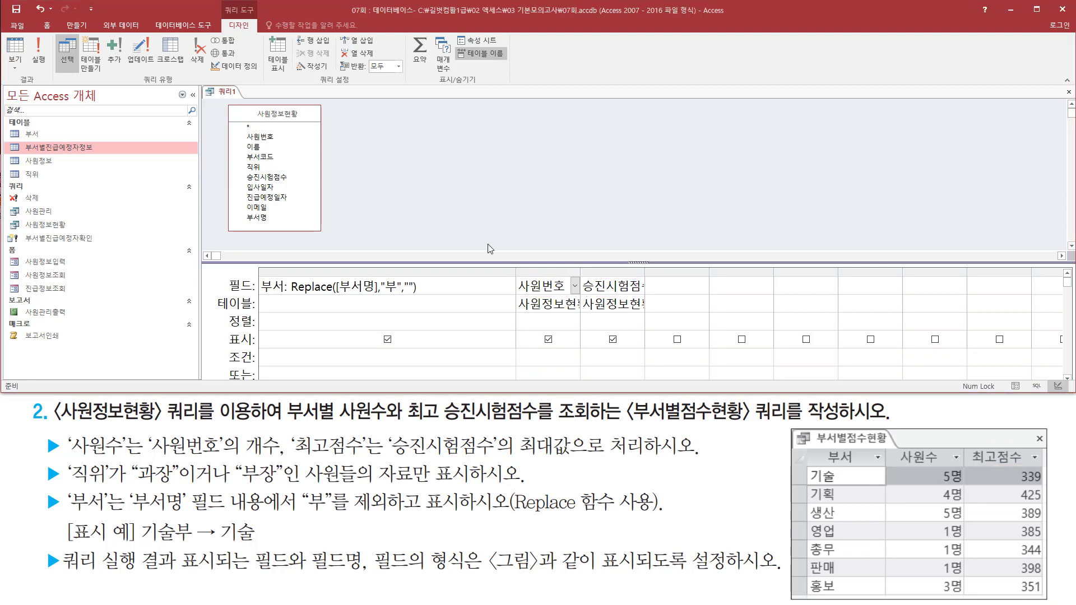
- Turn on the 요약 row in the query design grid
{"action": "key", "text": "ctrl+shift+d"}
{"action": "left_click_drag", "start_coordinate": [406, 31], "coordinate": [450, 85]}
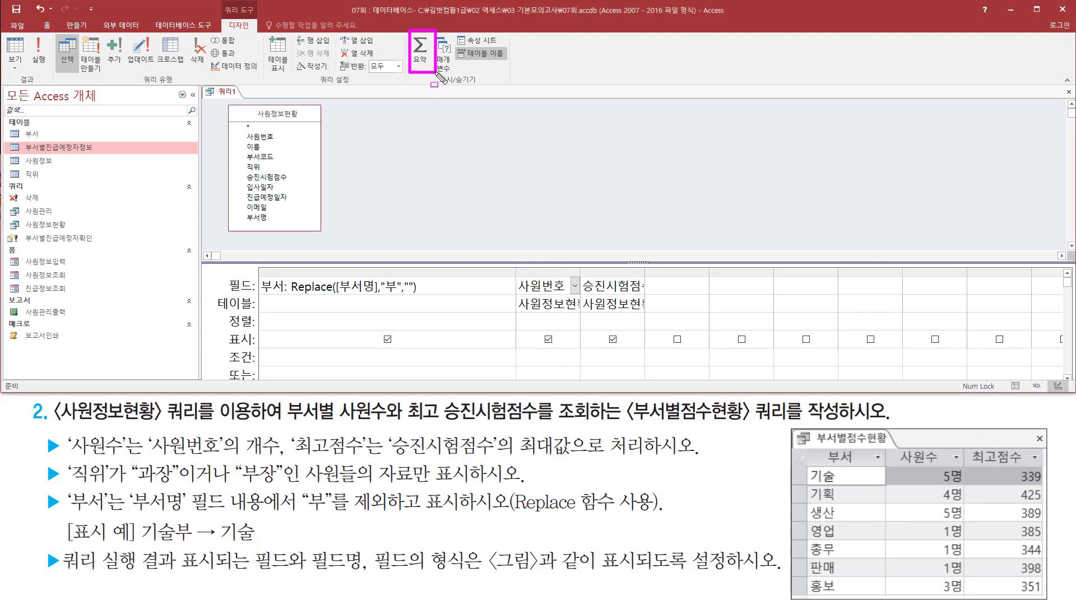
{"action": "key", "text": "Escape"}
{"action": "left_click", "coordinate": [422, 53]}
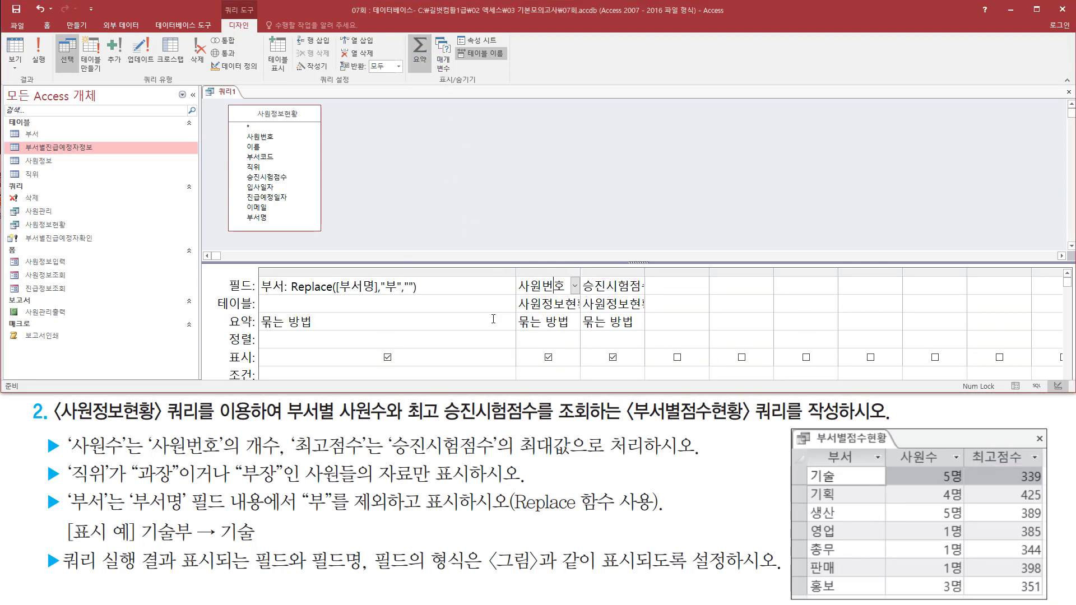
{"action": "key", "text": "ctrl+shift+d"}
{"action": "mouse_move", "coordinate": [283, 400]}
{"action": "left_mouse_down"}
{"action": "mouse_move", "coordinate": [340, 427]}
{"action": "mouse_move", "coordinate": [535, 423]}
{"action": "left_mouse_up"}
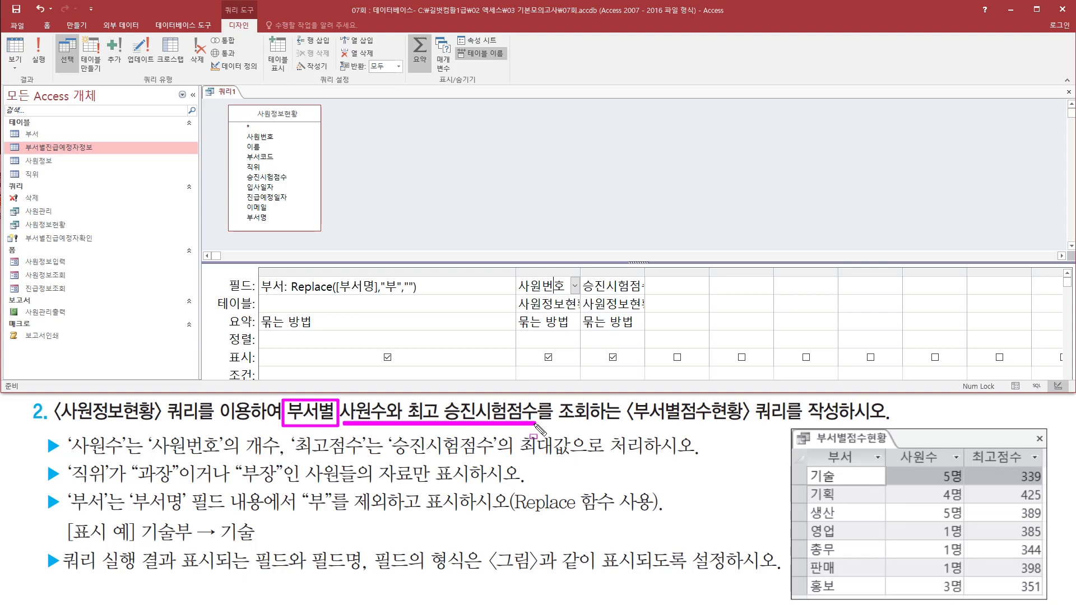
{"action": "mouse_move", "coordinate": [260, 275]}
{"action": "left_mouse_down"}
{"action": "mouse_move", "coordinate": [266, 296]}
{"action": "mouse_move", "coordinate": [289, 296]}
{"action": "mouse_move", "coordinate": [264, 331]}
{"action": "mouse_move", "coordinate": [325, 335]}
{"action": "left_mouse_up"}
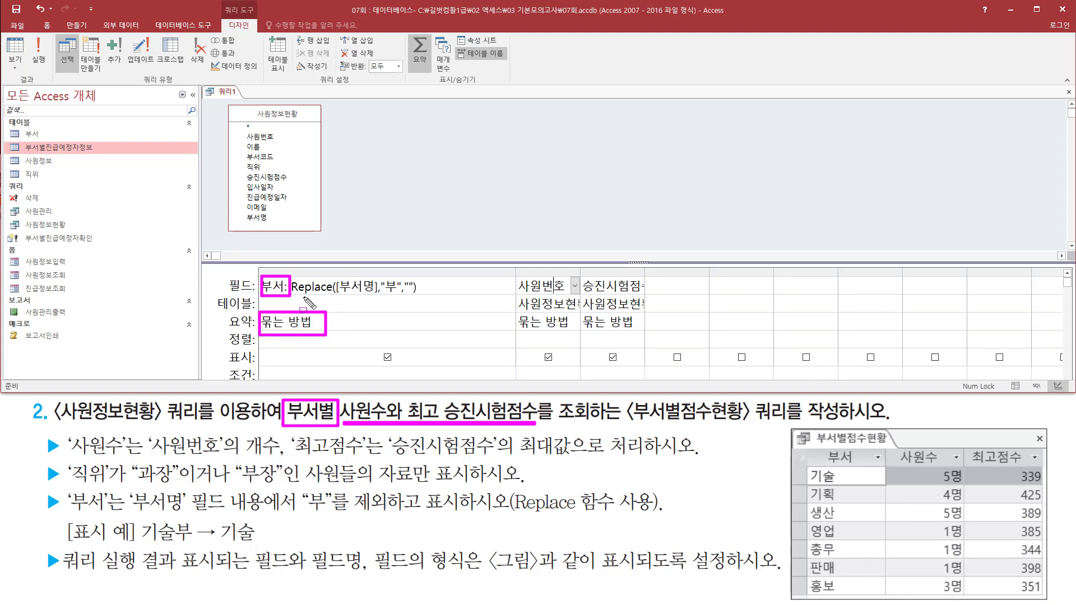
{"action": "key", "text": "Escape"}
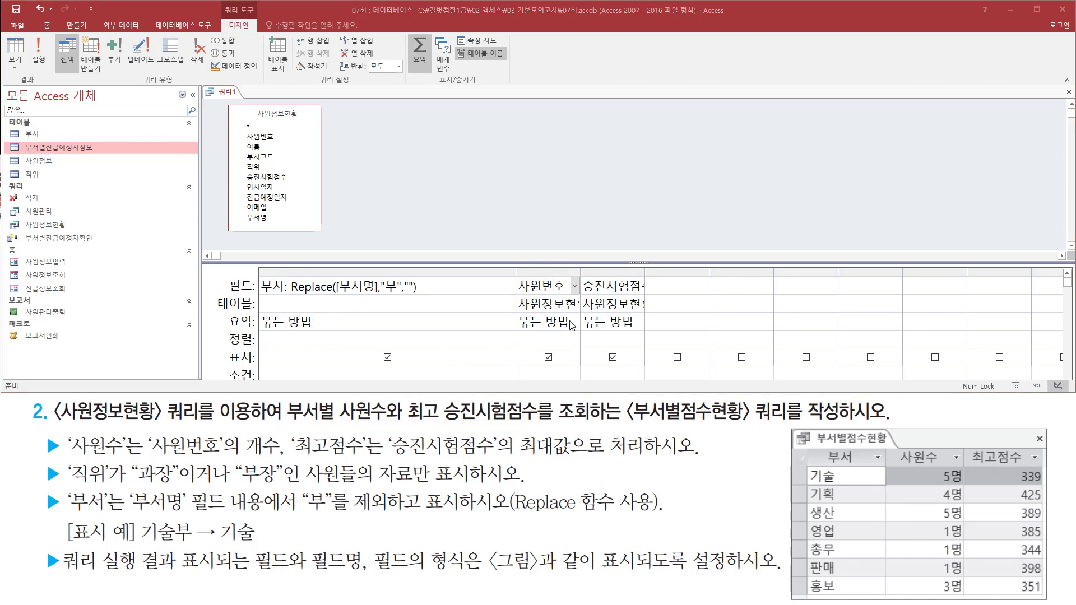
- Set the 요약 function to 개수 for the 사원번호 field and 최대값 for the 승진시험점수 field
{"action": "left_click", "coordinate": [570, 322]}
{"action": "left_click", "coordinate": [574, 324]}
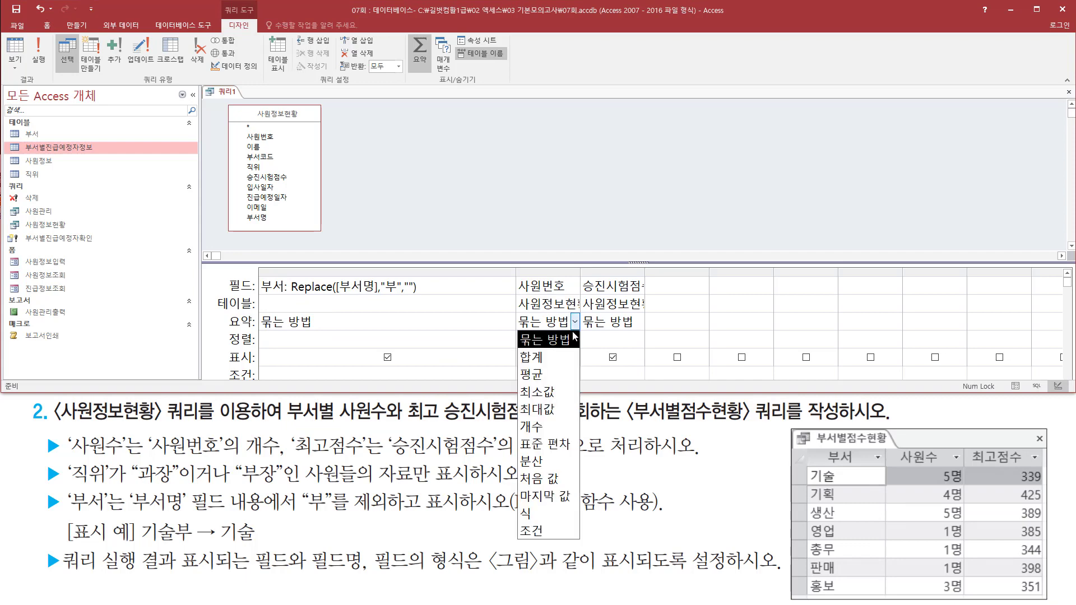
{"action": "left_click", "coordinate": [553, 426]}
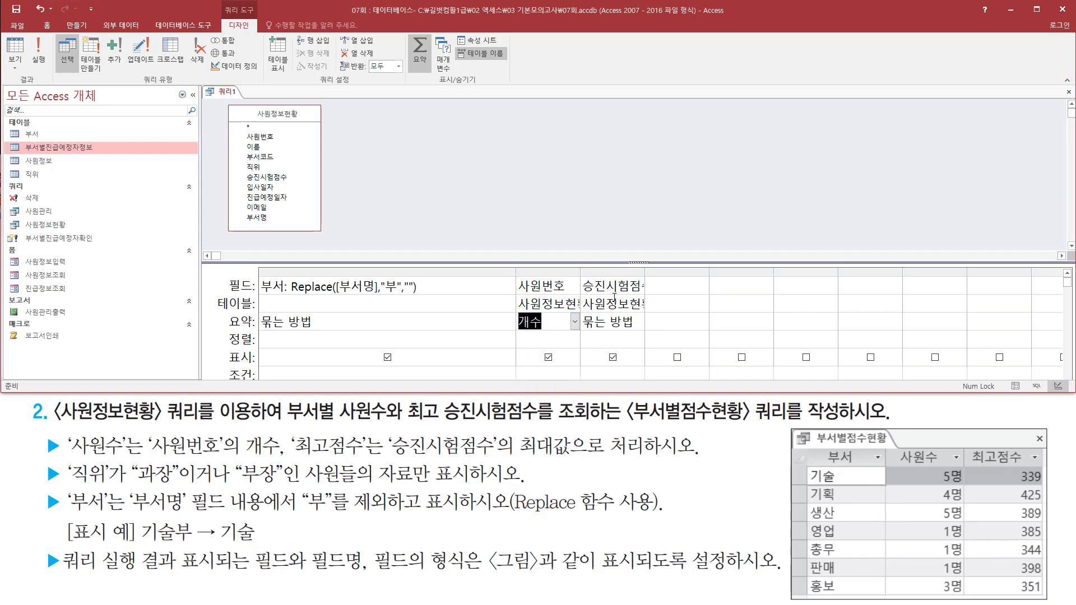
{"action": "left_click", "coordinate": [640, 322]}
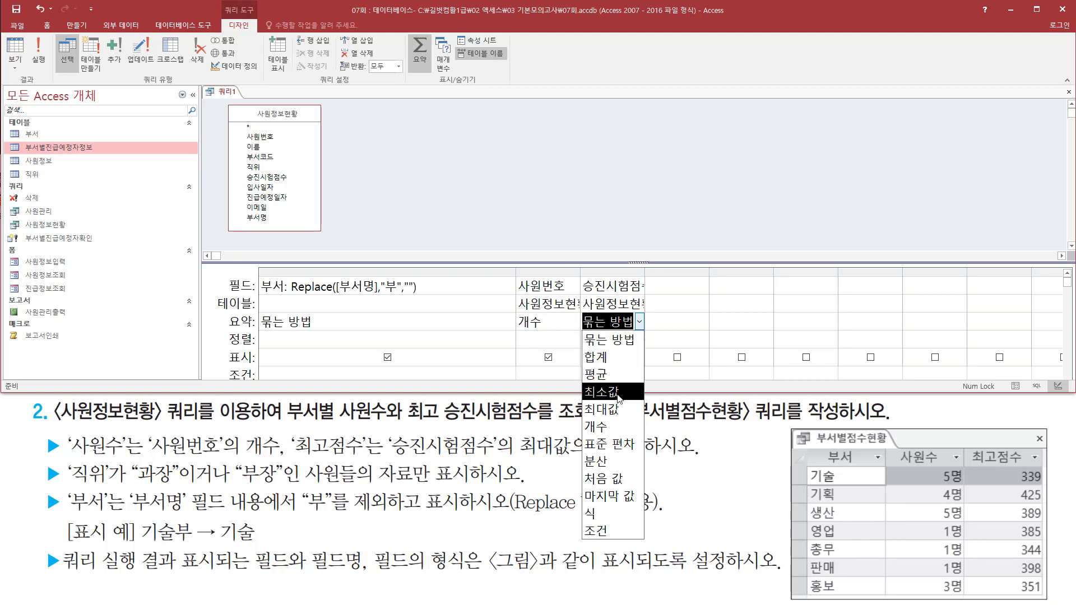
{"action": "left_click", "coordinate": [615, 410]}
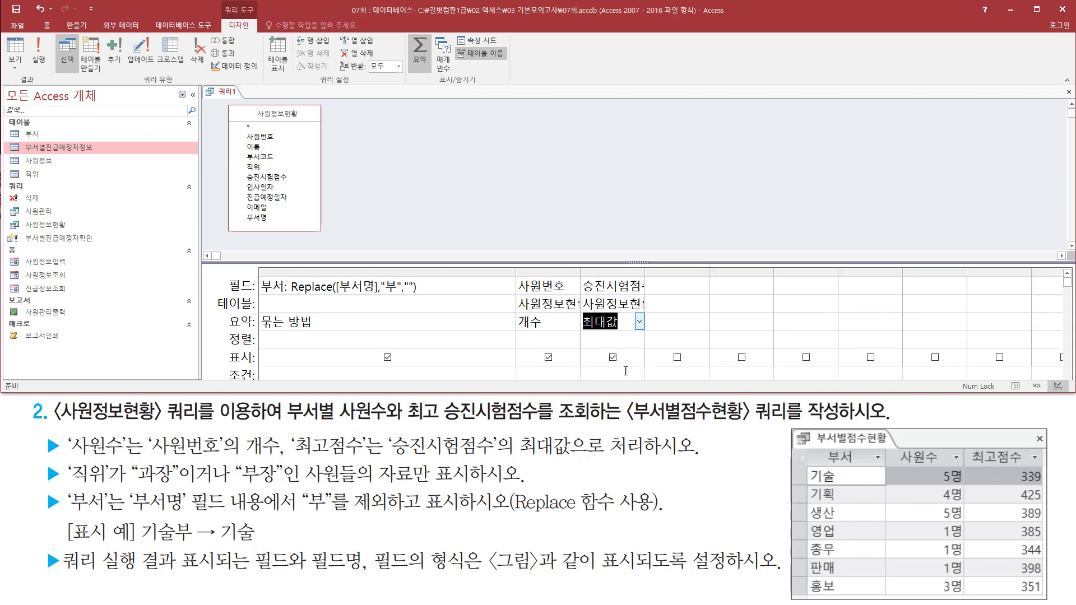
{"action": "left_click_drag", "start_coordinate": [259, 308], "coordinate": [650, 337]}
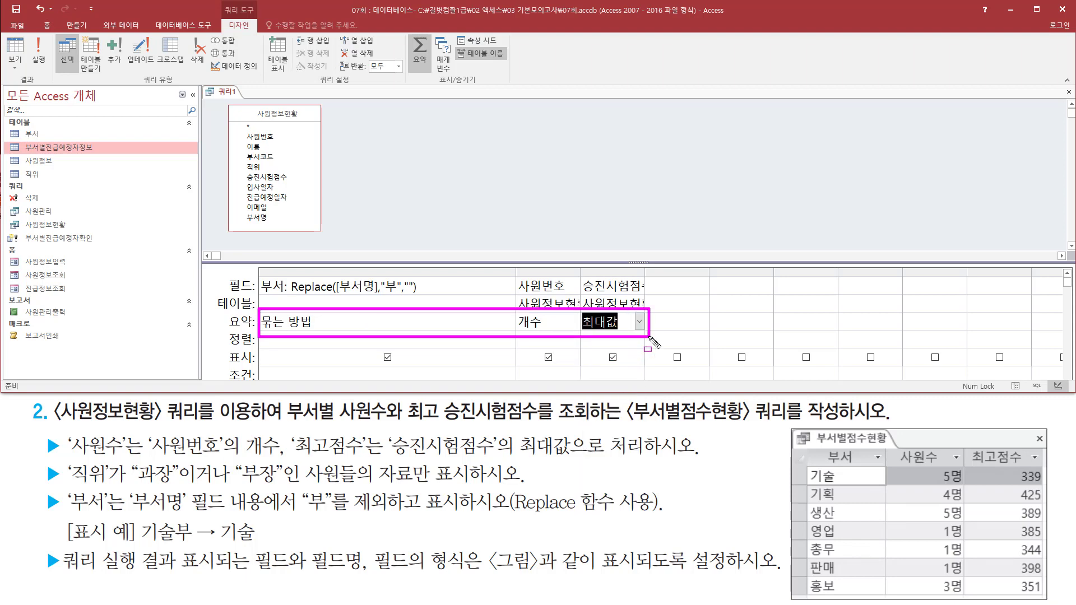
{"action": "left_click_drag", "start_coordinate": [894, 447], "coordinate": [946, 468]}
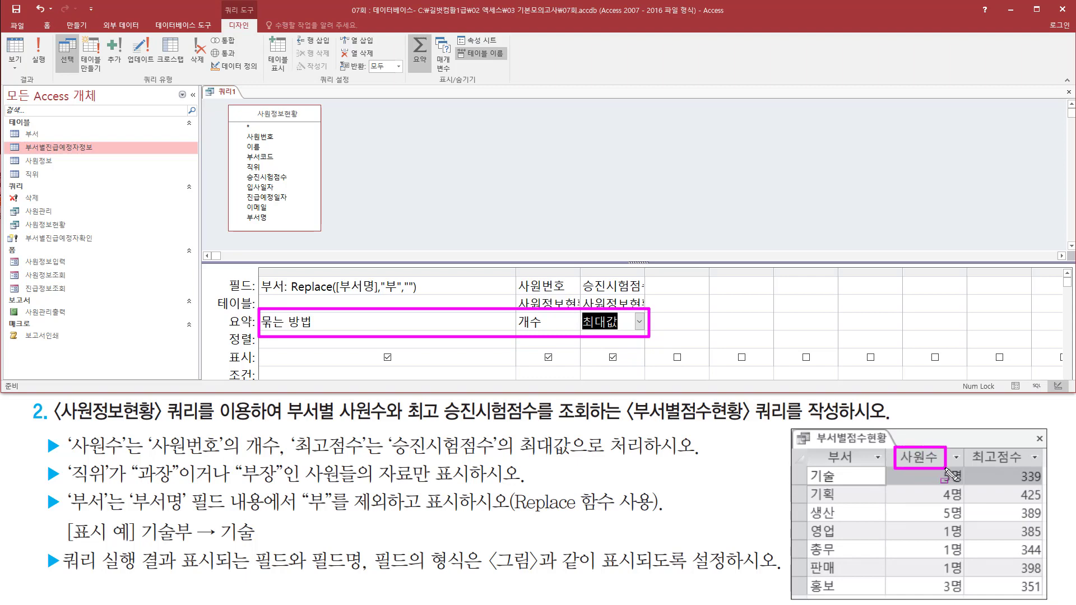
{"action": "key", "text": "Escape"}
- Narrow the 부서 column, widen the 사원번호 column and give the 사원번호 field the alias 사원수
{"action": "left_click", "coordinate": [558, 289]}
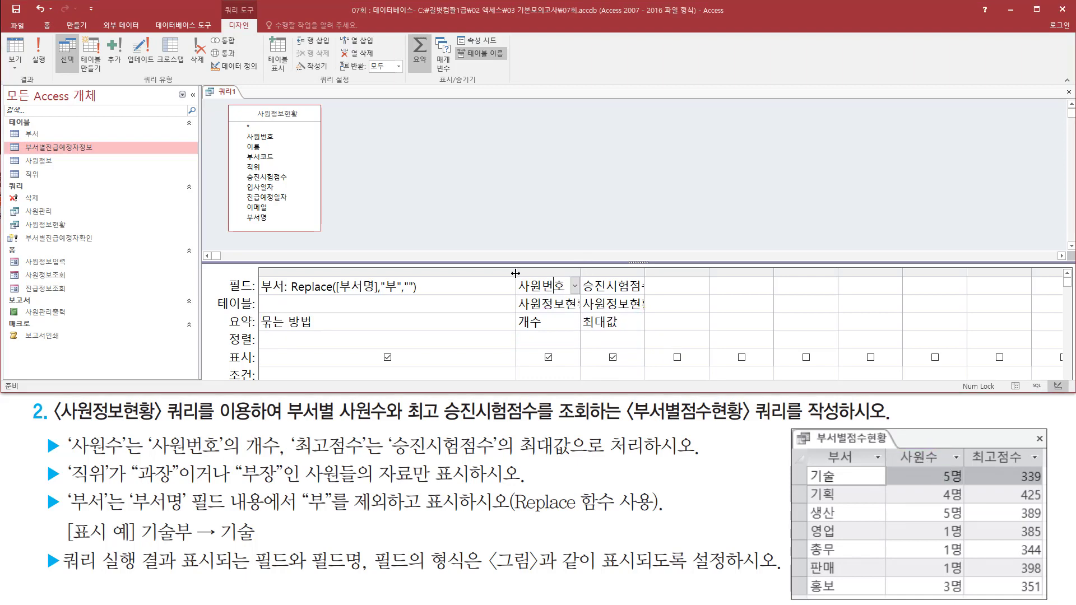
{"action": "left_click_drag", "start_coordinate": [515, 271], "coordinate": [452, 271]}
{"action": "left_click_drag", "start_coordinate": [518, 272], "coordinate": [637, 272]}
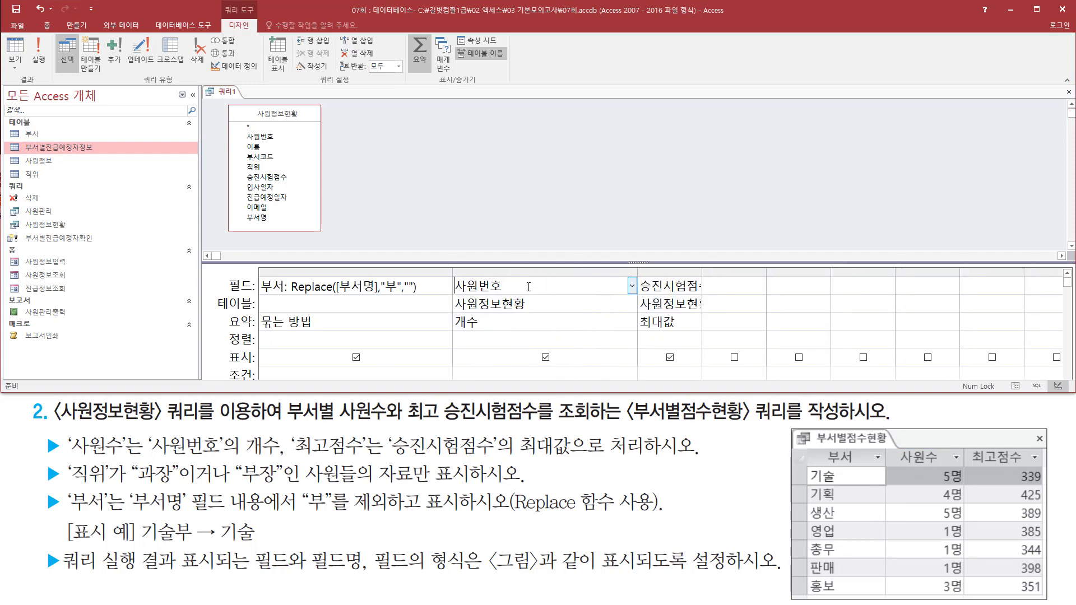
{"action": "type", "text": "서"}
{"action": "type", "text": "원수"}
{"action": "type", "text": ":"}
- Widen the 승진시험점수 column in the design grid and give its field the alias 최고점수
{"action": "left_click_drag", "start_coordinate": [701, 272], "coordinate": [777, 271]}
{"action": "left_click", "coordinate": [714, 288]}
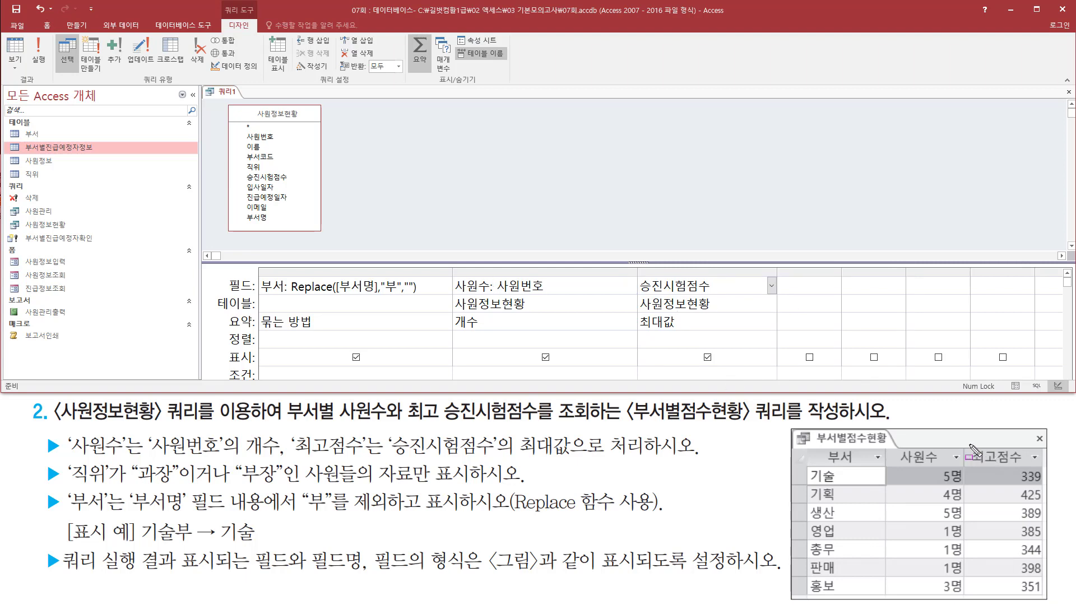
{"action": "left_click_drag", "start_coordinate": [968, 443], "coordinate": [1030, 467]}
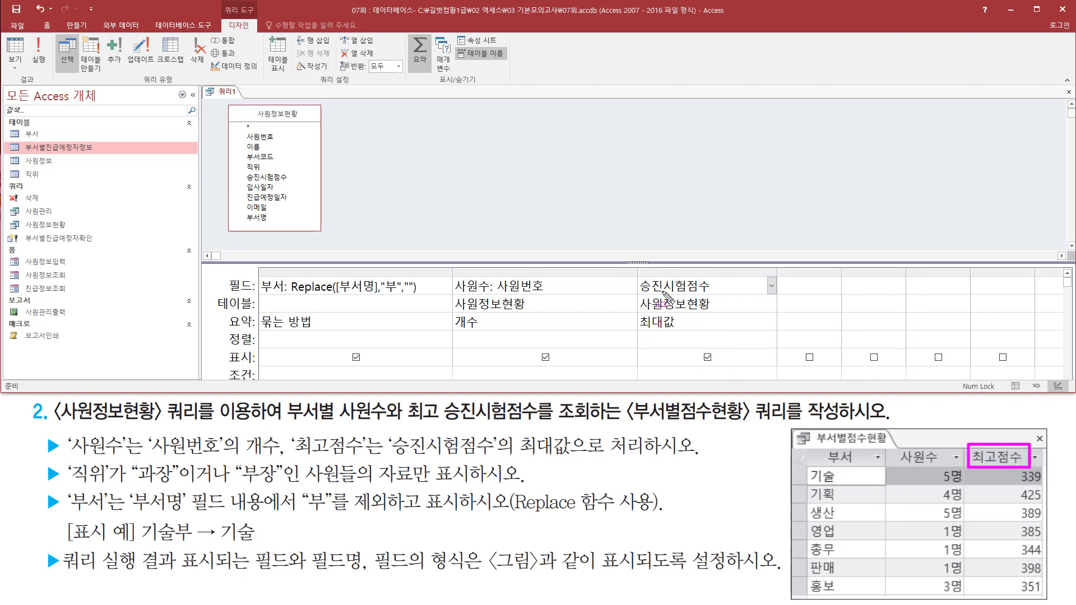
{"action": "key", "text": "Escape"}
{"action": "left_click", "coordinate": [641, 287]}
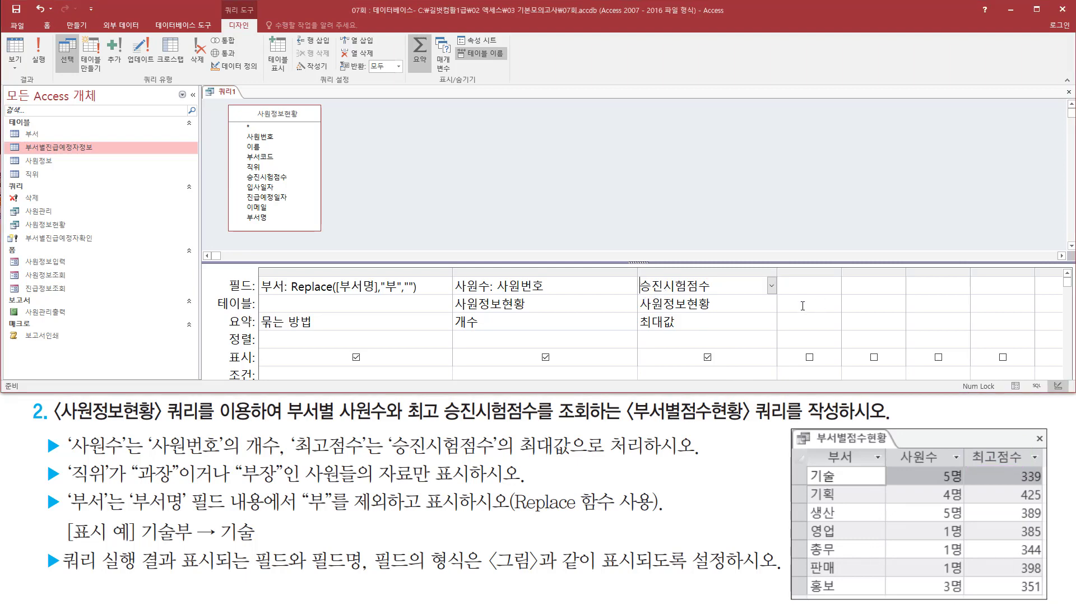
{"action": "type", "text": "최고점ㅅ"}
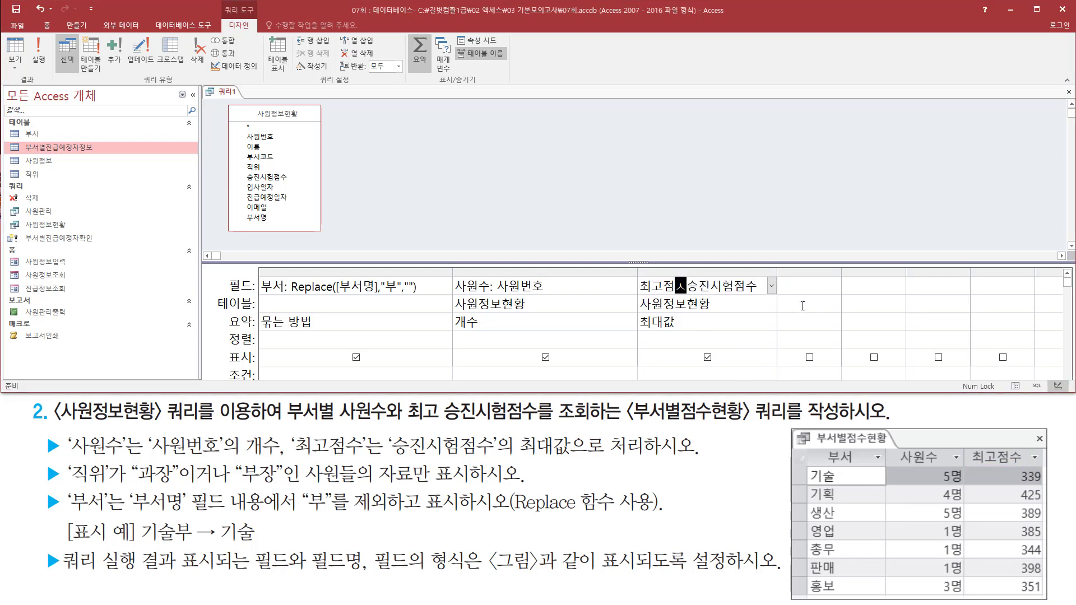
{"action": "type", "text": ":"}
{"action": "key", "text": "Tab"}
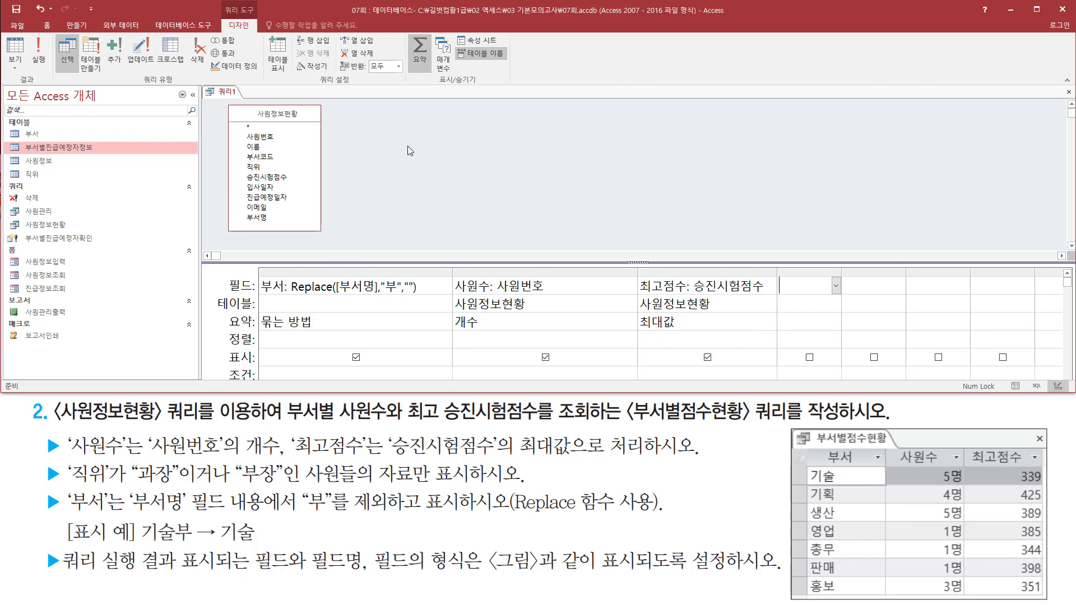
- Run the query, review the 사원수 and 최고점수 values for each 부서, and return to design view
{"action": "left_click_drag", "start_coordinate": [26, 38], "coordinate": [51, 68]}
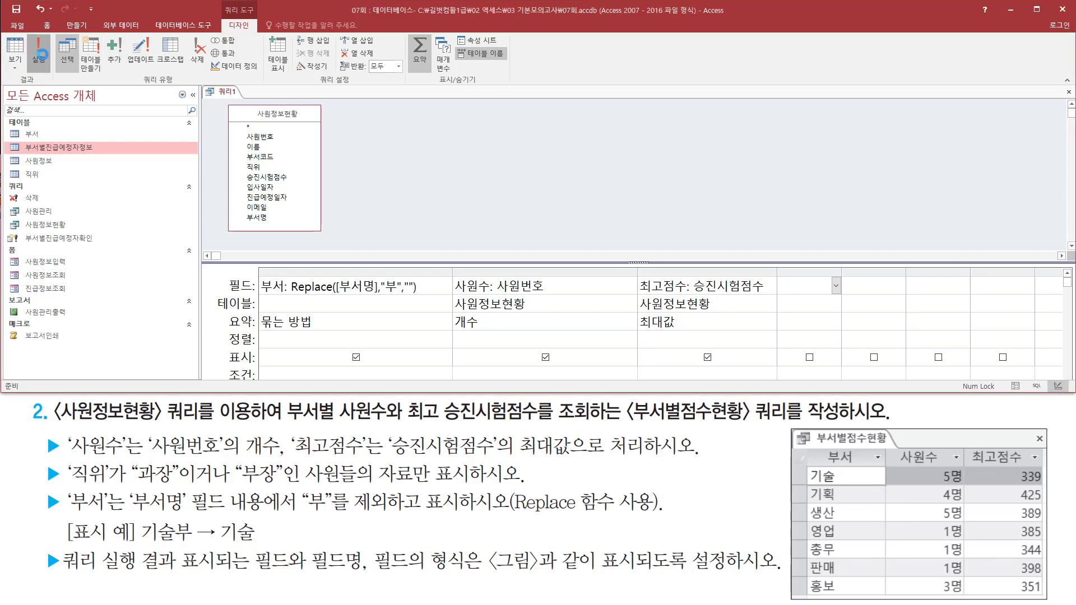
{"action": "left_click", "coordinate": [38, 51]}
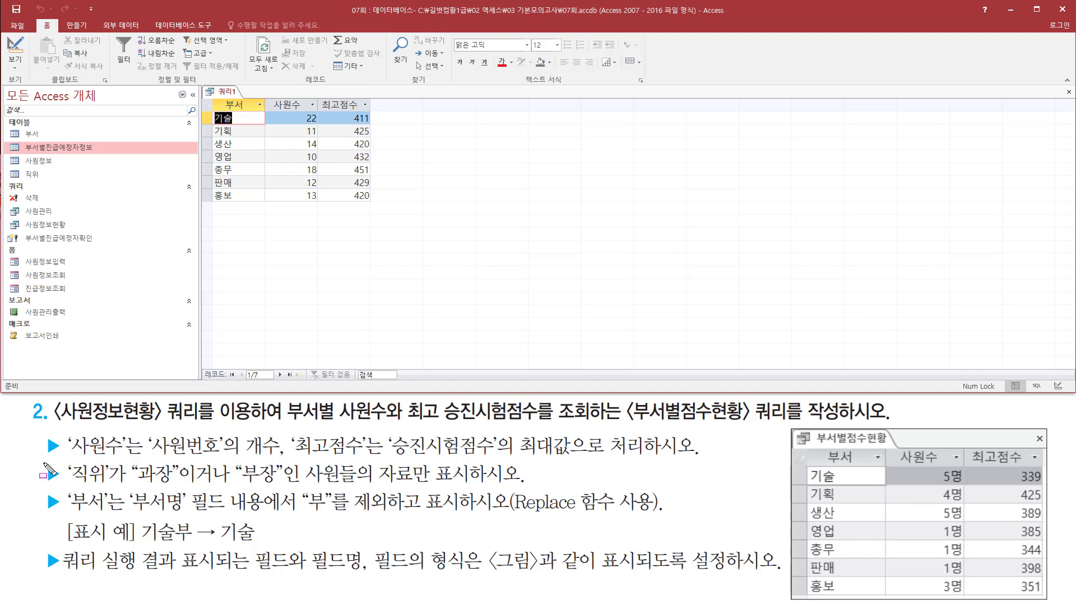
{"action": "left_click_drag", "start_coordinate": [43, 463], "coordinate": [64, 492]}
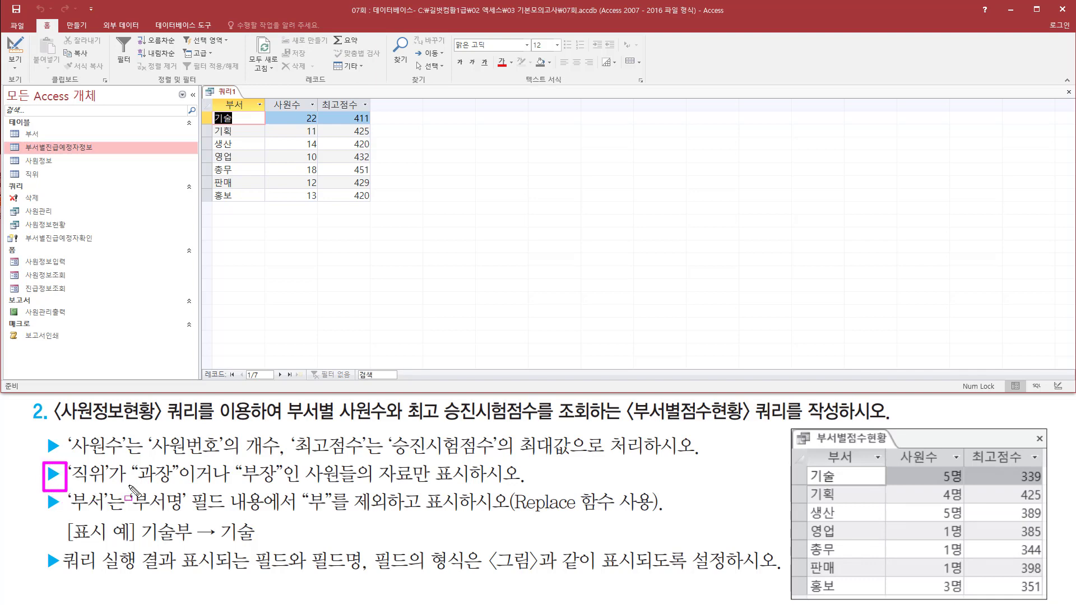
{"action": "left_click_drag", "start_coordinate": [129, 485], "coordinate": [302, 485]}
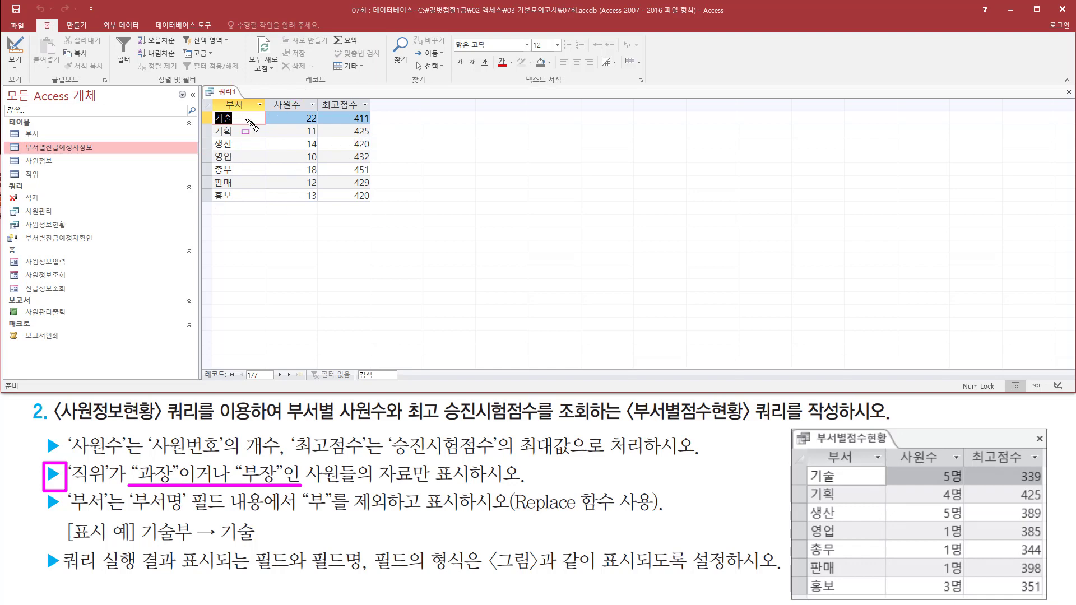
{"action": "key", "text": "Escape"}
{"action": "right_click", "coordinate": [230, 90]}
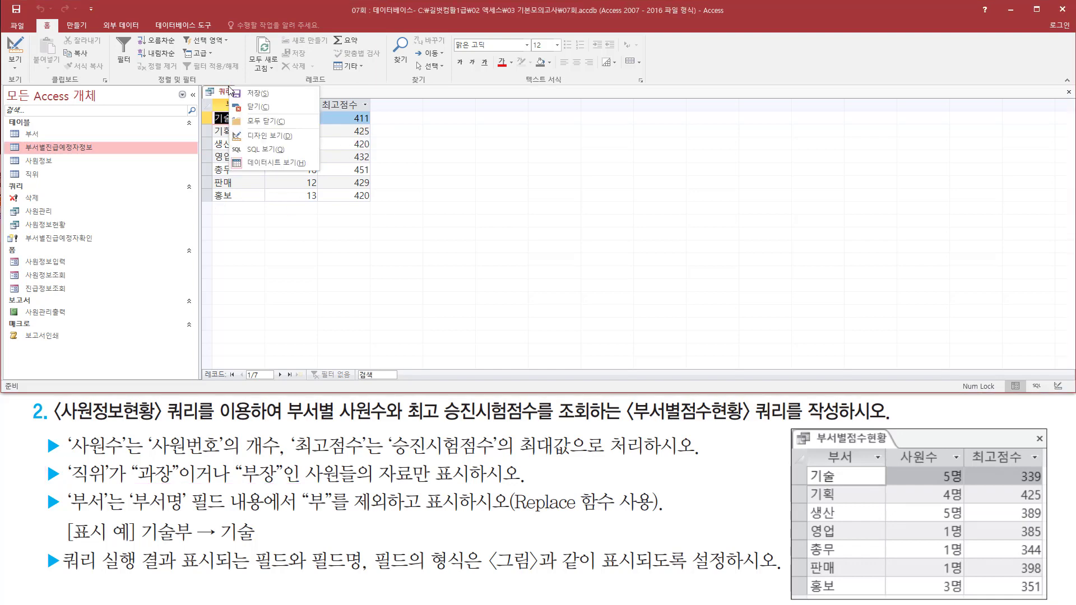
{"action": "left_click", "coordinate": [263, 137]}
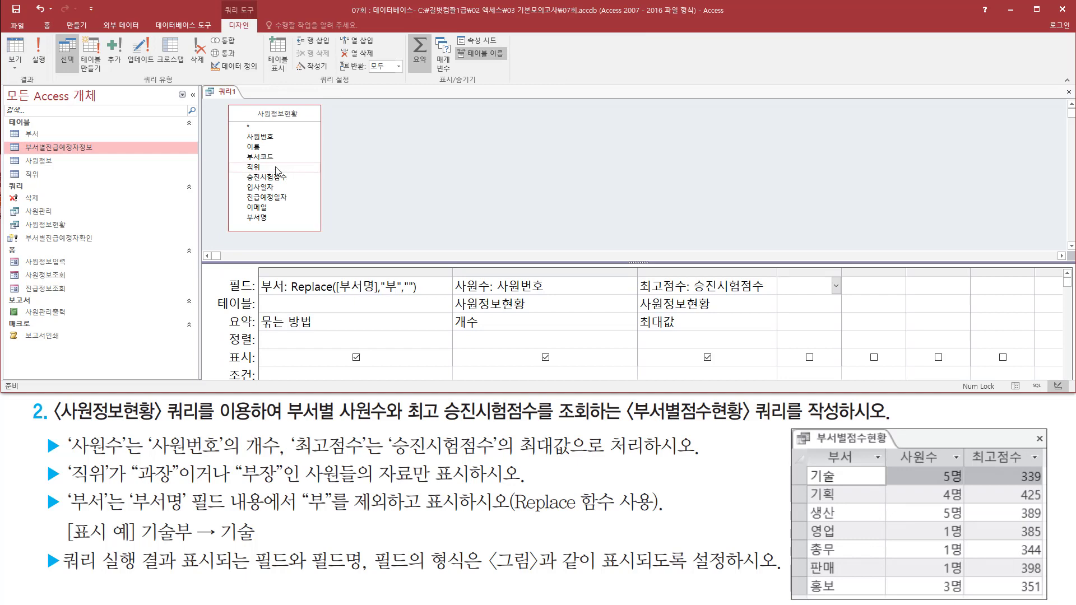
- Add the 직위 field from 사원정보현황 to the next empty grid column and set its 요약 to 조건
{"action": "left_click", "coordinate": [261, 168]}
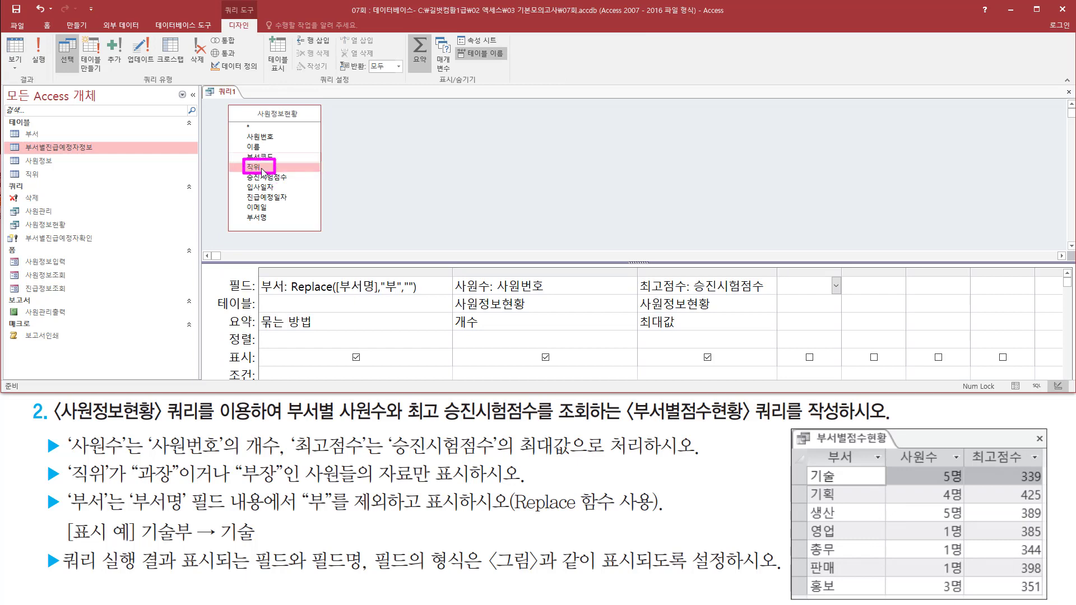
{"action": "left_click_drag", "start_coordinate": [258, 170], "coordinate": [790, 286]}
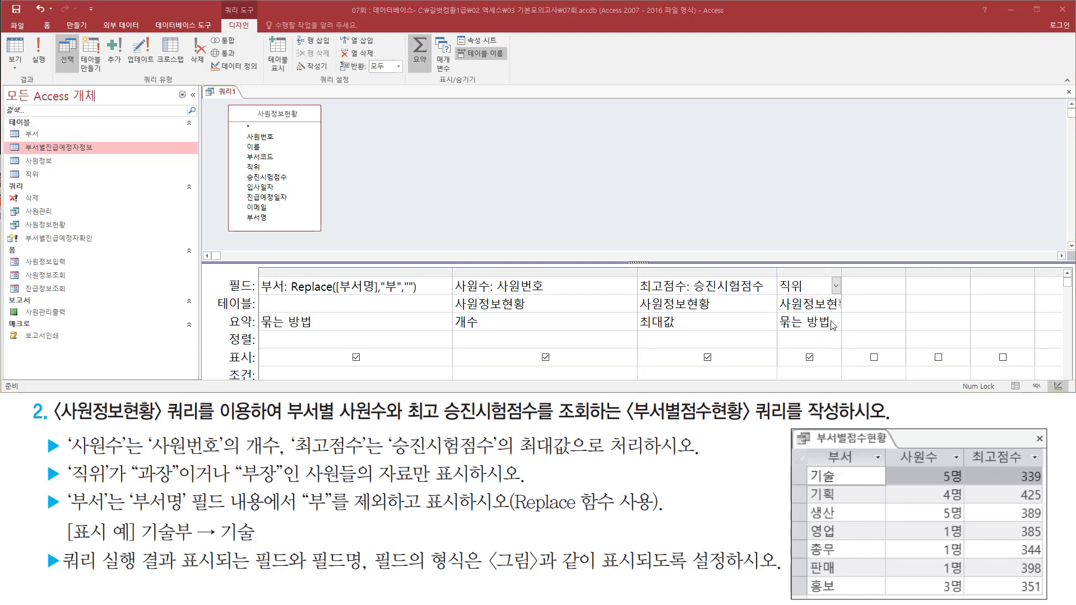
{"action": "left_click", "coordinate": [814, 324]}
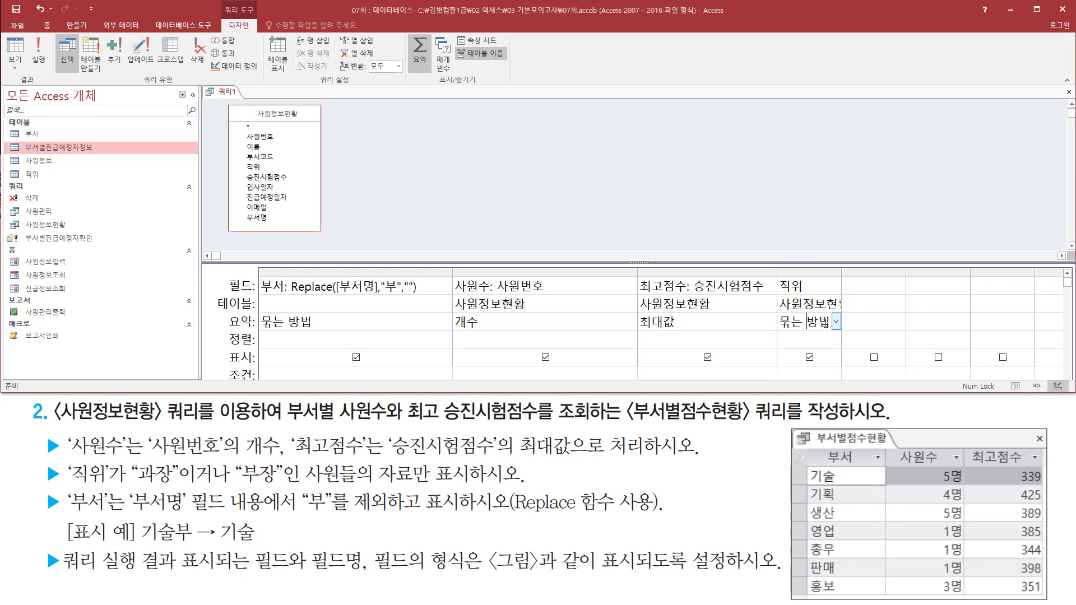
{"action": "left_click", "coordinate": [836, 323]}
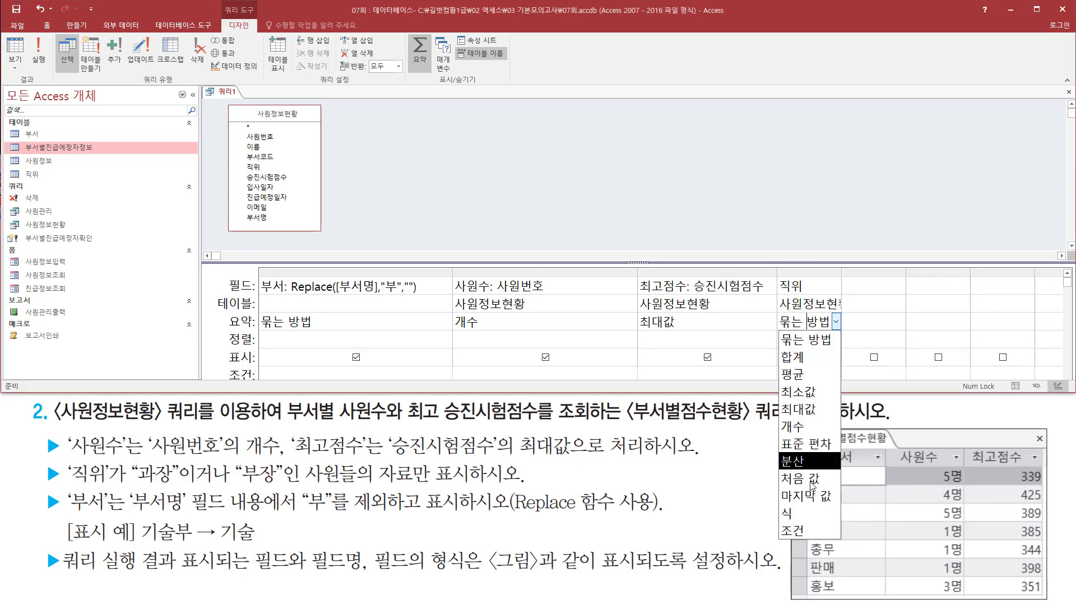
{"action": "left_click", "coordinate": [823, 531]}
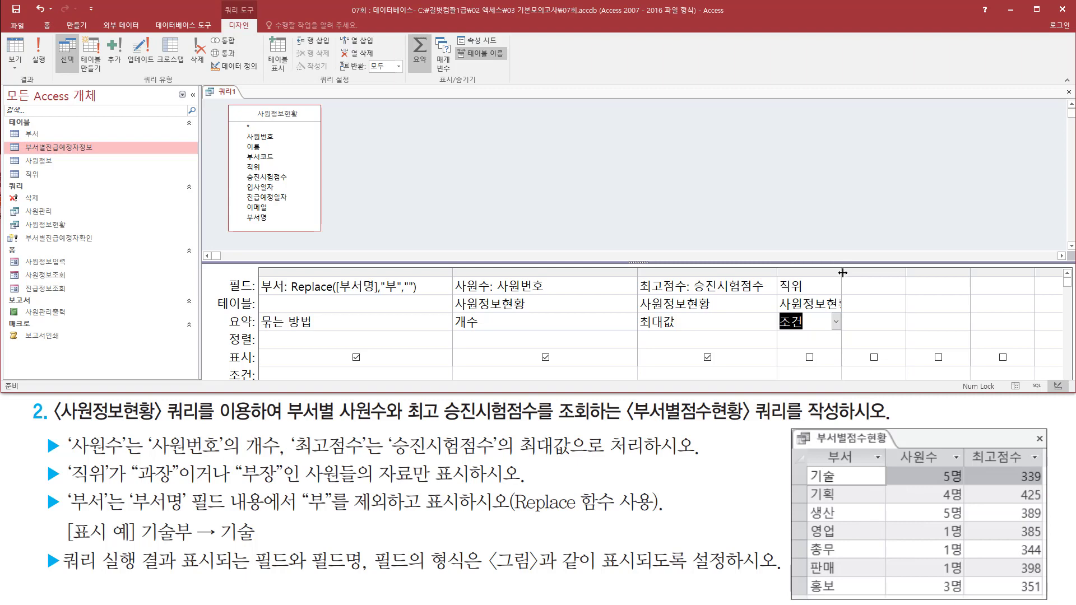
- Enlarge the design grid and limit 직위 to "과장" or "부장", entering "과장" as its 조건 and "부장" in the 또는 row
{"action": "left_click_drag", "start_coordinate": [834, 263], "coordinate": [833, 241]}
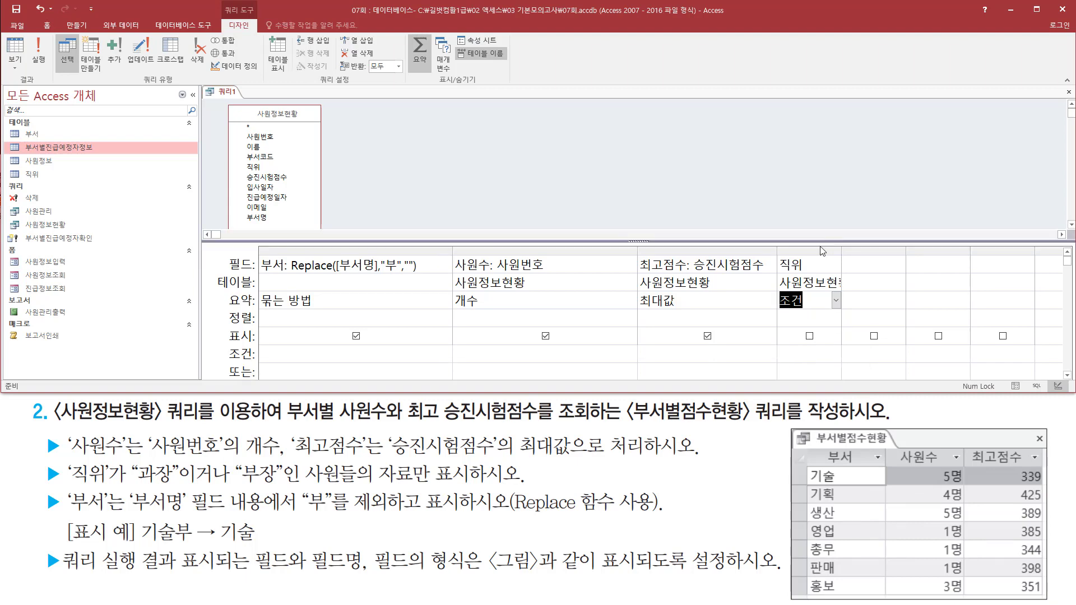
{"action": "left_click", "coordinate": [802, 357]}
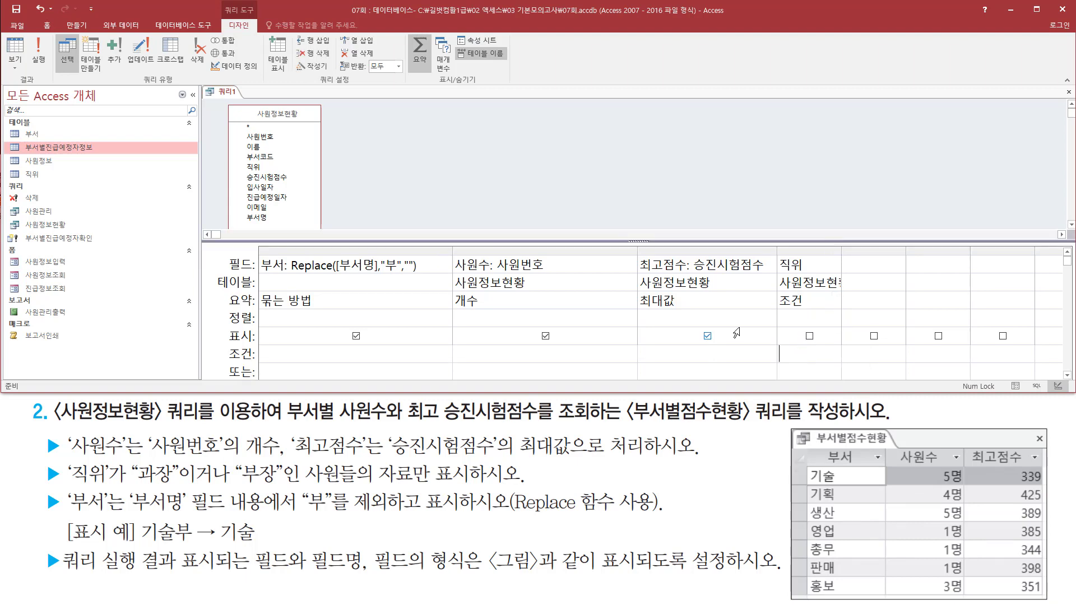
{"action": "type", "text": "\"과장\""}
{"action": "type", "text": "\"부장"}
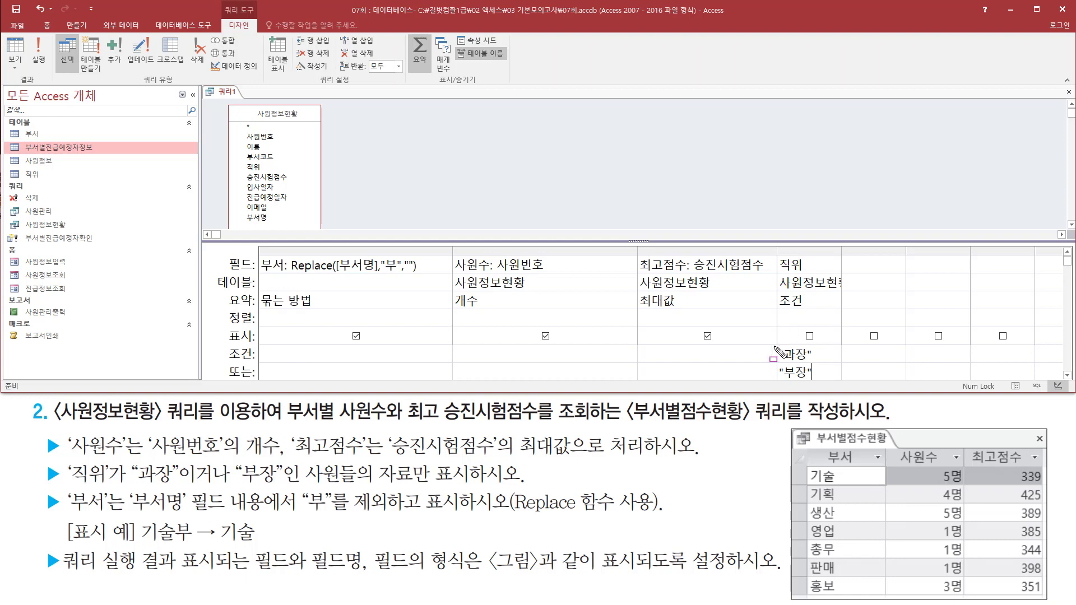
{"action": "mouse_move", "coordinate": [773, 344]}
{"action": "left_mouse_down"}
{"action": "mouse_move", "coordinate": [818, 362]}
{"action": "mouse_move", "coordinate": [816, 384]}
{"action": "left_mouse_up"}
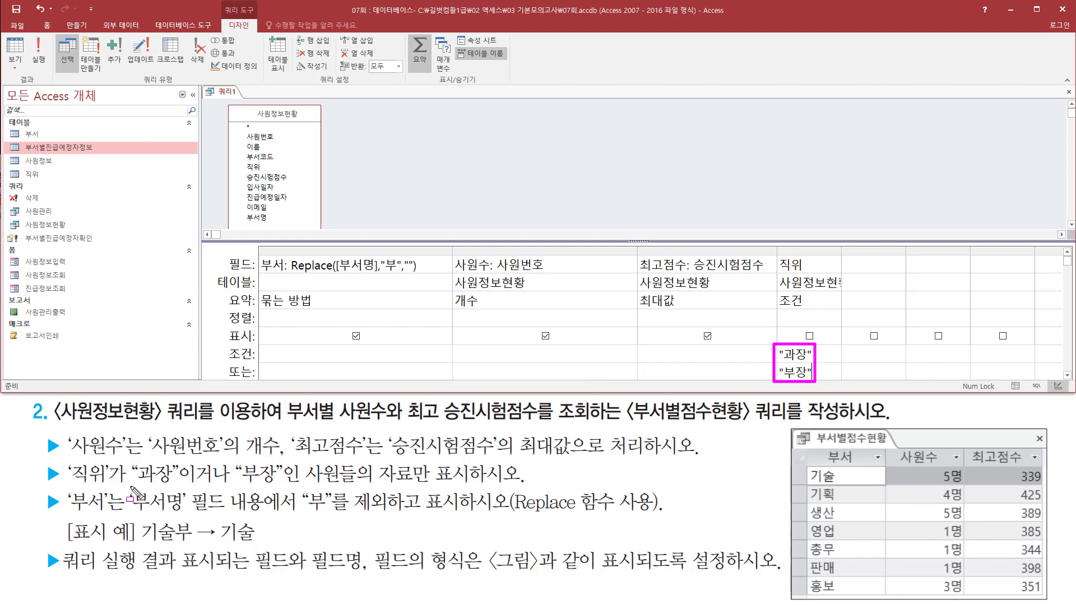
{"action": "mouse_move", "coordinate": [130, 488]}
{"action": "left_mouse_down"}
{"action": "mouse_move", "coordinate": [168, 488]}
{"action": "mouse_move", "coordinate": [185, 474]}
{"action": "mouse_move", "coordinate": [280, 486]}
{"action": "left_mouse_up"}
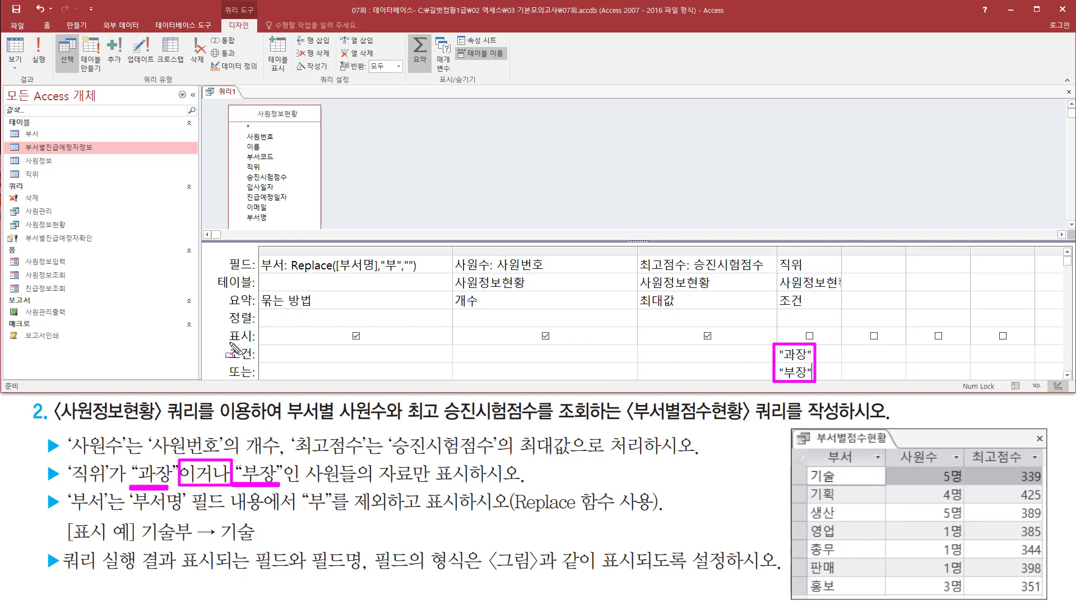
{"action": "left_click_drag", "start_coordinate": [223, 344], "coordinate": [261, 383]}
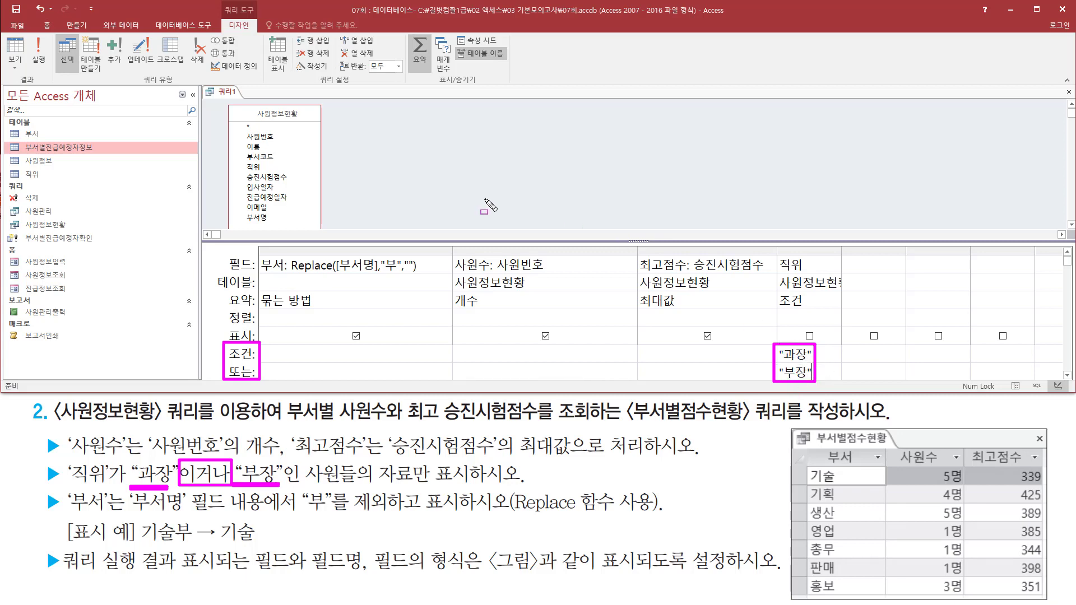
{"action": "key", "text": "Escape"}
{"action": "left_click", "coordinate": [438, 141]}
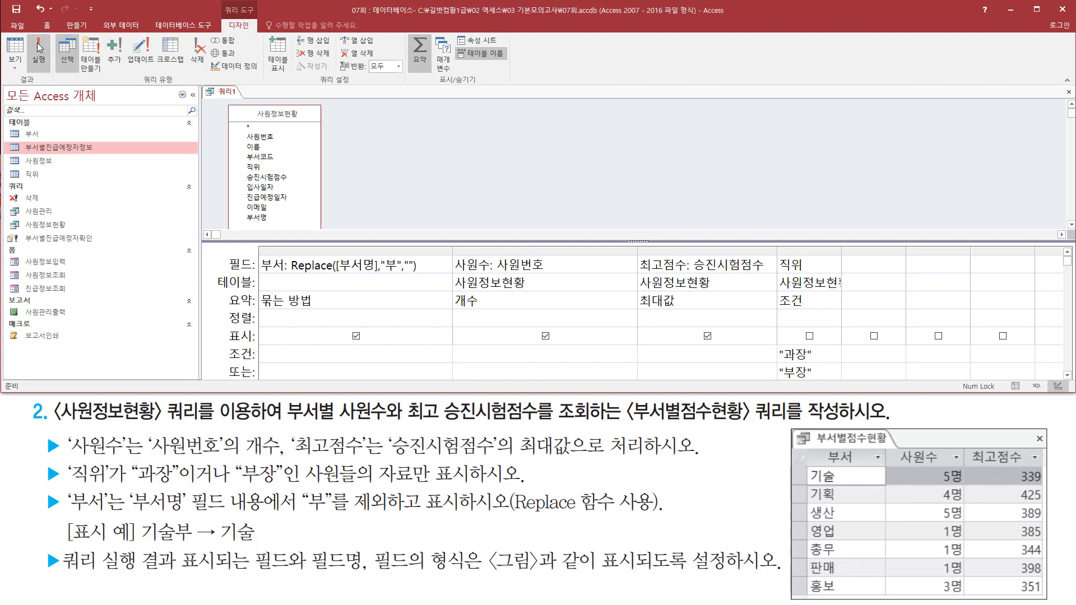
- Run the query, compare its 부서, 사원수 and 최고점수 columns and headings with the sample result, and return to design view
{"action": "left_click_drag", "start_coordinate": [28, 31], "coordinate": [46, 71]}
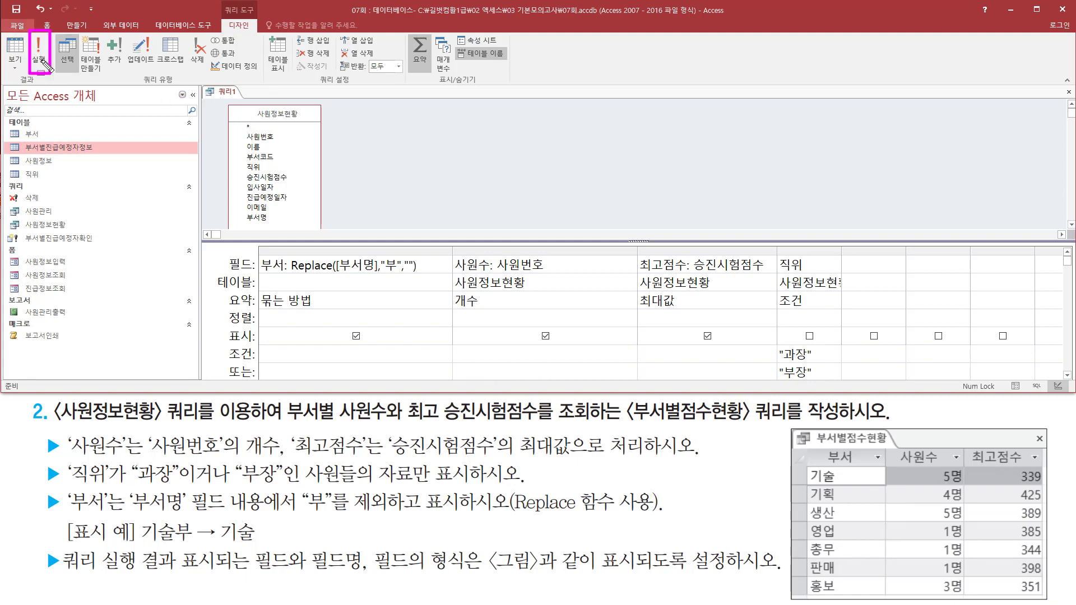
{"action": "key", "text": "Escape"}
{"action": "left_click", "coordinate": [39, 56]}
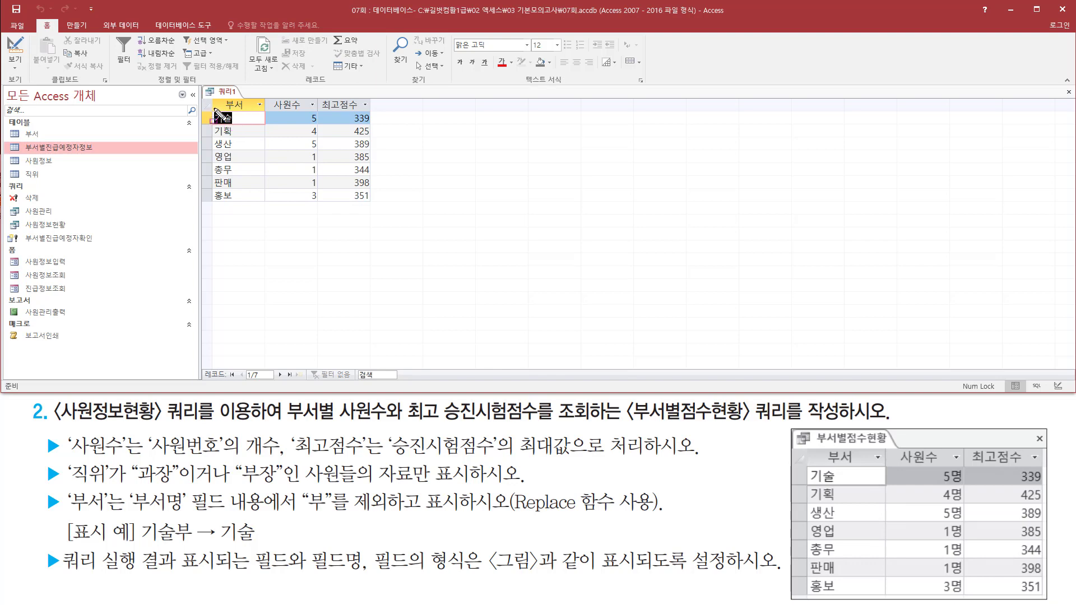
{"action": "mouse_move", "coordinate": [215, 109]}
{"action": "left_mouse_down"}
{"action": "mouse_move", "coordinate": [240, 130]}
{"action": "mouse_move", "coordinate": [240, 206]}
{"action": "left_mouse_up"}
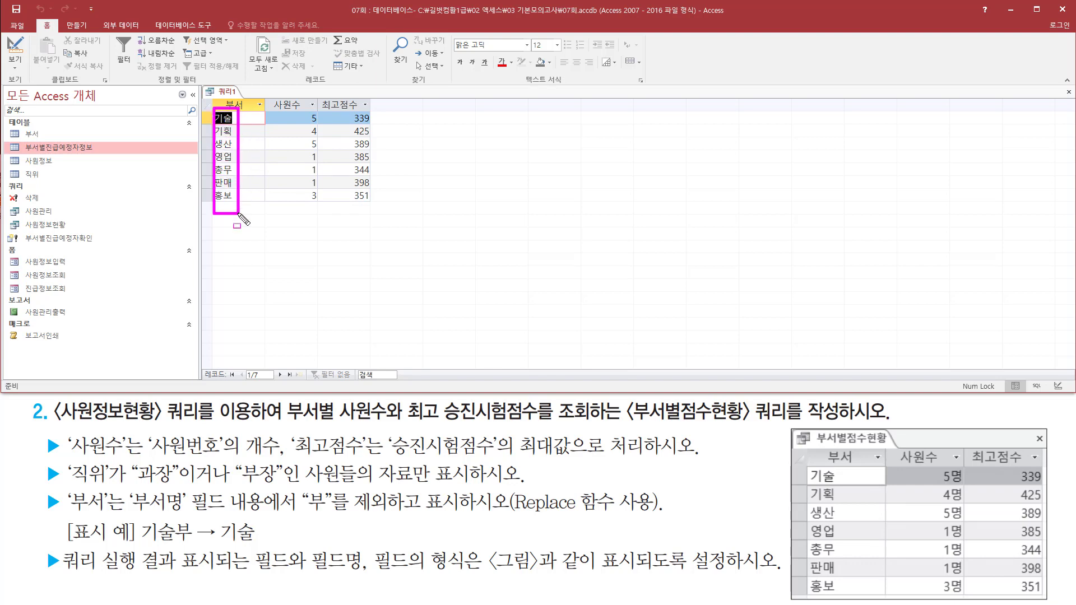
{"action": "left_click_drag", "start_coordinate": [807, 467], "coordinate": [844, 603]}
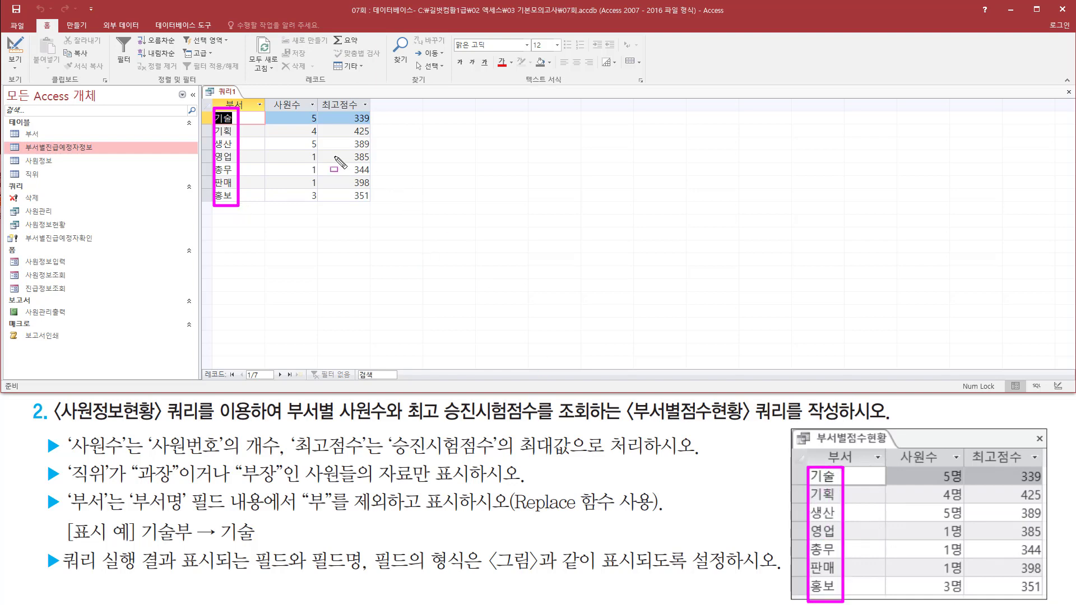
{"action": "mouse_move", "coordinate": [304, 111]}
{"action": "left_mouse_down"}
{"action": "mouse_move", "coordinate": [325, 142]}
{"action": "mouse_move", "coordinate": [328, 205]}
{"action": "left_mouse_up"}
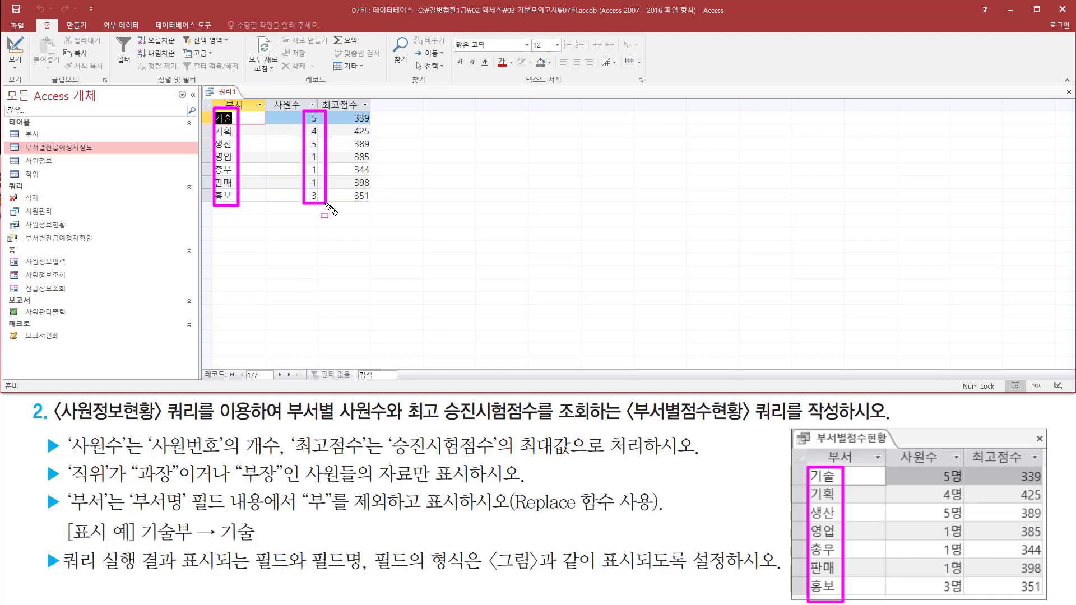
{"action": "left_click_drag", "start_coordinate": [940, 467], "coordinate": [965, 603]}
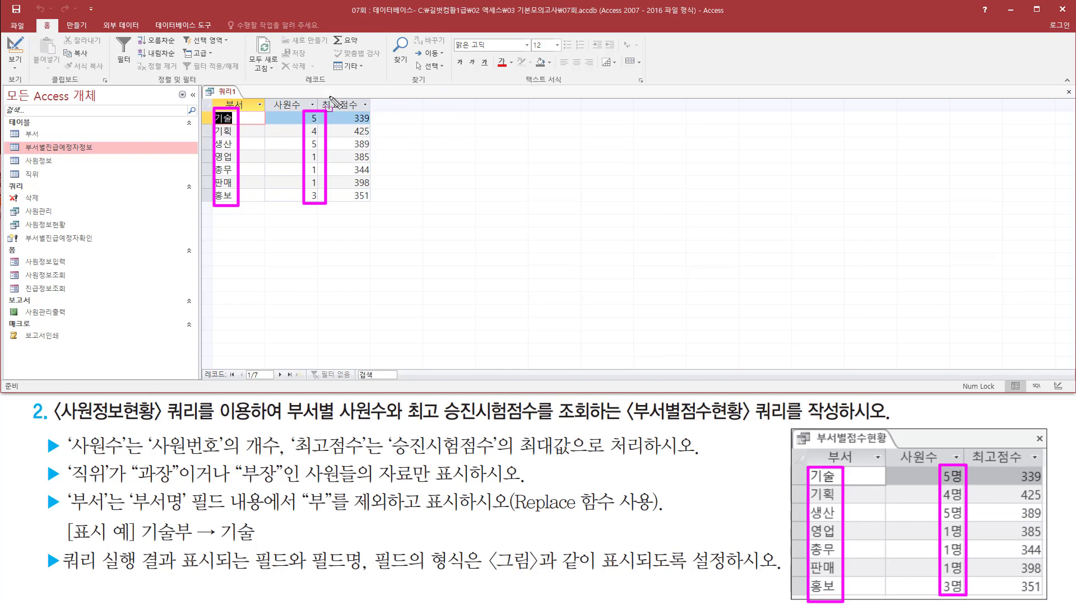
{"action": "mouse_move", "coordinate": [346, 110]}
{"action": "left_mouse_down"}
{"action": "mouse_move", "coordinate": [374, 133]}
{"action": "mouse_move", "coordinate": [381, 211]}
{"action": "left_mouse_up"}
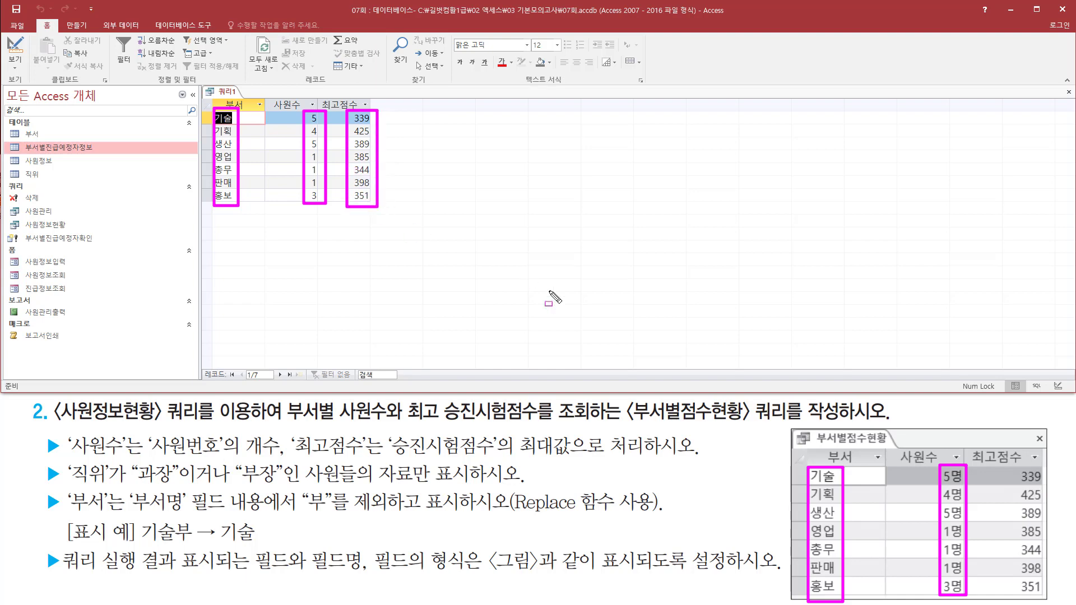
{"action": "mouse_move", "coordinate": [1008, 467]}
{"action": "left_mouse_down"}
{"action": "mouse_move", "coordinate": [1040, 603]}
{"action": "mouse_move", "coordinate": [1052, 603]}
{"action": "left_mouse_up"}
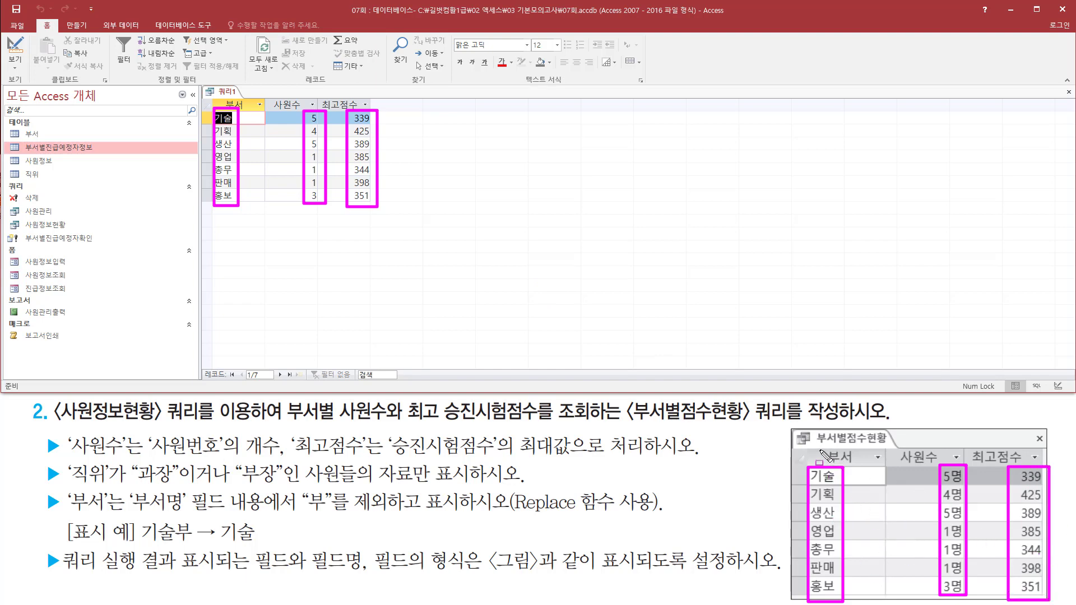
{"action": "mouse_move", "coordinate": [812, 445]}
{"action": "left_mouse_down"}
{"action": "mouse_move", "coordinate": [863, 471]}
{"action": "mouse_move", "coordinate": [1040, 465]}
{"action": "left_mouse_up"}
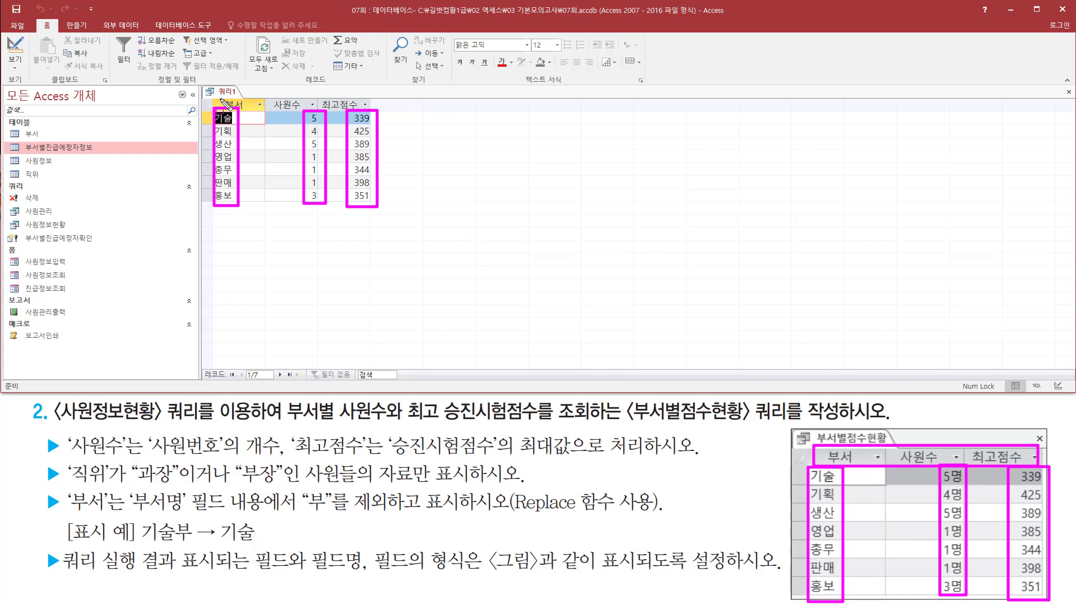
{"action": "left_click_drag", "start_coordinate": [218, 100], "coordinate": [380, 109]}
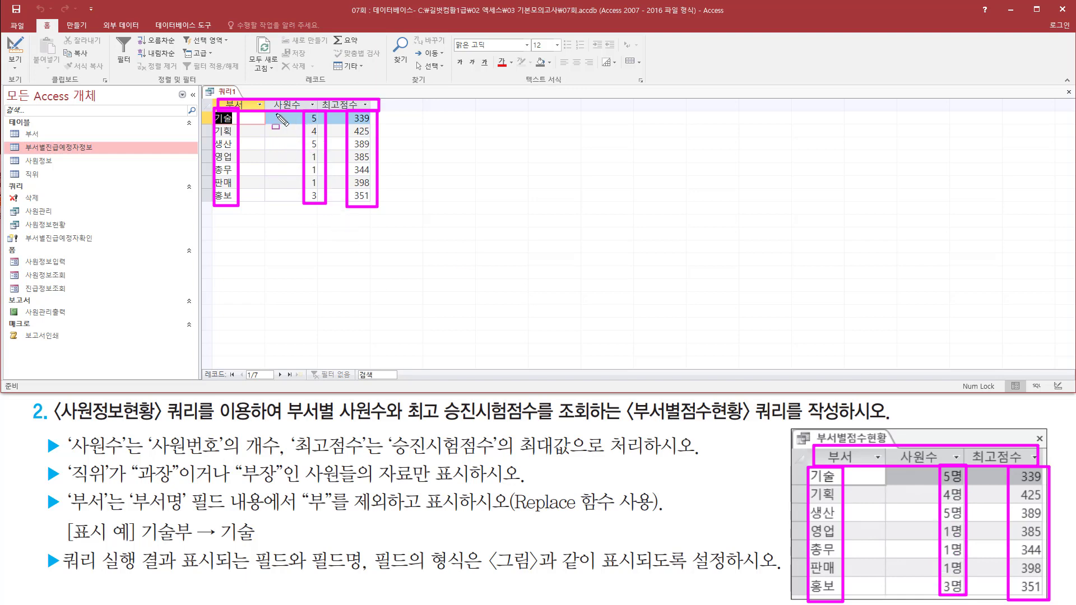
{"action": "key", "text": "Escape"}
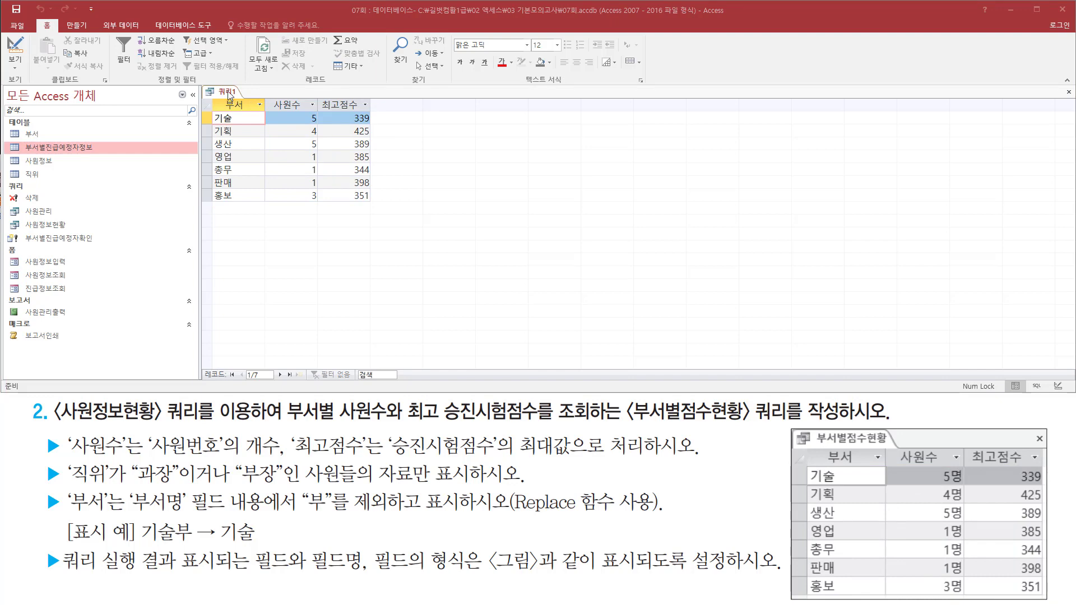
{"action": "right_click", "coordinate": [230, 94]}
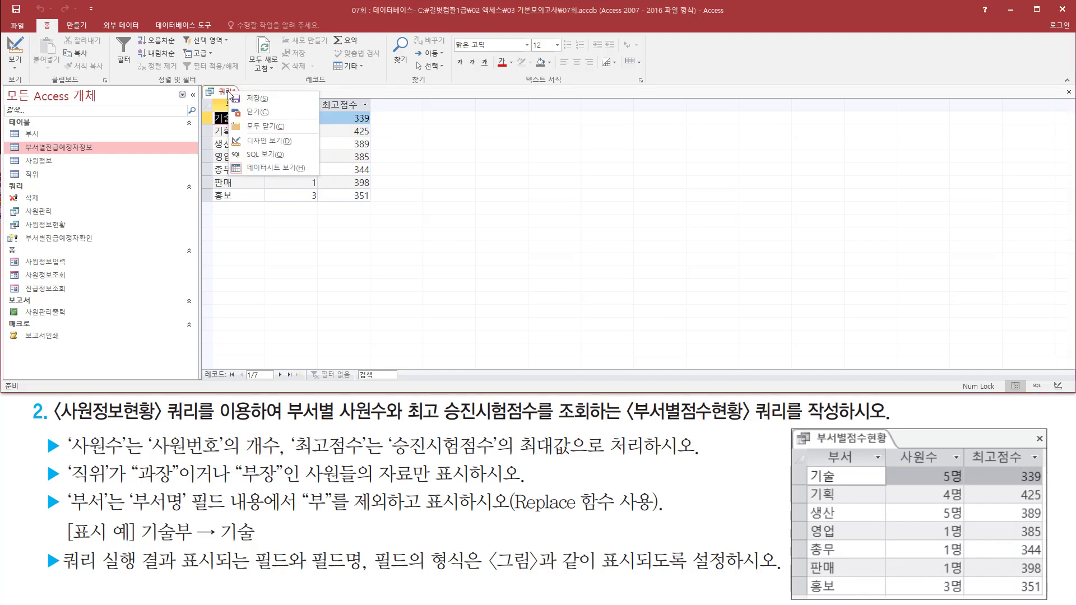
{"action": "left_click", "coordinate": [285, 147]}
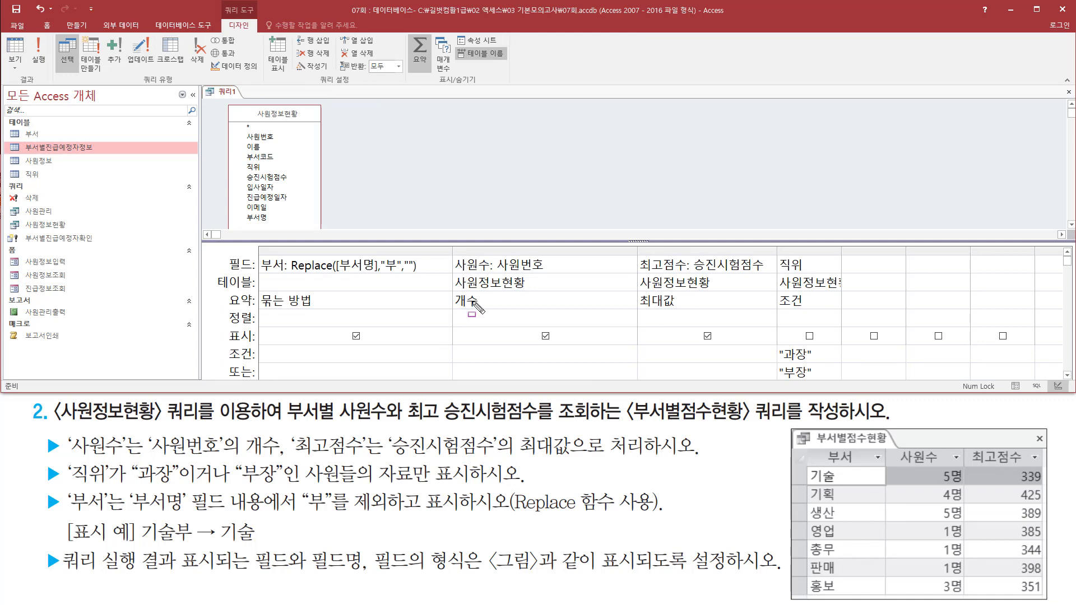
- Set the format property of the 사원수 field to #명 and close its property sheet
{"action": "left_click", "coordinate": [520, 265]}
{"action": "right_click", "coordinate": [550, 266]}
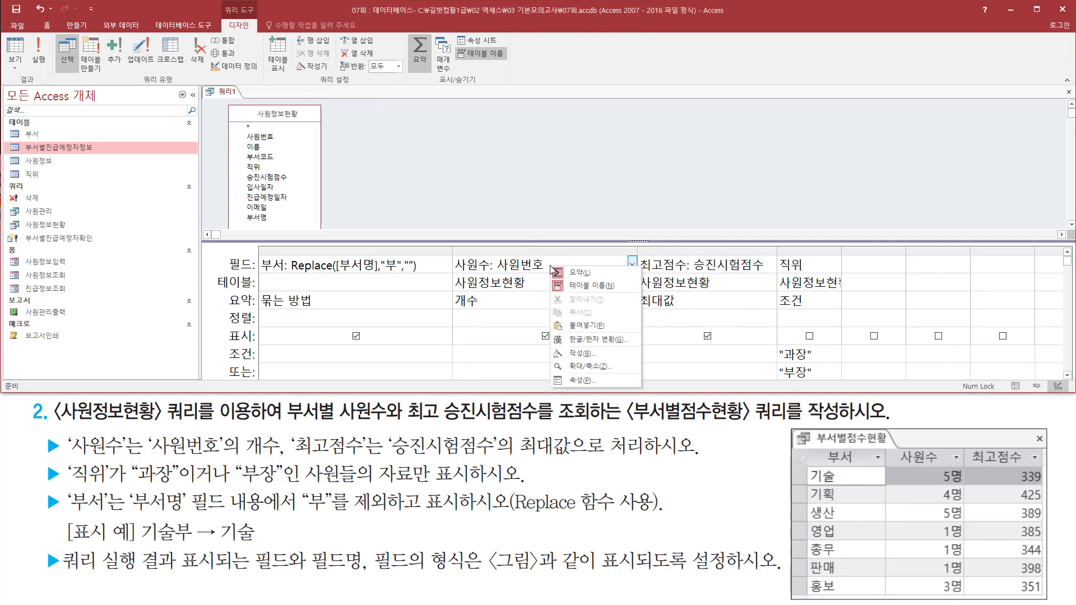
{"action": "left_click", "coordinate": [589, 380]}
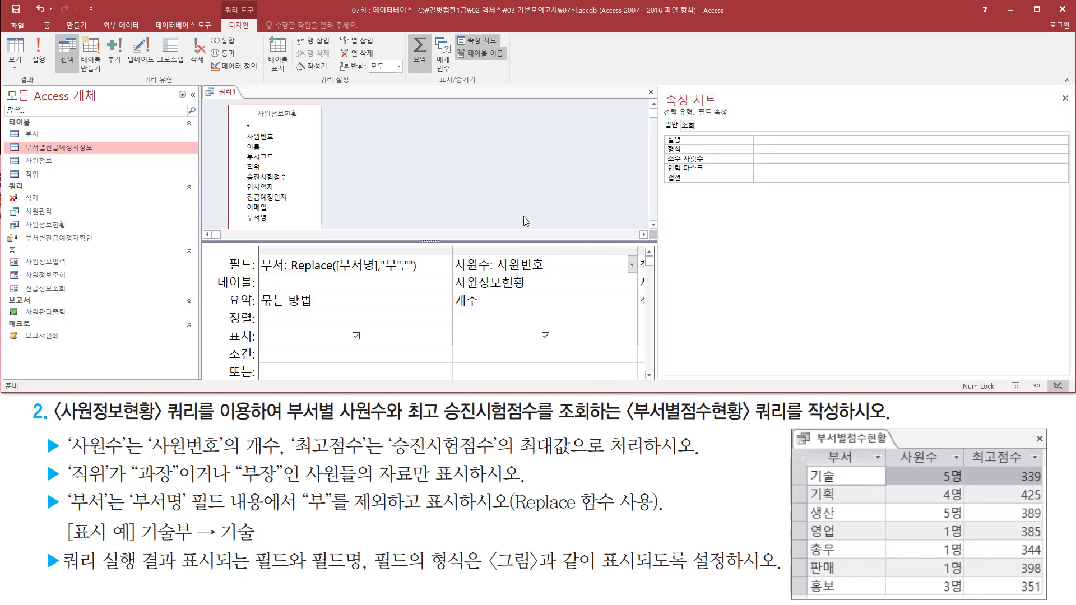
{"action": "key", "text": "ctrl+shift+d"}
{"action": "left_click_drag", "start_coordinate": [658, 89], "coordinate": [736, 108]}
{"action": "left_click_drag", "start_coordinate": [662, 143], "coordinate": [709, 155]}
{"action": "key", "text": "Escape"}
{"action": "left_click", "coordinate": [770, 148]}
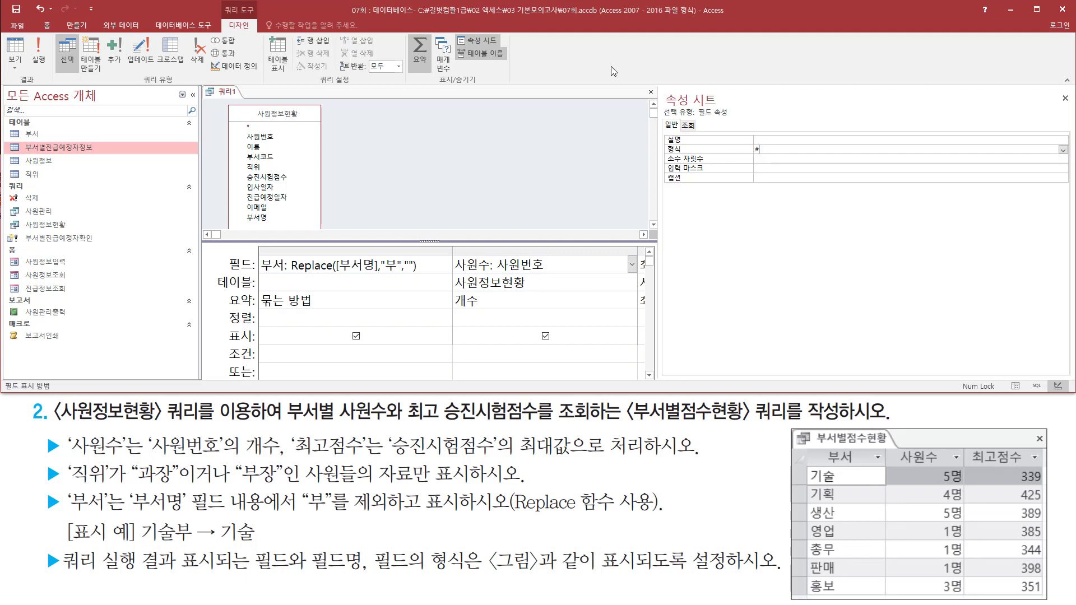
{"action": "type", "text": "#명"}
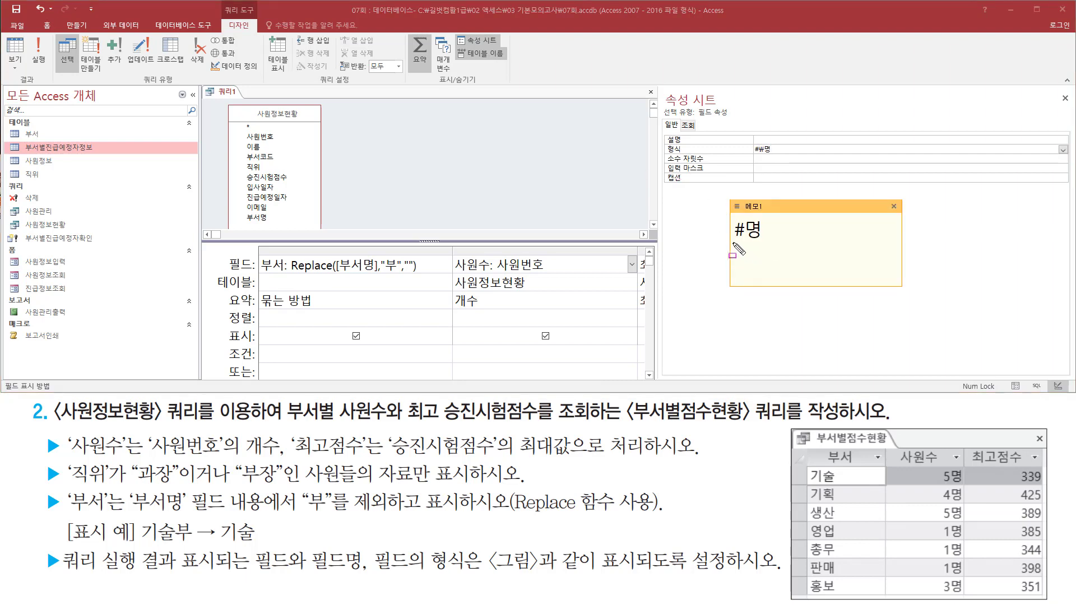
{"action": "left_click_drag", "start_coordinate": [734, 245], "coordinate": [767, 244]}
{"action": "mouse_move", "coordinate": [752, 158]}
{"action": "left_mouse_down"}
{"action": "mouse_move", "coordinate": [770, 158]}
{"action": "mouse_move", "coordinate": [778, 140]}
{"action": "left_mouse_up"}
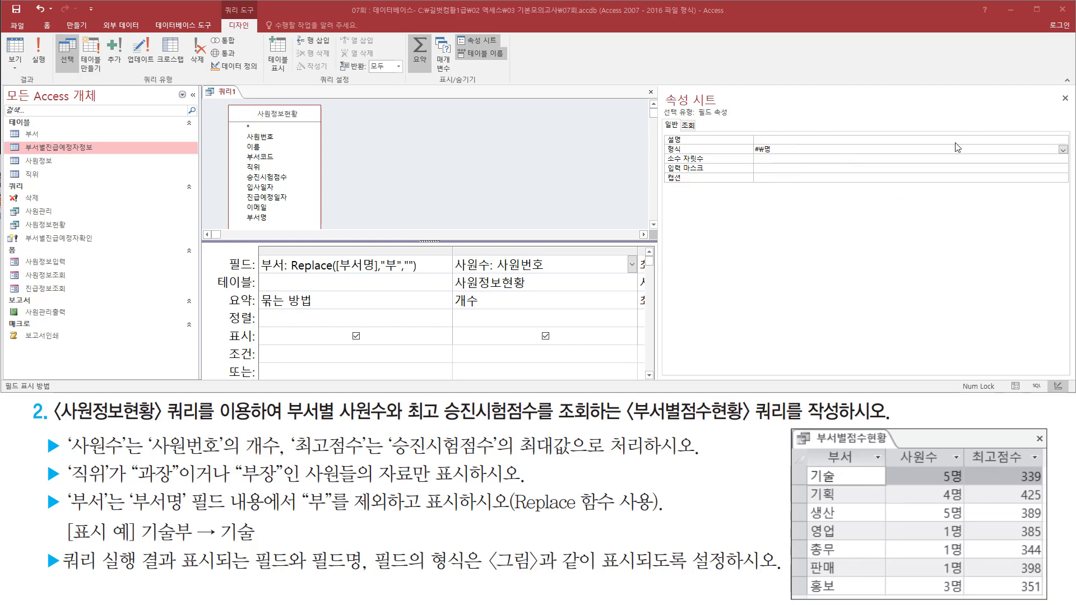
{"action": "left_click_drag", "start_coordinate": [1054, 88], "coordinate": [1073, 109]}
{"action": "key", "text": "Escape"}
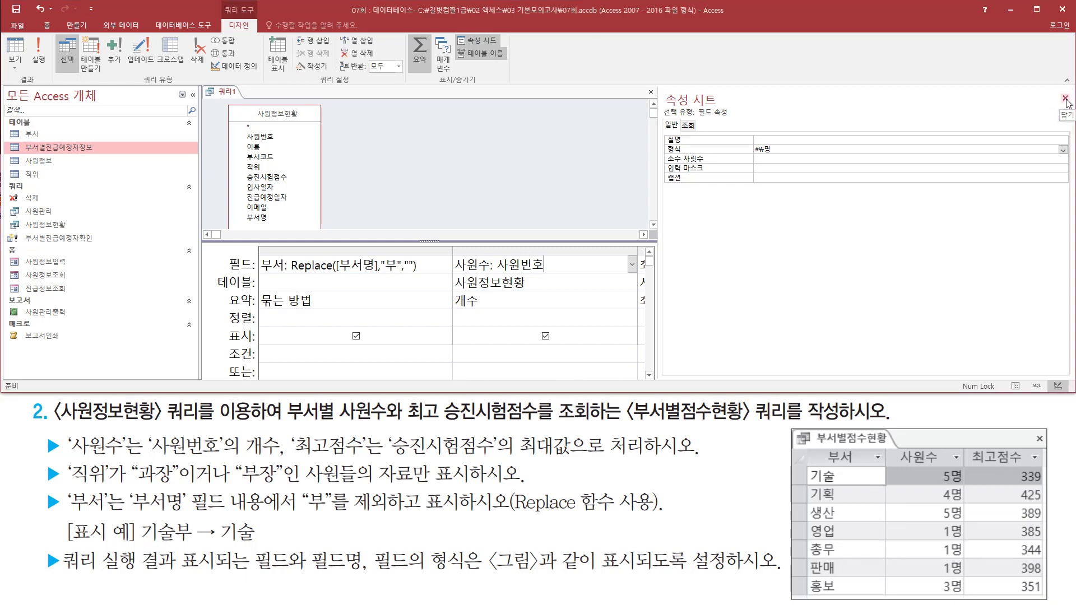
{"action": "left_click", "coordinate": [1066, 99]}
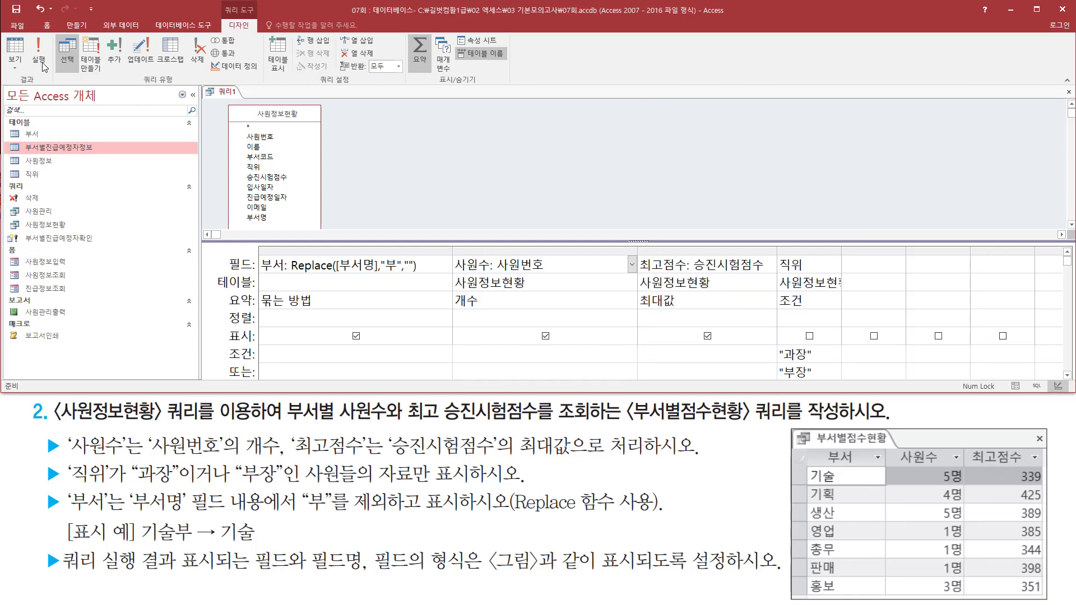
- Run the query and compare its fields, field names and formats with the required output
{"action": "key", "text": "ctrl+shift+d"}
{"action": "left_click_drag", "start_coordinate": [28, 35], "coordinate": [52, 71]}
{"action": "key", "text": "Escape"}
{"action": "left_click", "coordinate": [44, 61]}
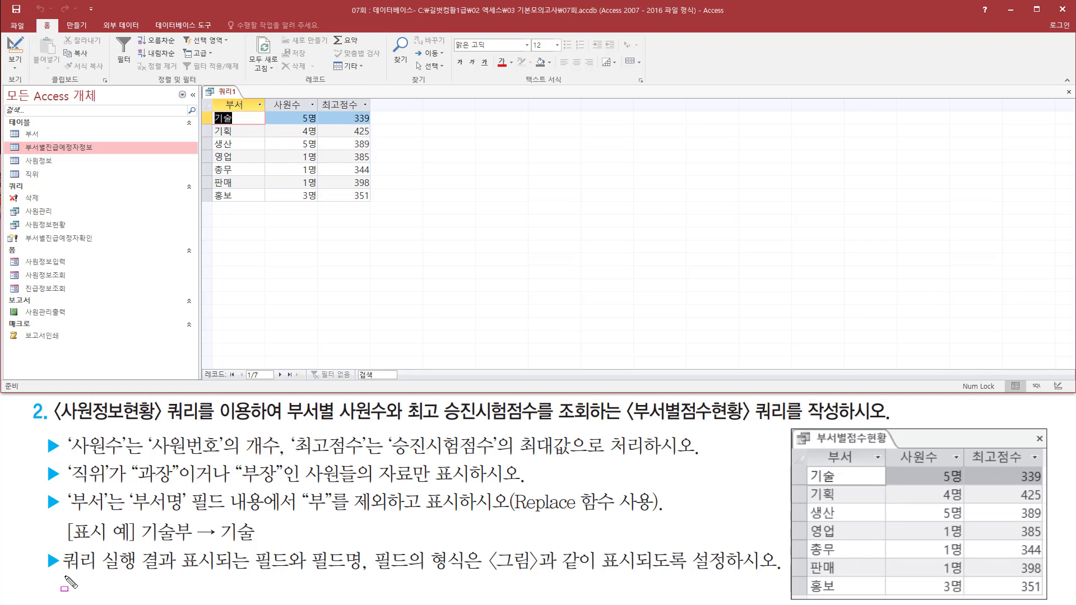
{"action": "left_click_drag", "start_coordinate": [65, 577], "coordinate": [776, 575]}
{"action": "left_click", "coordinate": [493, 540]}
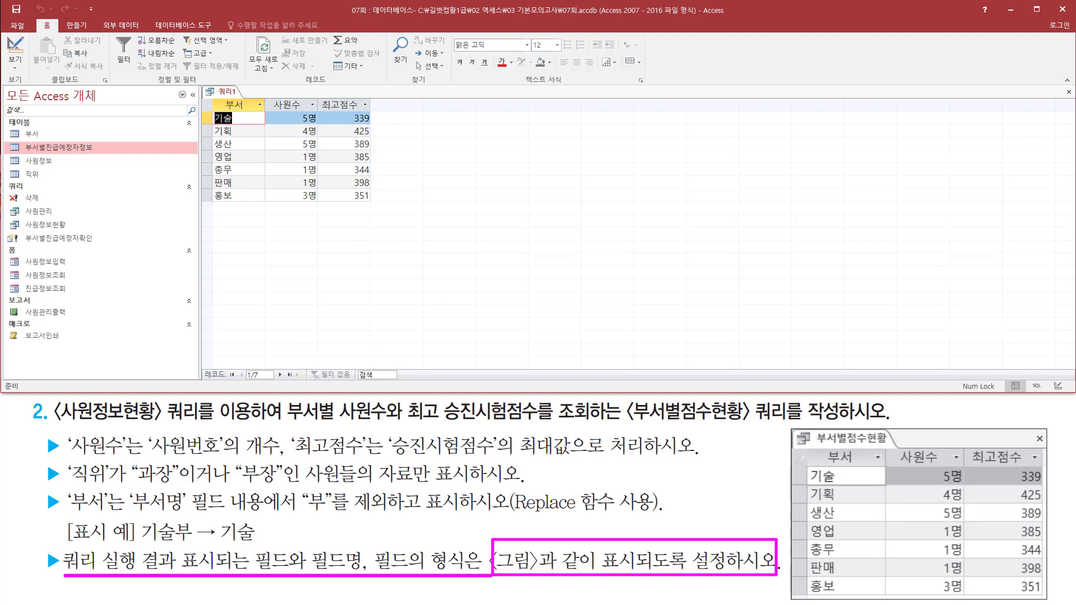
- Close the query and save it under the name 부서별점수현황
{"action": "right_click", "coordinate": [227, 92]}
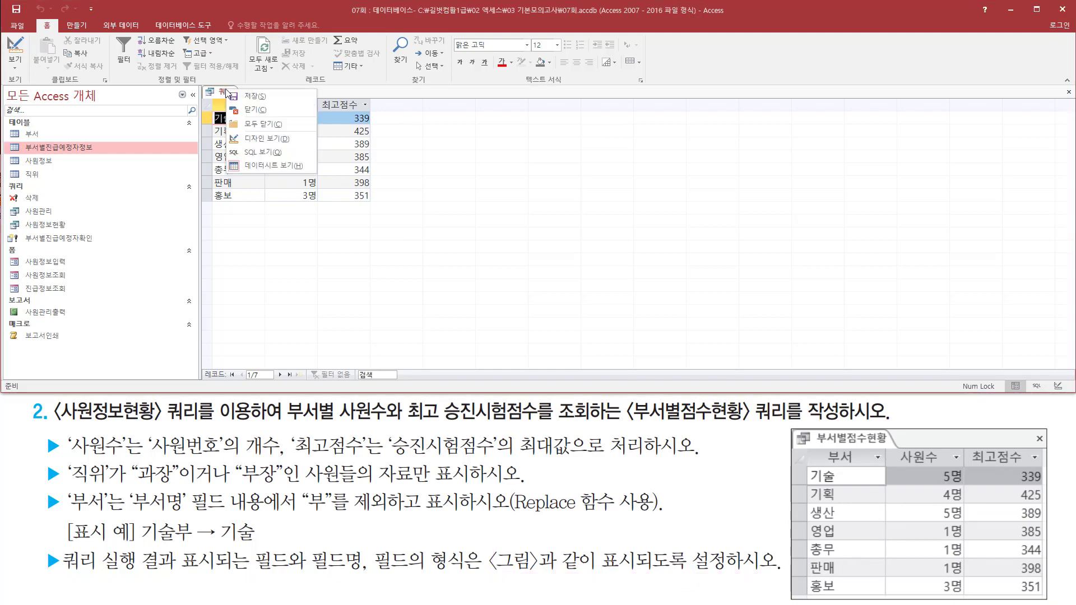
{"action": "left_click", "coordinate": [255, 110]}
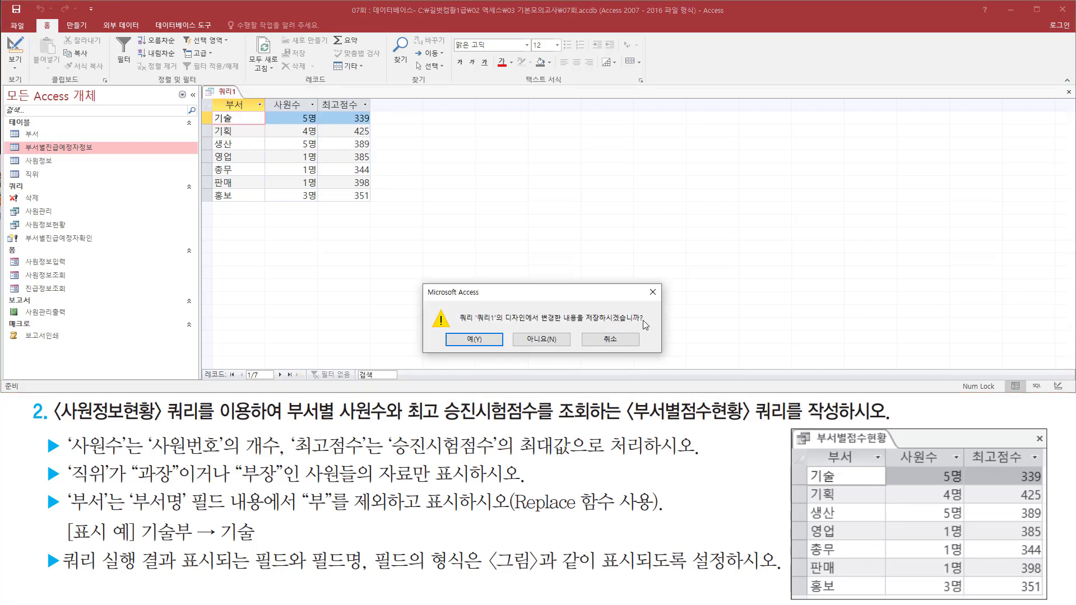
{"action": "left_click", "coordinate": [450, 336]}
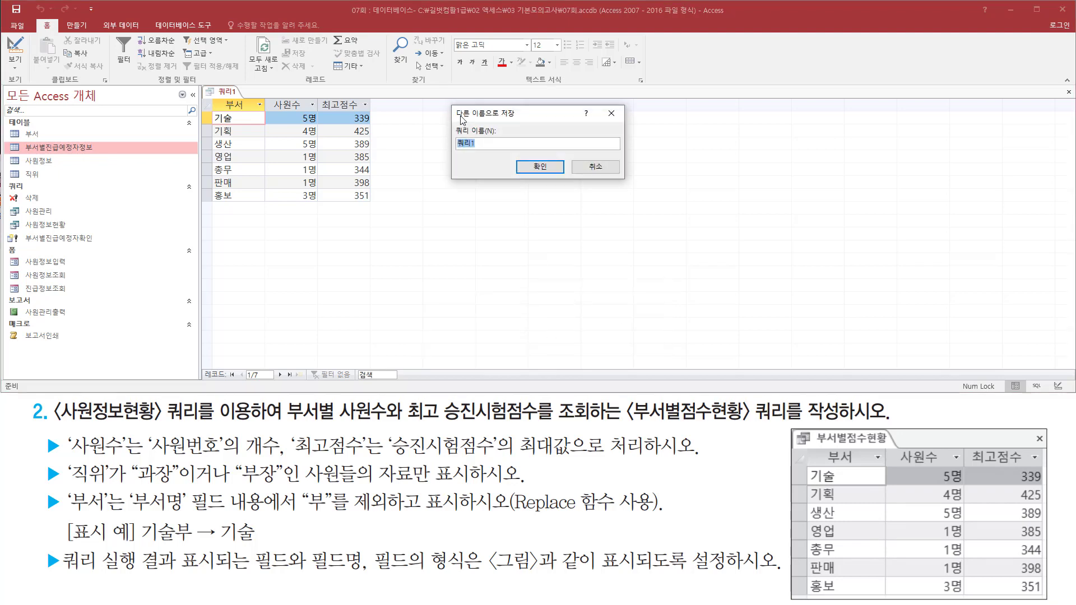
{"action": "key", "text": "ctrl+shift+d"}
{"action": "left_click_drag", "start_coordinate": [452, 119], "coordinate": [496, 154]}
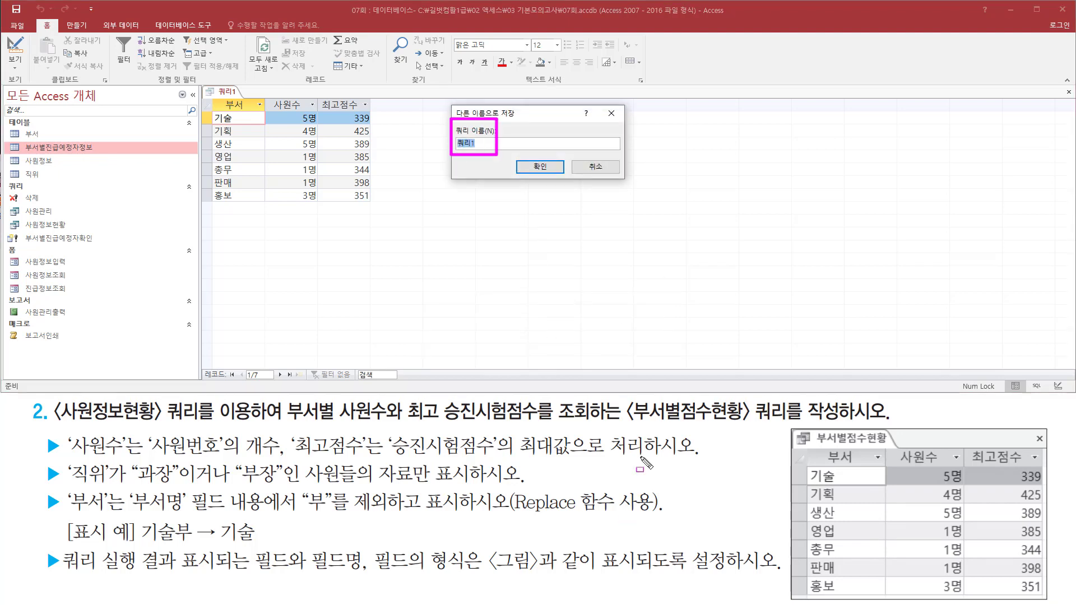
{"action": "left_click_drag", "start_coordinate": [627, 427], "coordinate": [794, 426]}
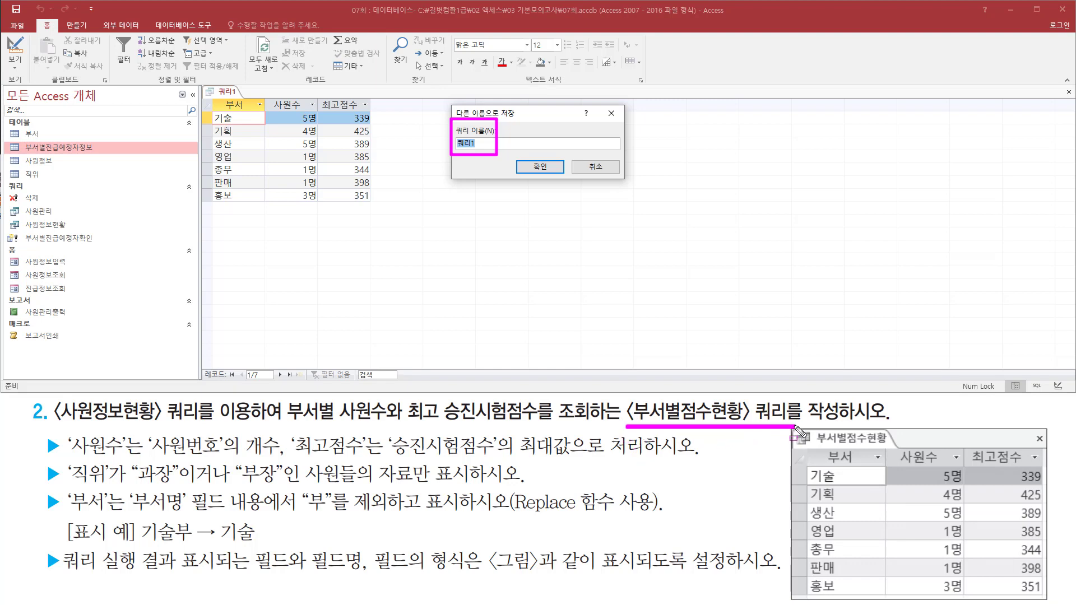
{"action": "key", "text": "Escape"}
{"action": "left_click", "coordinate": [514, 116]}
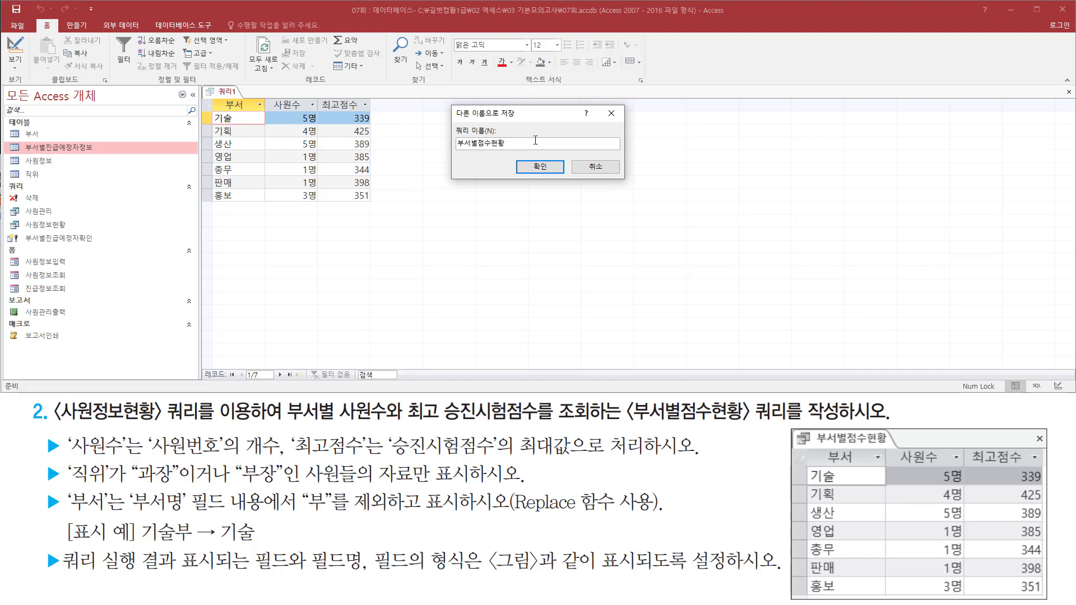
{"action": "left_click", "coordinate": [538, 167]}
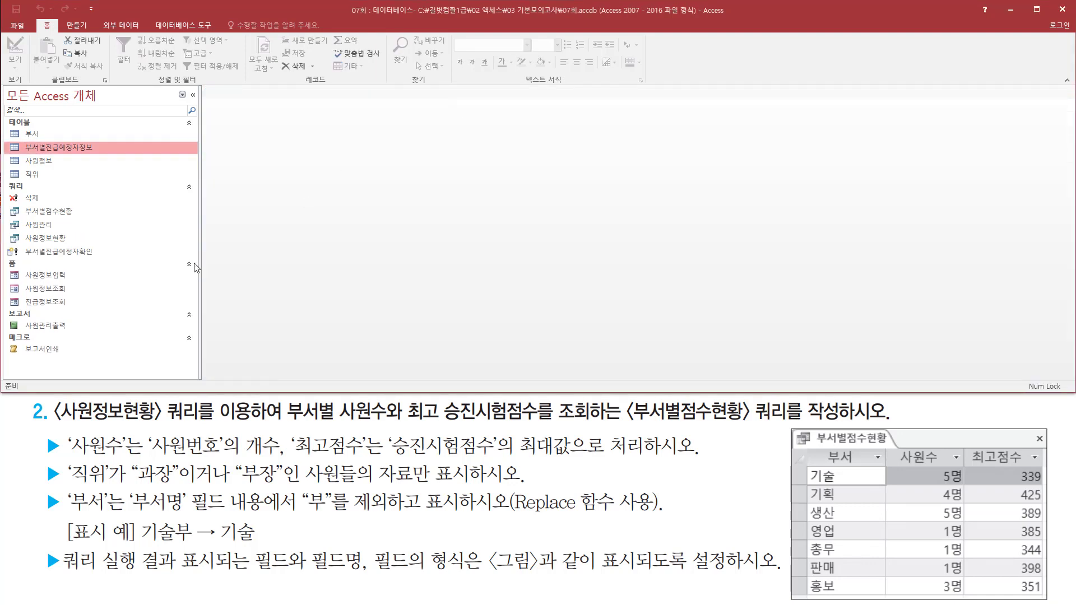
{"action": "left_click_drag", "start_coordinate": [8, 203], "coordinate": [85, 221]}
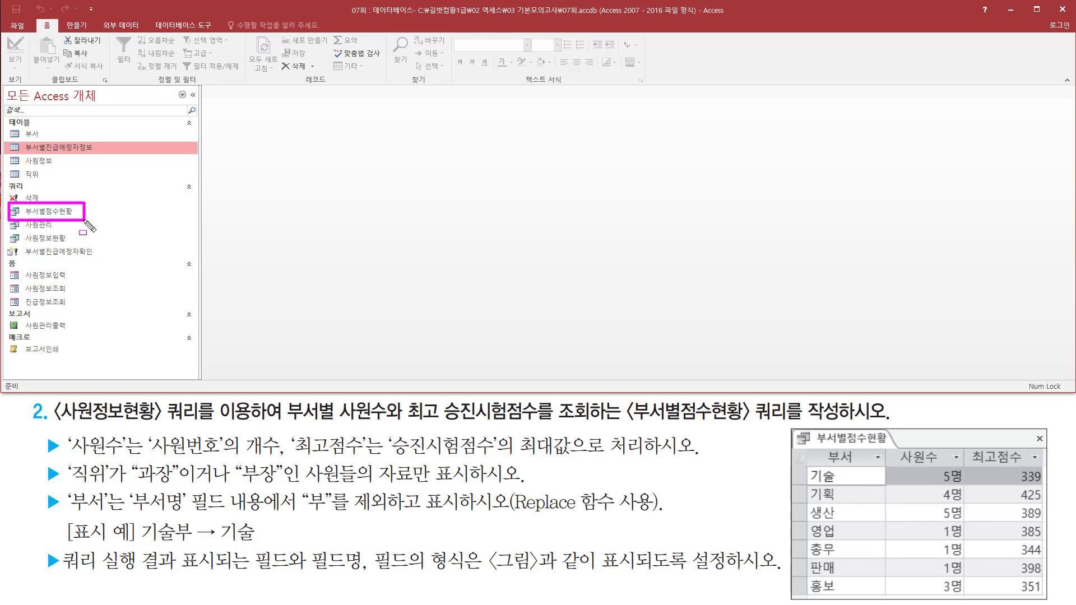
{"action": "key", "text": "Escape"}
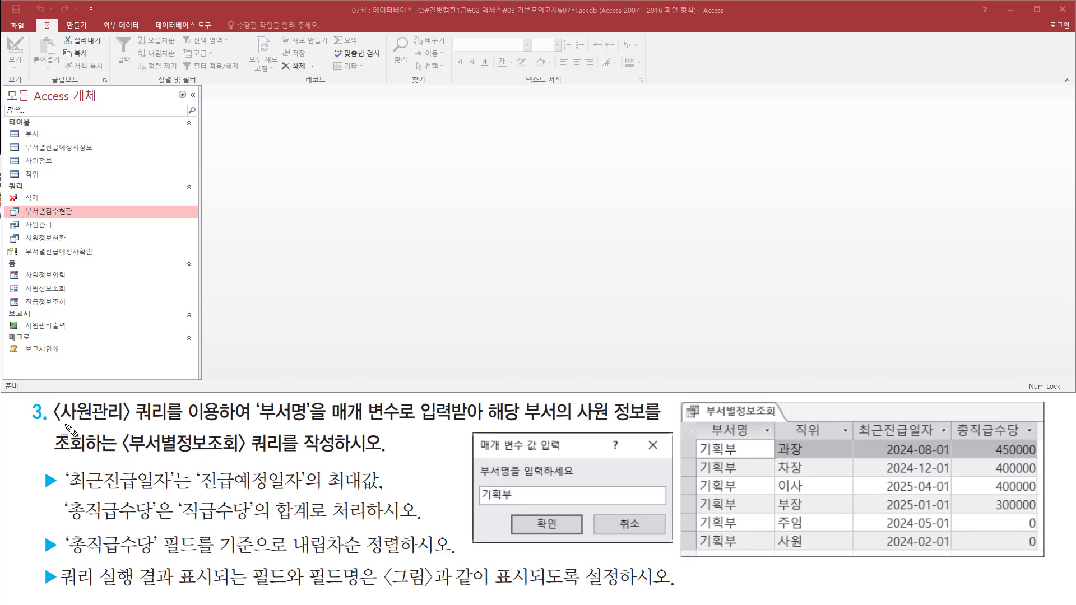
- Examine task 3's requirements for the 부서별정보조회 query: source query, 부서명 parameter prompt, result fields, and the 최근진급일자 and 총직급수당 calculations
{"action": "mouse_move", "coordinate": [53, 424]}
{"action": "left_mouse_down"}
{"action": "mouse_move", "coordinate": [178, 424]}
{"action": "mouse_move", "coordinate": [171, 400]}
{"action": "left_mouse_up"}
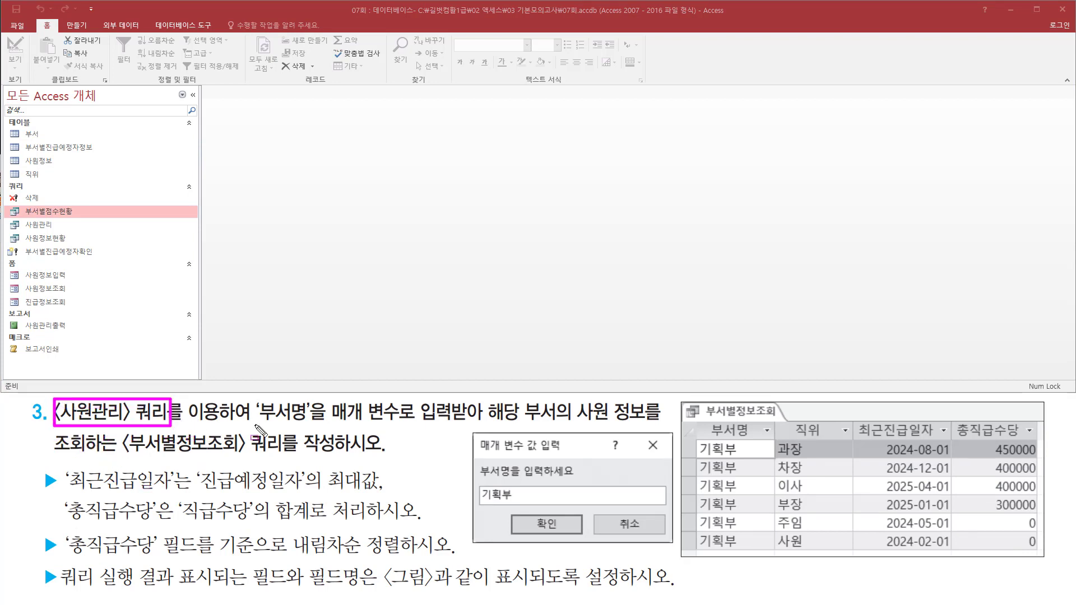
{"action": "left_click_drag", "start_coordinate": [250, 426], "coordinate": [667, 426]}
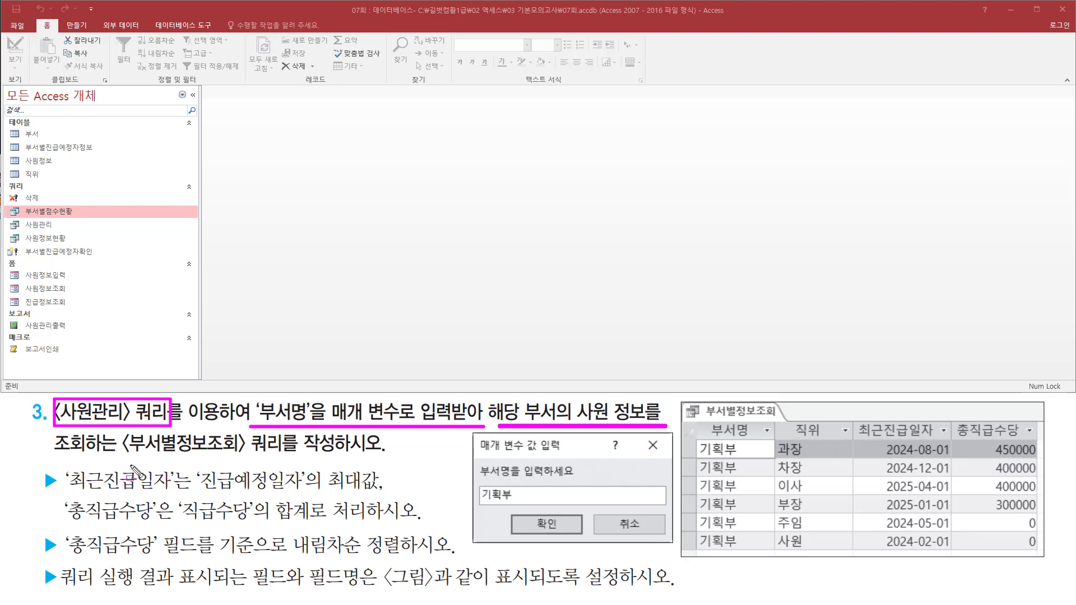
{"action": "left_click_drag", "start_coordinate": [123, 453], "coordinate": [291, 458]}
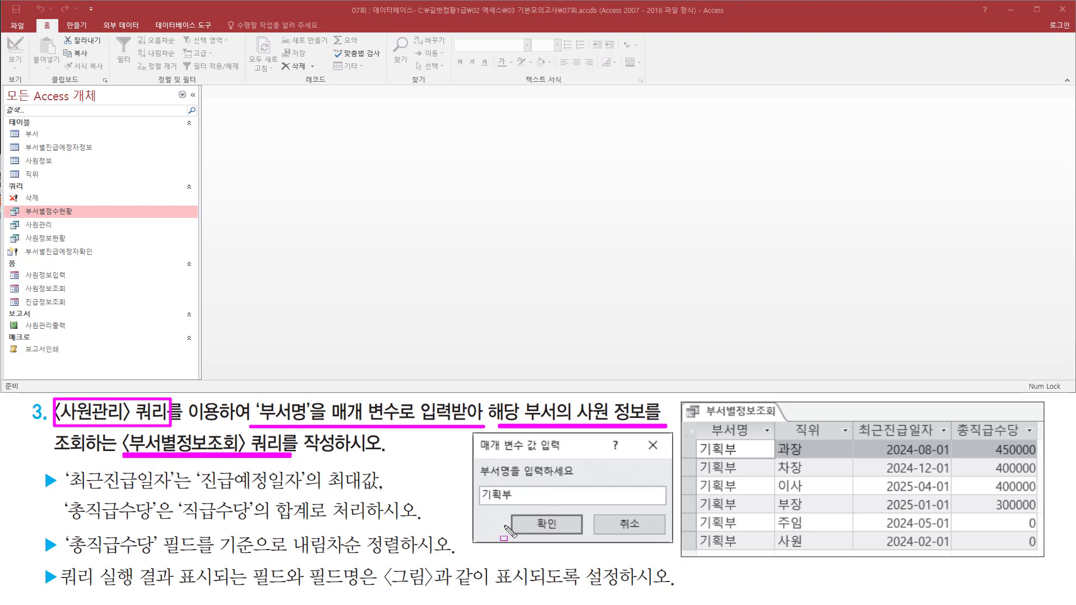
{"action": "mouse_move", "coordinate": [473, 436]}
{"action": "left_mouse_down"}
{"action": "mouse_move", "coordinate": [523, 537]}
{"action": "mouse_move", "coordinate": [676, 552]}
{"action": "left_mouse_up"}
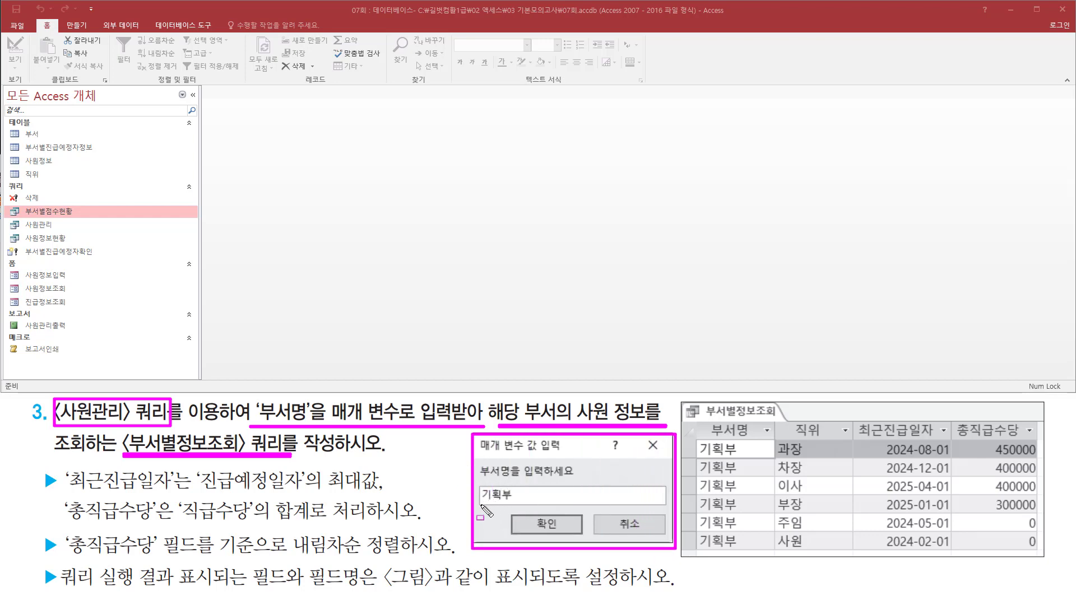
{"action": "left_click_drag", "start_coordinate": [481, 505], "coordinate": [514, 503]}
{"action": "left_click", "coordinate": [693, 420]}
{"action": "mouse_move", "coordinate": [698, 431]}
{"action": "left_mouse_down"}
{"action": "mouse_move", "coordinate": [729, 546]}
{"action": "mouse_move", "coordinate": [1045, 559]}
{"action": "left_mouse_up"}
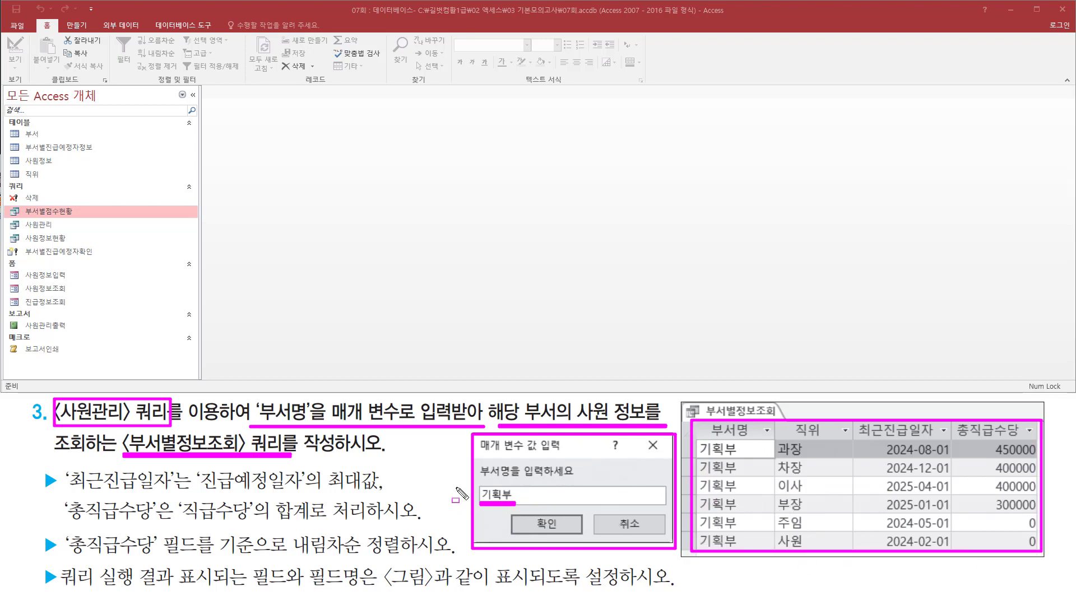
{"action": "key", "text": "Escape"}
{"action": "mouse_move", "coordinate": [709, 421]}
{"action": "left_mouse_down"}
{"action": "mouse_move", "coordinate": [754, 441]}
{"action": "mouse_move", "coordinate": [936, 441]}
{"action": "left_mouse_up"}
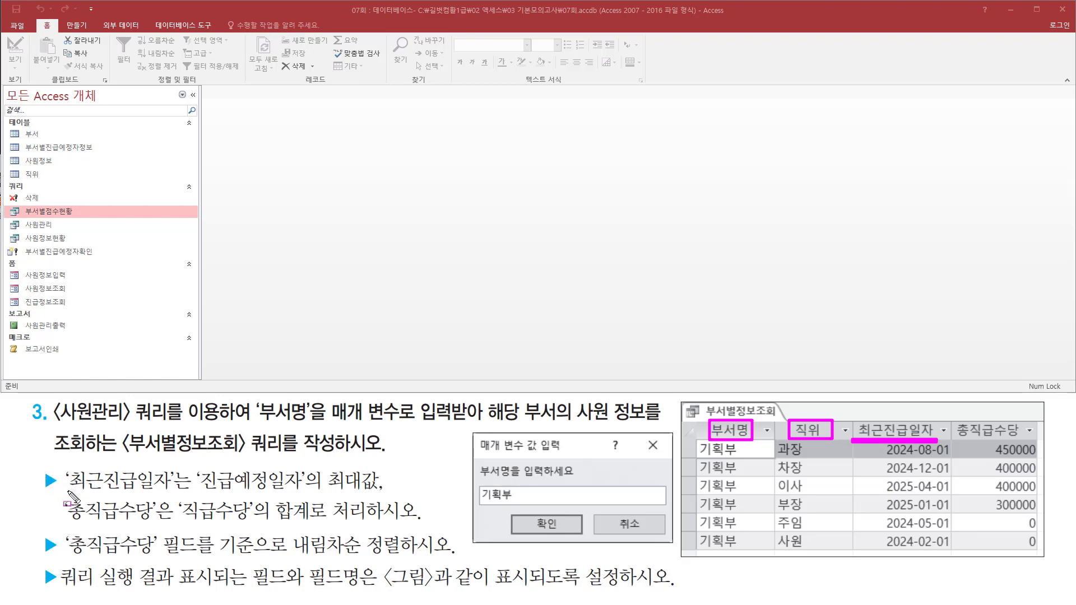
{"action": "left_click_drag", "start_coordinate": [66, 489], "coordinate": [383, 495]}
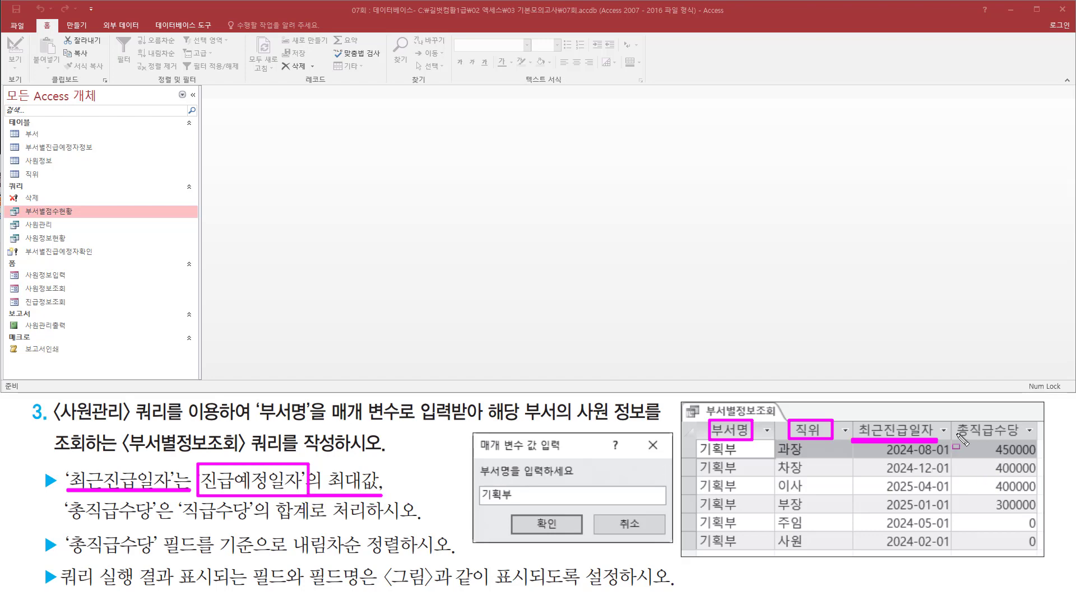
{"action": "left_click_drag", "start_coordinate": [955, 441], "coordinate": [1019, 440]}
{"action": "mouse_move", "coordinate": [63, 523]}
{"action": "left_mouse_down"}
{"action": "mouse_move", "coordinate": [199, 512]}
{"action": "mouse_move", "coordinate": [314, 522]}
{"action": "left_mouse_up"}
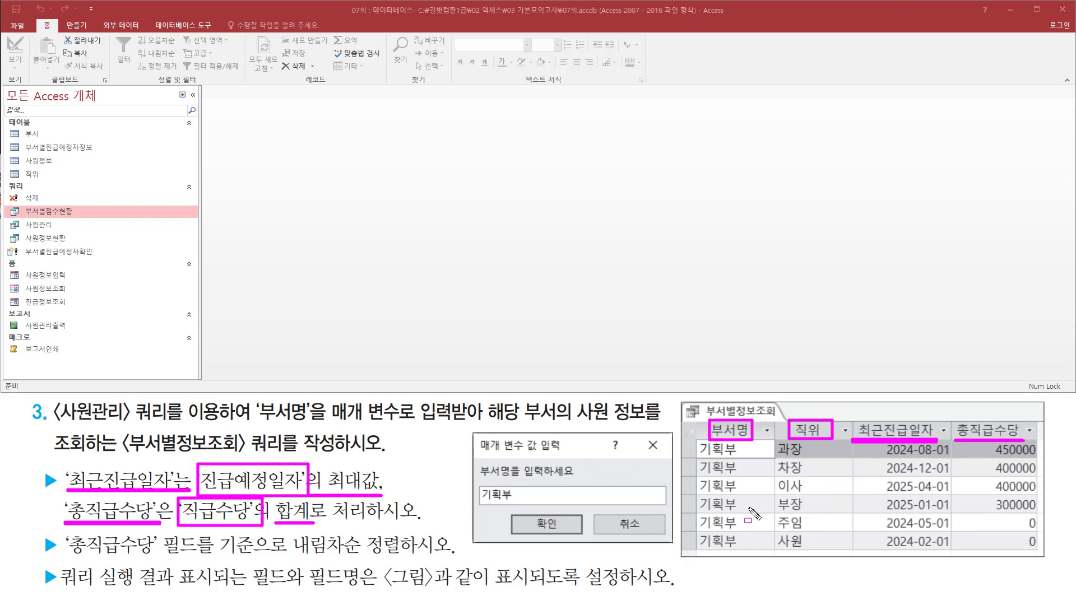
{"action": "key", "text": "Escape"}
- Create a new query in query design for the 부서별정보조회 task
{"action": "left_click", "coordinate": [312, 187]}
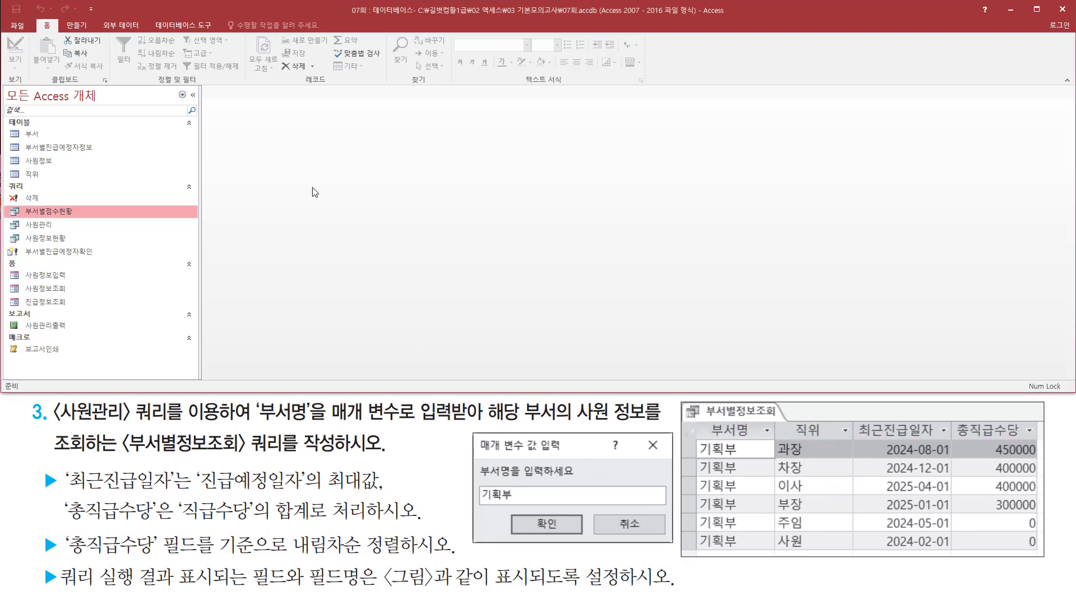
{"action": "left_click", "coordinate": [74, 25]}
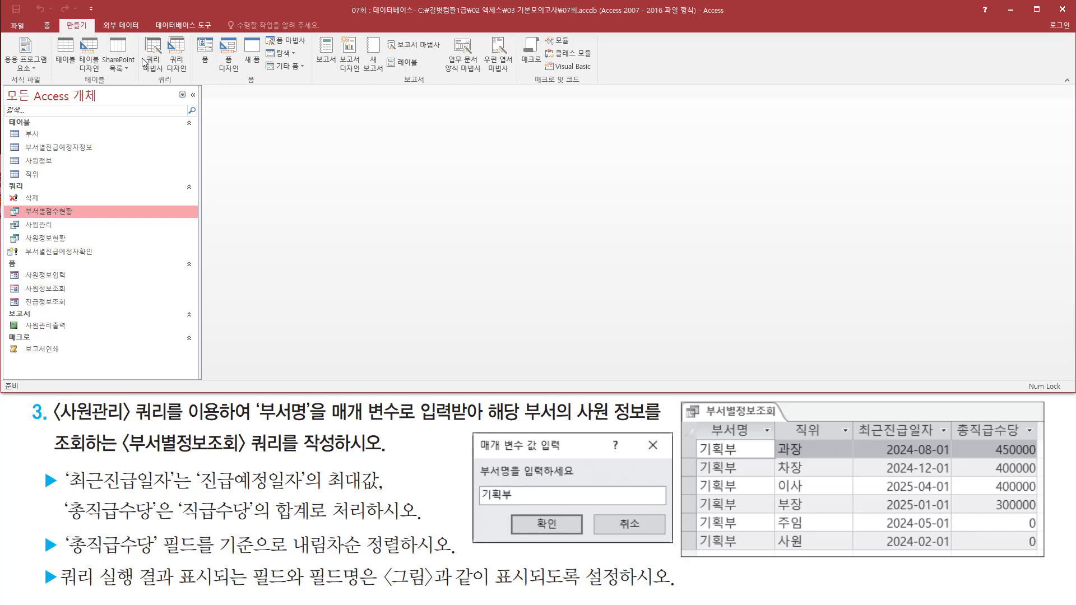
{"action": "key", "text": "ctrl+2"}
{"action": "left_click_drag", "start_coordinate": [164, 32], "coordinate": [193, 77]}
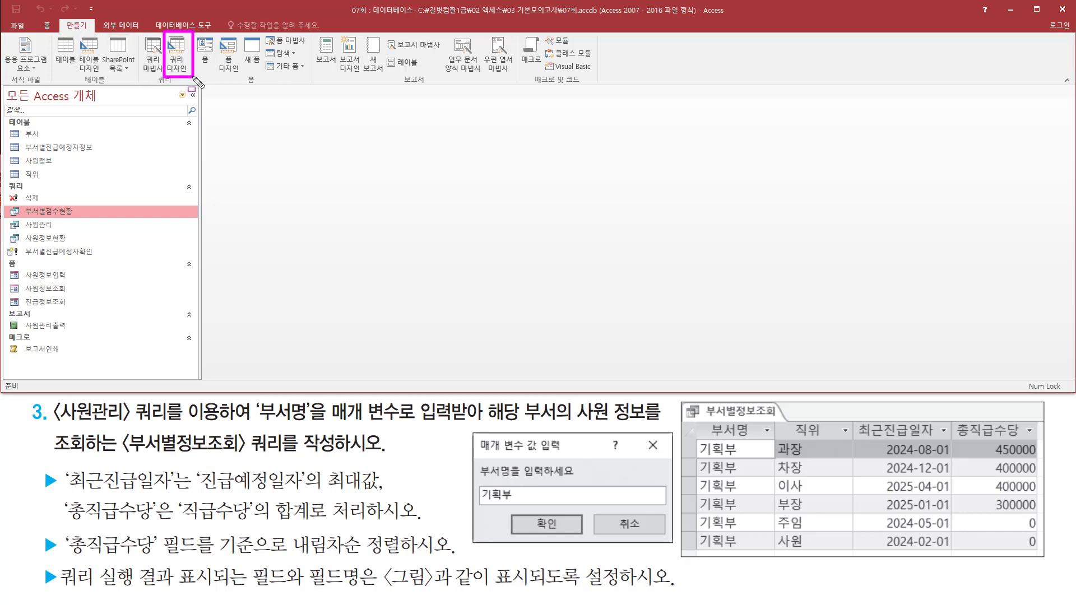
{"action": "key", "text": "Escape"}
{"action": "left_click", "coordinate": [178, 51]}
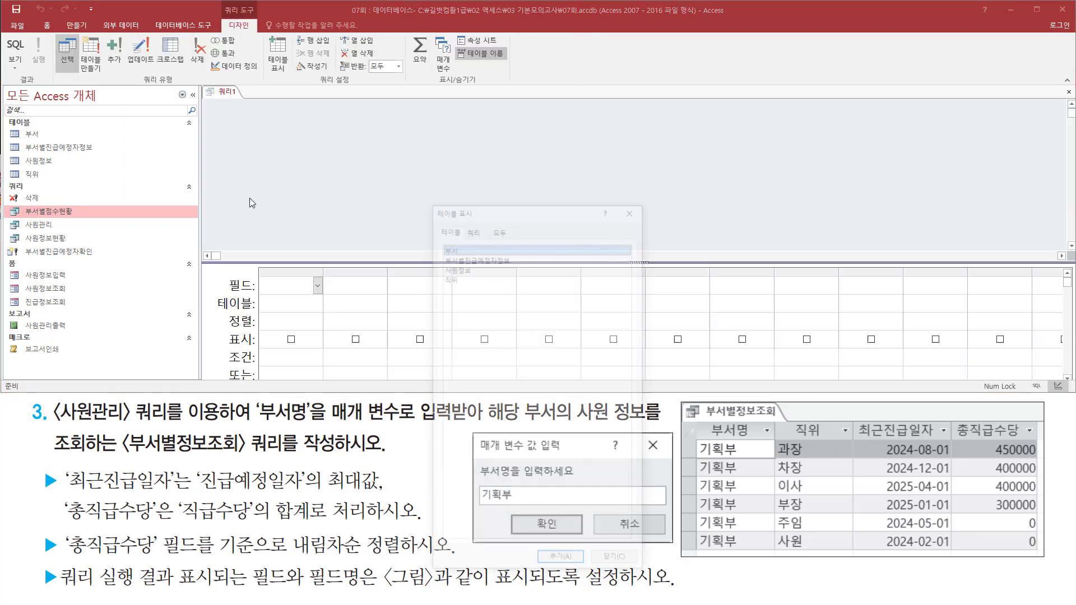
- Add the existing 사원관리 query as the data source of the new query
{"action": "left_click_drag", "start_coordinate": [563, 204], "coordinate": [568, 110]}
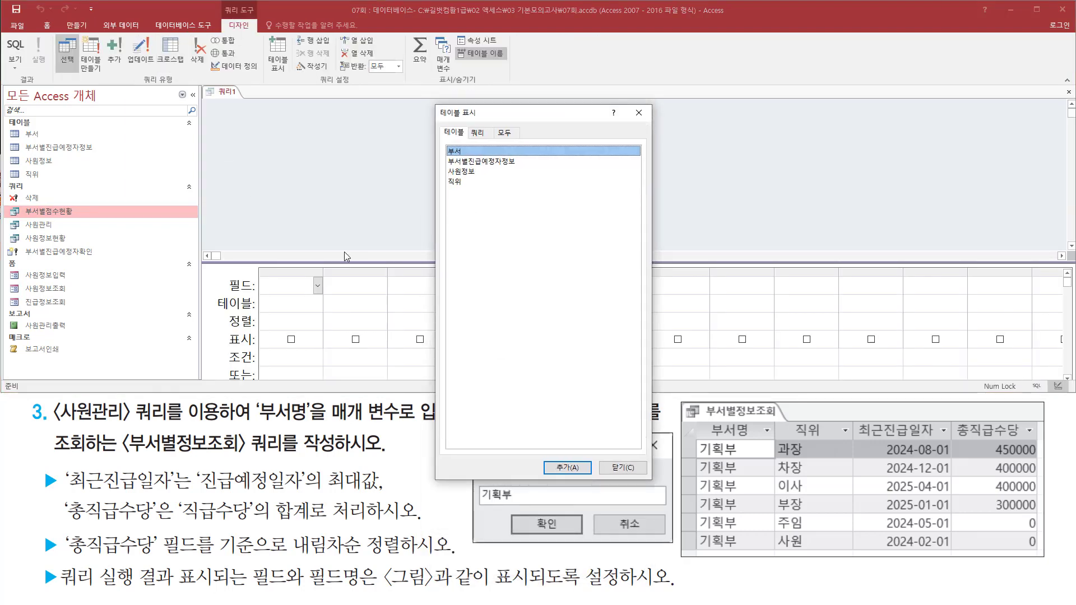
{"action": "mouse_move", "coordinate": [52, 399]}
{"action": "left_mouse_down"}
{"action": "mouse_move", "coordinate": [180, 437]}
{"action": "mouse_move", "coordinate": [225, 429]}
{"action": "left_mouse_up"}
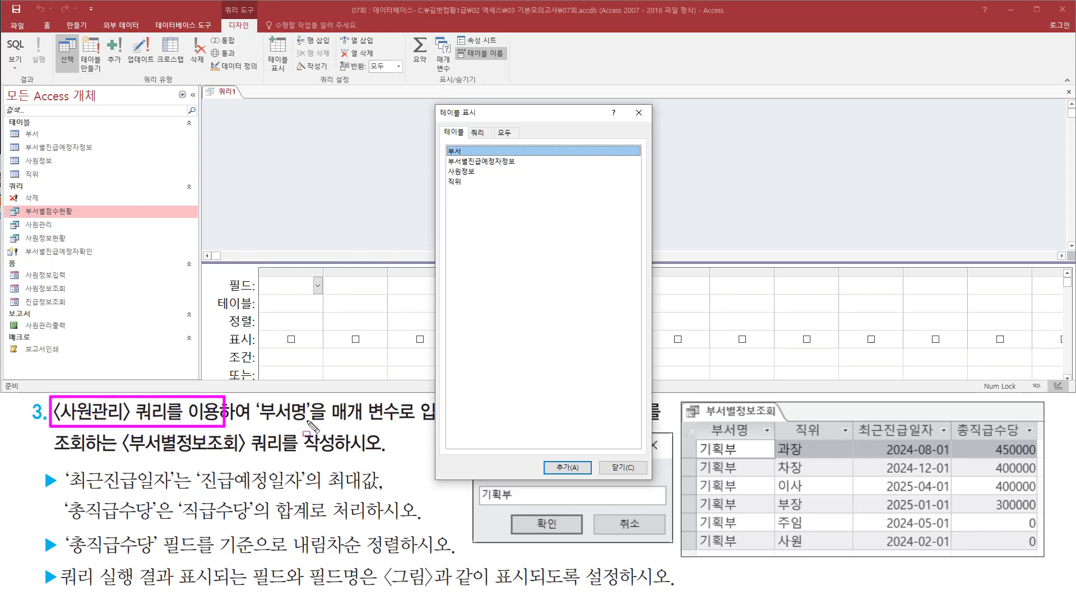
{"action": "left_click_drag", "start_coordinate": [467, 126], "coordinate": [493, 141]}
{"action": "key", "text": "Escape"}
{"action": "left_click", "coordinate": [481, 135]}
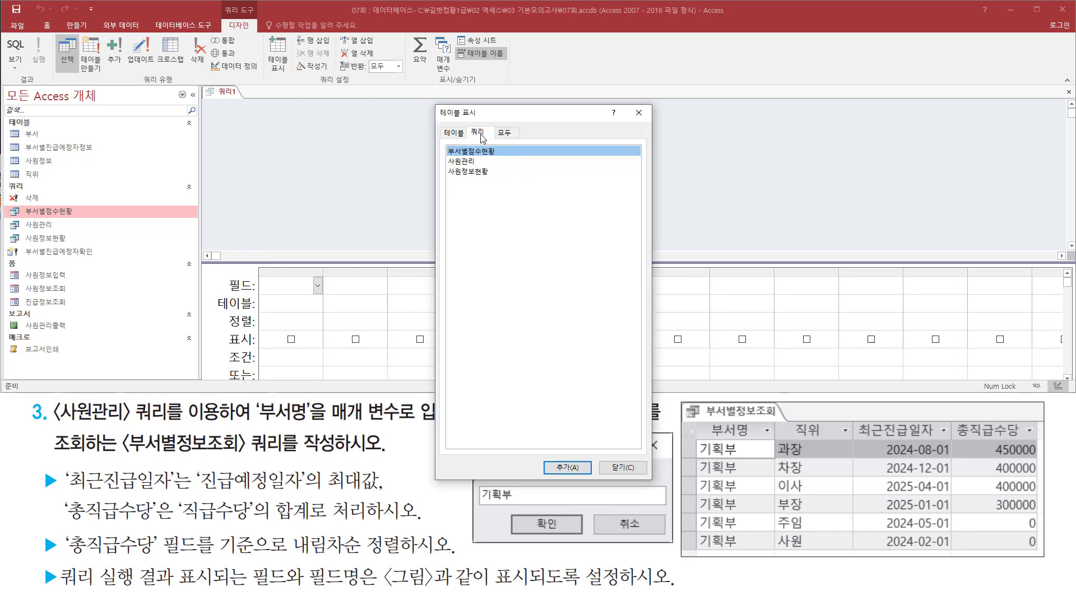
{"action": "left_click_drag", "start_coordinate": [442, 156], "coordinate": [497, 167]}
{"action": "key", "text": "Escape"}
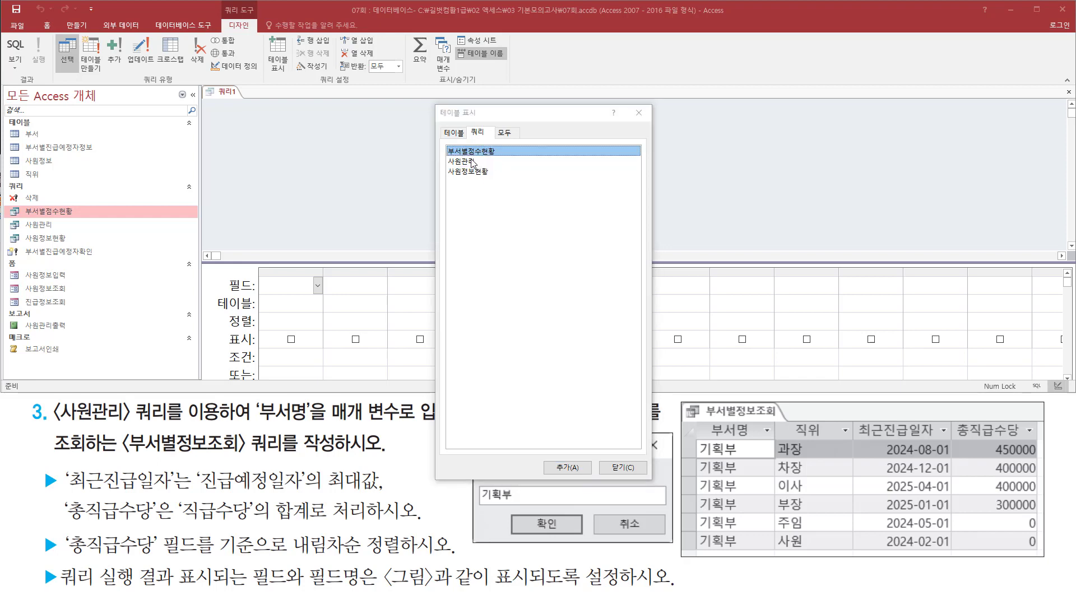
{"action": "left_click", "coordinate": [472, 161]}
{"action": "double_click", "coordinate": [473, 163]}
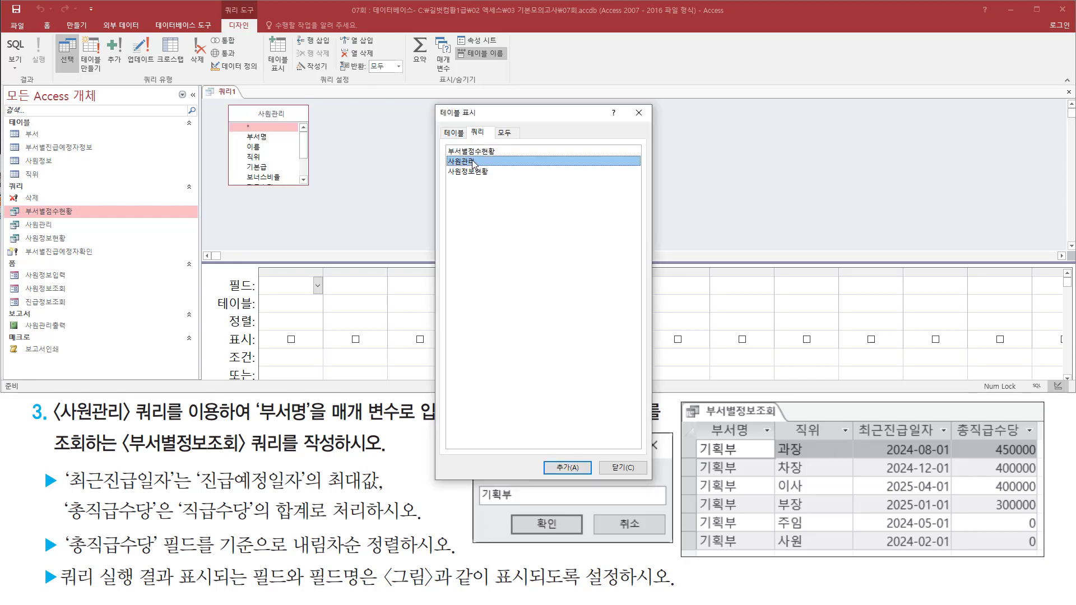
- Close the table selection dialog, keeping 사원관리 as the query's only source
{"action": "mouse_move", "coordinate": [225, 104]}
{"action": "left_mouse_down"}
{"action": "mouse_move", "coordinate": [280, 176]}
{"action": "mouse_move", "coordinate": [316, 190]}
{"action": "left_mouse_up"}
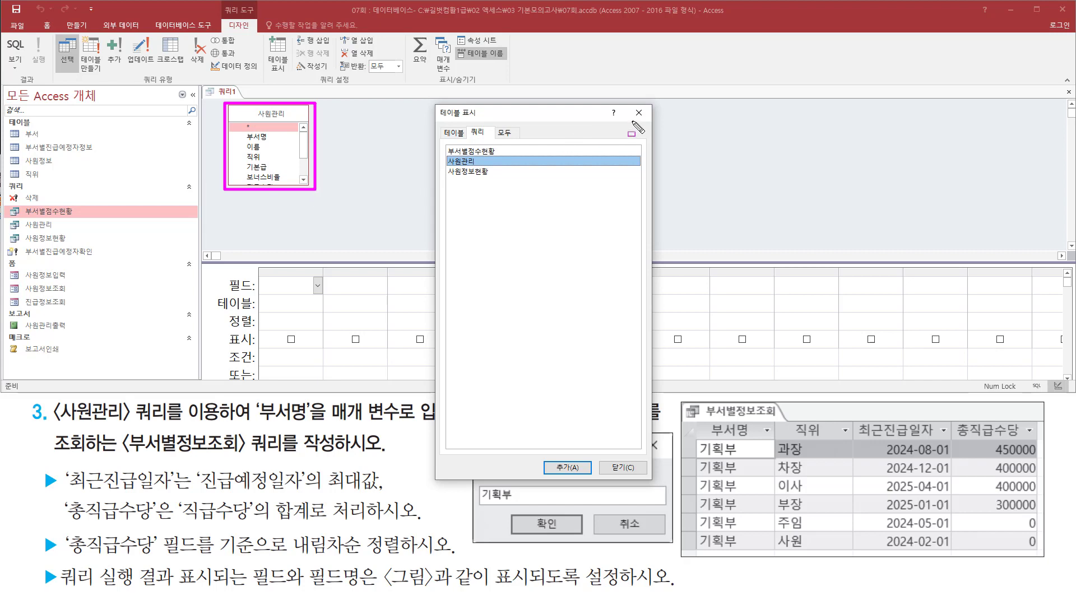
{"action": "left_click_drag", "start_coordinate": [629, 105], "coordinate": [648, 122]}
{"action": "key", "text": "Escape"}
{"action": "left_click", "coordinate": [640, 114]}
{"action": "left_click", "coordinate": [416, 155]}
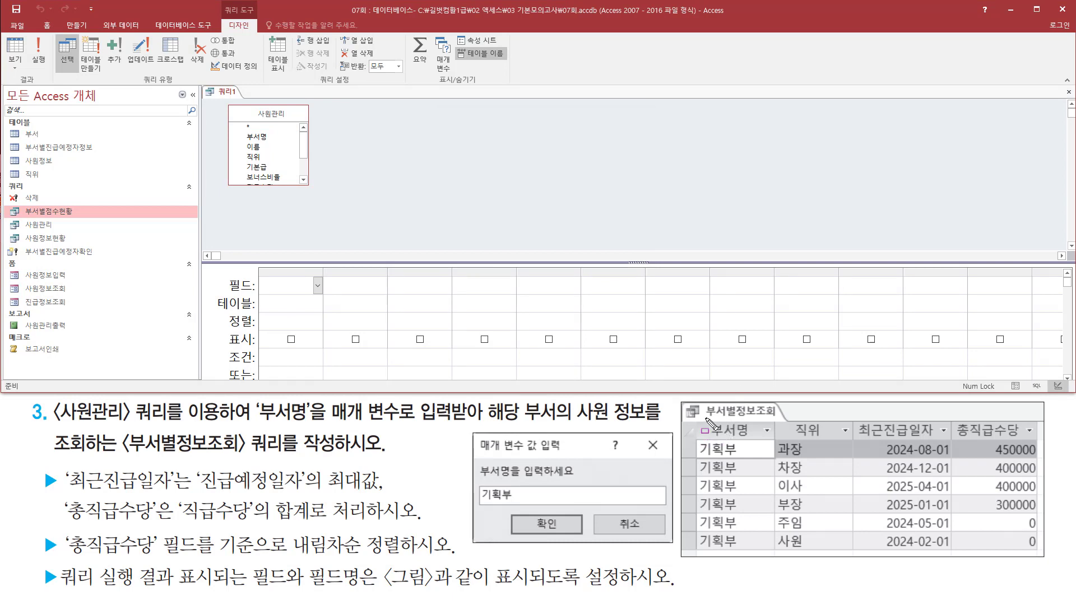
- Add the 부서명 and 직위 fields from 사원관리 to the query design grid
{"action": "mouse_move", "coordinate": [706, 419]}
{"action": "left_mouse_down"}
{"action": "mouse_move", "coordinate": [761, 438]}
{"action": "mouse_move", "coordinate": [821, 438]}
{"action": "left_mouse_up"}
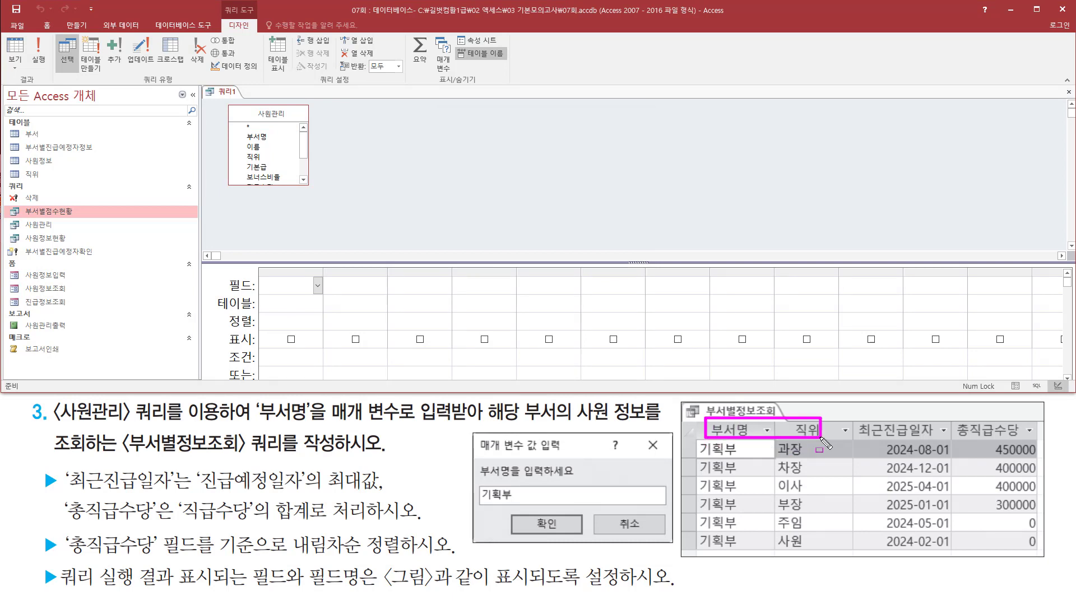
{"action": "left_click", "coordinate": [267, 140]}
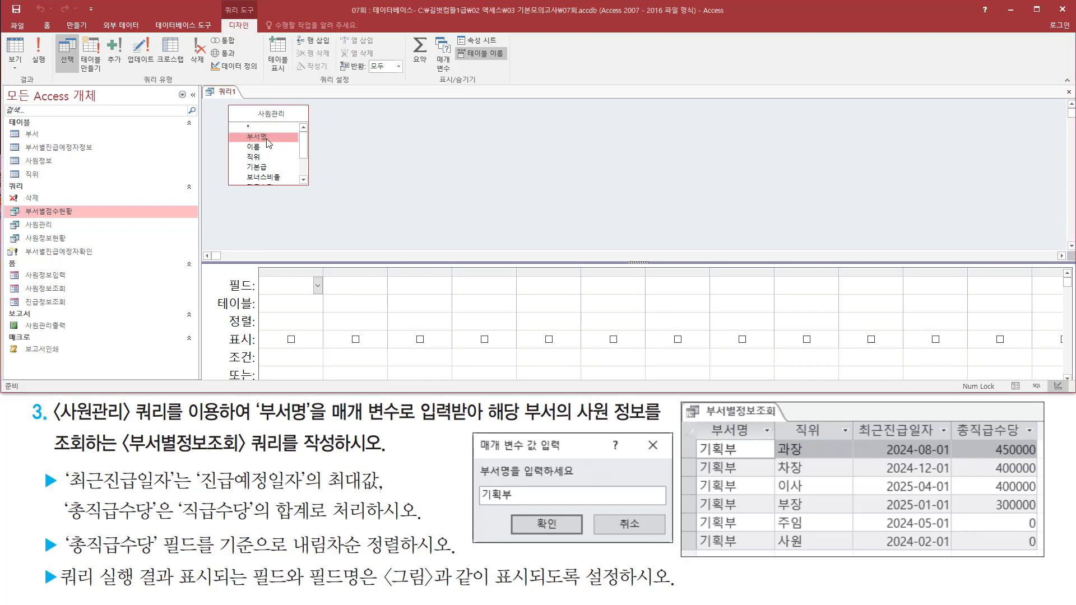
{"action": "double_click", "coordinate": [267, 140]}
{"action": "left_click", "coordinate": [274, 159]}
{"action": "double_click", "coordinate": [273, 159]}
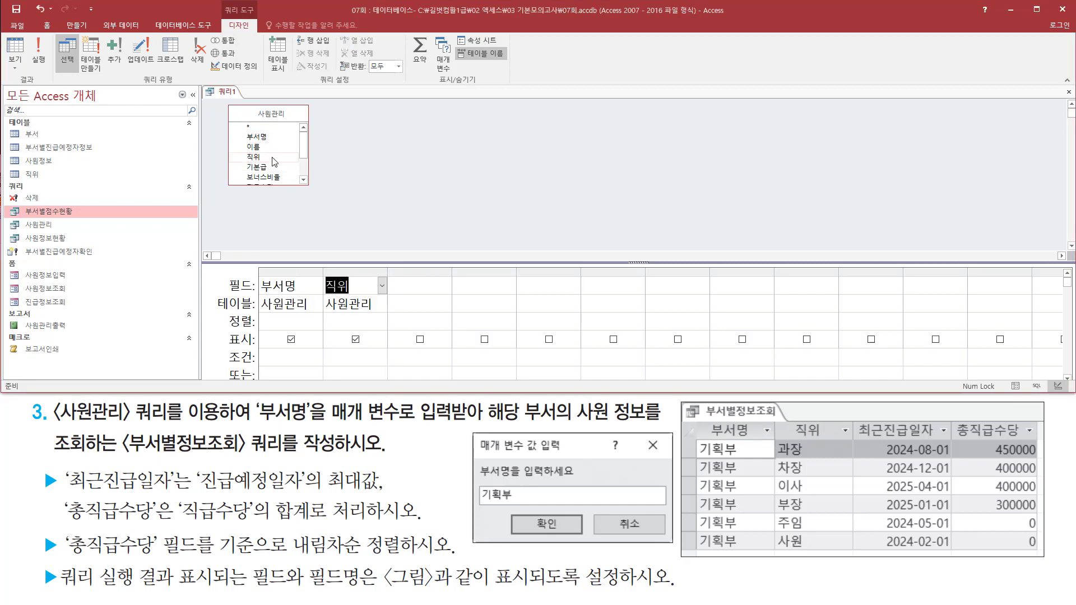
- Add the 진급예정일자 and 직급수당 fields from 사원관리 to the query grid after 직위
{"action": "left_click_drag", "start_coordinate": [855, 436], "coordinate": [1029, 437]}
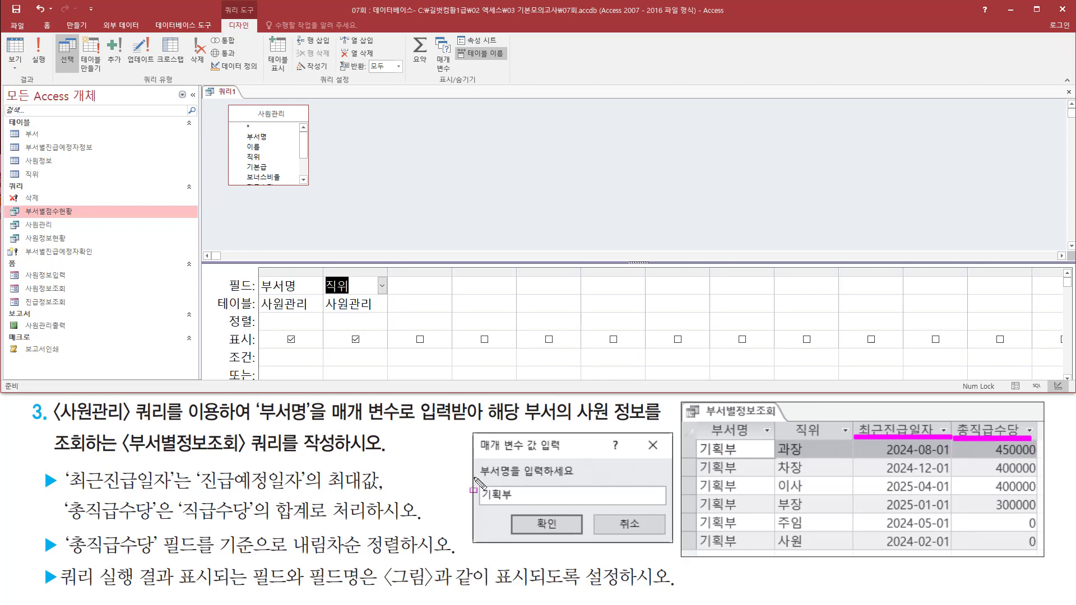
{"action": "left_click_drag", "start_coordinate": [201, 492], "coordinate": [301, 492]}
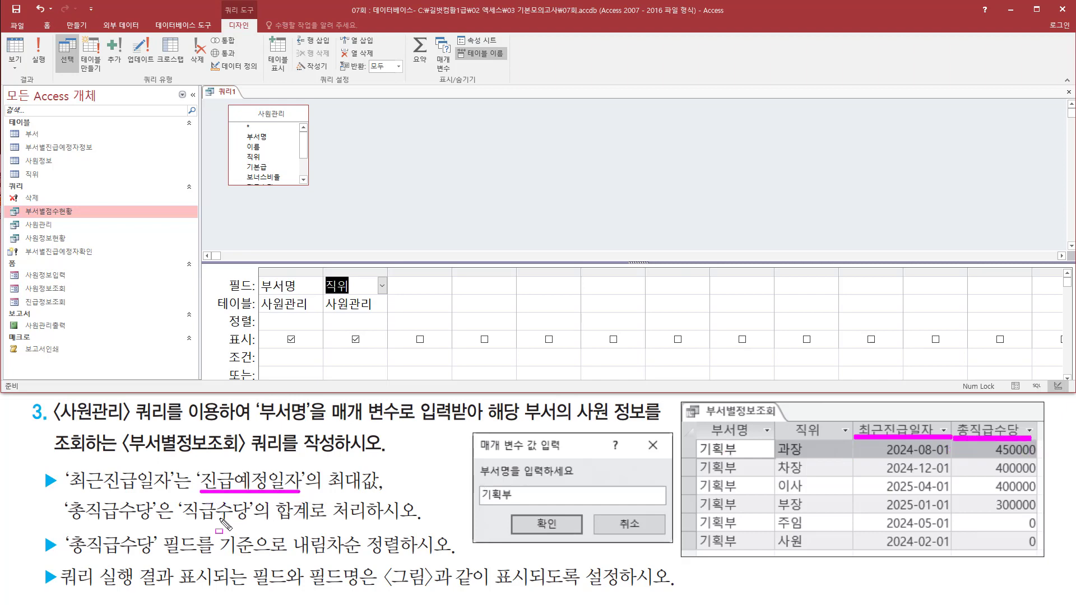
{"action": "left_click_drag", "start_coordinate": [182, 521], "coordinate": [247, 521]}
{"action": "key", "text": "Escape"}
{"action": "left_click", "coordinate": [305, 171]}
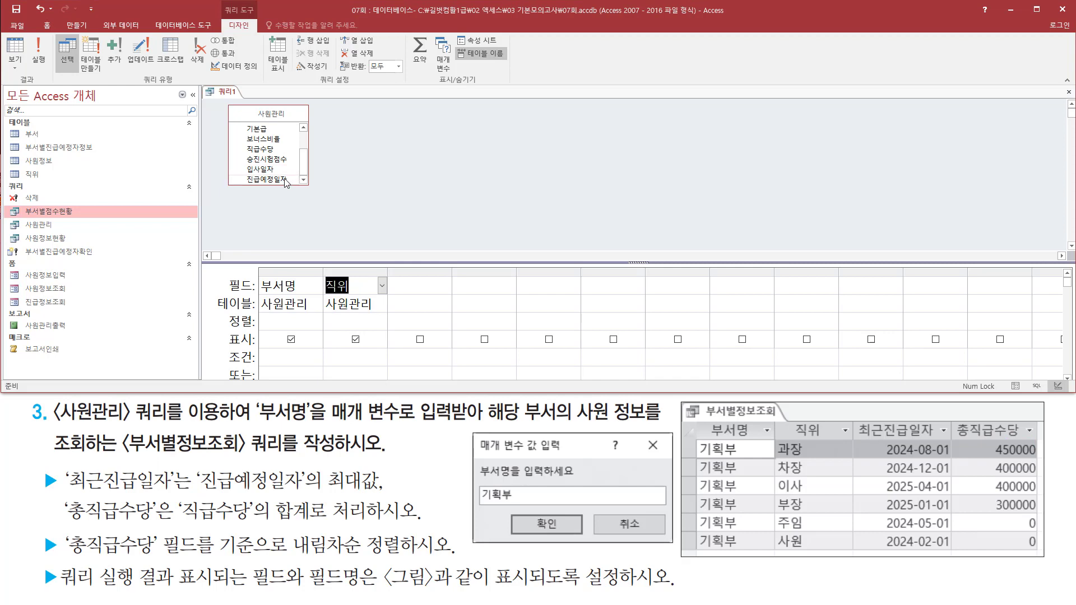
{"action": "left_click", "coordinate": [283, 179]}
{"action": "double_click", "coordinate": [281, 179]}
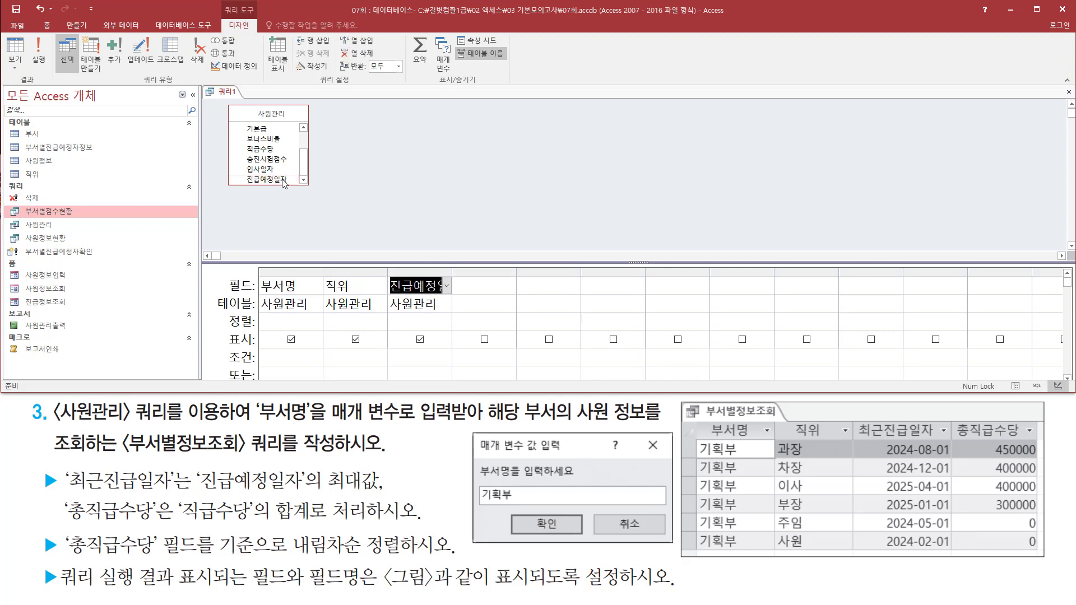
{"action": "left_click", "coordinate": [271, 152]}
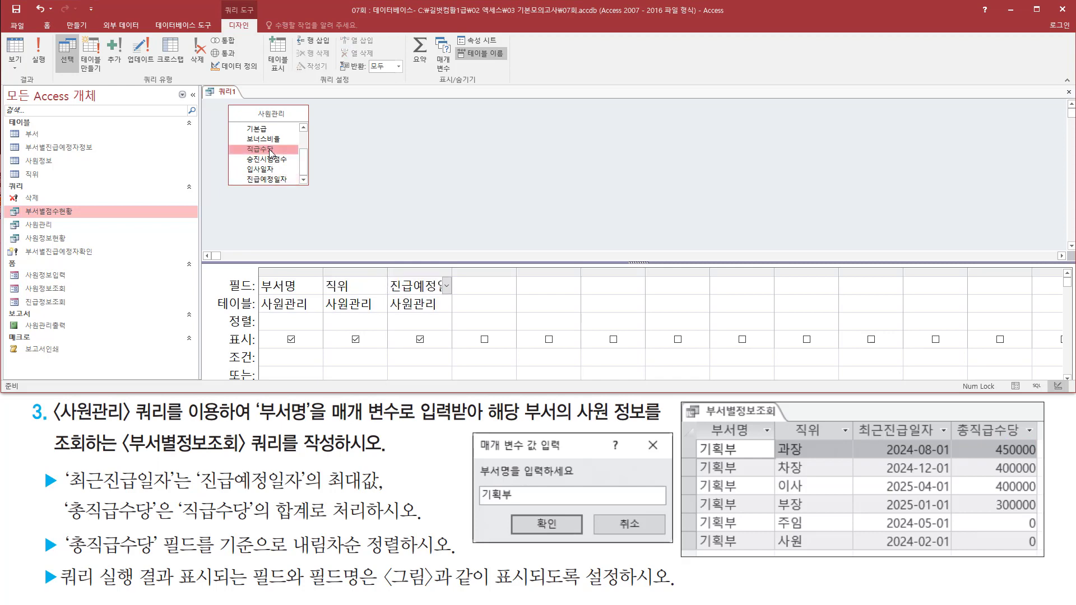
{"action": "double_click", "coordinate": [271, 151]}
{"action": "mouse_move", "coordinate": [256, 263]}
{"action": "left_mouse_down"}
{"action": "mouse_move", "coordinate": [384, 329]}
{"action": "mouse_move", "coordinate": [516, 330]}
{"action": "left_mouse_up"}
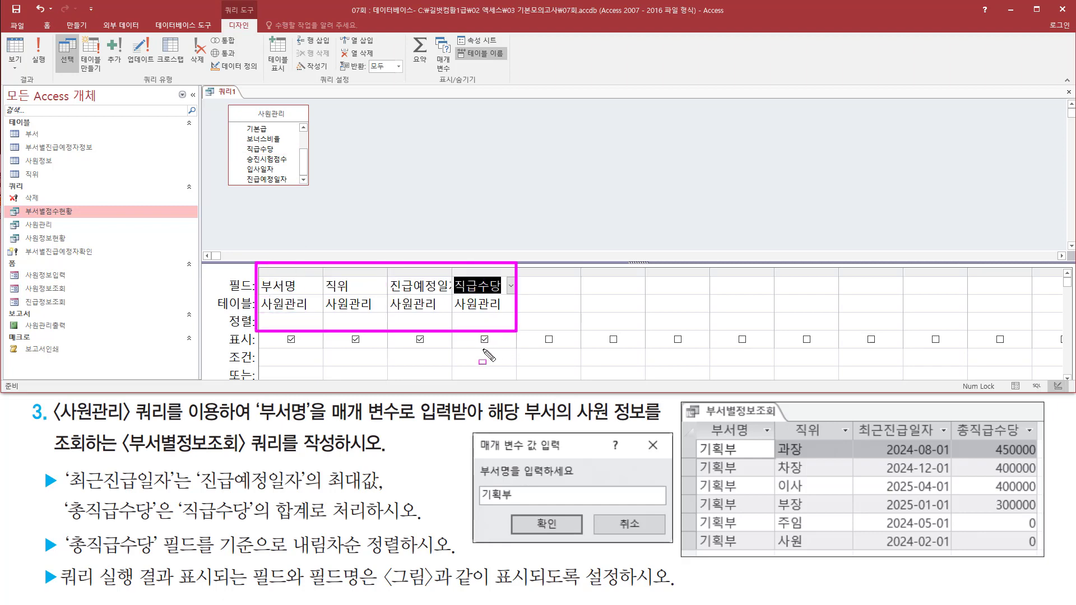
{"action": "key", "text": "Escape"}
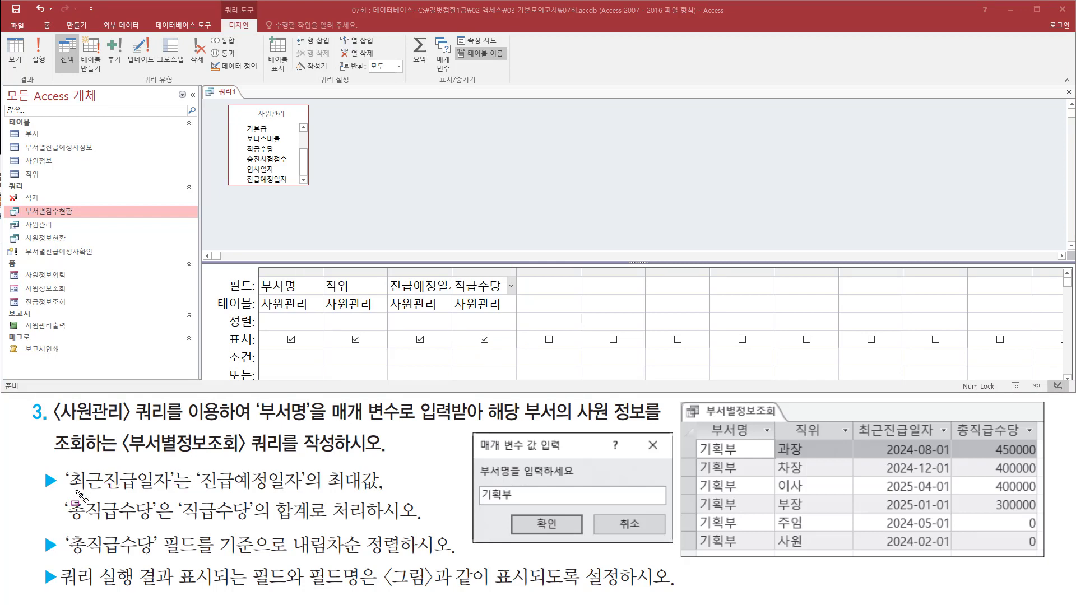
- Turn on the 요약 totals for the query, setting 진급예정일자 to 최대값 and 직급수당 to 합계
{"action": "left_click_drag", "start_coordinate": [66, 493], "coordinate": [391, 495]}
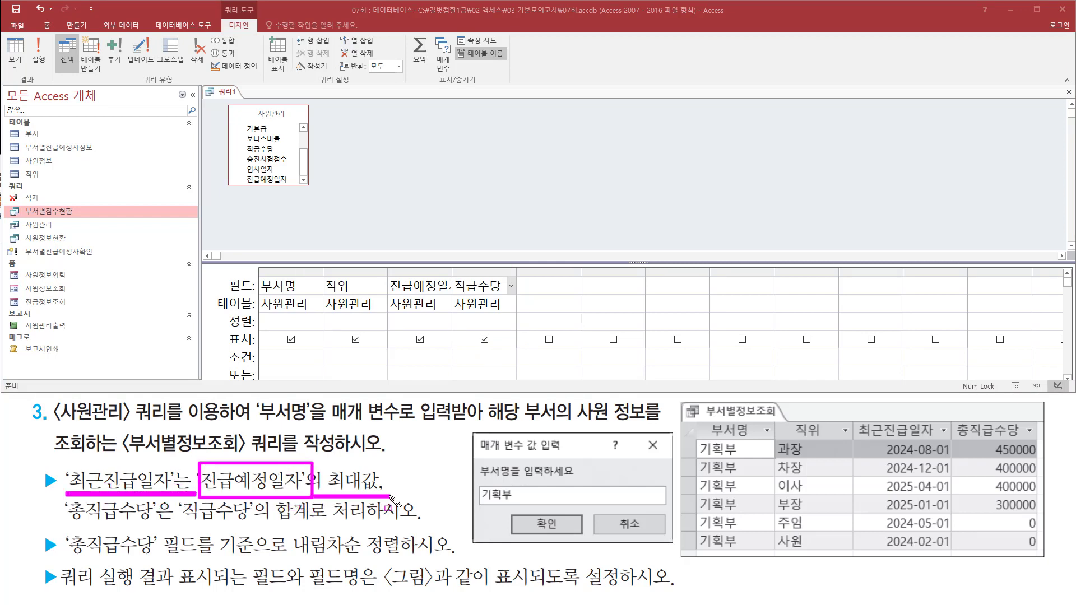
{"action": "left_click_drag", "start_coordinate": [65, 525], "coordinate": [326, 524]}
{"action": "left_click_drag", "start_coordinate": [408, 32], "coordinate": [435, 74]}
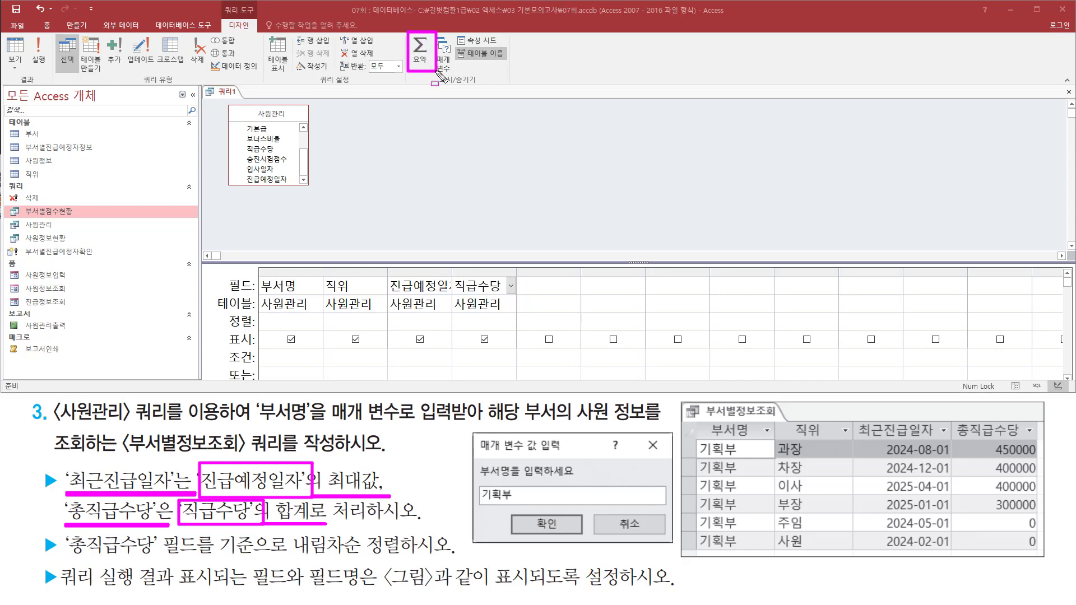
{"action": "left_click", "coordinate": [420, 50]}
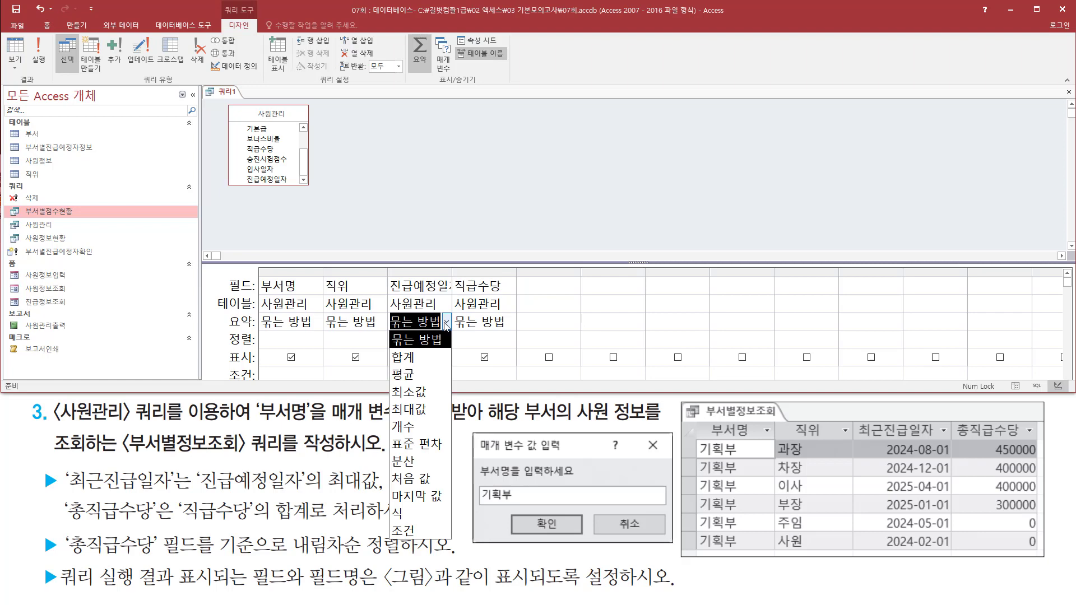
{"action": "left_click", "coordinate": [435, 402]}
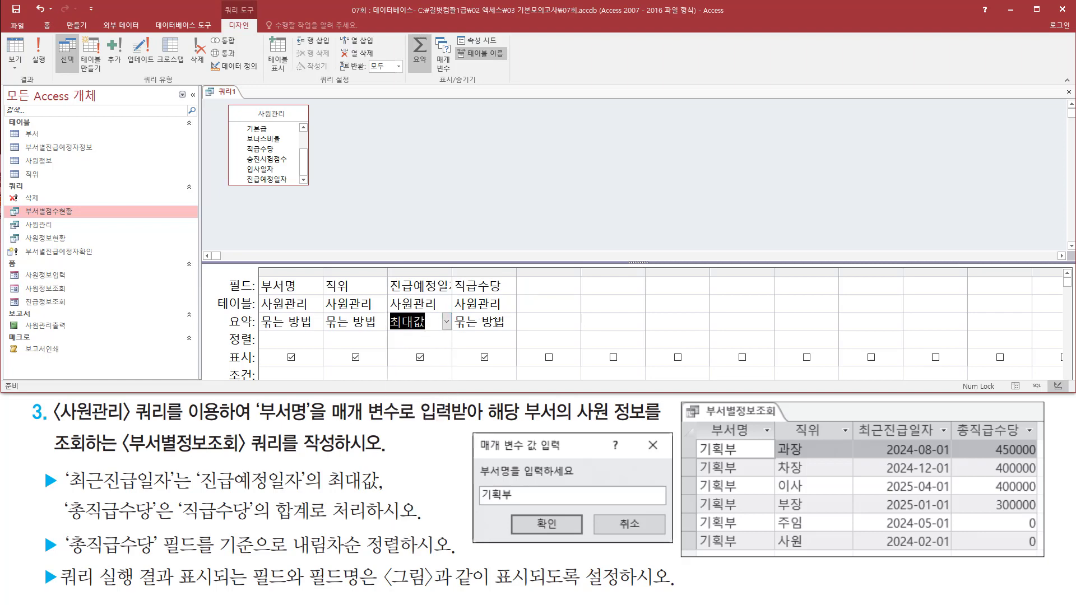
{"action": "left_click", "coordinate": [511, 322]}
{"action": "left_click", "coordinate": [511, 322]}
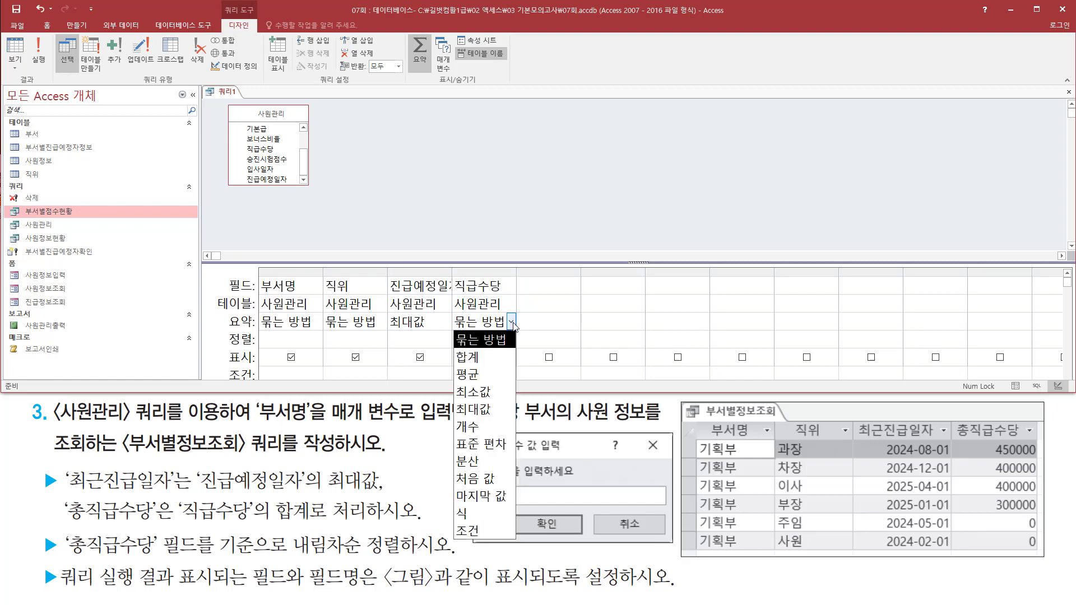
{"action": "left_click", "coordinate": [494, 358]}
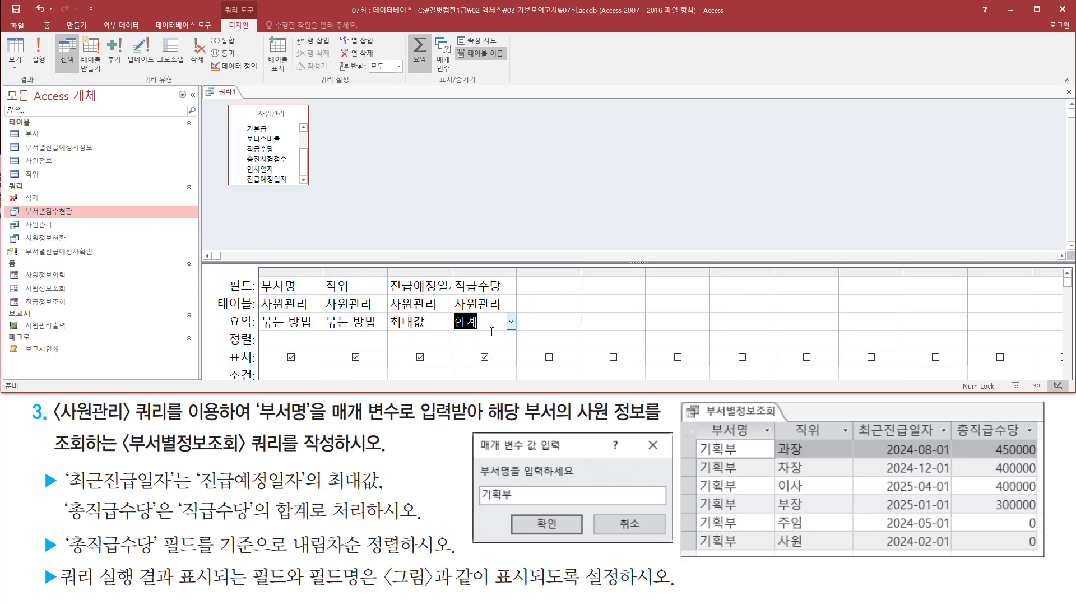
- Sort the query by the 직급수당 total in descending order (내림차순)
{"action": "key", "text": "F9"}
{"action": "left_click_drag", "start_coordinate": [386, 309], "coordinate": [518, 333]}
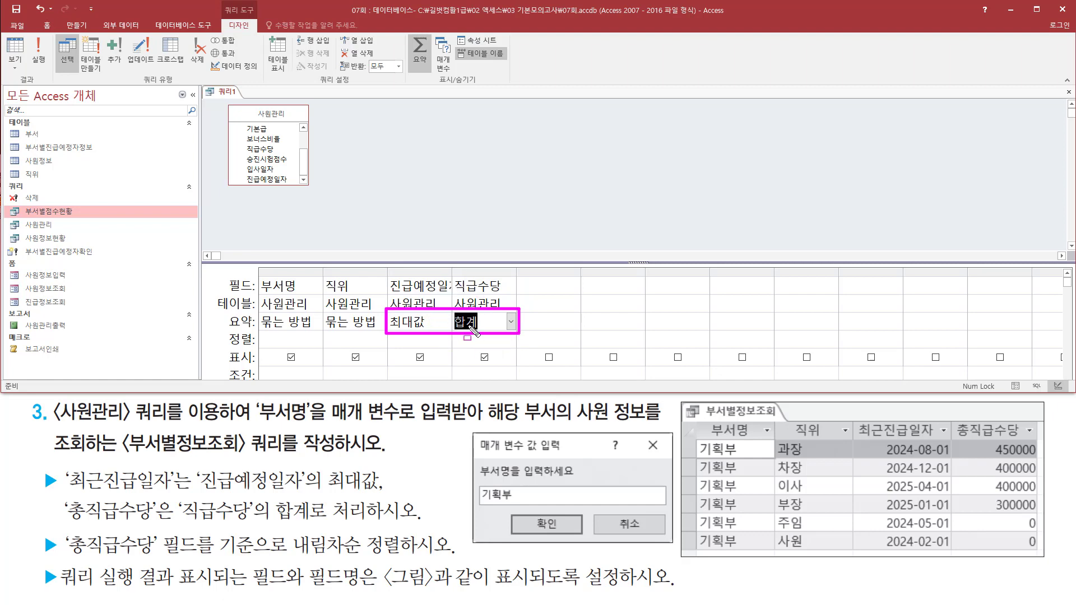
{"action": "left_click_drag", "start_coordinate": [66, 556], "coordinate": [415, 561]}
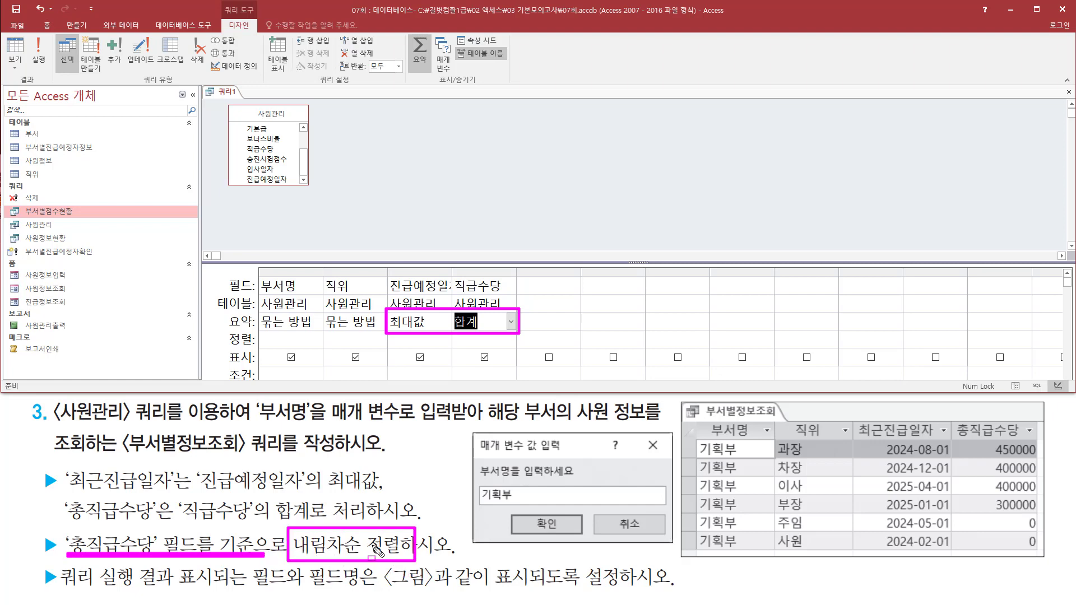
{"action": "left_click", "coordinate": [473, 340]}
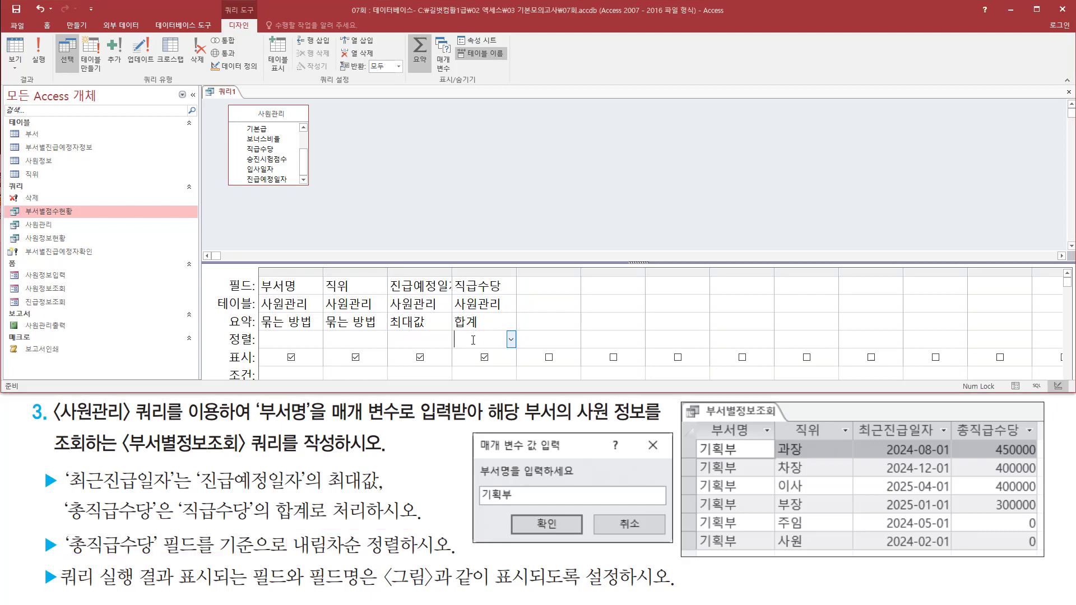
{"action": "left_click_drag", "start_coordinate": [452, 331], "coordinate": [520, 348]}
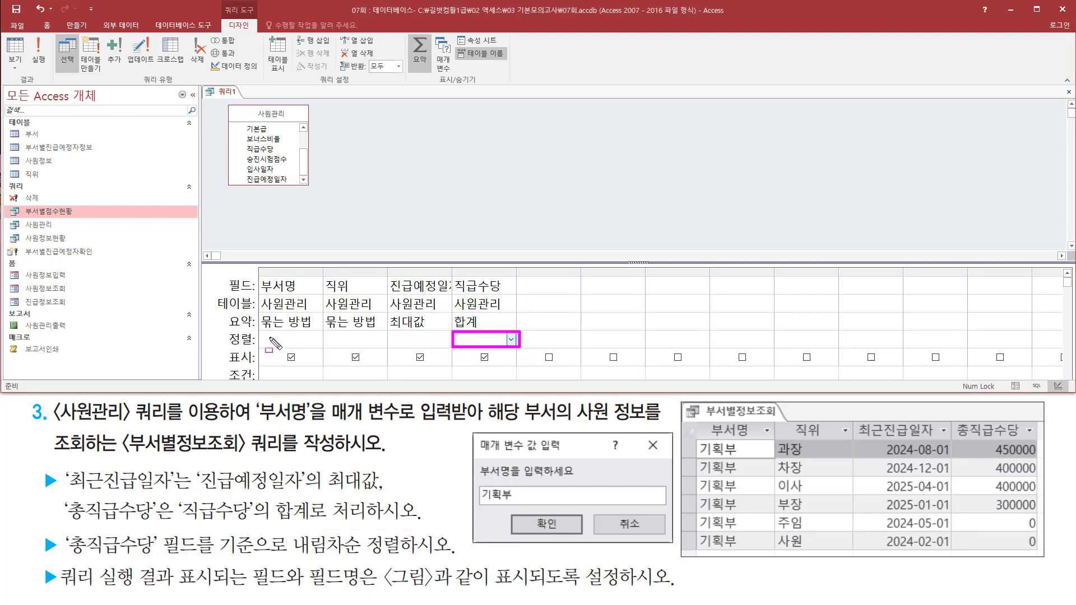
{"action": "key", "text": "Escape"}
{"action": "left_click", "coordinate": [511, 340]}
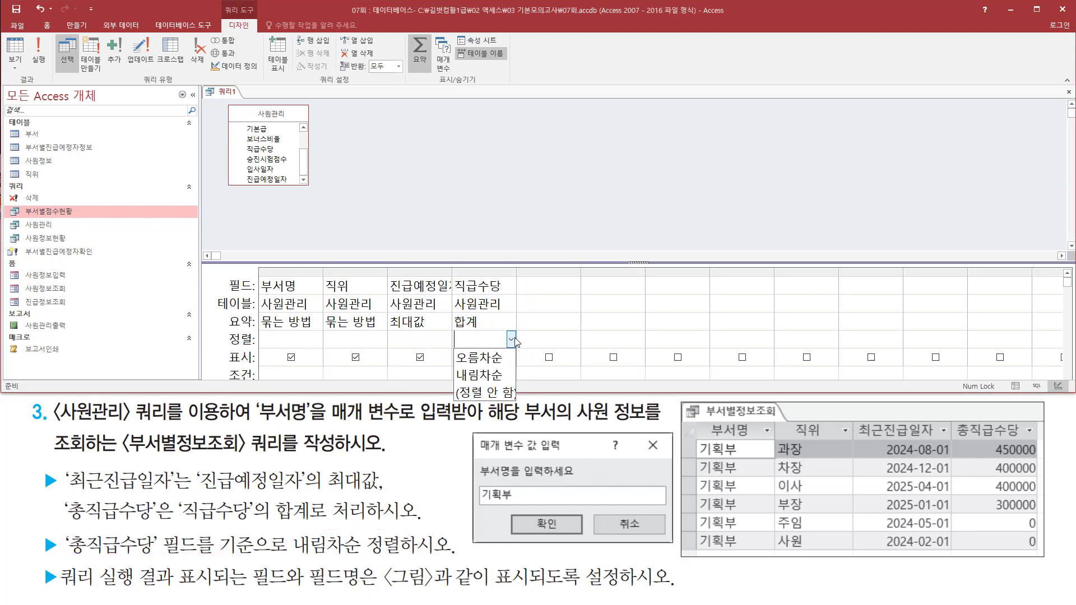
{"action": "left_click", "coordinate": [497, 376]}
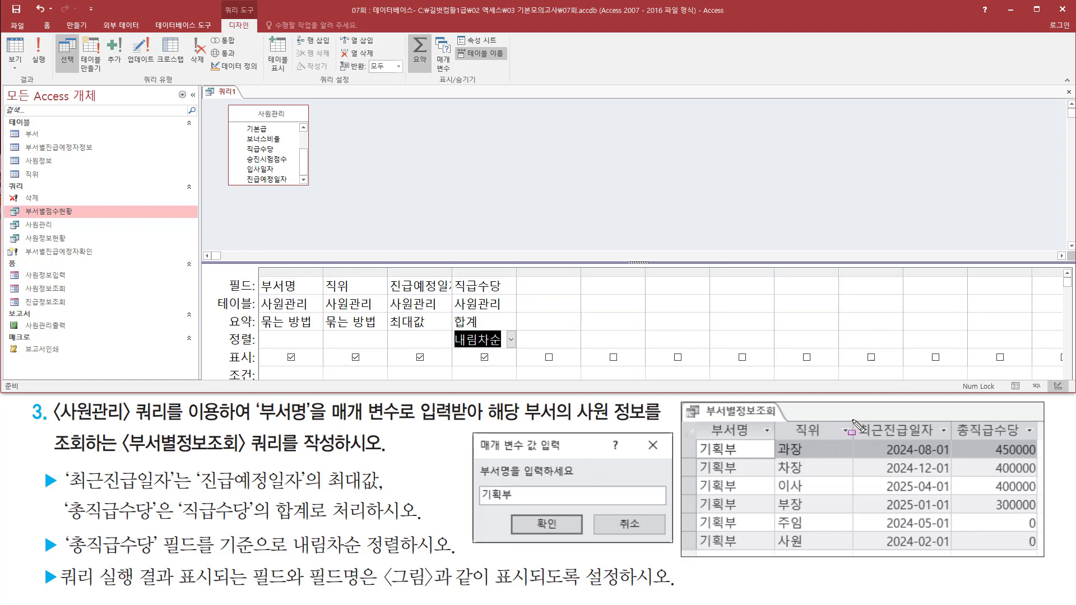
- Widen the 진급예정일자 column and give the field the alias 최근진급일자, as 최근진급일자:진급예정일자
{"action": "left_click_drag", "start_coordinate": [853, 419], "coordinate": [943, 442]}
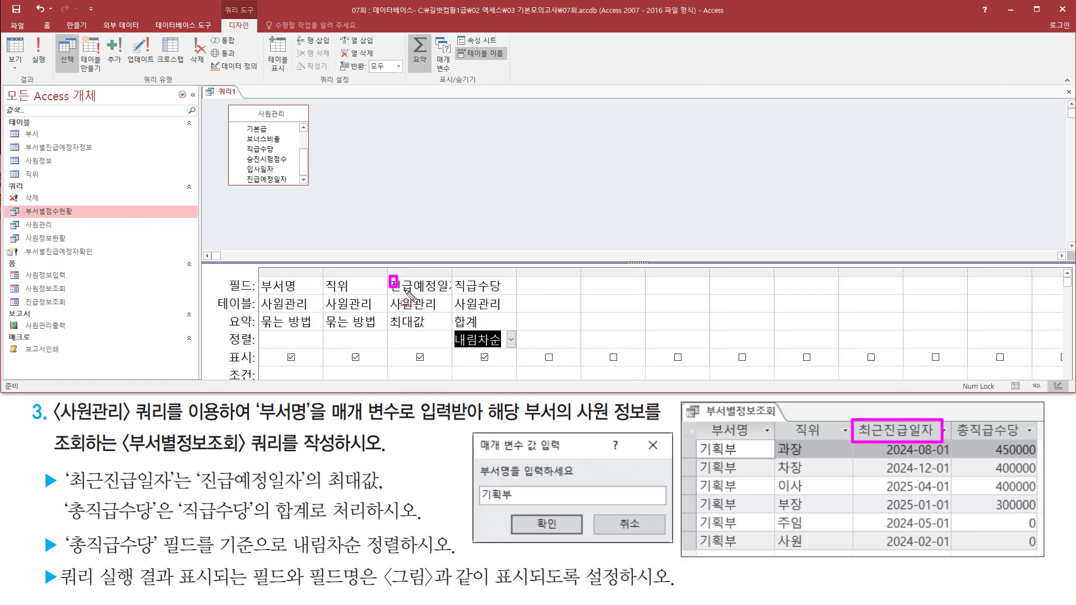
{"action": "left_click_drag", "start_coordinate": [389, 275], "coordinate": [453, 294]}
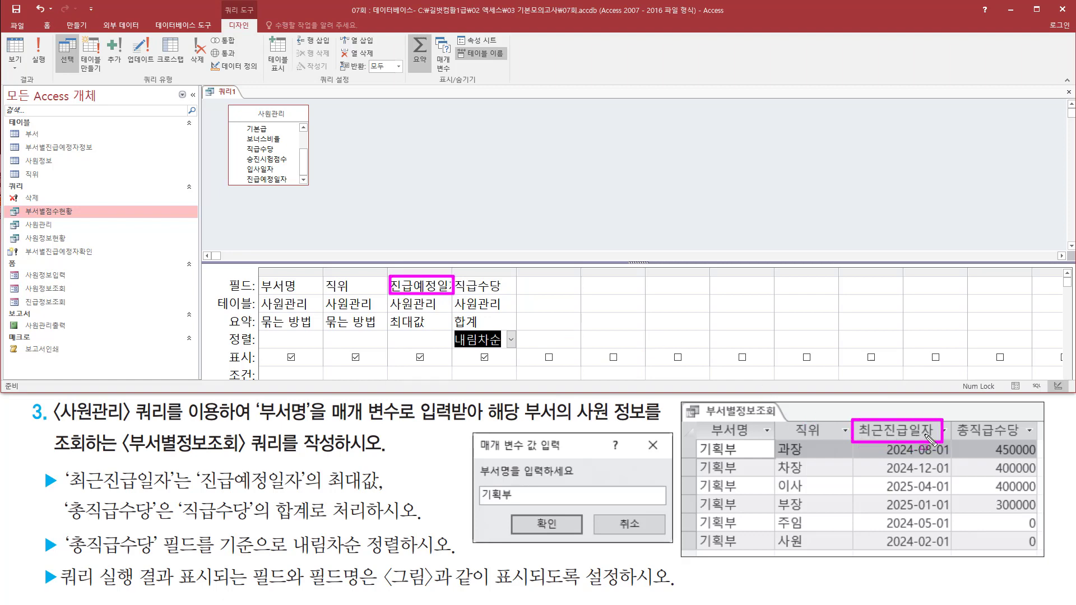
{"action": "key", "text": "Escape"}
{"action": "left_click_drag", "start_coordinate": [455, 276], "coordinate": [567, 278]}
{"action": "left_click", "coordinate": [505, 289]}
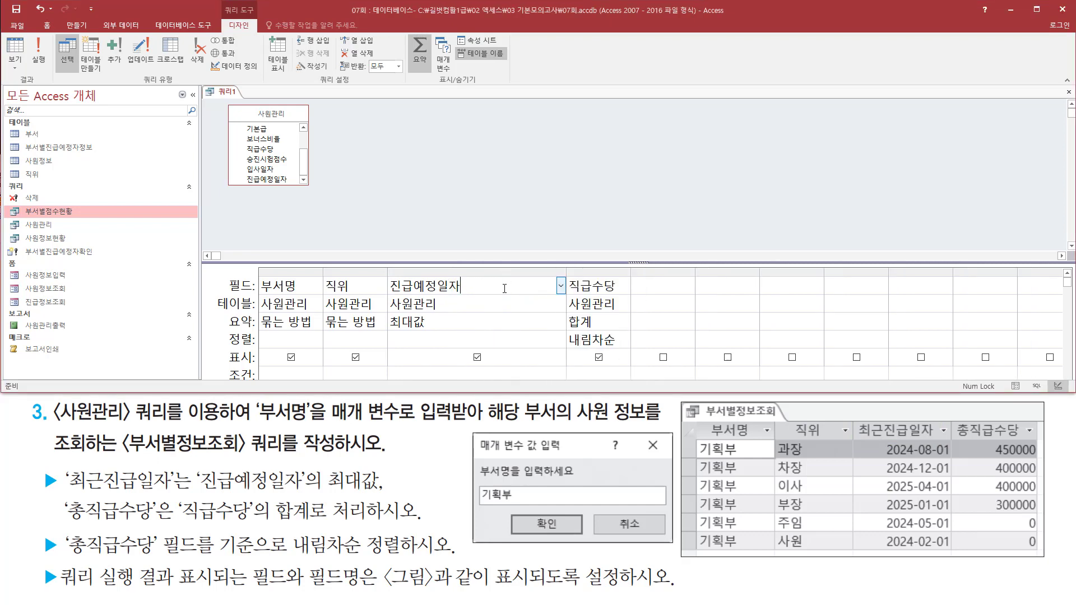
{"action": "type", "text": "최근진급"}
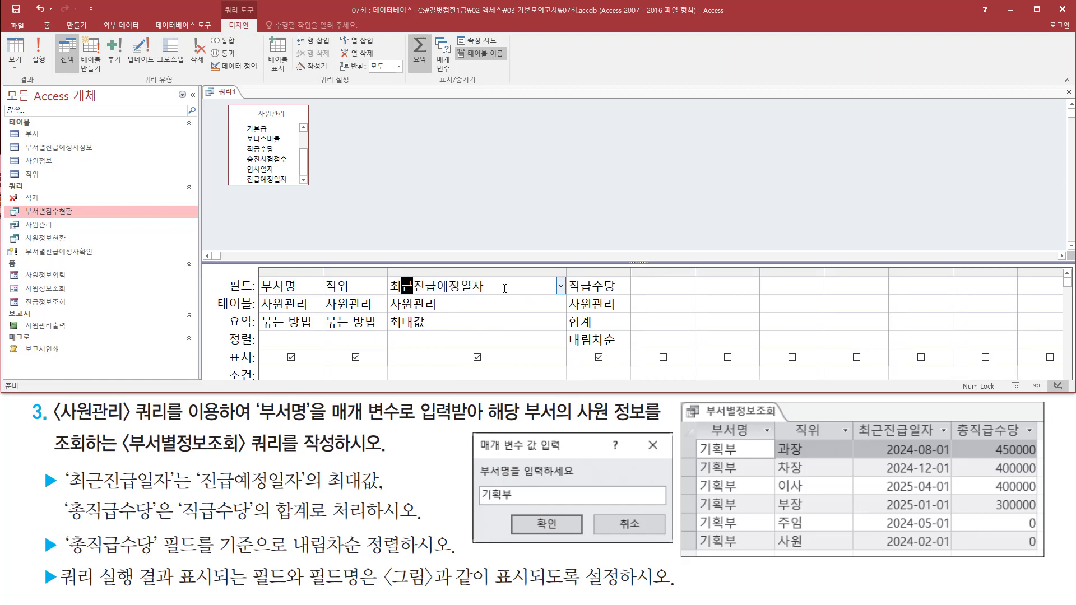
{"action": "type", "text": "일ㅈ"}
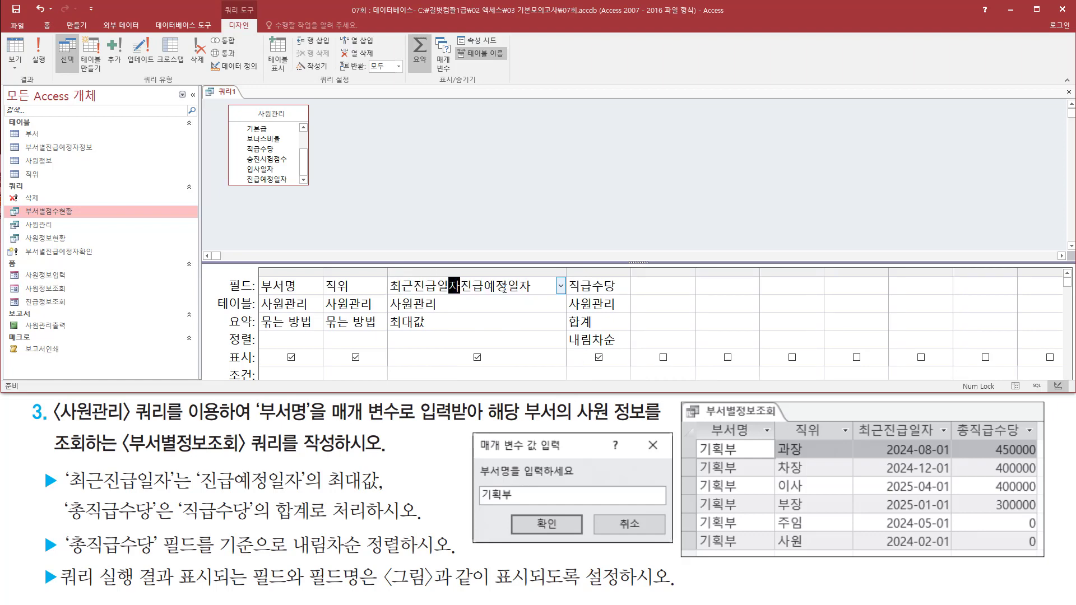
{"action": "type", "text": ":"}
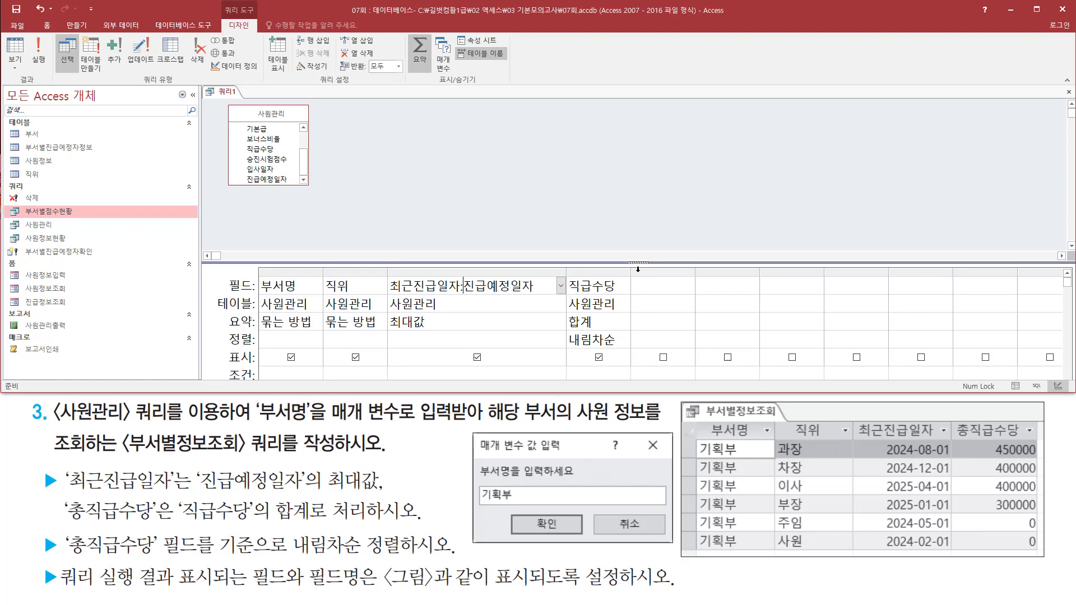
- Widen the 직급수당 column and give the field the alias 총직급수당, as 총직급수당:직급수당
{"action": "left_click_drag", "start_coordinate": [631, 271], "coordinate": [698, 274]}
{"action": "left_click_drag", "start_coordinate": [951, 438], "coordinate": [1024, 438]}
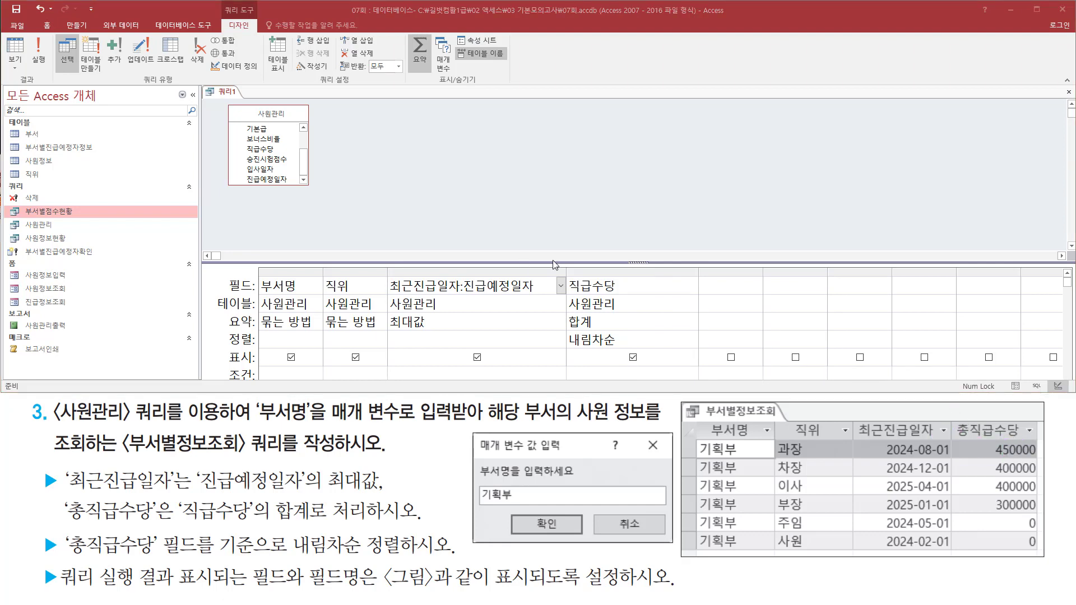
{"action": "left_click", "coordinate": [577, 286]}
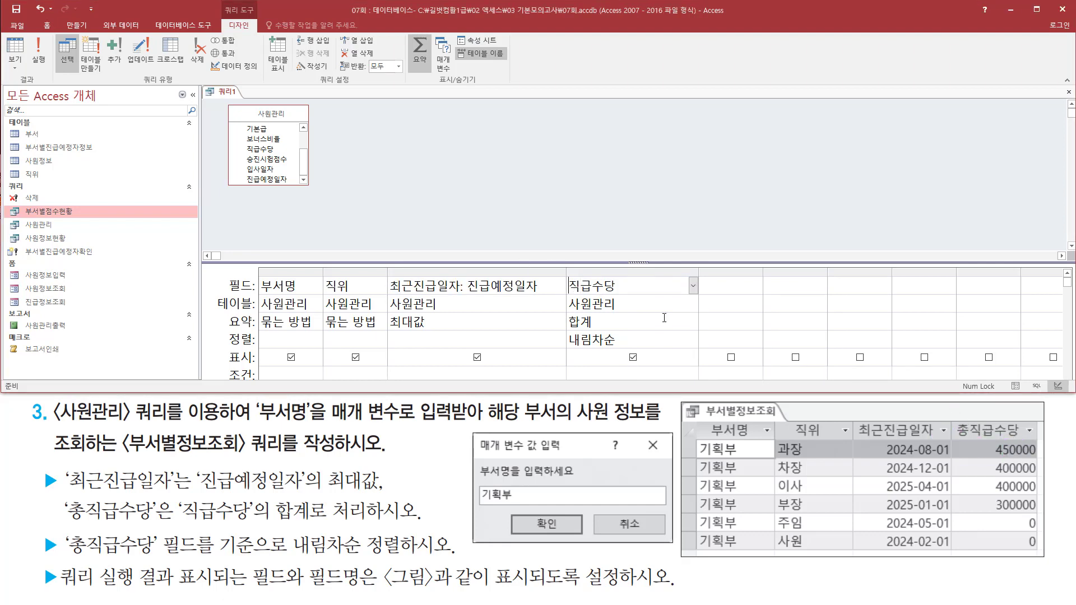
{"action": "type", "text": "총저"}
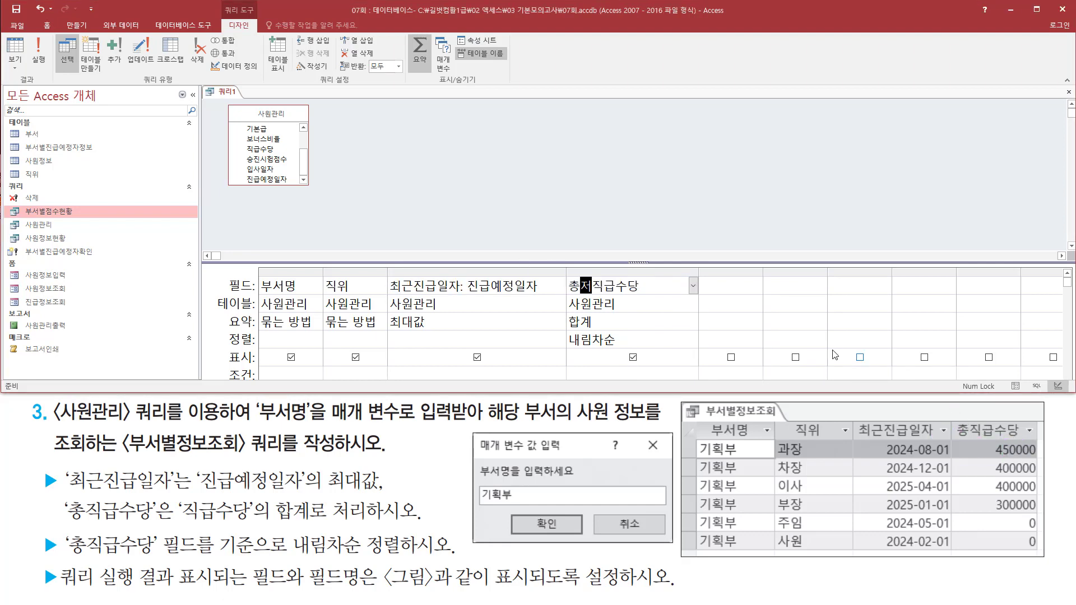
{"action": "type", "text": "급수당"}
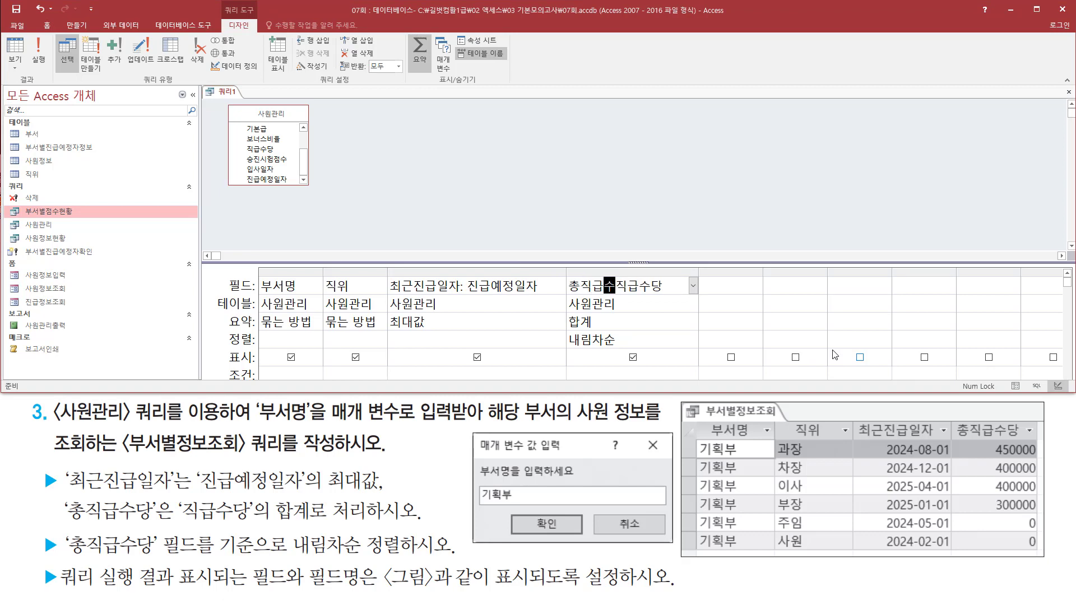
{"action": "type", "text": ":"}
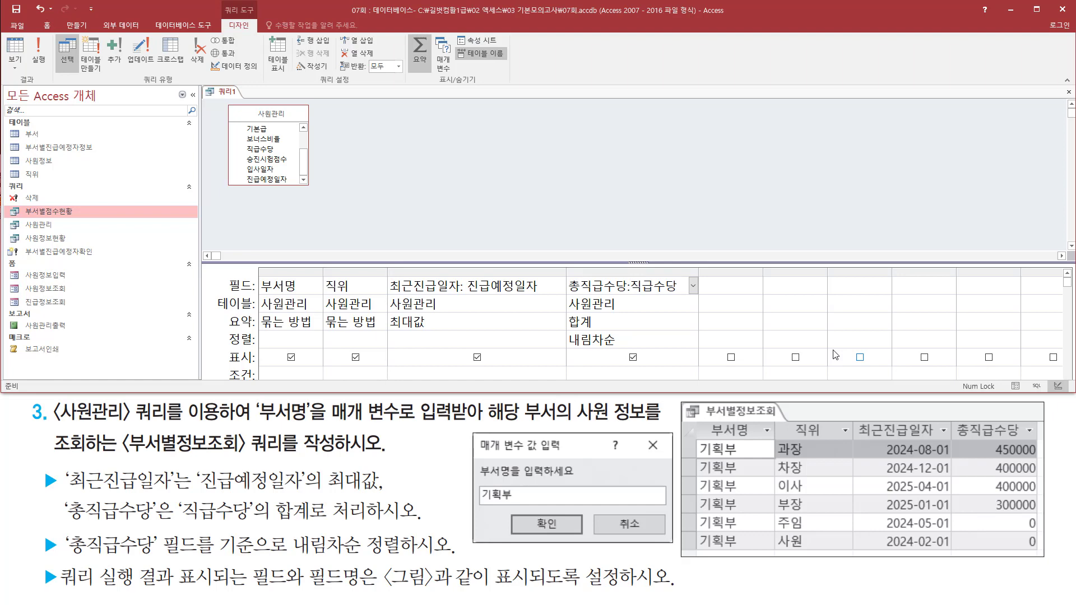
- Run the query and examine the grouped results for all departments against the exam's parameter requirement and expected output
{"action": "left_click", "coordinate": [580, 194]}
{"action": "left_click", "coordinate": [38, 49]}
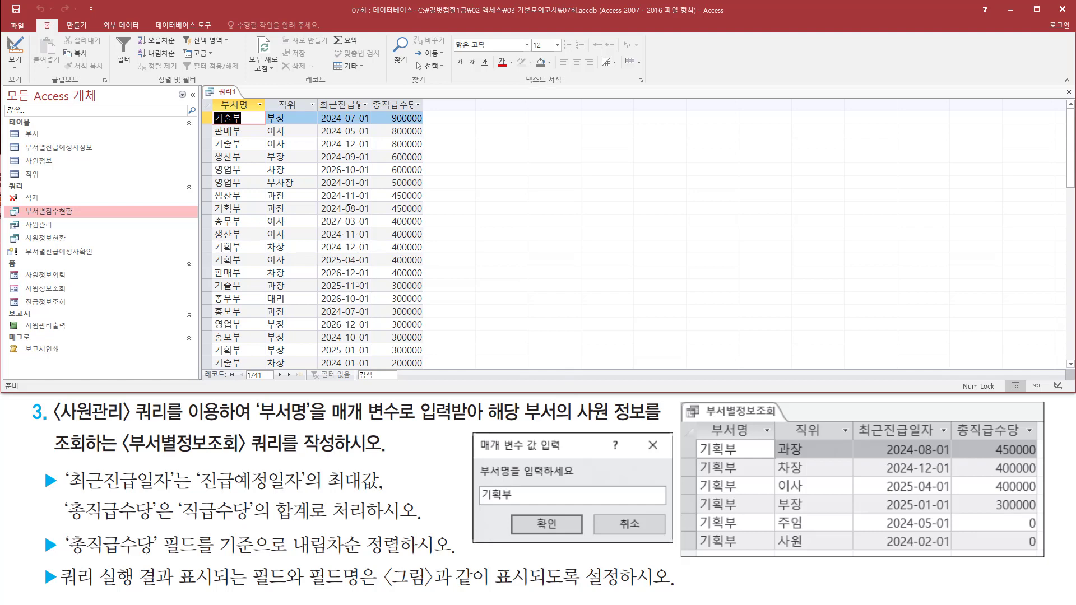
{"action": "scroll", "coordinate": [295, 213], "scroll_direction": "down", "scroll_amount": 11}
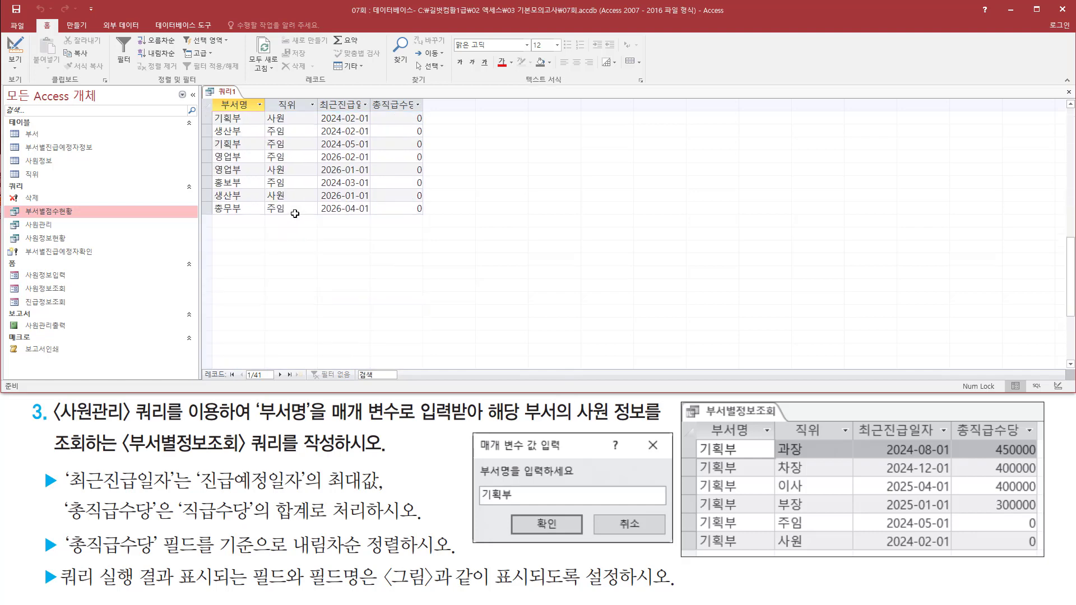
{"action": "scroll", "coordinate": [294, 214], "scroll_direction": "up", "scroll_amount": 10}
{"action": "scroll", "coordinate": [295, 214], "scroll_direction": "up", "scroll_amount": 1}
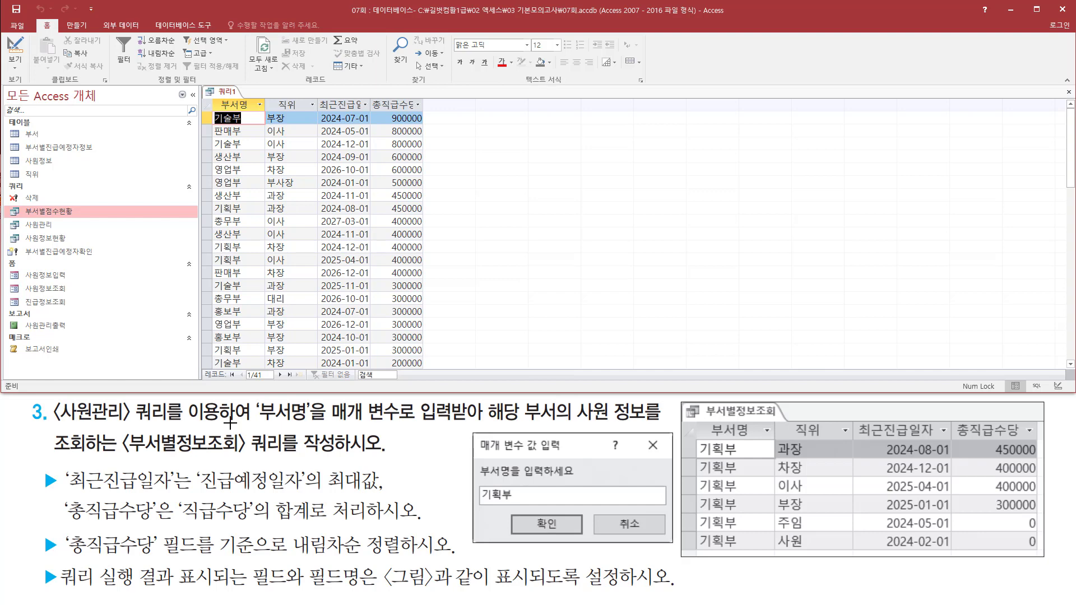
{"action": "mouse_move", "coordinate": [253, 396]}
{"action": "left_mouse_down"}
{"action": "mouse_move", "coordinate": [311, 426]}
{"action": "mouse_move", "coordinate": [482, 427]}
{"action": "left_mouse_up"}
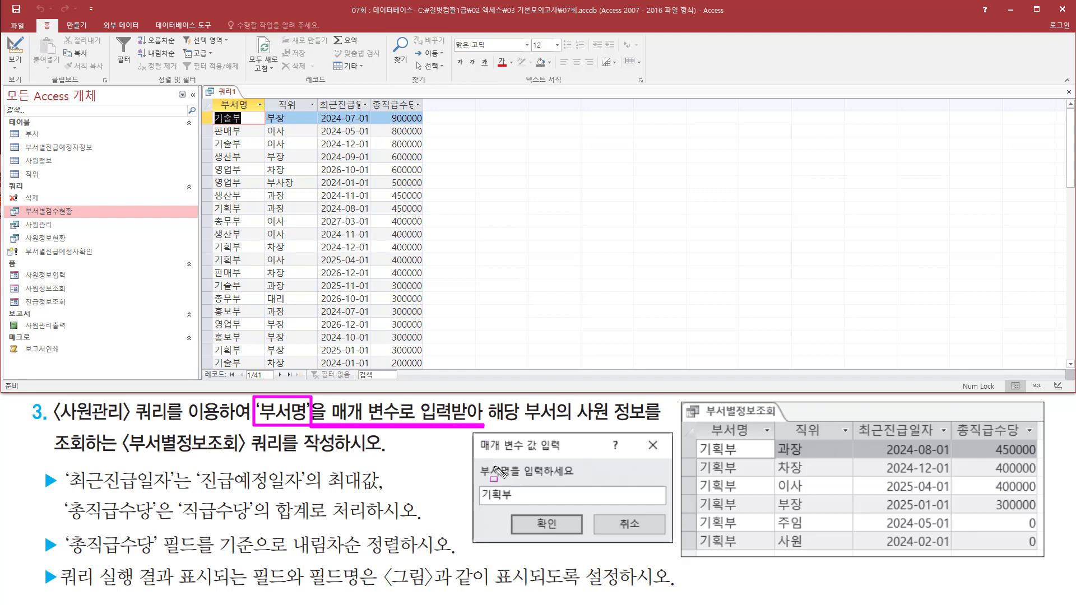
{"action": "mouse_move", "coordinate": [479, 483]}
{"action": "left_mouse_down"}
{"action": "mouse_move", "coordinate": [496, 504]}
{"action": "mouse_move", "coordinate": [515, 503]}
{"action": "left_mouse_up"}
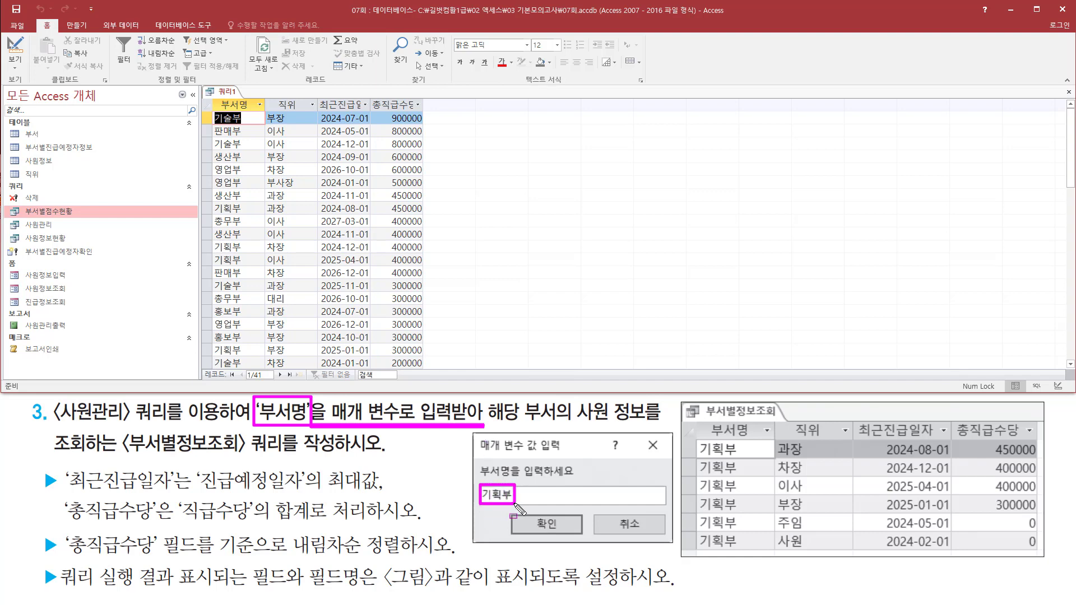
{"action": "mouse_move", "coordinate": [696, 421]}
{"action": "left_mouse_down"}
{"action": "mouse_move", "coordinate": [1059, 569]}
{"action": "mouse_move", "coordinate": [1041, 551]}
{"action": "left_mouse_up"}
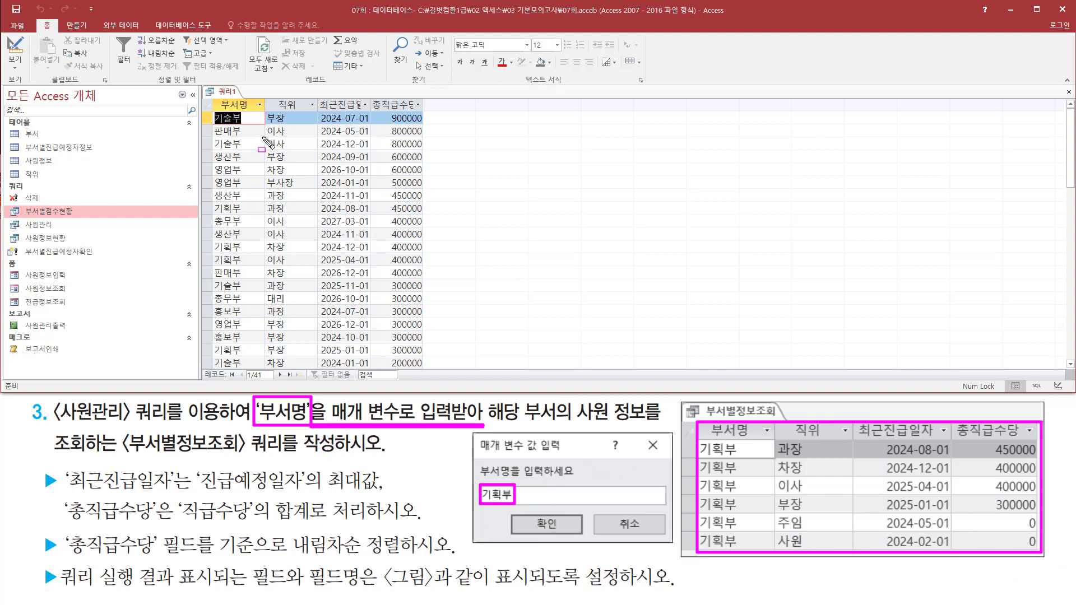
{"action": "key", "text": "Escape"}
- Return the query to design view and widen the 부서명 column in the design grid
{"action": "left_click", "coordinate": [226, 91]}
{"action": "right_click", "coordinate": [228, 97]}
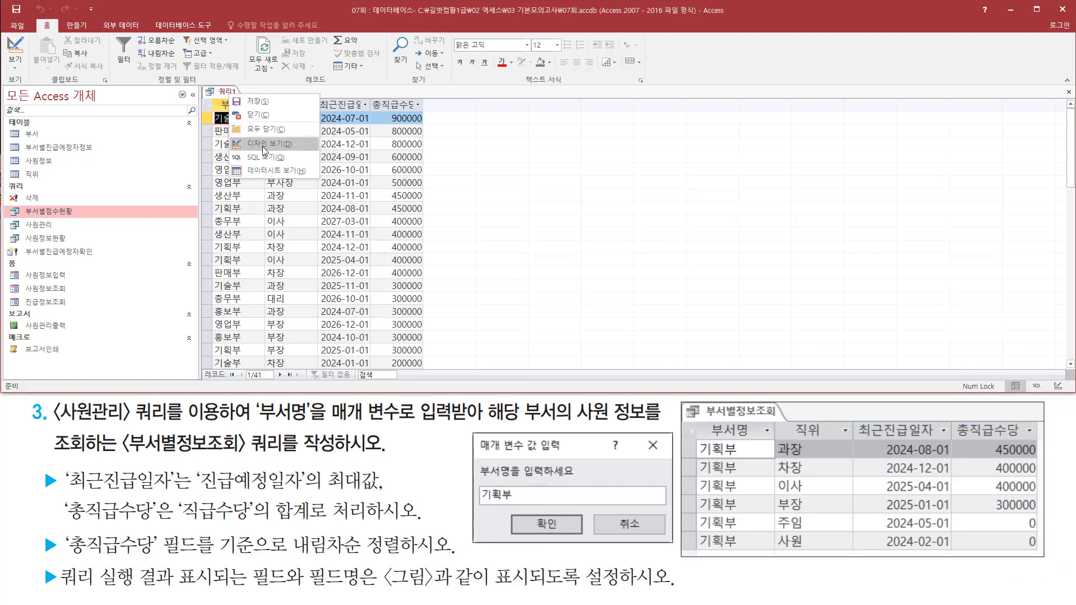
{"action": "left_click", "coordinate": [263, 146]}
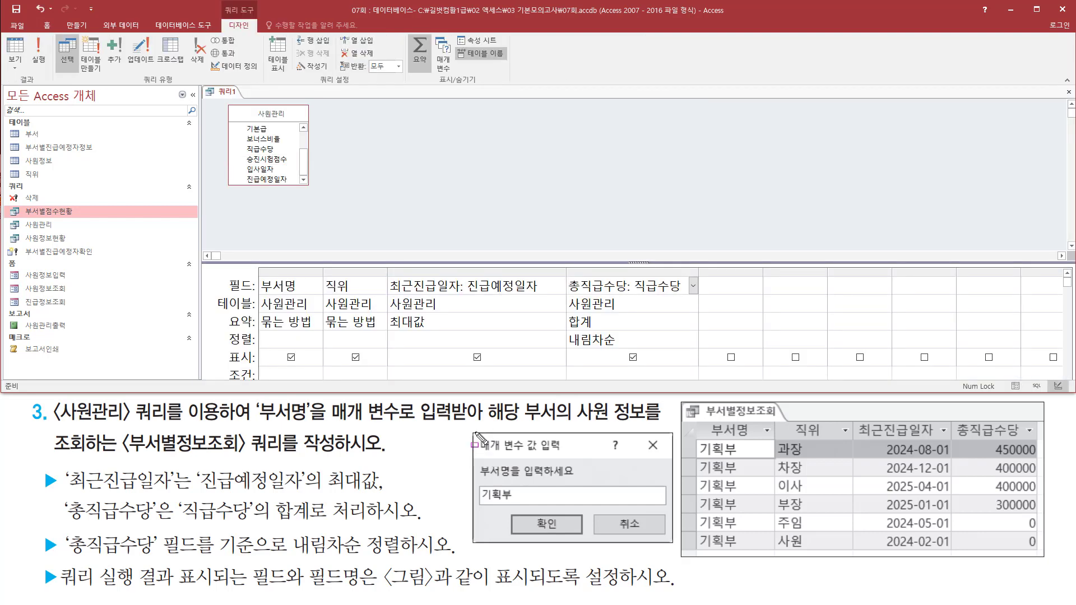
{"action": "mouse_move", "coordinate": [473, 429]}
{"action": "left_mouse_down"}
{"action": "mouse_move", "coordinate": [555, 528]}
{"action": "mouse_move", "coordinate": [692, 555]}
{"action": "mouse_move", "coordinate": [678, 542]}
{"action": "left_mouse_up"}
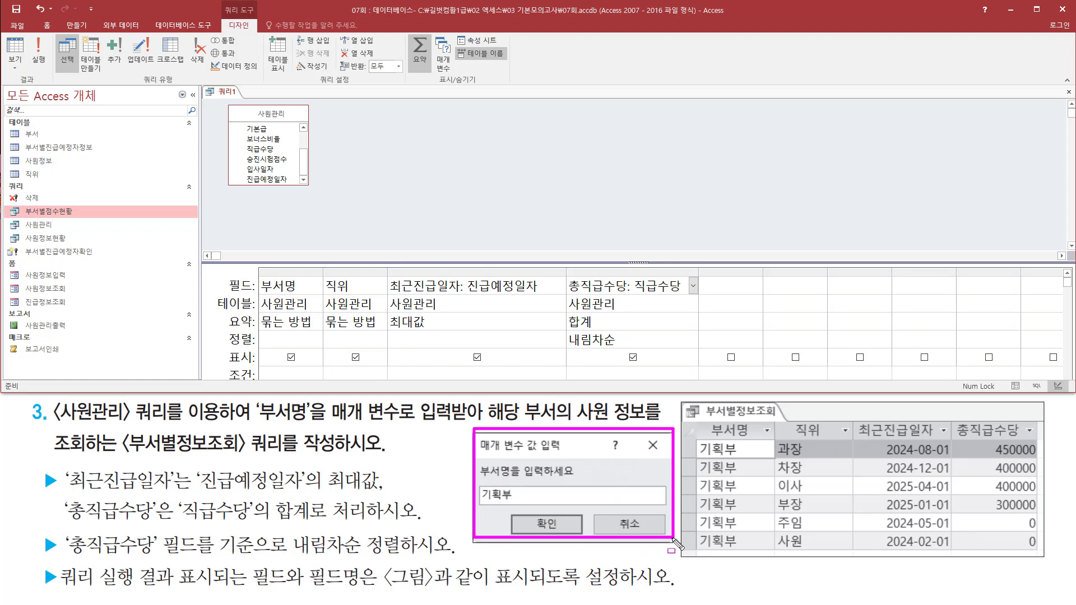
{"action": "mouse_move", "coordinate": [257, 277]}
{"action": "left_mouse_down"}
{"action": "mouse_move", "coordinate": [268, 290]}
{"action": "mouse_move", "coordinate": [311, 295]}
{"action": "left_mouse_up"}
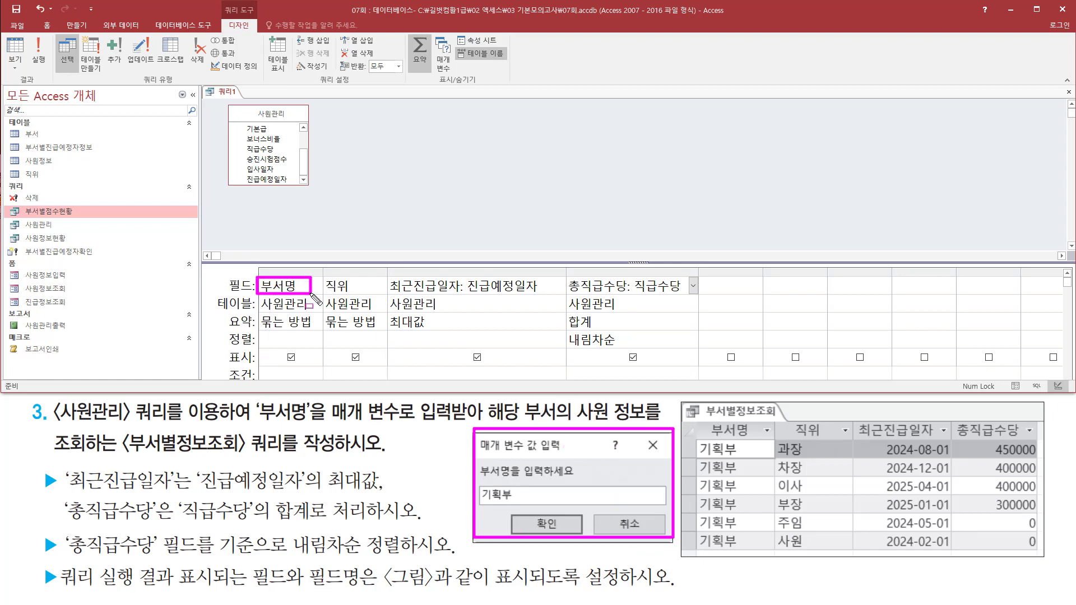
{"action": "left_click_drag", "start_coordinate": [261, 365], "coordinate": [324, 387]}
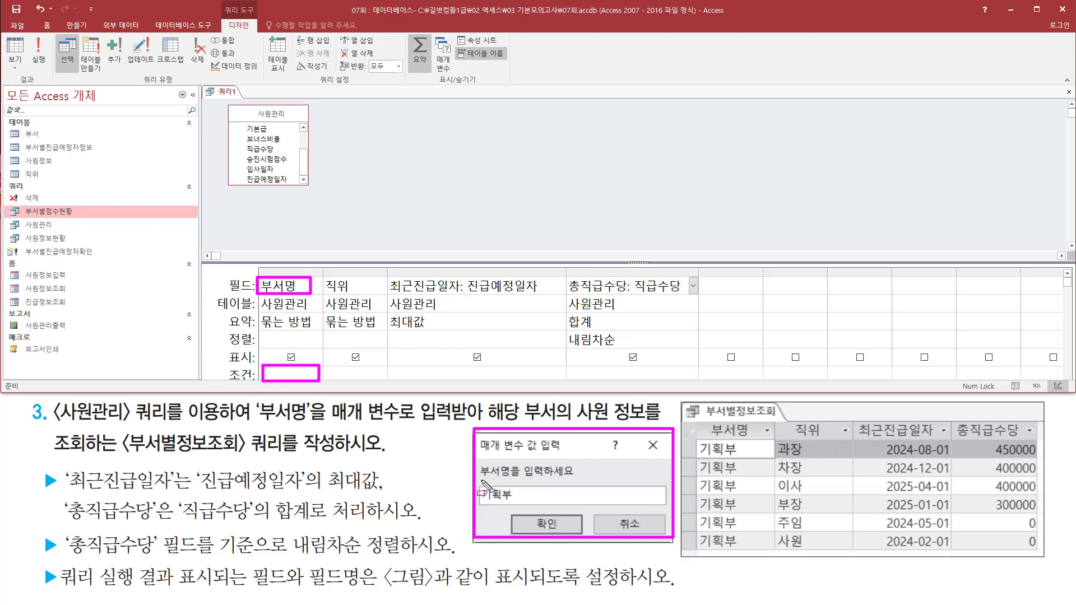
{"action": "left_click_drag", "start_coordinate": [480, 480], "coordinate": [577, 481]}
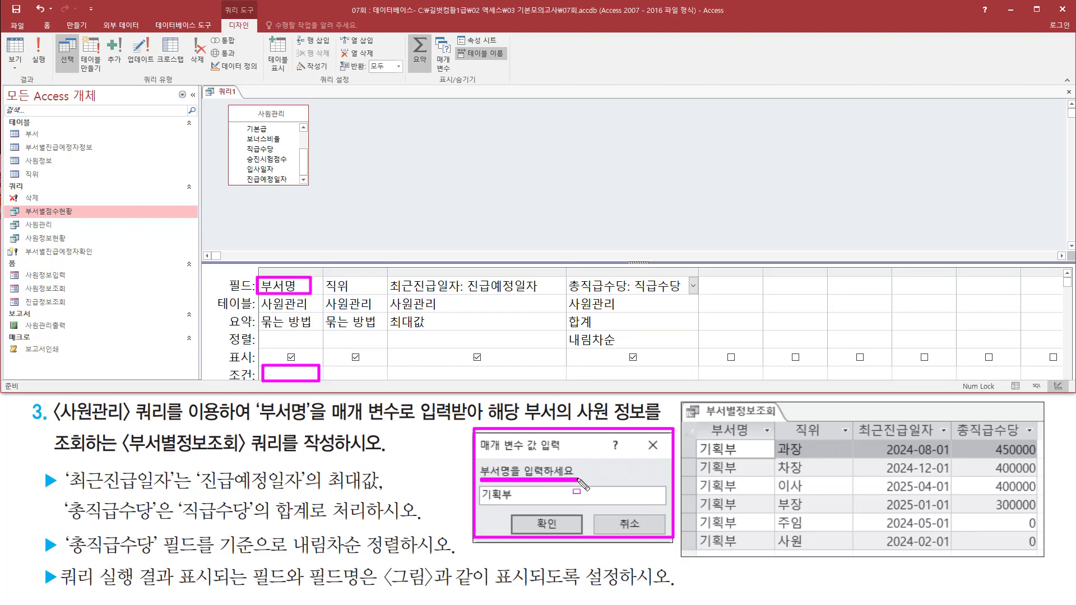
{"action": "key", "text": "Escape"}
{"action": "left_click", "coordinate": [288, 376]}
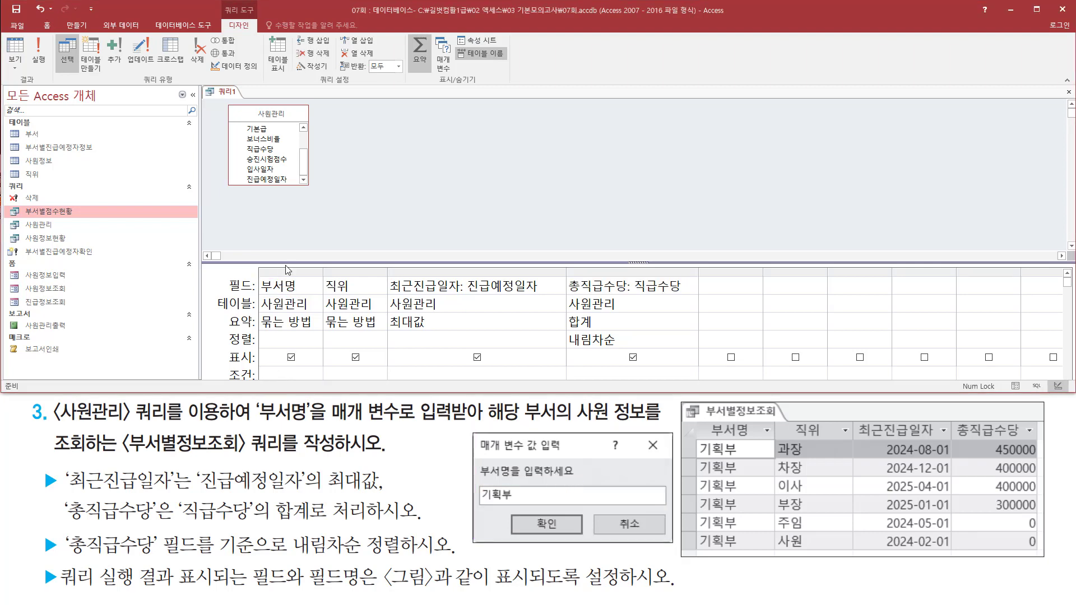
{"action": "left_click_drag", "start_coordinate": [285, 264], "coordinate": [469, 243]}
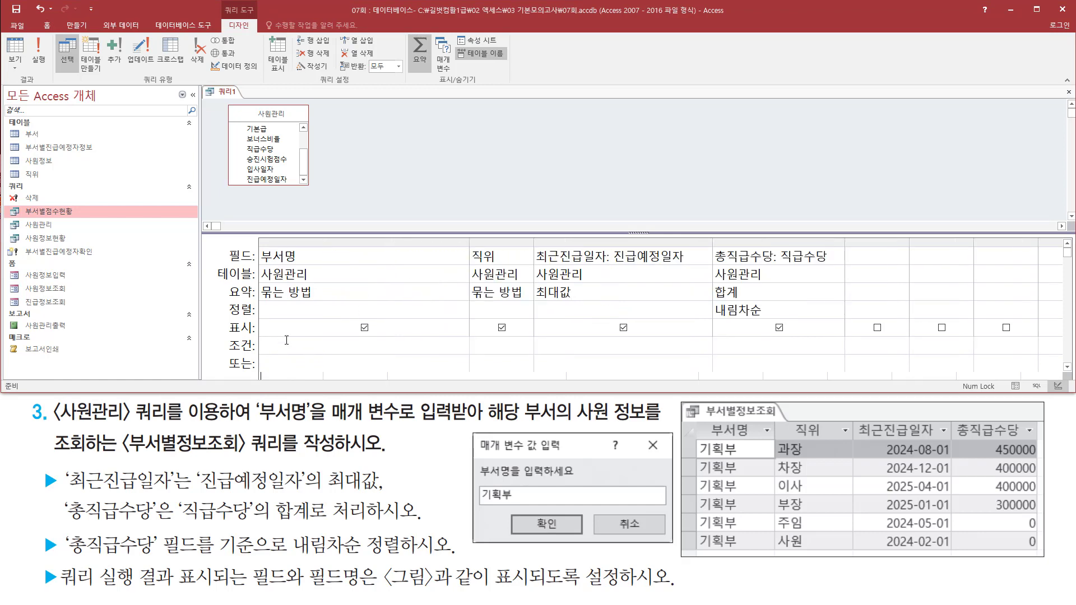
- Set the 부서명 field's criterion (조건) to the parameter prompt [부서명을 입력하세요]
{"action": "type", "text": "[ㅂ"}
{"action": "type", "text": "서명을"}
{"action": "type", "text": " 입력하세"}
{"action": "type", "text": "요]"}
{"action": "left_click_drag", "start_coordinate": [570, 478], "coordinate": [577, 479]}
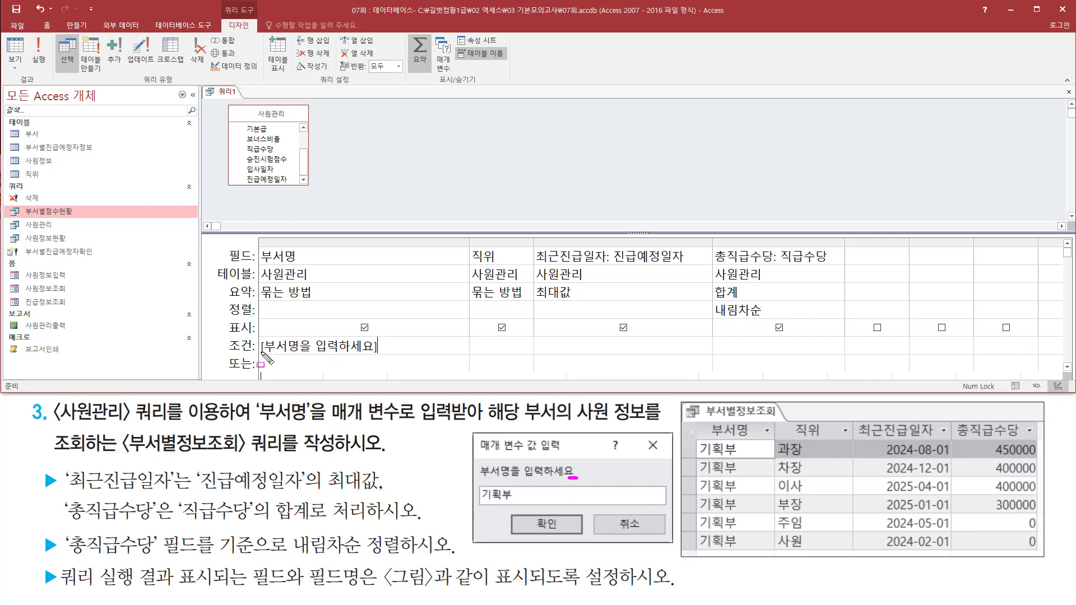
{"action": "left_click_drag", "start_coordinate": [261, 354], "coordinate": [383, 355]}
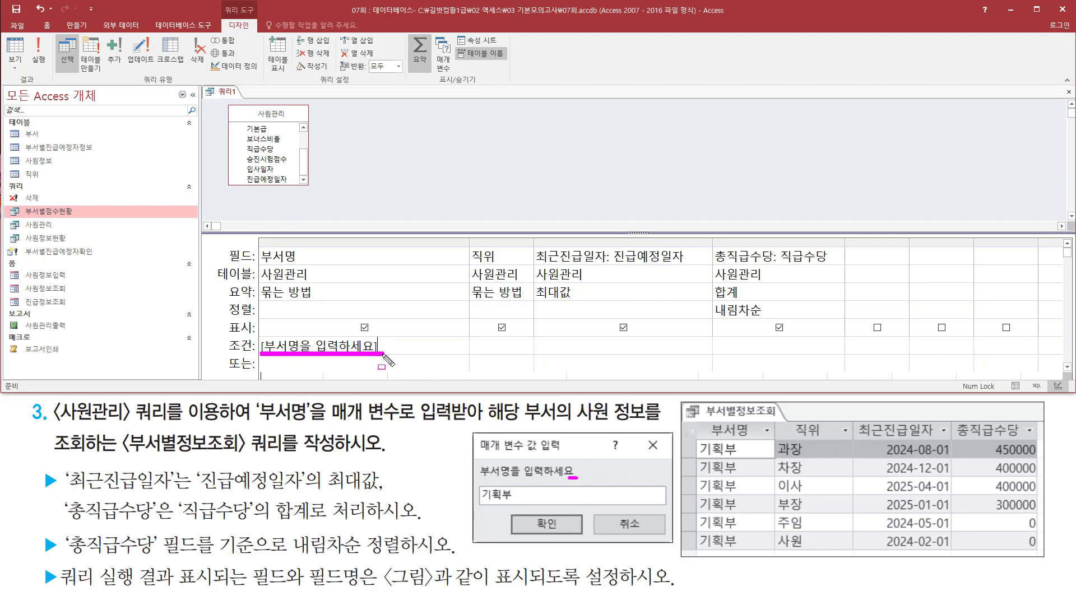
{"action": "left_click_drag", "start_coordinate": [477, 488], "coordinate": [518, 506]}
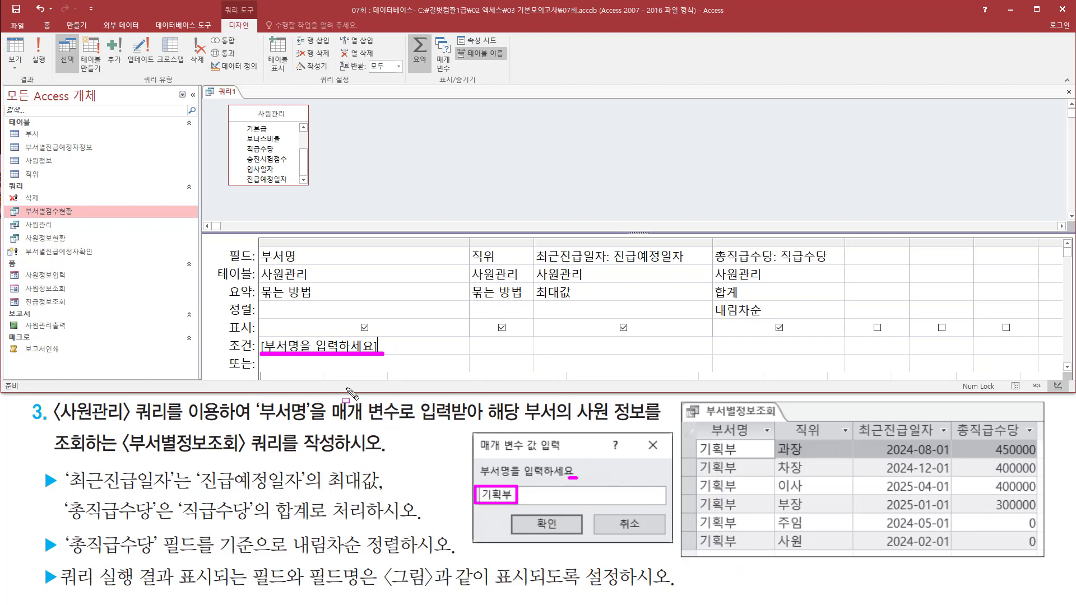
{"action": "key", "text": "Escape"}
{"action": "mouse_move", "coordinate": [257, 336]}
{"action": "left_mouse_down"}
{"action": "mouse_move", "coordinate": [305, 357]}
{"action": "mouse_move", "coordinate": [387, 360]}
{"action": "left_mouse_up"}
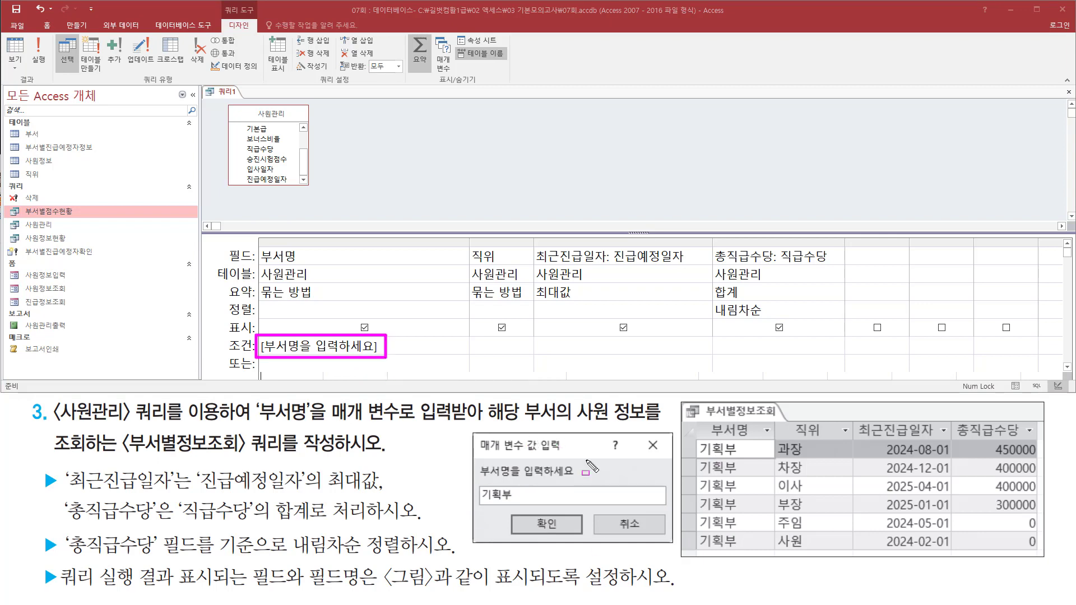
{"action": "key", "text": "Escape"}
{"action": "left_click", "coordinate": [420, 146]}
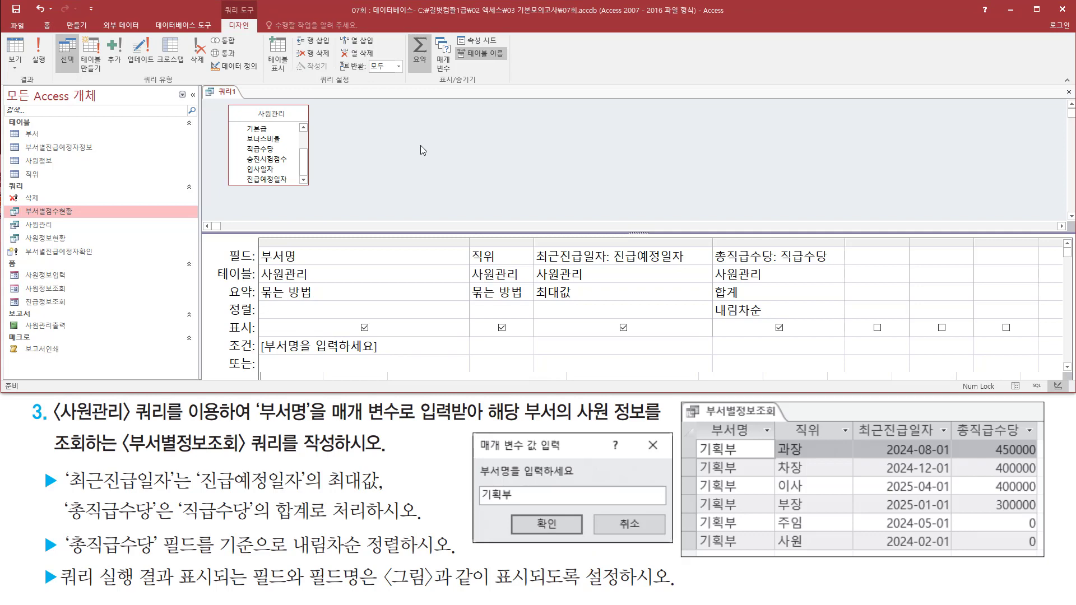
- Run the parameter query with 기획부 as the department name
{"action": "left_click_drag", "start_coordinate": [27, 35], "coordinate": [50, 71]}
{"action": "key", "text": "Escape"}
{"action": "left_click", "coordinate": [39, 56]}
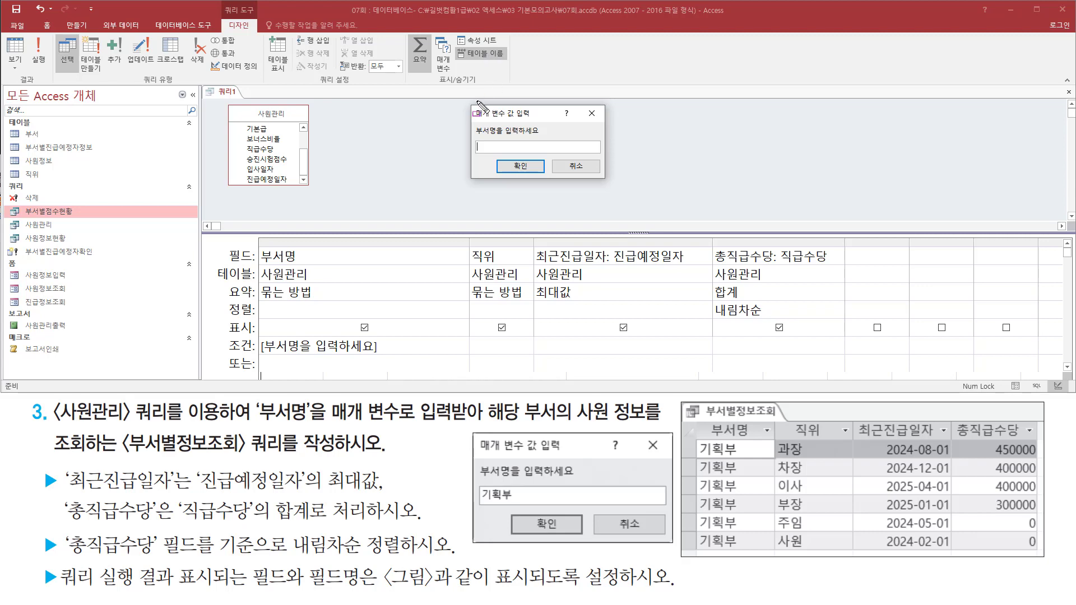
{"action": "mouse_move", "coordinate": [469, 102]}
{"action": "left_mouse_down"}
{"action": "mouse_move", "coordinate": [486, 198]}
{"action": "mouse_move", "coordinate": [616, 183]}
{"action": "left_mouse_up"}
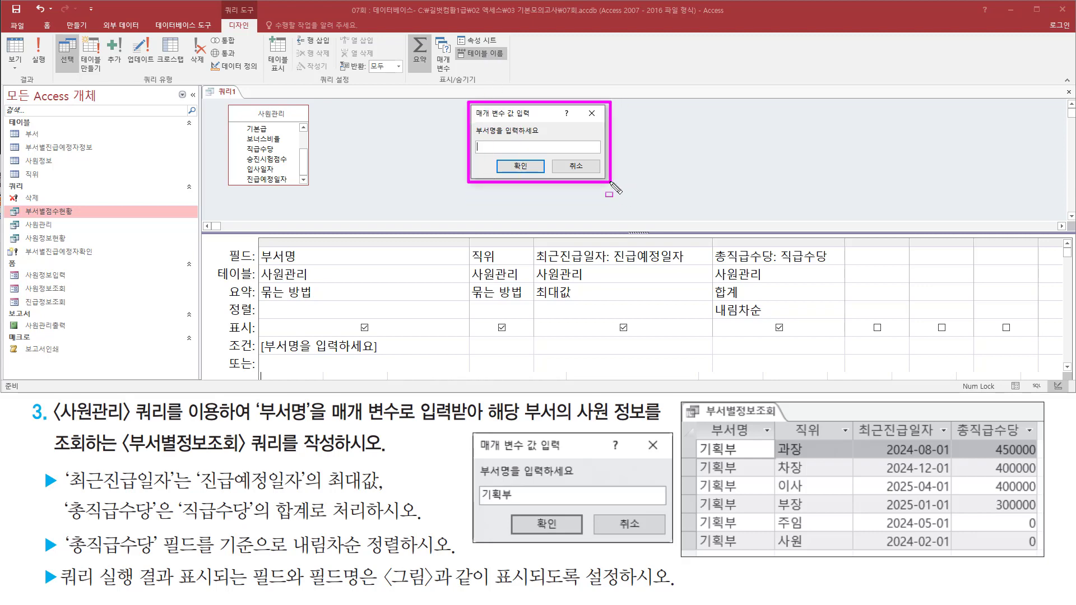
{"action": "key", "text": "Escape"}
{"action": "left_click", "coordinate": [495, 144]}
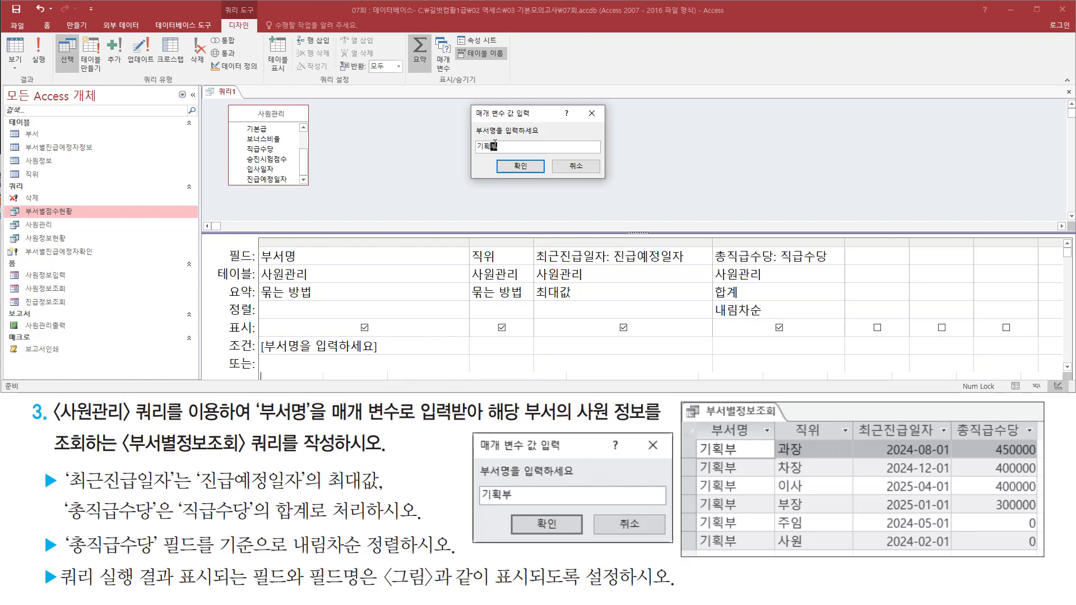
{"action": "left_click_drag", "start_coordinate": [504, 174], "coordinate": [541, 152]}
{"action": "key", "text": "Escape"}
{"action": "left_click", "coordinate": [520, 166]}
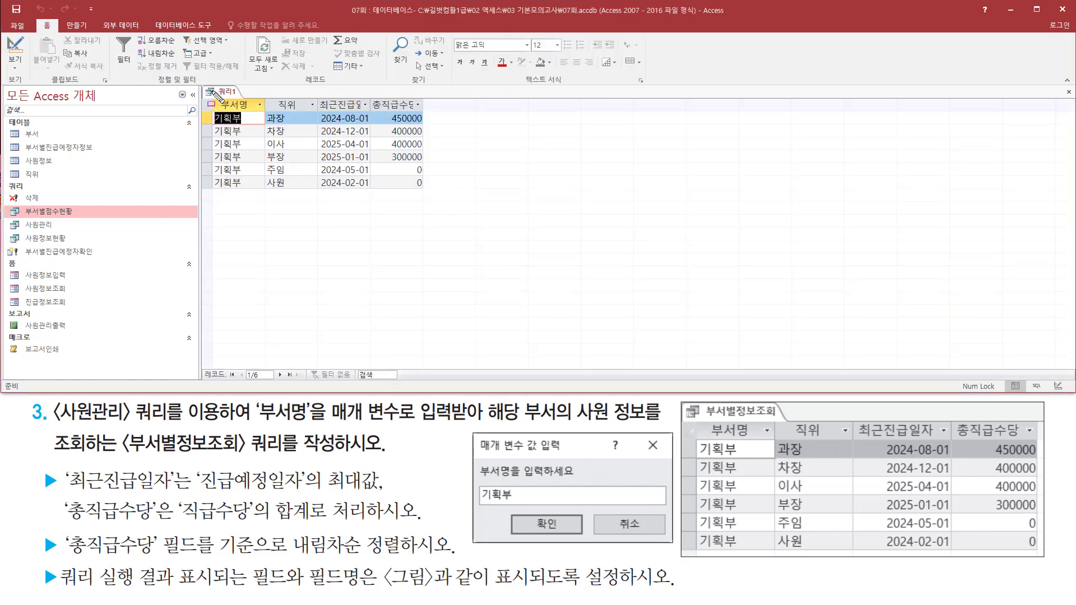
- Fit the datasheet widths of the 최근진급일자 and 총직급수당 columns to their contents
{"action": "mouse_move", "coordinate": [211, 93]}
{"action": "left_mouse_down"}
{"action": "mouse_move", "coordinate": [426, 184]}
{"action": "mouse_move", "coordinate": [435, 200]}
{"action": "left_mouse_up"}
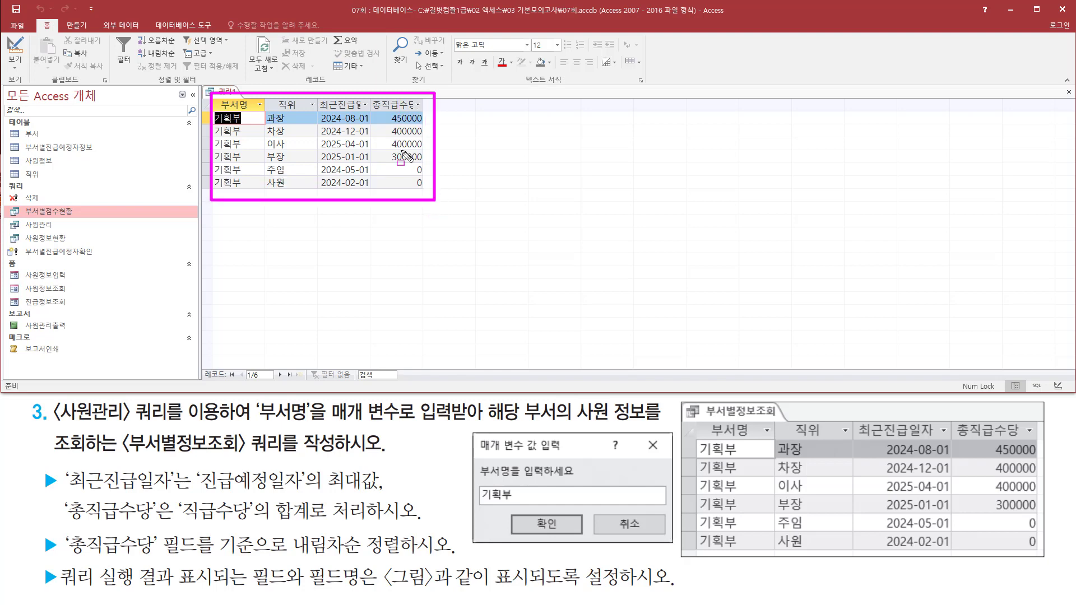
{"action": "left_click_drag", "start_coordinate": [322, 111], "coordinate": [423, 111]}
{"action": "key", "text": "Escape"}
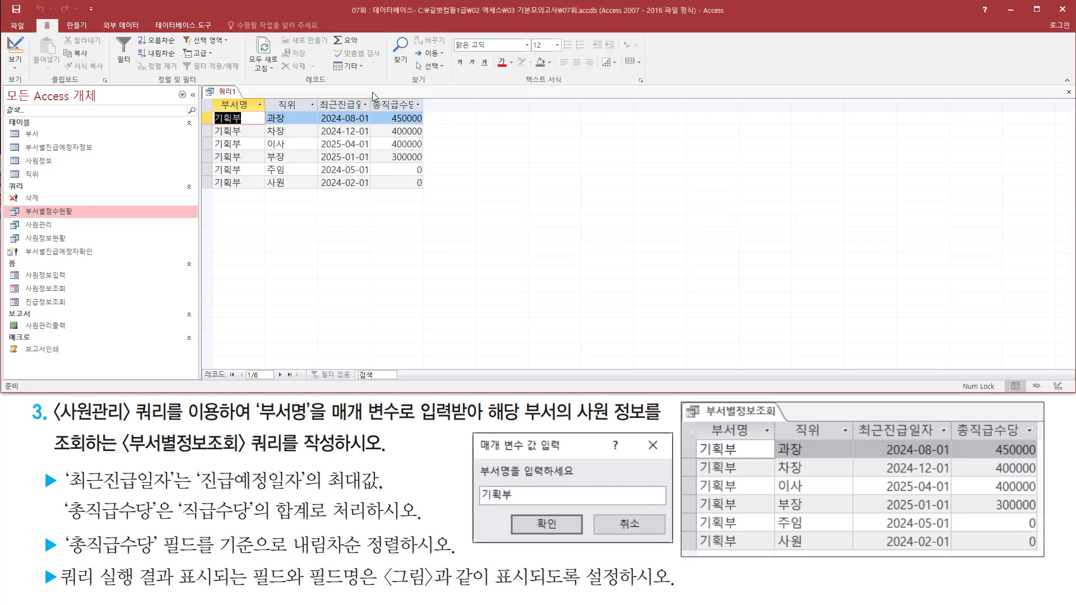
{"action": "double_click", "coordinate": [371, 103]}
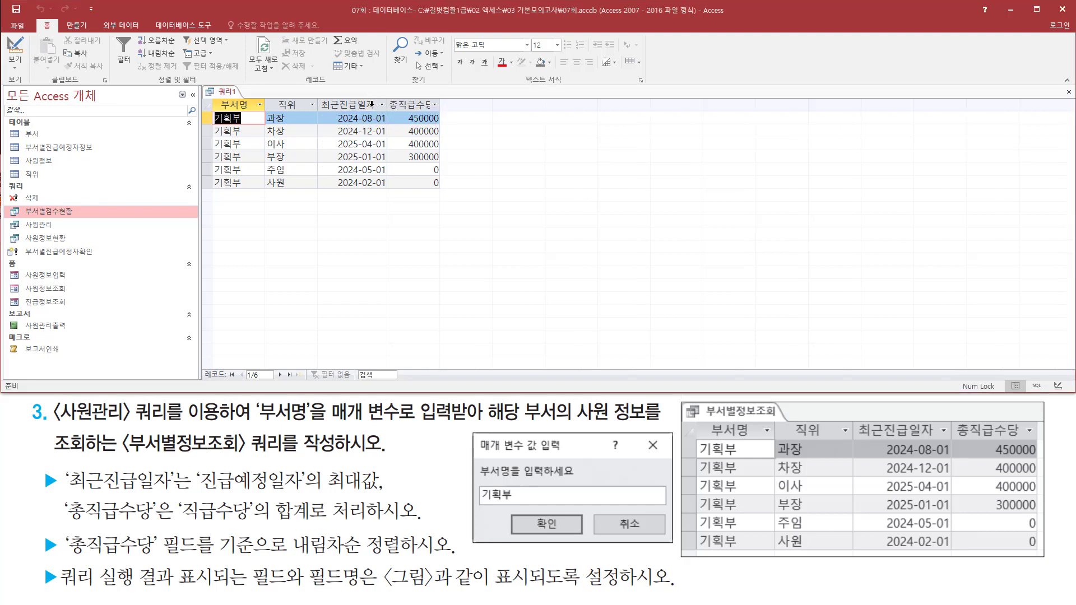
{"action": "double_click", "coordinate": [440, 105]}
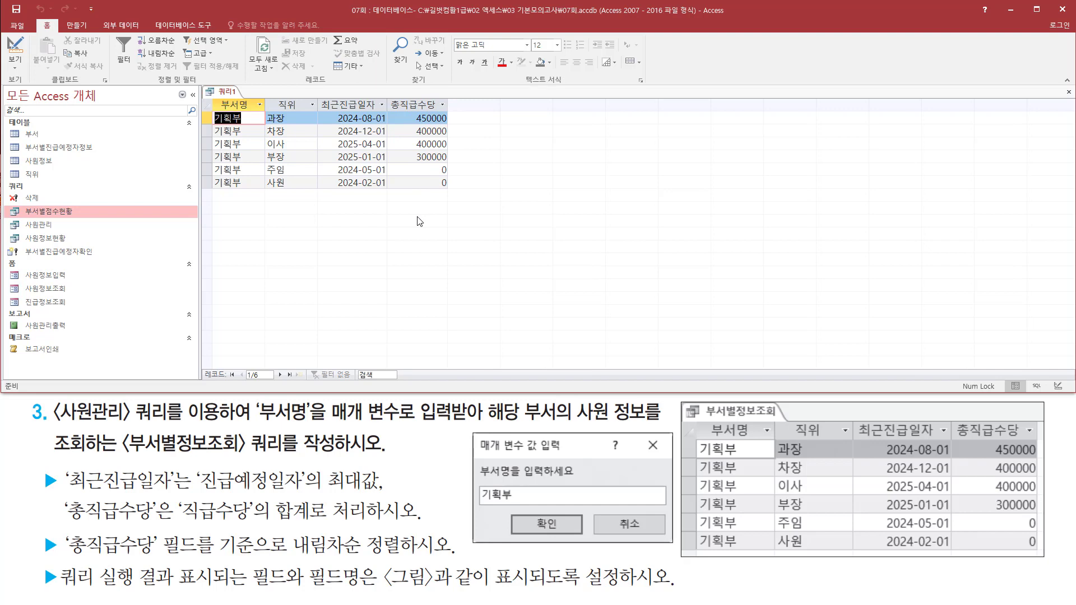
- Compare the field names and each column's values in the query result with the exam's expected 부서별정보조회 figure
{"action": "key", "text": "ctrl+2"}
{"action": "mouse_move", "coordinate": [698, 418]}
{"action": "left_mouse_down"}
{"action": "mouse_move", "coordinate": [767, 448]}
{"action": "mouse_move", "coordinate": [1045, 438]}
{"action": "left_mouse_up"}
{"action": "left_click_drag", "start_coordinate": [215, 96], "coordinate": [452, 111]}
{"action": "left_click_drag", "start_coordinate": [215, 112], "coordinate": [248, 195]}
{"action": "mouse_move", "coordinate": [698, 441]}
{"action": "left_mouse_down"}
{"action": "mouse_move", "coordinate": [720, 455]}
{"action": "mouse_move", "coordinate": [723, 541]}
{"action": "mouse_move", "coordinate": [747, 559]}
{"action": "left_mouse_up"}
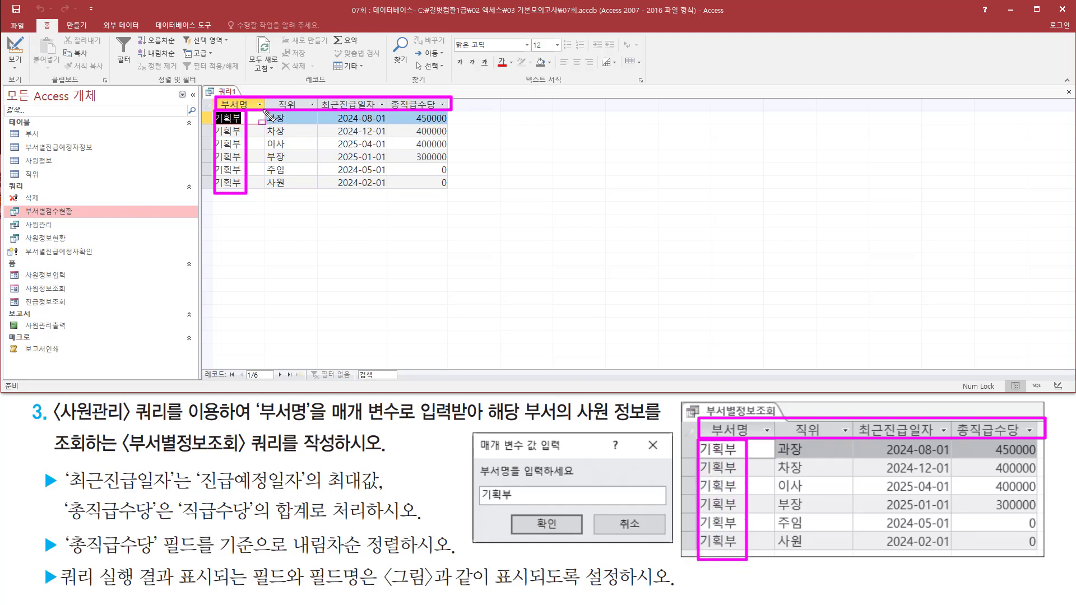
{"action": "mouse_move", "coordinate": [263, 108]}
{"action": "left_mouse_down"}
{"action": "mouse_move", "coordinate": [294, 152]}
{"action": "mouse_move", "coordinate": [298, 191]}
{"action": "left_mouse_up"}
{"action": "mouse_move", "coordinate": [767, 436]}
{"action": "left_mouse_down"}
{"action": "mouse_move", "coordinate": [802, 456]}
{"action": "mouse_move", "coordinate": [804, 537]}
{"action": "mouse_move", "coordinate": [819, 562]}
{"action": "mouse_move", "coordinate": [821, 551]}
{"action": "left_mouse_up"}
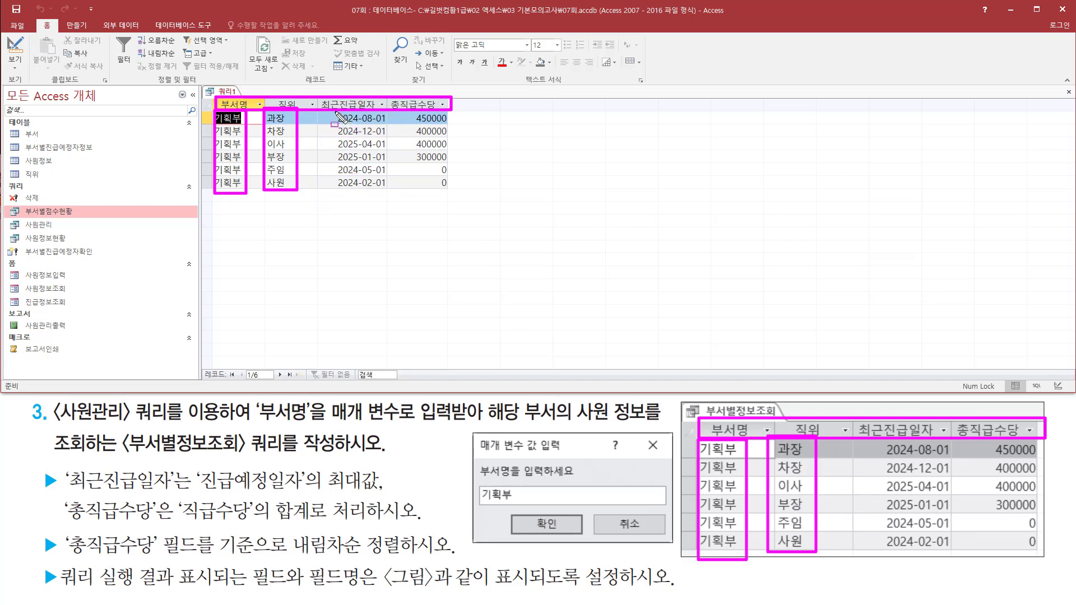
{"action": "mouse_move", "coordinate": [333, 110]}
{"action": "left_mouse_down"}
{"action": "mouse_move", "coordinate": [349, 164]}
{"action": "mouse_move", "coordinate": [391, 198]}
{"action": "left_mouse_up"}
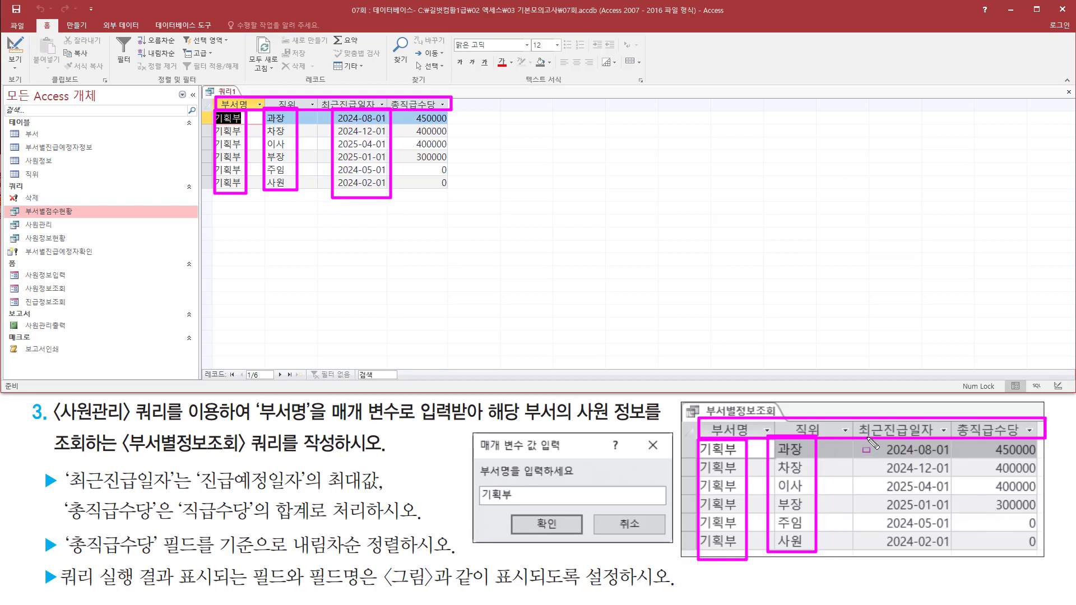
{"action": "mouse_move", "coordinate": [881, 440]}
{"action": "left_mouse_down"}
{"action": "mouse_move", "coordinate": [982, 574]}
{"action": "mouse_move", "coordinate": [964, 561]}
{"action": "left_mouse_up"}
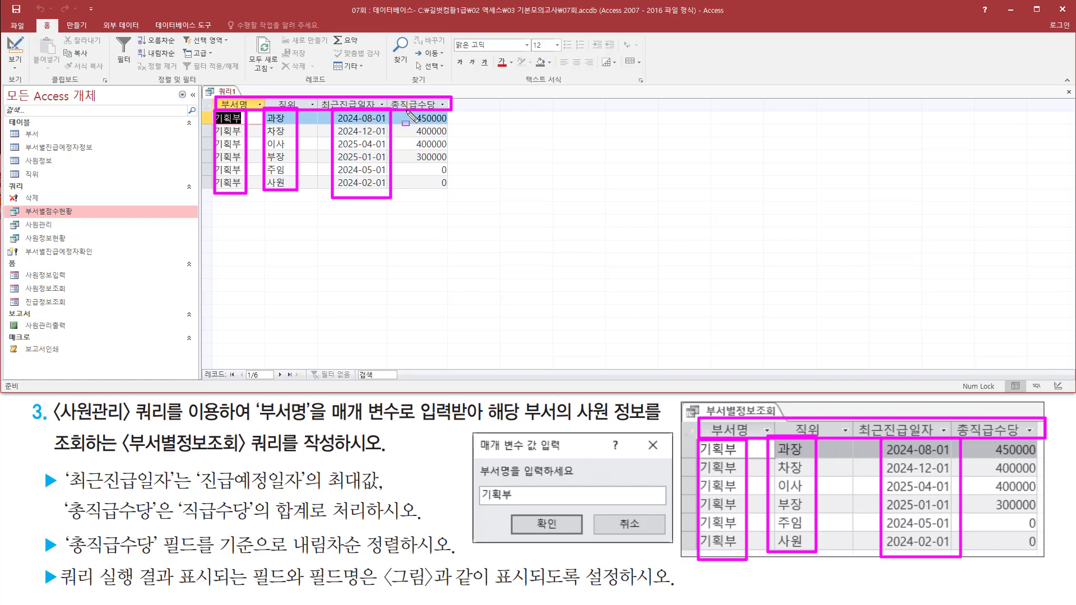
{"action": "left_click_drag", "start_coordinate": [407, 111], "coordinate": [458, 196]}
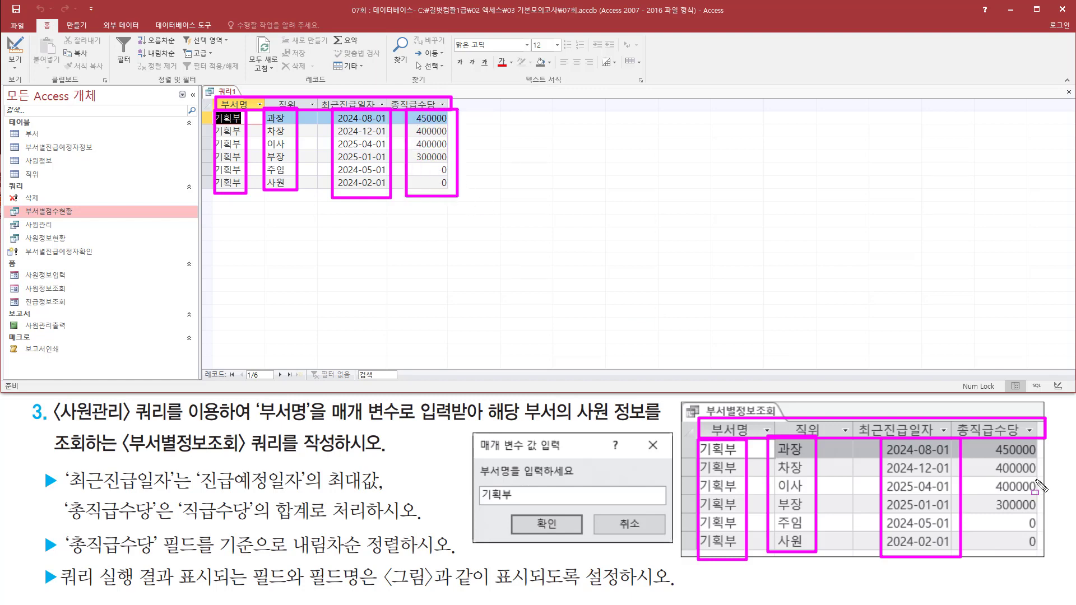
{"action": "left_click_drag", "start_coordinate": [991, 443], "coordinate": [1045, 560]}
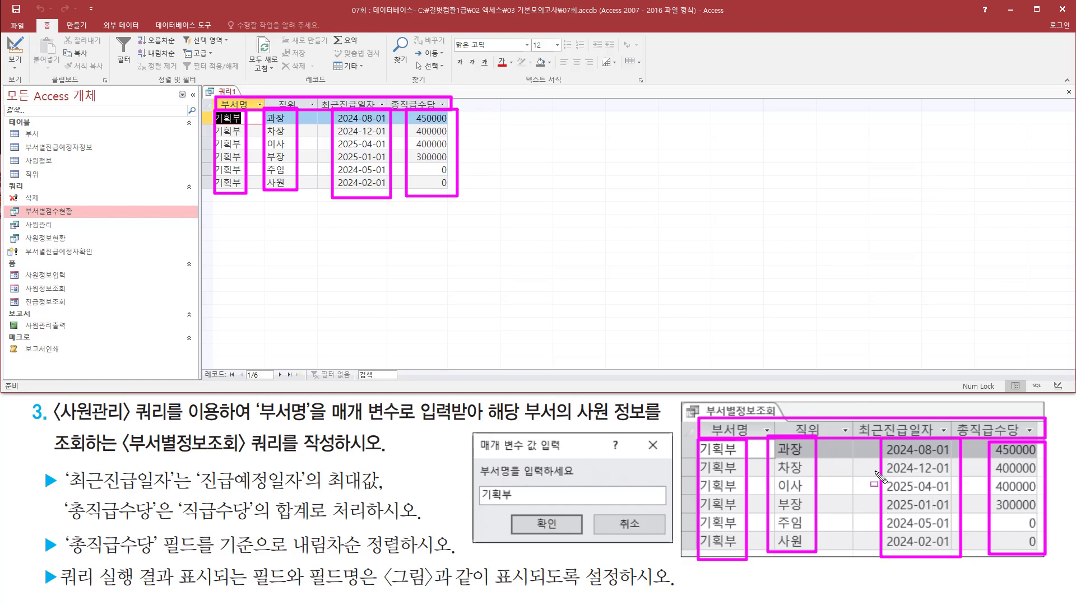
{"action": "key", "text": "Escape"}
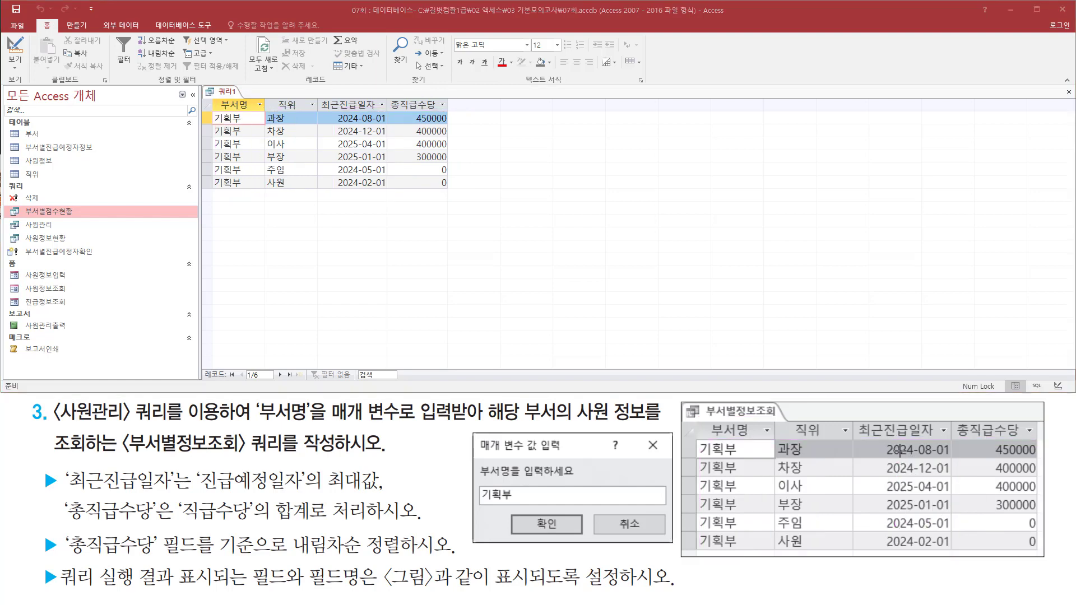
{"action": "left_click_drag", "start_coordinate": [887, 442], "coordinate": [952, 548]}
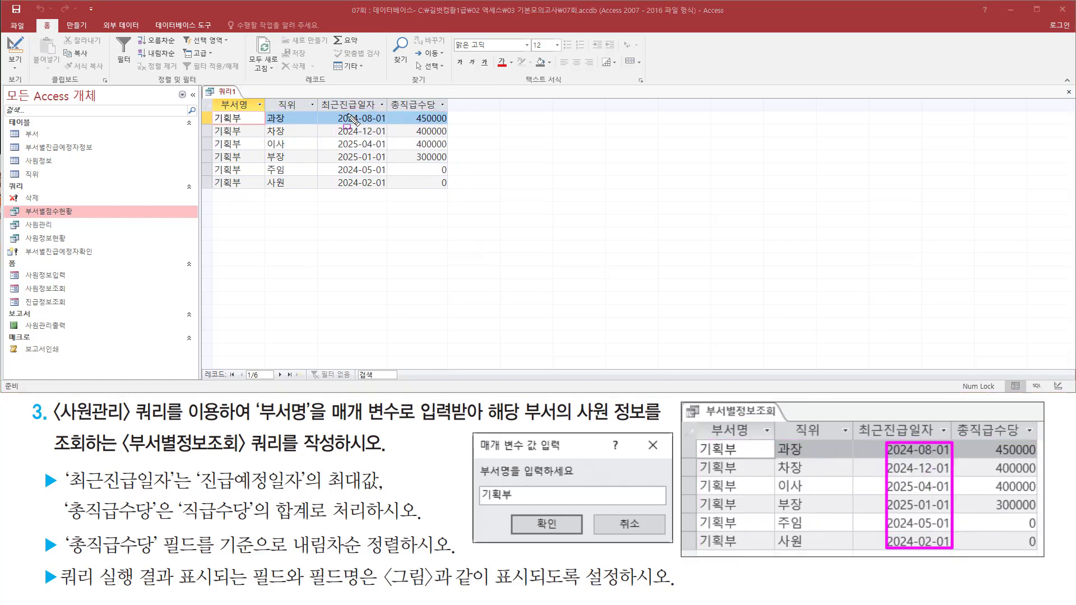
- Check the 최근진급일자 and 총직급수당 values of the query result against the exam's expected figure
{"action": "left_click_drag", "start_coordinate": [334, 112], "coordinate": [389, 194]}
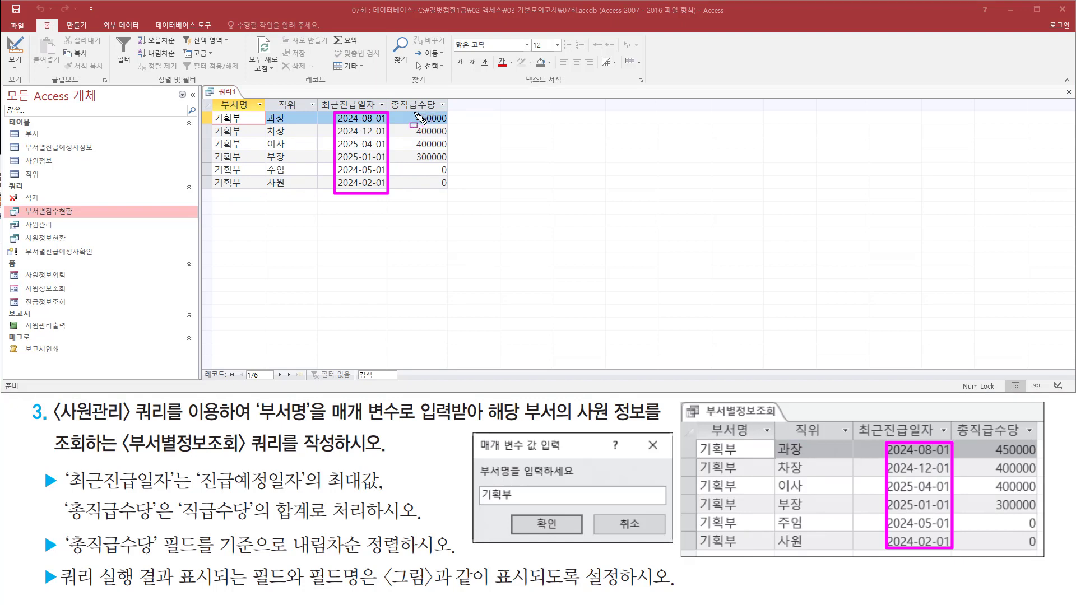
{"action": "left_click_drag", "start_coordinate": [413, 112], "coordinate": [453, 189]}
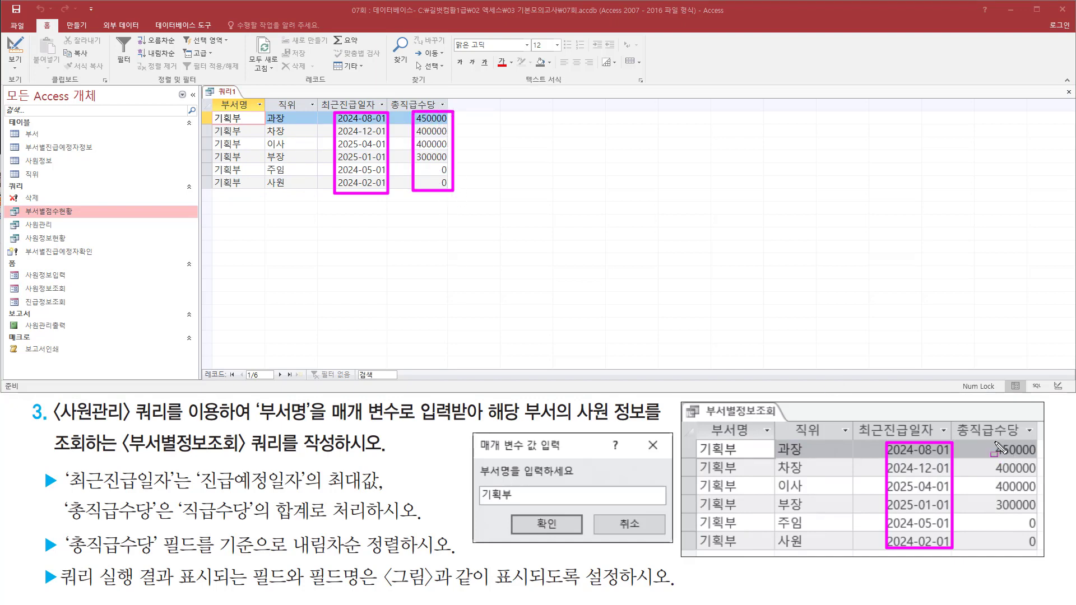
{"action": "left_click_drag", "start_coordinate": [991, 437], "coordinate": [1042, 549]}
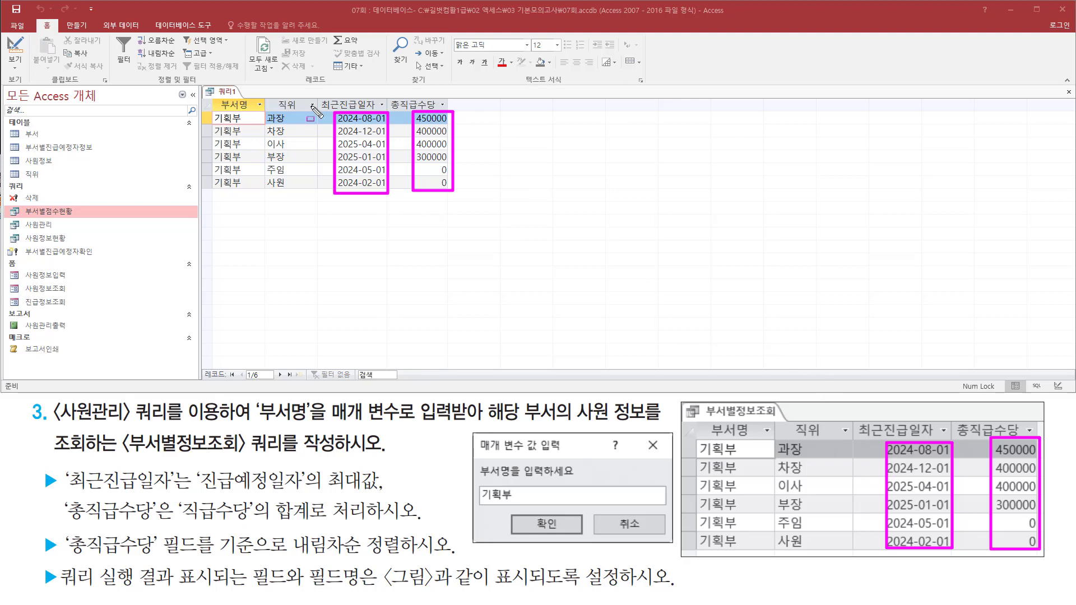
{"action": "key", "text": "Escape"}
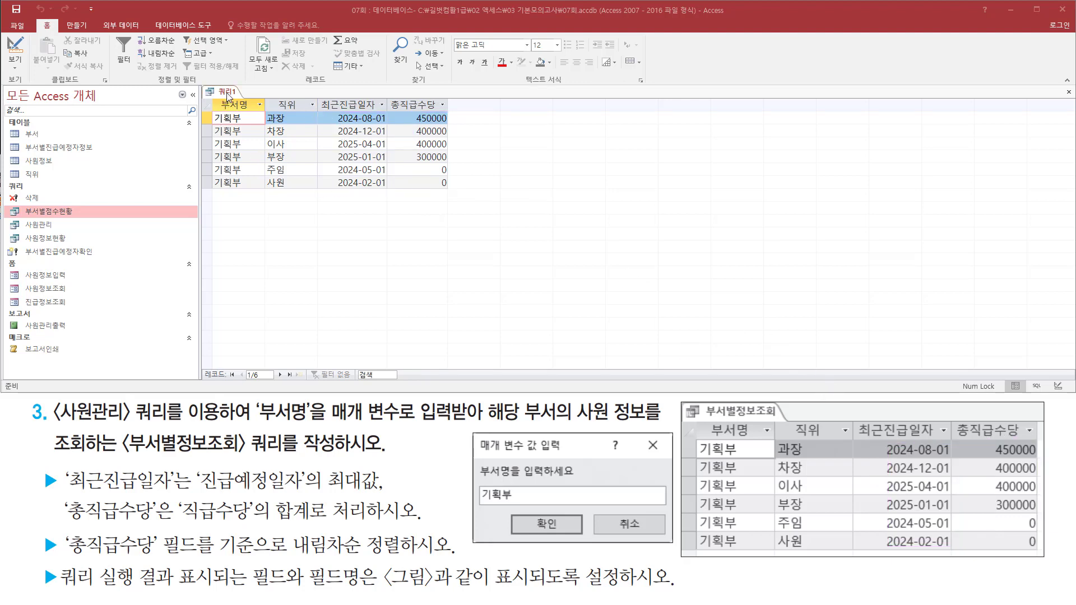
- Close the parameter query and save it under the name 부서별정보조회
{"action": "right_click", "coordinate": [228, 96]}
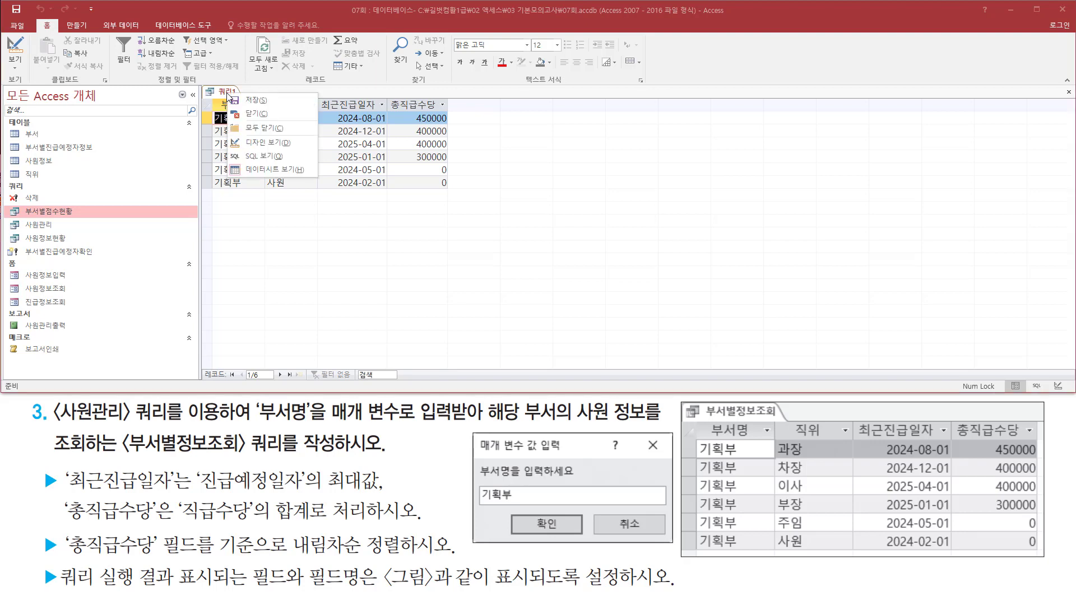
{"action": "left_click", "coordinate": [269, 113]}
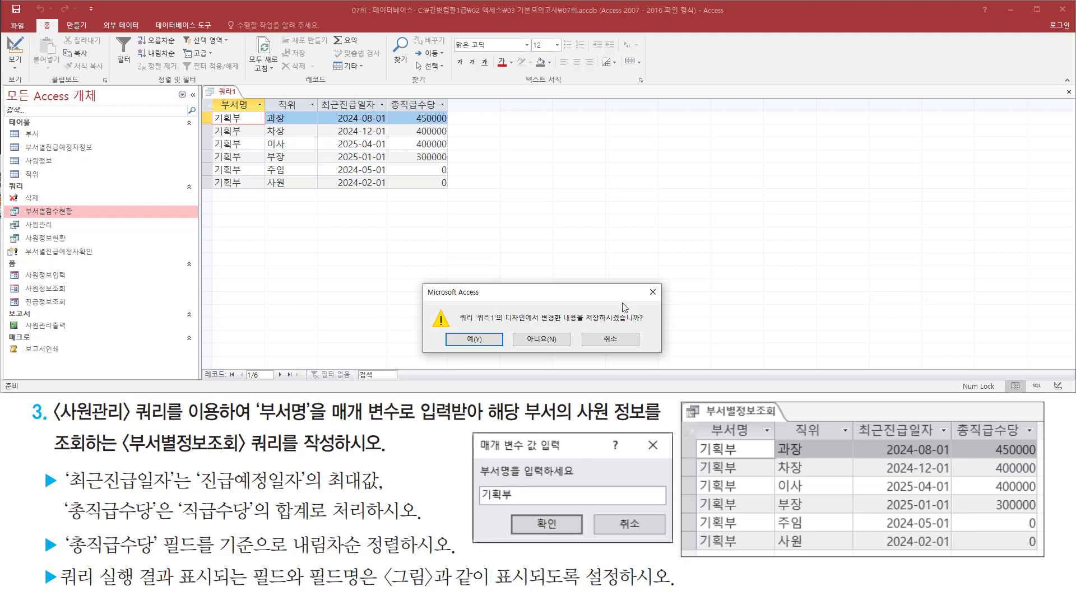
{"action": "mouse_move", "coordinate": [453, 330]}
{"action": "left_mouse_down"}
{"action": "mouse_move", "coordinate": [460, 344]}
{"action": "mouse_move", "coordinate": [505, 350]}
{"action": "left_mouse_up"}
{"action": "key", "text": "Return"}
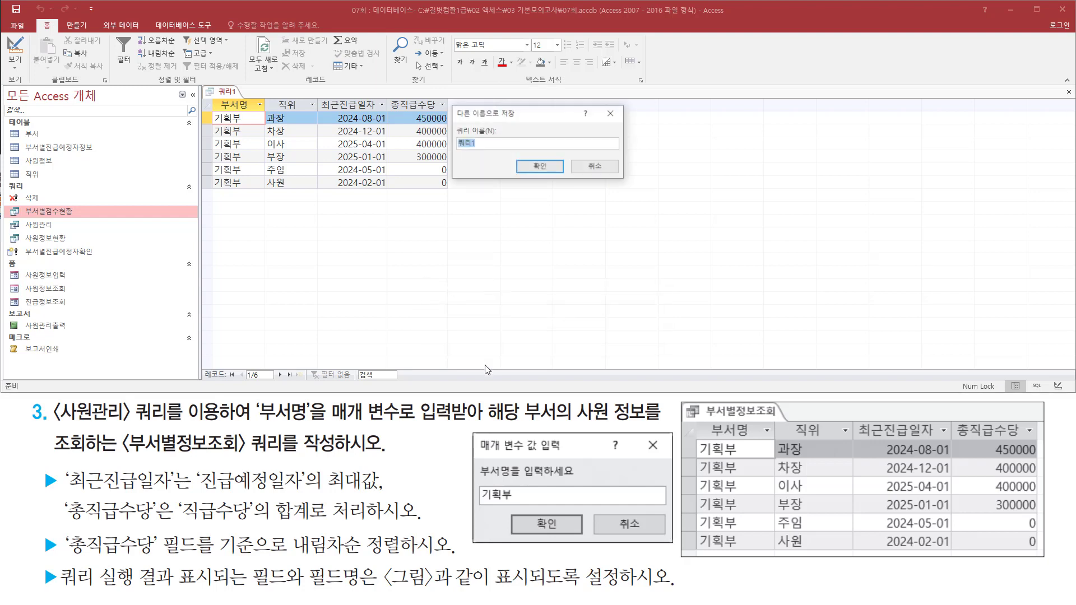
{"action": "mouse_move", "coordinate": [453, 117]}
{"action": "left_mouse_down"}
{"action": "mouse_move", "coordinate": [468, 157]}
{"action": "mouse_move", "coordinate": [508, 162]}
{"action": "left_mouse_up"}
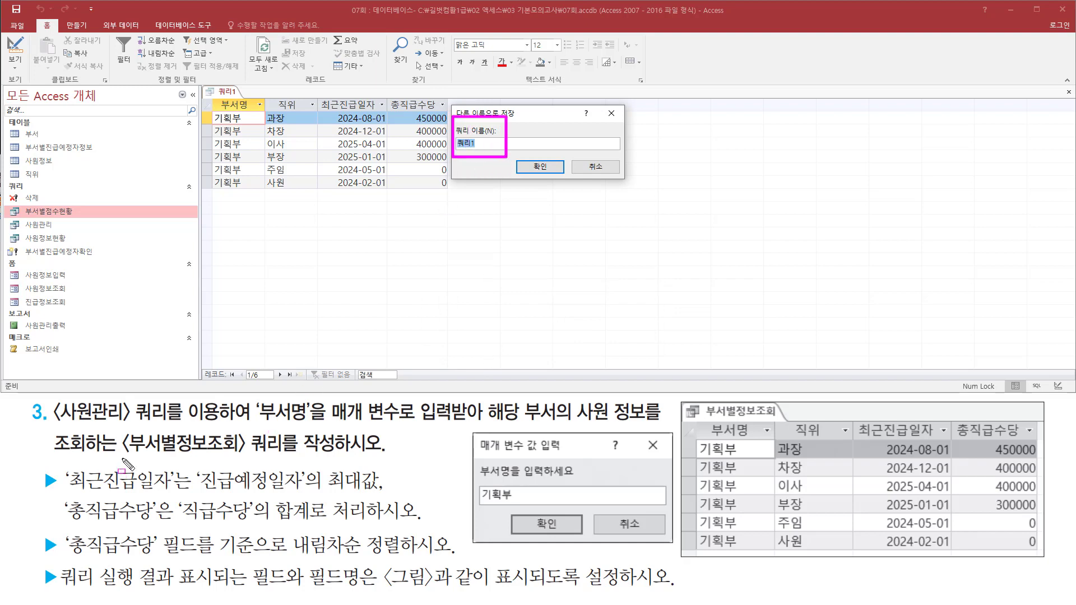
{"action": "mouse_move", "coordinate": [120, 457]}
{"action": "left_mouse_down"}
{"action": "mouse_move", "coordinate": [255, 458]}
{"action": "mouse_move", "coordinate": [241, 459]}
{"action": "left_mouse_up"}
{"action": "key", "text": "Escape"}
{"action": "left_click", "coordinate": [512, 112]}
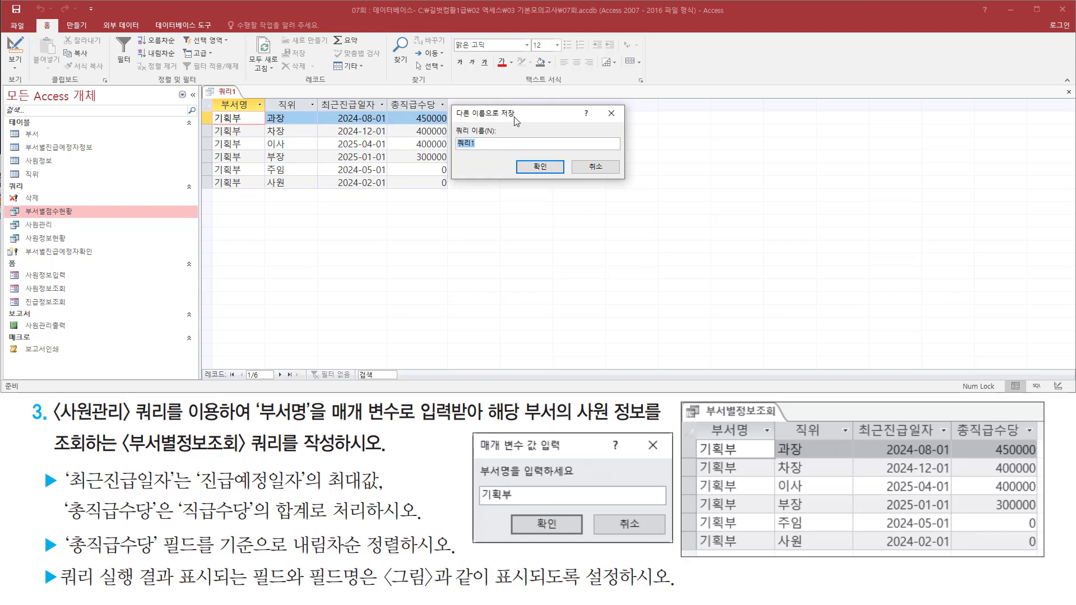
{"action": "type", "text": "부서별정보조회"}
{"action": "left_click_drag", "start_coordinate": [517, 158], "coordinate": [567, 180]}
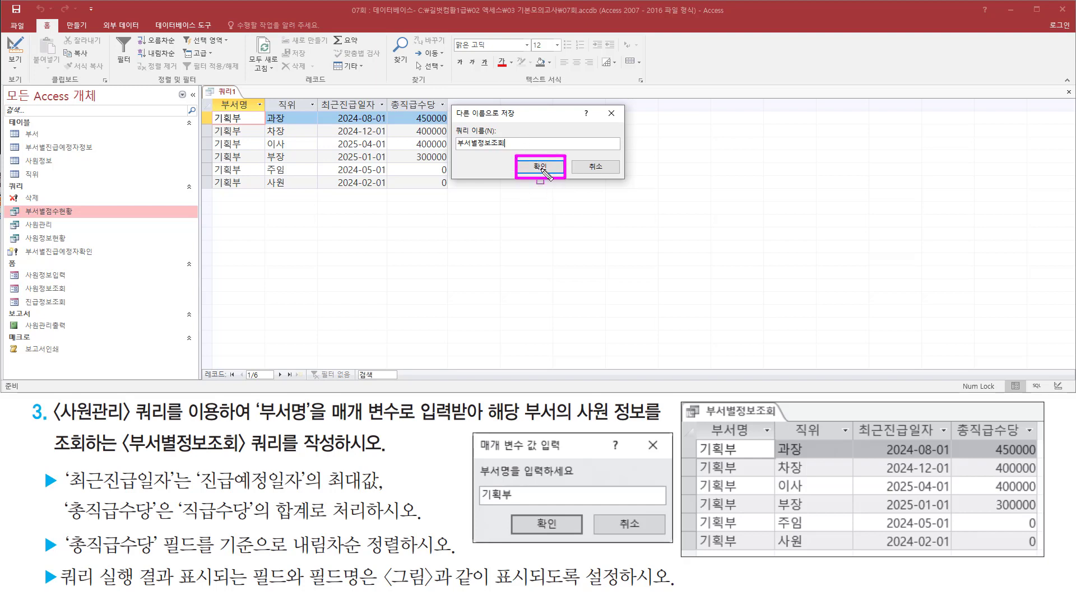
{"action": "left_click", "coordinate": [540, 167]}
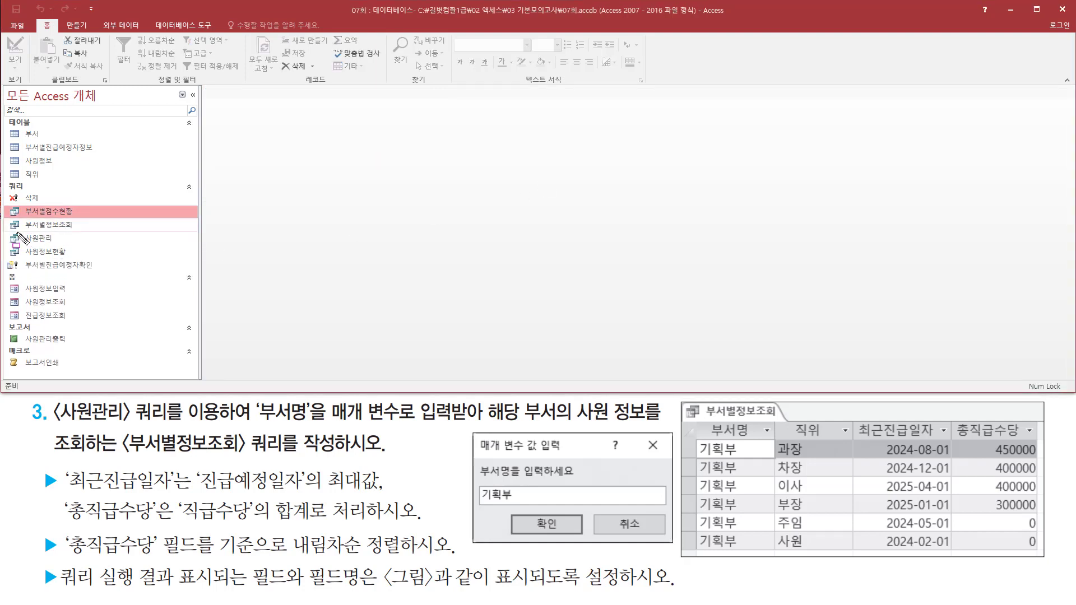
{"action": "mouse_move", "coordinate": [16, 231]}
{"action": "left_mouse_down"}
{"action": "mouse_move", "coordinate": [73, 232]}
{"action": "mouse_move", "coordinate": [80, 219]}
{"action": "left_mouse_up"}
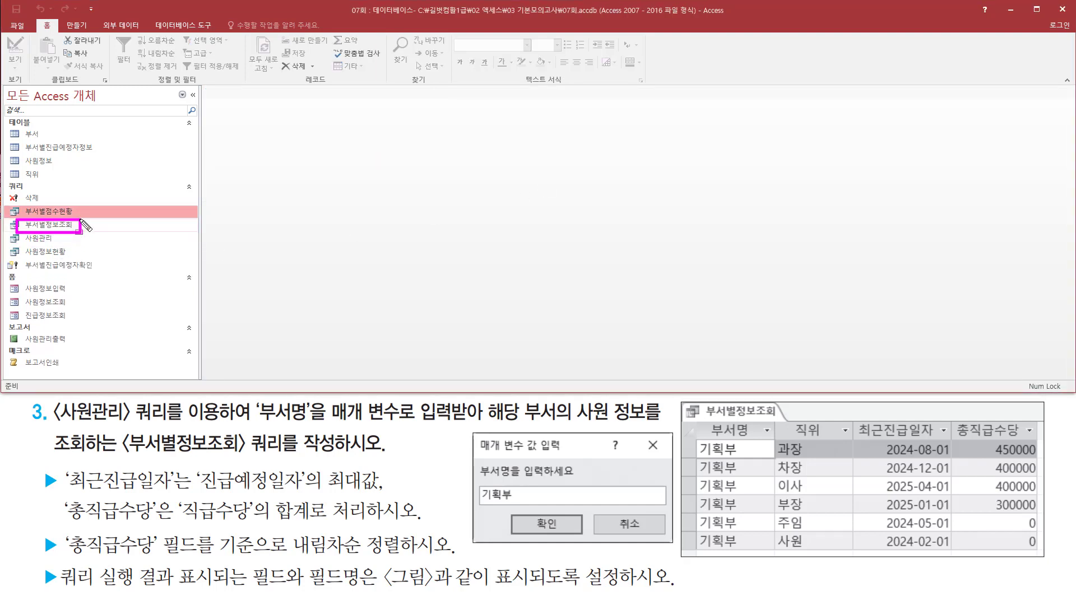
{"action": "key", "text": "Escape"}
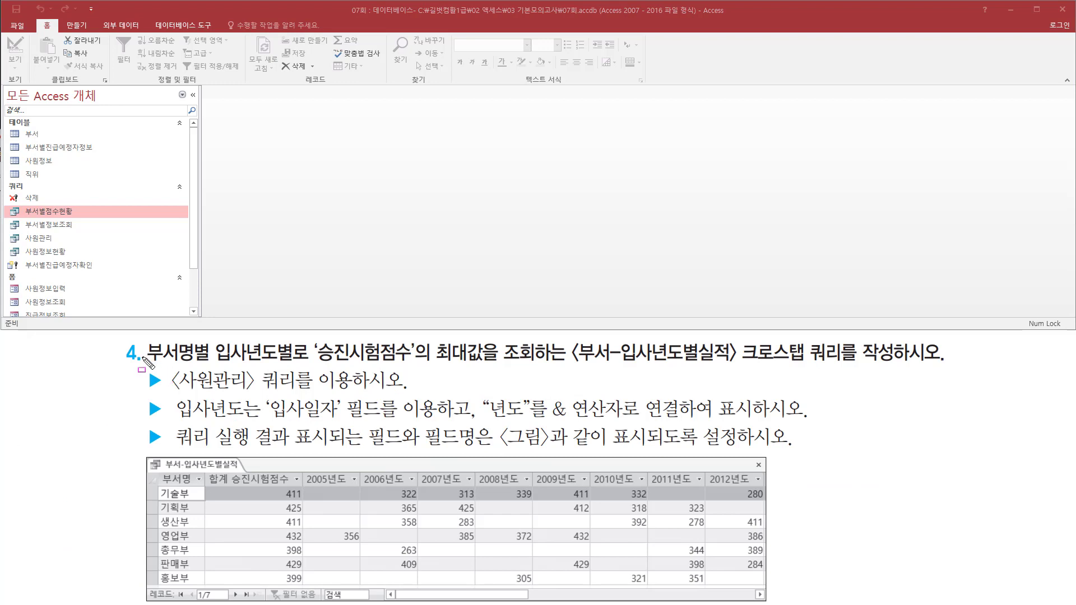
- Examine task 4's requirements for the 부서-입사년도별실적 crosstab query and match them to the row headings, column headings and values in its figure
{"action": "mouse_move", "coordinate": [146, 365]}
{"action": "left_mouse_down"}
{"action": "mouse_move", "coordinate": [732, 364]}
{"action": "mouse_move", "coordinate": [849, 376]}
{"action": "left_mouse_up"}
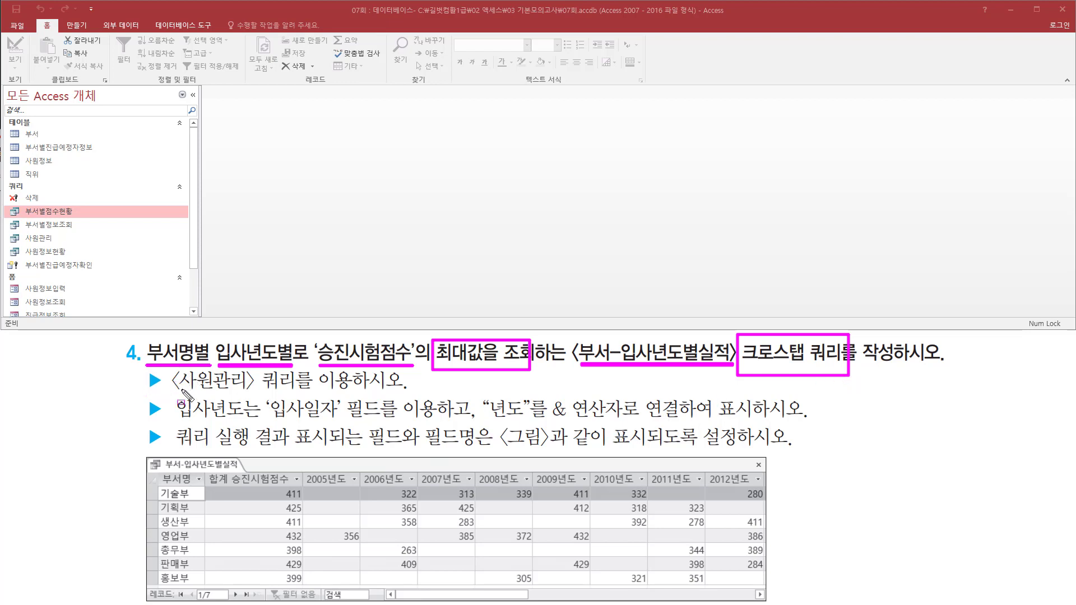
{"action": "left_click_drag", "start_coordinate": [176, 388], "coordinate": [354, 386]}
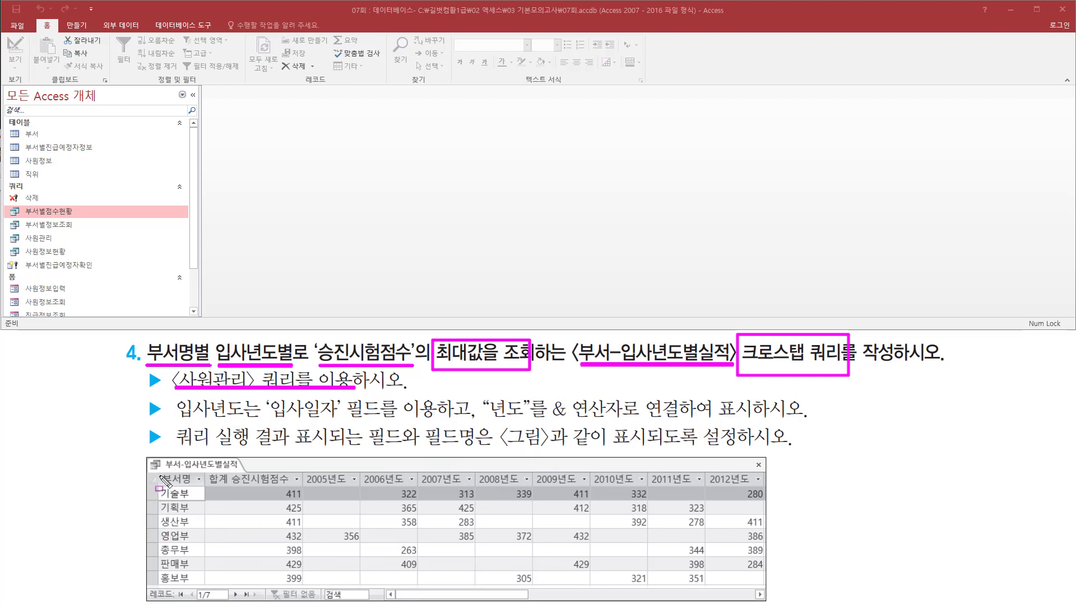
{"action": "left_click_drag", "start_coordinate": [160, 472], "coordinate": [201, 589]}
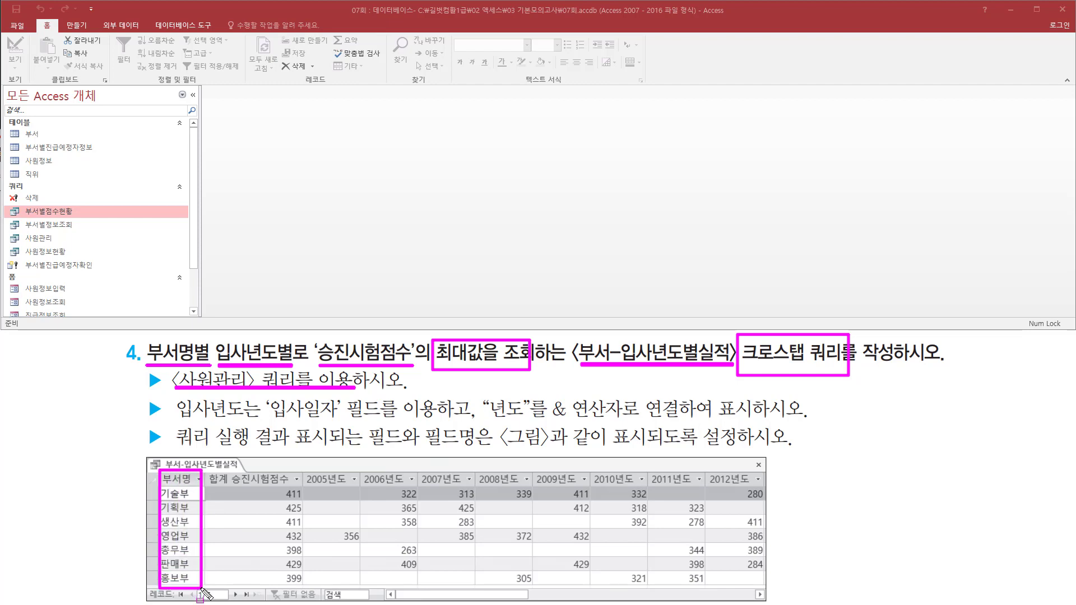
{"action": "mouse_move", "coordinate": [314, 484]}
{"action": "left_mouse_down"}
{"action": "mouse_move", "coordinate": [577, 571]}
{"action": "mouse_move", "coordinate": [758, 589]}
{"action": "left_mouse_up"}
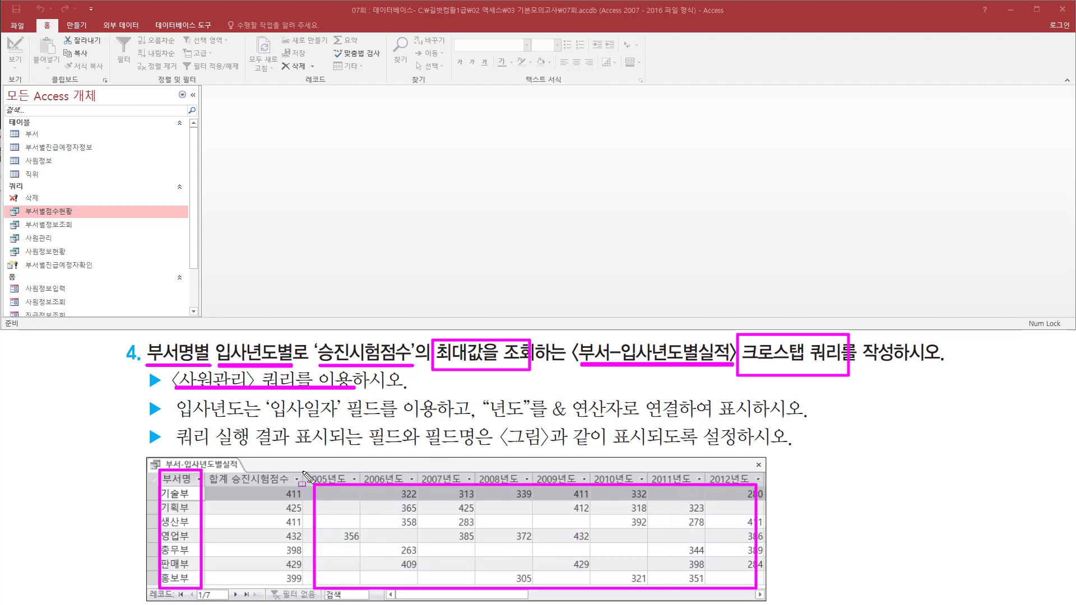
{"action": "mouse_move", "coordinate": [301, 468]}
{"action": "left_mouse_down"}
{"action": "mouse_move", "coordinate": [355, 492]}
{"action": "mouse_move", "coordinate": [760, 485]}
{"action": "left_mouse_up"}
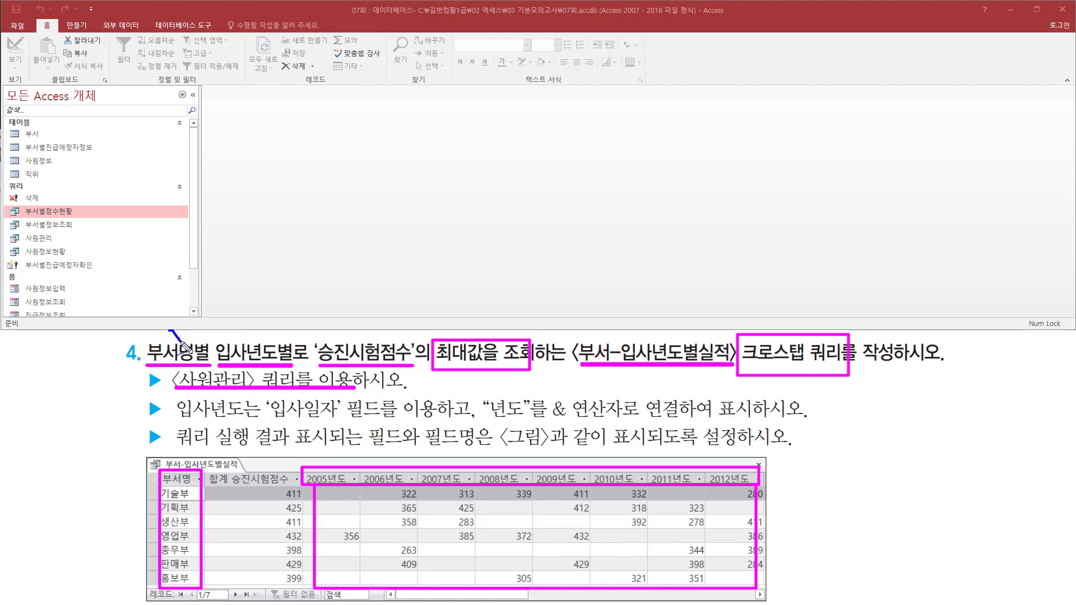
{"action": "left_click_drag", "start_coordinate": [169, 331], "coordinate": [213, 310]}
{"action": "left_click_drag", "start_coordinate": [170, 455], "coordinate": [209, 435]}
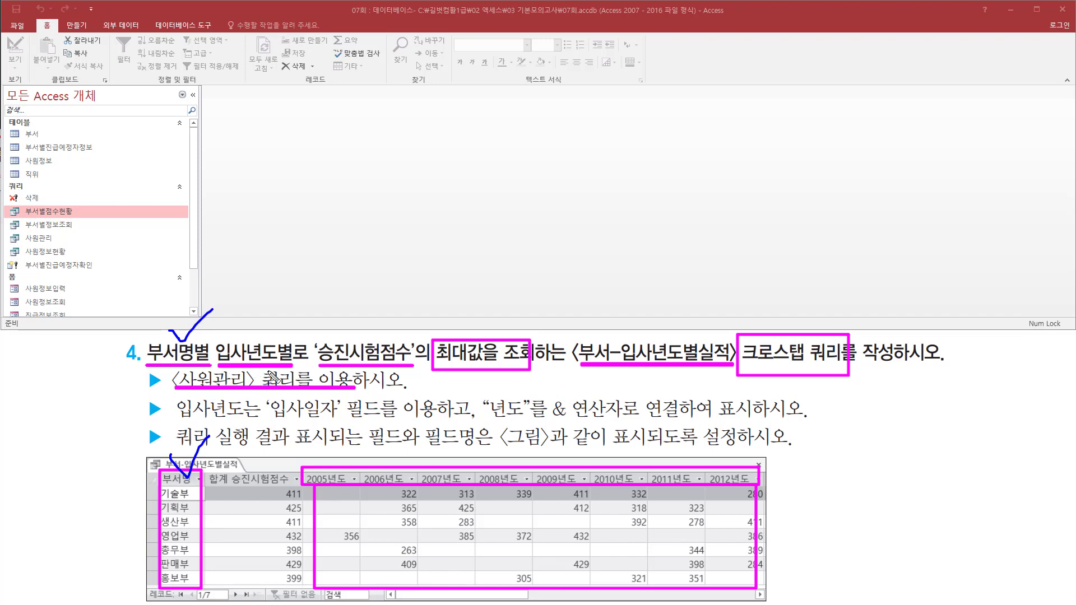
{"action": "mouse_move", "coordinate": [253, 321]}
{"action": "left_mouse_down"}
{"action": "mouse_move", "coordinate": [266, 339]}
{"action": "mouse_move", "coordinate": [296, 304]}
{"action": "left_mouse_up"}
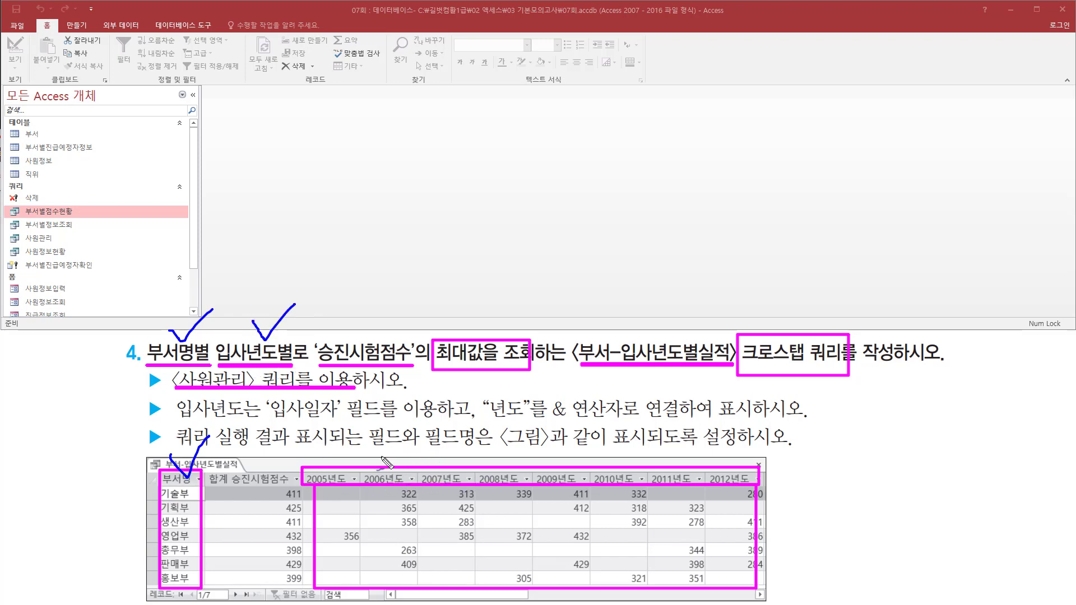
{"action": "left_click_drag", "start_coordinate": [318, 496], "coordinate": [326, 493]}
{"action": "mouse_move", "coordinate": [427, 455]}
{"action": "left_mouse_down"}
{"action": "mouse_move", "coordinate": [459, 453]}
{"action": "mouse_move", "coordinate": [479, 427]}
{"action": "left_mouse_up"}
{"action": "left_click_drag", "start_coordinate": [461, 343], "coordinate": [485, 310]}
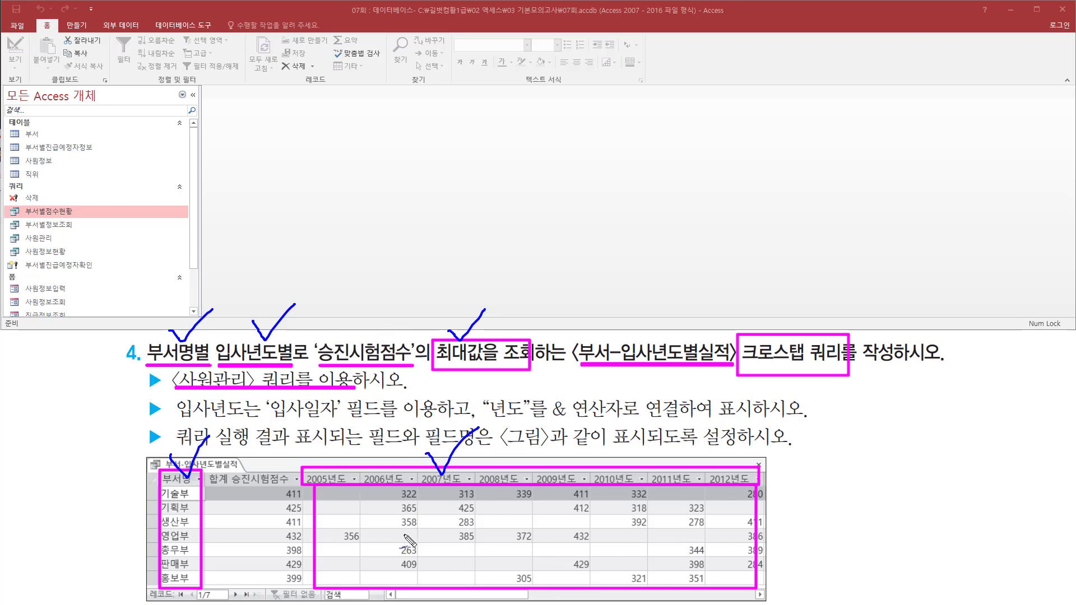
{"action": "key", "text": "Escape"}
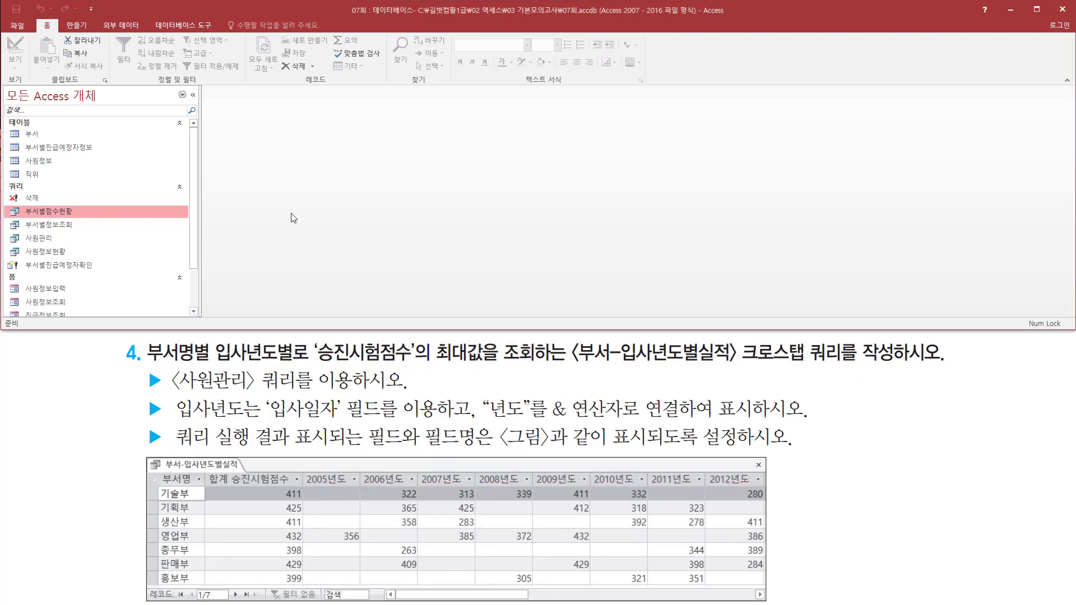
- Start a new query with the Crosstab Query Wizard (크로스탭 쿼리 마법사)
{"action": "left_click", "coordinate": [94, 27]}
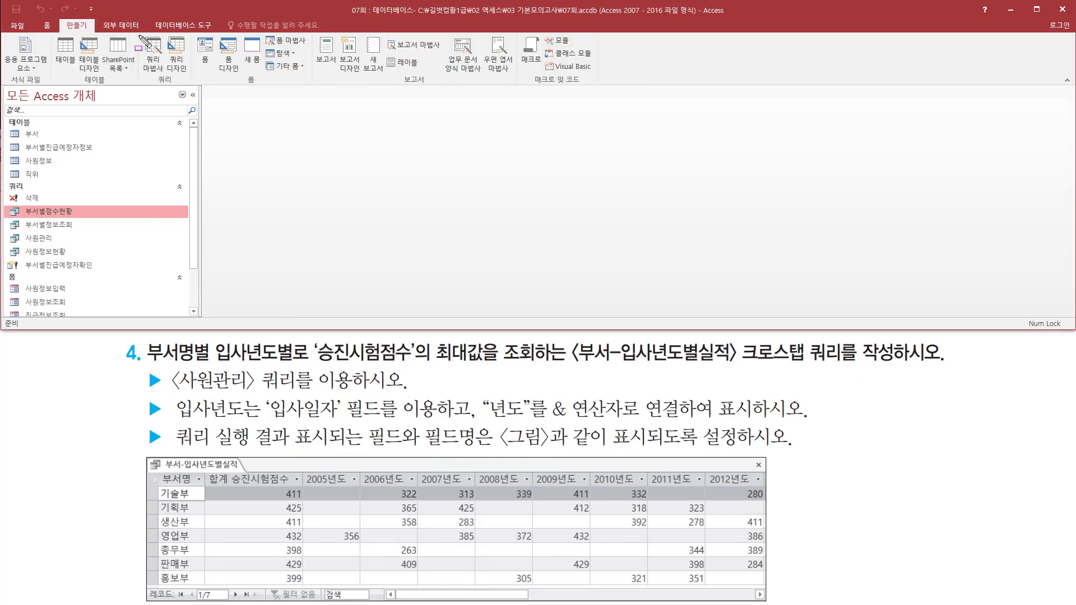
{"action": "left_click_drag", "start_coordinate": [139, 35], "coordinate": [165, 74]}
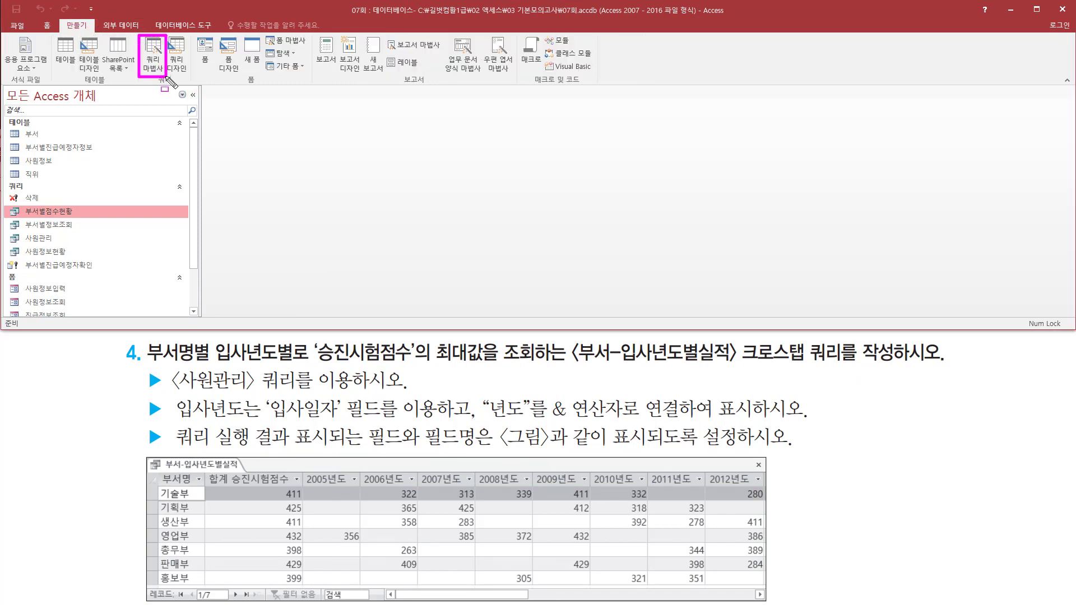
{"action": "key", "text": "Escape"}
{"action": "left_click", "coordinate": [152, 62]}
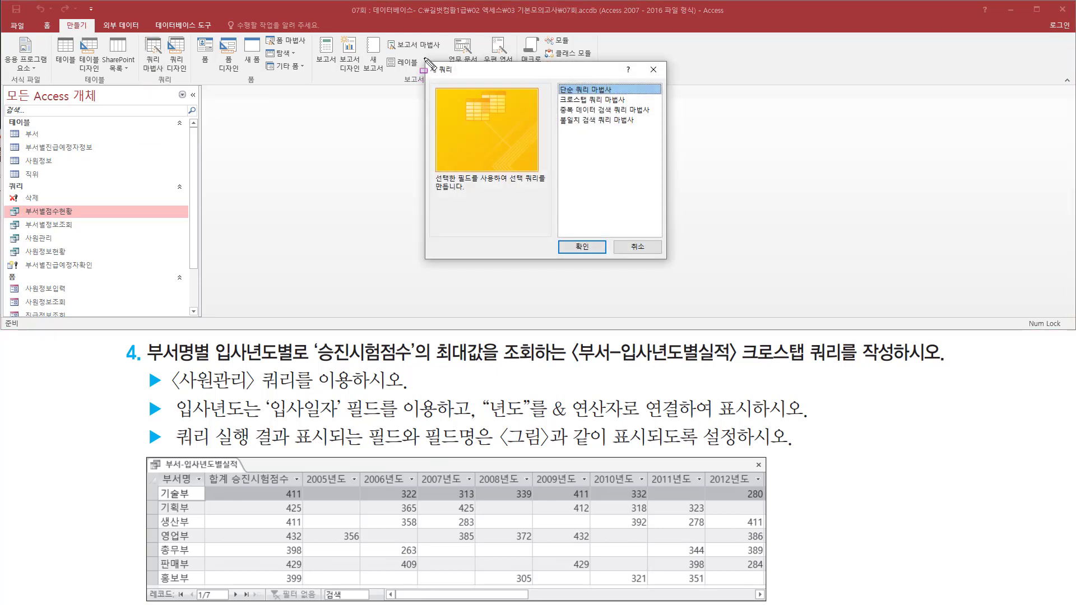
{"action": "left_click_drag", "start_coordinate": [424, 57], "coordinate": [666, 260]}
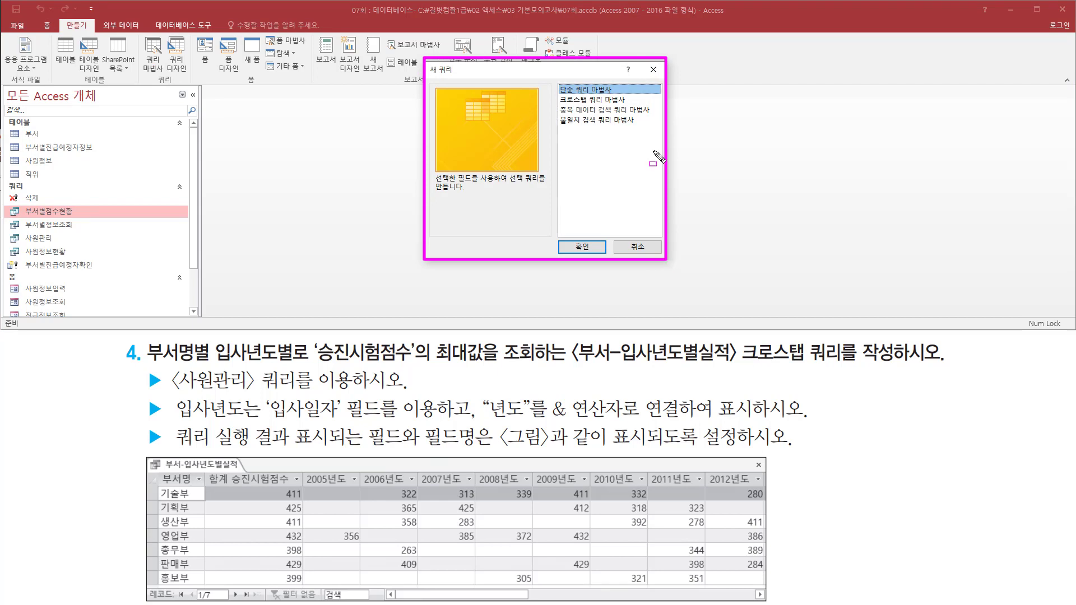
{"action": "left_click_drag", "start_coordinate": [555, 95], "coordinate": [630, 104]}
{"action": "left_click", "coordinate": [622, 100]}
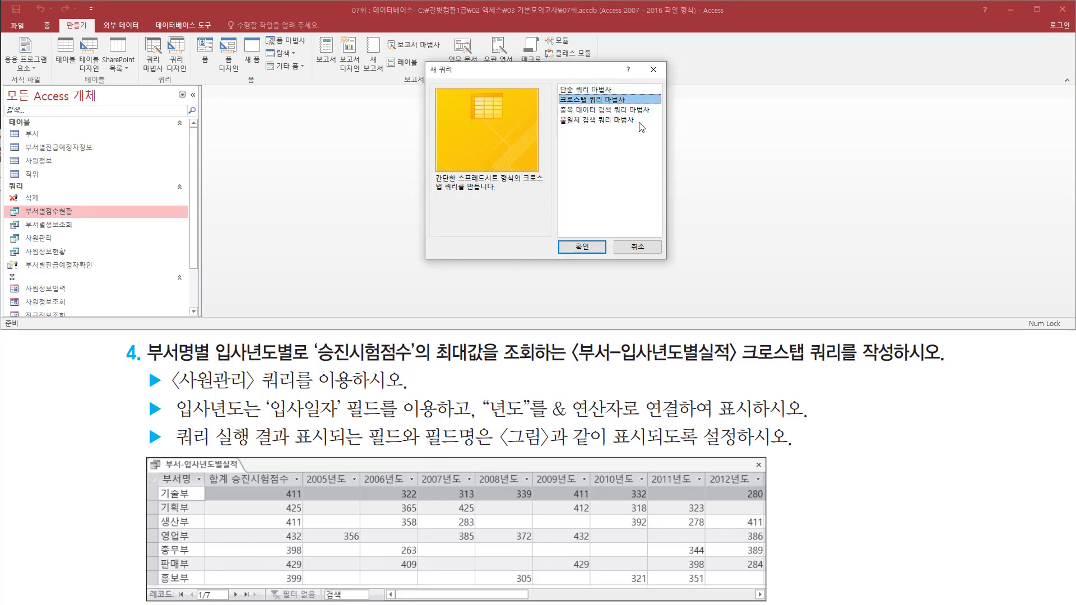
{"action": "left_click_drag", "start_coordinate": [563, 233], "coordinate": [608, 262]}
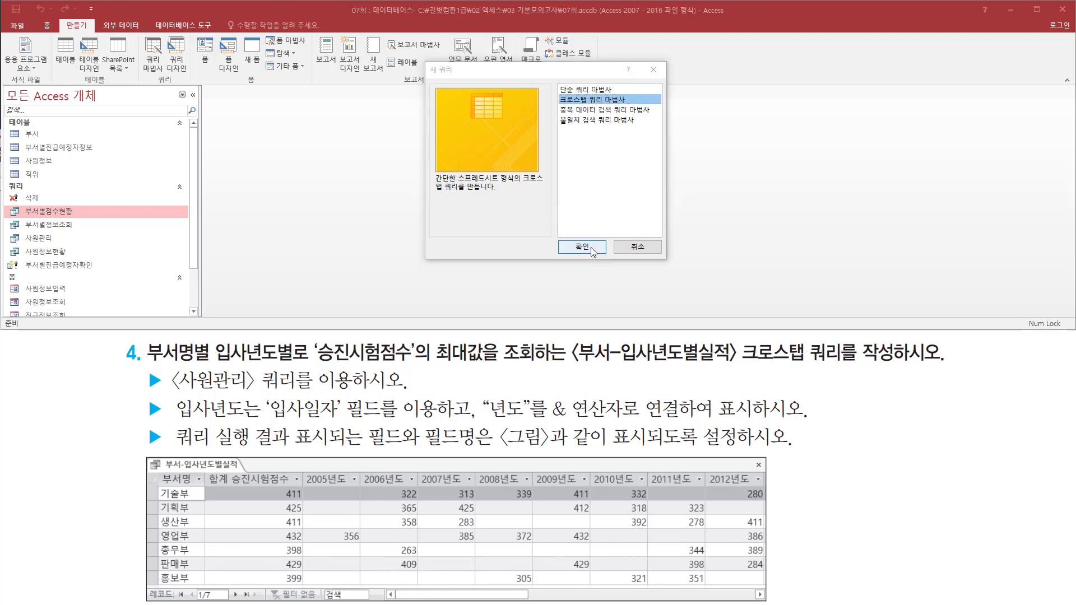
{"action": "left_click", "coordinate": [585, 250]}
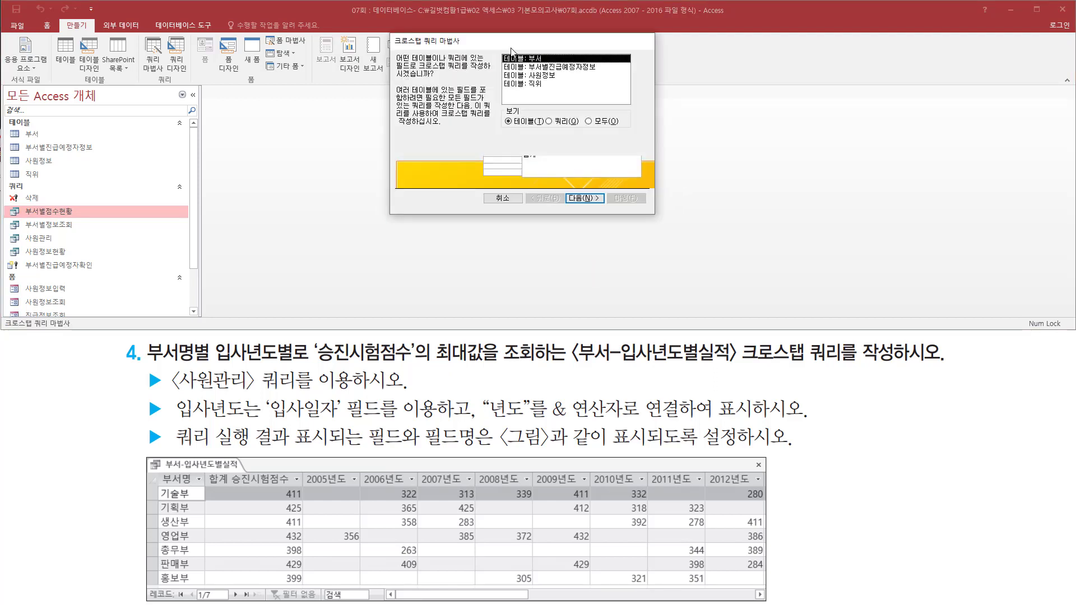
{"action": "left_click_drag", "start_coordinate": [511, 48], "coordinate": [513, 113]}
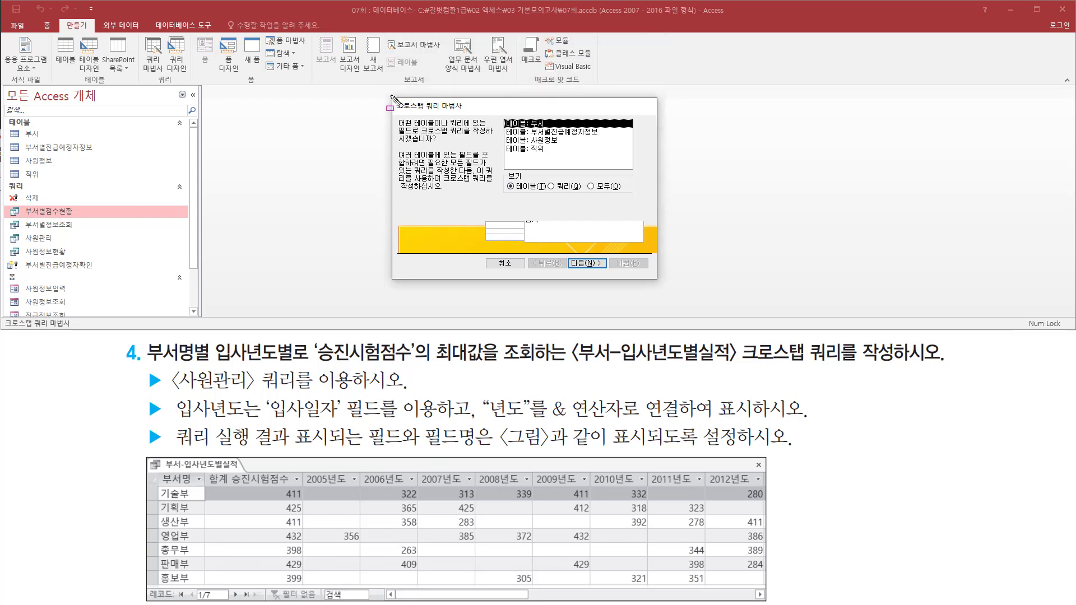
- Choose the 사원관리 query as the crosstab wizard's data source
{"action": "mouse_move", "coordinate": [391, 98]}
{"action": "left_mouse_down"}
{"action": "mouse_move", "coordinate": [410, 168]}
{"action": "mouse_move", "coordinate": [669, 289]}
{"action": "mouse_move", "coordinate": [662, 285]}
{"action": "left_mouse_up"}
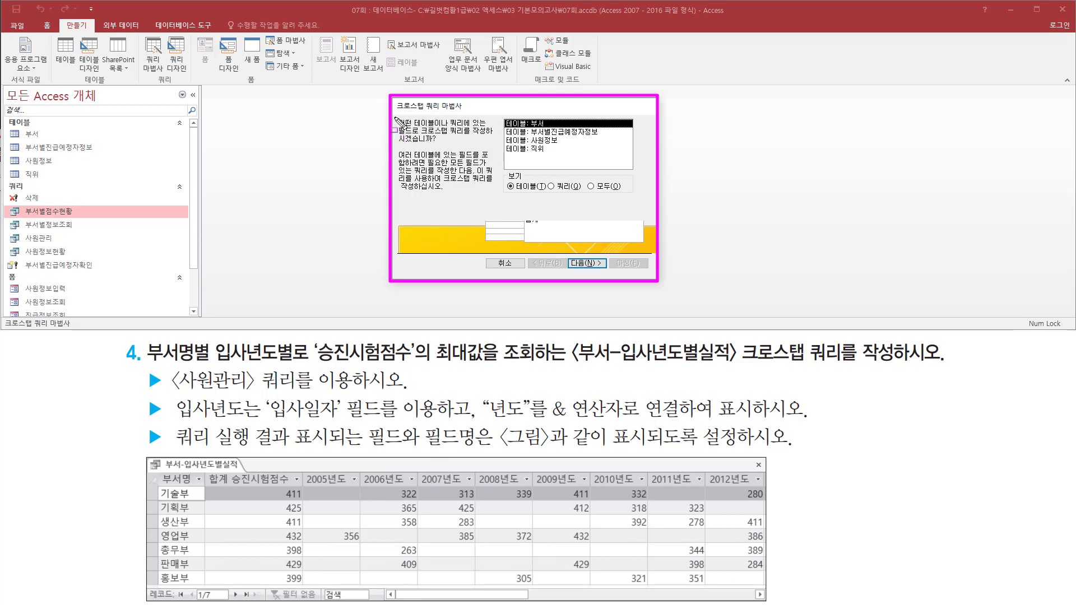
{"action": "mouse_move", "coordinate": [395, 113]}
{"action": "left_mouse_down"}
{"action": "mouse_move", "coordinate": [418, 145]}
{"action": "mouse_move", "coordinate": [501, 148]}
{"action": "left_mouse_up"}
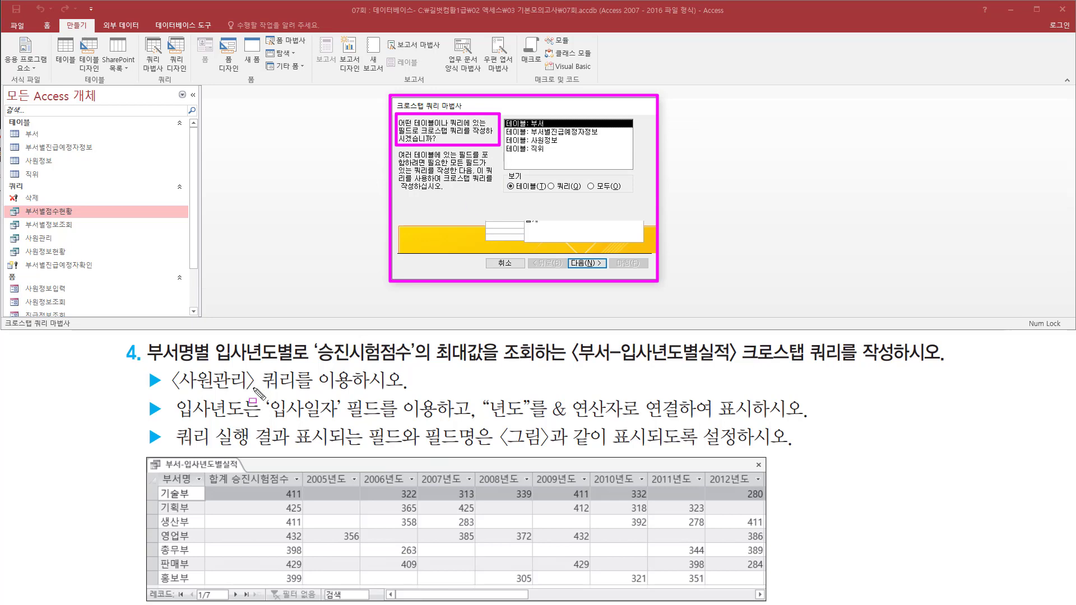
{"action": "left_click_drag", "start_coordinate": [173, 390], "coordinate": [349, 388]}
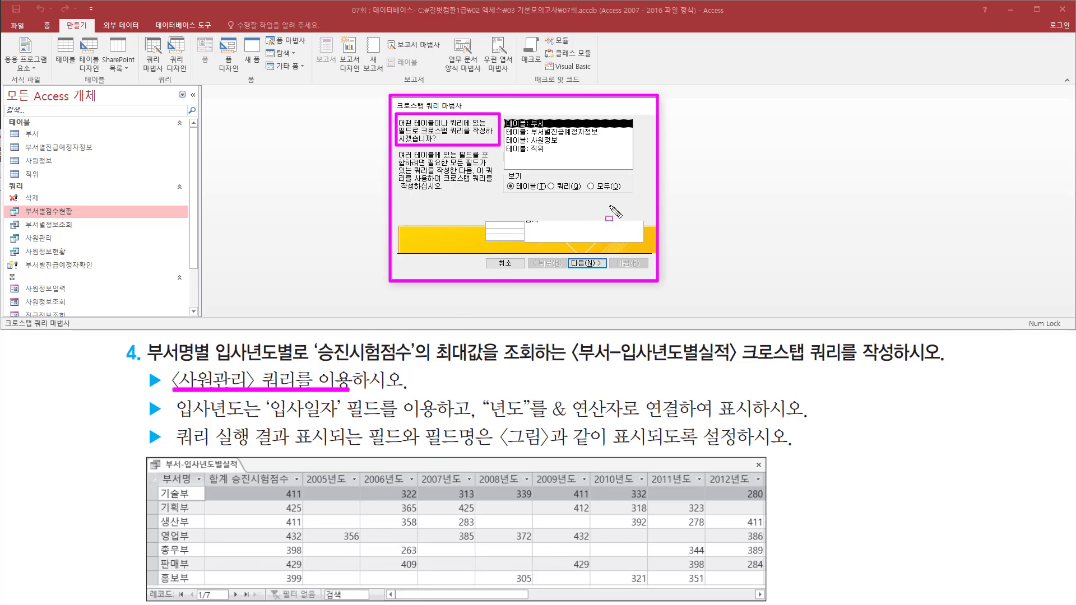
{"action": "left_click_drag", "start_coordinate": [549, 180], "coordinate": [580, 191]}
{"action": "left_click", "coordinate": [552, 187]}
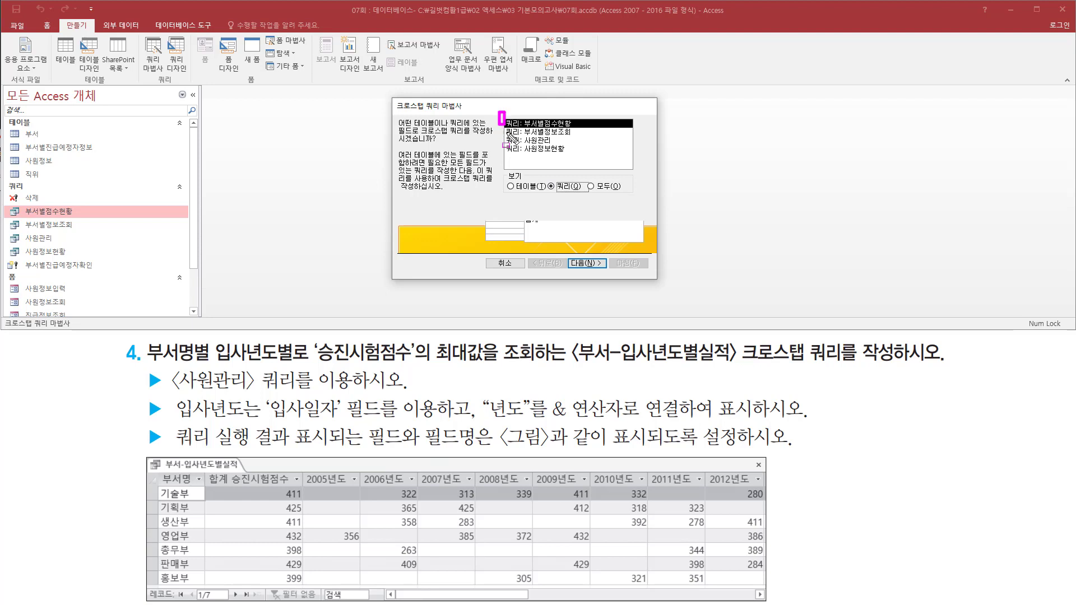
{"action": "left_click_drag", "start_coordinate": [498, 111], "coordinate": [589, 163]}
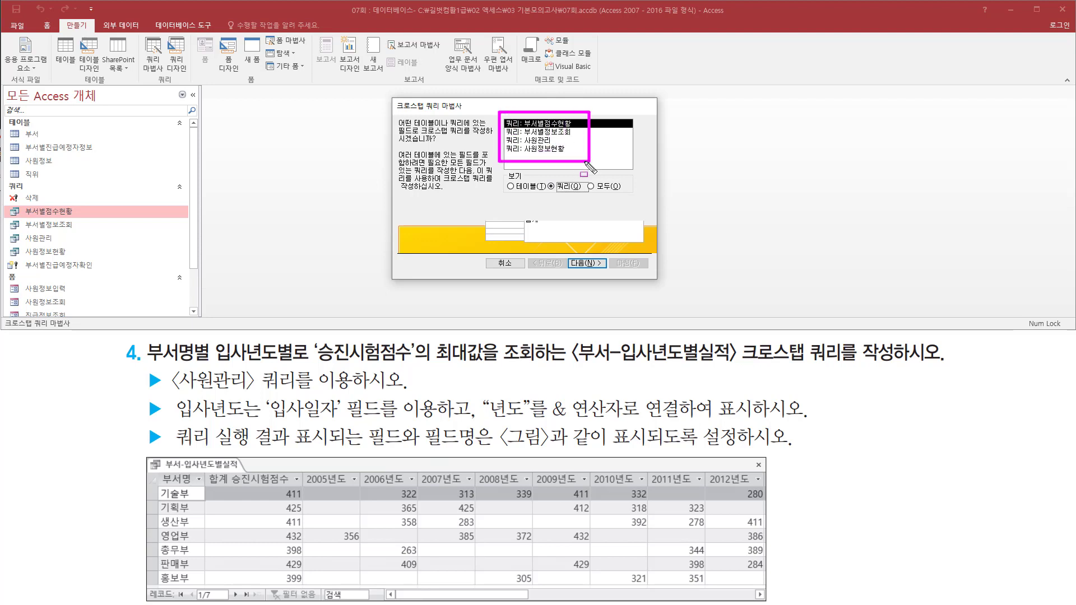
{"action": "left_click_drag", "start_coordinate": [503, 134], "coordinate": [559, 145]}
{"action": "key", "text": "Escape"}
{"action": "left_click", "coordinate": [546, 141]}
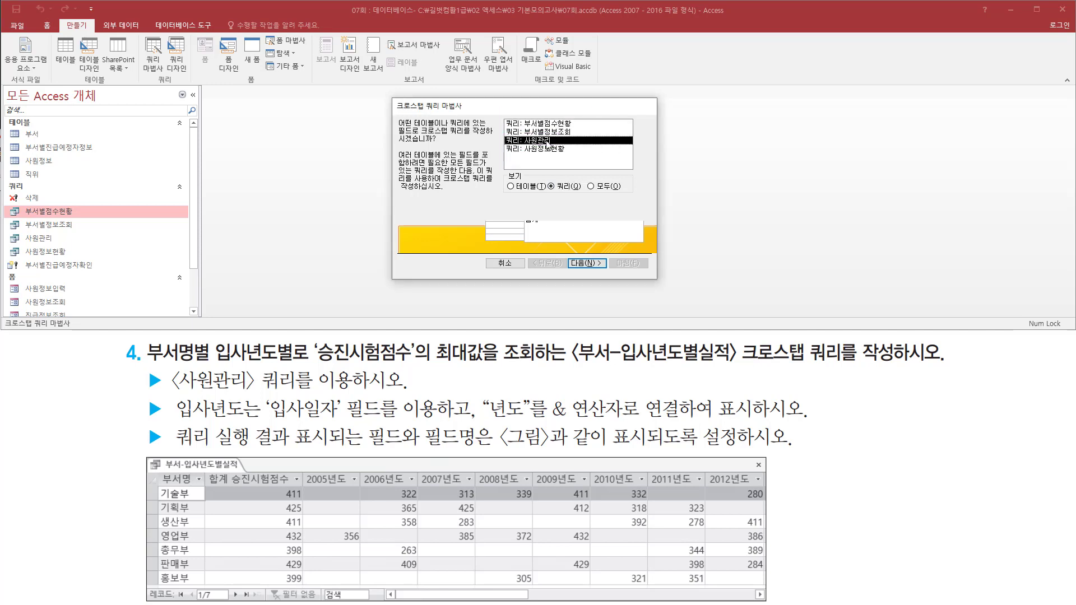
{"action": "left_click", "coordinate": [599, 265]}
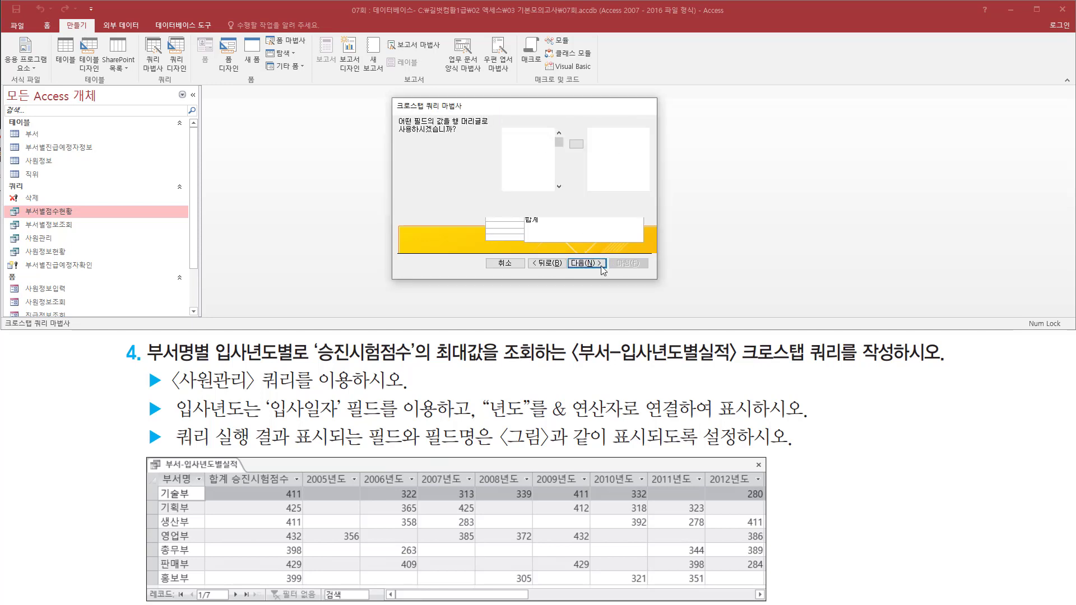
- Use the 부서명 field as the crosstab's row heading
{"action": "key", "text": "ctrl+shift+d"}
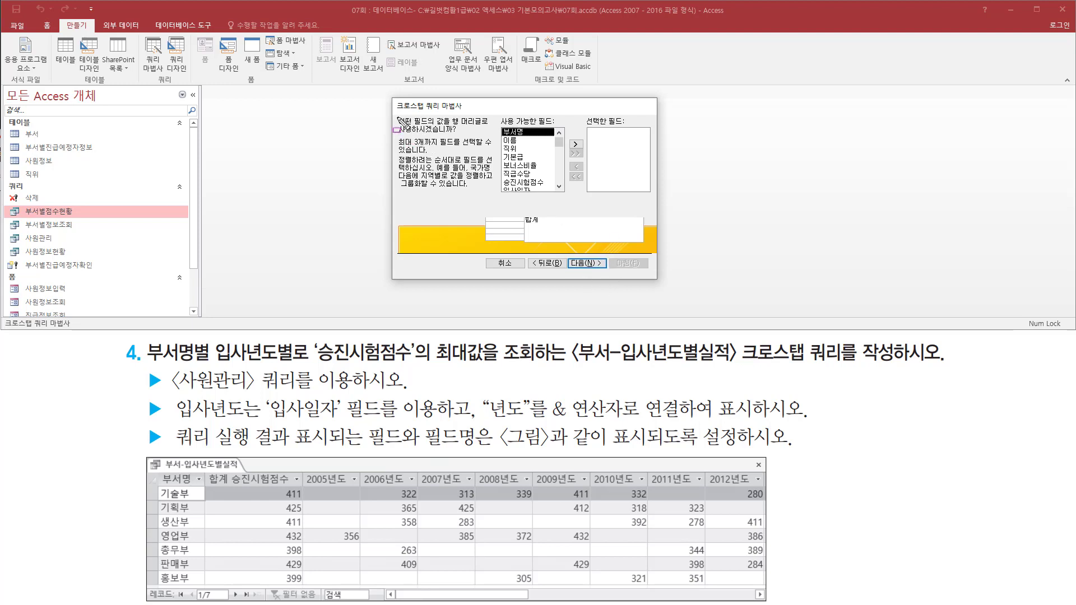
{"action": "mouse_move", "coordinate": [395, 112]}
{"action": "left_mouse_down"}
{"action": "mouse_move", "coordinate": [499, 145]}
{"action": "mouse_move", "coordinate": [492, 134]}
{"action": "mouse_move", "coordinate": [533, 137]}
{"action": "left_mouse_up"}
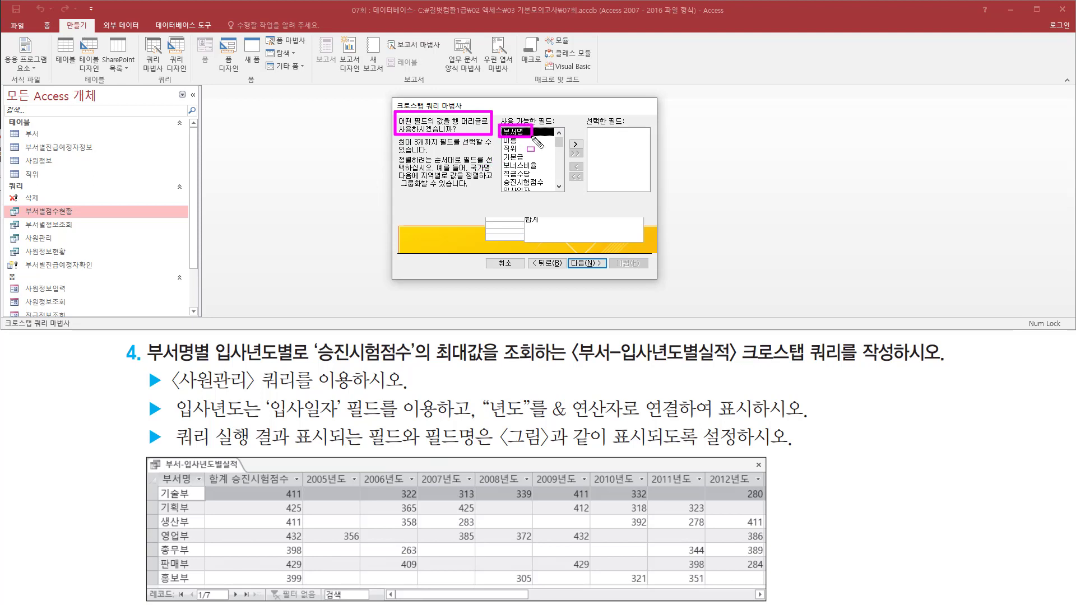
{"action": "key", "text": "Escape"}
{"action": "double_click", "coordinate": [529, 132]}
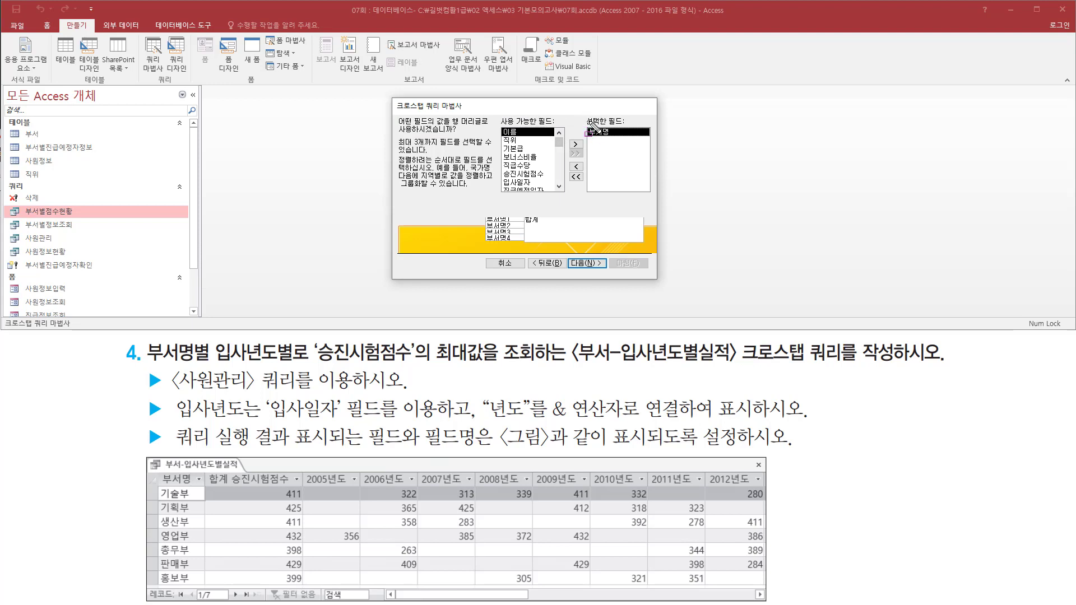
{"action": "left_click_drag", "start_coordinate": [582, 114], "coordinate": [634, 141]}
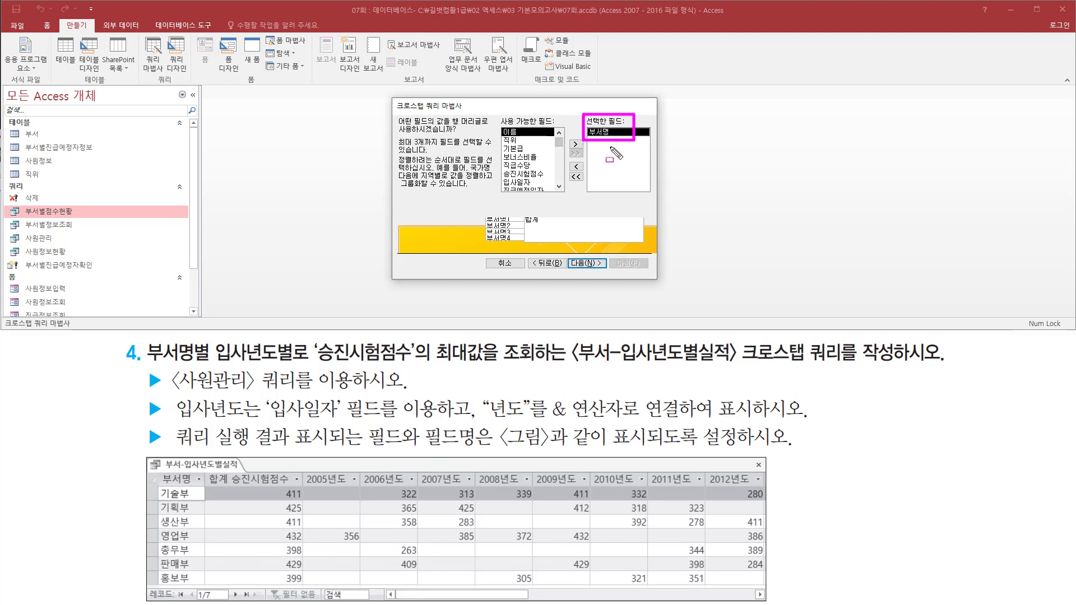
{"action": "left_click_drag", "start_coordinate": [566, 256], "coordinate": [612, 274]}
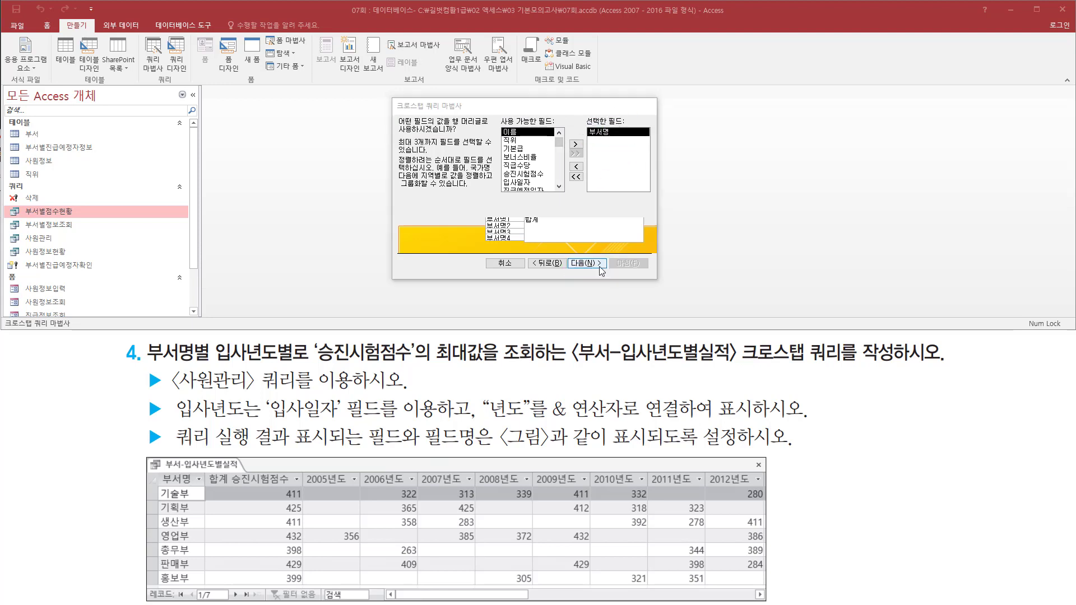
{"action": "left_click", "coordinate": [602, 266]}
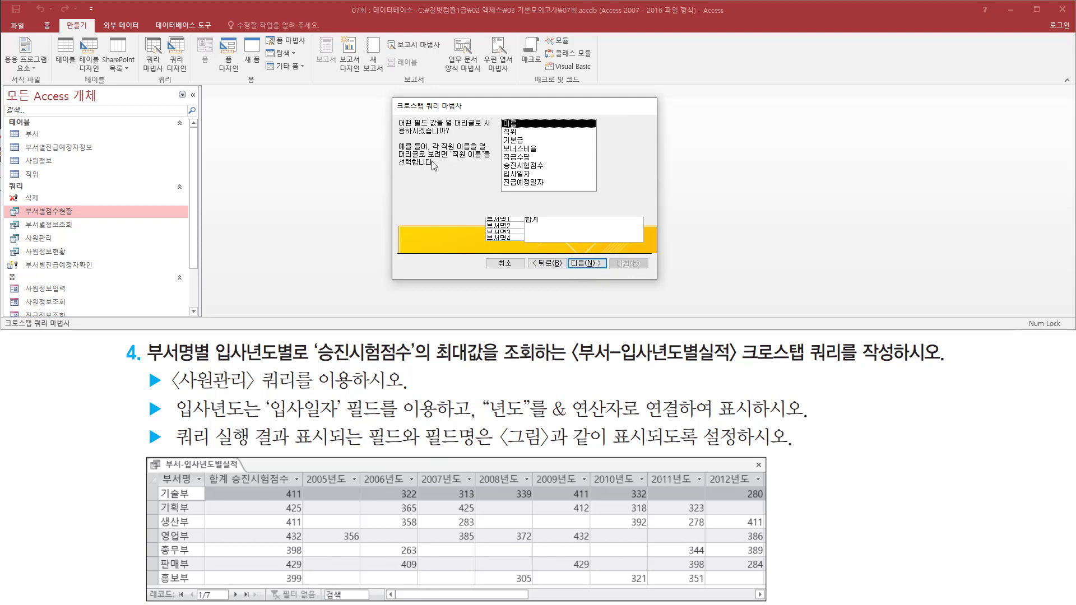
- Use the 입사일자 field as the crosstab's column heading
{"action": "left_click_drag", "start_coordinate": [393, 115], "coordinate": [497, 139]}
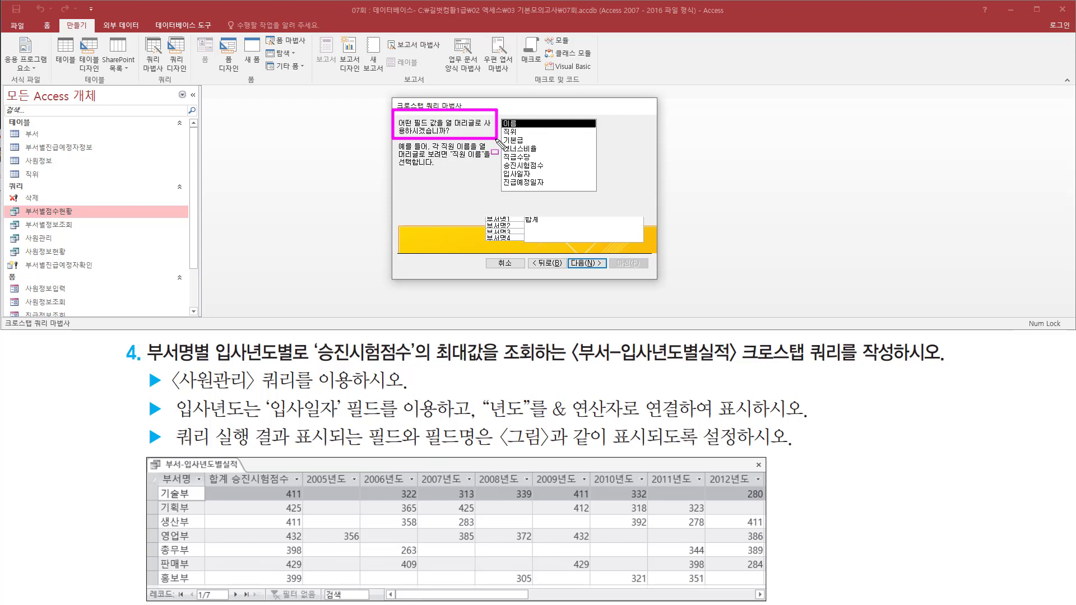
{"action": "mouse_move", "coordinate": [302, 470]}
{"action": "left_mouse_down"}
{"action": "mouse_move", "coordinate": [318, 485]}
{"action": "mouse_move", "coordinate": [600, 500]}
{"action": "mouse_move", "coordinate": [754, 504]}
{"action": "mouse_move", "coordinate": [773, 492]}
{"action": "mouse_move", "coordinate": [761, 491]}
{"action": "left_mouse_up"}
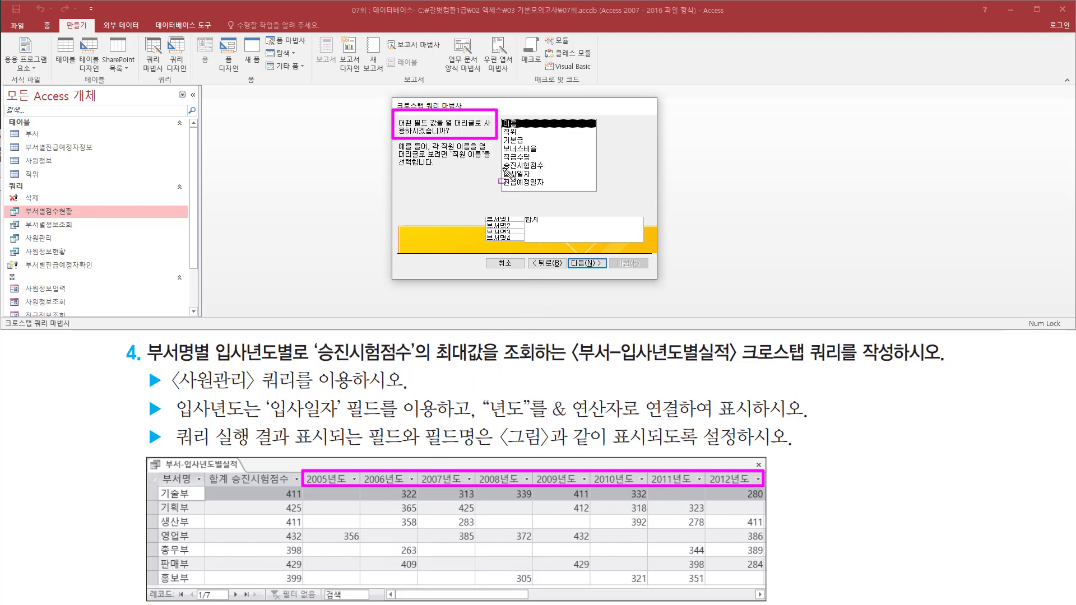
{"action": "left_click_drag", "start_coordinate": [499, 168], "coordinate": [541, 181]}
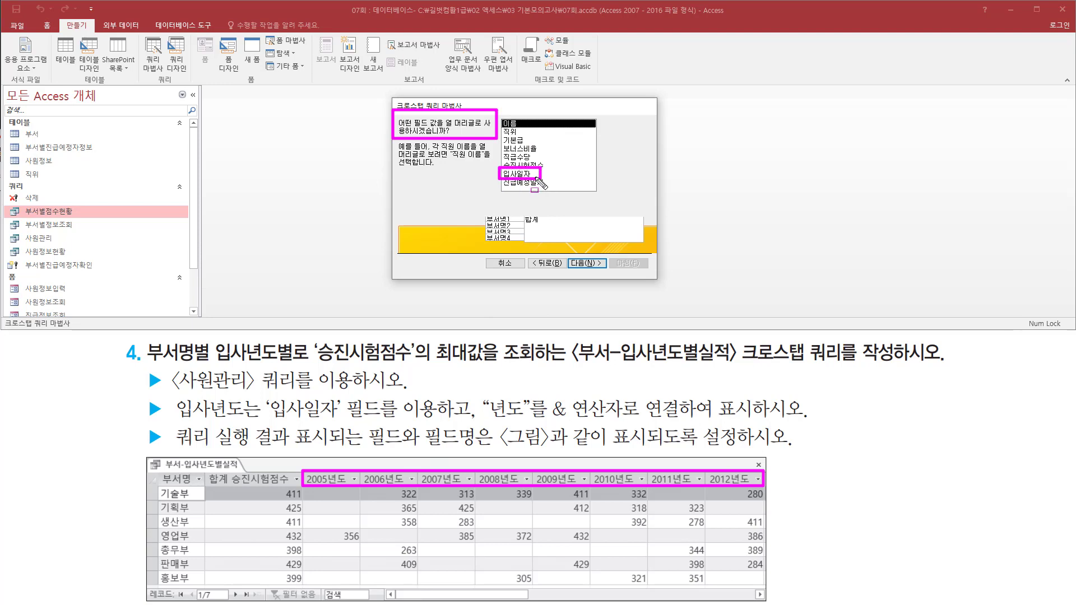
{"action": "key", "text": "Escape"}
{"action": "left_click", "coordinate": [529, 175]}
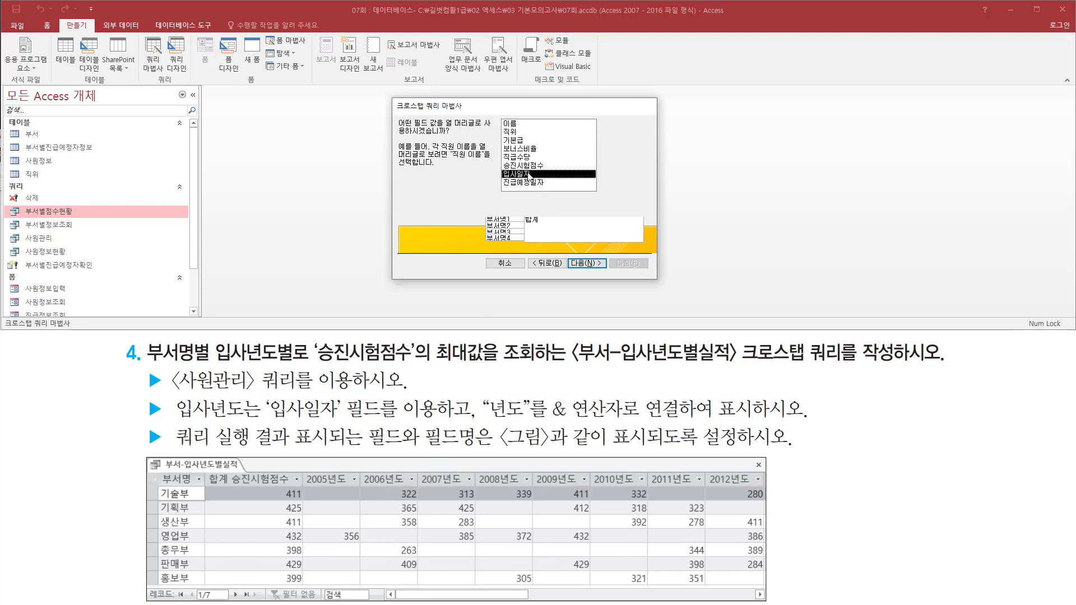
{"action": "left_click", "coordinate": [587, 264]}
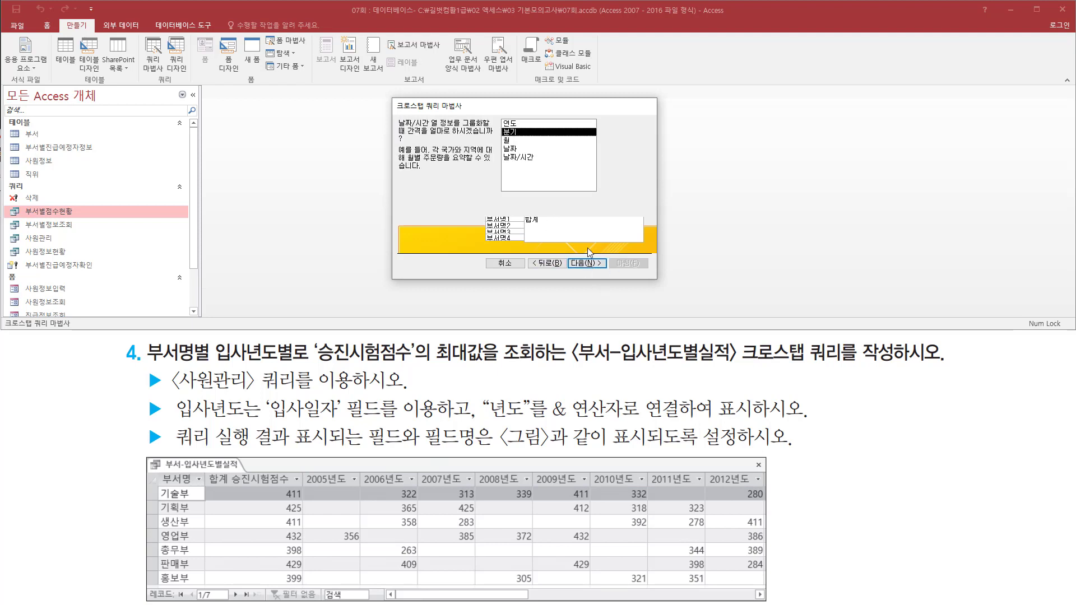
- Group the 입사일자 column headings by year (연도)
{"action": "key", "text": "ctrl+2"}
{"action": "left_click_drag", "start_coordinate": [393, 114], "coordinate": [497, 144]}
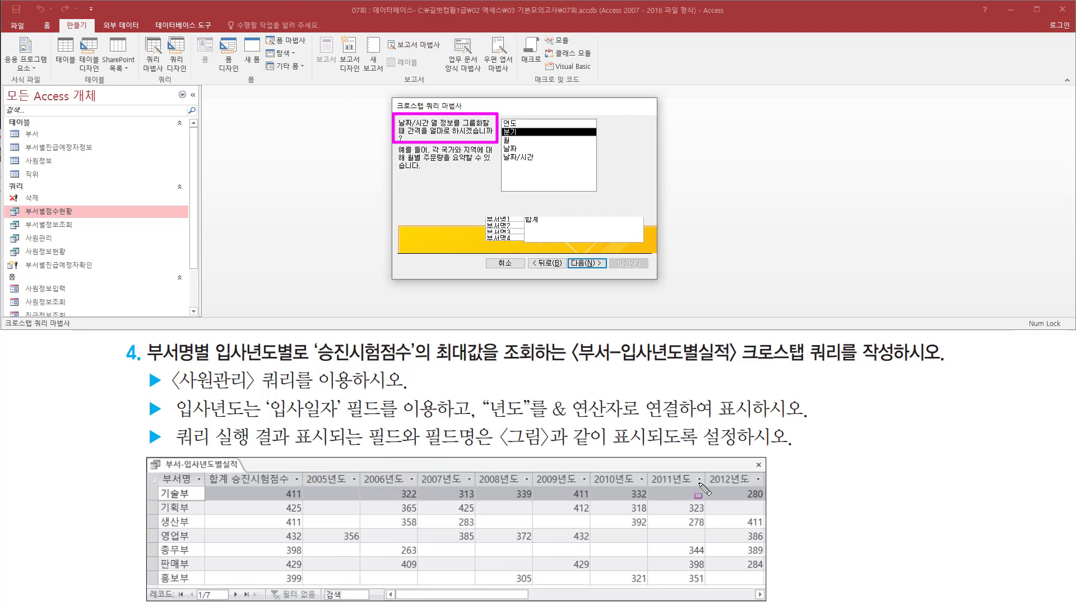
{"action": "left_click_drag", "start_coordinate": [502, 116], "coordinate": [533, 128]}
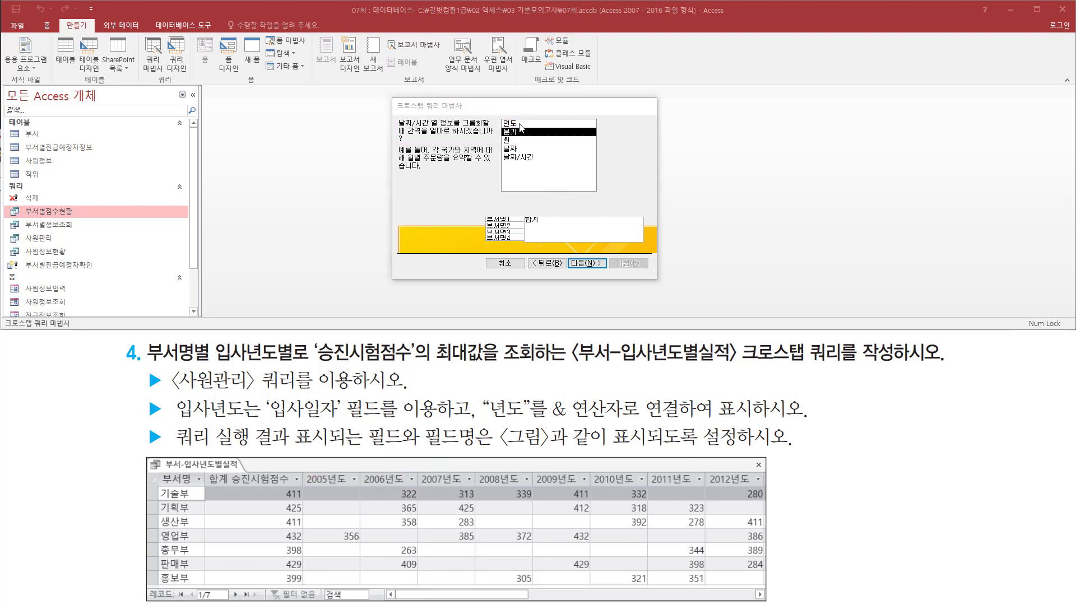
{"action": "left_click", "coordinate": [521, 123]}
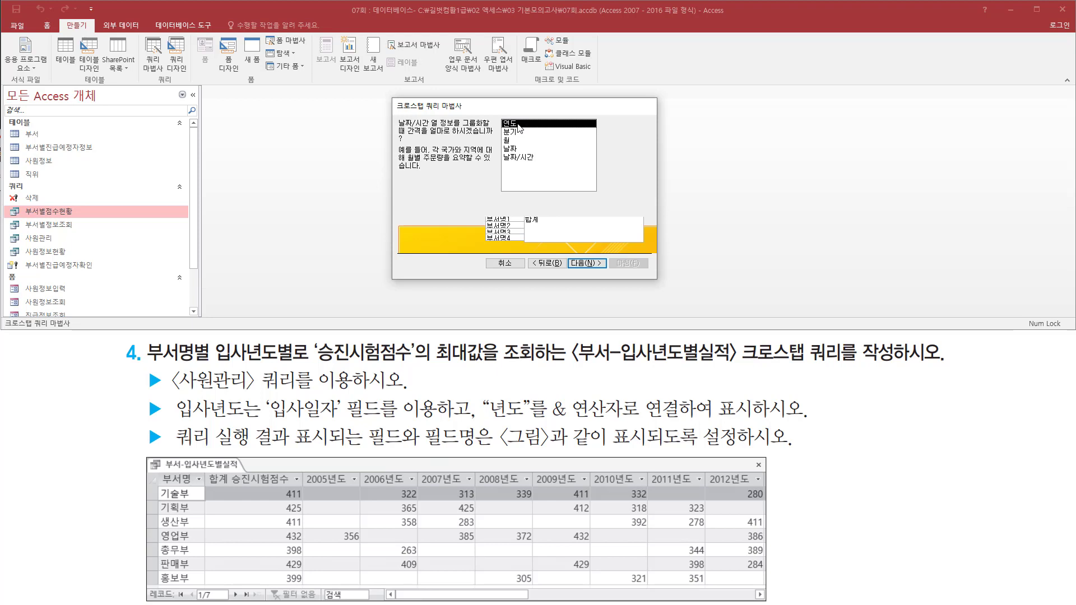
{"action": "left_click_drag", "start_coordinate": [567, 254], "coordinate": [607, 271]}
{"action": "key", "text": "Escape"}
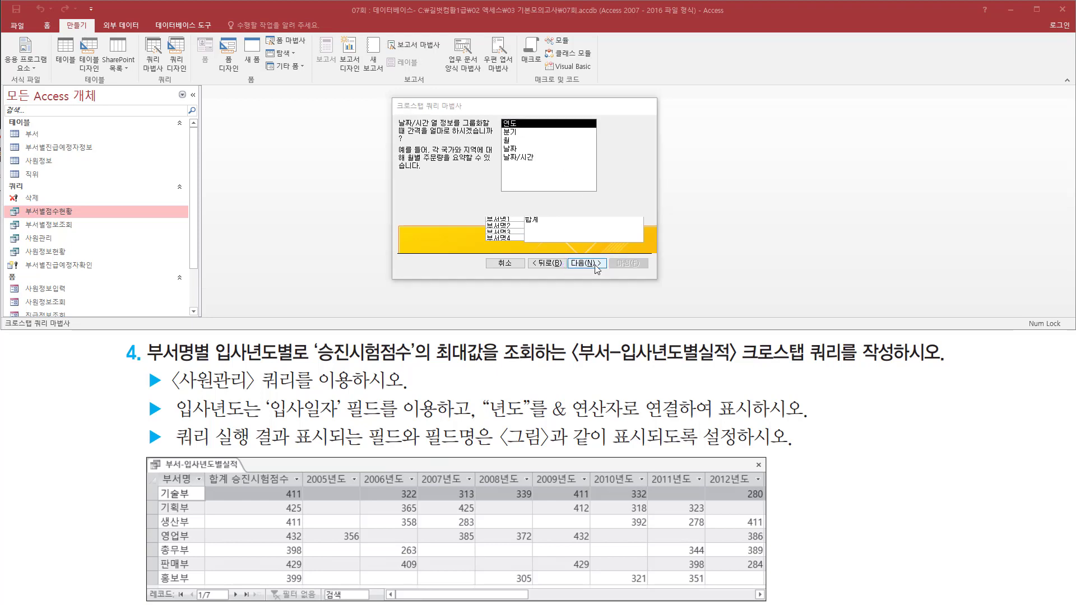
{"action": "left_click", "coordinate": [591, 264]}
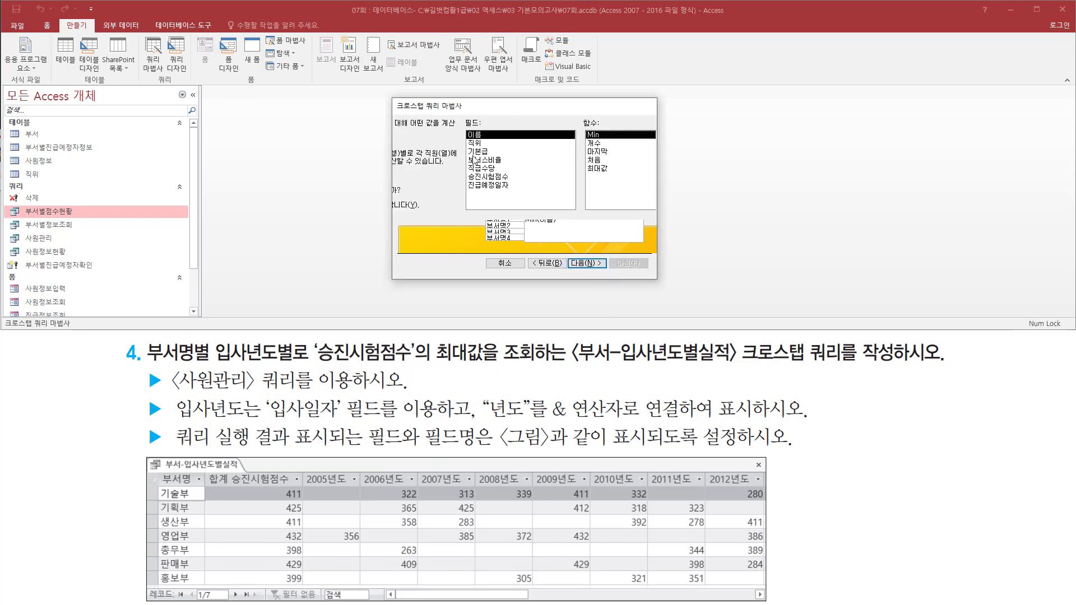
- Calculate the maximum (최대값) of 승진시험점수 as the crosstab's value
{"action": "key", "text": "ctrl+2"}
{"action": "left_click_drag", "start_coordinate": [405, 130], "coordinate": [455, 130]}
{"action": "left_click_drag", "start_coordinate": [310, 365], "coordinate": [488, 371]}
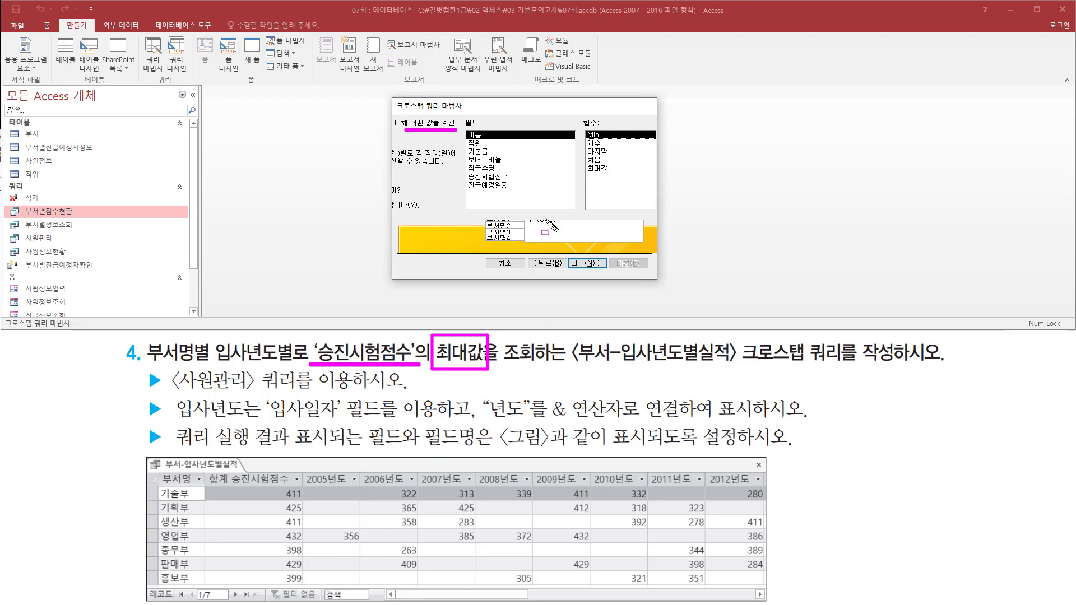
{"action": "key", "text": "Escape"}
{"action": "left_click", "coordinate": [511, 177]}
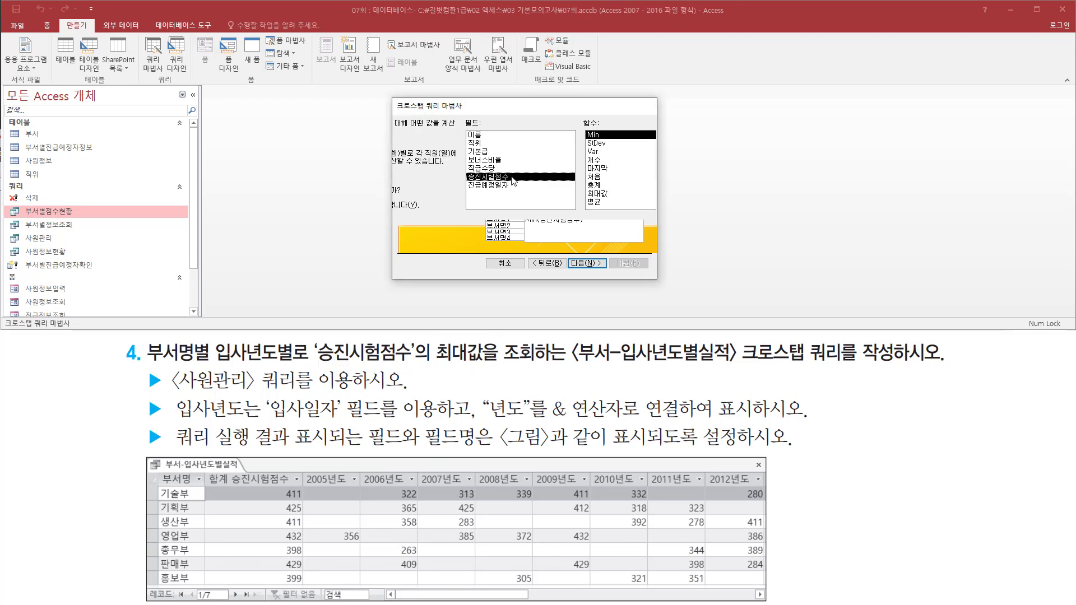
{"action": "left_click", "coordinate": [598, 196]}
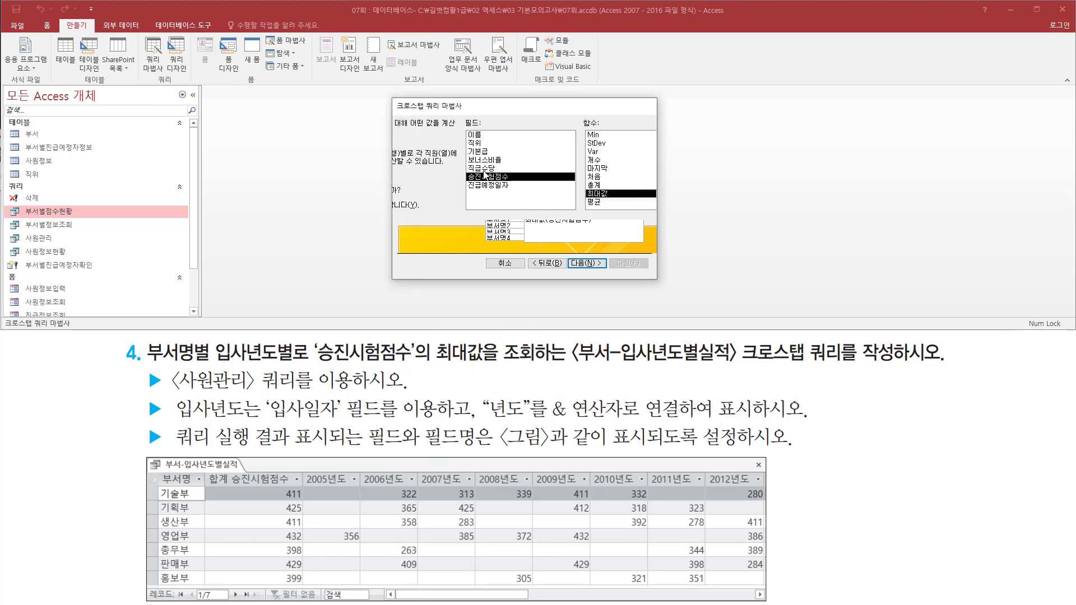
{"action": "key", "text": "ctrl+2"}
{"action": "left_click_drag", "start_coordinate": [462, 168], "coordinate": [623, 200]}
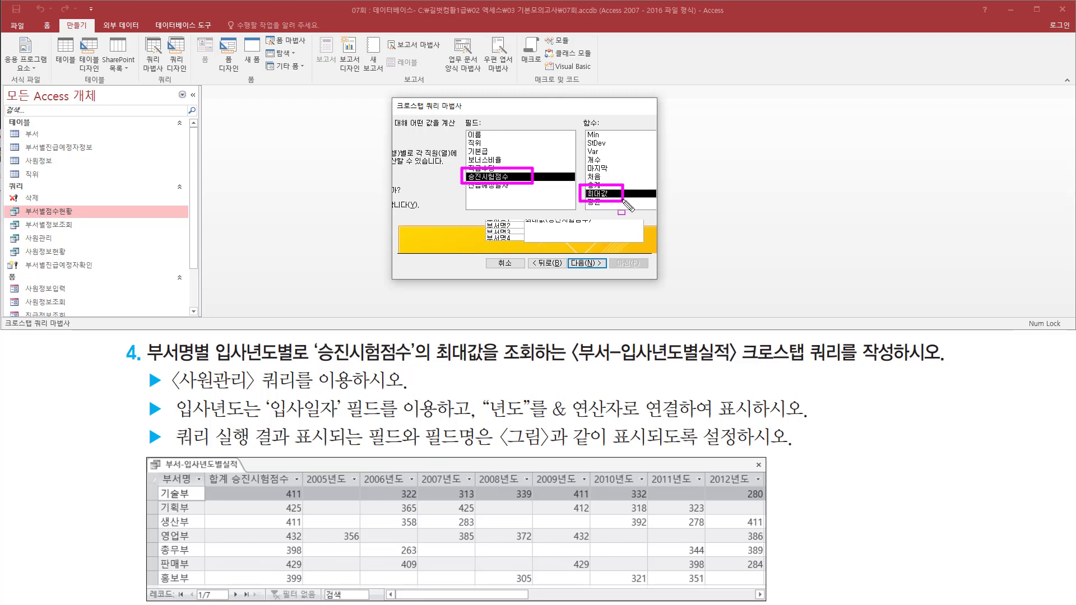
{"action": "left_click_drag", "start_coordinate": [567, 253], "coordinate": [609, 271]}
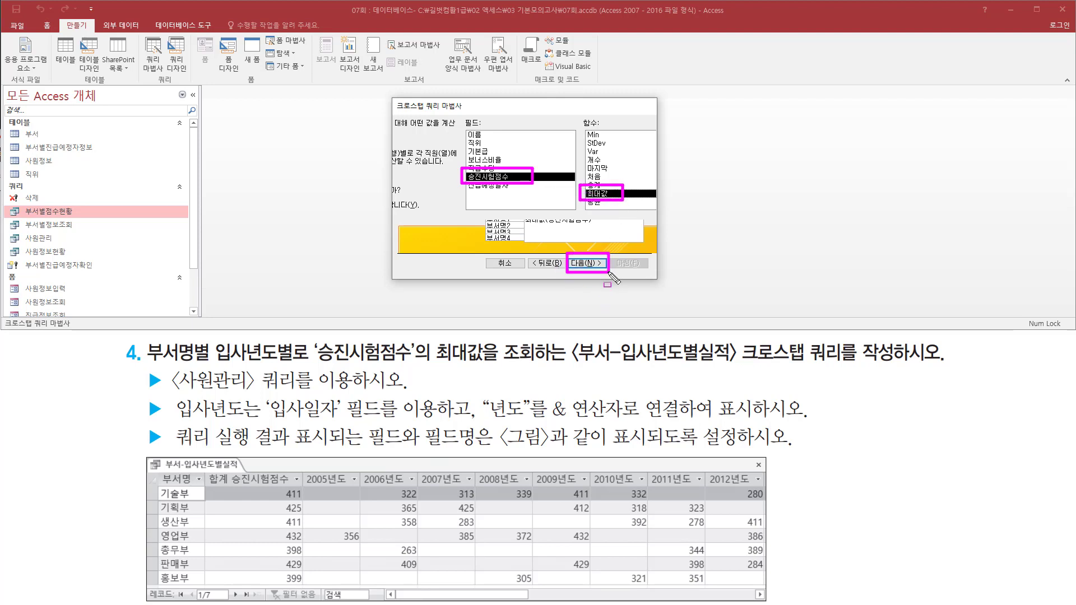
{"action": "key", "text": "Escape"}
{"action": "left_click", "coordinate": [591, 265]}
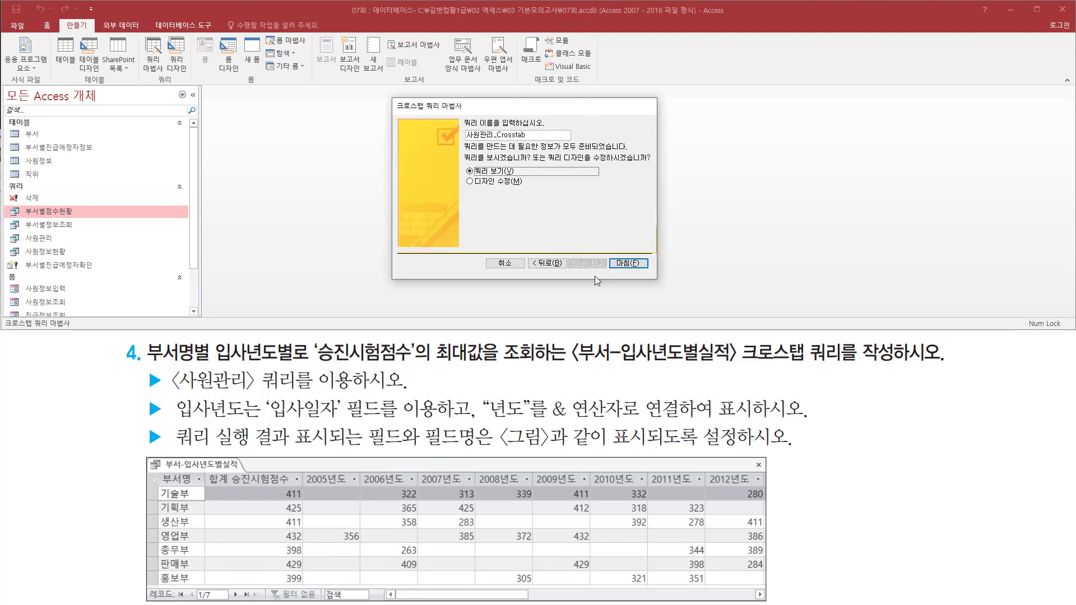
- Name the crosstab query 부서-입사년도별실적 and finish the wizard to view its results
{"action": "key", "text": "ctrl+2"}
{"action": "left_click_drag", "start_coordinate": [462, 115], "coordinate": [570, 144]}
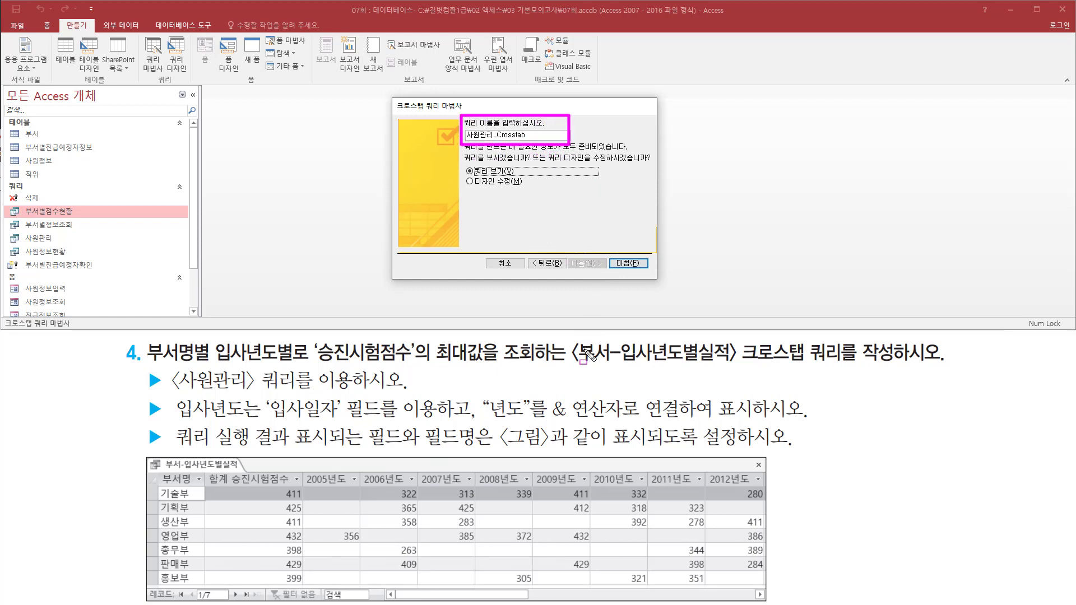
{"action": "left_click_drag", "start_coordinate": [573, 370], "coordinate": [735, 370]}
{"action": "key", "text": "Escape"}
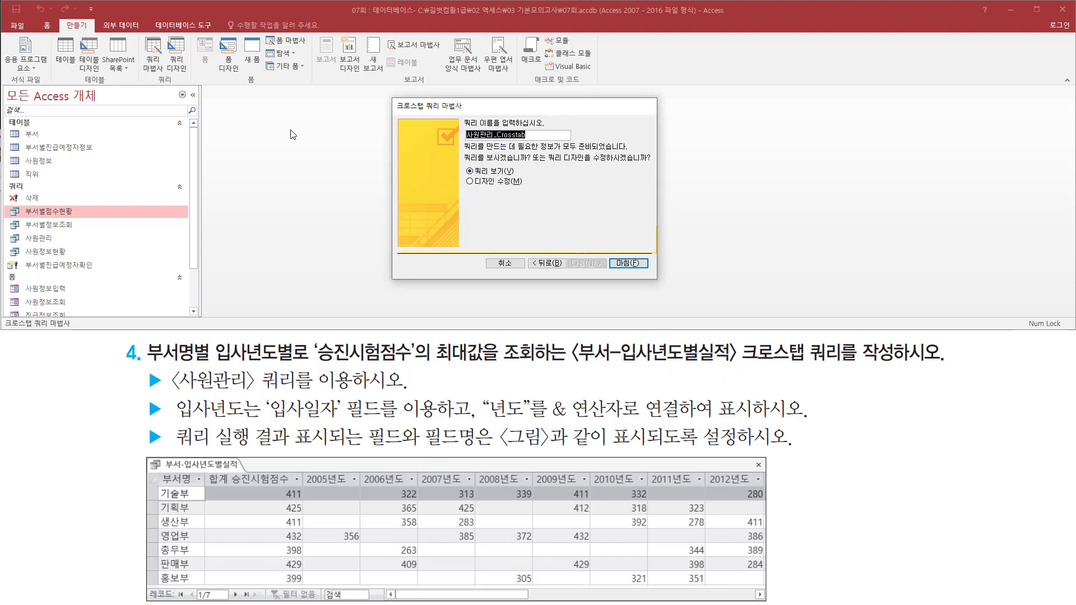
{"action": "type", "text": "ㅂ"}
{"action": "type", "text": "서-입사ㄴ"}
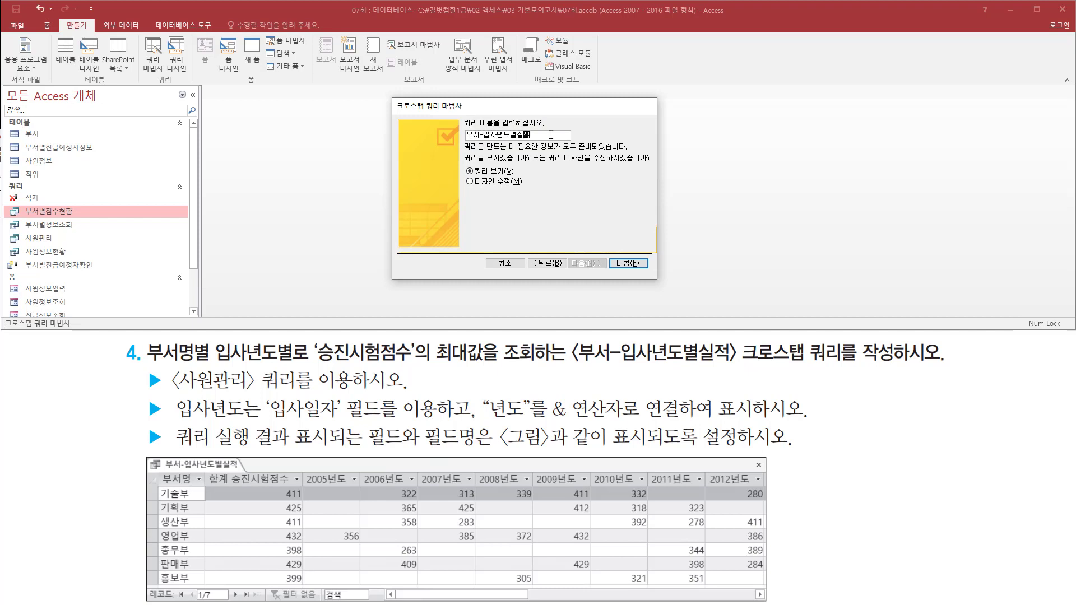
{"action": "key", "text": "ctrl+shift+d"}
{"action": "left_click_drag", "start_coordinate": [466, 142], "coordinate": [536, 142]}
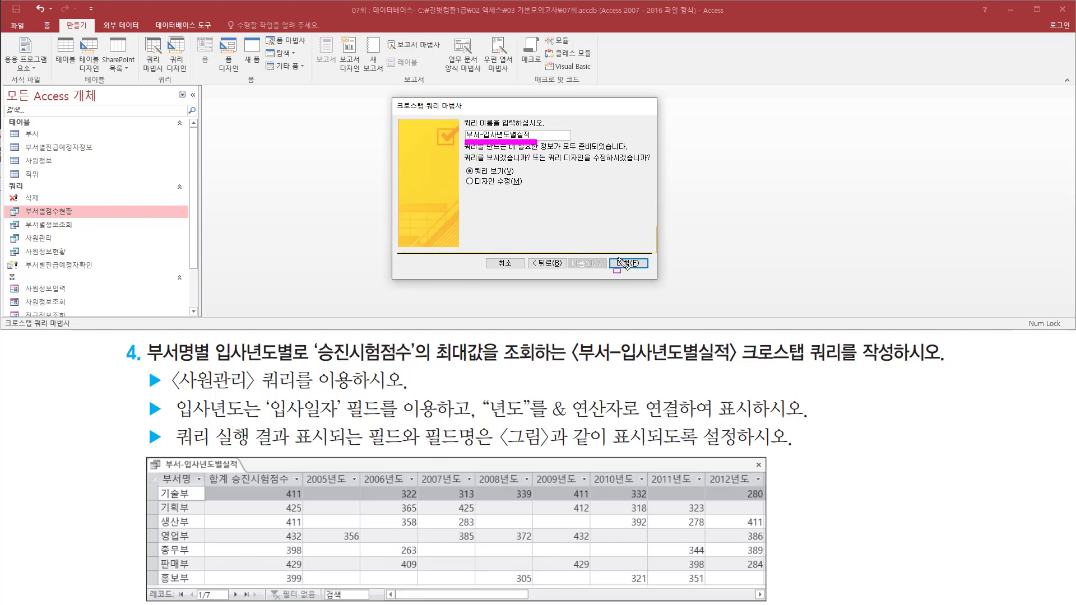
{"action": "left_click_drag", "start_coordinate": [611, 250], "coordinate": [650, 275]}
{"action": "key", "text": "ctrl+shift+d"}
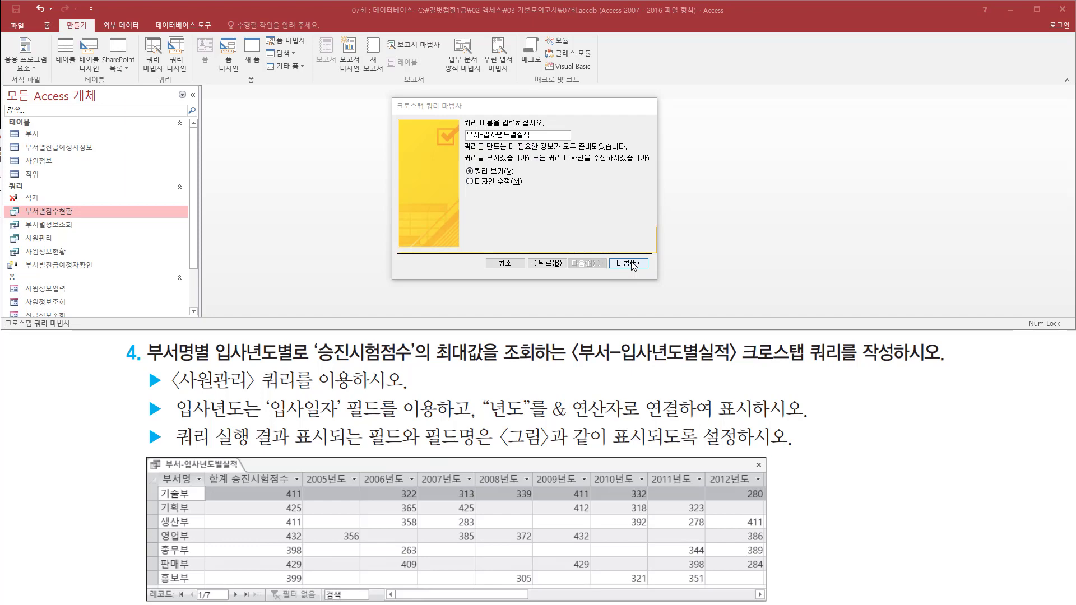
{"action": "left_click", "coordinate": [632, 265]}
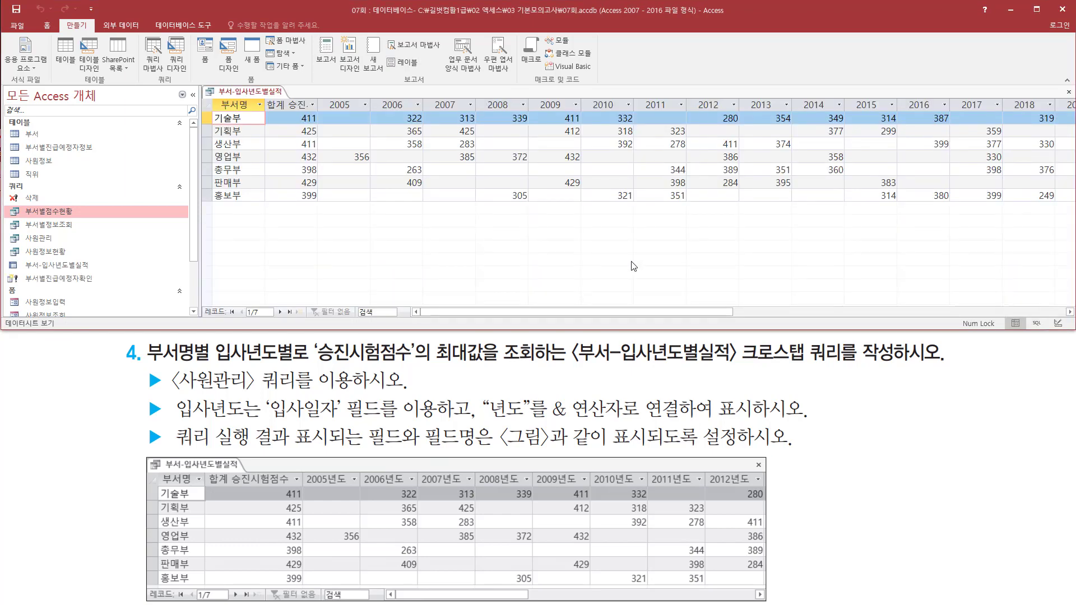
- Compare the crosstab's year column headings with the task's 입사년도 requirement and the headings in the sample figure
{"action": "key", "text": "ctrl+2"}
{"action": "mouse_move", "coordinate": [214, 99]}
{"action": "left_mouse_down"}
{"action": "mouse_move", "coordinate": [823, 216]}
{"action": "mouse_move", "coordinate": [1065, 212]}
{"action": "left_mouse_up"}
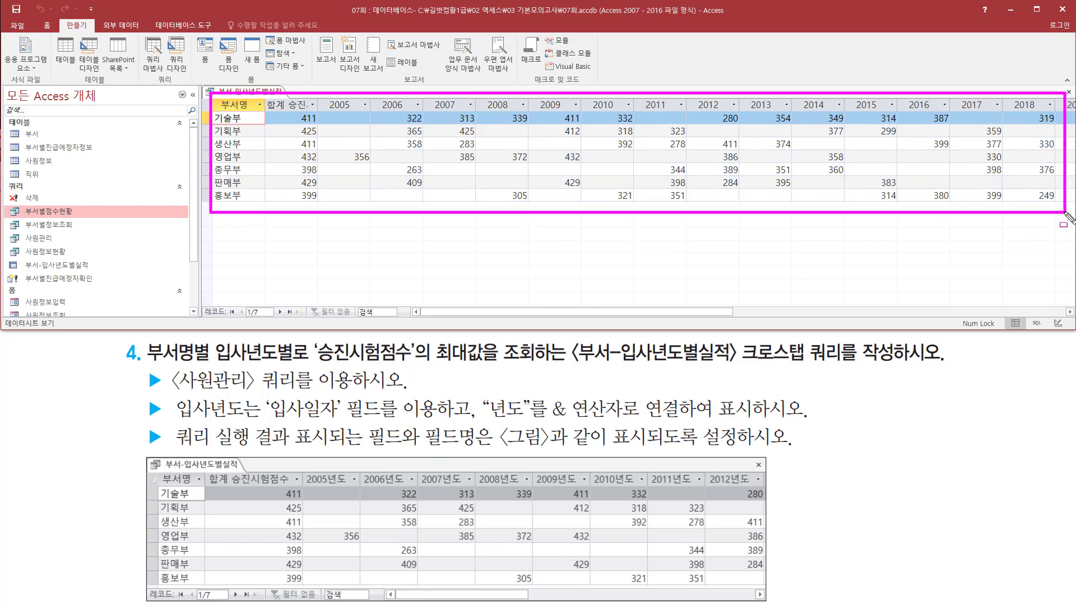
{"action": "key", "text": "e"}
{"action": "left_click_drag", "start_coordinate": [128, 391], "coordinate": [954, 389]}
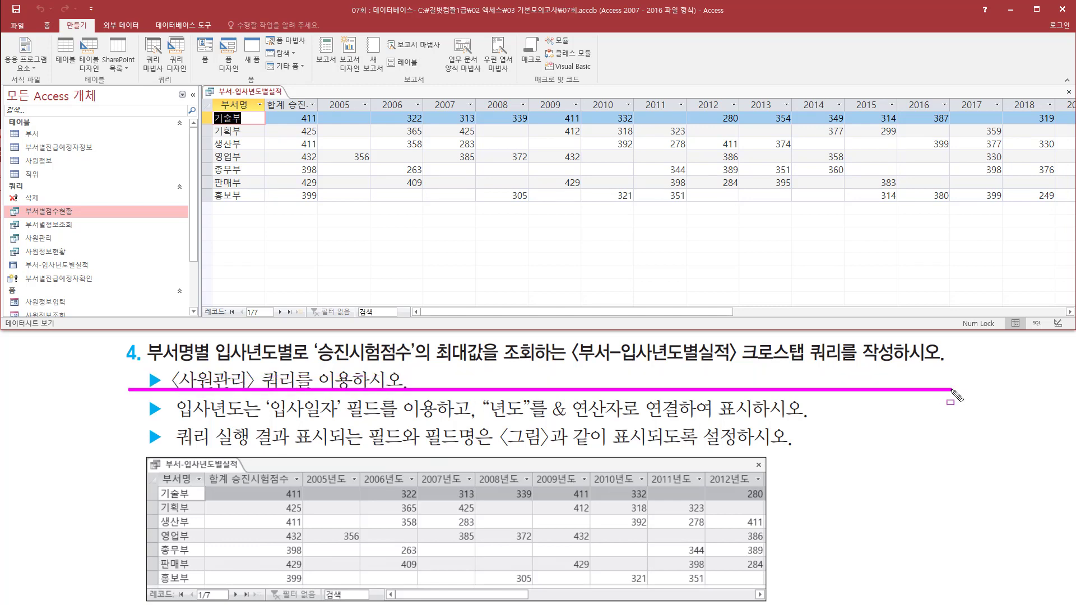
{"action": "key", "text": "e"}
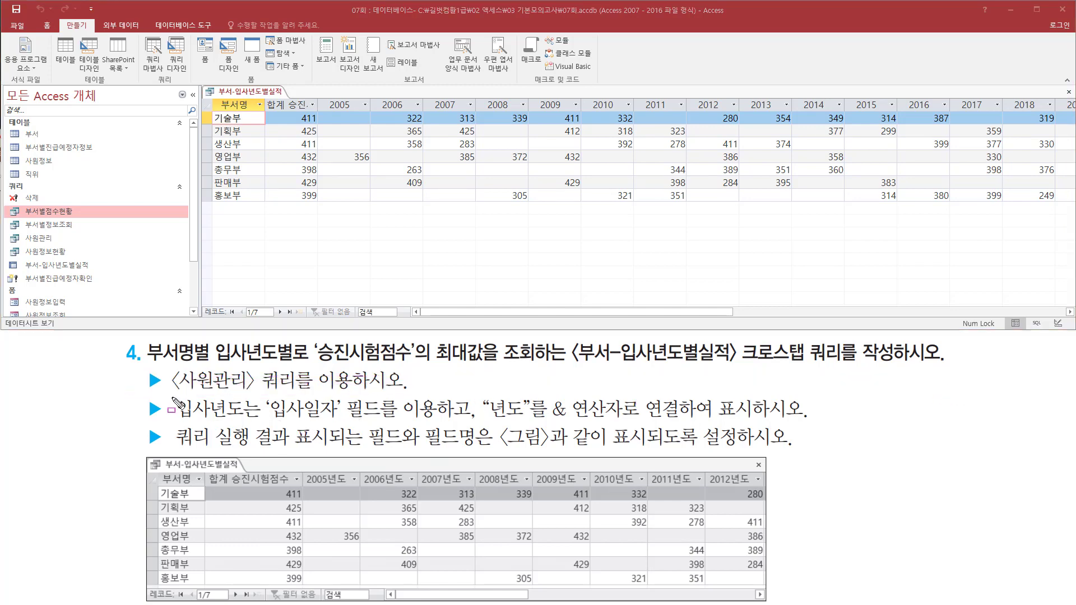
{"action": "left_click_drag", "start_coordinate": [171, 397], "coordinate": [252, 421]}
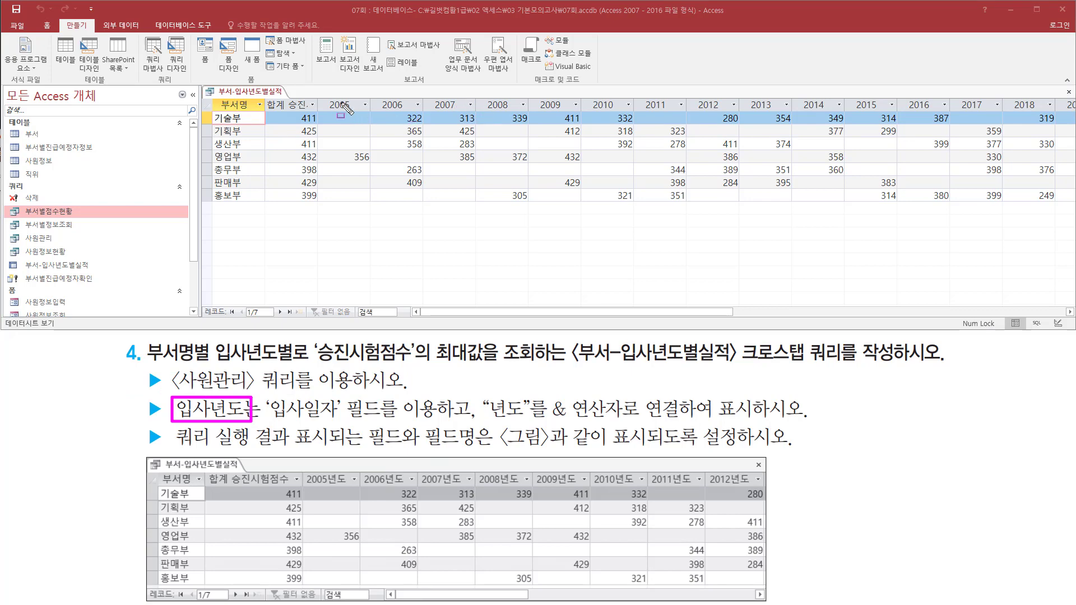
{"action": "left_click_drag", "start_coordinate": [321, 97], "coordinate": [1072, 112]}
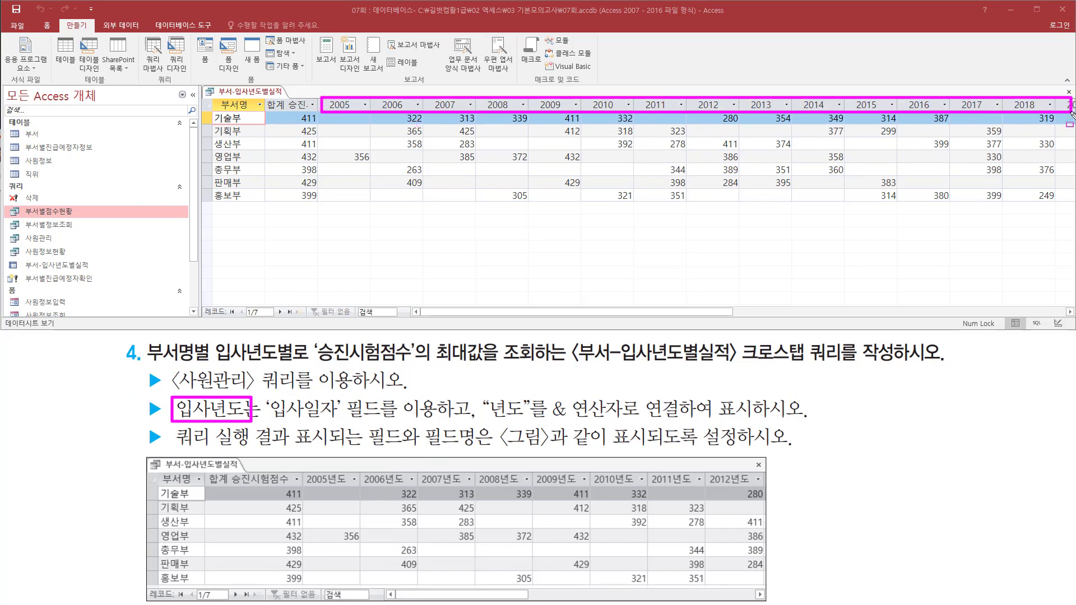
{"action": "left_click_drag", "start_coordinate": [270, 421], "coordinate": [435, 423]}
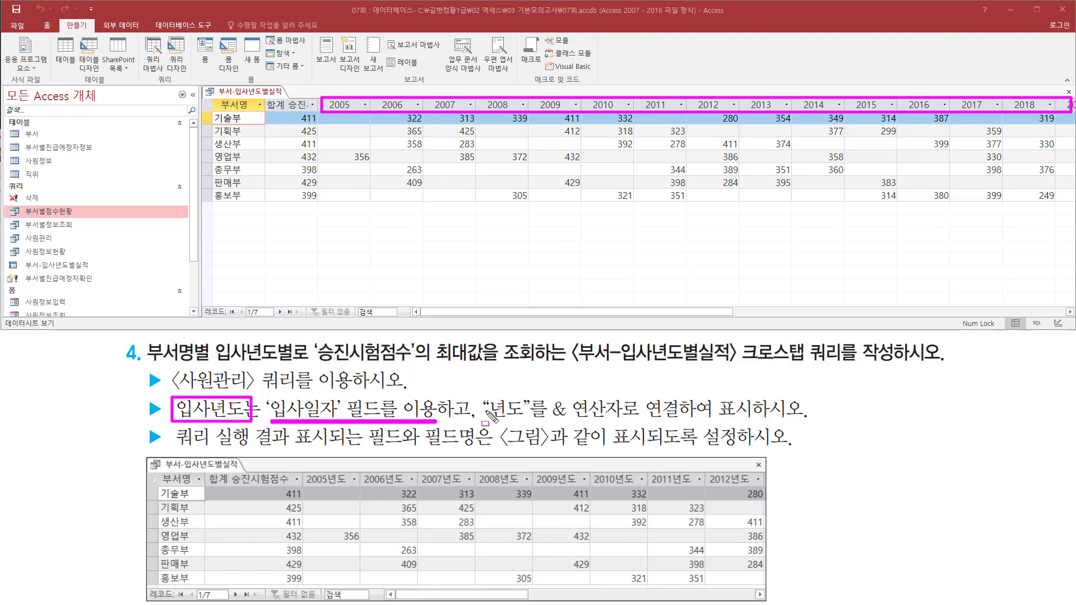
{"action": "left_click_drag", "start_coordinate": [485, 420], "coordinate": [751, 418]}
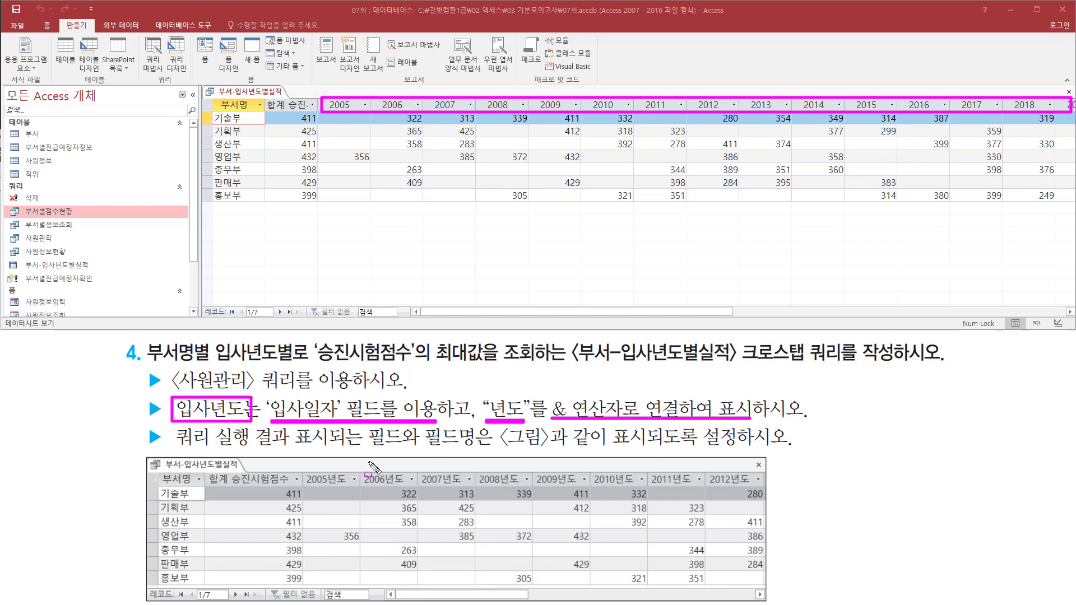
{"action": "left_click_drag", "start_coordinate": [329, 486], "coordinate": [460, 484]}
{"action": "key", "text": "Escape"}
- Open the 부서-입사년도별실적 query in design view, enlarge the design grid and widen the column-heading expression's column
{"action": "right_click", "coordinate": [245, 97]}
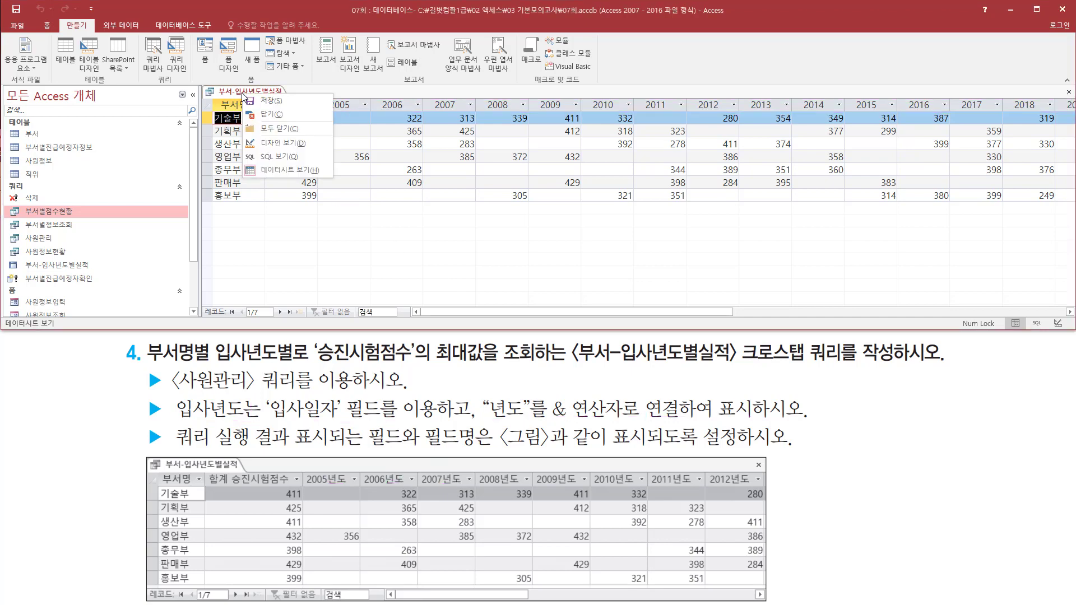
{"action": "left_click", "coordinate": [278, 141]}
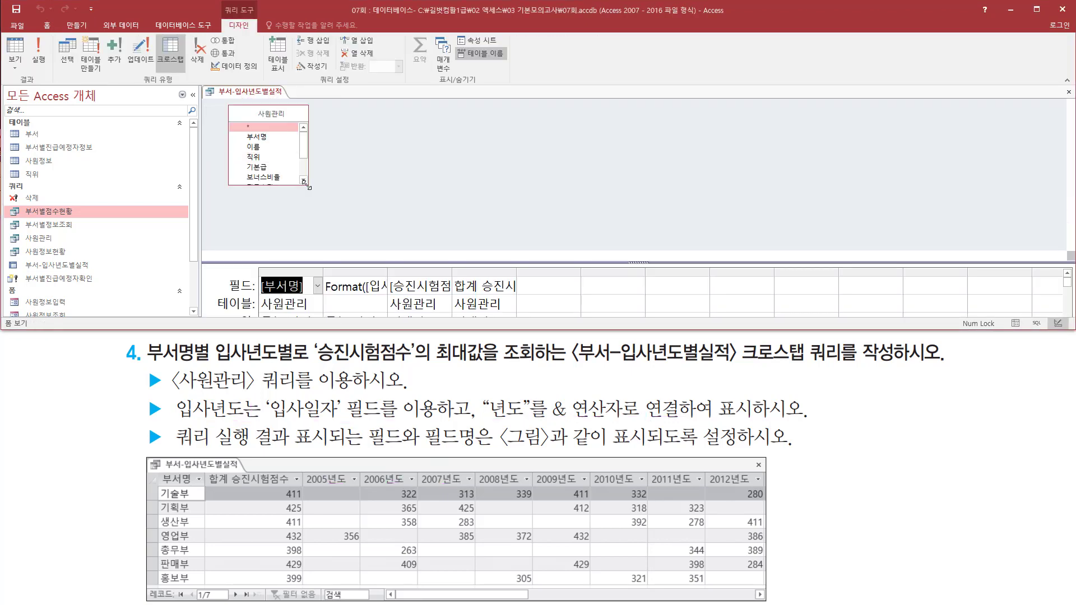
{"action": "left_click_drag", "start_coordinate": [386, 264], "coordinate": [498, 203]}
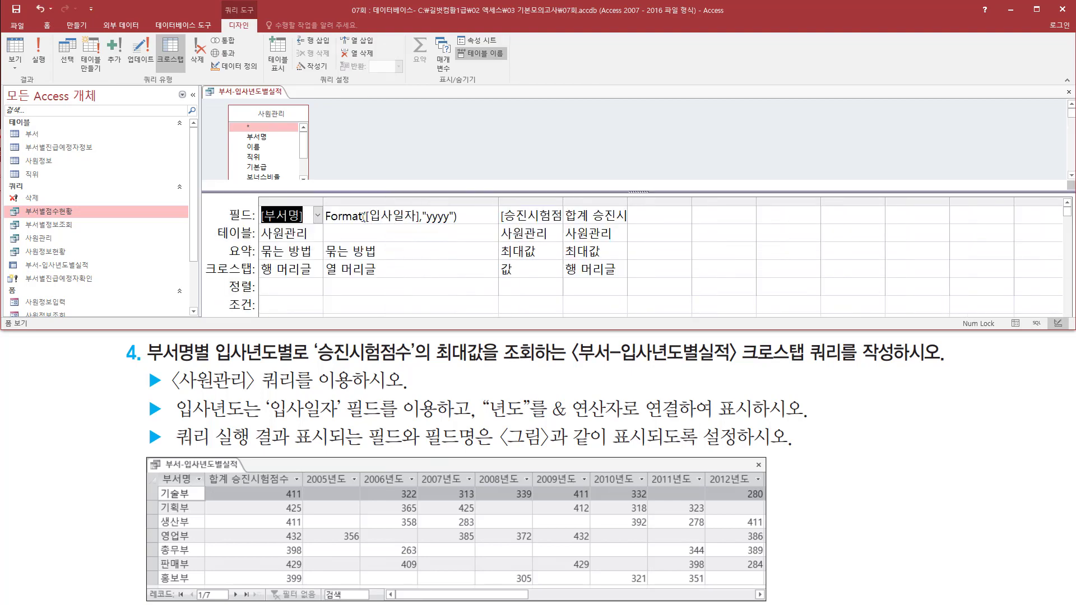
- Append & "년도" to the column-heading expression Format([입사일자],"yyyy") and run the query
{"action": "left_click_drag", "start_coordinate": [327, 225], "coordinate": [460, 225]}
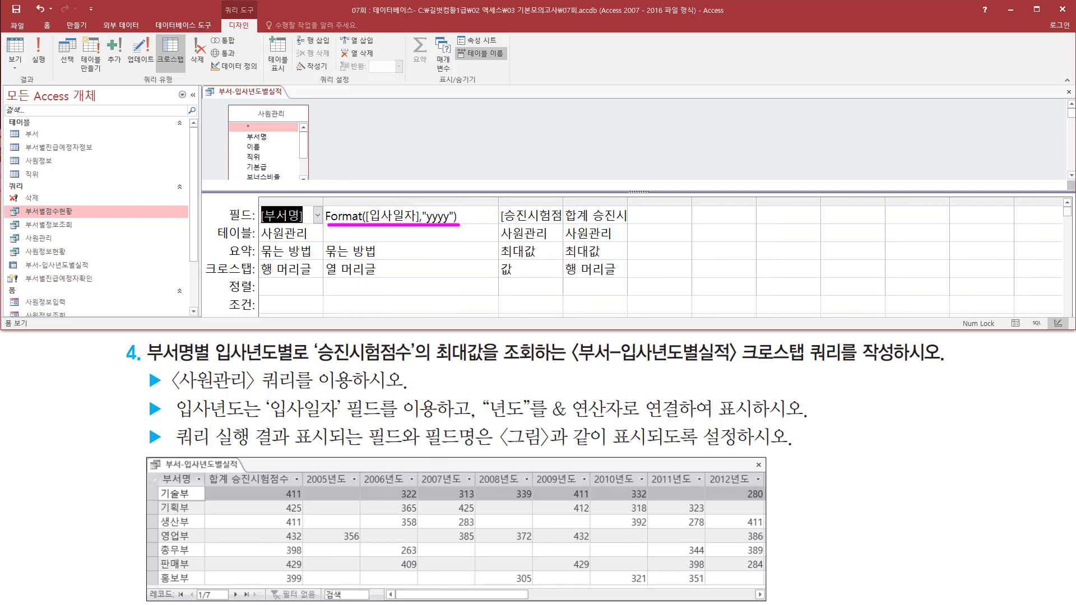
{"action": "left_click", "coordinate": [476, 216]}
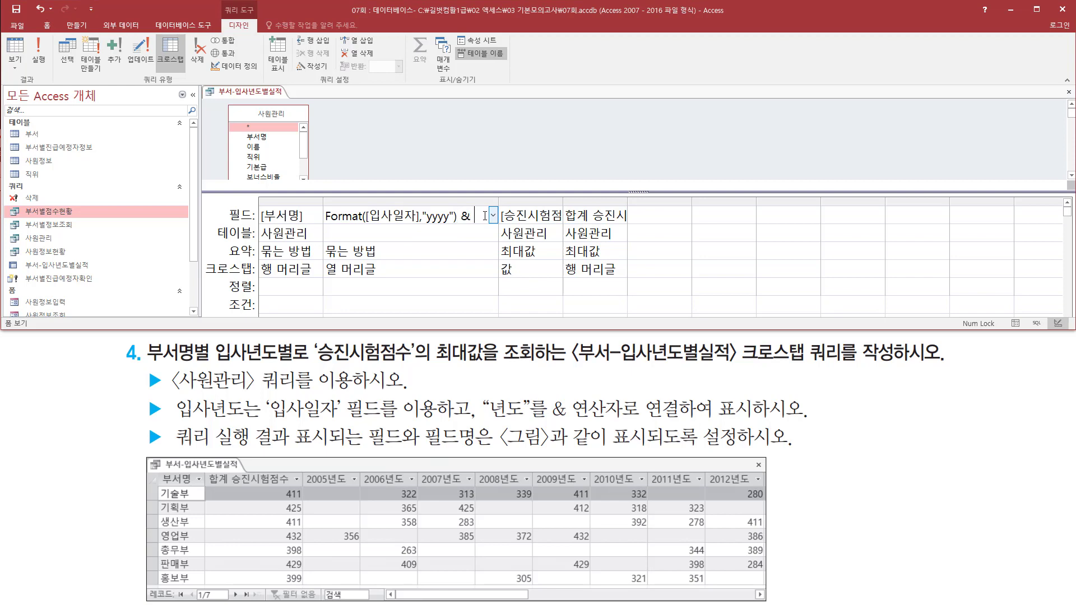
{"action": "type", "text": "& \"sus"}
{"action": "type", "text": "년도"}
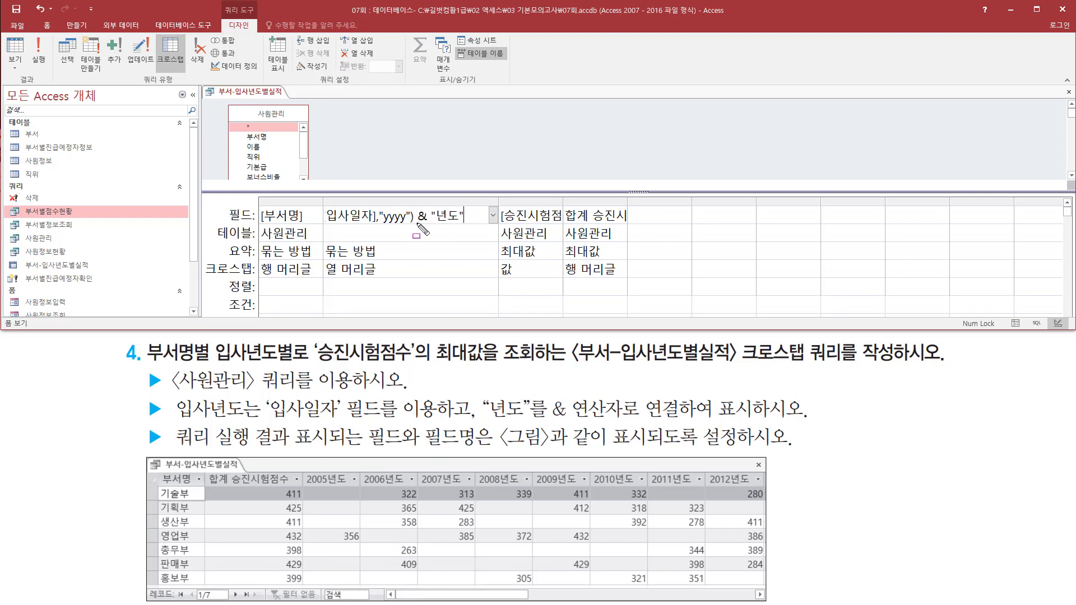
{"action": "left_click_drag", "start_coordinate": [414, 224], "coordinate": [464, 225]}
{"action": "key", "text": "Escape"}
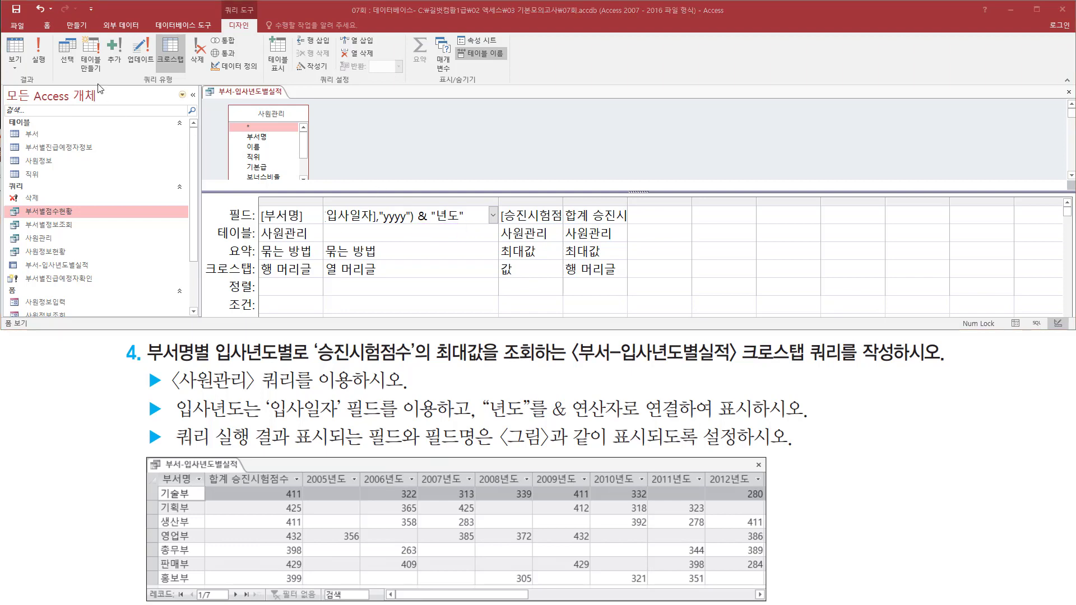
{"action": "left_click", "coordinate": [38, 54]}
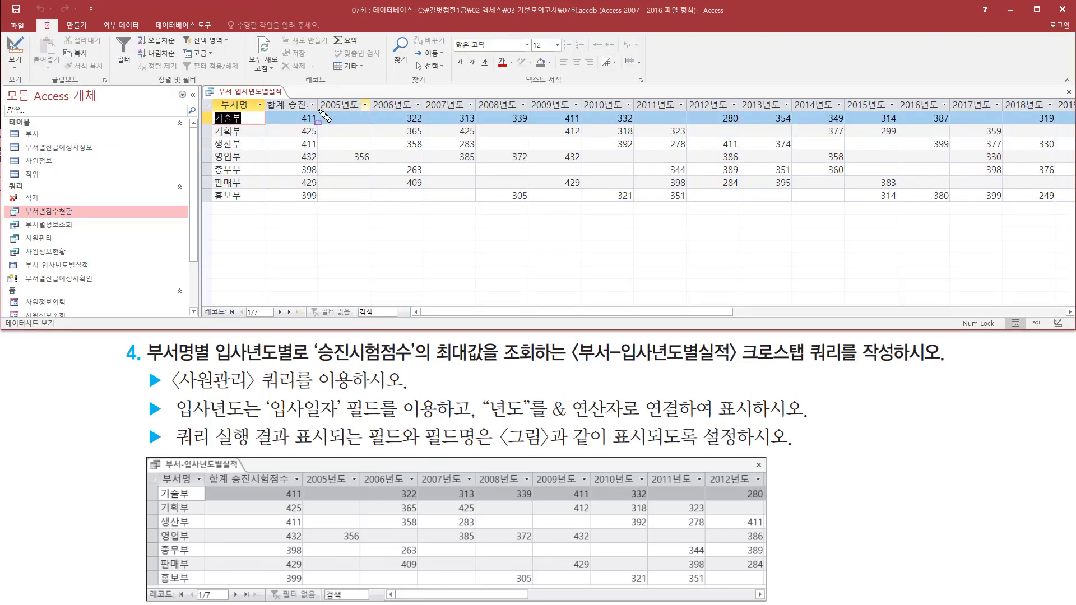
- Check the year headings, 부서명 rows, record count and total column heading against the task's sample figure
{"action": "left_click_drag", "start_coordinate": [320, 111], "coordinate": [1071, 112]}
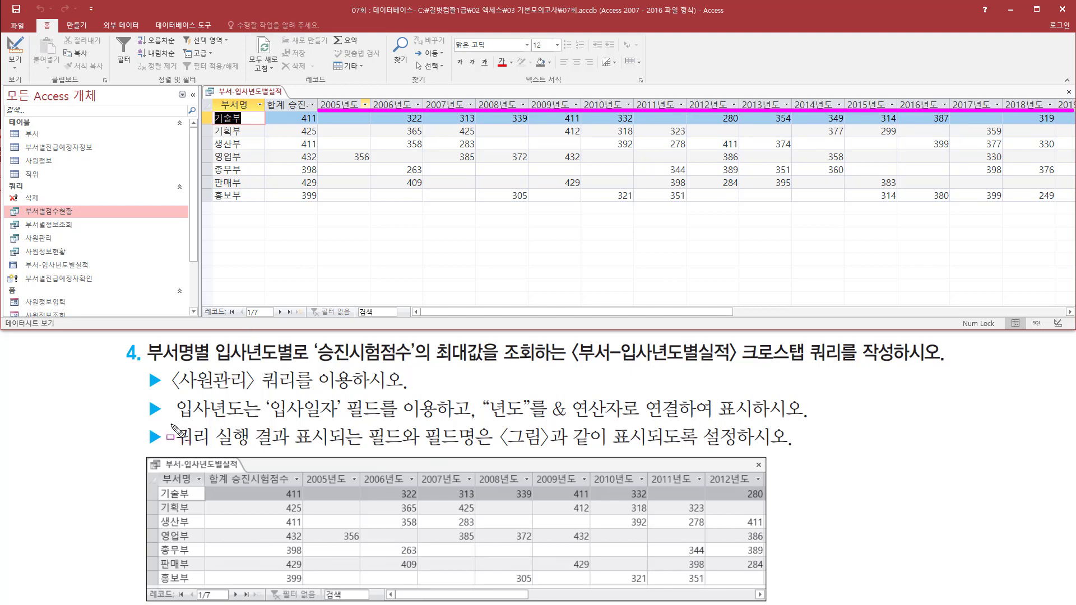
{"action": "mouse_move", "coordinate": [169, 424]}
{"action": "left_mouse_down"}
{"action": "mouse_move", "coordinate": [285, 452]}
{"action": "mouse_move", "coordinate": [787, 449]}
{"action": "left_mouse_up"}
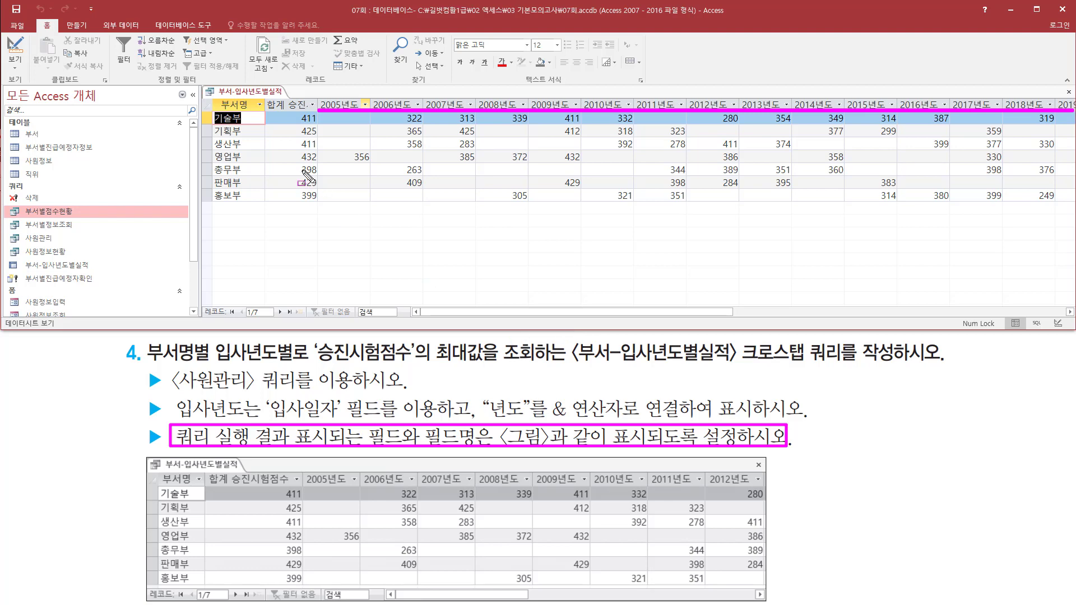
{"action": "key", "text": "Escape"}
{"action": "key", "text": "ctrl+alt+d"}
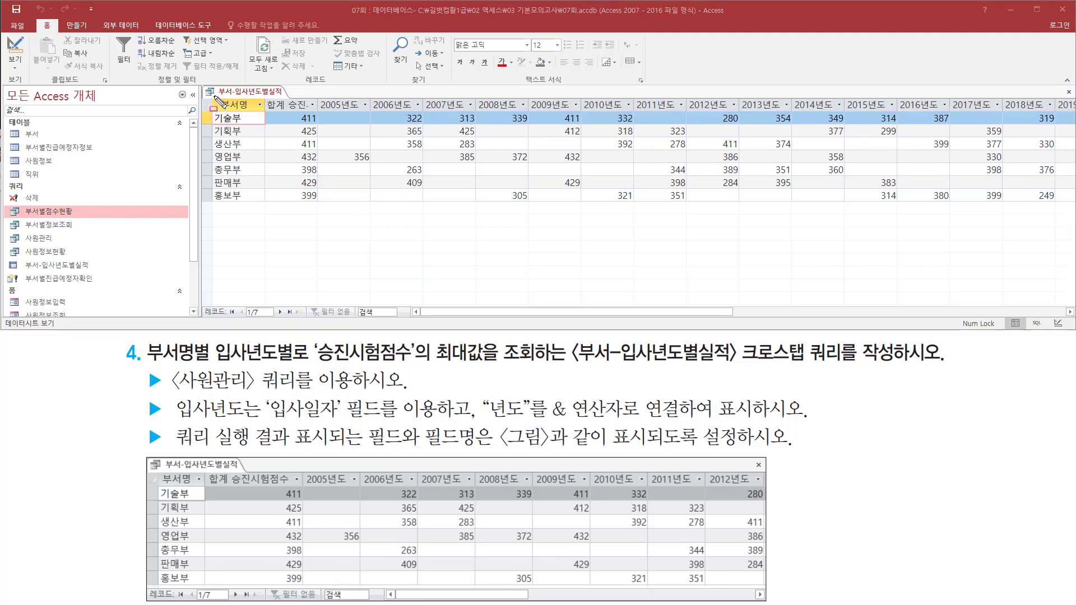
{"action": "mouse_move", "coordinate": [214, 95]}
{"action": "left_mouse_down"}
{"action": "mouse_move", "coordinate": [260, 219]}
{"action": "mouse_move", "coordinate": [261, 204]}
{"action": "left_mouse_up"}
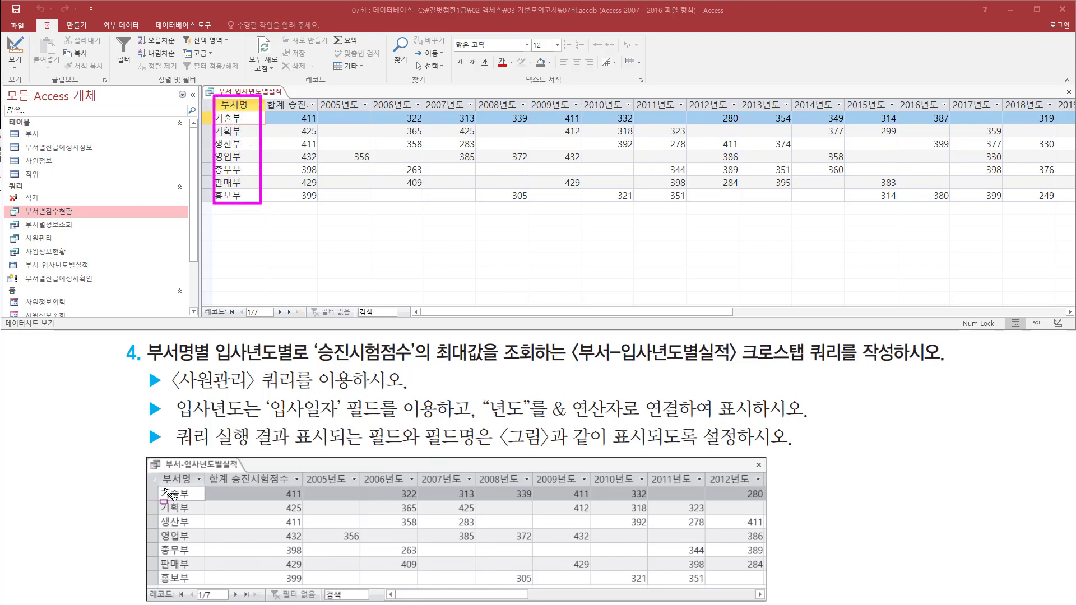
{"action": "mouse_move", "coordinate": [156, 470]}
{"action": "left_mouse_down"}
{"action": "mouse_move", "coordinate": [199, 580]}
{"action": "mouse_move", "coordinate": [191, 585]}
{"action": "mouse_move", "coordinate": [224, 604]}
{"action": "left_mouse_up"}
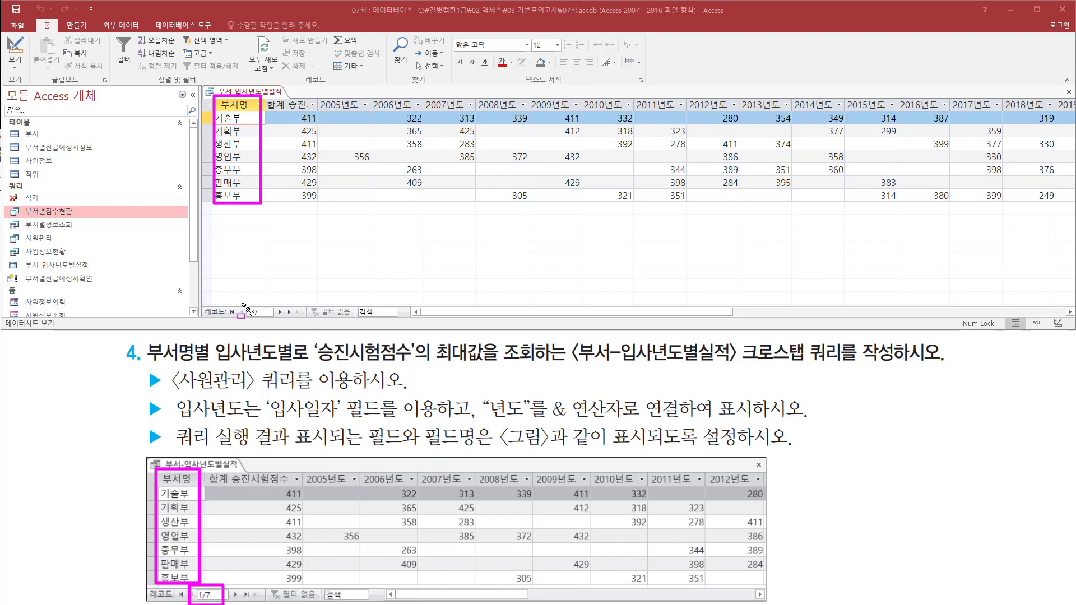
{"action": "left_click_drag", "start_coordinate": [242, 301], "coordinate": [273, 321]}
{"action": "mouse_move", "coordinate": [207, 470]}
{"action": "left_mouse_down"}
{"action": "mouse_move", "coordinate": [229, 488]}
{"action": "mouse_move", "coordinate": [300, 489]}
{"action": "left_mouse_up"}
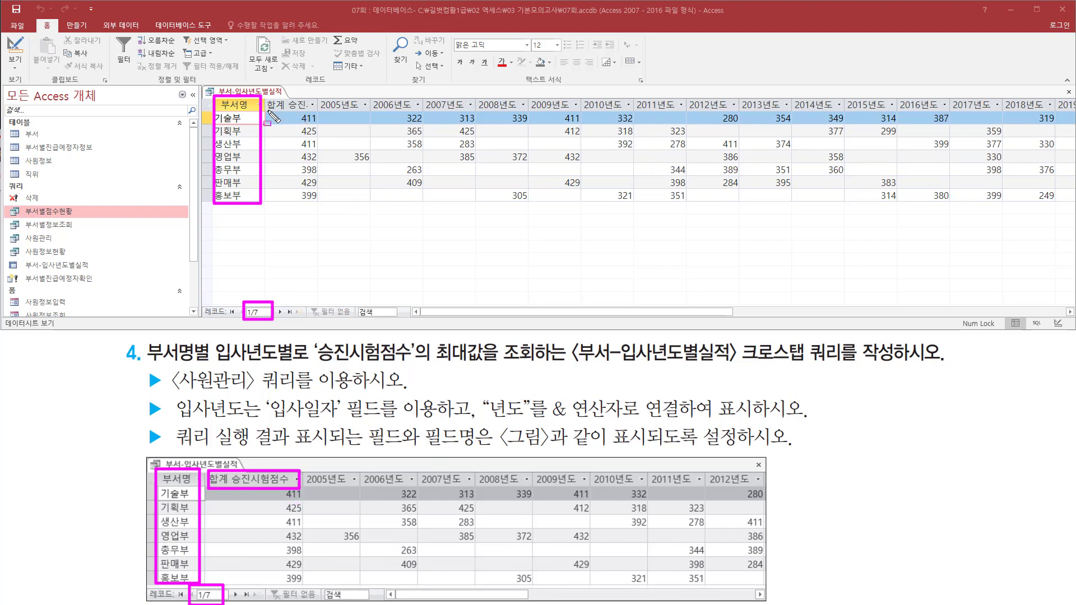
{"action": "left_click_drag", "start_coordinate": [268, 110], "coordinate": [310, 112]}
{"action": "key", "text": "Escape"}
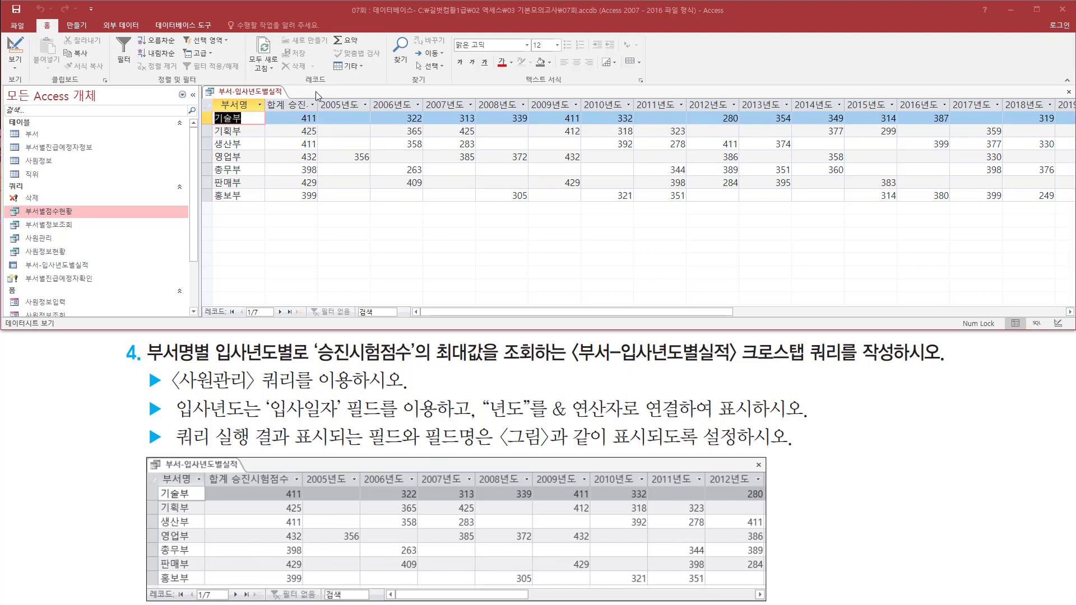
- Widen the 합계 승진시험점수 column to fit its full heading and compare that heading with the sample figure
{"action": "double_click", "coordinate": [317, 104]}
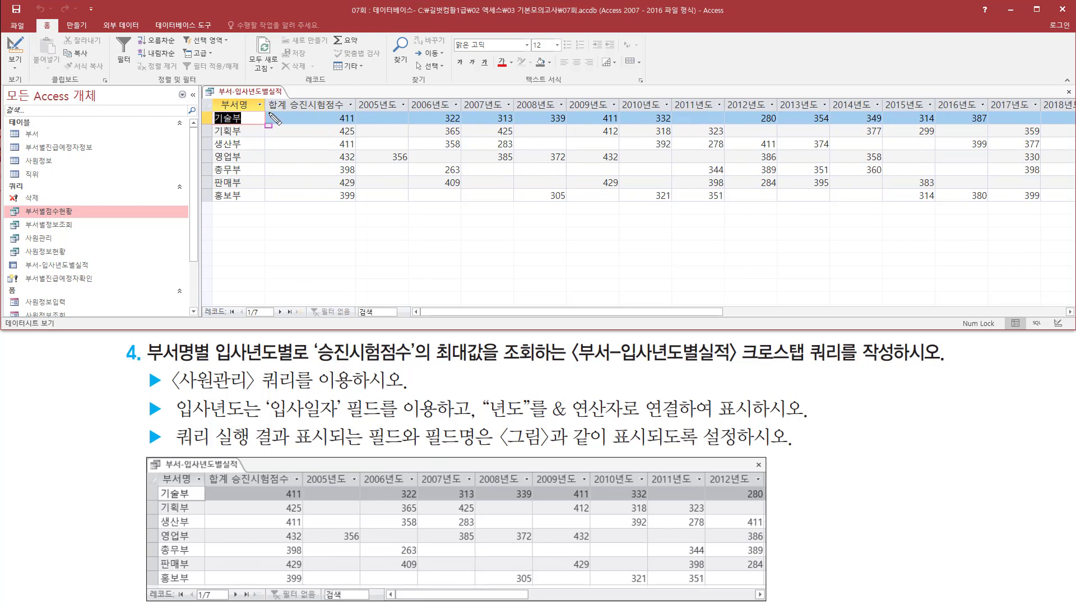
{"action": "left_click_drag", "start_coordinate": [269, 112], "coordinate": [345, 112]}
{"action": "left_click_drag", "start_coordinate": [208, 488], "coordinate": [296, 488]}
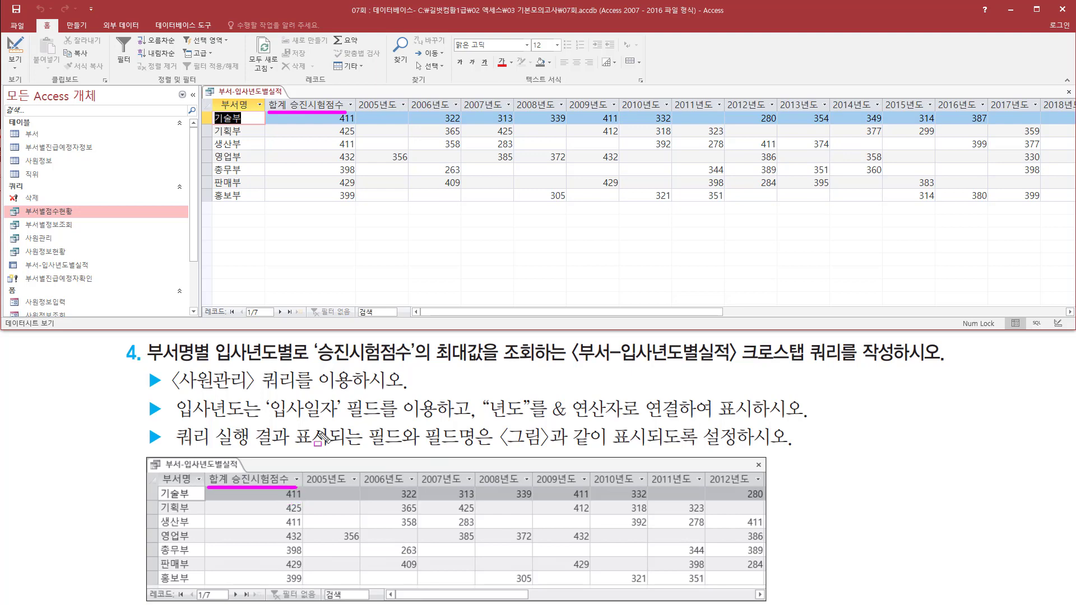
{"action": "key", "text": "Escape"}
- Compare the 합계 승진시험점수 values, year headings and each year's scores by department with the sample figure
{"action": "mouse_move", "coordinate": [336, 112]}
{"action": "left_mouse_down"}
{"action": "mouse_move", "coordinate": [361, 126]}
{"action": "mouse_move", "coordinate": [360, 207]}
{"action": "left_mouse_up"}
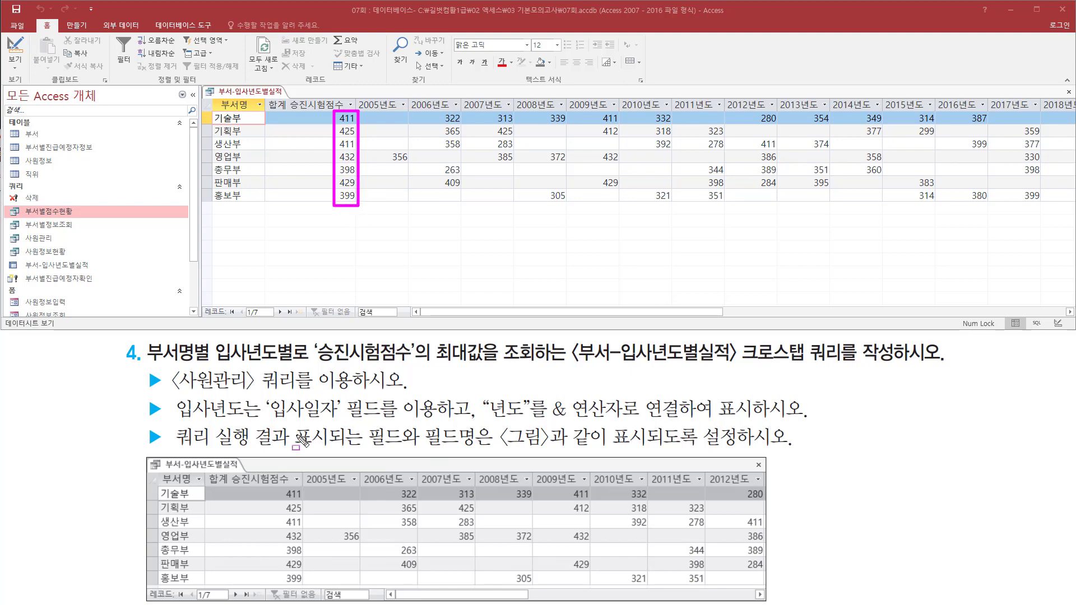
{"action": "left_click_drag", "start_coordinate": [277, 485], "coordinate": [305, 589]}
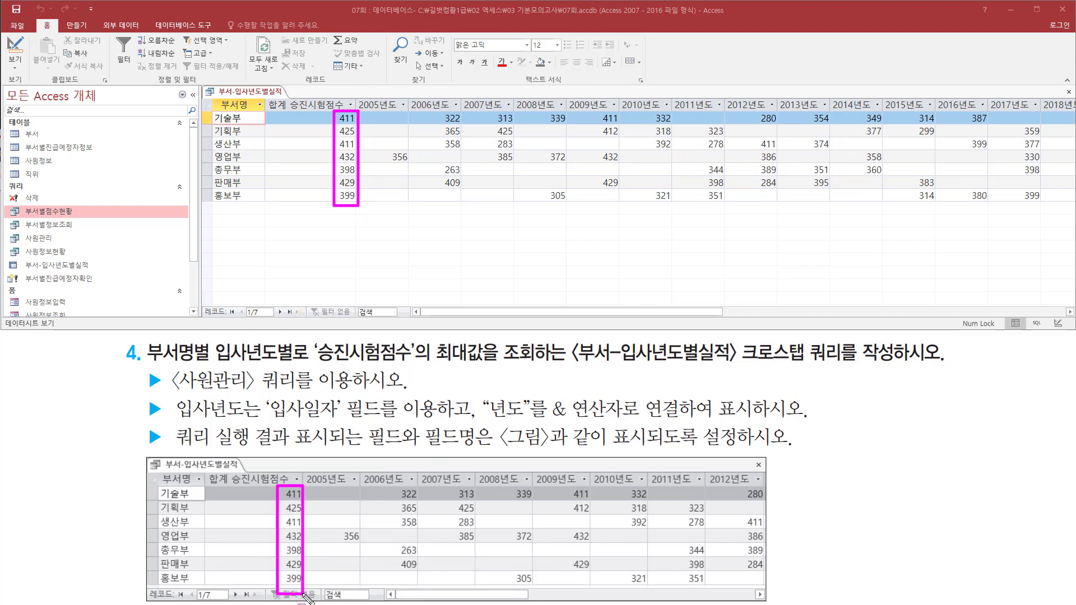
{"action": "key", "text": "Escape"}
{"action": "mouse_move", "coordinate": [309, 476]}
{"action": "left_mouse_down"}
{"action": "mouse_move", "coordinate": [367, 492]}
{"action": "mouse_move", "coordinate": [758, 497]}
{"action": "mouse_move", "coordinate": [761, 486]}
{"action": "left_mouse_up"}
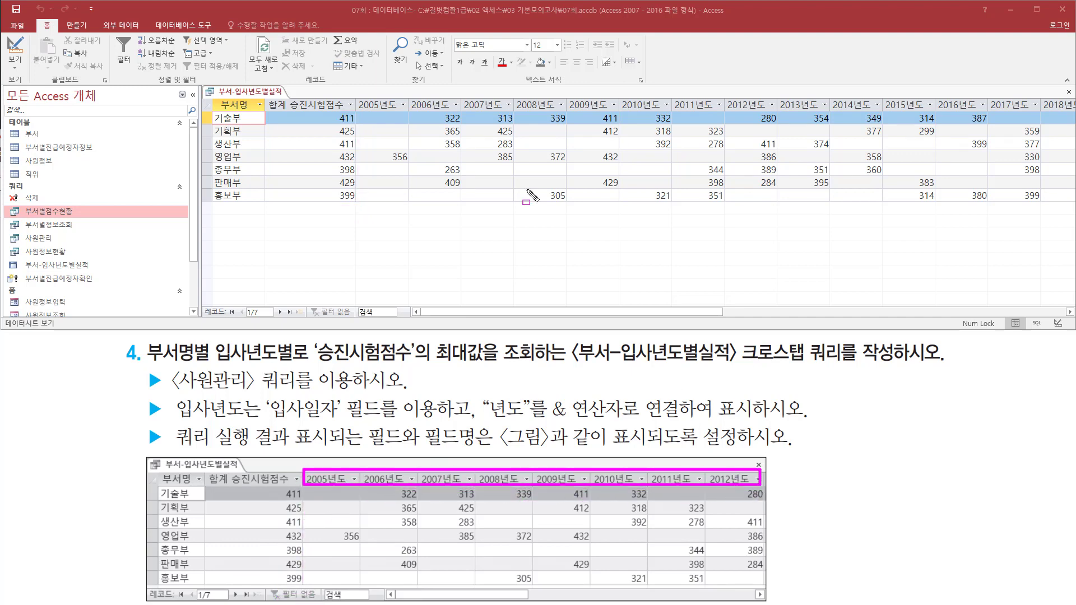
{"action": "mouse_move", "coordinate": [352, 93]}
{"action": "left_mouse_down"}
{"action": "mouse_move", "coordinate": [458, 121]}
{"action": "mouse_move", "coordinate": [1042, 114]}
{"action": "mouse_move", "coordinate": [1067, 128]}
{"action": "mouse_move", "coordinate": [1072, 112]}
{"action": "left_mouse_up"}
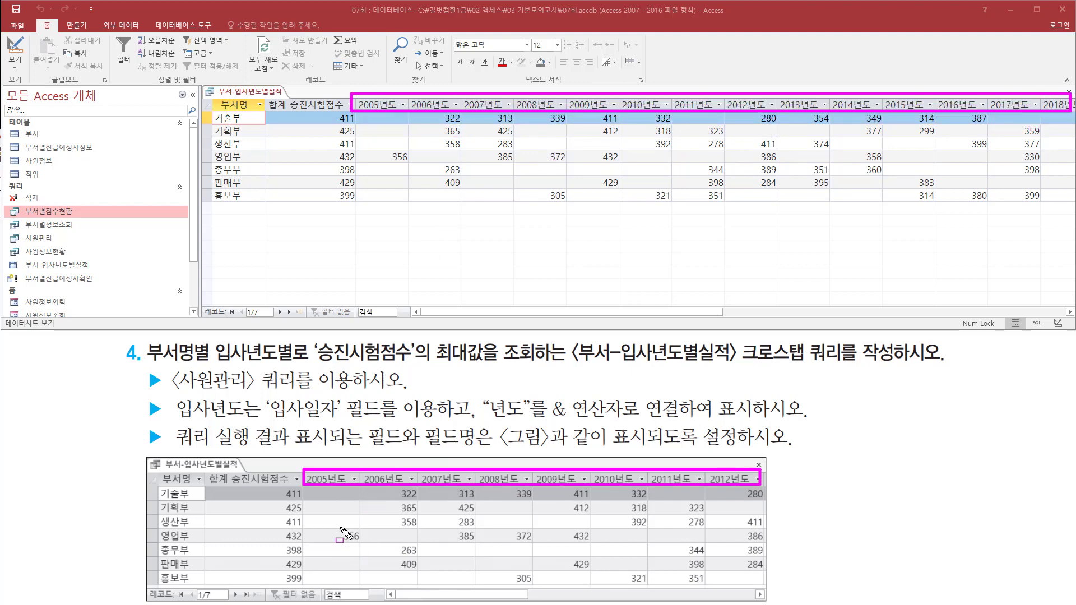
{"action": "left_click_drag", "start_coordinate": [339, 526], "coordinate": [360, 547]}
{"action": "left_click_drag", "start_coordinate": [390, 148], "coordinate": [408, 163]}
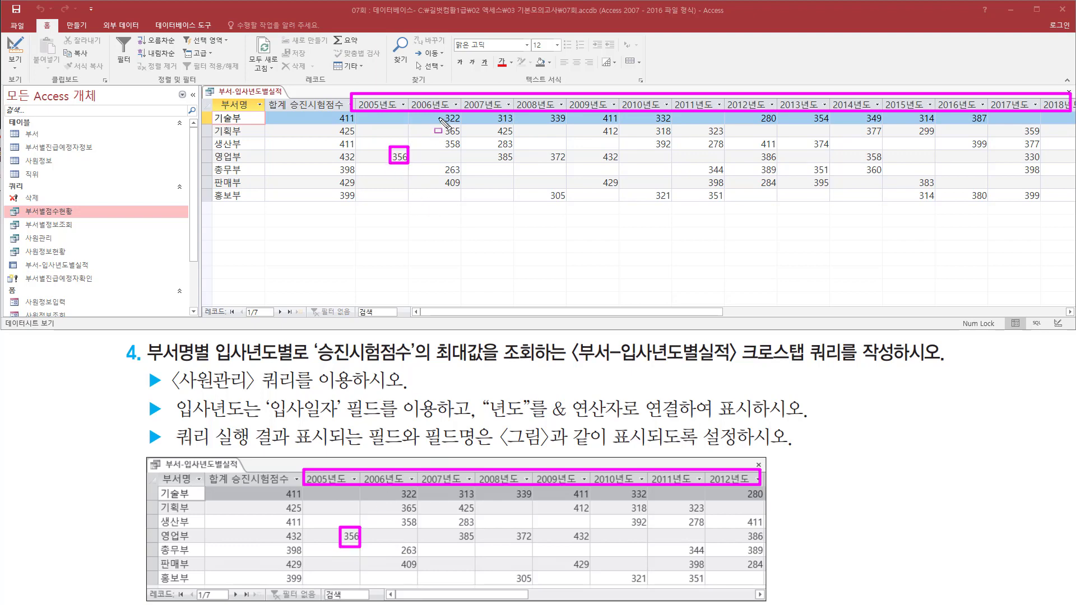
{"action": "mouse_move", "coordinate": [439, 108]}
{"action": "left_mouse_down"}
{"action": "mouse_move", "coordinate": [465, 124]}
{"action": "mouse_move", "coordinate": [465, 205]}
{"action": "left_mouse_up"}
{"action": "left_click_drag", "start_coordinate": [390, 485], "coordinate": [426, 602]}
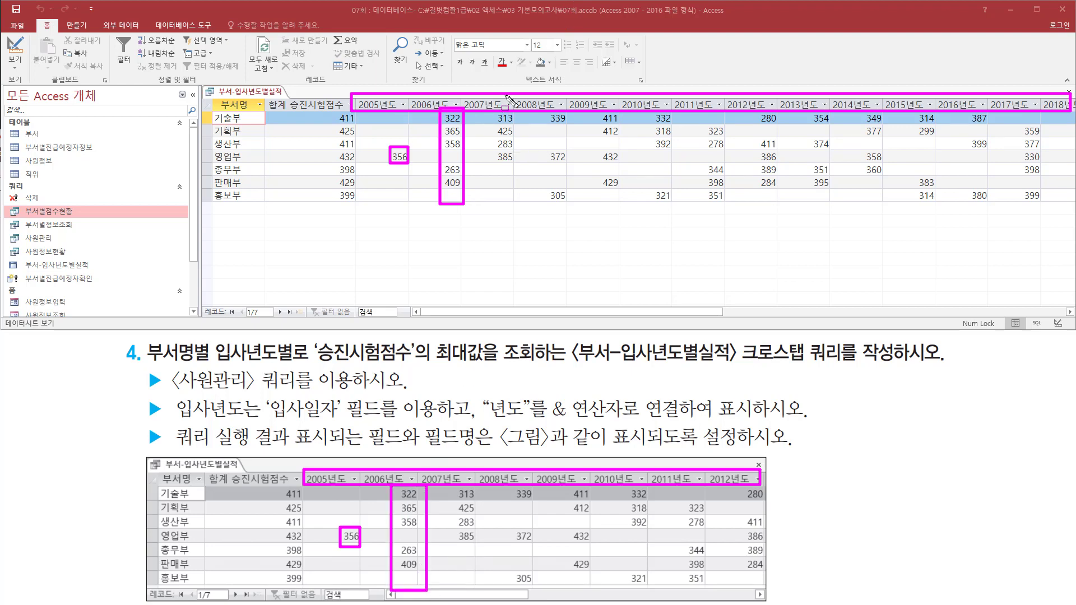
{"action": "left_click_drag", "start_coordinate": [491, 109], "coordinate": [517, 164]}
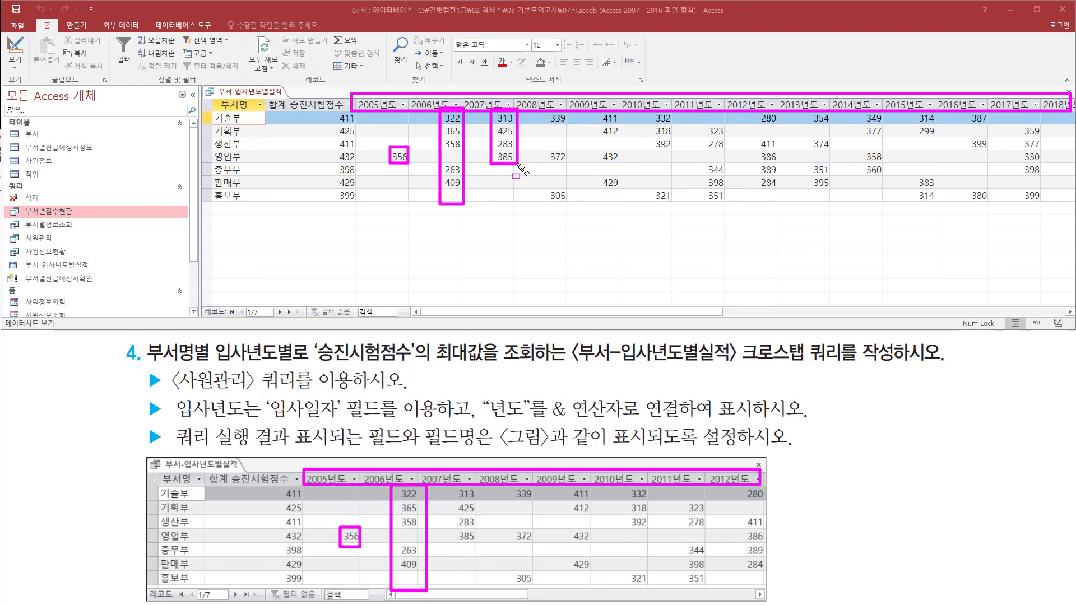
{"action": "left_click_drag", "start_coordinate": [453, 485], "coordinate": [481, 542]}
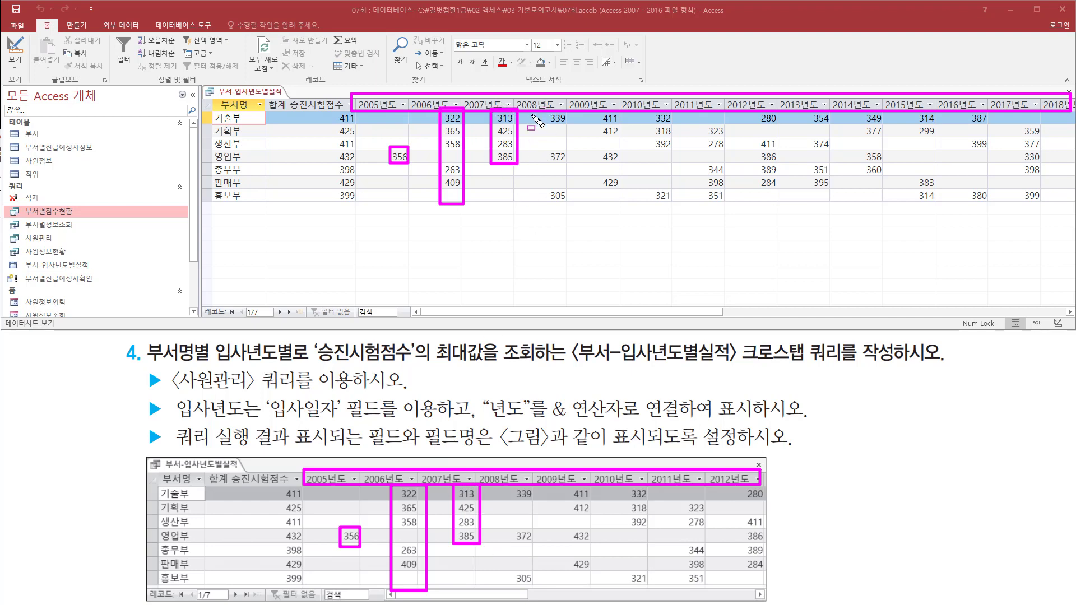
{"action": "mouse_move", "coordinate": [531, 106]}
{"action": "left_mouse_down"}
{"action": "mouse_move", "coordinate": [811, 246]}
{"action": "mouse_move", "coordinate": [1009, 217]}
{"action": "mouse_move", "coordinate": [992, 216]}
{"action": "left_mouse_up"}
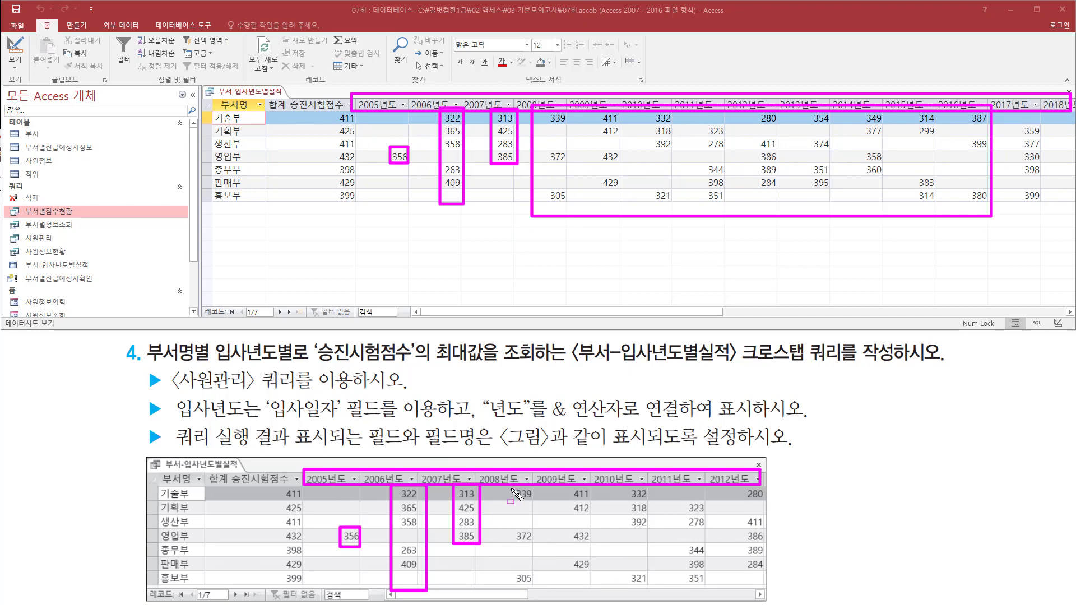
{"action": "mouse_move", "coordinate": [507, 485]}
{"action": "left_mouse_down"}
{"action": "mouse_move", "coordinate": [547, 555]}
{"action": "mouse_move", "coordinate": [770, 601]}
{"action": "left_mouse_up"}
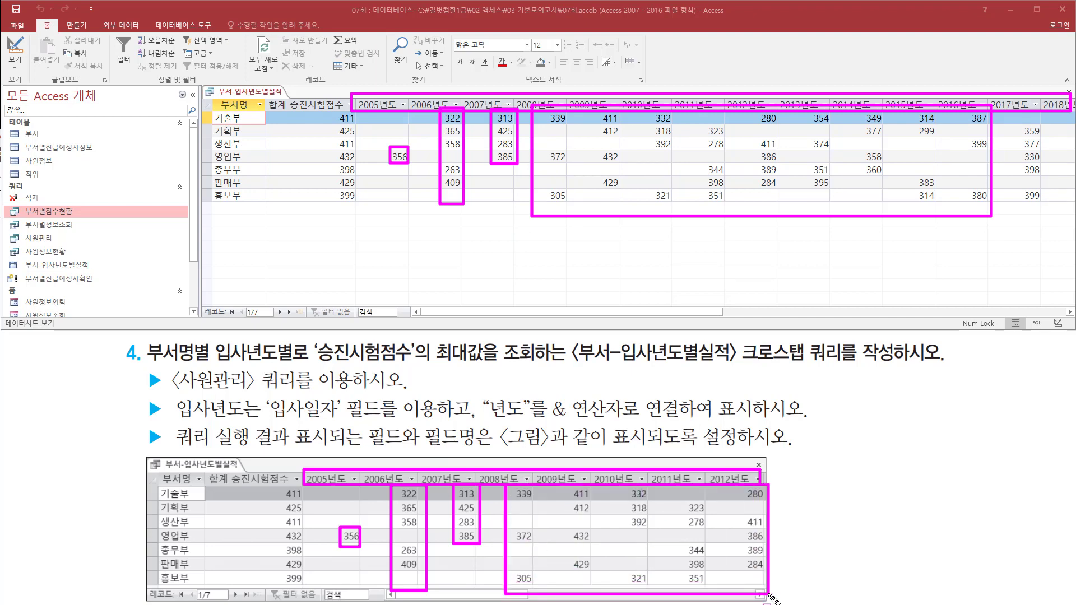
{"action": "left_click_drag", "start_coordinate": [740, 537], "coordinate": [747, 541]}
{"action": "key", "text": "e"}
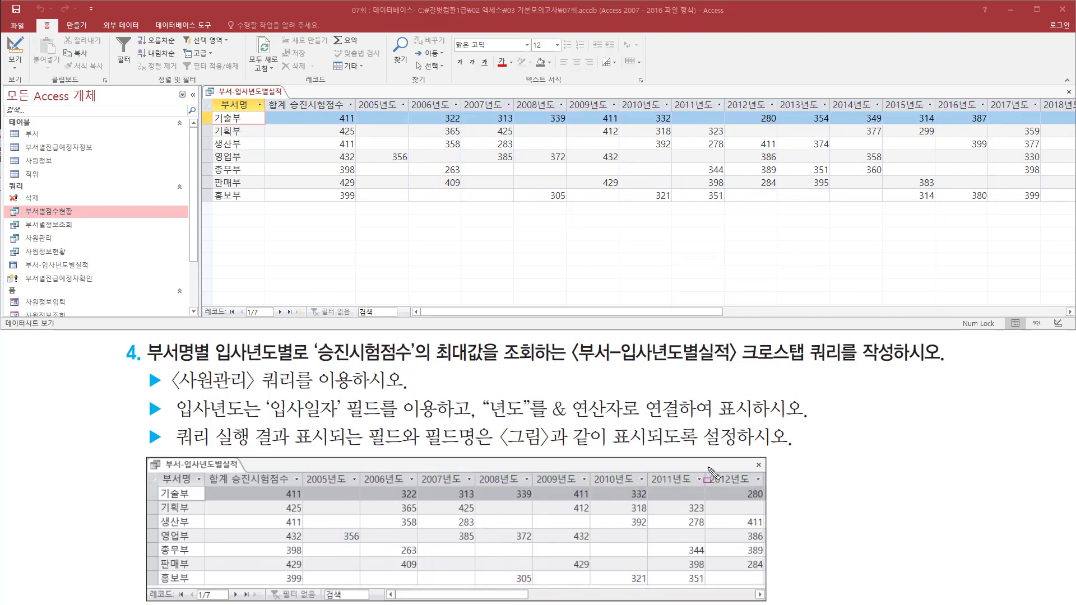
- Compare the 2012년도 column and the later year columns of the crosstab result with the sample figure
{"action": "left_click_drag", "start_coordinate": [706, 467], "coordinate": [758, 486]}
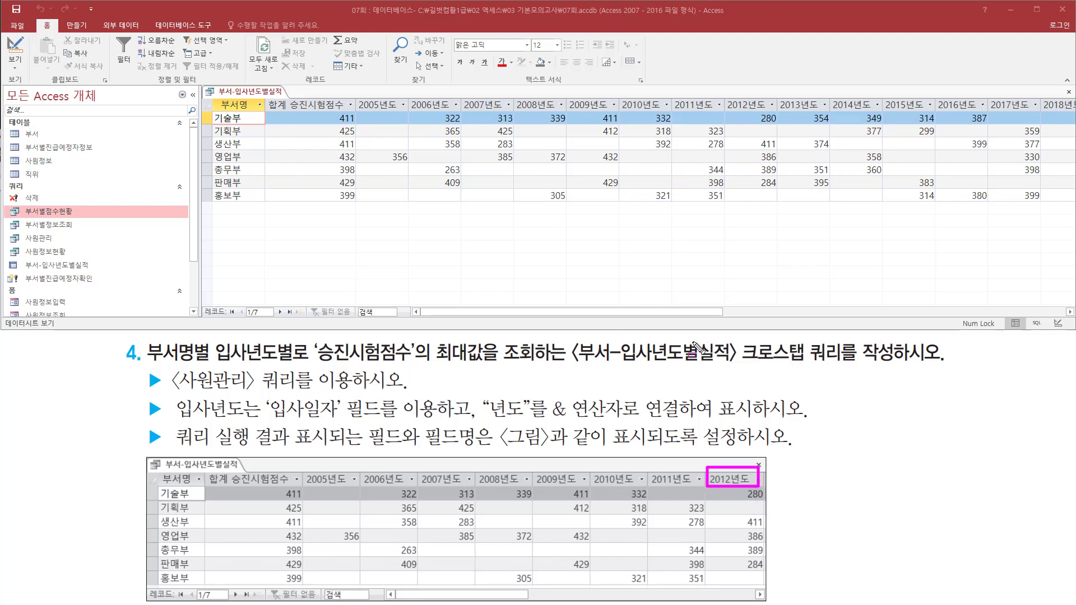
{"action": "mouse_move", "coordinate": [777, 92]}
{"action": "left_mouse_down"}
{"action": "mouse_move", "coordinate": [829, 185]}
{"action": "mouse_move", "coordinate": [1069, 200]}
{"action": "left_mouse_up"}
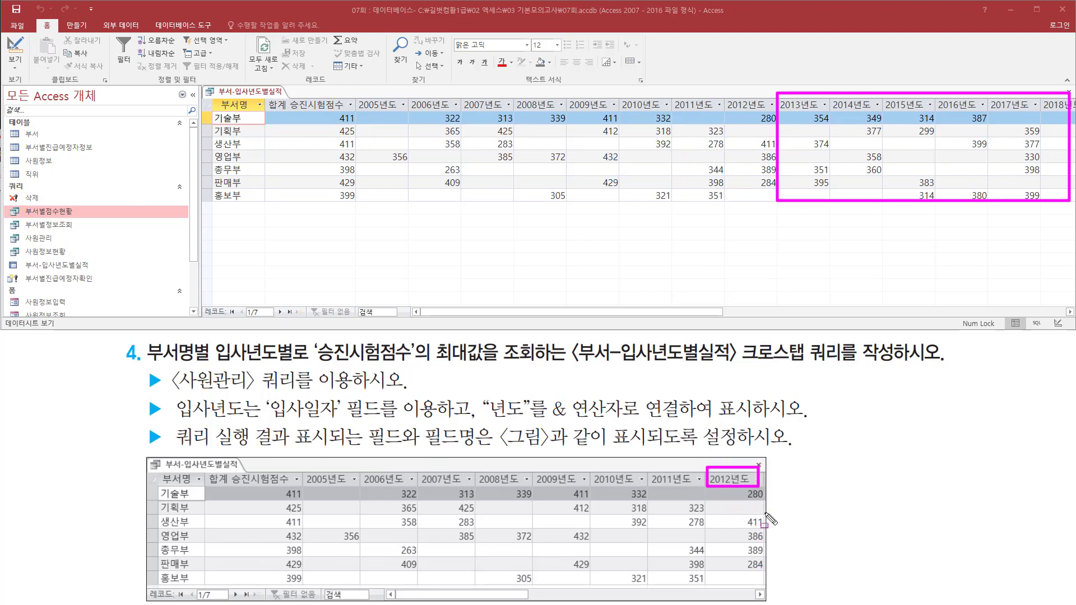
{"action": "key", "text": "Escape"}
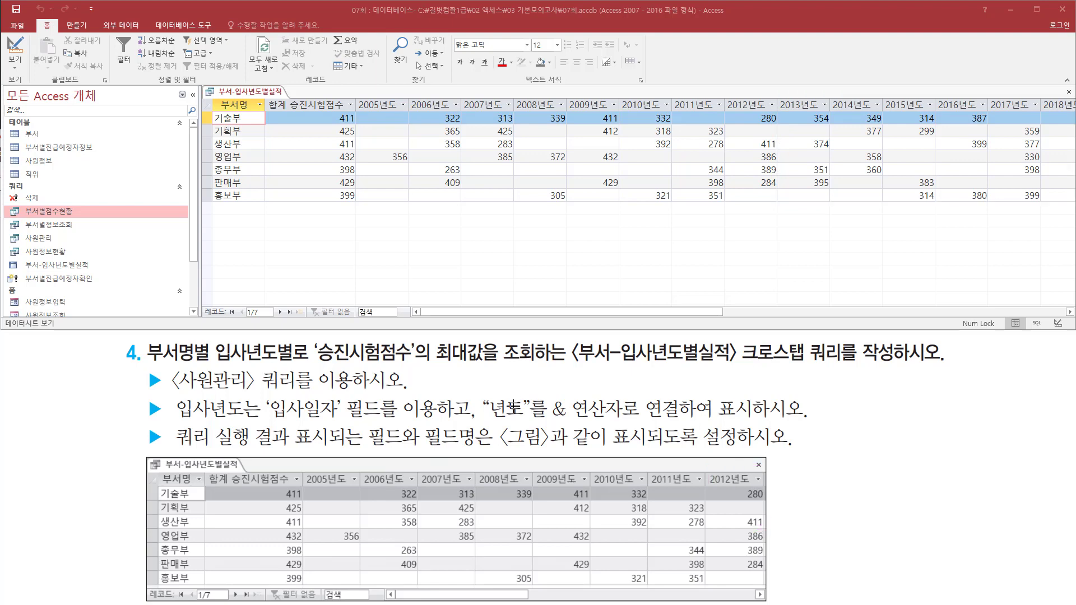
- Close the 부서-입사년도별실적 query and save its design changes
{"action": "right_click", "coordinate": [259, 93]}
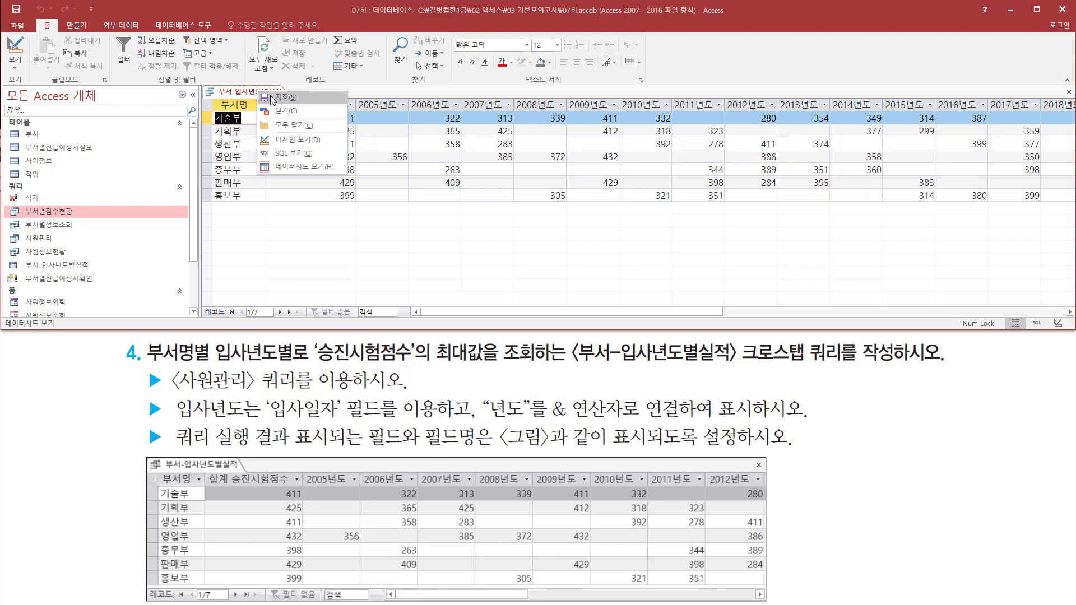
{"action": "left_click", "coordinate": [282, 111]}
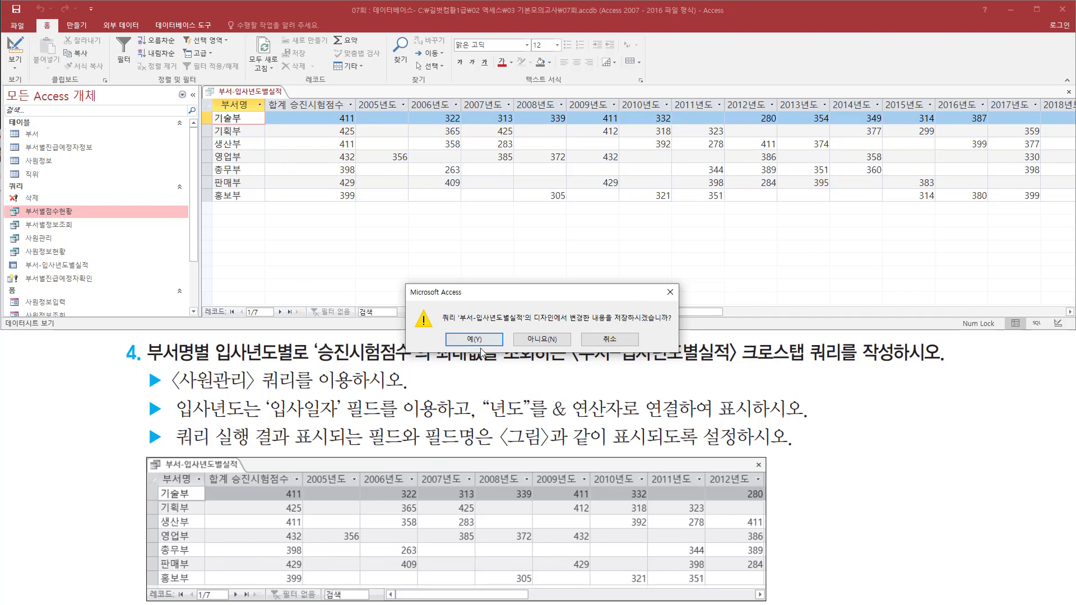
{"action": "left_click", "coordinate": [461, 339]}
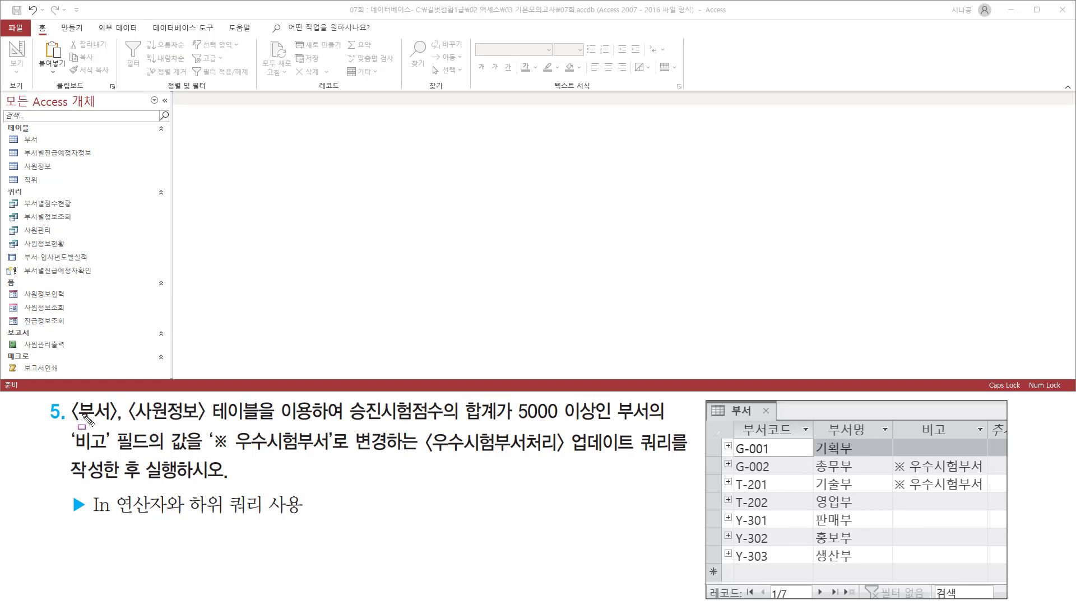
- Read task 5's requirements for the 우수시험부서처리 update query: source tables, 승진시험점수 total condition, 비고 field and its new value
{"action": "mouse_move", "coordinate": [68, 398]}
{"action": "left_mouse_down"}
{"action": "mouse_move", "coordinate": [112, 424]}
{"action": "mouse_move", "coordinate": [439, 424]}
{"action": "left_mouse_up"}
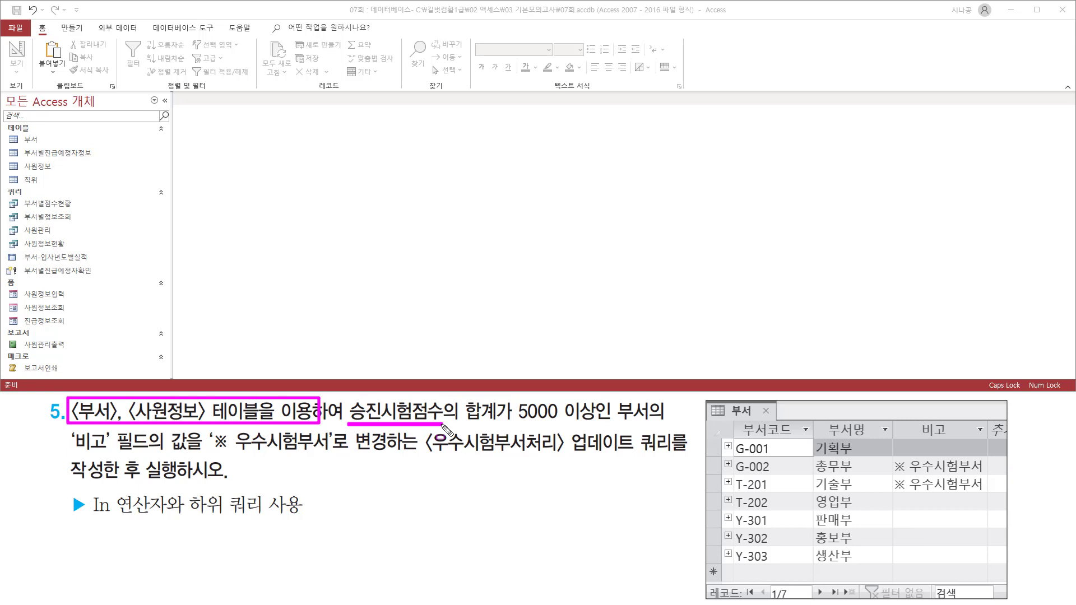
{"action": "mouse_move", "coordinate": [462, 396]}
{"action": "left_mouse_down"}
{"action": "mouse_move", "coordinate": [481, 425]}
{"action": "mouse_move", "coordinate": [674, 425]}
{"action": "left_mouse_up"}
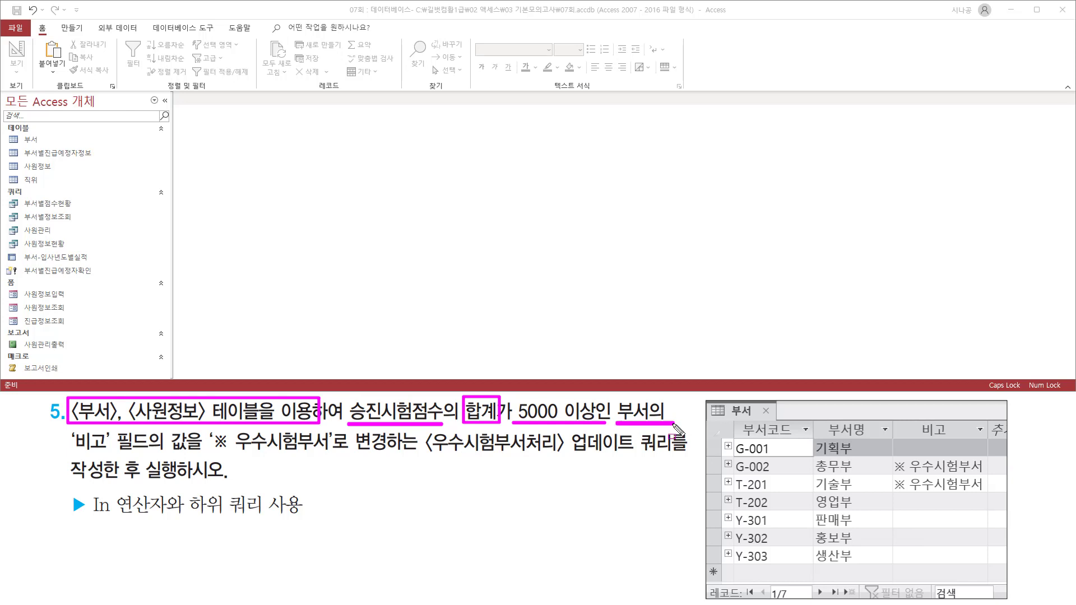
{"action": "mouse_move", "coordinate": [71, 431]}
{"action": "left_mouse_down"}
{"action": "mouse_move", "coordinate": [71, 440]}
{"action": "mouse_move", "coordinate": [150, 455]}
{"action": "left_mouse_up"}
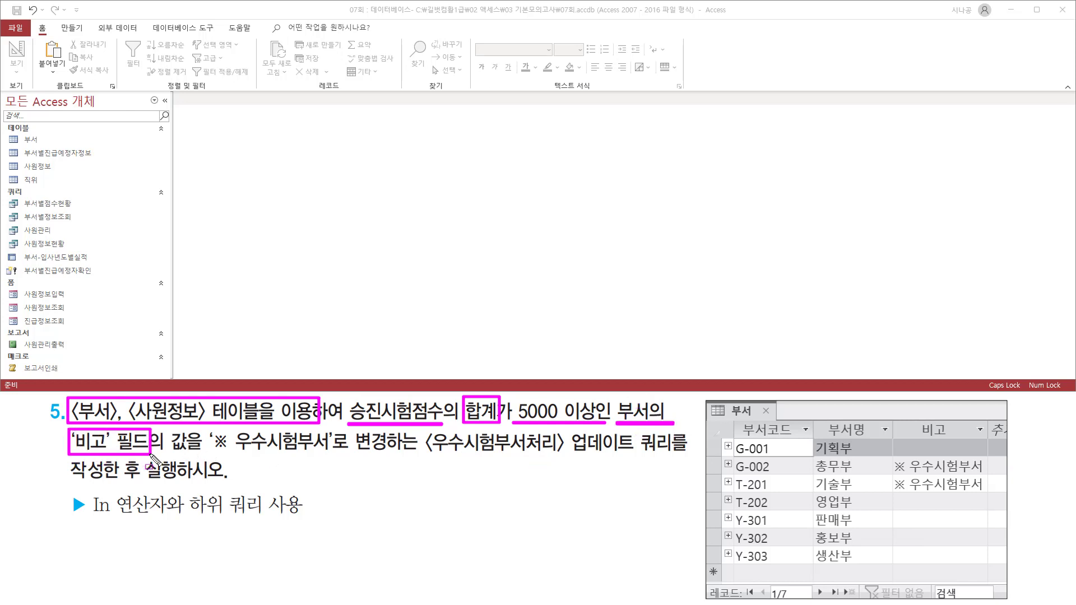
{"action": "mouse_move", "coordinate": [211, 450]}
{"action": "left_mouse_down"}
{"action": "mouse_move", "coordinate": [395, 463]}
{"action": "mouse_move", "coordinate": [500, 455]}
{"action": "left_mouse_up"}
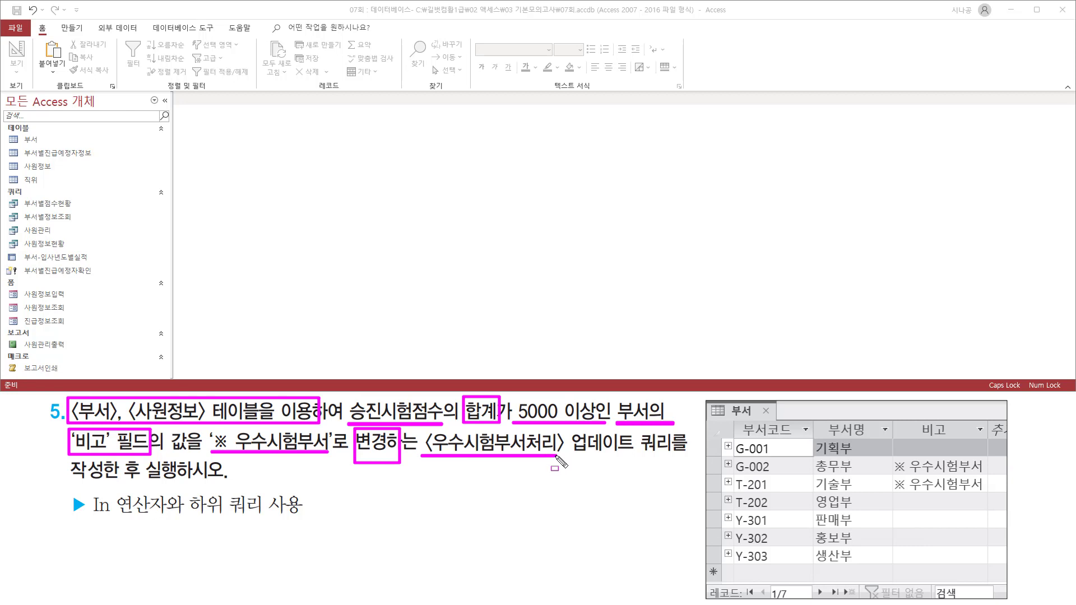
{"action": "mouse_move", "coordinate": [569, 430]}
{"action": "left_mouse_down"}
{"action": "mouse_move", "coordinate": [593, 458]}
{"action": "mouse_move", "coordinate": [683, 461]}
{"action": "left_mouse_up"}
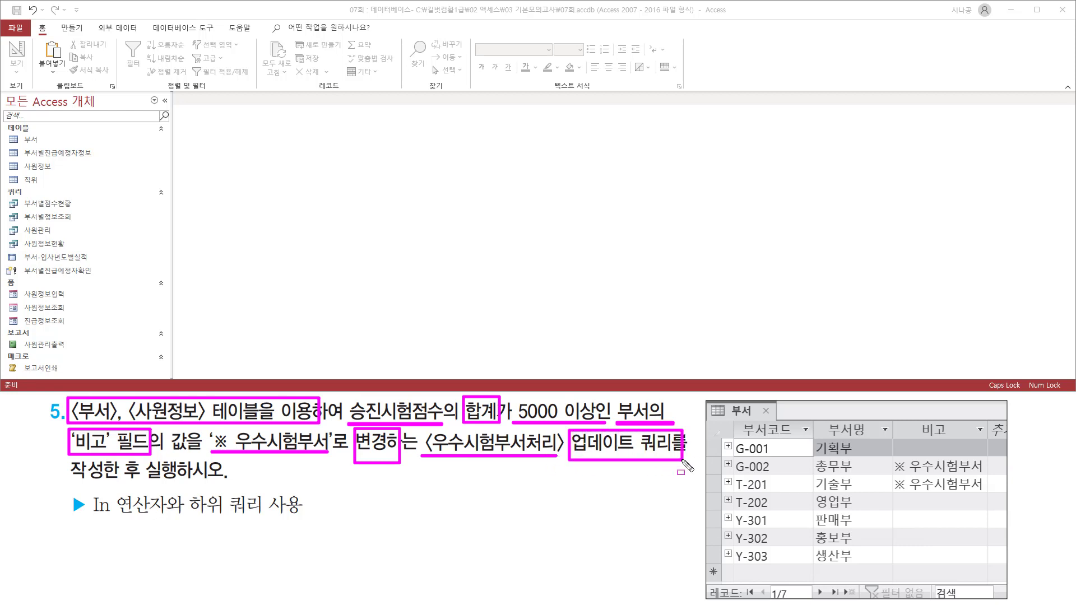
{"action": "left_click_drag", "start_coordinate": [72, 481], "coordinate": [217, 482]}
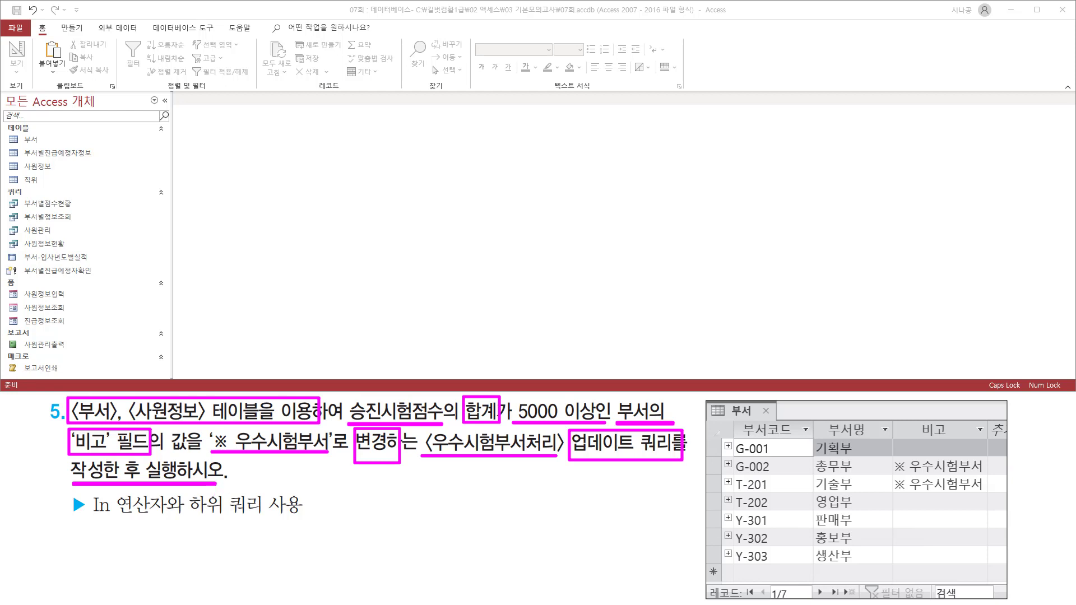
- Relate task 5's update value and 5000-or-more total condition to the departments and 비고 values in the sample 부서 table
{"action": "mouse_move", "coordinate": [614, 432]}
{"action": "left_mouse_down"}
{"action": "mouse_move", "coordinate": [628, 450]}
{"action": "mouse_move", "coordinate": [662, 415]}
{"action": "left_mouse_up"}
{"action": "left_click_drag", "start_coordinate": [107, 435], "coordinate": [123, 427]}
{"action": "left_click_drag", "start_coordinate": [214, 452], "coordinate": [275, 452]}
{"action": "left_click_drag", "start_coordinate": [274, 468], "coordinate": [329, 448]}
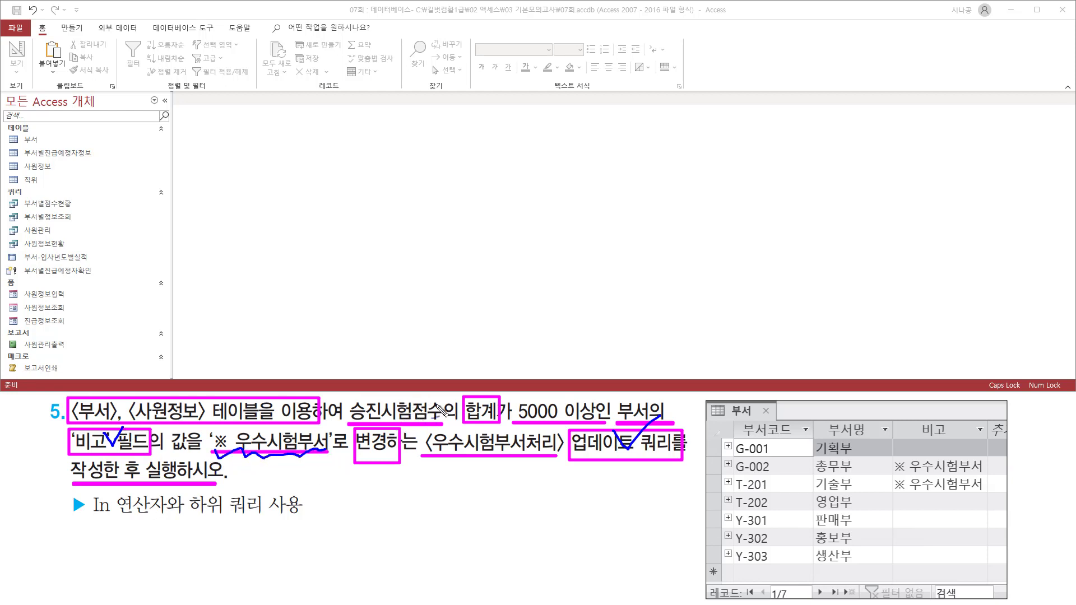
{"action": "mouse_move", "coordinate": [453, 400]}
{"action": "left_mouse_down"}
{"action": "mouse_move", "coordinate": [463, 418]}
{"action": "mouse_move", "coordinate": [484, 401]}
{"action": "left_mouse_up"}
{"action": "left_click_drag", "start_coordinate": [581, 415], "coordinate": [595, 395]}
{"action": "mouse_move", "coordinate": [650, 422]}
{"action": "left_mouse_down"}
{"action": "mouse_move", "coordinate": [629, 396]}
{"action": "mouse_move", "coordinate": [660, 422]}
{"action": "mouse_move", "coordinate": [640, 427]}
{"action": "left_mouse_up"}
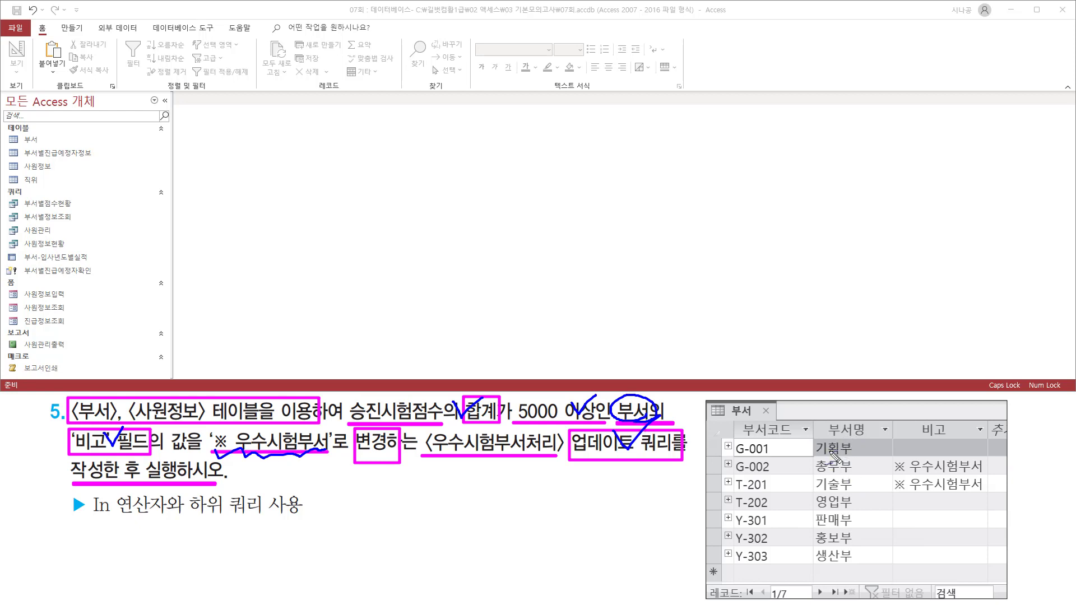
{"action": "mouse_move", "coordinate": [825, 463]}
{"action": "left_mouse_down"}
{"action": "mouse_move", "coordinate": [810, 471]}
{"action": "mouse_move", "coordinate": [810, 562]}
{"action": "left_mouse_up"}
{"action": "left_click_drag", "start_coordinate": [804, 572], "coordinate": [811, 570]}
{"action": "left_click_drag", "start_coordinate": [890, 464], "coordinate": [892, 488]}
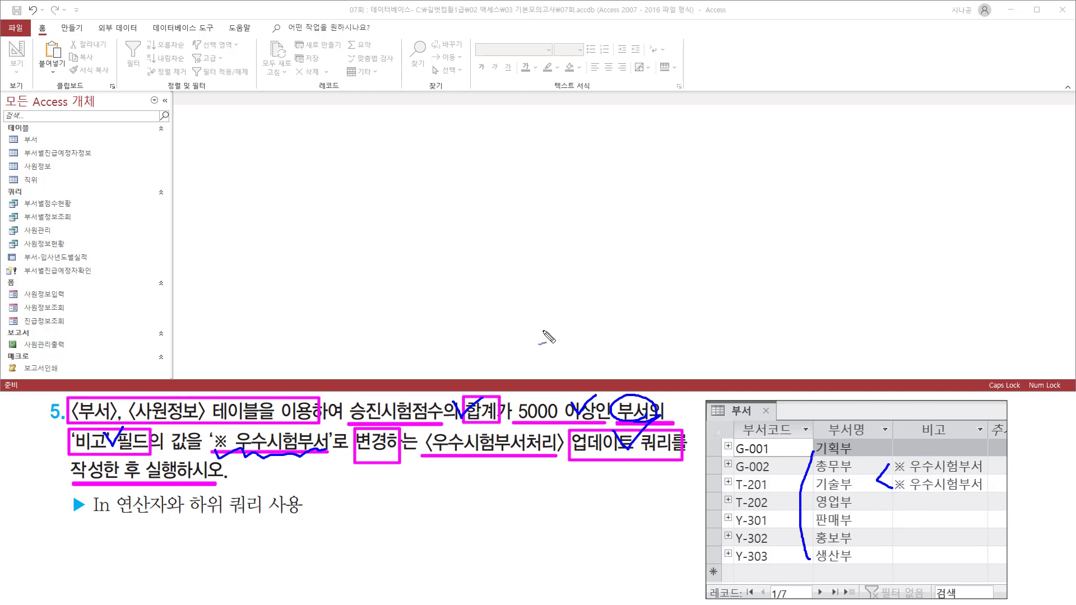
{"action": "key", "text": "Escape"}
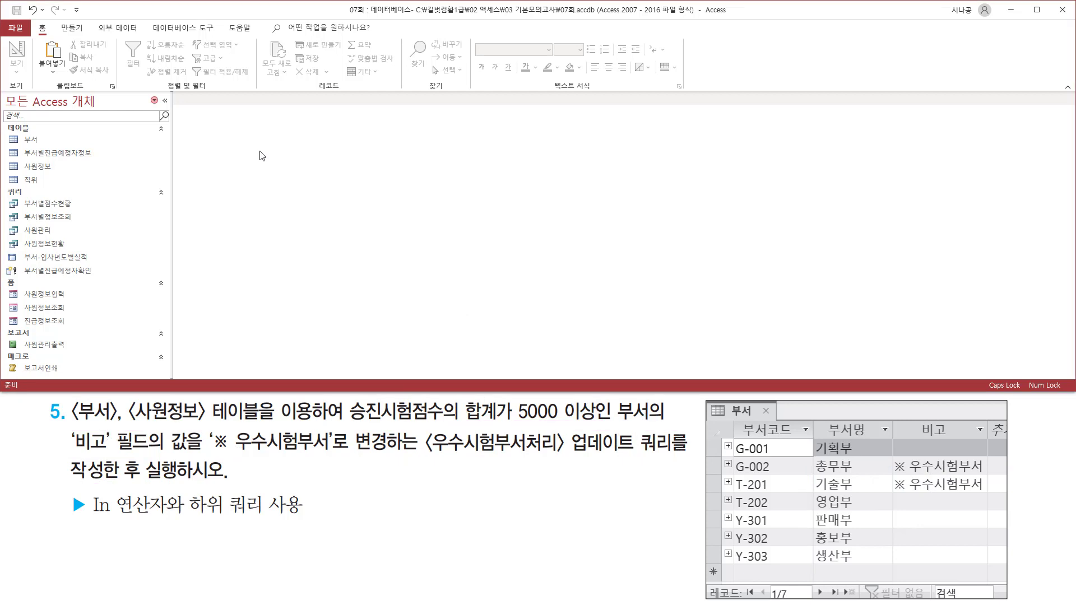
- Create a new query in design view
{"action": "left_click", "coordinate": [72, 31]}
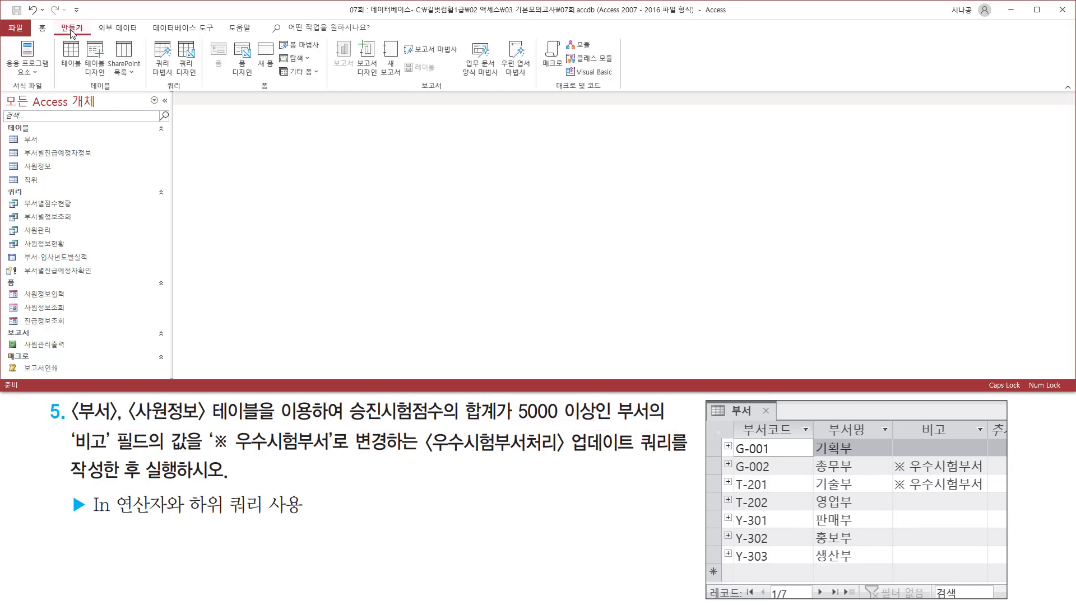
{"action": "left_click_drag", "start_coordinate": [58, 21], "coordinate": [90, 37]}
{"action": "left_click_drag", "start_coordinate": [169, 37], "coordinate": [208, 92]}
{"action": "key", "text": "Escape"}
{"action": "left_click", "coordinate": [190, 61]}
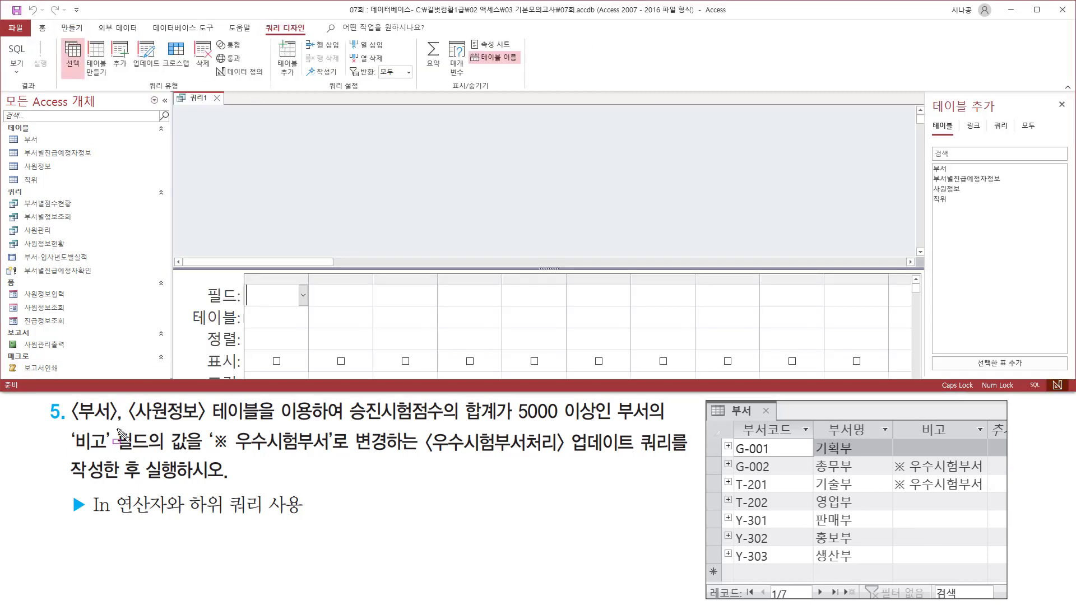
- Add the 부서 and 사원정보 tables named in the task to the new query
{"action": "mouse_move", "coordinate": [68, 399]}
{"action": "left_mouse_down"}
{"action": "mouse_move", "coordinate": [118, 422]}
{"action": "mouse_move", "coordinate": [336, 427]}
{"action": "mouse_move", "coordinate": [316, 428]}
{"action": "left_mouse_up"}
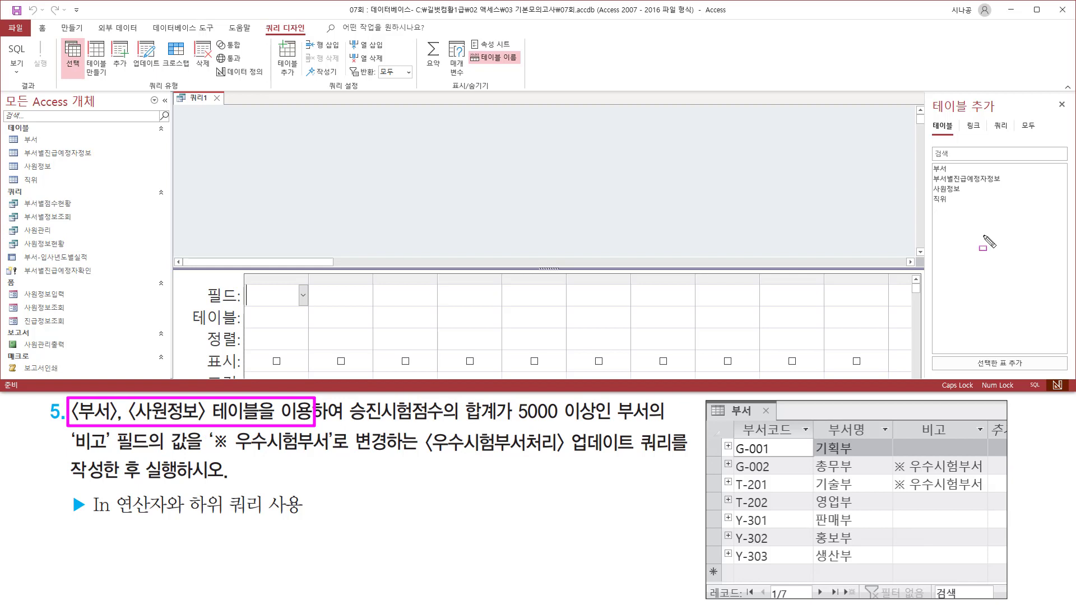
{"action": "key", "text": "Escape"}
{"action": "left_click", "coordinate": [955, 170]}
{"action": "double_click", "coordinate": [951, 169]}
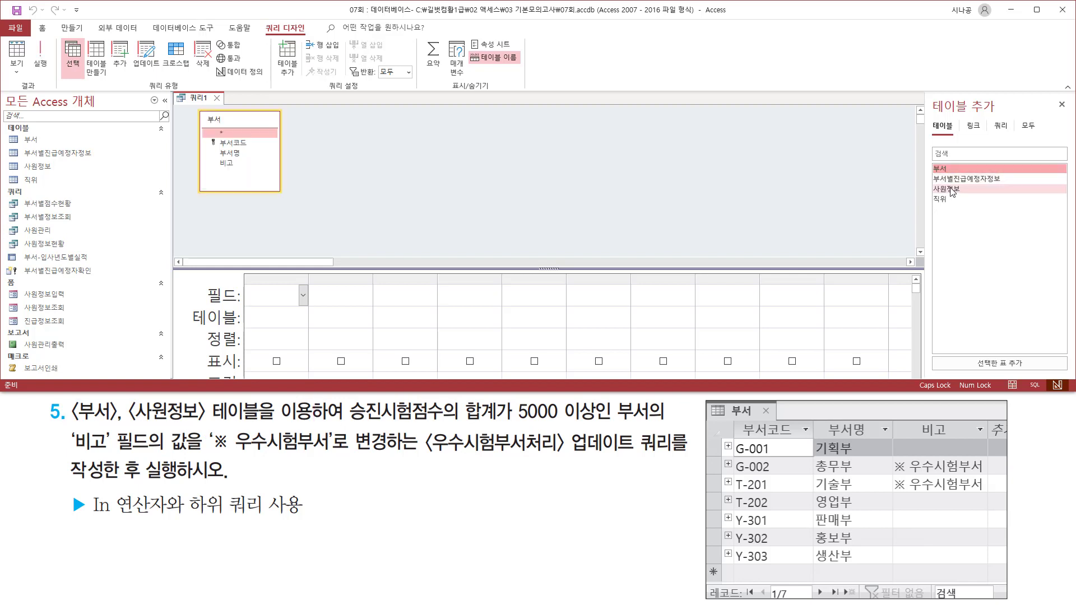
{"action": "left_click", "coordinate": [954, 190]}
{"action": "double_click", "coordinate": [956, 191]}
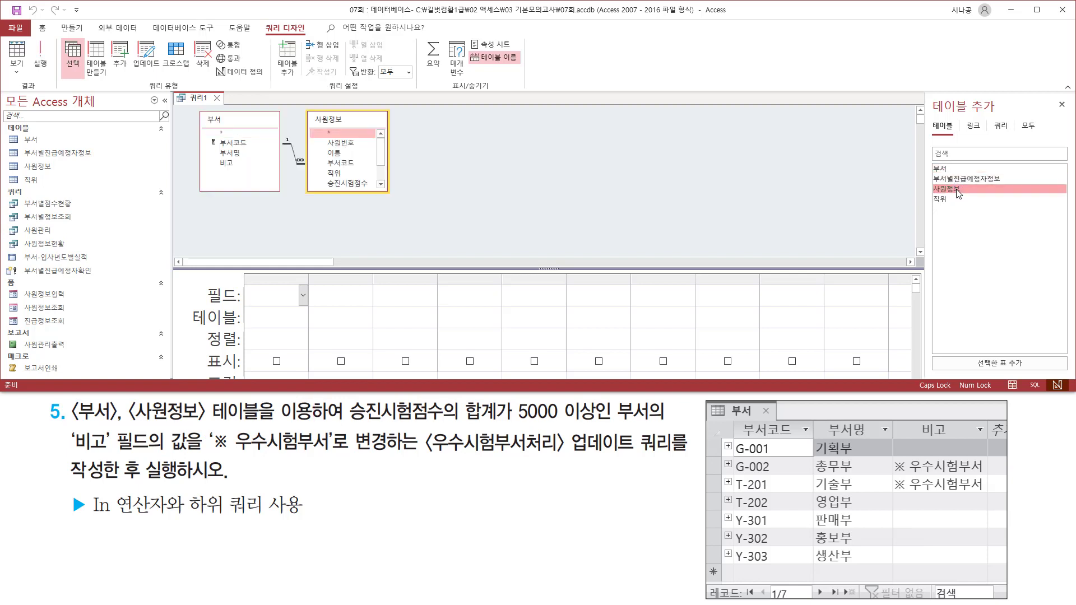
- Examine the 부서코드 relationship between 부서 and 사원정보, and the sample 부서 table's 비고 column
{"action": "mouse_move", "coordinate": [194, 109]}
{"action": "left_mouse_down"}
{"action": "mouse_move", "coordinate": [208, 157]}
{"action": "mouse_move", "coordinate": [399, 200]}
{"action": "left_mouse_up"}
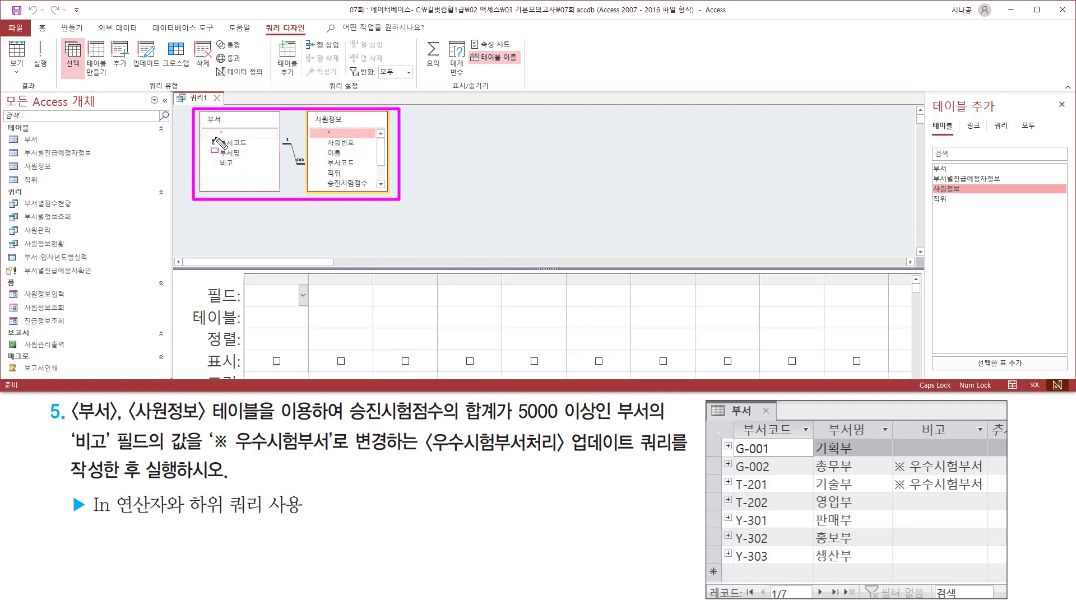
{"action": "left_click_drag", "start_coordinate": [278, 132], "coordinate": [307, 180]}
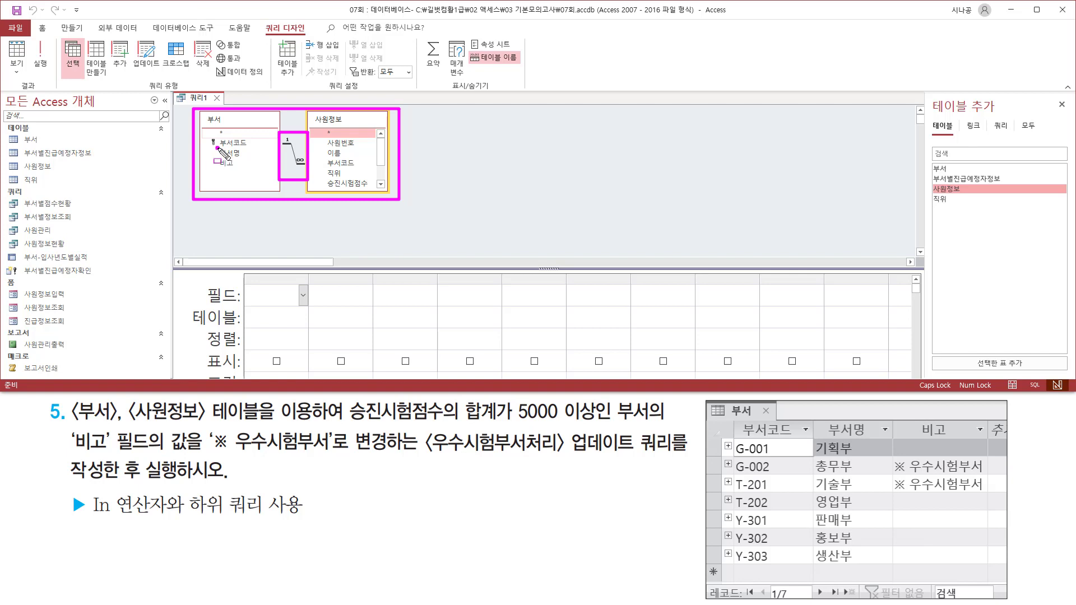
{"action": "left_click_drag", "start_coordinate": [216, 149], "coordinate": [247, 149]}
{"action": "left_click_drag", "start_coordinate": [323, 167], "coordinate": [360, 168]}
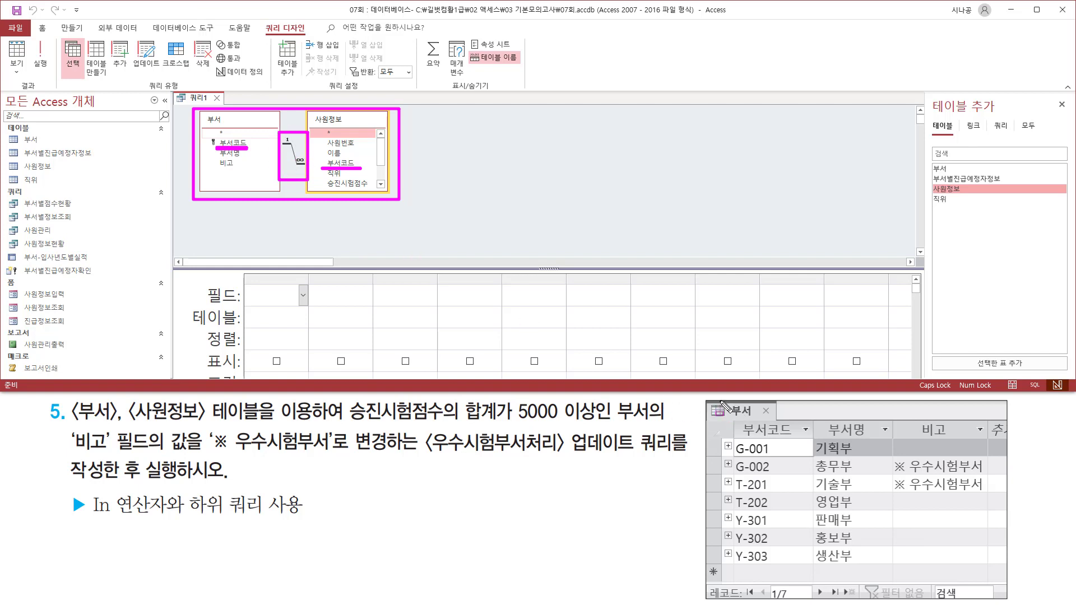
{"action": "left_click_drag", "start_coordinate": [720, 400], "coordinate": [778, 421]}
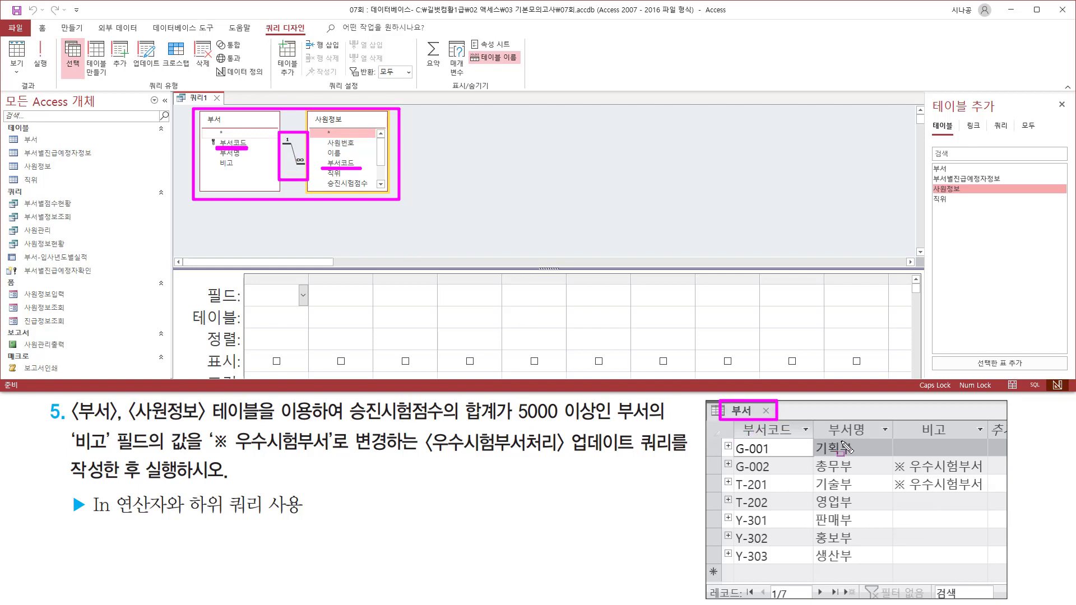
{"action": "left_click_drag", "start_coordinate": [918, 419], "coordinate": [952, 440]}
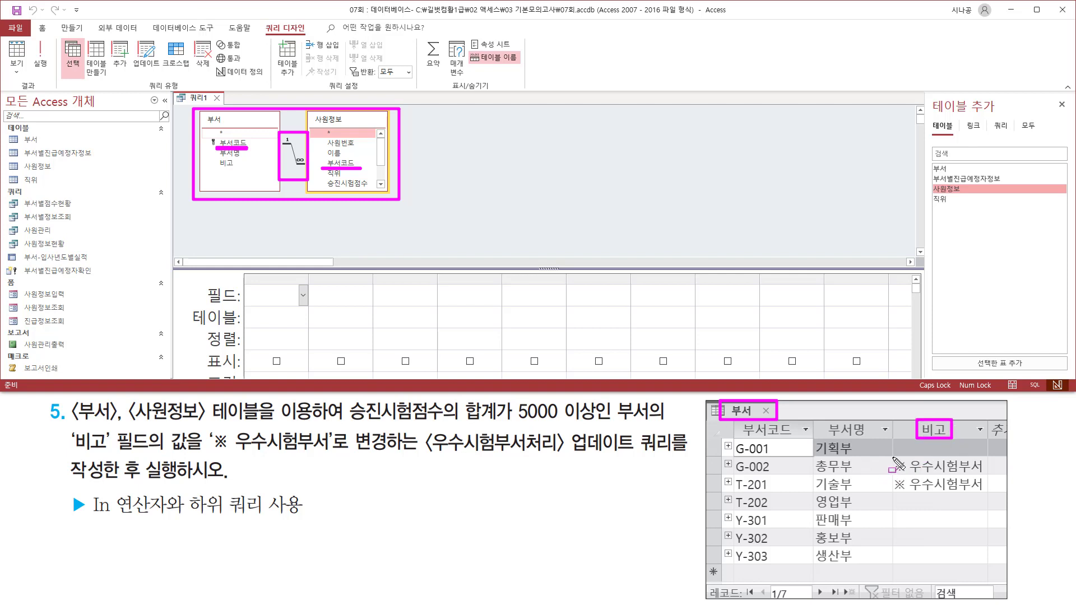
{"action": "left_click_drag", "start_coordinate": [891, 456], "coordinate": [986, 495]}
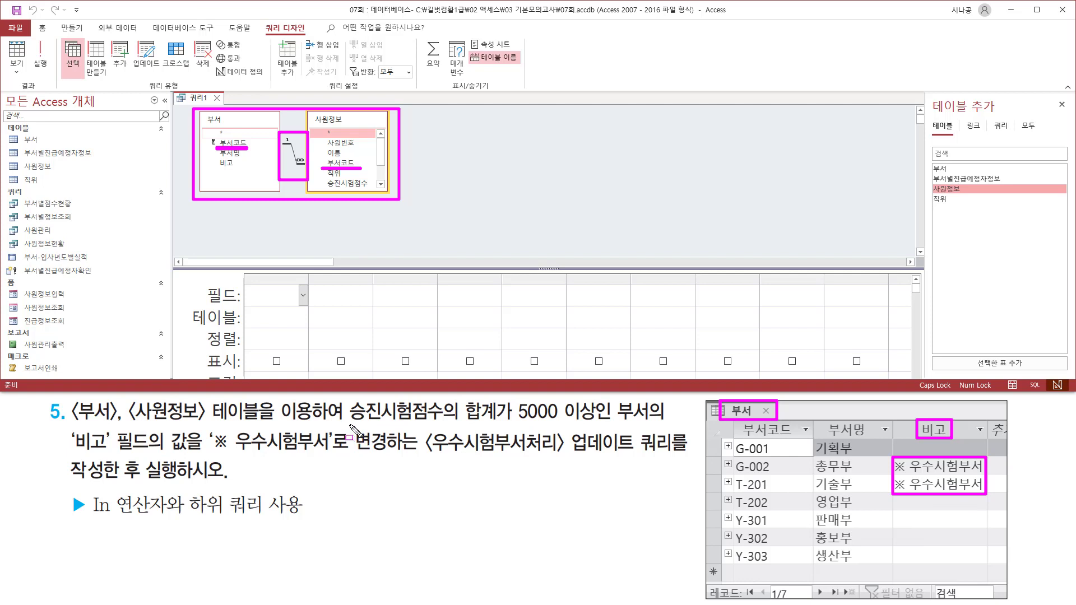
- Check which table supplies the 승진시험점수 total condition and the department, considering the task's subquery requirement
{"action": "left_click_drag", "start_coordinate": [346, 422], "coordinate": [652, 421]}
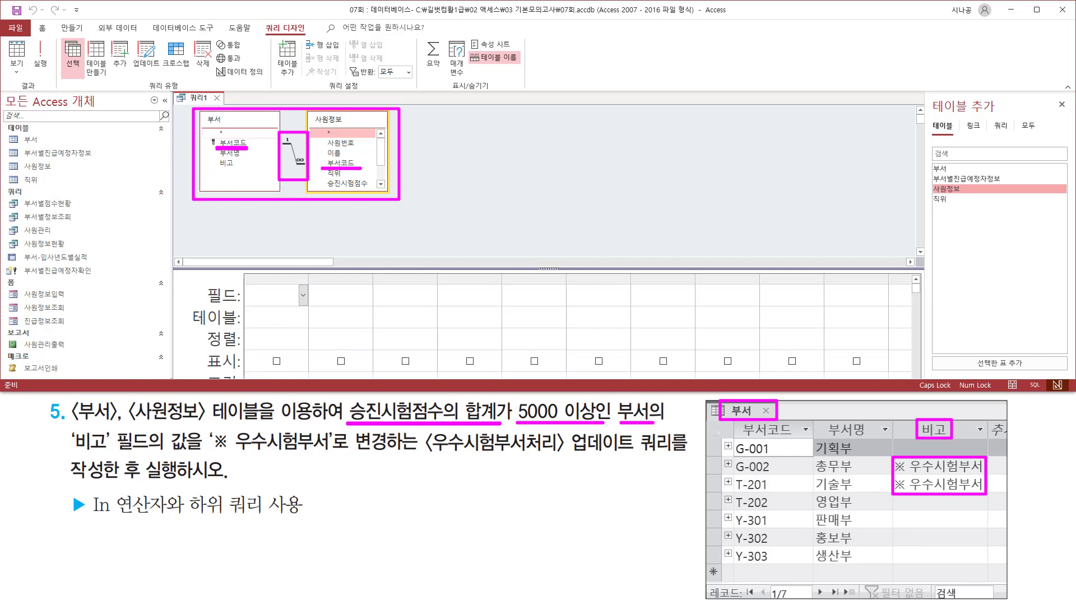
{"action": "left_click_drag", "start_coordinate": [409, 417], "coordinate": [436, 386]}
{"action": "left_click_drag", "start_coordinate": [218, 116], "coordinate": [248, 103]}
{"action": "left_click_drag", "start_coordinate": [327, 189], "coordinate": [367, 190]}
{"action": "left_click_drag", "start_coordinate": [648, 414], "coordinate": [660, 405]}
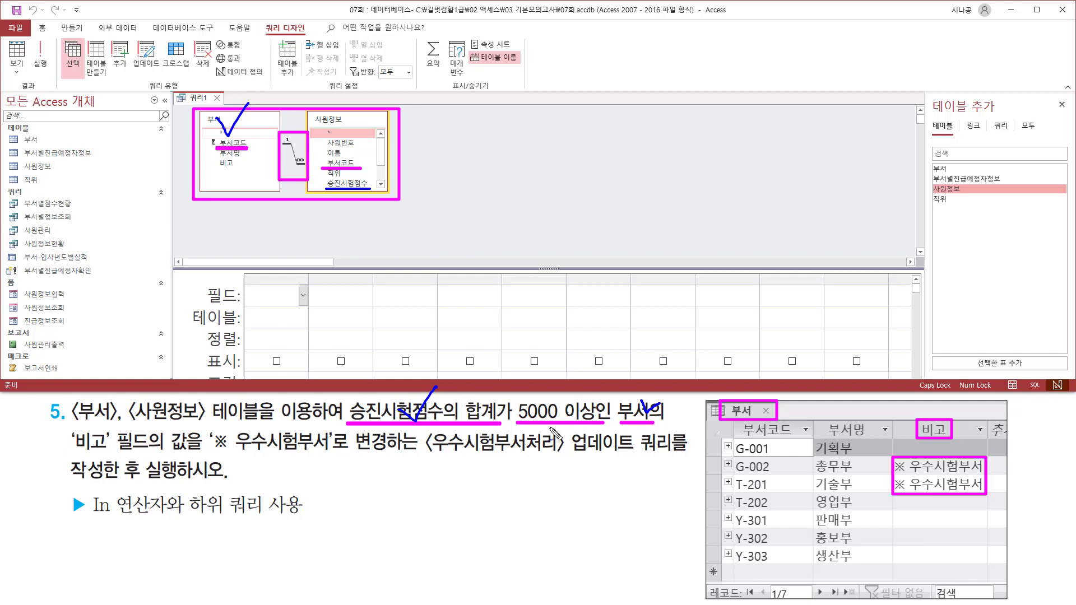
{"action": "left_click_drag", "start_coordinate": [515, 418], "coordinate": [593, 420]}
{"action": "left_click_drag", "start_coordinate": [187, 517], "coordinate": [301, 519]}
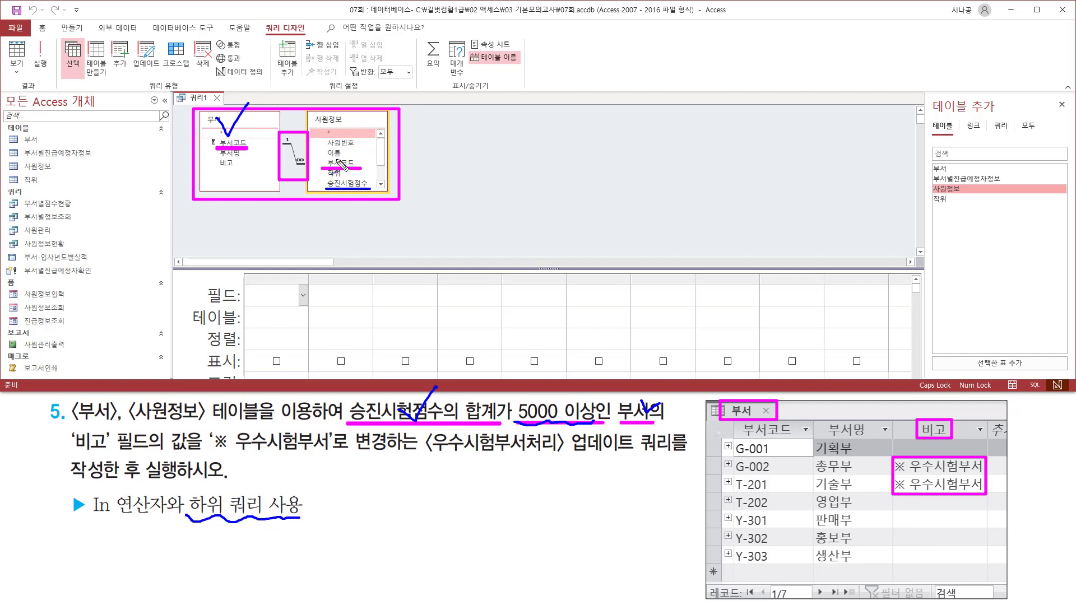
{"action": "left_click_drag", "start_coordinate": [346, 157], "coordinate": [362, 145]}
{"action": "left_click_drag", "start_coordinate": [939, 117], "coordinate": [1000, 117]}
{"action": "key", "text": "Escape"}
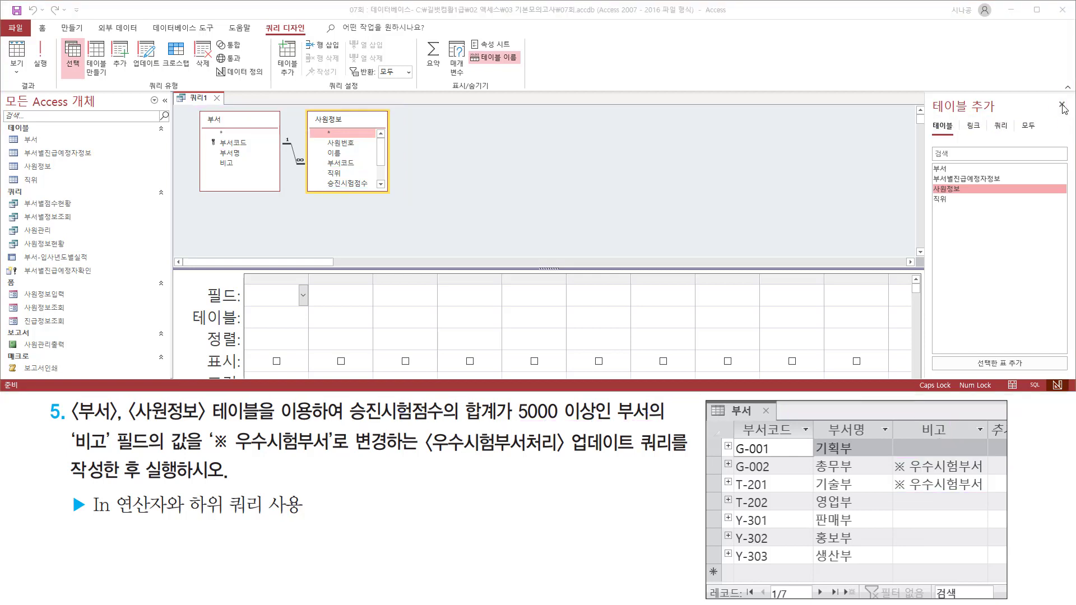
- Close the table-adding pane and remove the 사원정보 table from the query, keeping only 부서
{"action": "left_click", "coordinate": [1058, 102]}
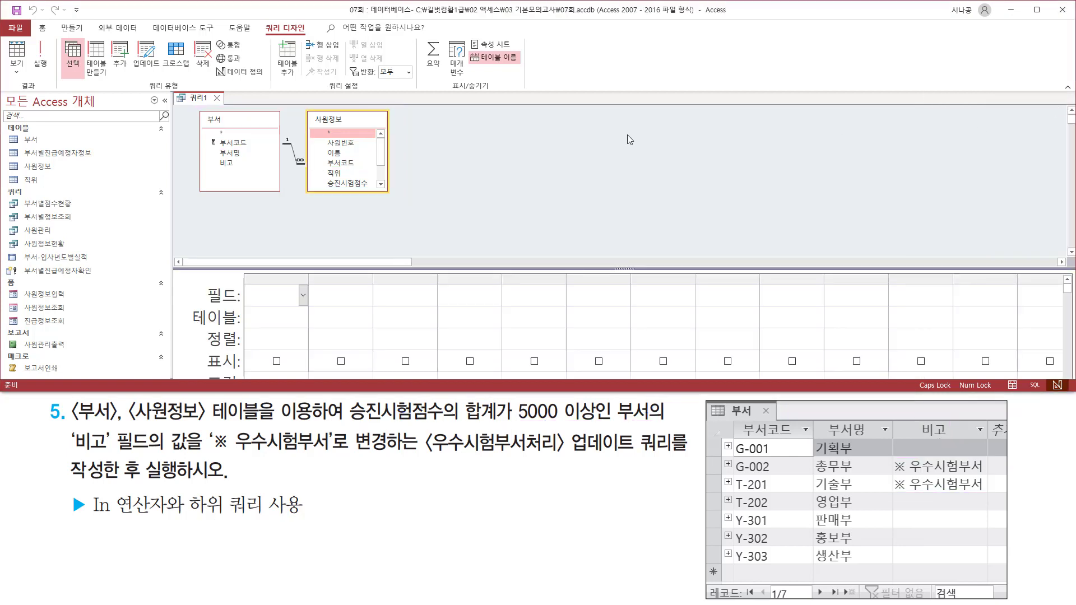
{"action": "right_click", "coordinate": [347, 121]}
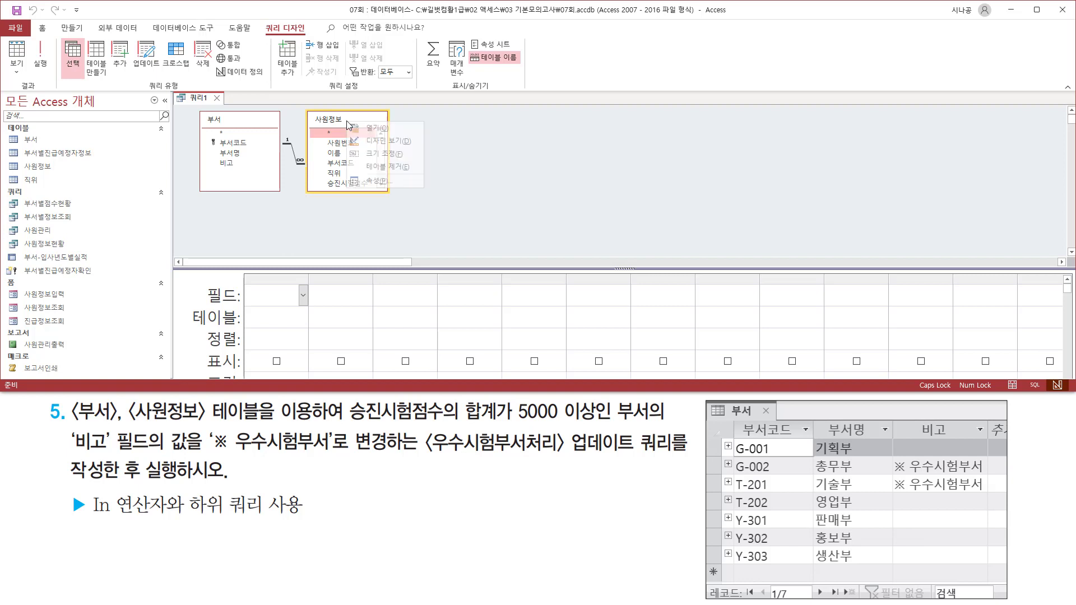
{"action": "left_click", "coordinate": [385, 167]}
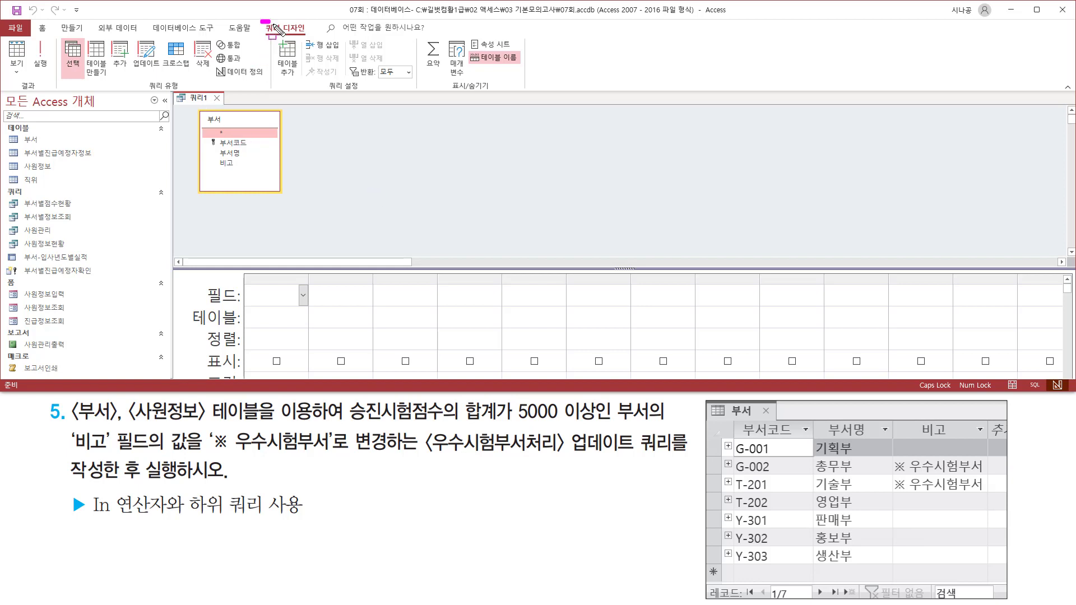
- Convert the new query into an update query
{"action": "left_click_drag", "start_coordinate": [273, 24], "coordinate": [310, 34]}
{"action": "left_click_drag", "start_coordinate": [145, 78], "coordinate": [195, 94]}
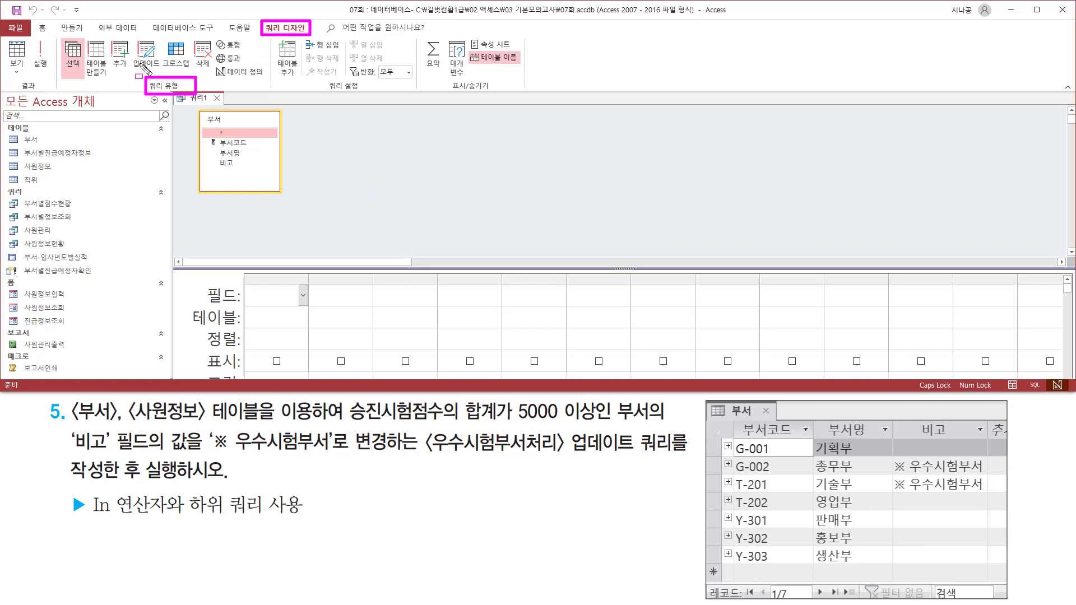
{"action": "left_click_drag", "start_coordinate": [129, 38], "coordinate": [165, 74]}
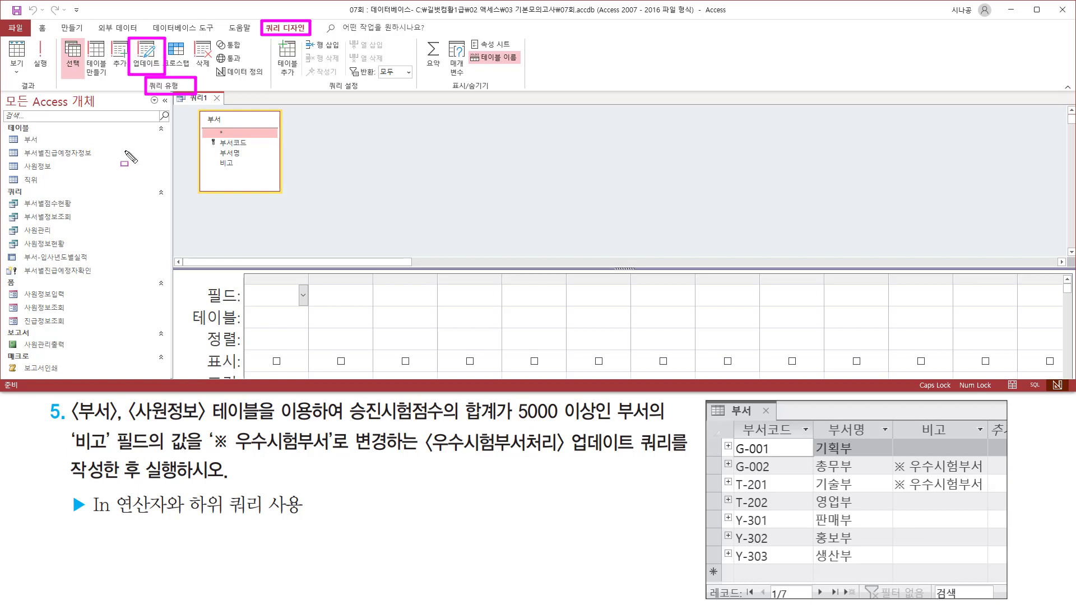
{"action": "left_click", "coordinate": [156, 70]}
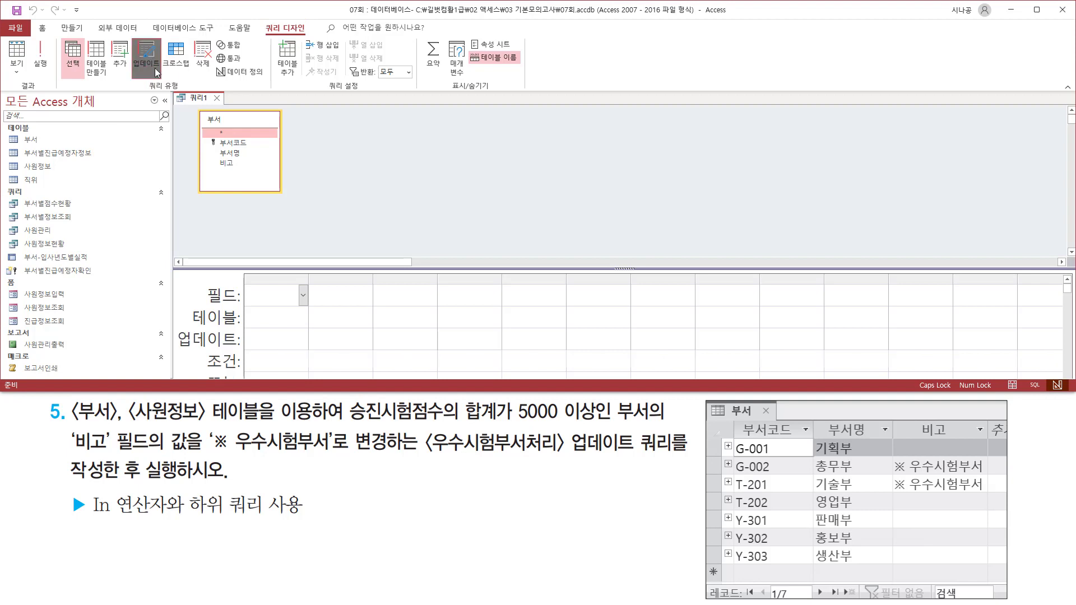
{"action": "left_click_drag", "start_coordinate": [173, 328], "coordinate": [247, 352]}
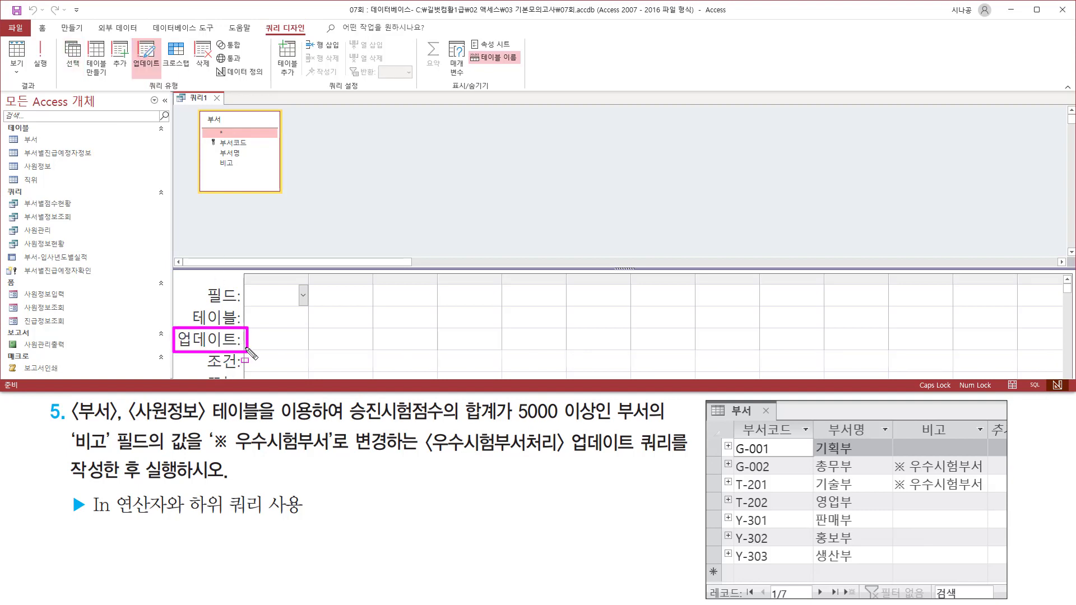
{"action": "key", "text": "Escape"}
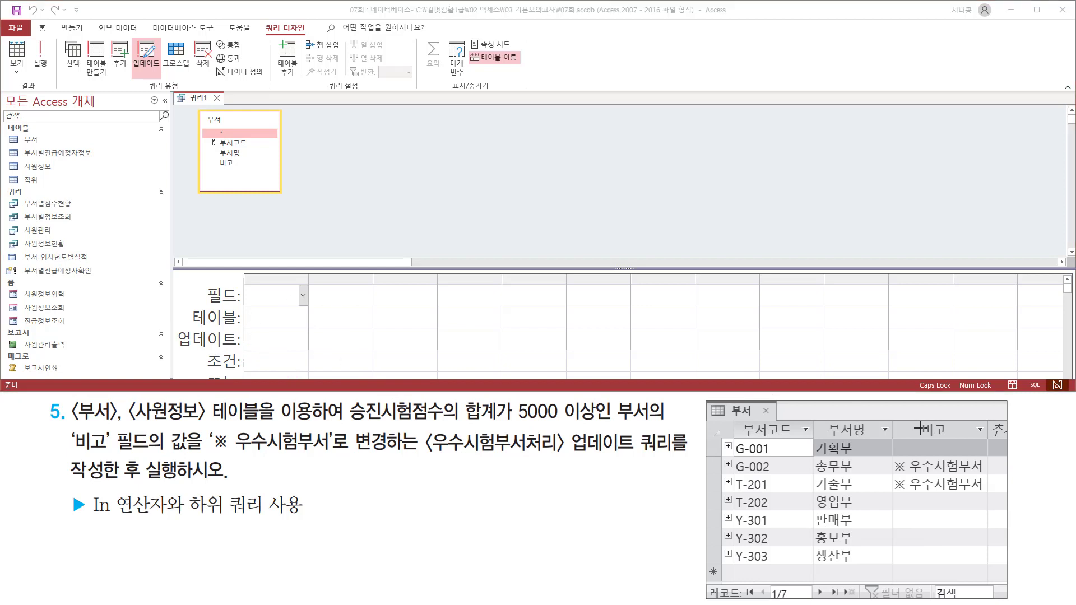
- Add the 비고 field from the 부서 table to the query as the field being updated
{"action": "left_click_drag", "start_coordinate": [907, 415], "coordinate": [960, 438]}
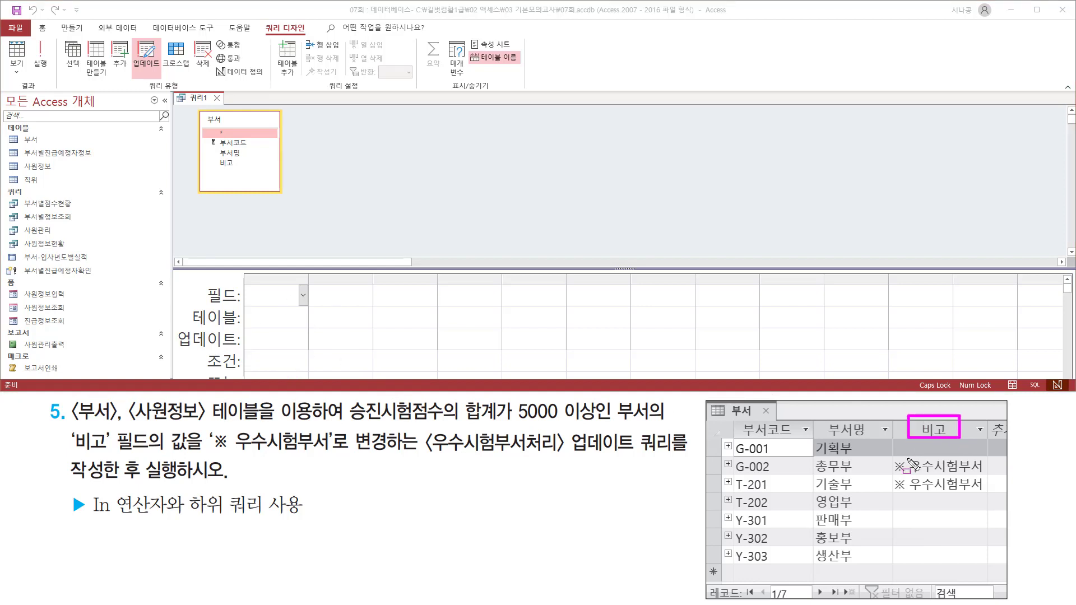
{"action": "left_click_drag", "start_coordinate": [891, 457], "coordinate": [985, 493]}
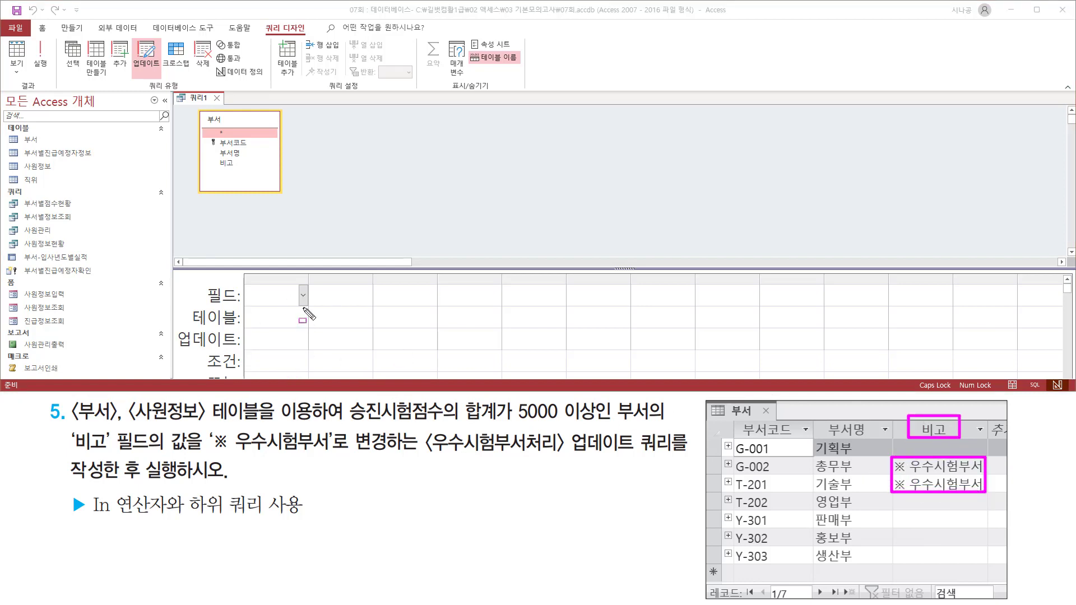
{"action": "key", "text": "Escape"}
{"action": "left_click", "coordinate": [227, 163]}
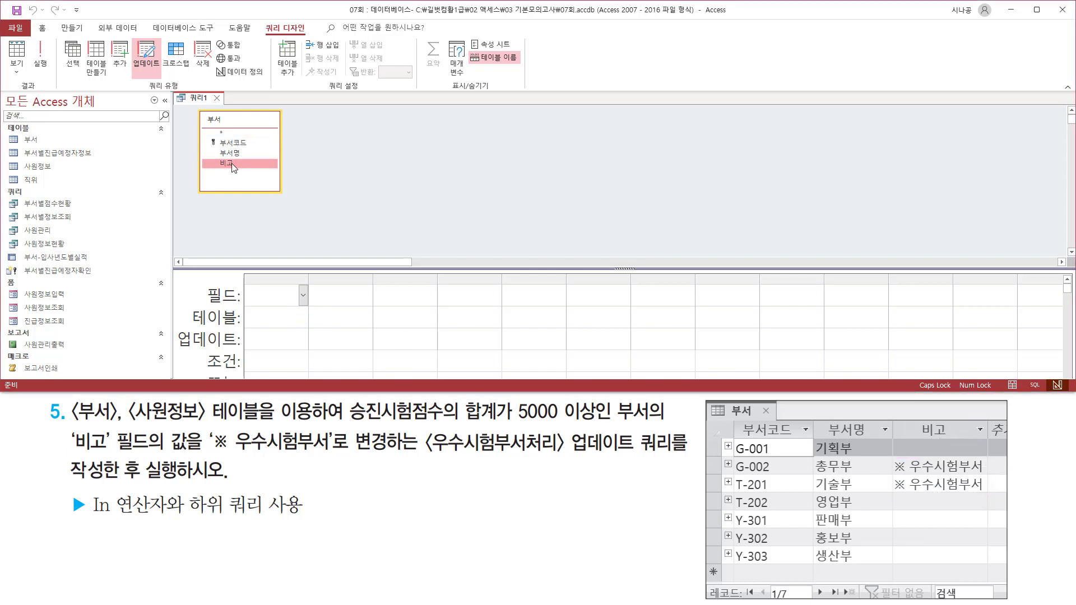
{"action": "double_click", "coordinate": [233, 165]}
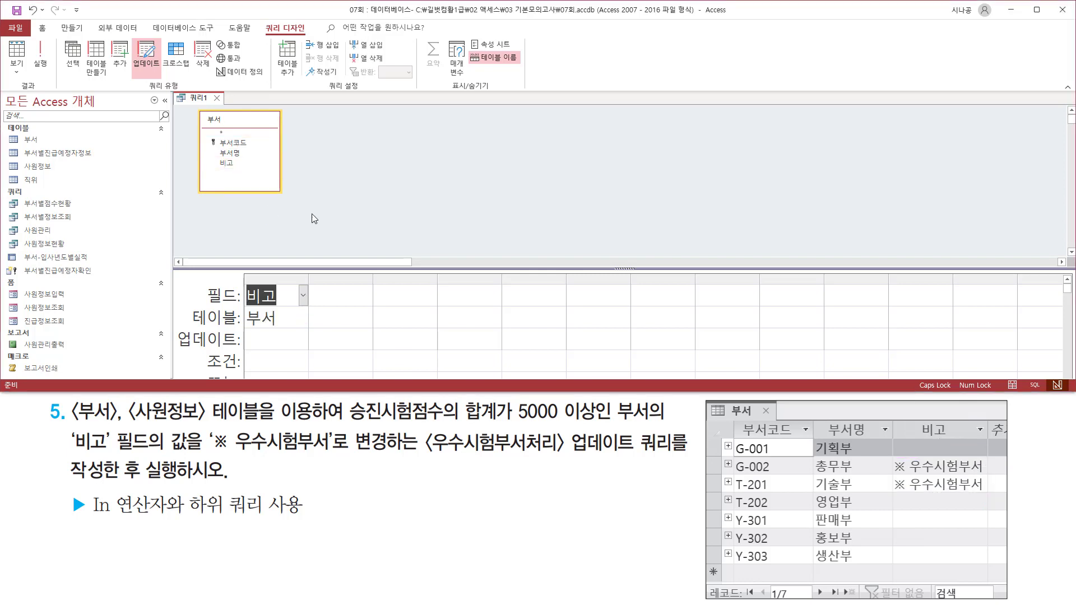
- Enlarge the design grid, widen the 비고 column and set its update value to "※ 우수시험부서"
{"action": "left_click_drag", "start_coordinate": [297, 270], "coordinate": [297, 217]}
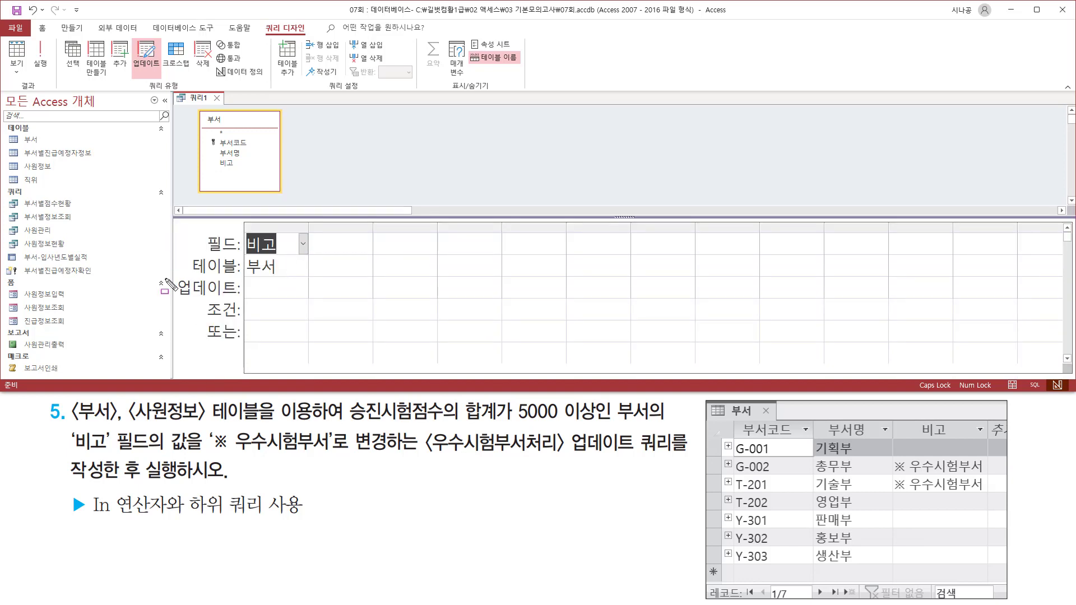
{"action": "mouse_move", "coordinate": [176, 278]}
{"action": "left_mouse_down"}
{"action": "mouse_move", "coordinate": [198, 297]}
{"action": "mouse_move", "coordinate": [239, 298]}
{"action": "left_mouse_up"}
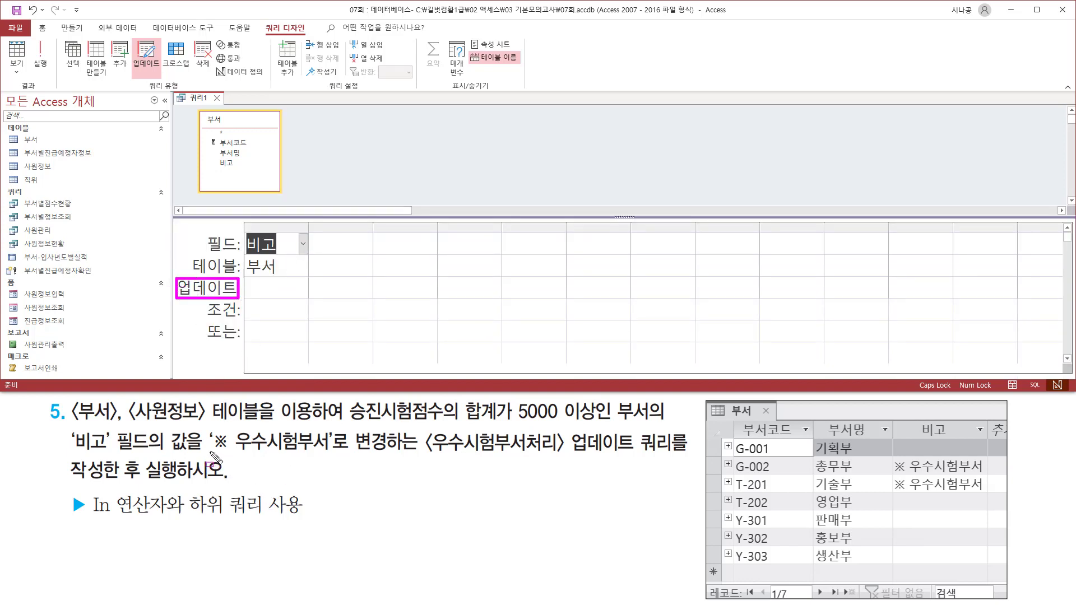
{"action": "left_click_drag", "start_coordinate": [209, 450], "coordinate": [330, 452]}
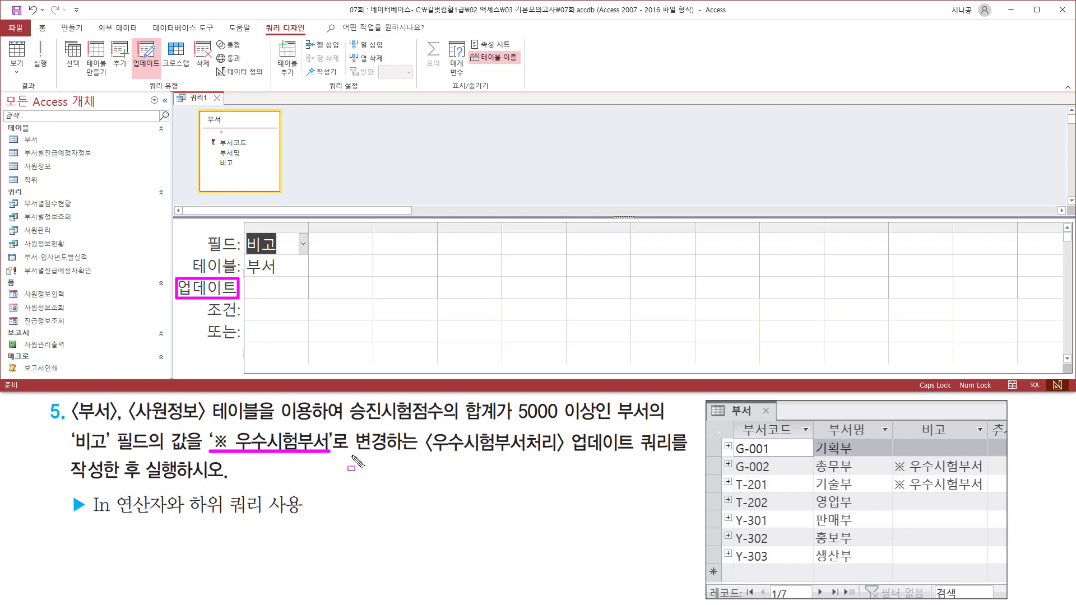
{"action": "left_click_drag", "start_coordinate": [228, 436], "coordinate": [234, 450]}
{"action": "key", "text": "Escape"}
{"action": "left_click", "coordinate": [280, 292]}
{"action": "left_click_drag", "start_coordinate": [310, 228], "coordinate": [383, 234]}
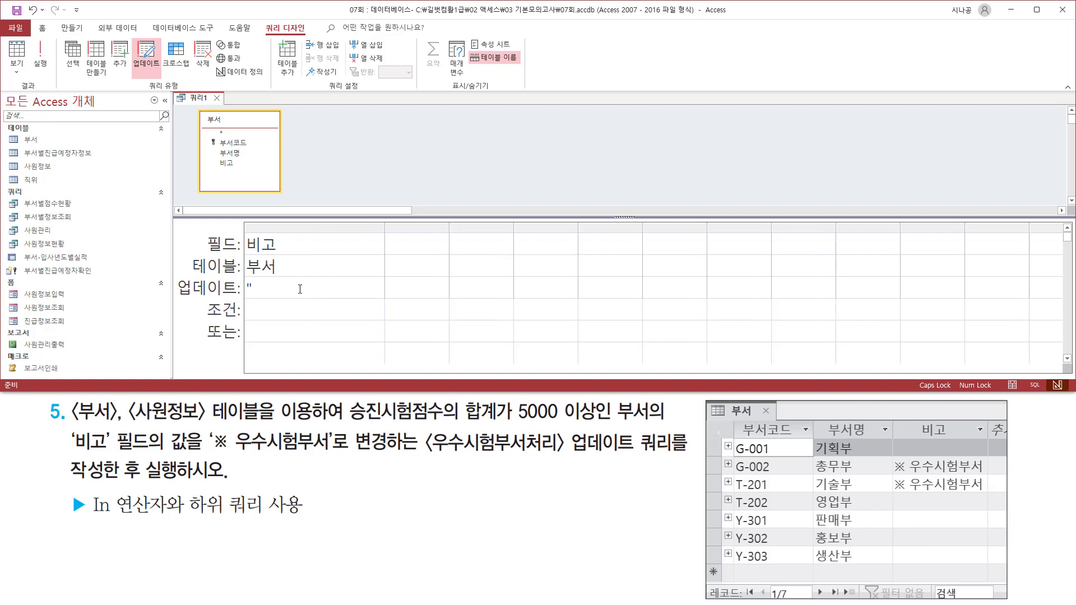
{"action": "type", "text": "\"ㅁ"}
{"action": "key", "text": "Hangul_Hanja"}
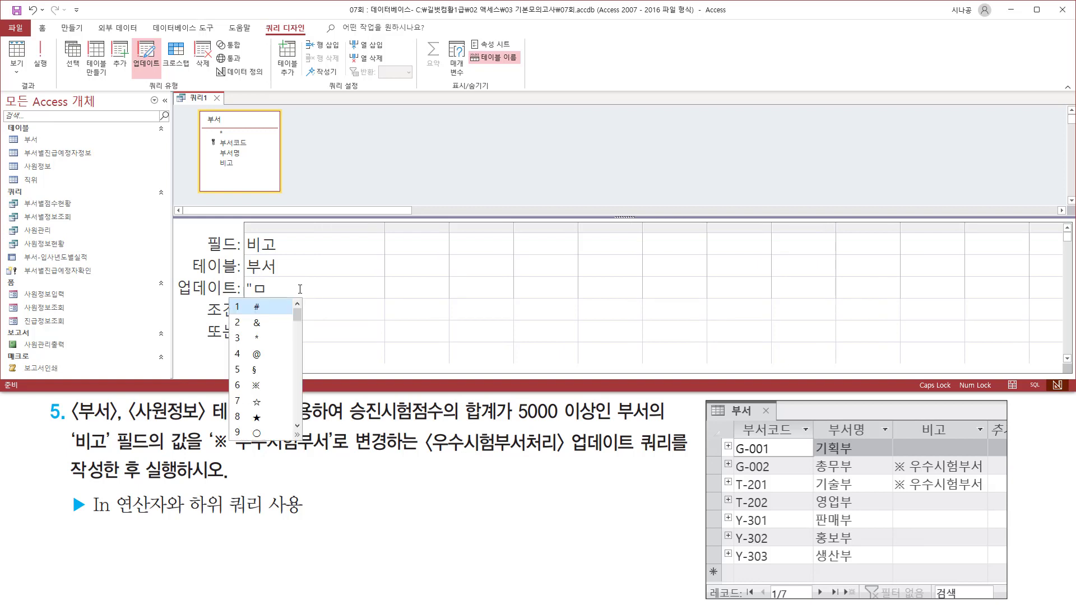
{"action": "left_click", "coordinate": [256, 386]}
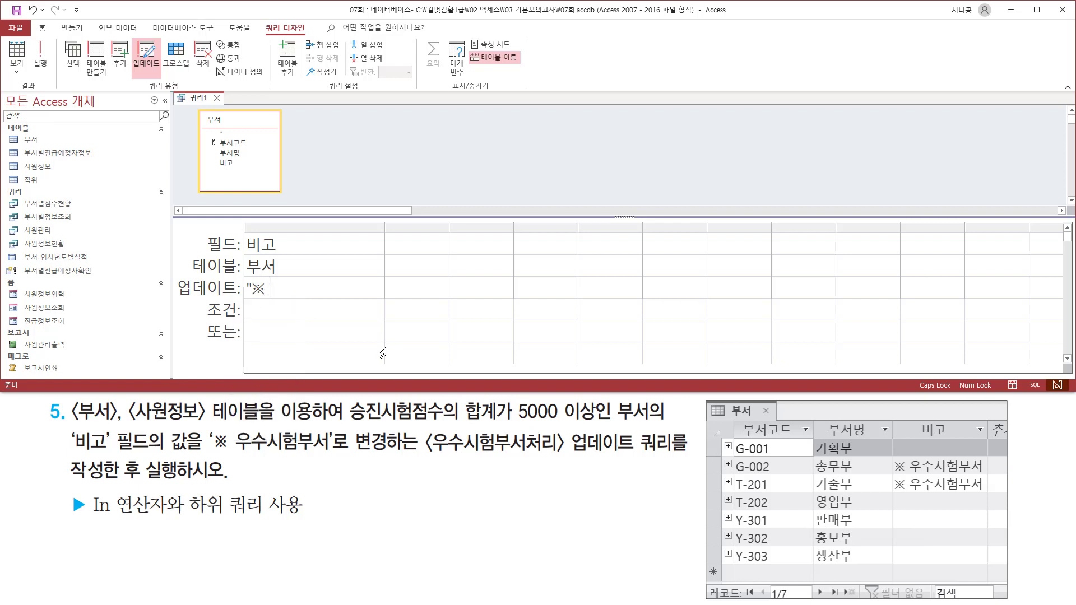
{"action": "type", "text": "우수시험부서"}
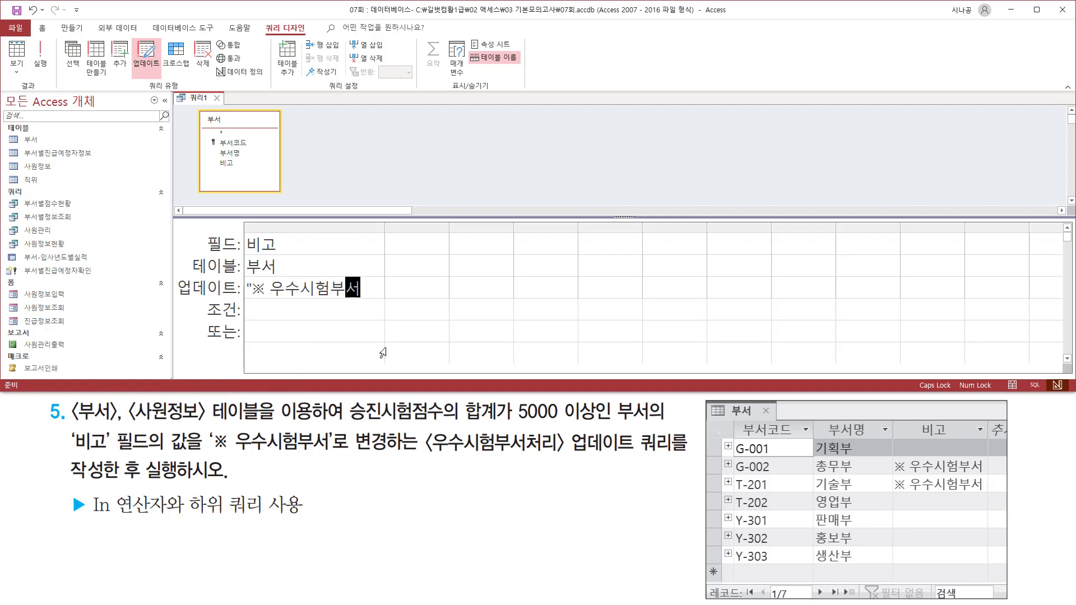
{"action": "type", "text": "\""}
- Add the 부서코드 field as the second query column and widen it to fit a long criterion
{"action": "left_click_drag", "start_coordinate": [241, 233], "coordinate": [286, 255]}
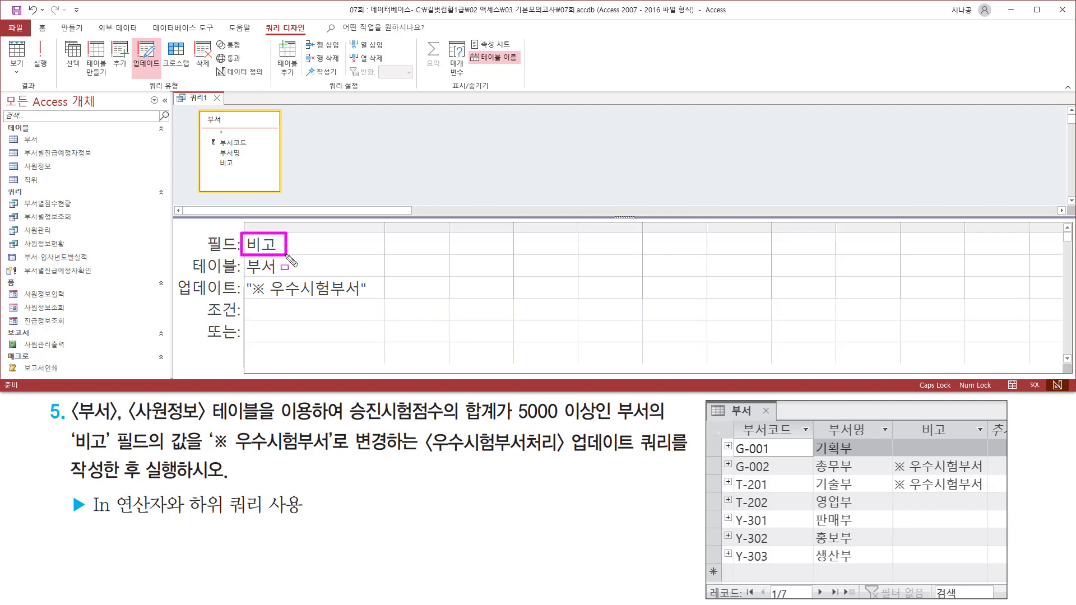
{"action": "left_click_drag", "start_coordinate": [248, 300], "coordinate": [365, 300]}
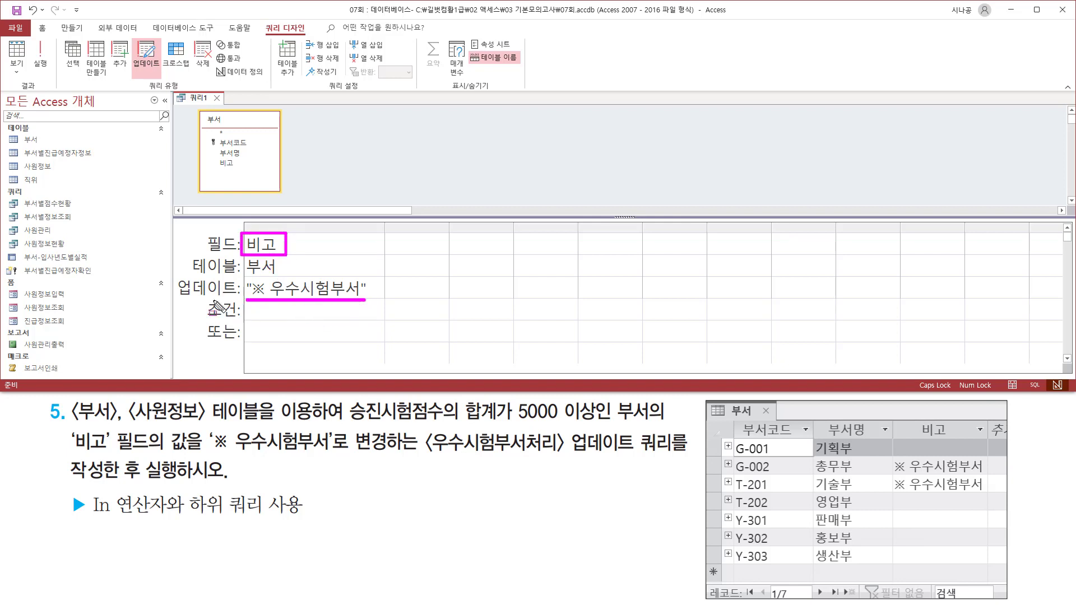
{"action": "left_click_drag", "start_coordinate": [177, 276], "coordinate": [244, 299]}
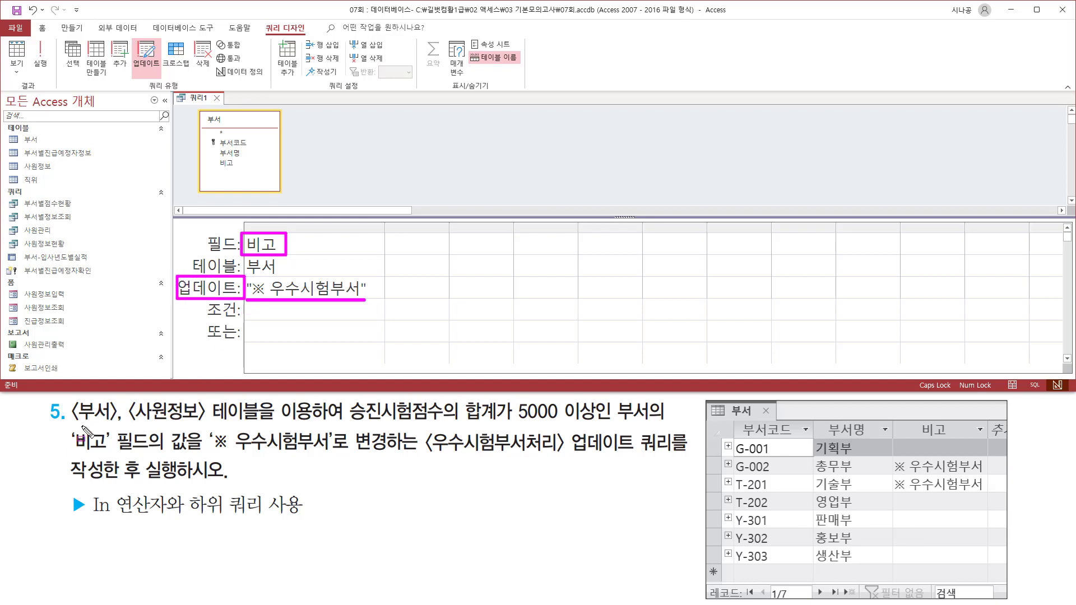
{"action": "left_click_drag", "start_coordinate": [66, 424], "coordinate": [261, 425]}
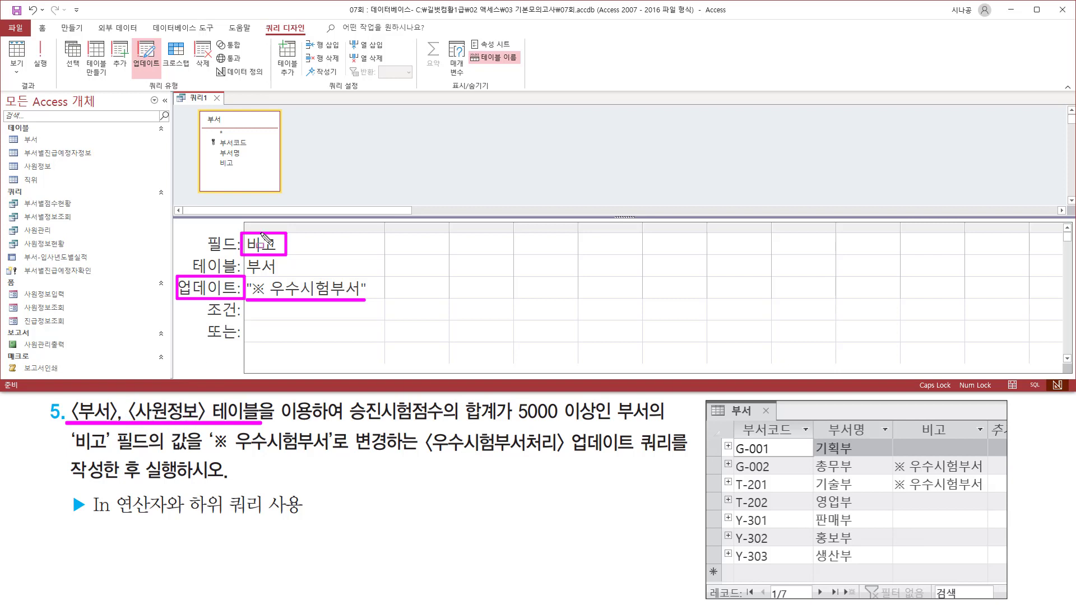
{"action": "left_click_drag", "start_coordinate": [217, 138], "coordinate": [261, 150]}
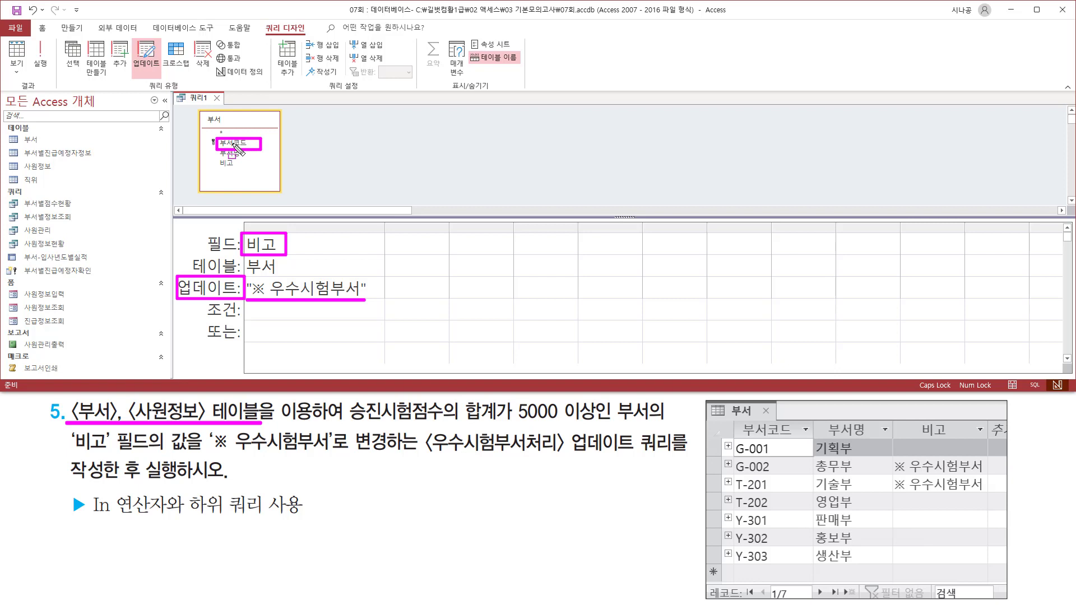
{"action": "key", "text": "Escape"}
{"action": "left_click", "coordinate": [240, 145]}
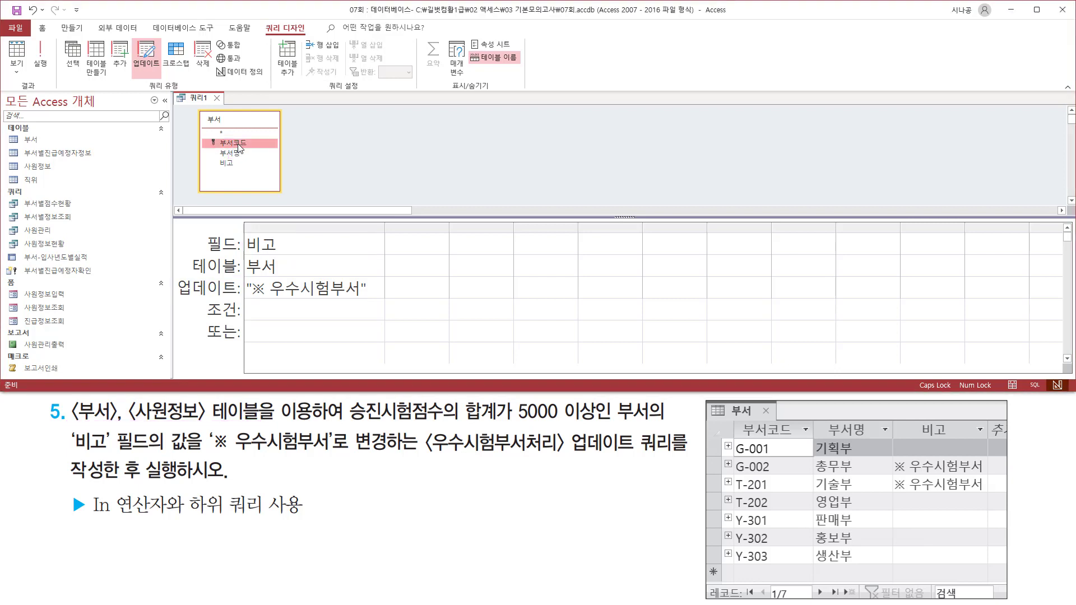
{"action": "double_click", "coordinate": [239, 145]}
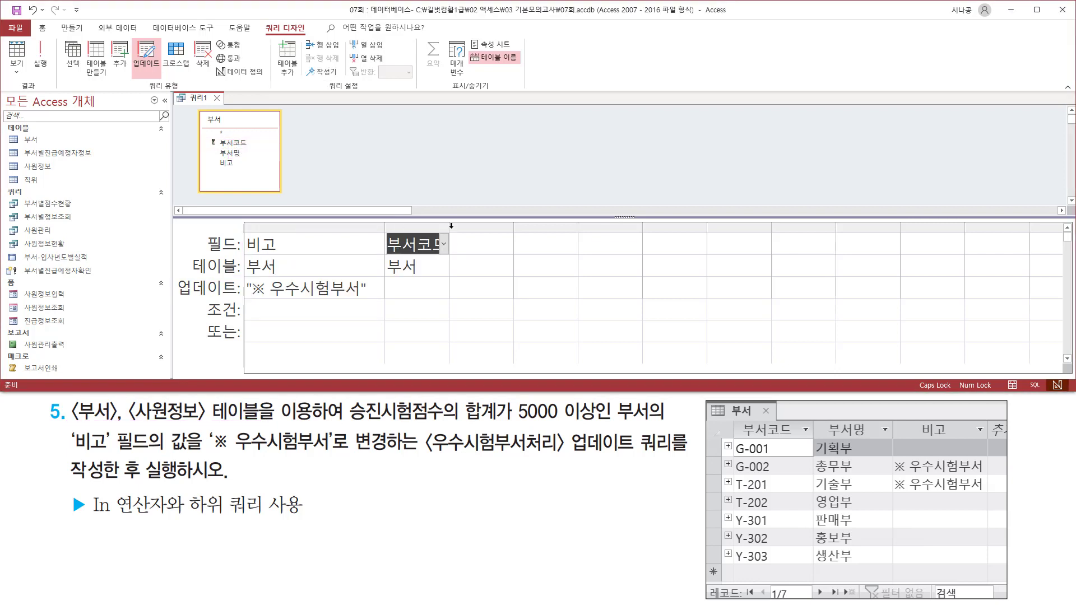
{"action": "left_click_drag", "start_coordinate": [455, 226], "coordinate": [989, 226]}
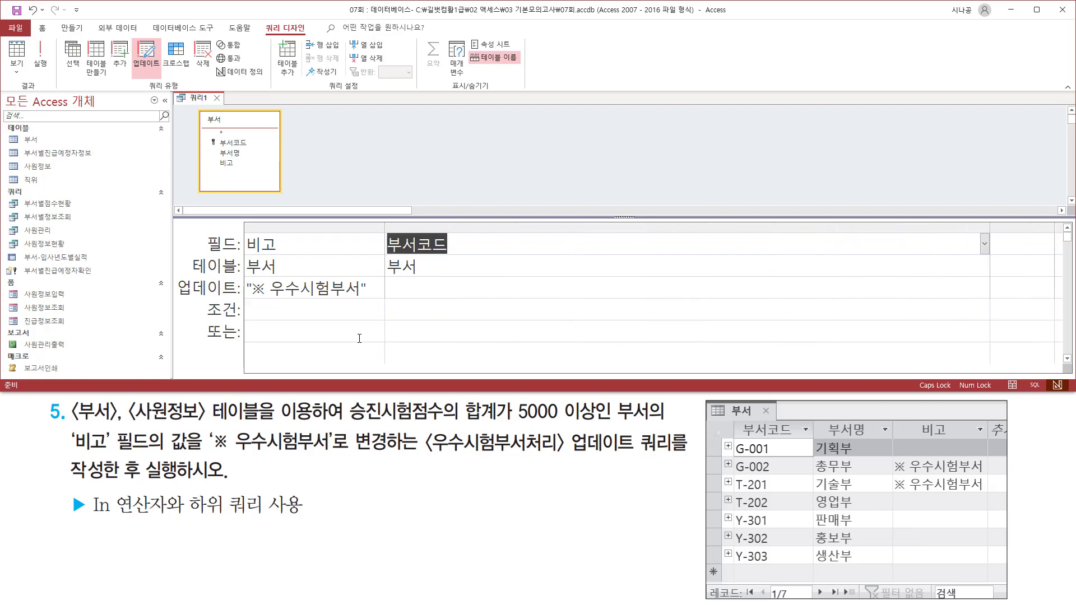
- Begin the 부서코드 criterion with the subquery expression IN (select 부서코드 from 사원정보
{"action": "mouse_move", "coordinate": [382, 295]}
{"action": "left_mouse_down"}
{"action": "mouse_move", "coordinate": [735, 300]}
{"action": "mouse_move", "coordinate": [1007, 323]}
{"action": "mouse_move", "coordinate": [991, 323]}
{"action": "left_mouse_up"}
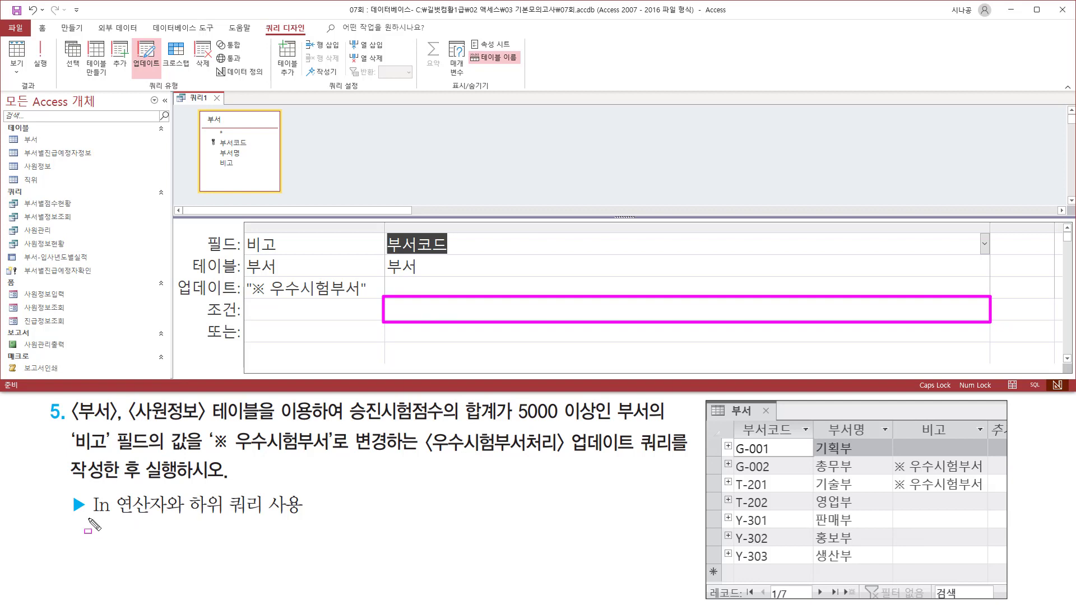
{"action": "left_click_drag", "start_coordinate": [86, 519], "coordinate": [301, 519]}
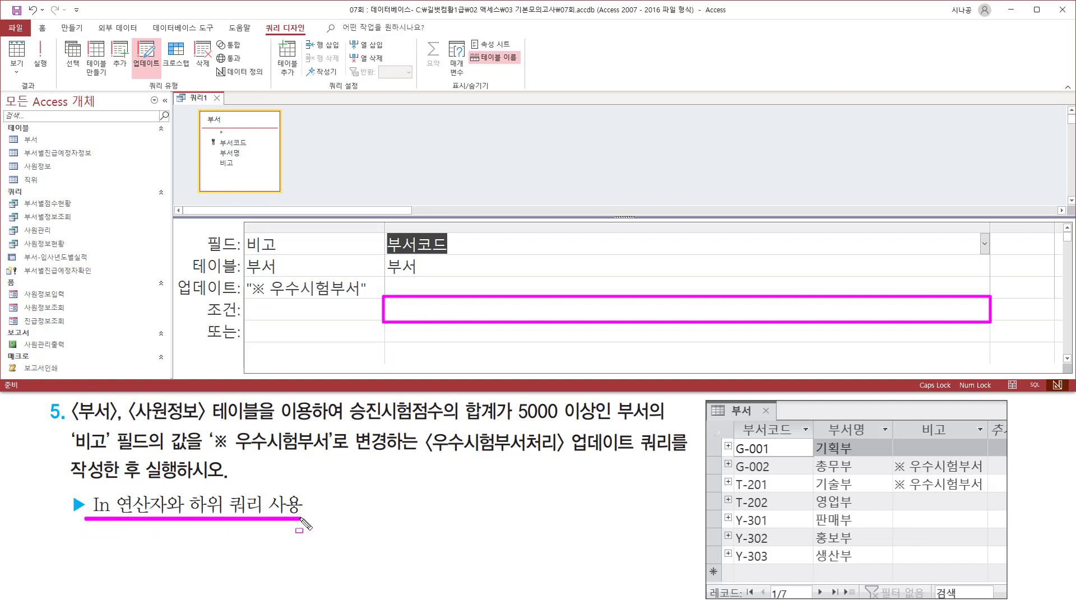
{"action": "key", "text": "Escape"}
{"action": "left_click", "coordinate": [420, 308]}
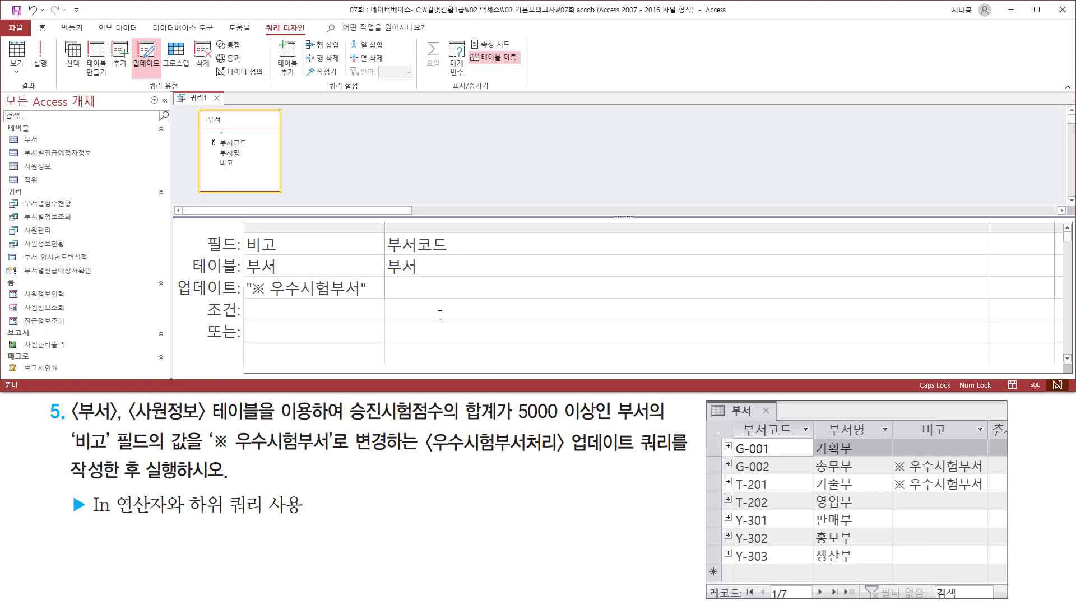
{"action": "type", "text": "ㅑㅜIN("}
{"action": "key", "text": "Caps_Lock"}
{"action": "type", "text": "select 부"}
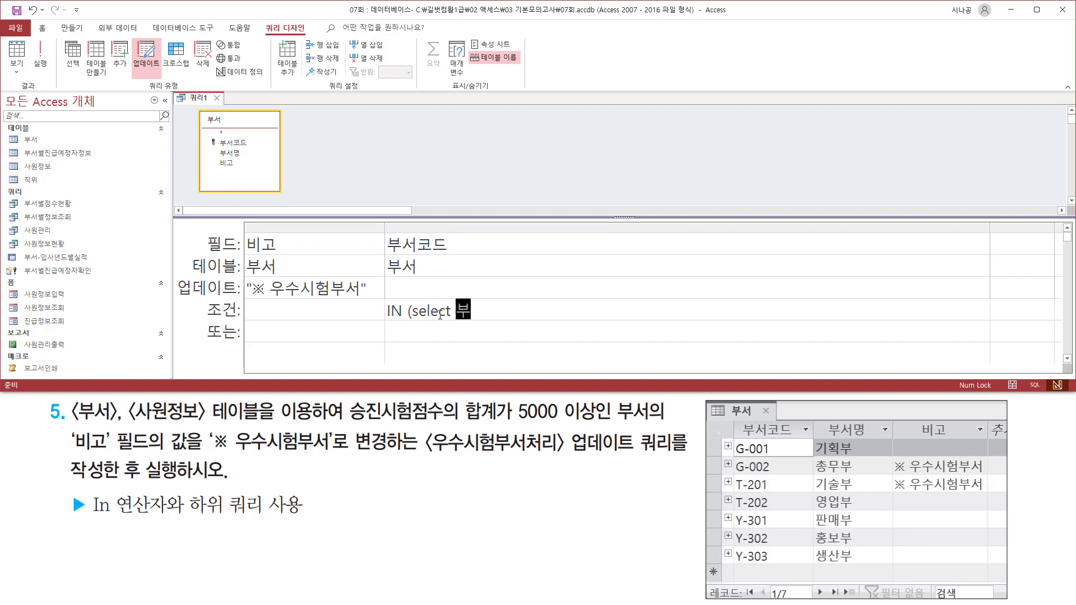
{"action": "type", "text": "서콜드 "}
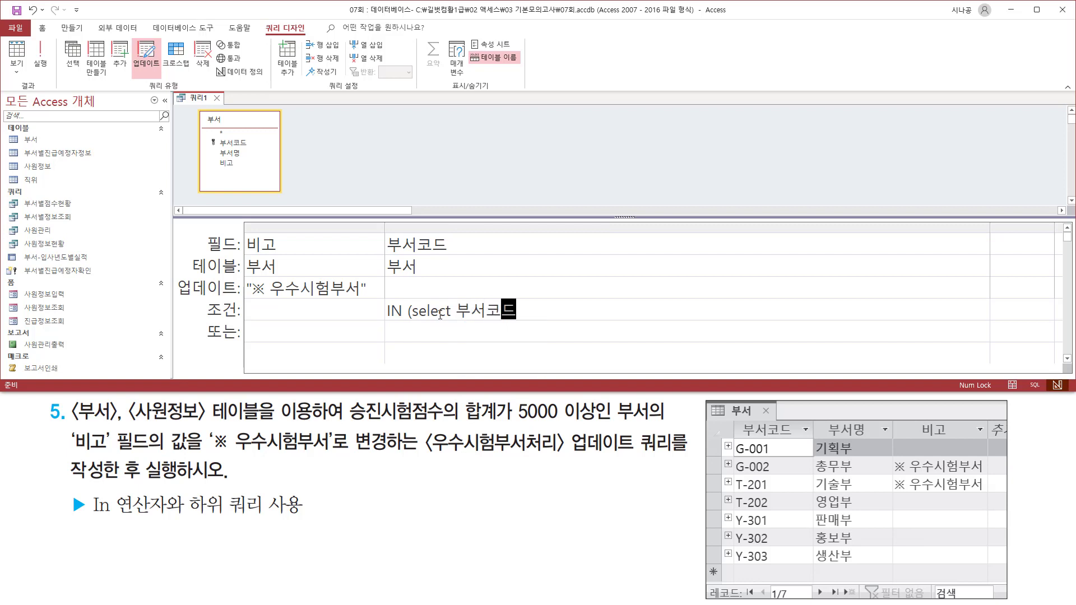
{"action": "type", "text": "fro"}
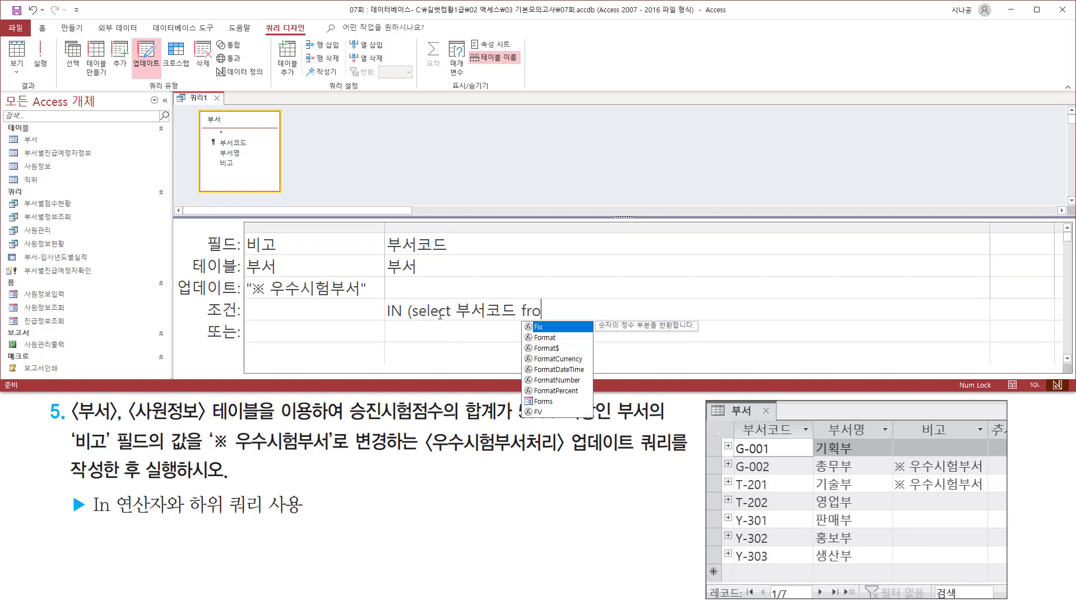
{"action": "type", "text": "m 사원정보"}
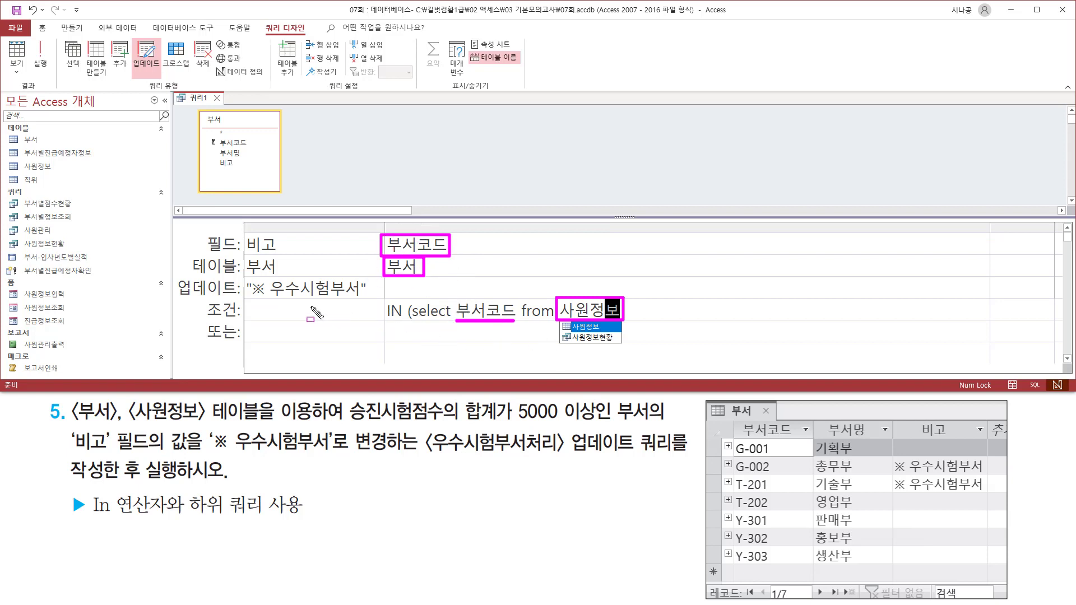
- Extend the subquery in the 부서코드 criterion with group by 부서코드 and start its having clause
{"action": "left_click_drag", "start_coordinate": [247, 299], "coordinate": [369, 299]}
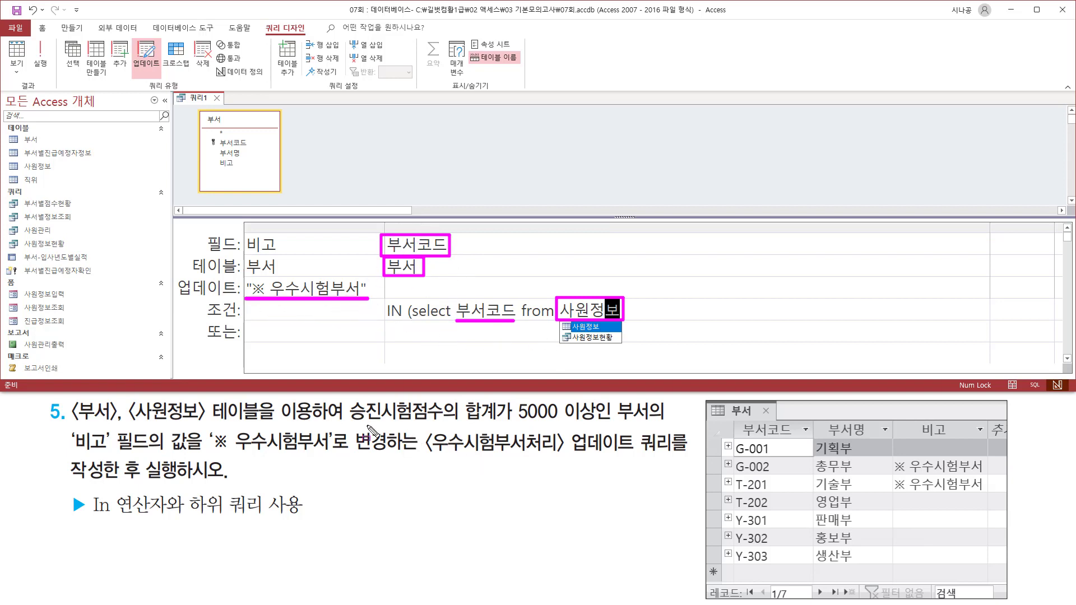
{"action": "mouse_move", "coordinate": [351, 399]}
{"action": "left_mouse_down"}
{"action": "mouse_move", "coordinate": [356, 421]}
{"action": "mouse_move", "coordinate": [600, 422]}
{"action": "left_mouse_up"}
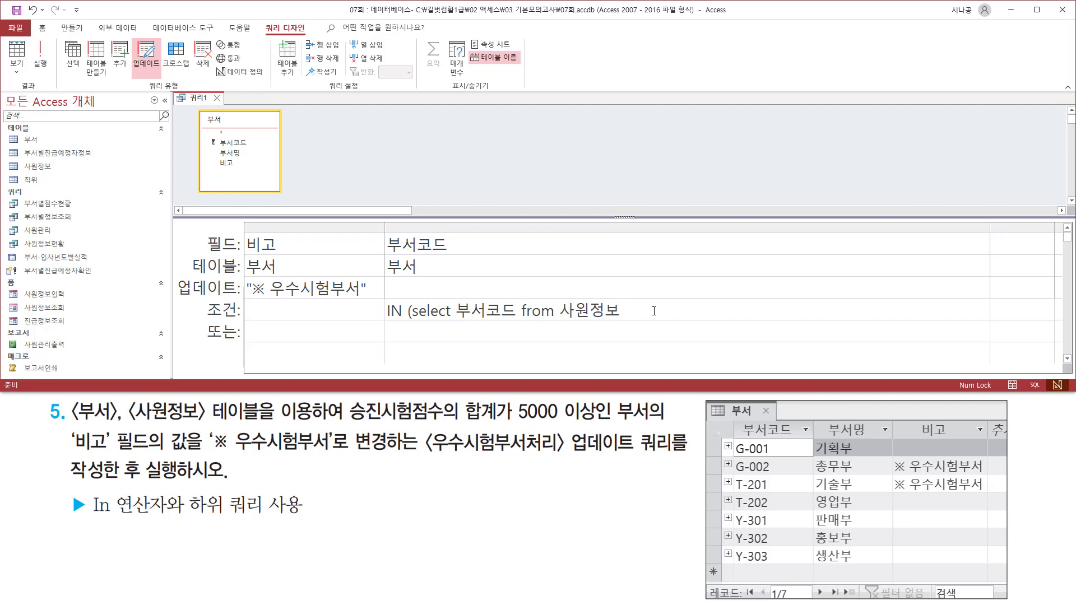
{"action": "type", "text": "roup by부서콤"}
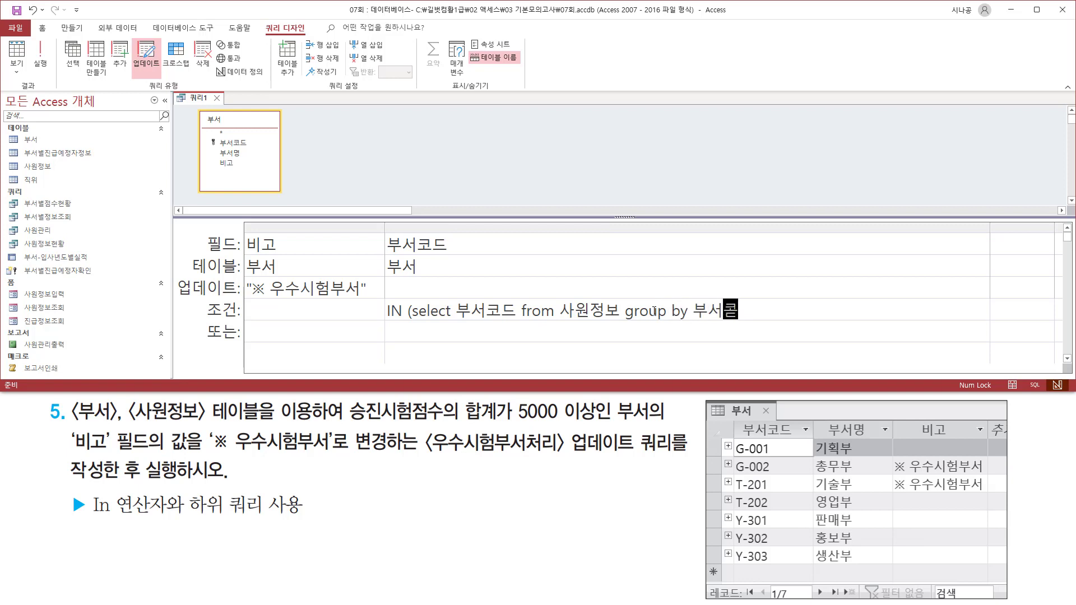
{"action": "type", "text": "드 having"}
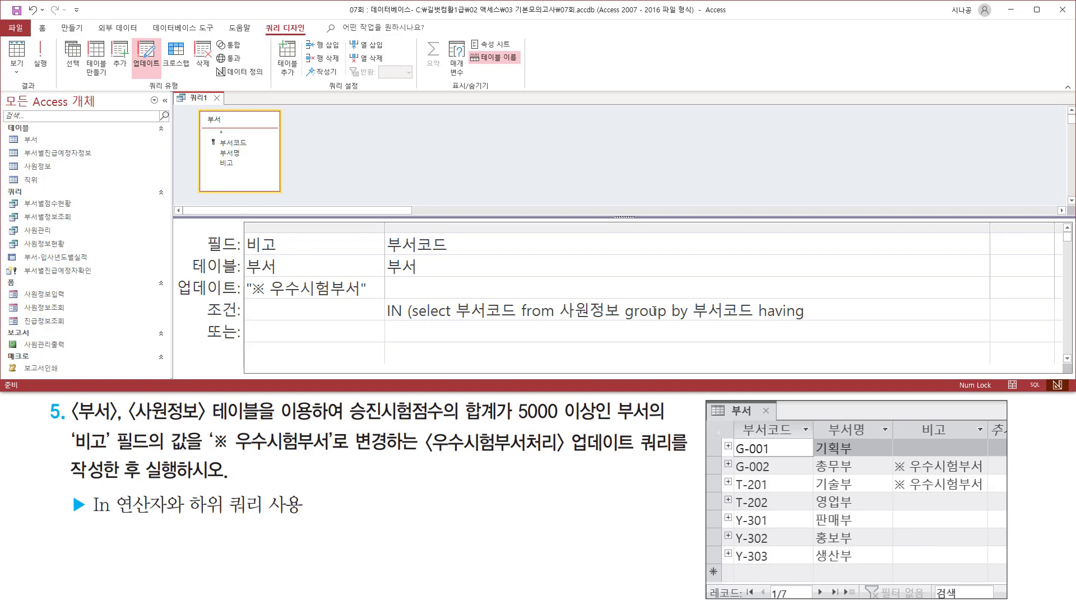
- Add the expression sum(승진시험점수) to the having clause of the subquery
{"action": "type", "text": " 승진ㅅㅣ험점수"}
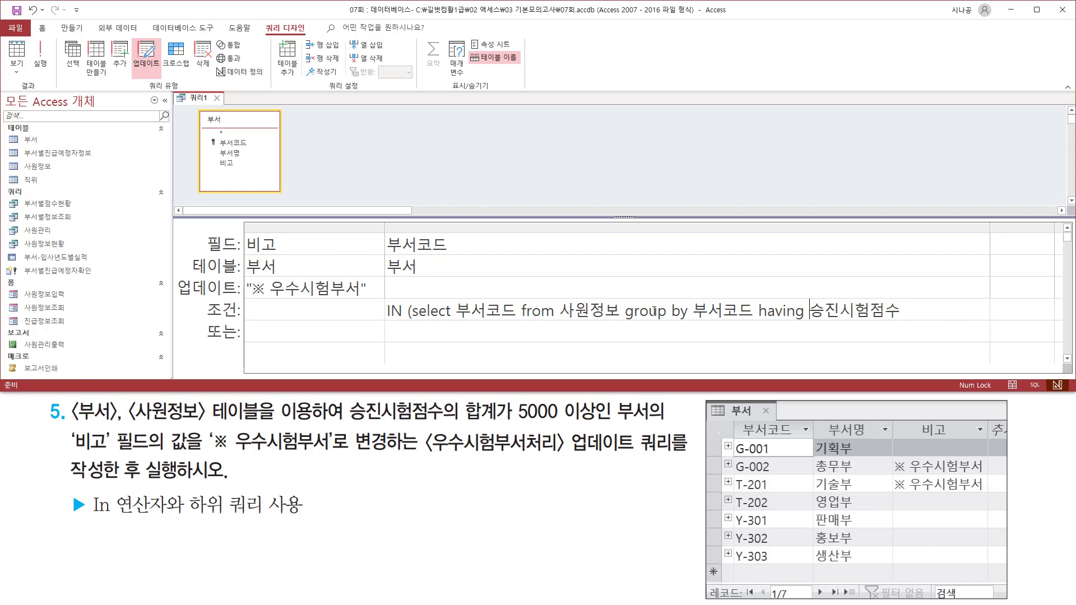
{"action": "key", "text": "Left"}
{"action": "key", "text": "Left"}
{"action": "key", "text": "Left"}
{"action": "key", "text": "Left"}
{"action": "key", "text": "Left"}
{"action": "key", "text": "Left"}
{"action": "type", "text": "sum"}
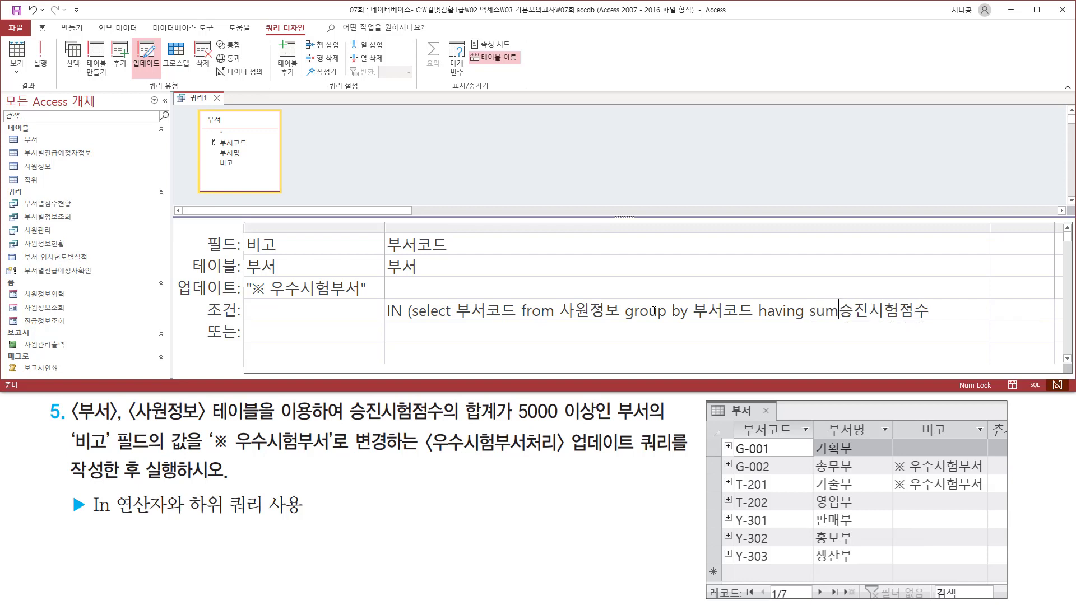
{"action": "type", "text": "("}
{"action": "key", "text": "End"}
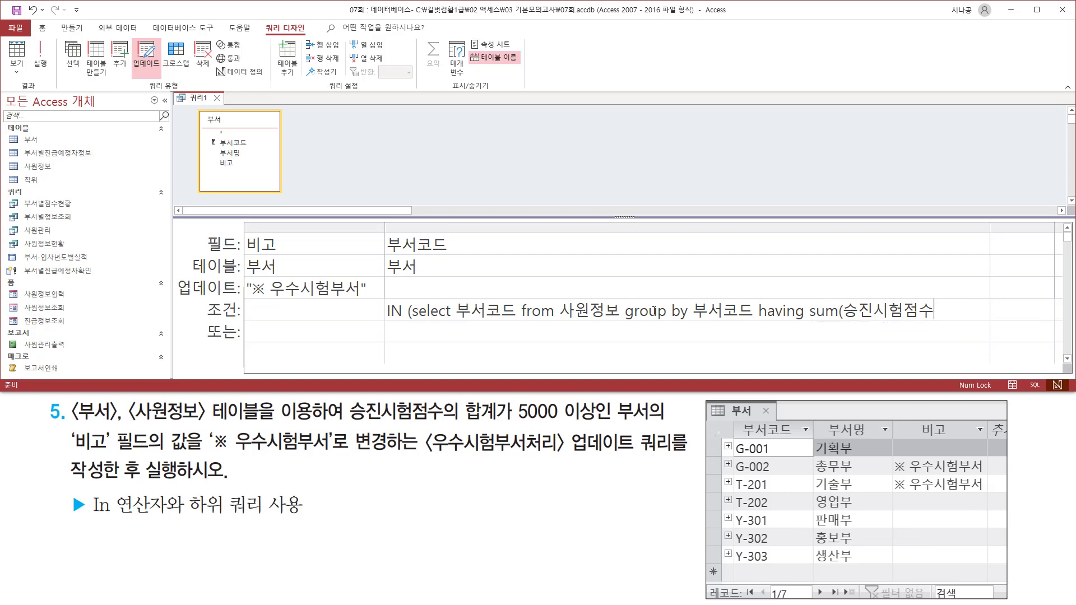
{"action": "type", "text": ")"}
- Complete the criterion with >=5000 and a closing parenthesis, and fit the 부서코드 column to its full text
{"action": "left_click_drag", "start_coordinate": [805, 318], "coordinate": [937, 322]}
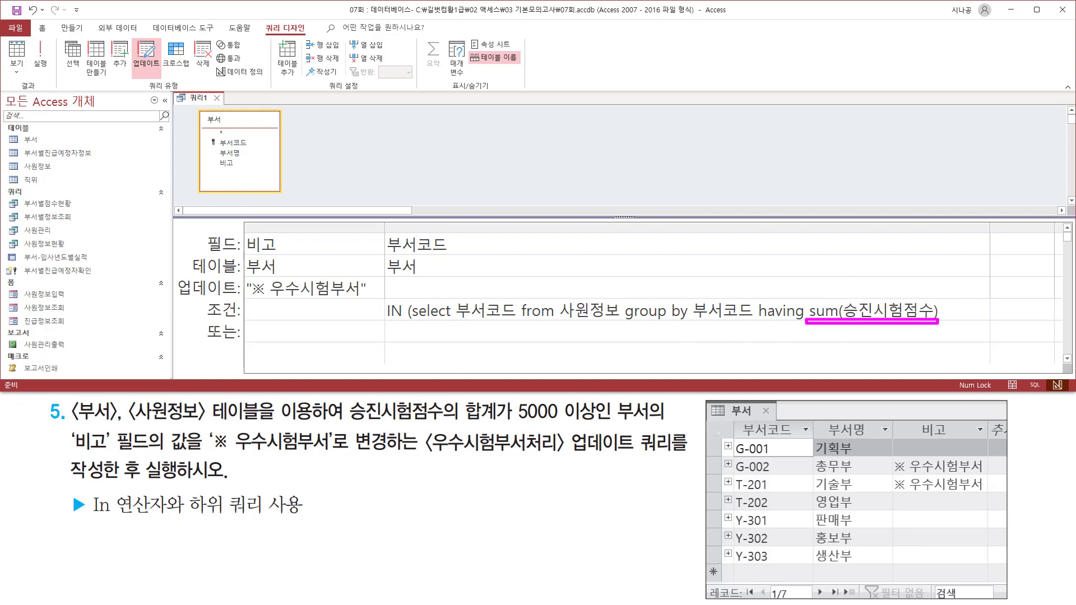
{"action": "left_click_drag", "start_coordinate": [692, 296], "coordinate": [751, 324]}
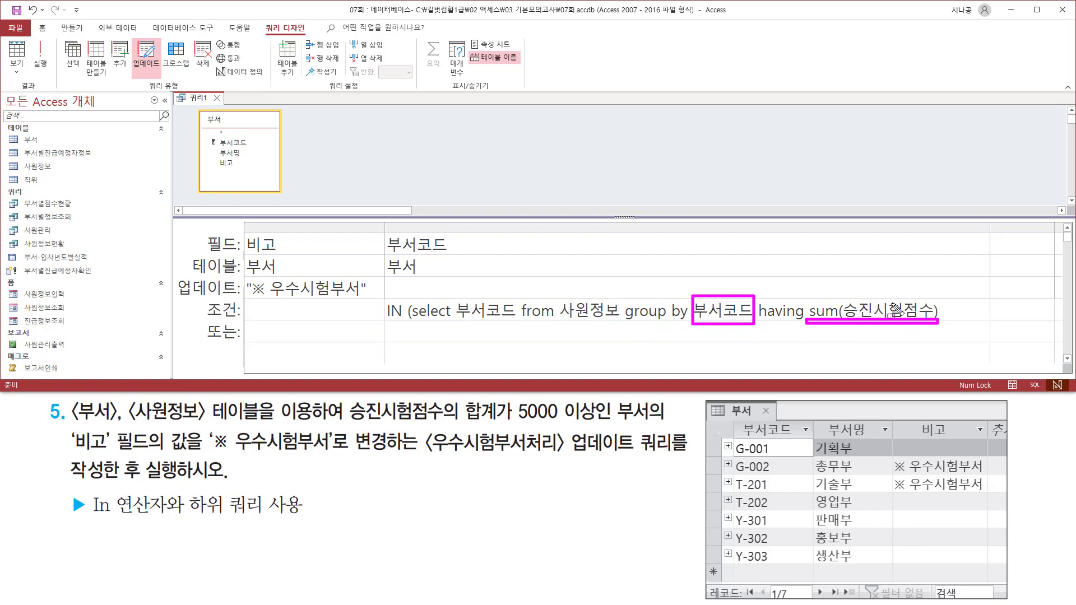
{"action": "key", "text": "Escape"}
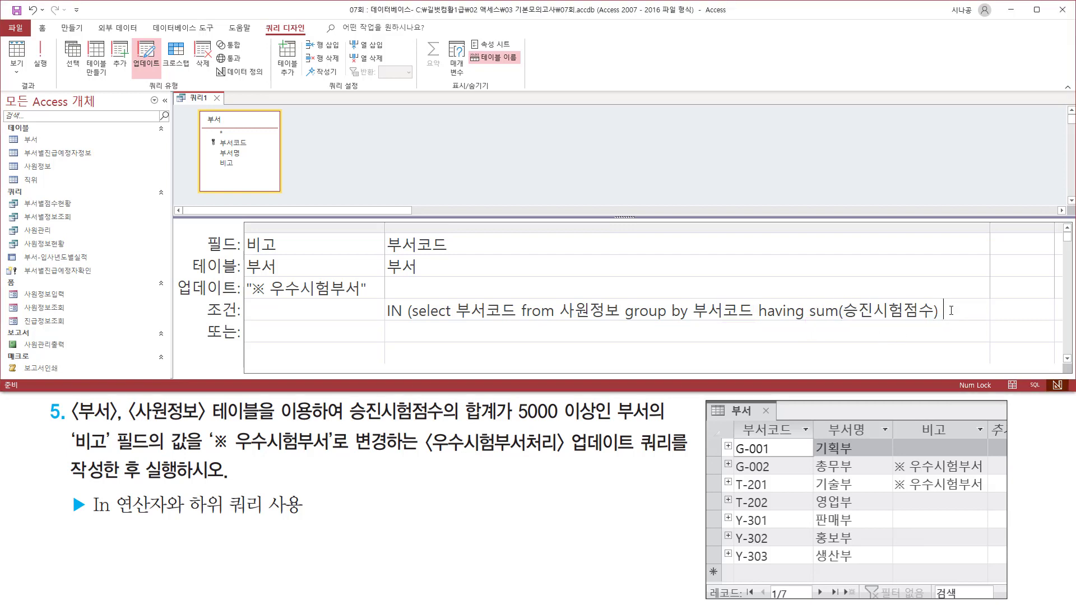
{"action": "type", "text": "5000"}
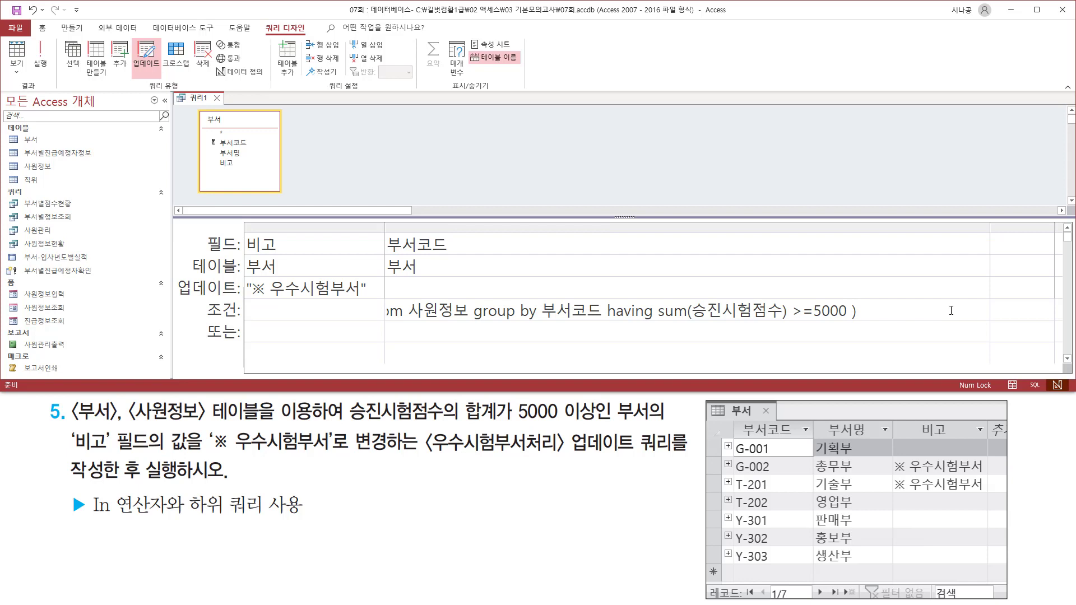
{"action": "double_click", "coordinate": [989, 224]}
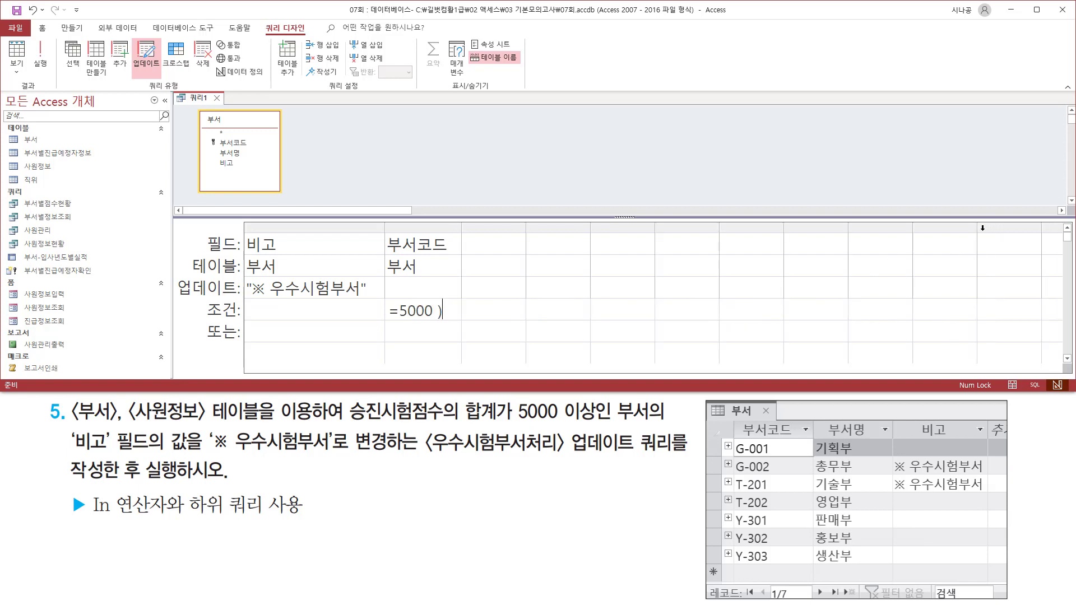
{"action": "double_click", "coordinate": [462, 228]}
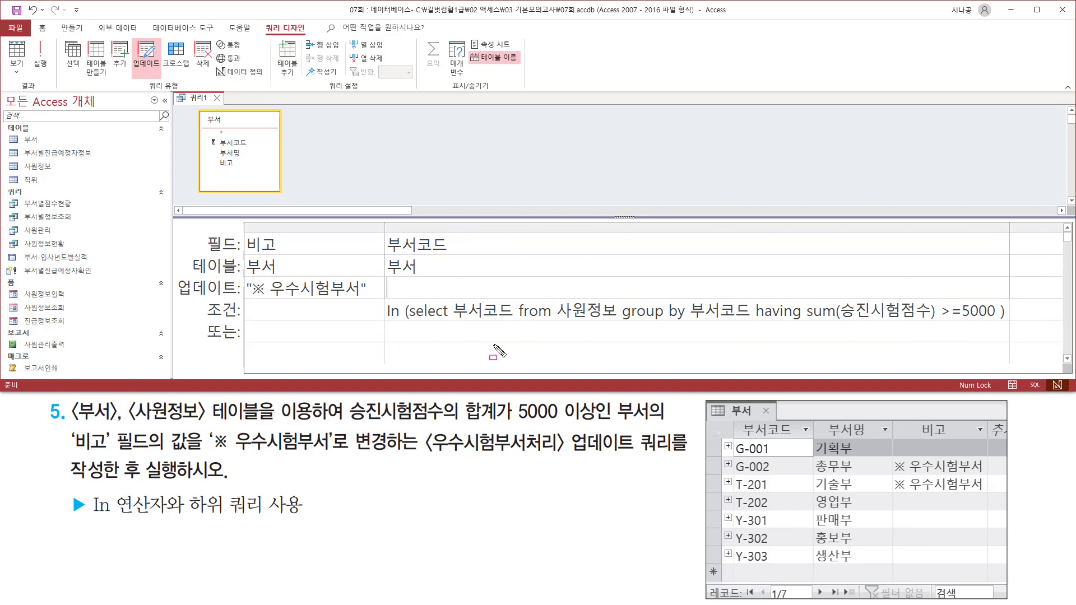
- Review the finished query design, comparing the 부서코드 subquery criterion with the 비고 update value
{"action": "left_click_drag", "start_coordinate": [557, 292], "coordinate": [616, 324]}
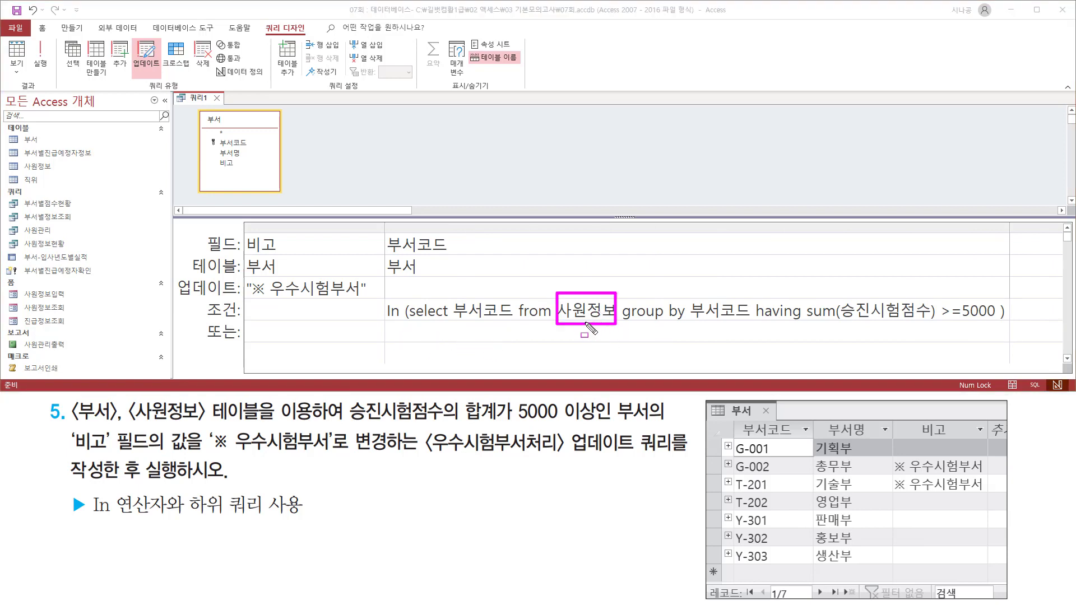
{"action": "left_click_drag", "start_coordinate": [681, 320], "coordinate": [750, 321]}
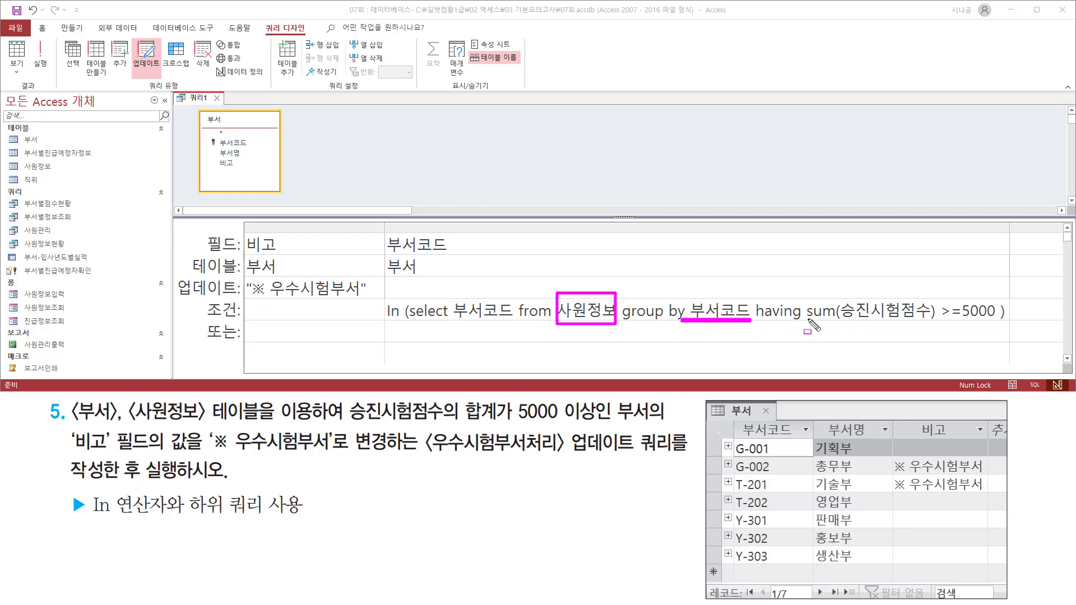
{"action": "left_click_drag", "start_coordinate": [808, 320], "coordinate": [934, 321]}
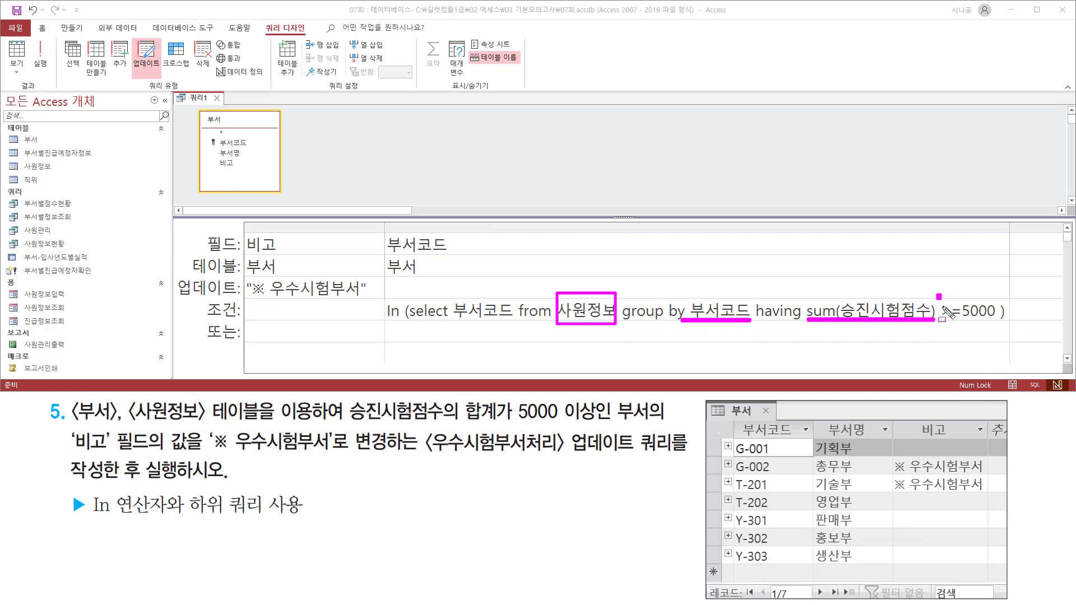
{"action": "left_click_drag", "start_coordinate": [937, 294], "coordinate": [1000, 325]}
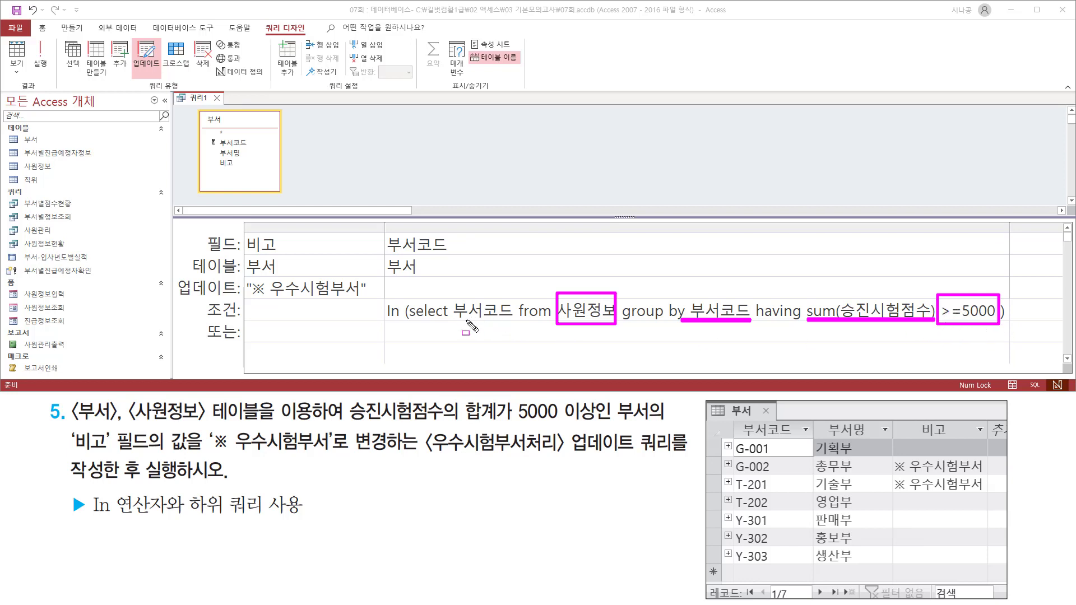
{"action": "left_click_drag", "start_coordinate": [452, 320], "coordinate": [510, 321]}
{"action": "mouse_move", "coordinate": [379, 276]}
{"action": "left_mouse_down"}
{"action": "mouse_move", "coordinate": [462, 277]}
{"action": "mouse_move", "coordinate": [461, 234]}
{"action": "left_mouse_up"}
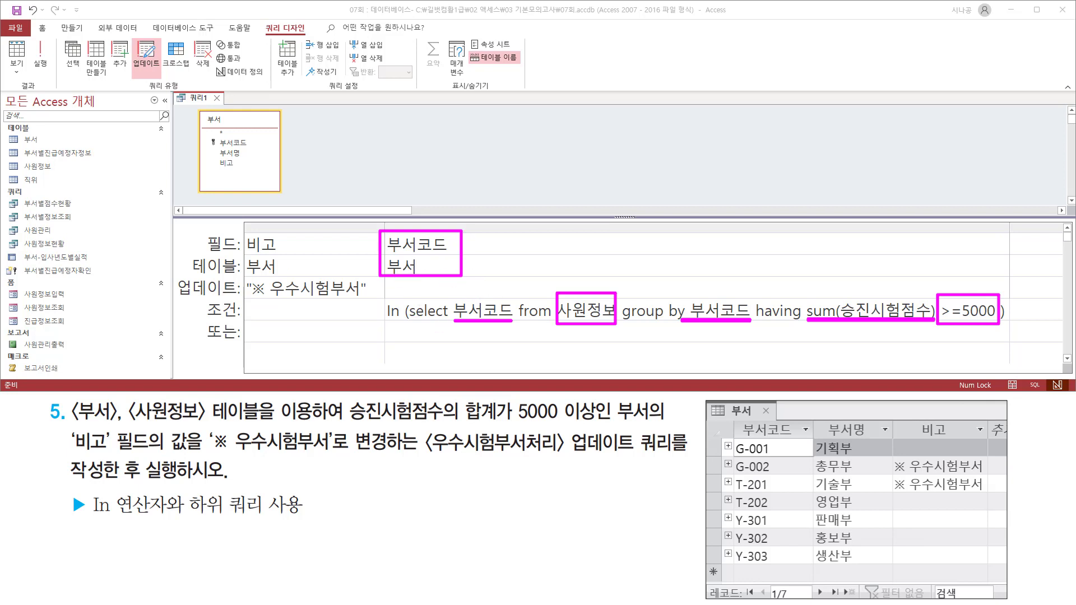
{"action": "left_click_drag", "start_coordinate": [241, 235], "coordinate": [286, 255]}
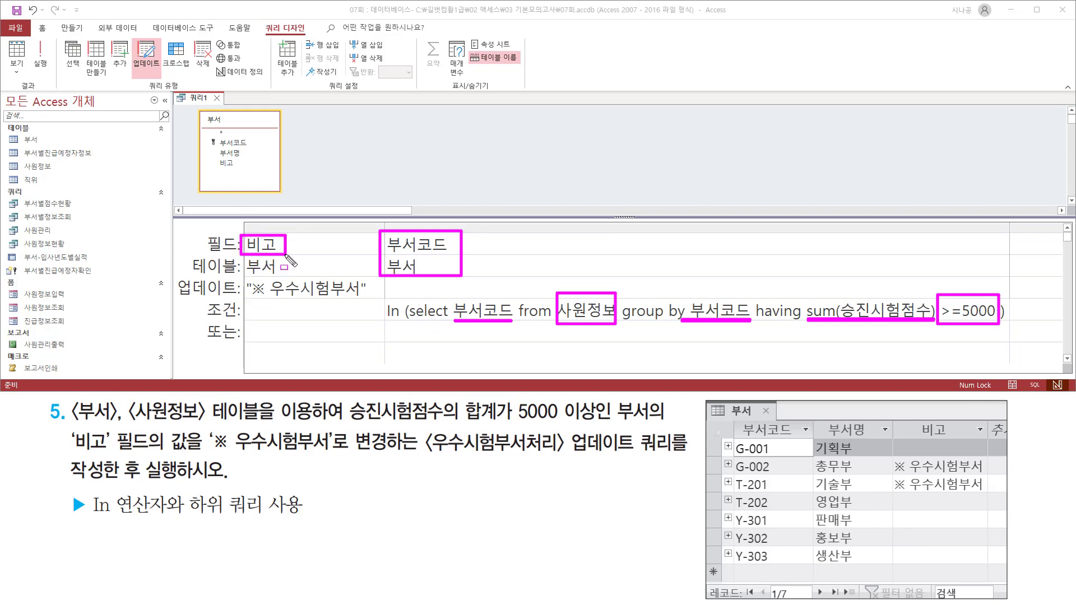
{"action": "left_click_drag", "start_coordinate": [246, 299], "coordinate": [369, 299]}
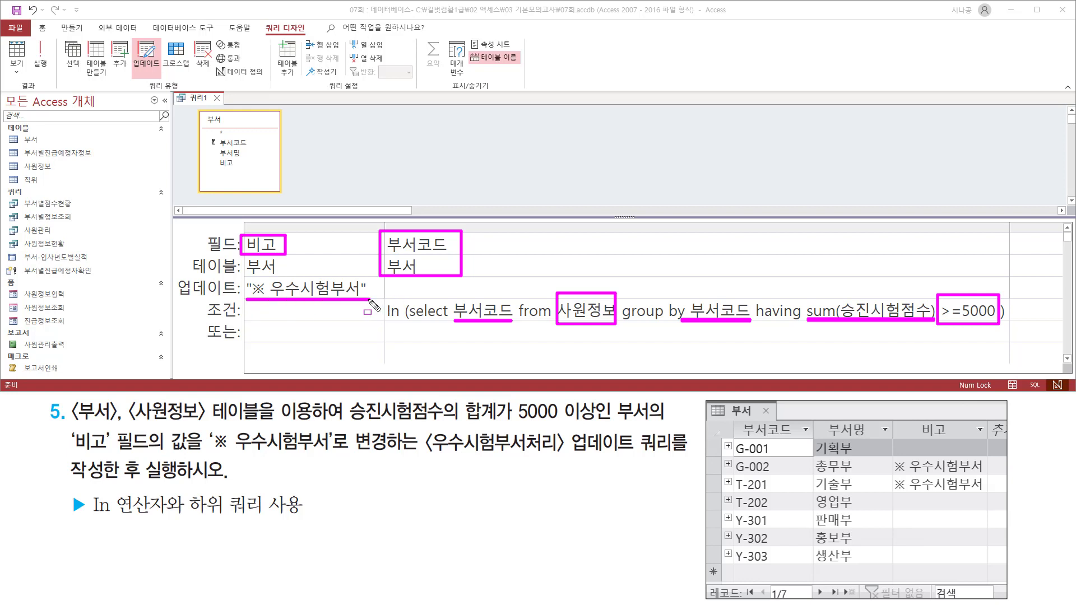
{"action": "left_click_drag", "start_coordinate": [177, 276], "coordinate": [241, 299]}
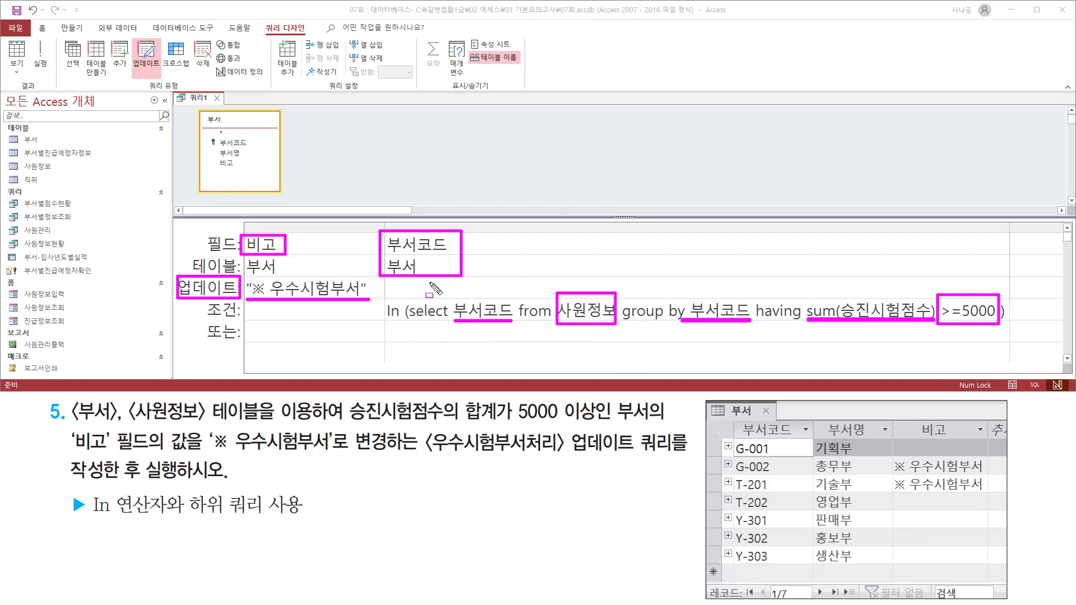
{"action": "key", "text": "Escape"}
- Run the update query and accept updating the matching records in the 부서 table
{"action": "left_click", "coordinate": [371, 171]}
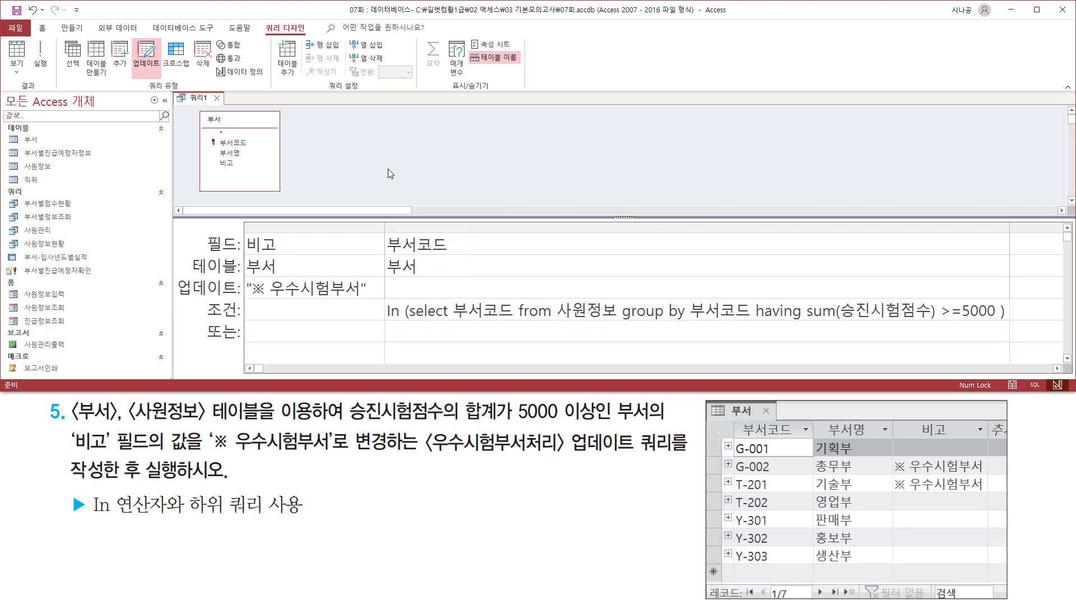
{"action": "left_click_drag", "start_coordinate": [30, 36], "coordinate": [57, 74]}
{"action": "key", "text": "Escape"}
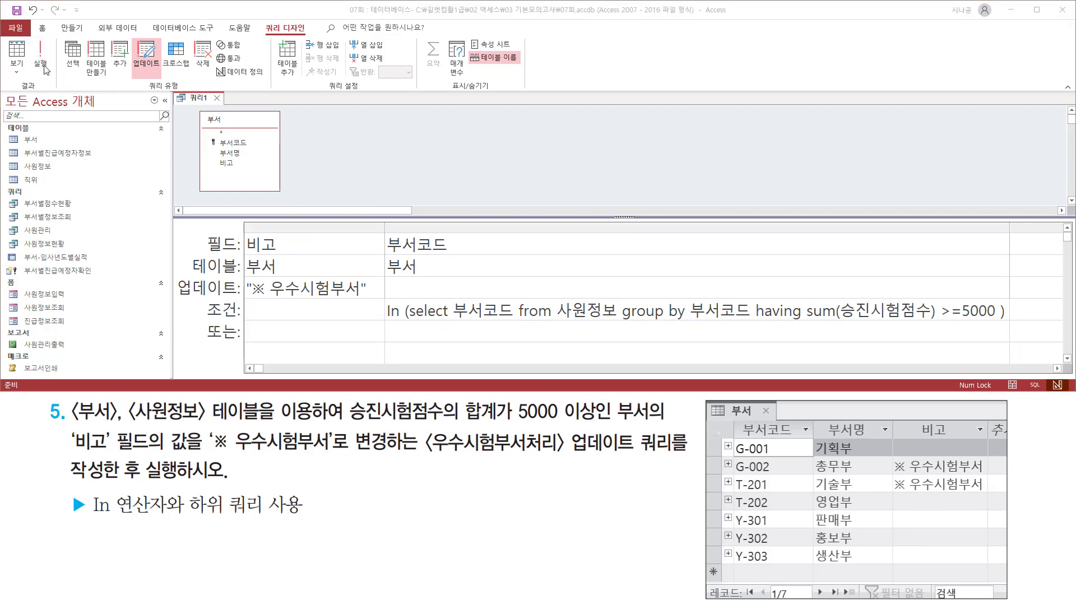
{"action": "left_click", "coordinate": [40, 54]}
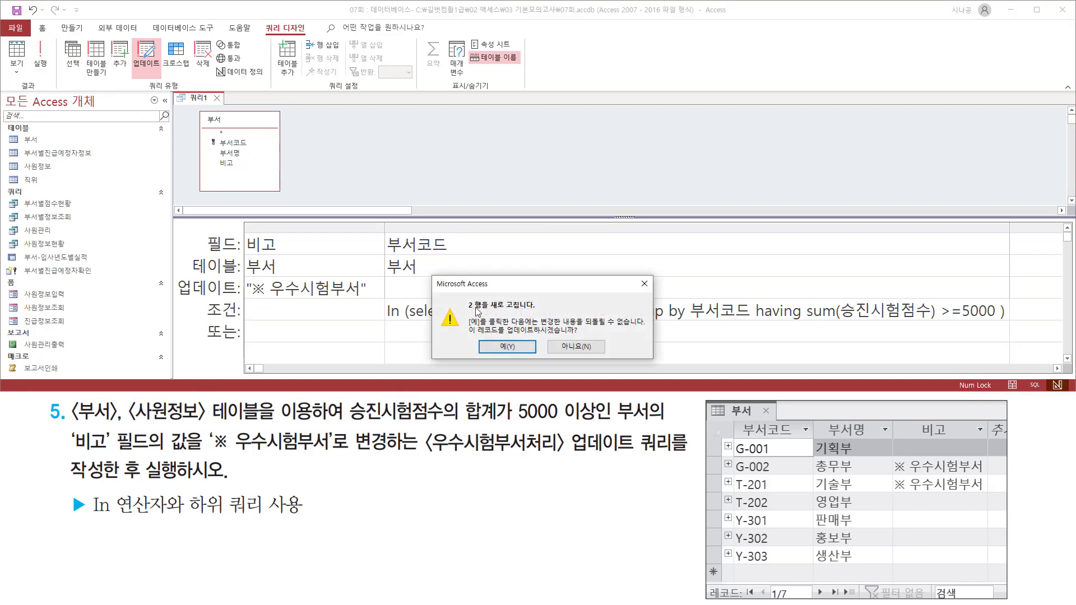
{"action": "mouse_move", "coordinate": [459, 310]}
{"action": "left_mouse_down"}
{"action": "mouse_move", "coordinate": [543, 310]}
{"action": "mouse_move", "coordinate": [582, 338]}
{"action": "left_mouse_up"}
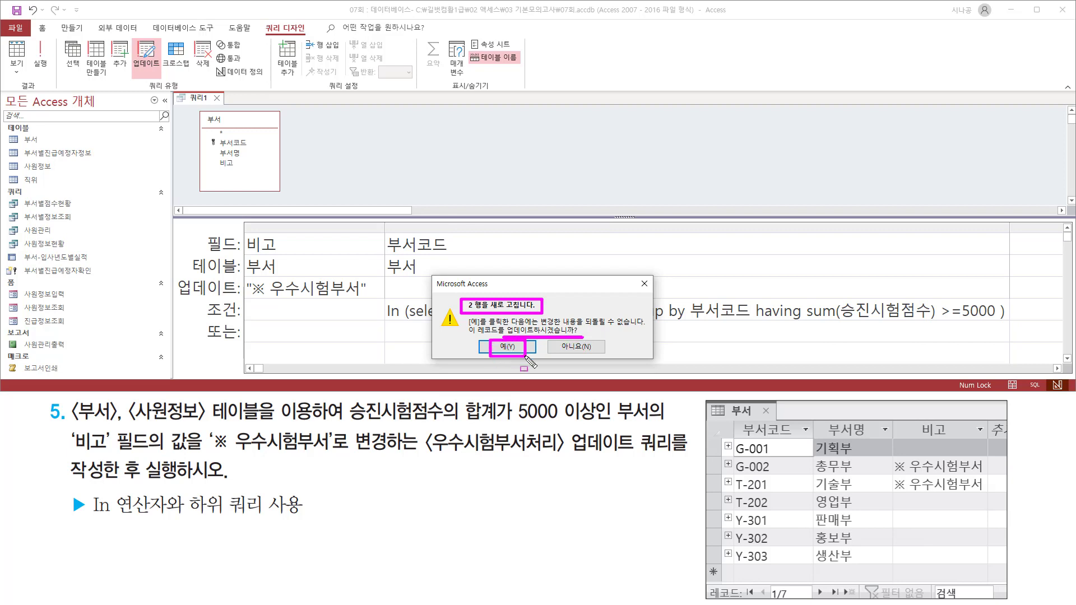
{"action": "key", "text": "Escape"}
{"action": "left_click", "coordinate": [506, 347]}
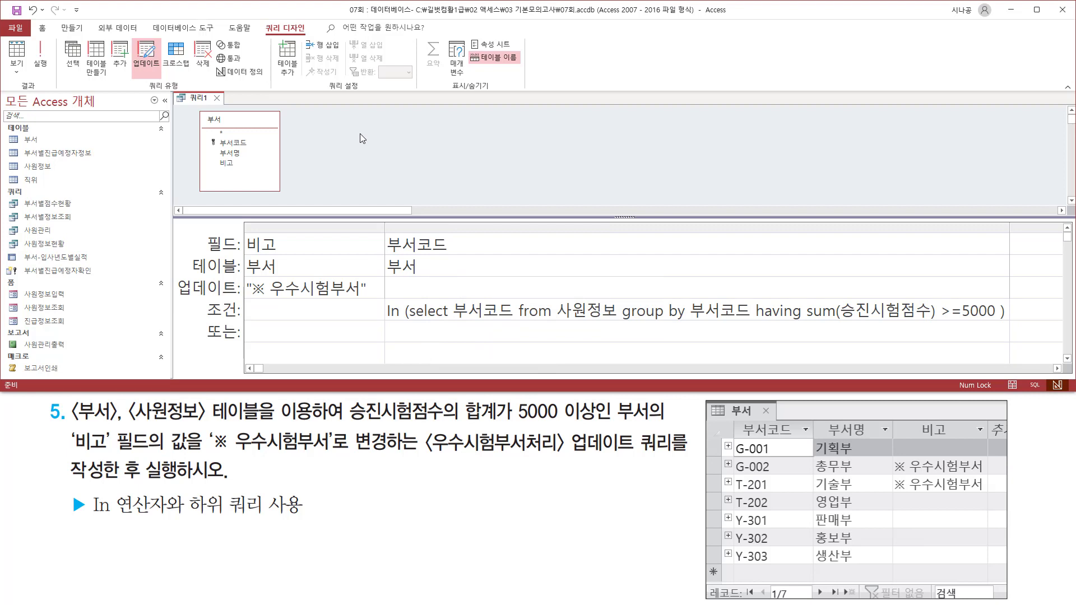
- Close the update query and choose to save its design changes
{"action": "left_click", "coordinate": [217, 98]}
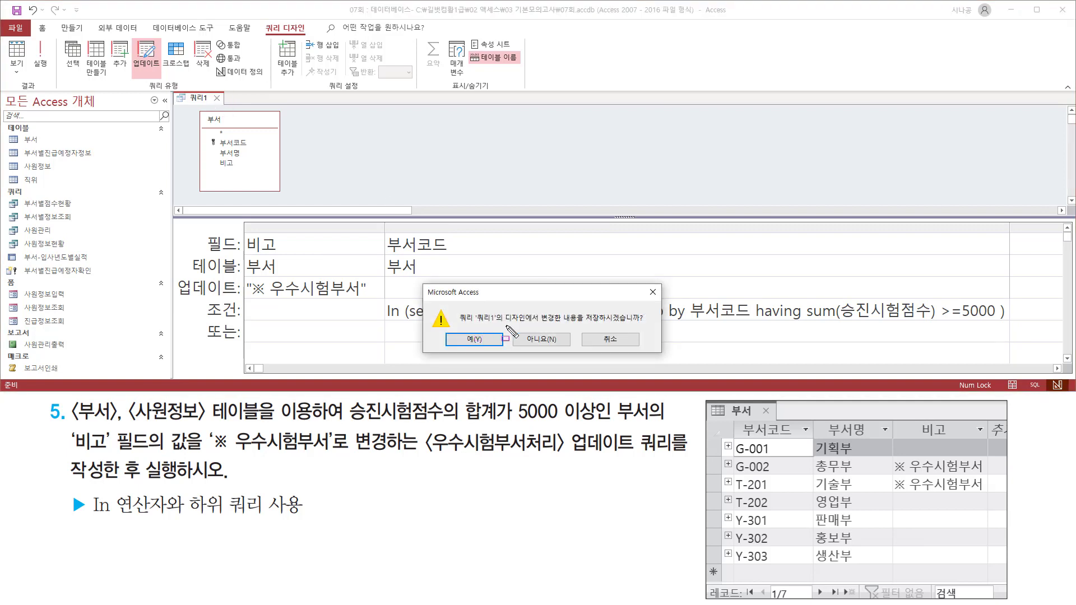
{"action": "left_click_drag", "start_coordinate": [583, 325], "coordinate": [644, 326]}
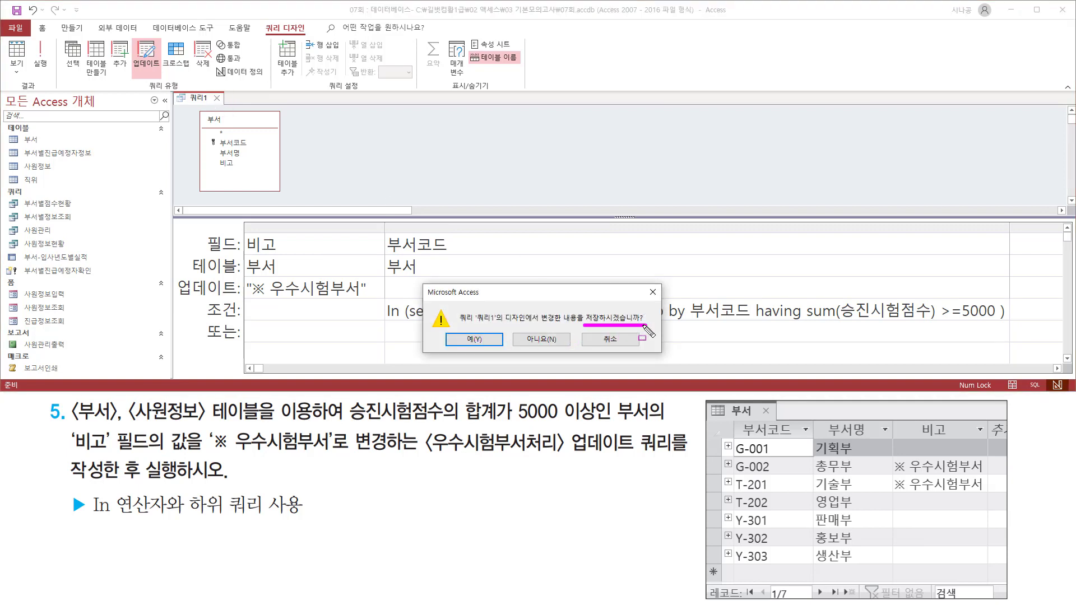
{"action": "left_click_drag", "start_coordinate": [458, 330], "coordinate": [487, 346]}
{"action": "key", "text": "Escape"}
{"action": "left_click", "coordinate": [474, 339]}
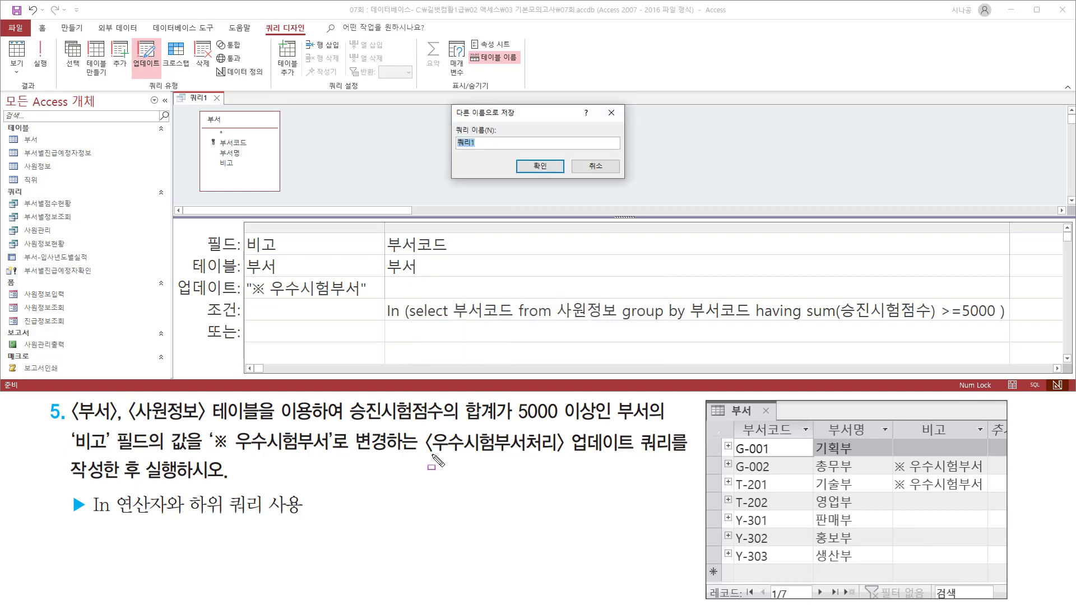
{"action": "left_click_drag", "start_coordinate": [427, 455], "coordinate": [687, 456]}
{"action": "key", "text": "Escape"}
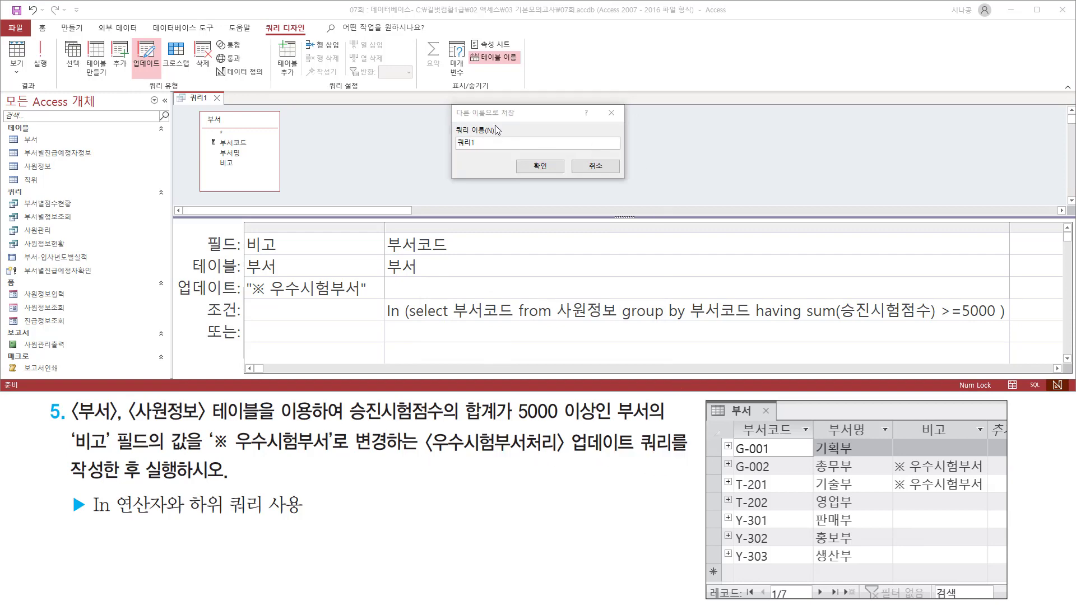
- Save the query under the name 우수시험부서처리
{"action": "type", "text": "dntn"}
{"action": "key", "text": "BackSpace"}
{"action": "key", "text": "BackSpace"}
{"action": "key", "text": "BackSpace"}
{"action": "key", "text": "BackSpace"}
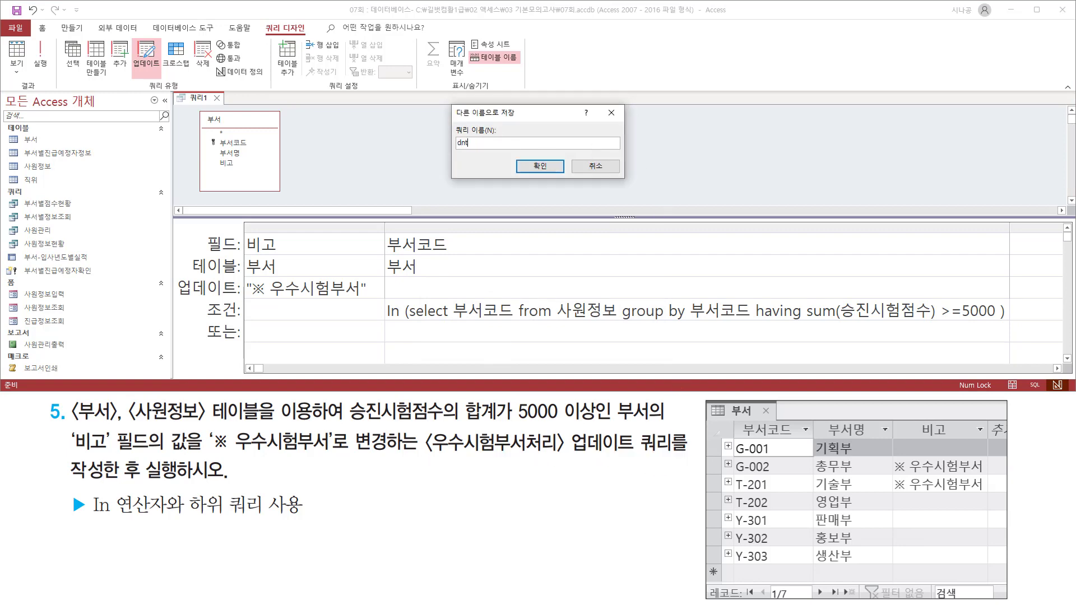
{"action": "key", "text": "Hangul"}
{"action": "type", "text": "웃수시험부서처리"}
{"action": "left_click_drag", "start_coordinate": [456, 151], "coordinate": [526, 151]}
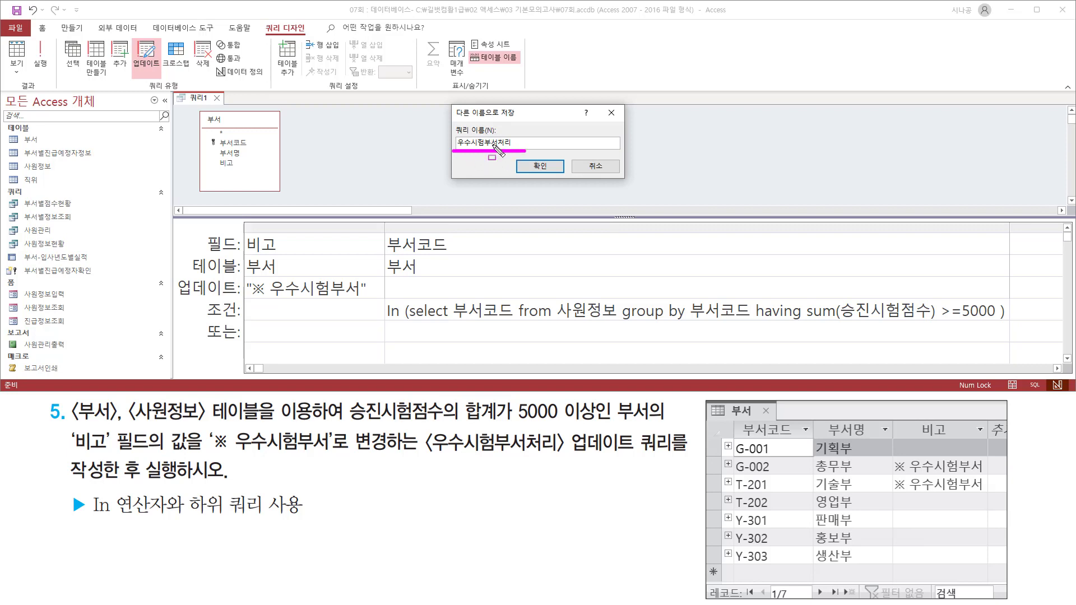
{"action": "left_click_drag", "start_coordinate": [530, 157], "coordinate": [549, 177]}
{"action": "key", "text": "Escape"}
{"action": "left_click", "coordinate": [543, 168]}
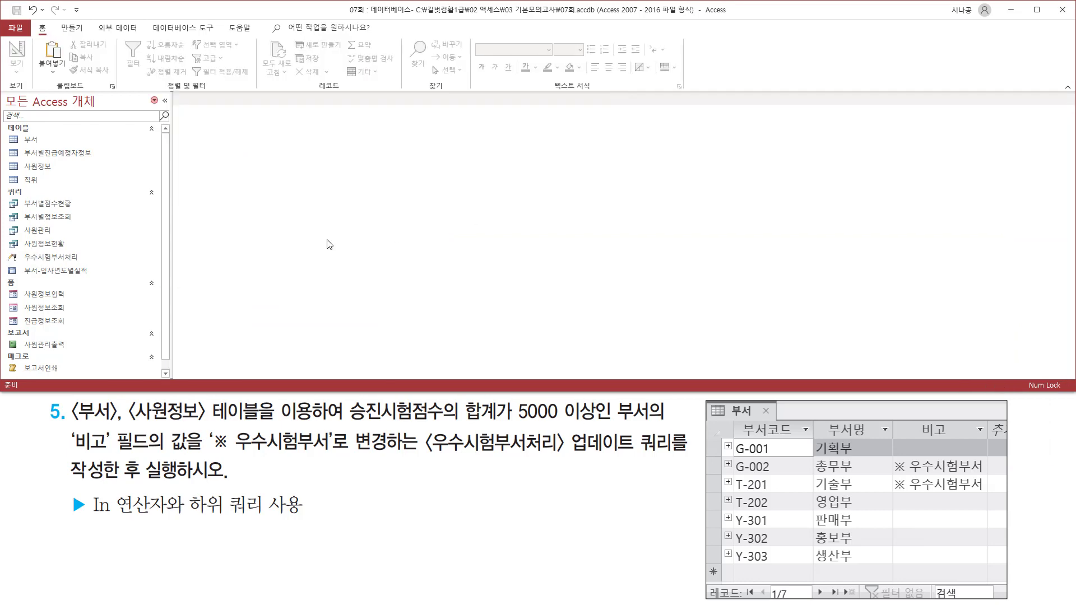
{"action": "key", "text": "ctrl+2"}
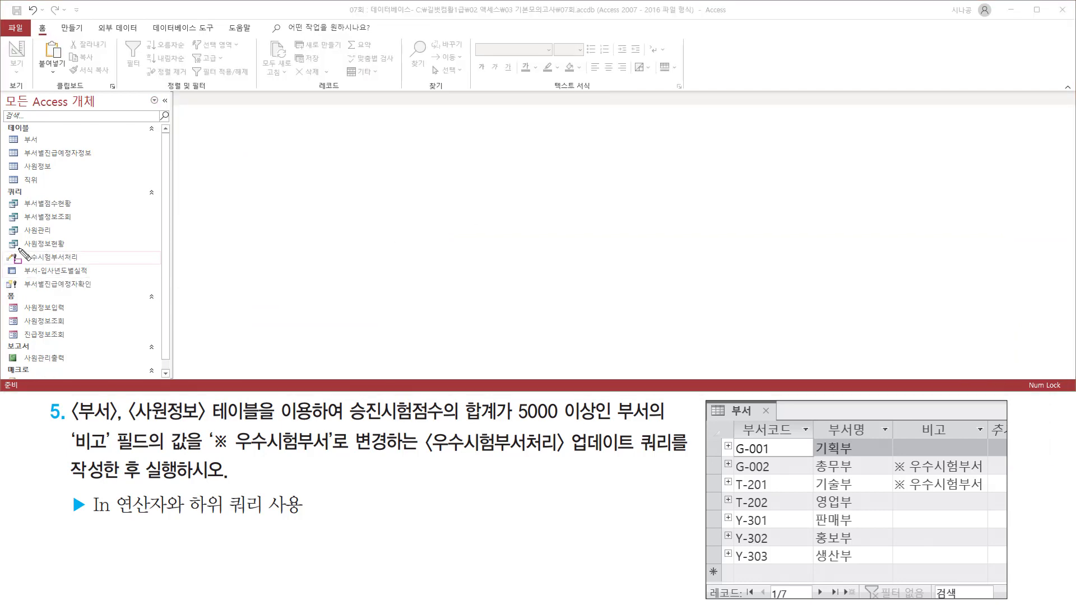
{"action": "left_click_drag", "start_coordinate": [20, 249], "coordinate": [84, 268]}
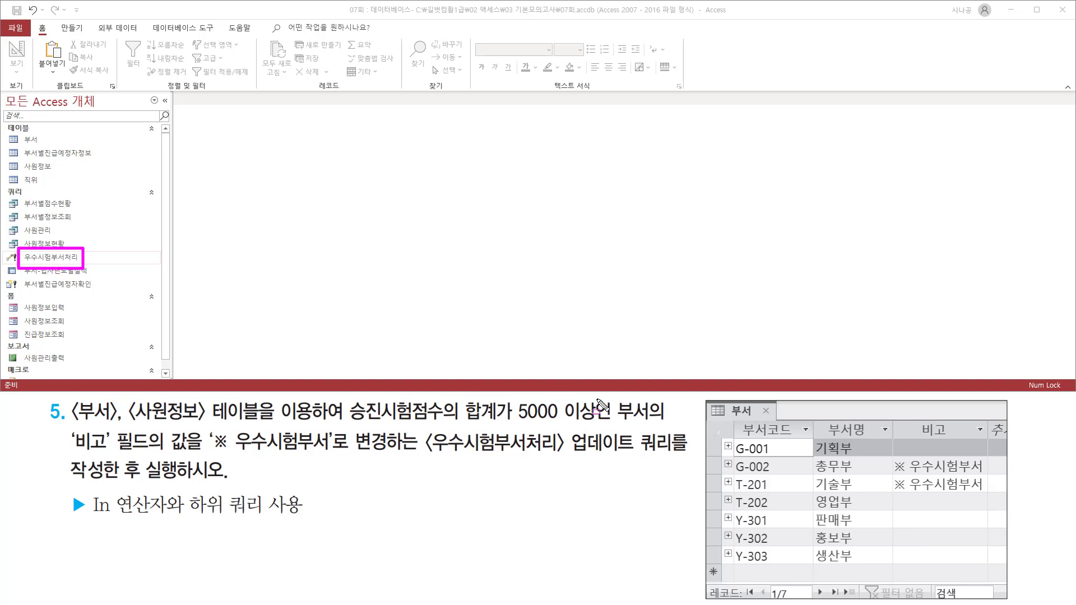
- Review the task's instruction to run the update query and the expected 비고 entries in the sample 부서 table
{"action": "left_click_drag", "start_coordinate": [565, 455], "coordinate": [668, 455]}
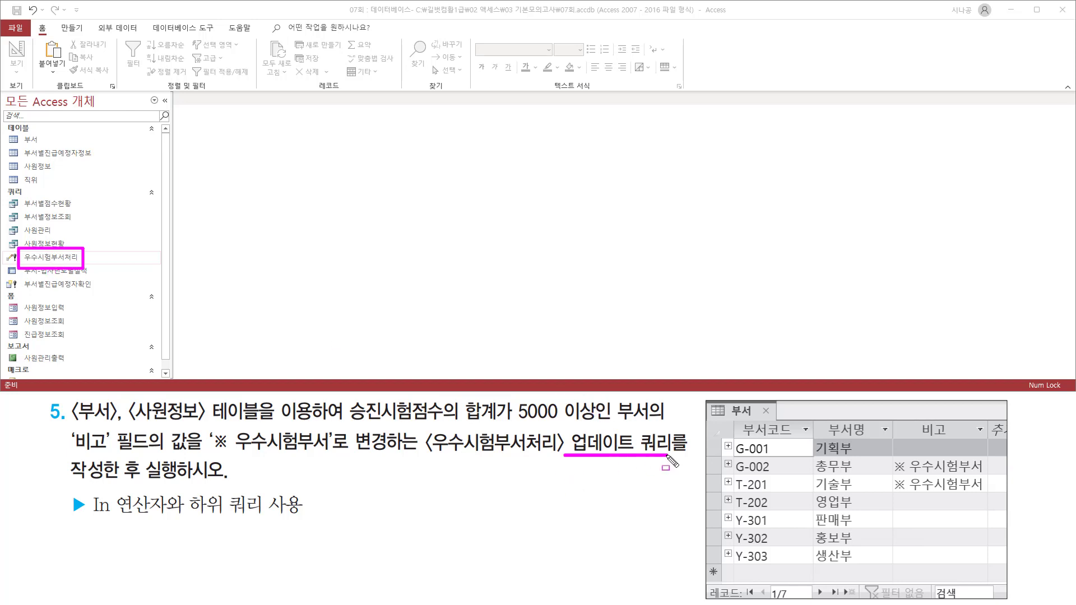
{"action": "left_click_drag", "start_coordinate": [146, 480], "coordinate": [228, 481]}
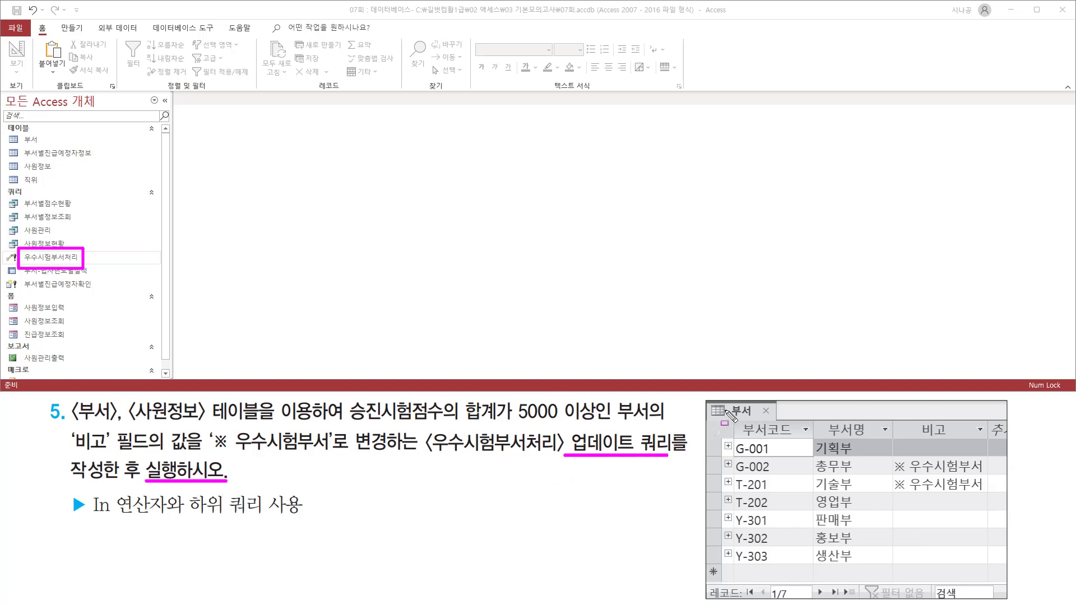
{"action": "left_click_drag", "start_coordinate": [722, 403], "coordinate": [761, 418]}
{"action": "left_click_drag", "start_coordinate": [907, 421], "coordinate": [959, 437]}
{"action": "left_click", "coordinate": [892, 461]}
{"action": "left_click_drag", "start_coordinate": [895, 463], "coordinate": [988, 495]}
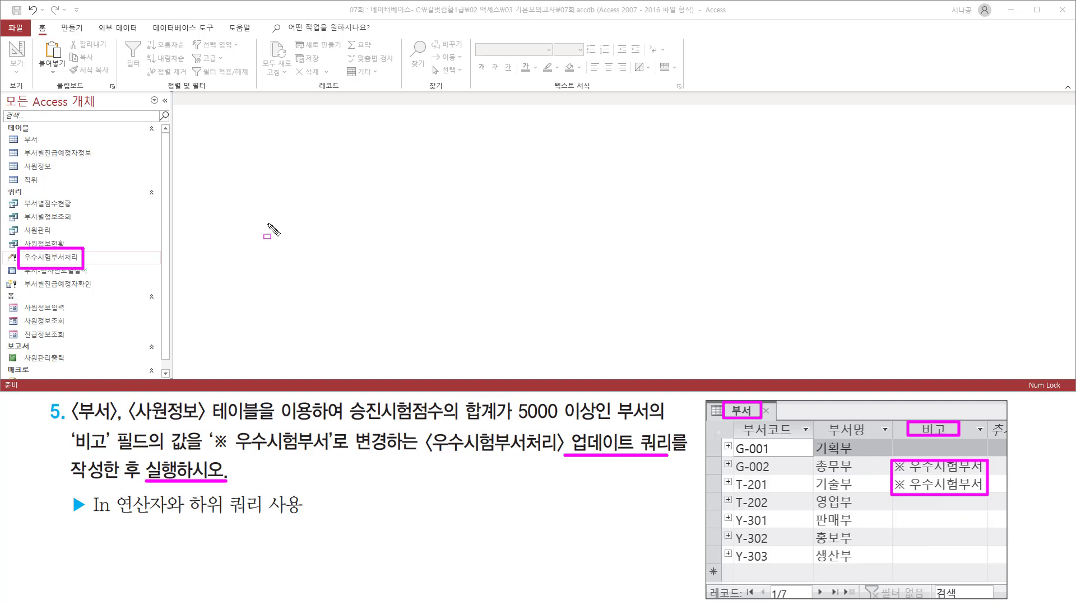
{"action": "key", "text": "Escape"}
- Open the 부서 table and widen the 비고 column to fit its contents
{"action": "left_click", "coordinate": [35, 139]}
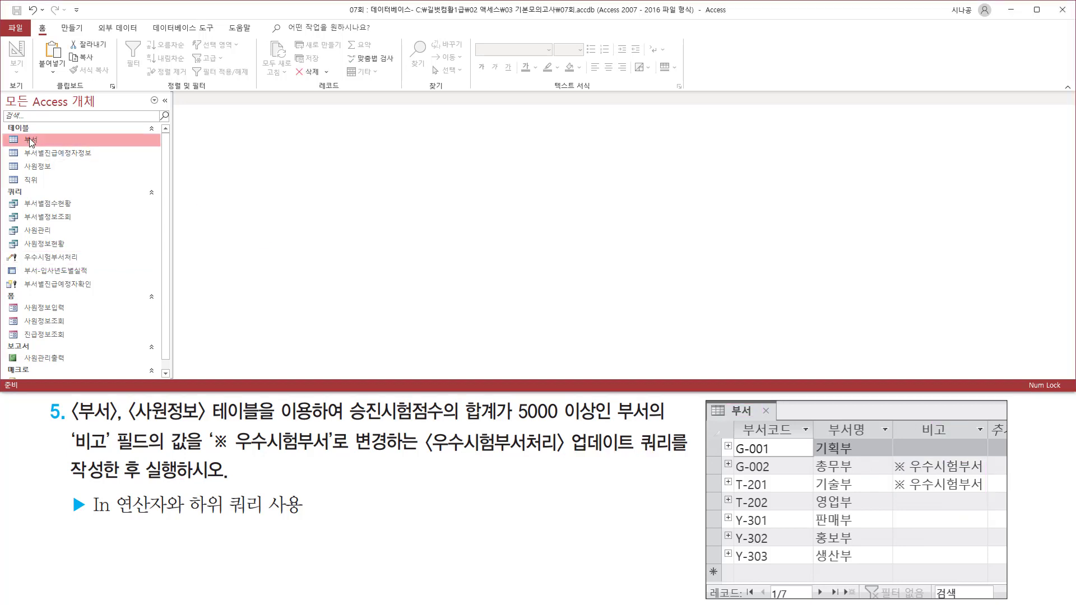
{"action": "double_click", "coordinate": [29, 139]}
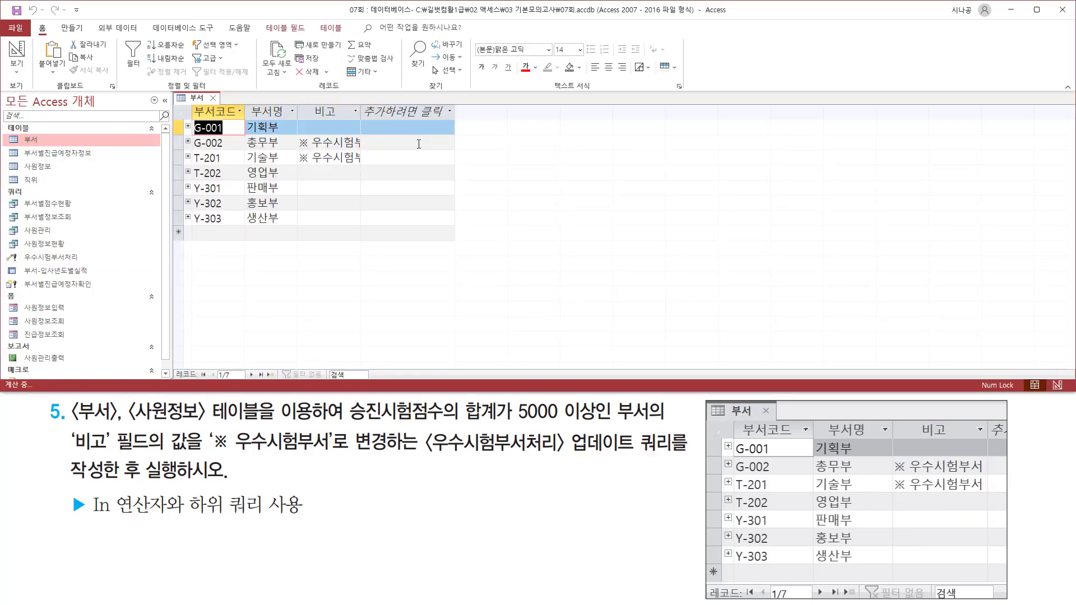
{"action": "double_click", "coordinate": [361, 112]}
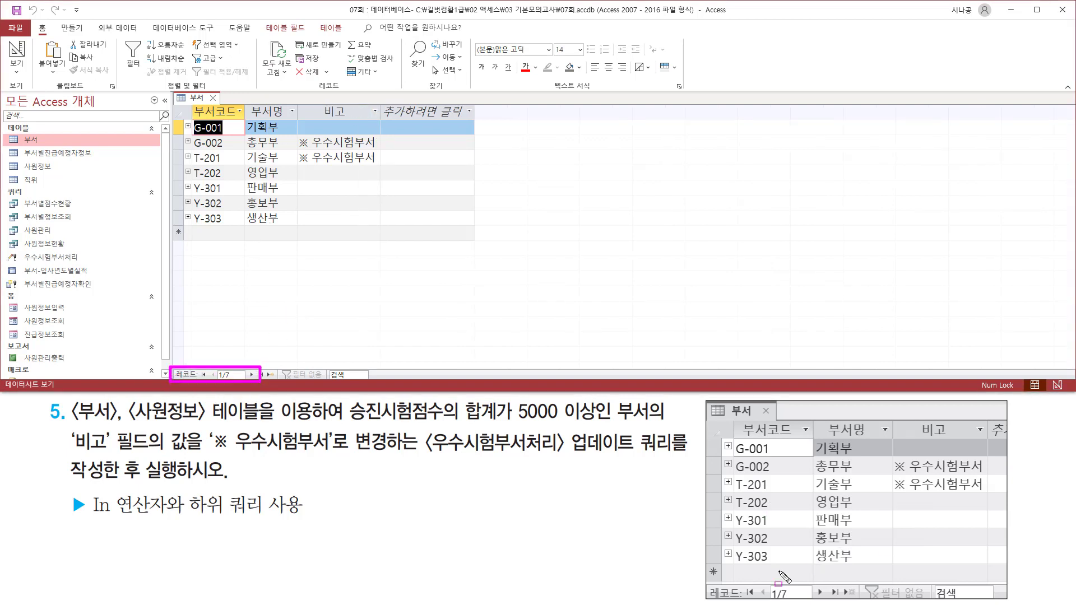
- Compare the 부서 table's record count, column headings and 비고 entries for 총무부 and 기술부 with the sample result
{"action": "left_click_drag", "start_coordinate": [707, 585], "coordinate": [826, 601]}
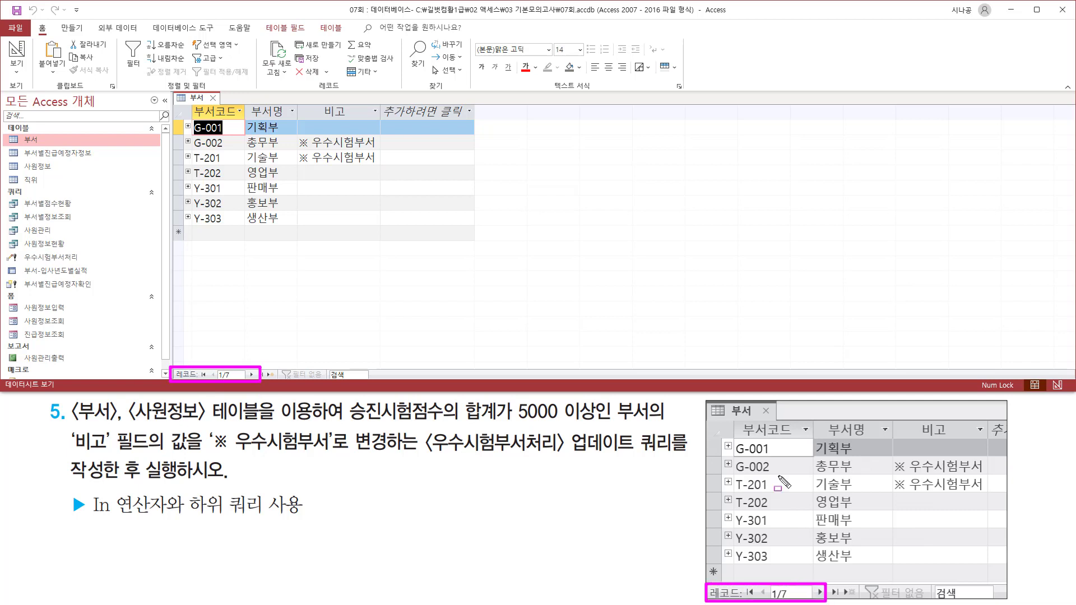
{"action": "mouse_move", "coordinate": [734, 422]}
{"action": "left_mouse_down"}
{"action": "mouse_move", "coordinate": [812, 439]}
{"action": "mouse_move", "coordinate": [969, 439]}
{"action": "left_mouse_up"}
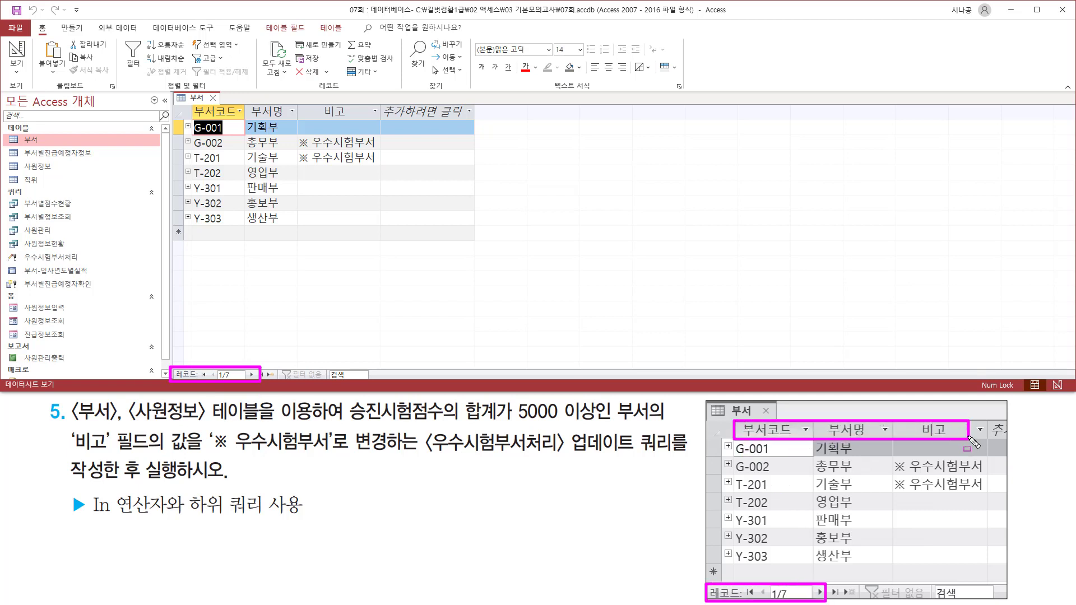
{"action": "mouse_move", "coordinate": [189, 102]}
{"action": "left_mouse_down"}
{"action": "mouse_move", "coordinate": [194, 121]}
{"action": "mouse_move", "coordinate": [380, 123]}
{"action": "left_mouse_up"}
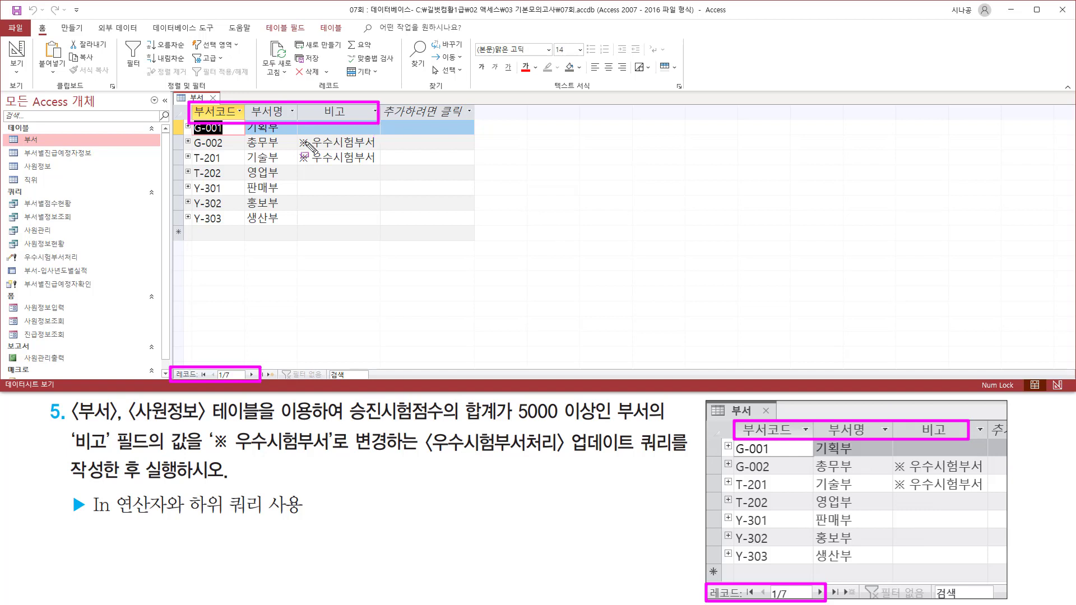
{"action": "mouse_move", "coordinate": [254, 133]}
{"action": "left_mouse_down"}
{"action": "mouse_move", "coordinate": [243, 147]}
{"action": "mouse_move", "coordinate": [263, 162]}
{"action": "mouse_move", "coordinate": [255, 133]}
{"action": "left_mouse_up"}
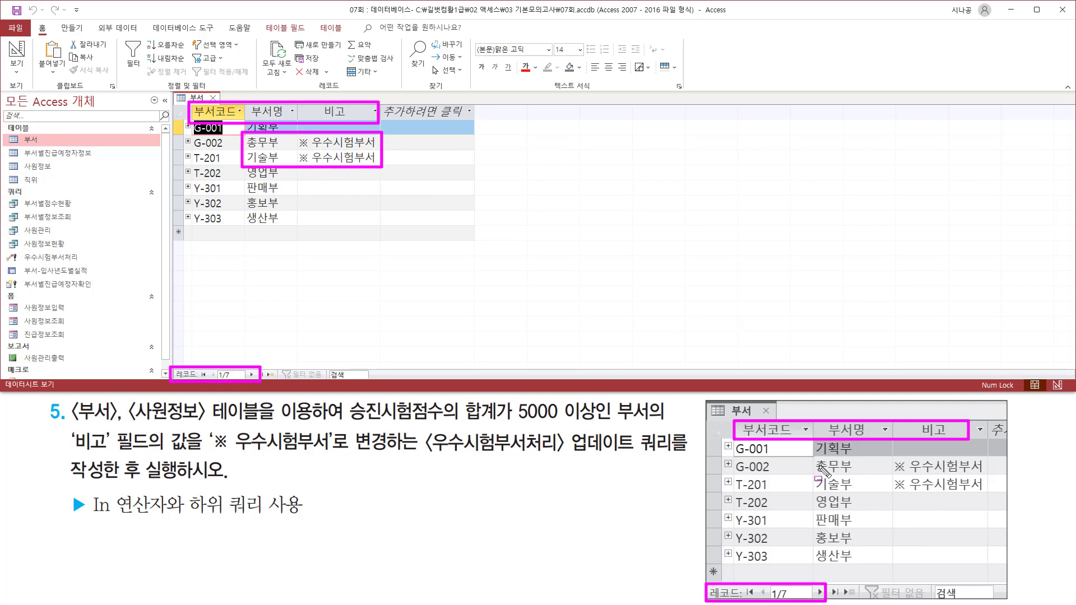
{"action": "mouse_move", "coordinate": [813, 459]}
{"action": "left_mouse_down"}
{"action": "mouse_move", "coordinate": [952, 492]}
{"action": "mouse_move", "coordinate": [987, 465]}
{"action": "mouse_move", "coordinate": [989, 493]}
{"action": "left_mouse_up"}
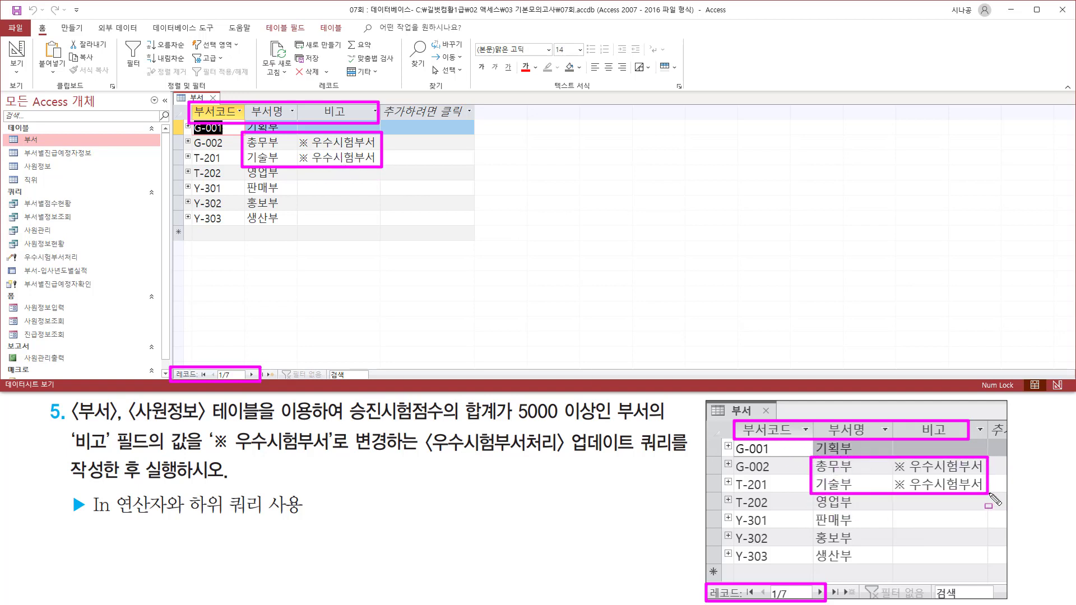
{"action": "key", "text": "Escape"}
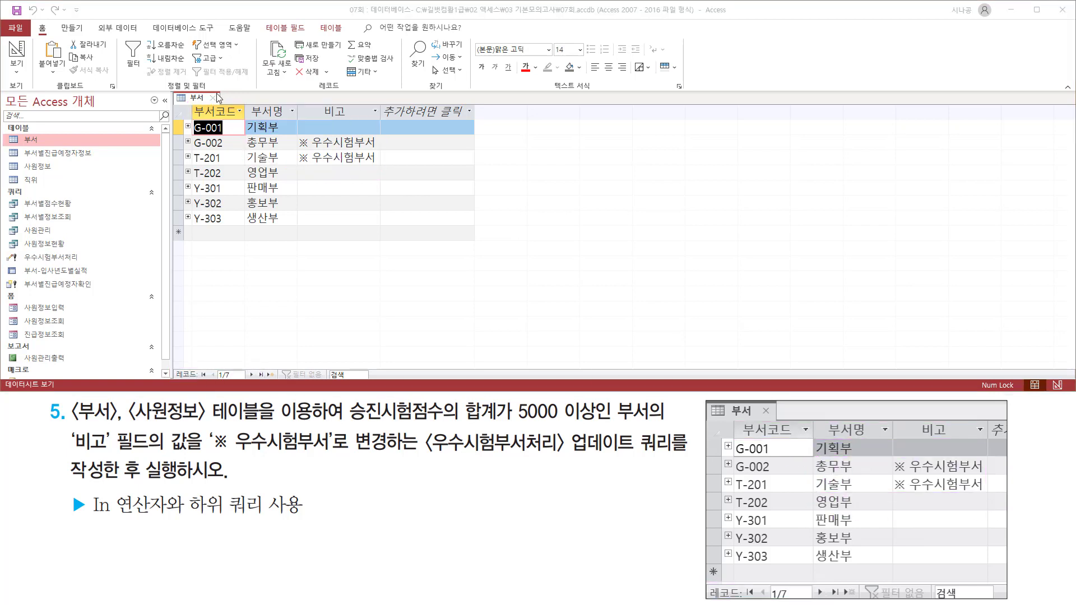
- Close the 부서 table and save its layout changes
{"action": "key", "text": "ctrl+2"}
{"action": "left_click_drag", "start_coordinate": [209, 91], "coordinate": [209, 100]}
{"action": "key", "text": "Escape"}
{"action": "left_click", "coordinate": [213, 100]}
{"action": "key", "text": "ctrl+2"}
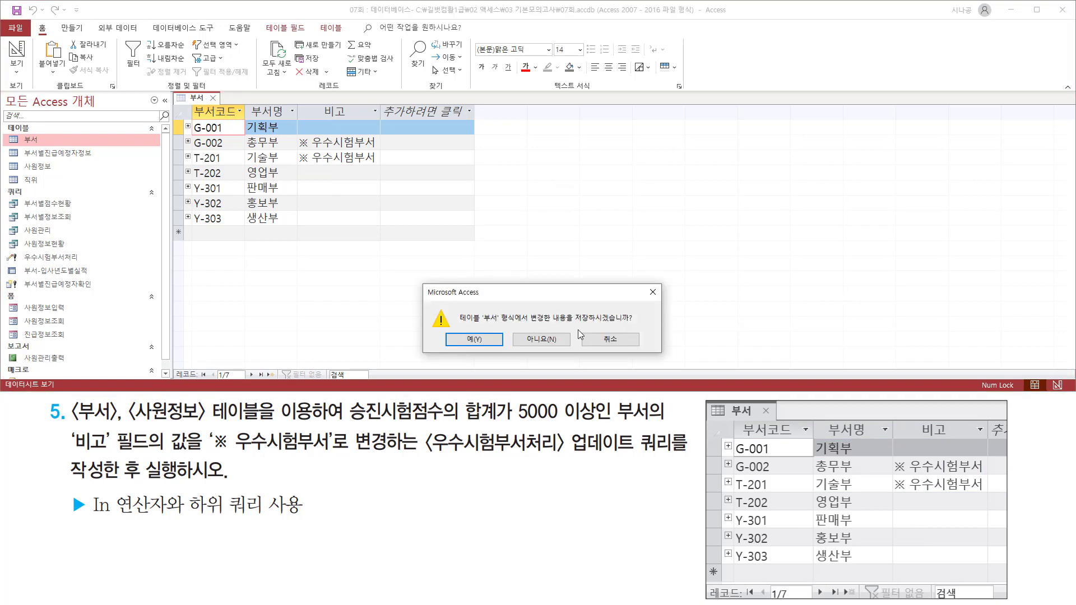
{"action": "left_click_drag", "start_coordinate": [569, 324], "coordinate": [650, 325]}
{"action": "left_click_drag", "start_coordinate": [446, 331], "coordinate": [501, 350]}
{"action": "key", "text": "Escape"}
{"action": "left_click", "coordinate": [474, 340]}
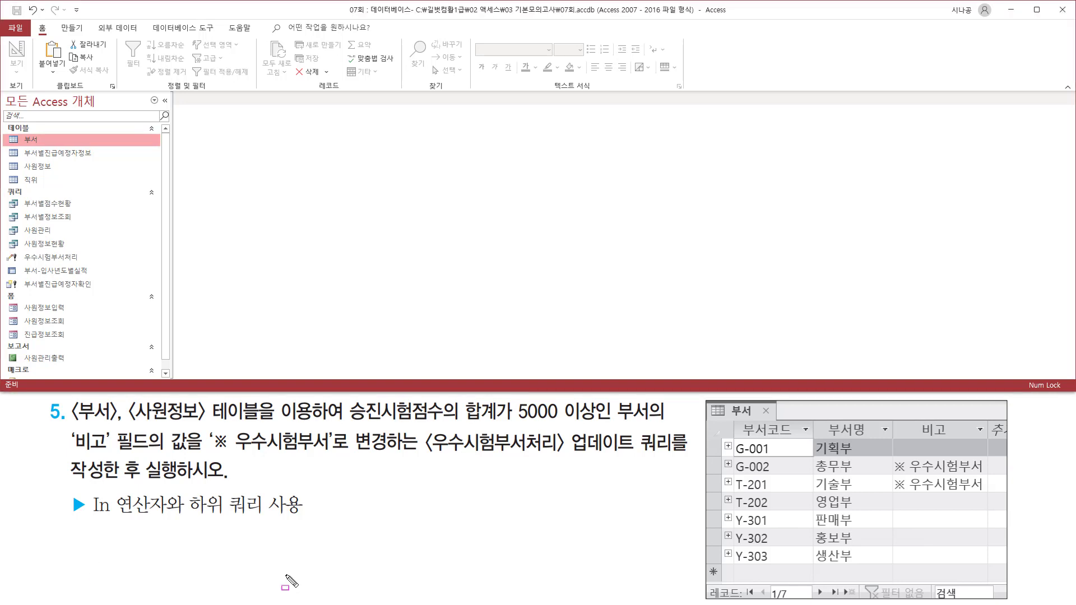
{"action": "left_click_drag", "start_coordinate": [187, 518], "coordinate": [302, 519]}
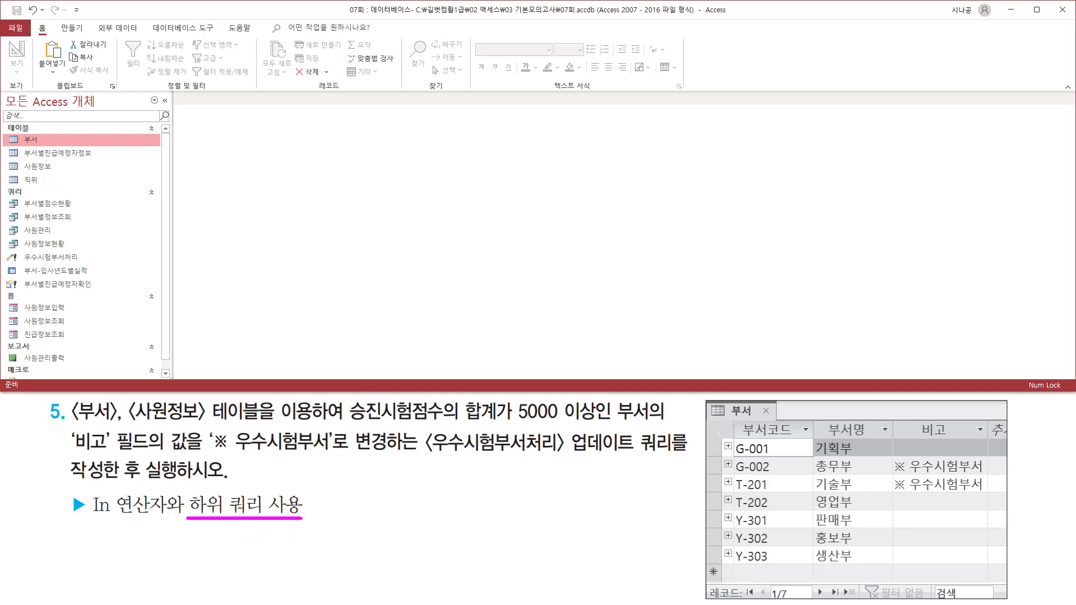
{"action": "key", "text": "Escape"}
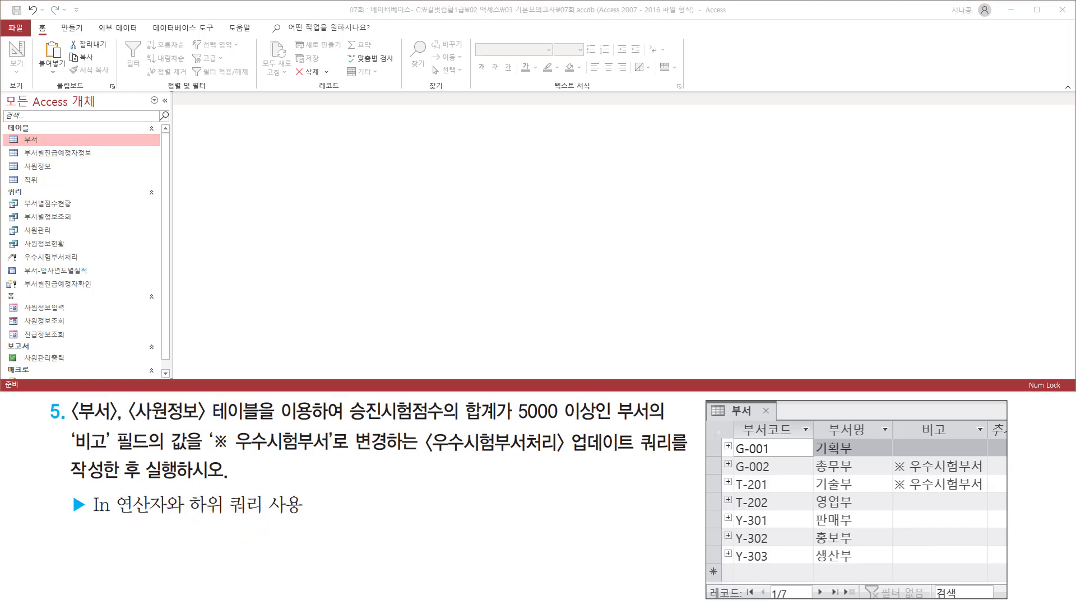